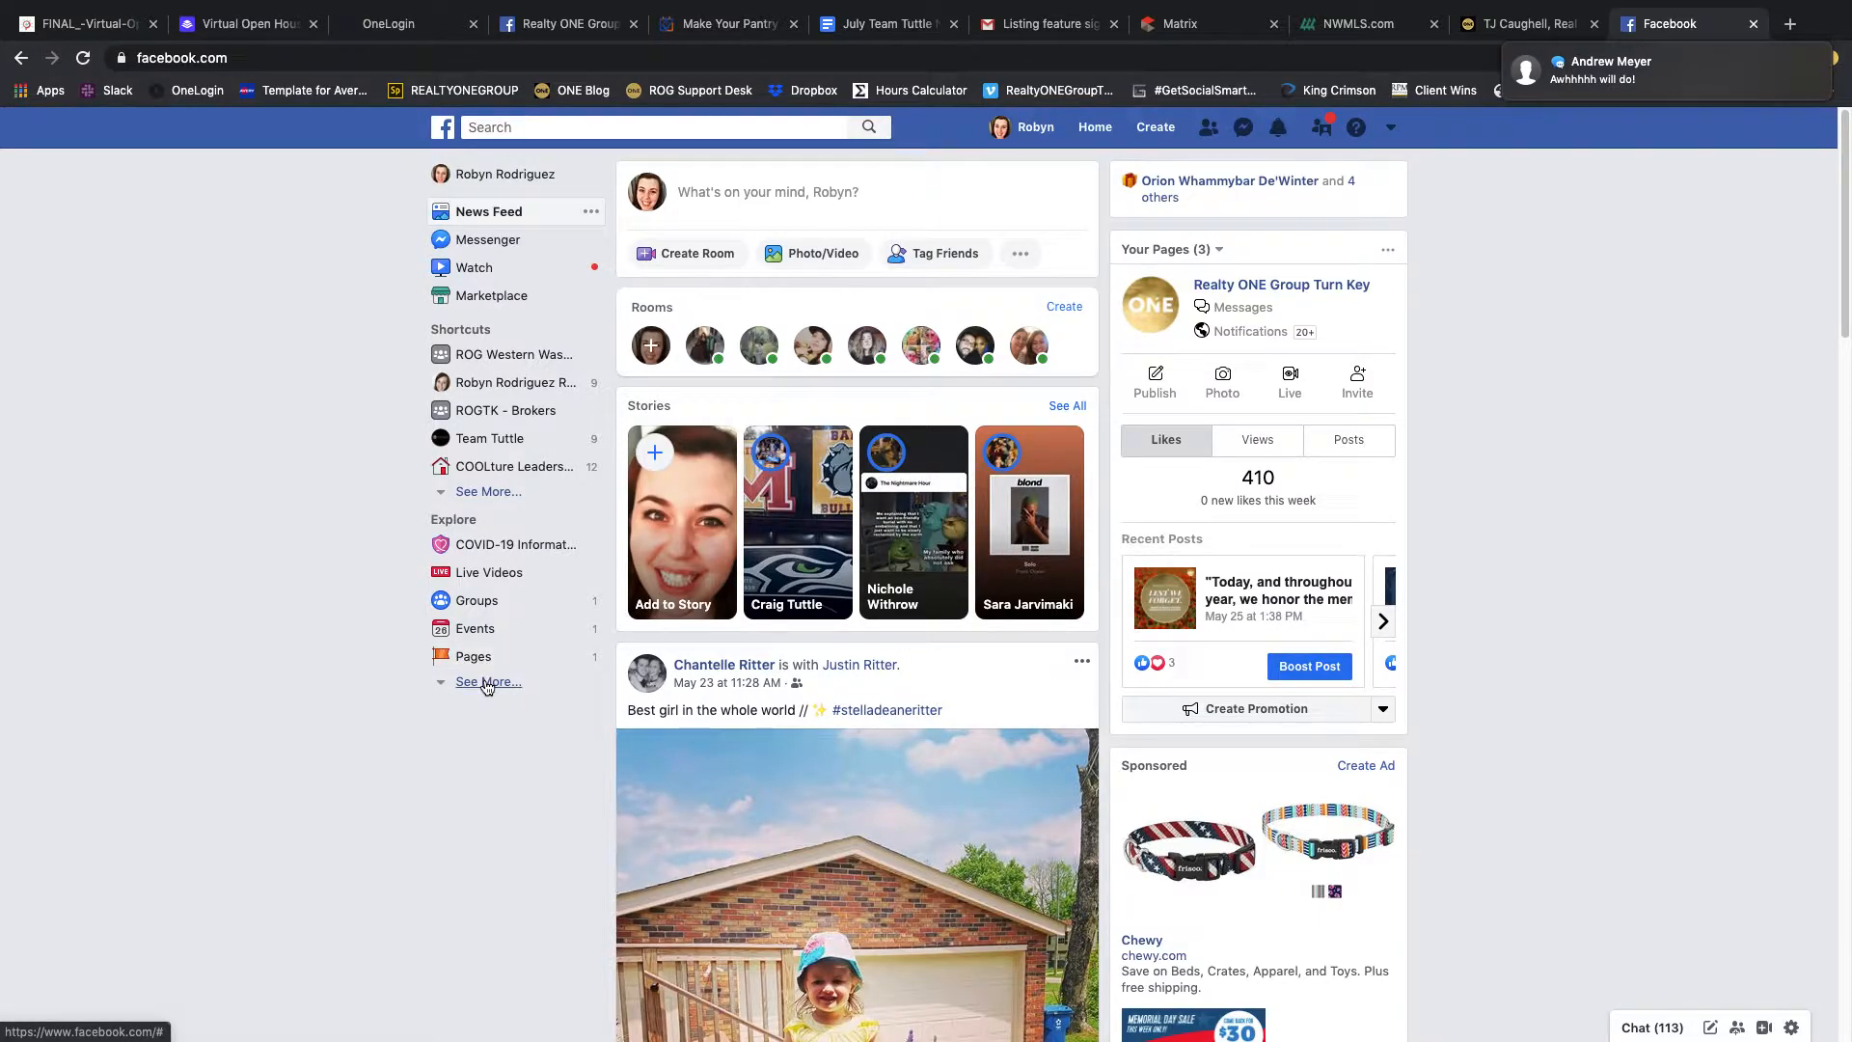
# Step: Open the list of your Pages and start creating a new Page
pyautogui.click(488, 683)
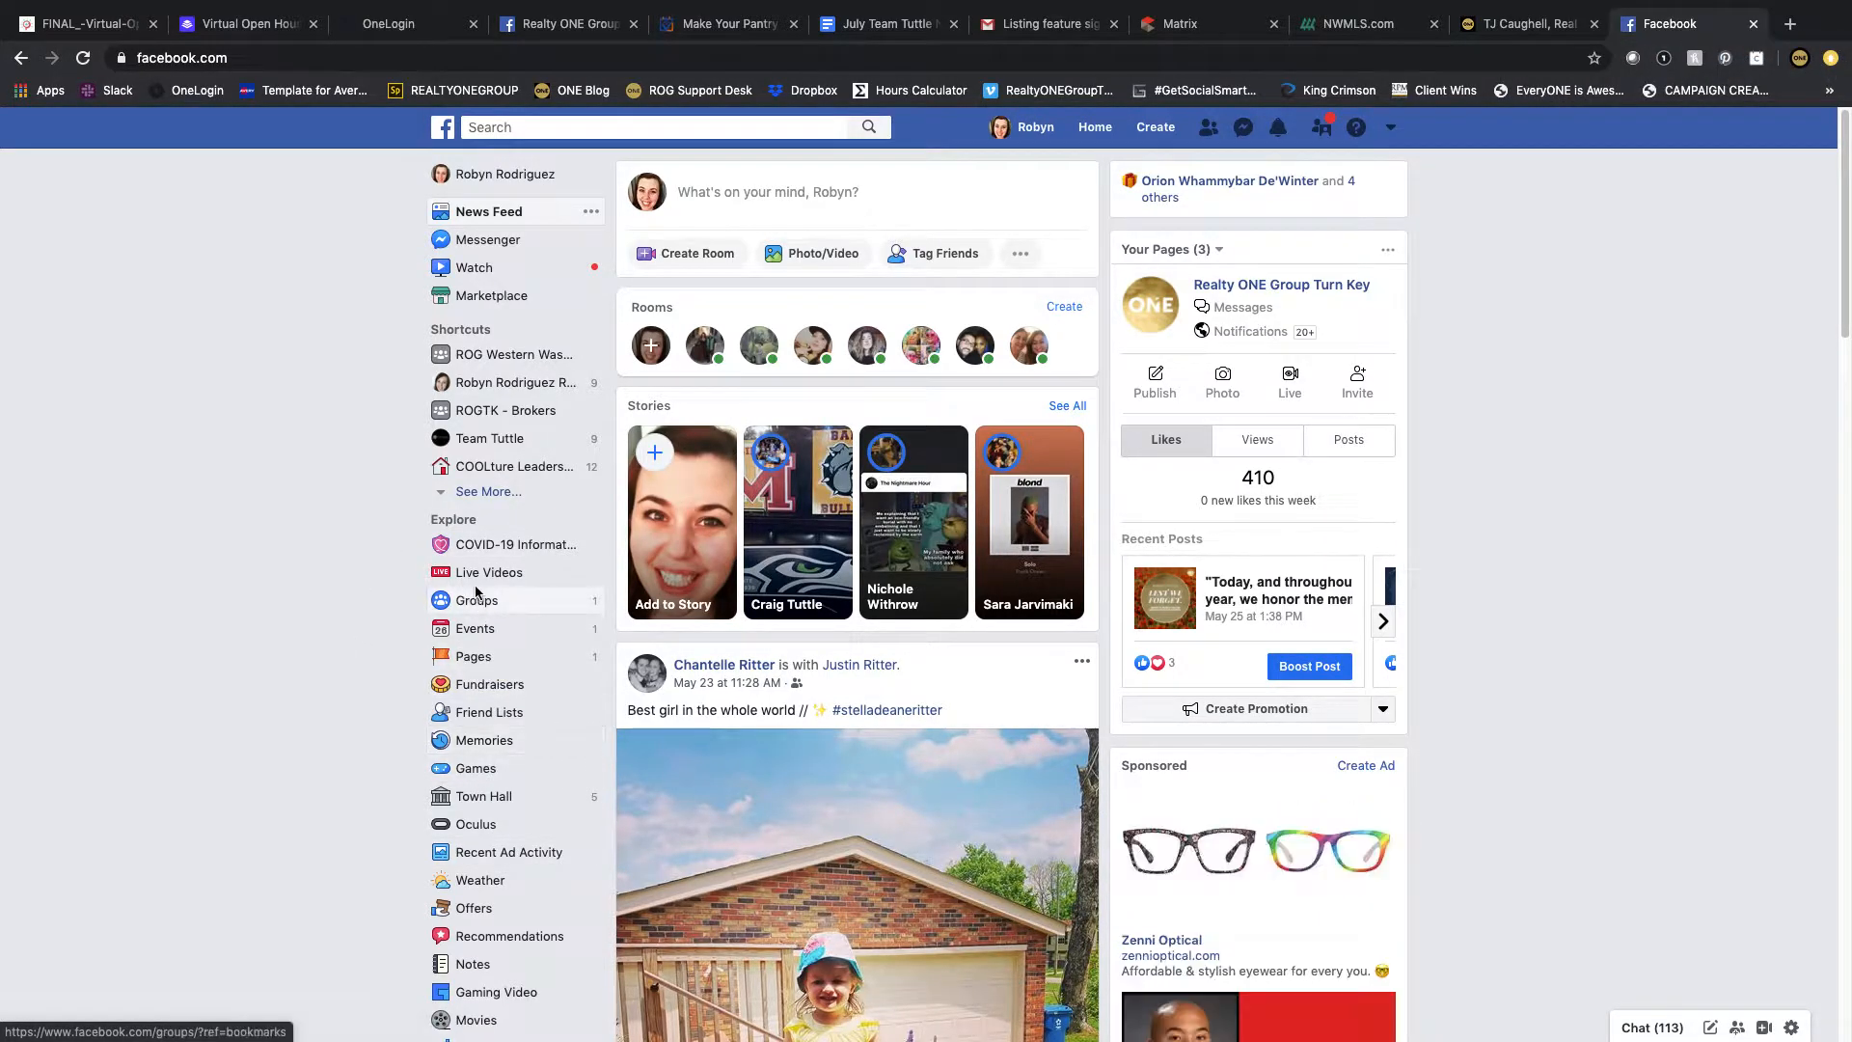
pyautogui.click(468, 658)
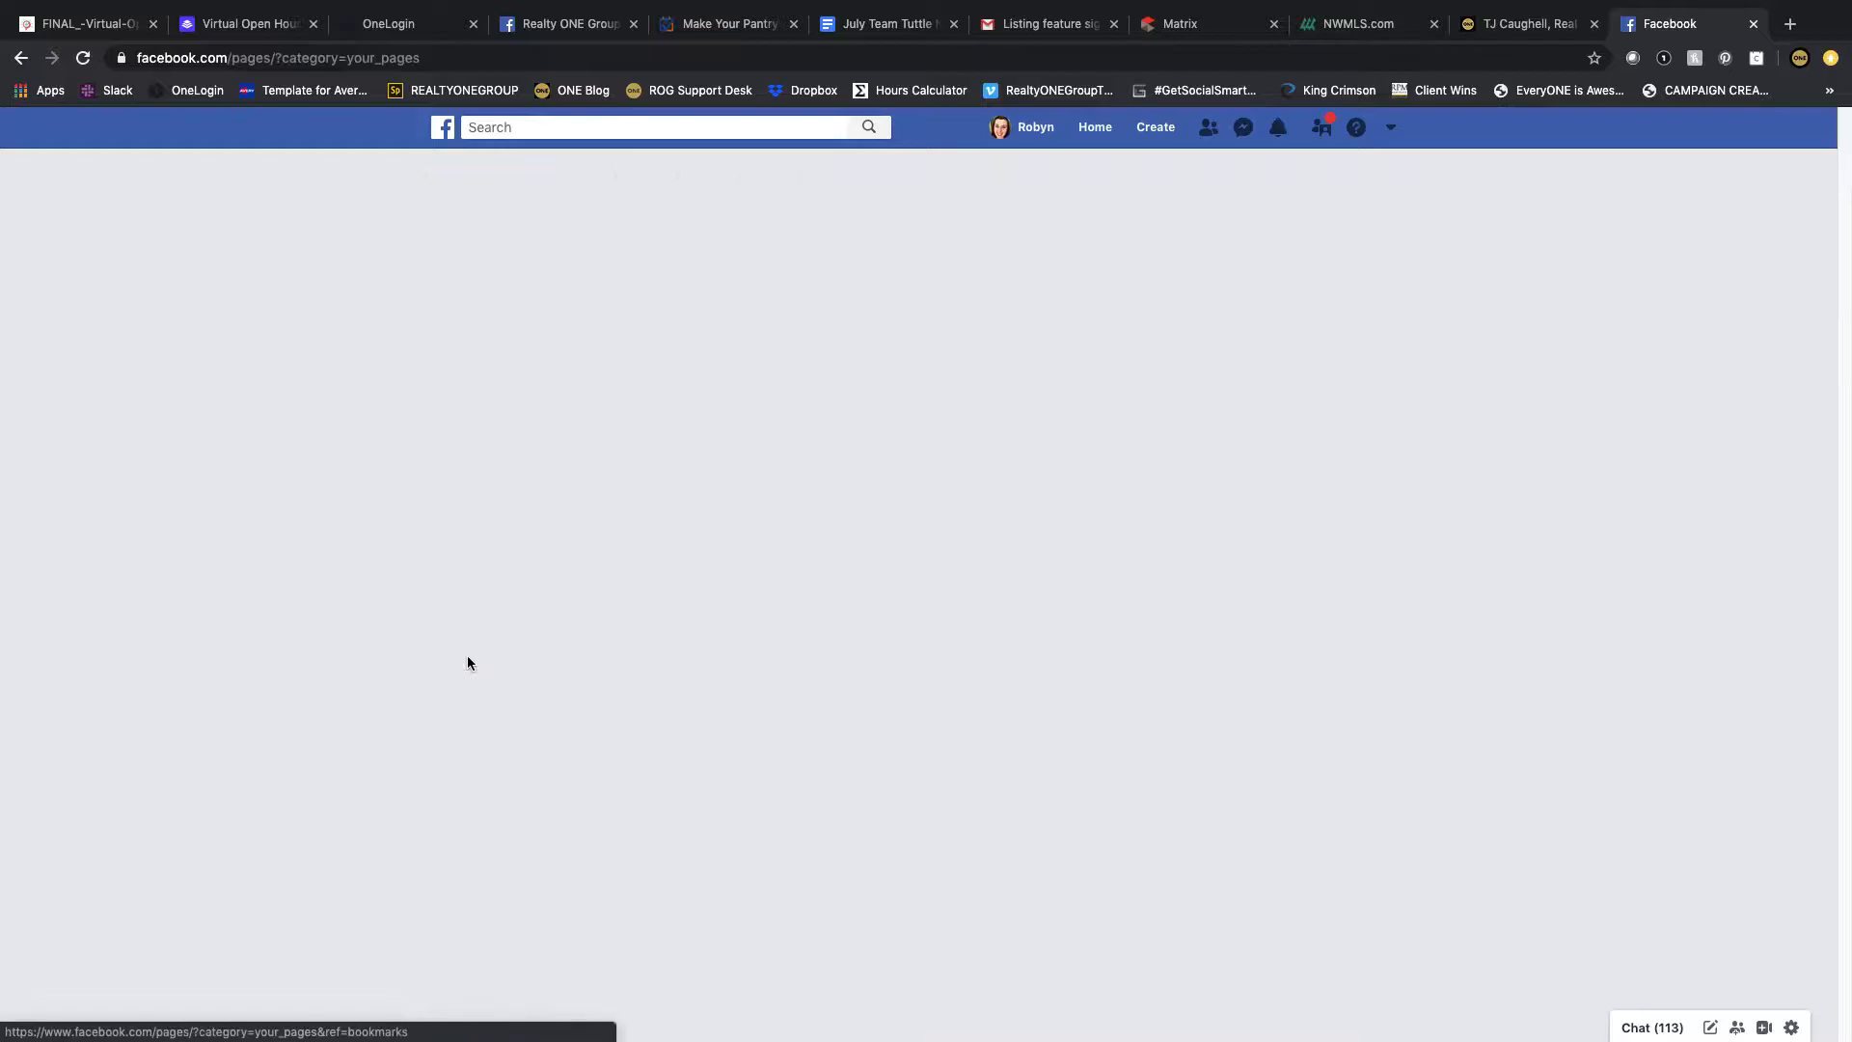
pyautogui.scroll(-1, 277, 424)
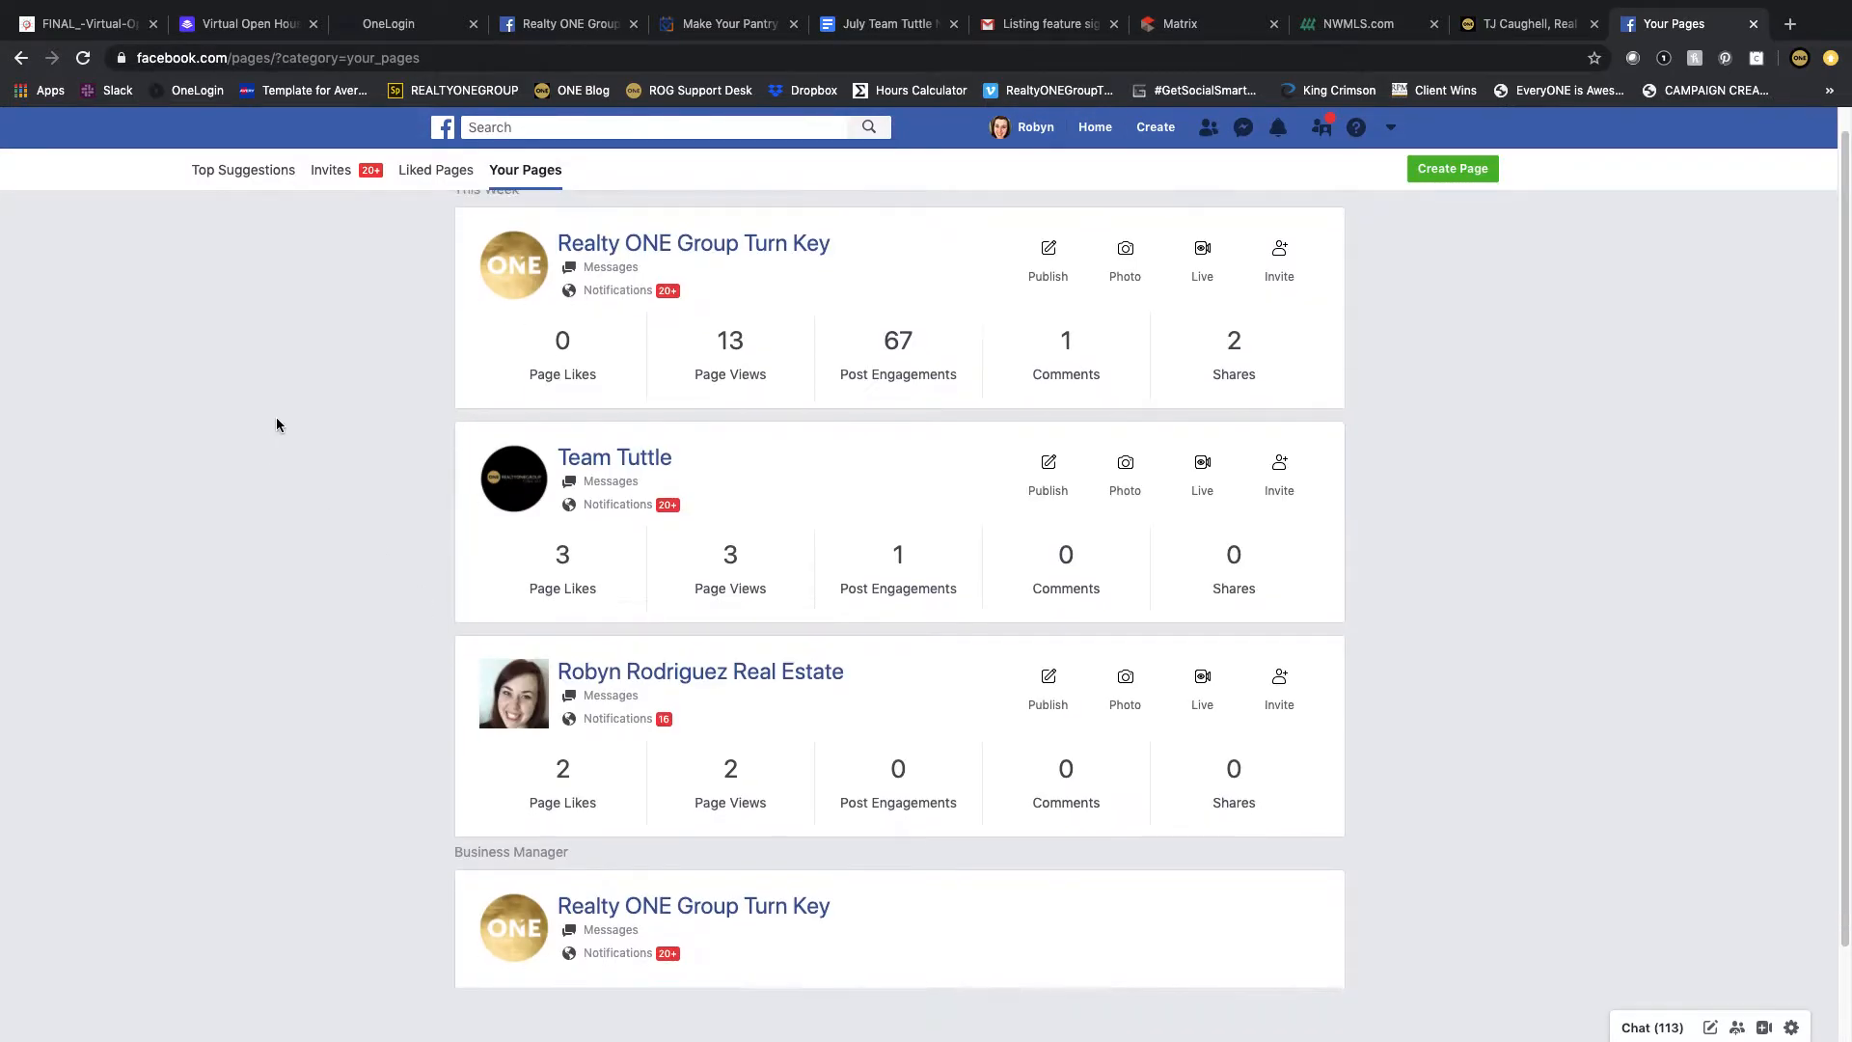
pyautogui.scroll(1, 277, 425)
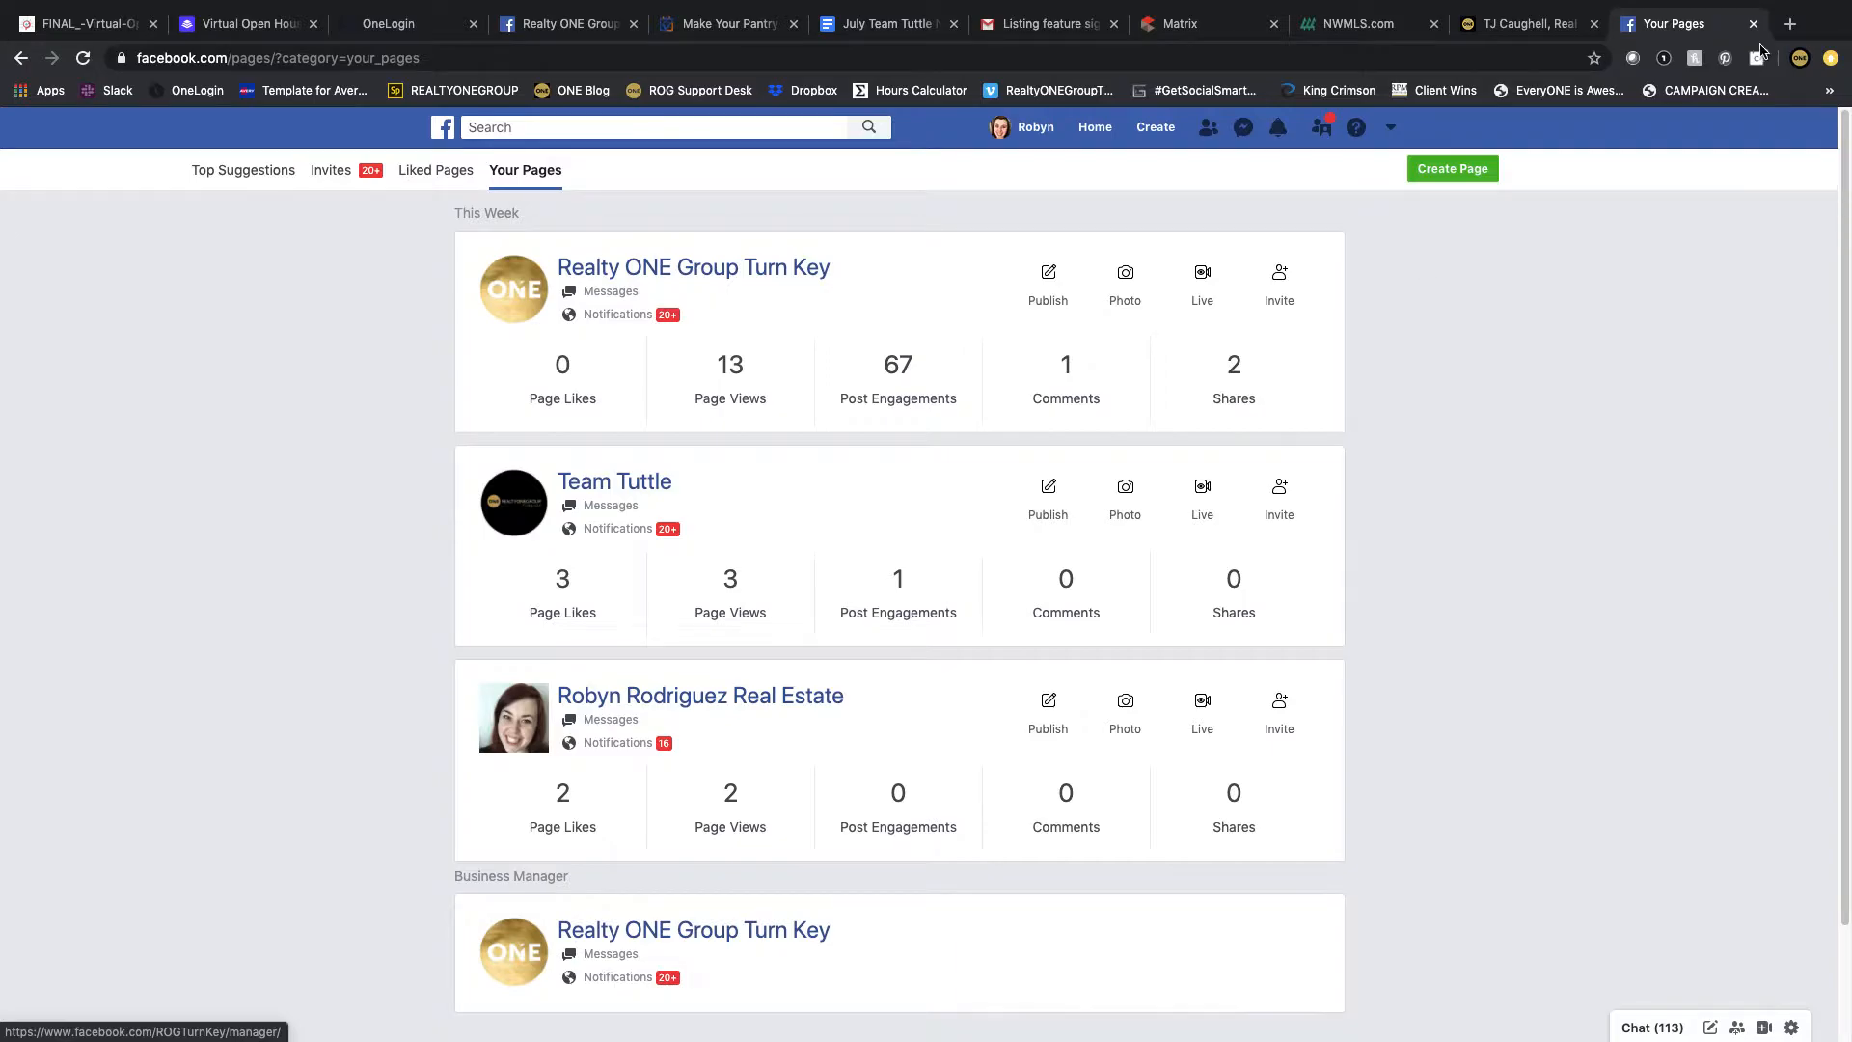
pyautogui.click(1472, 171)
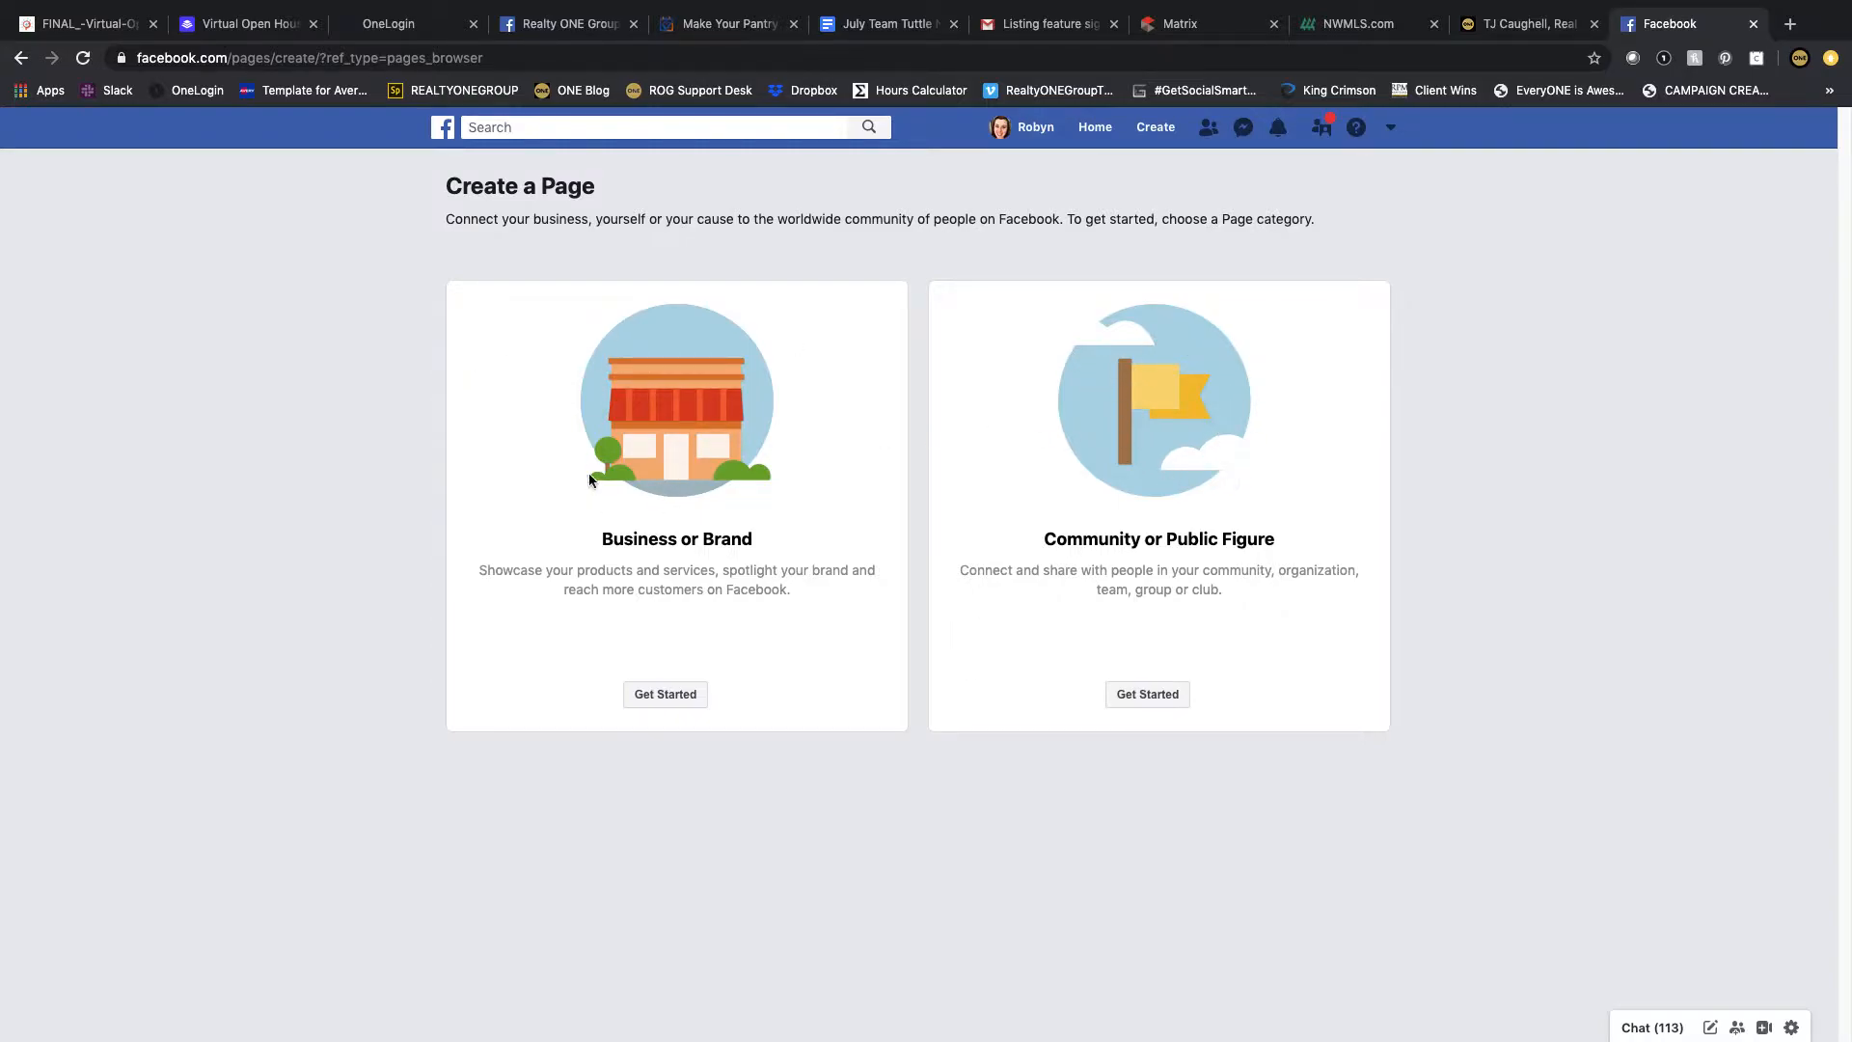
# Step: Start a Business or Brand Page, naming it after the agent followed by ' - Real Estate Broker', with category Real Estate Agent
pyautogui.click(654, 695)
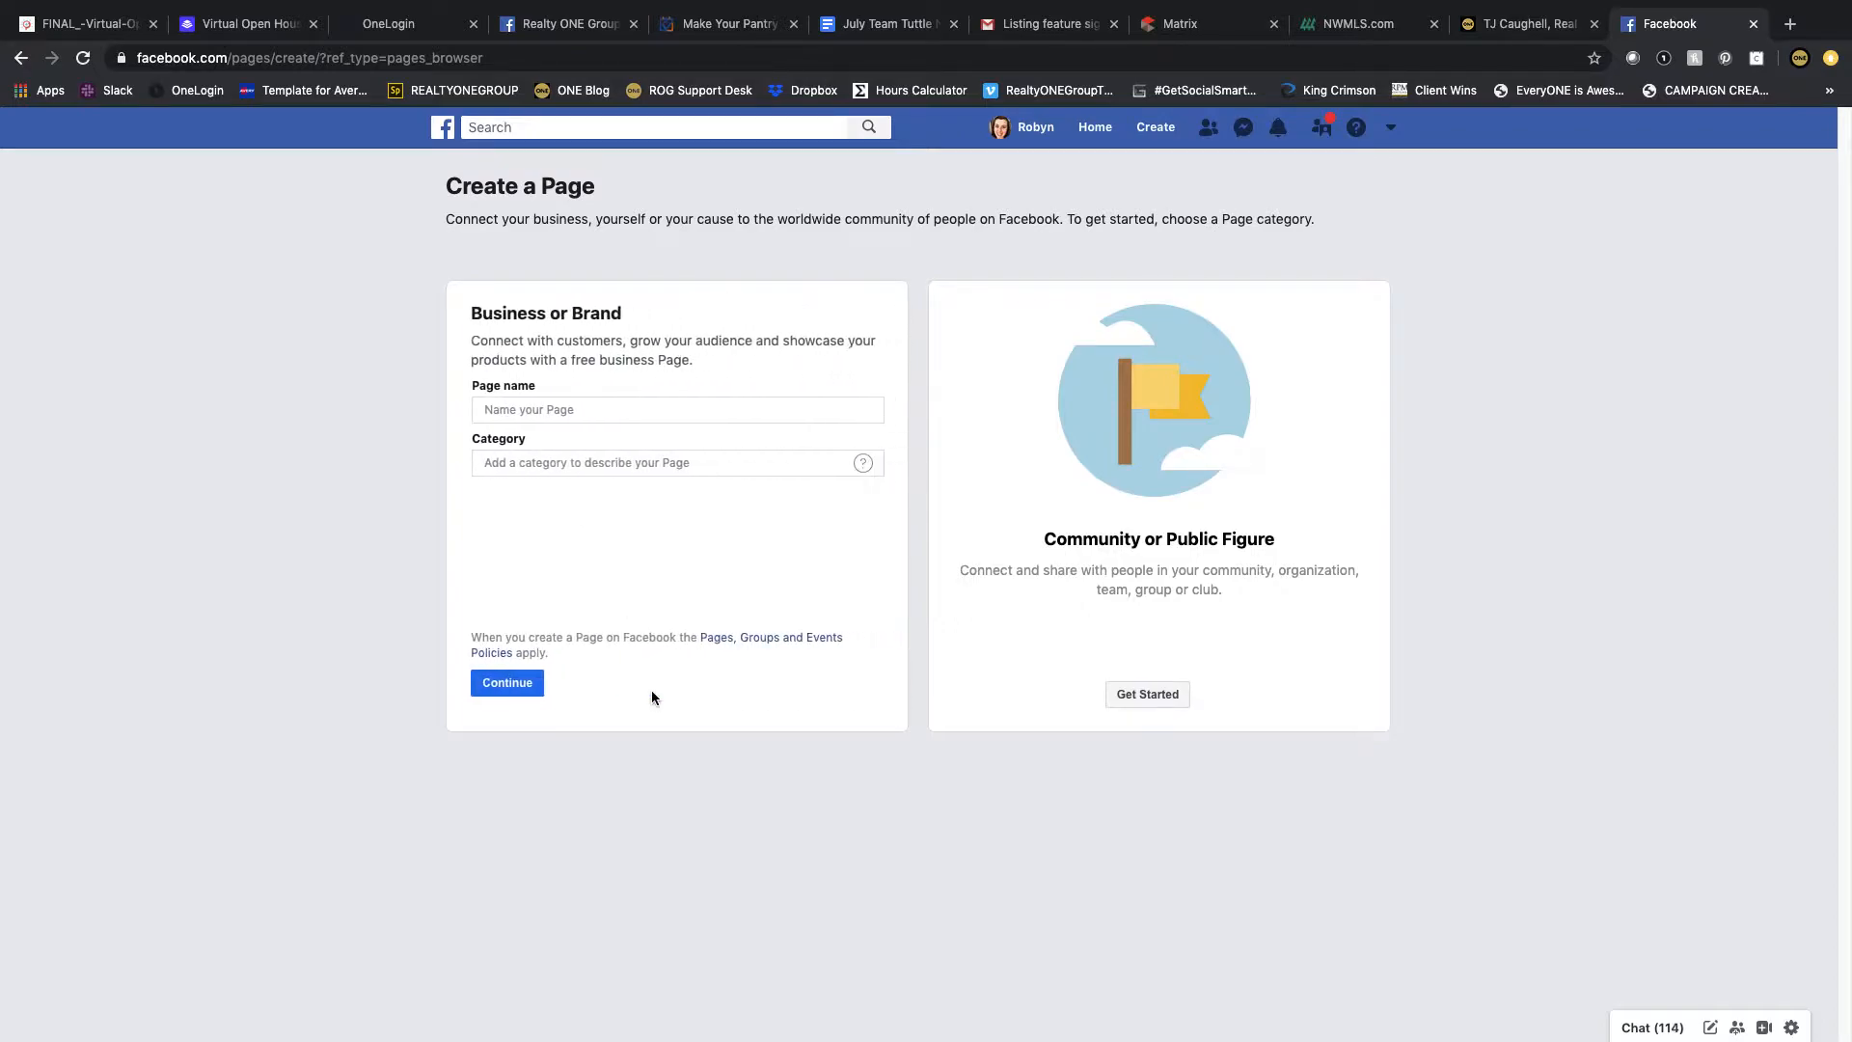
pyautogui.click(605, 413)
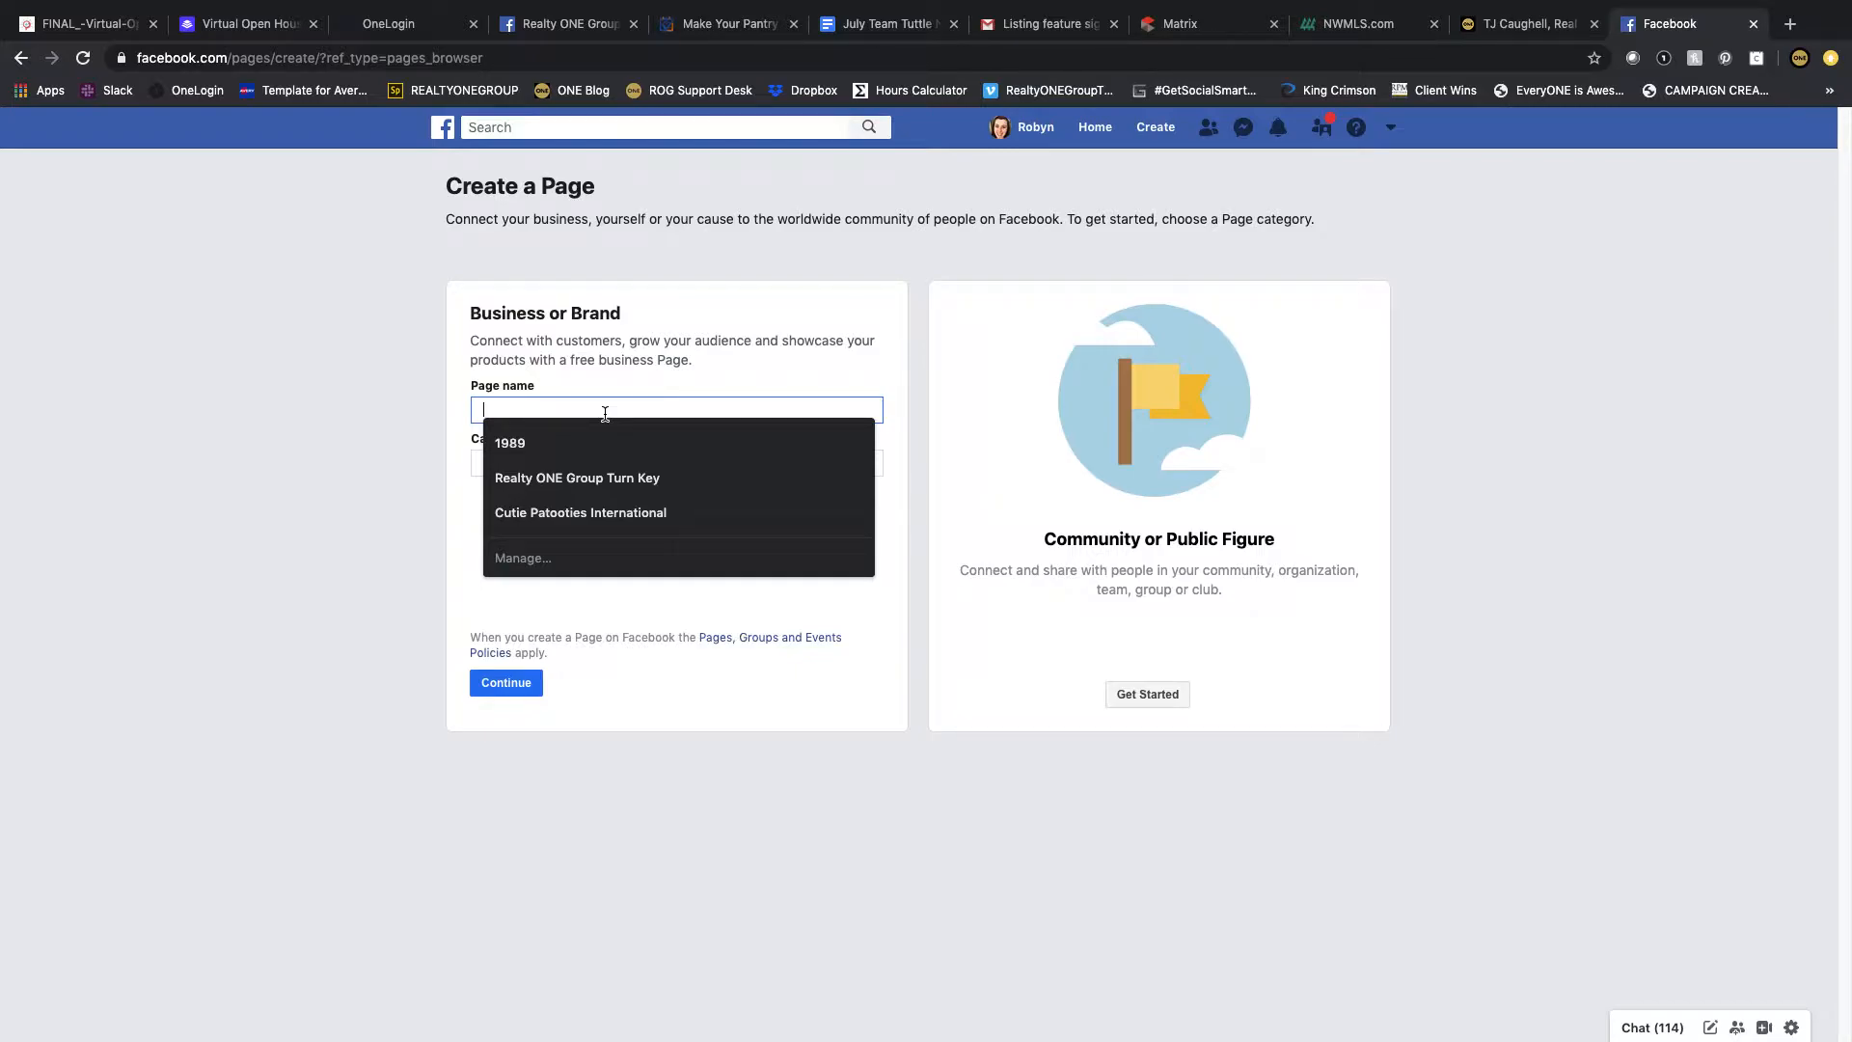
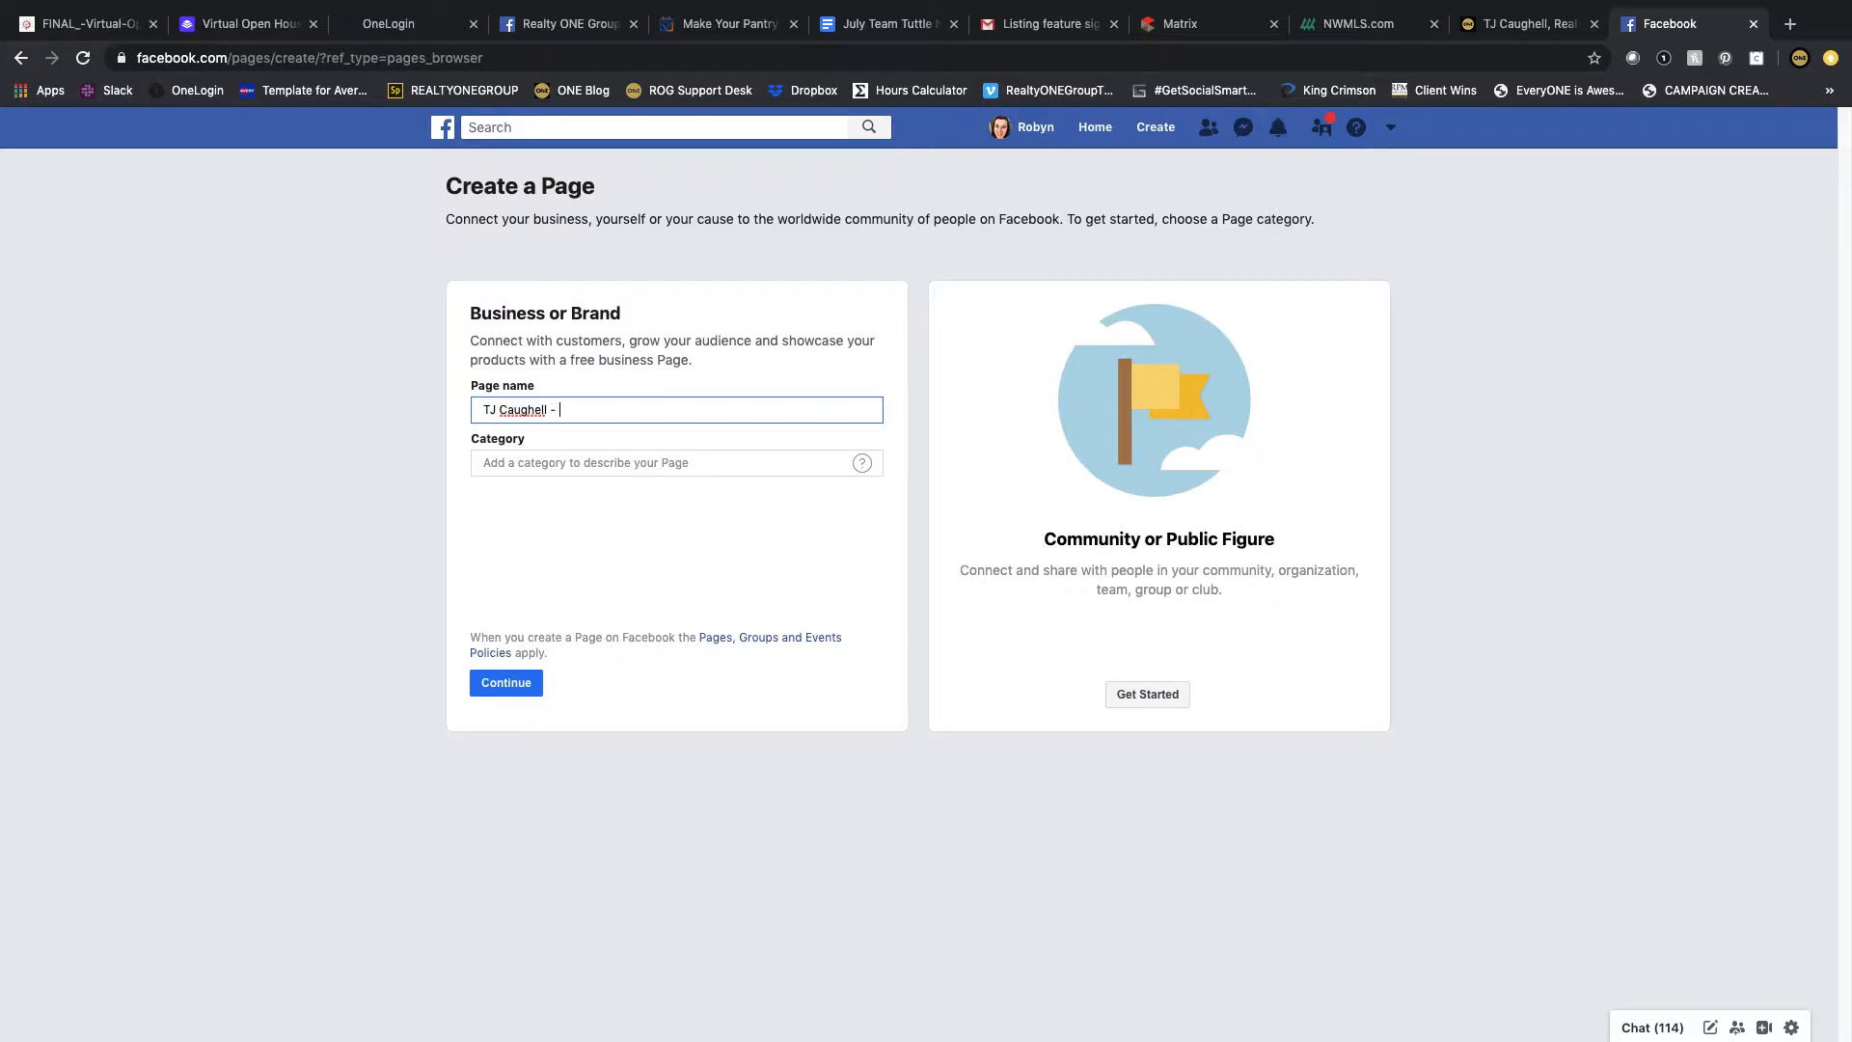
pyautogui.write('- Real Estate Broker')
pyautogui.press('Tab')
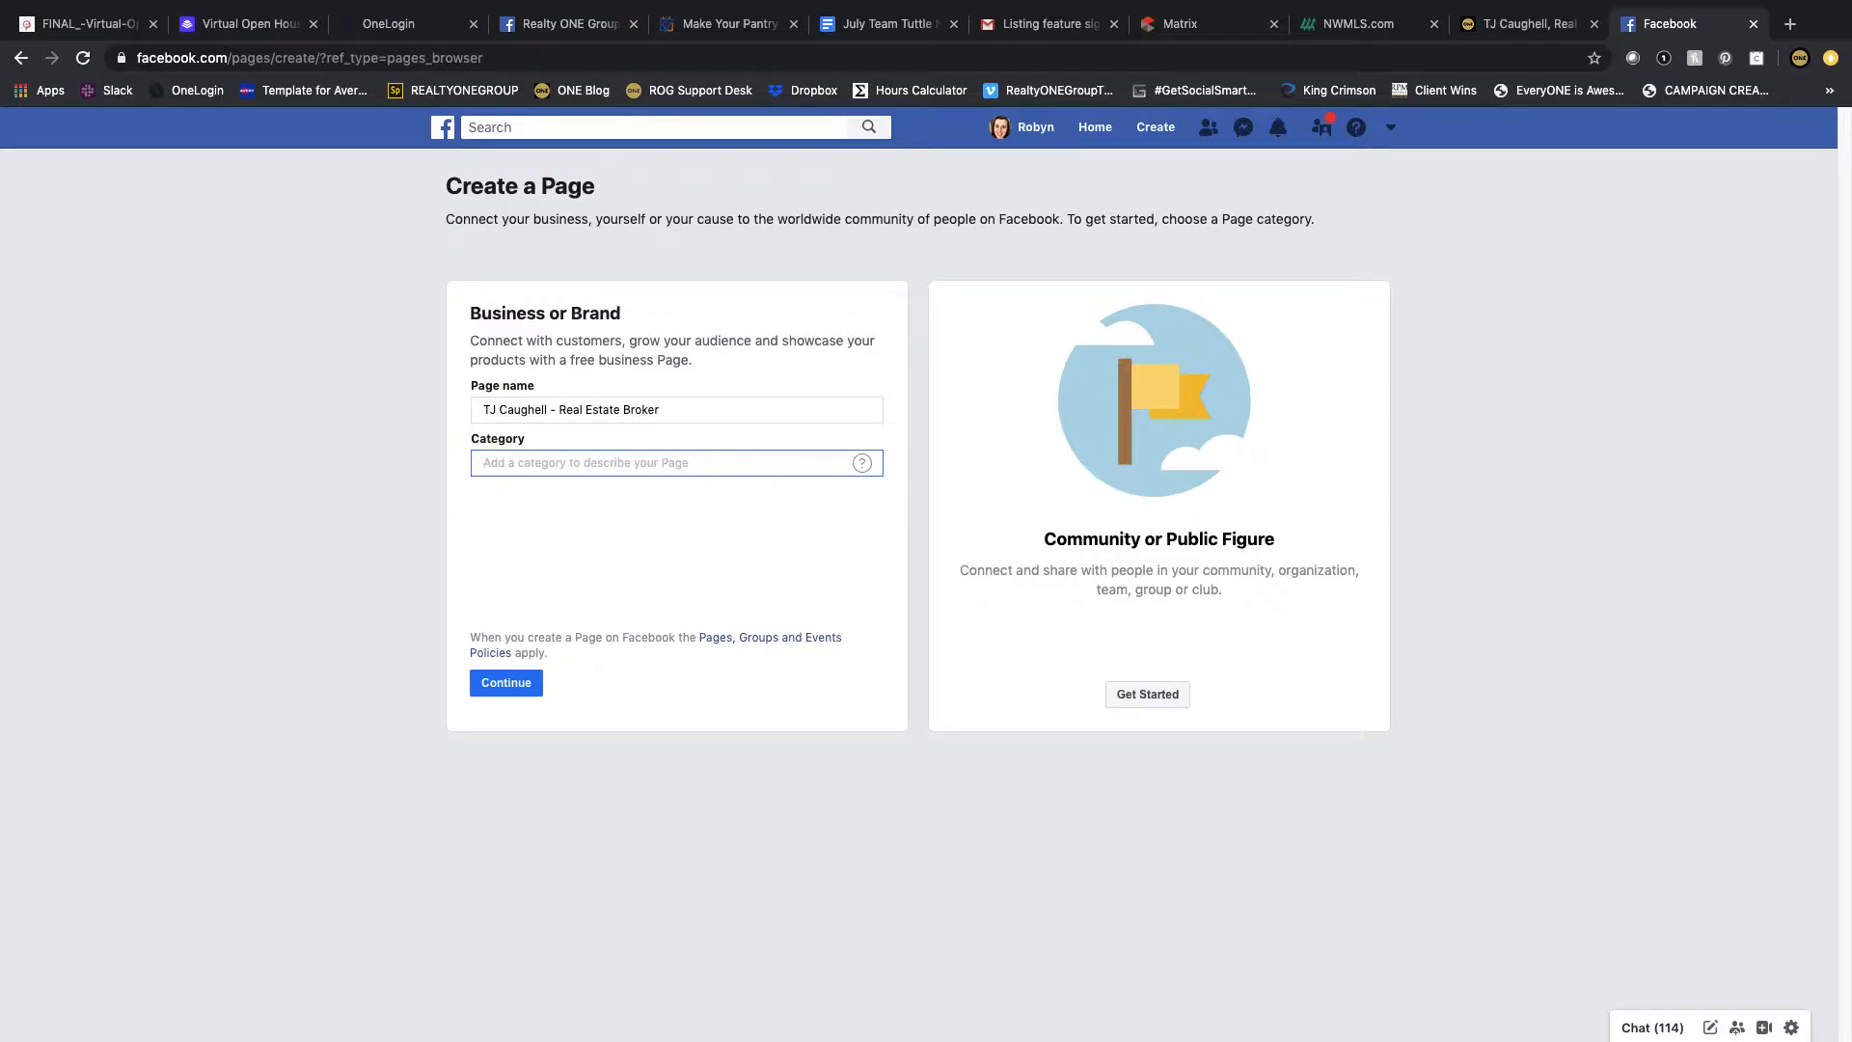
pyautogui.write('Real')
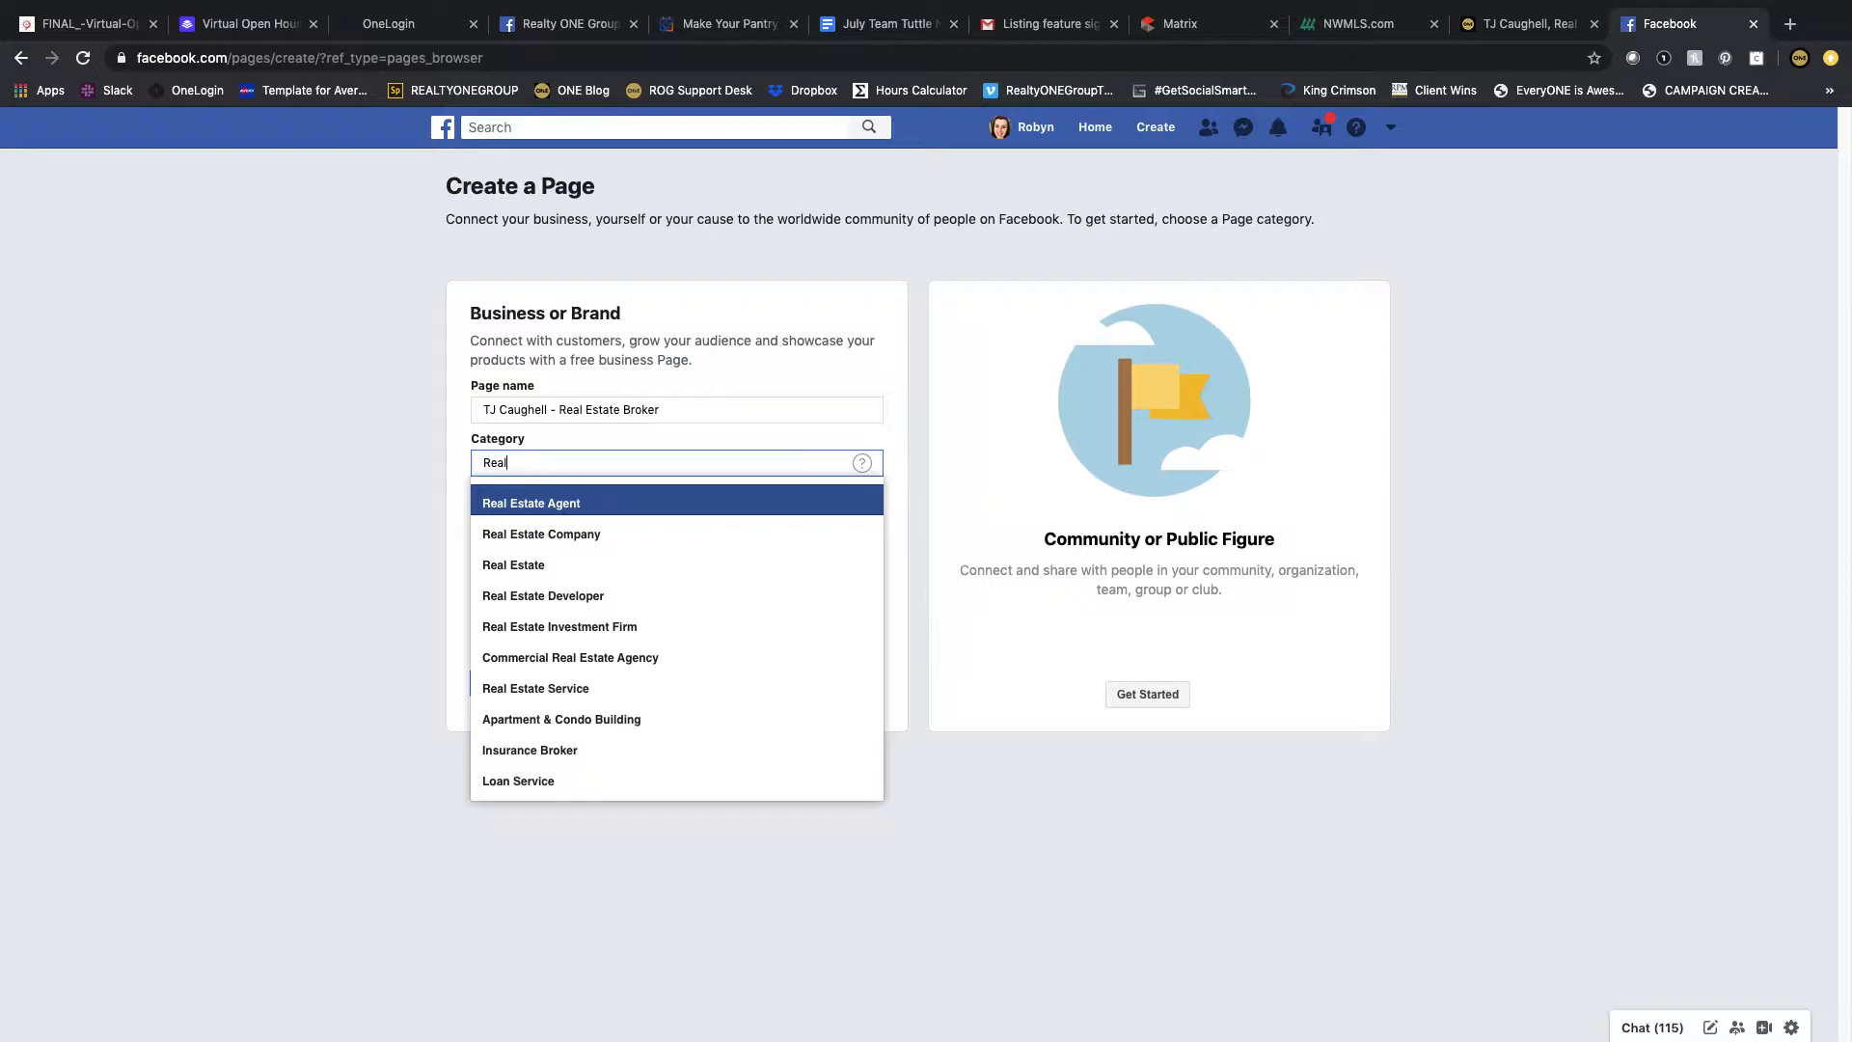
pyautogui.press('Return')
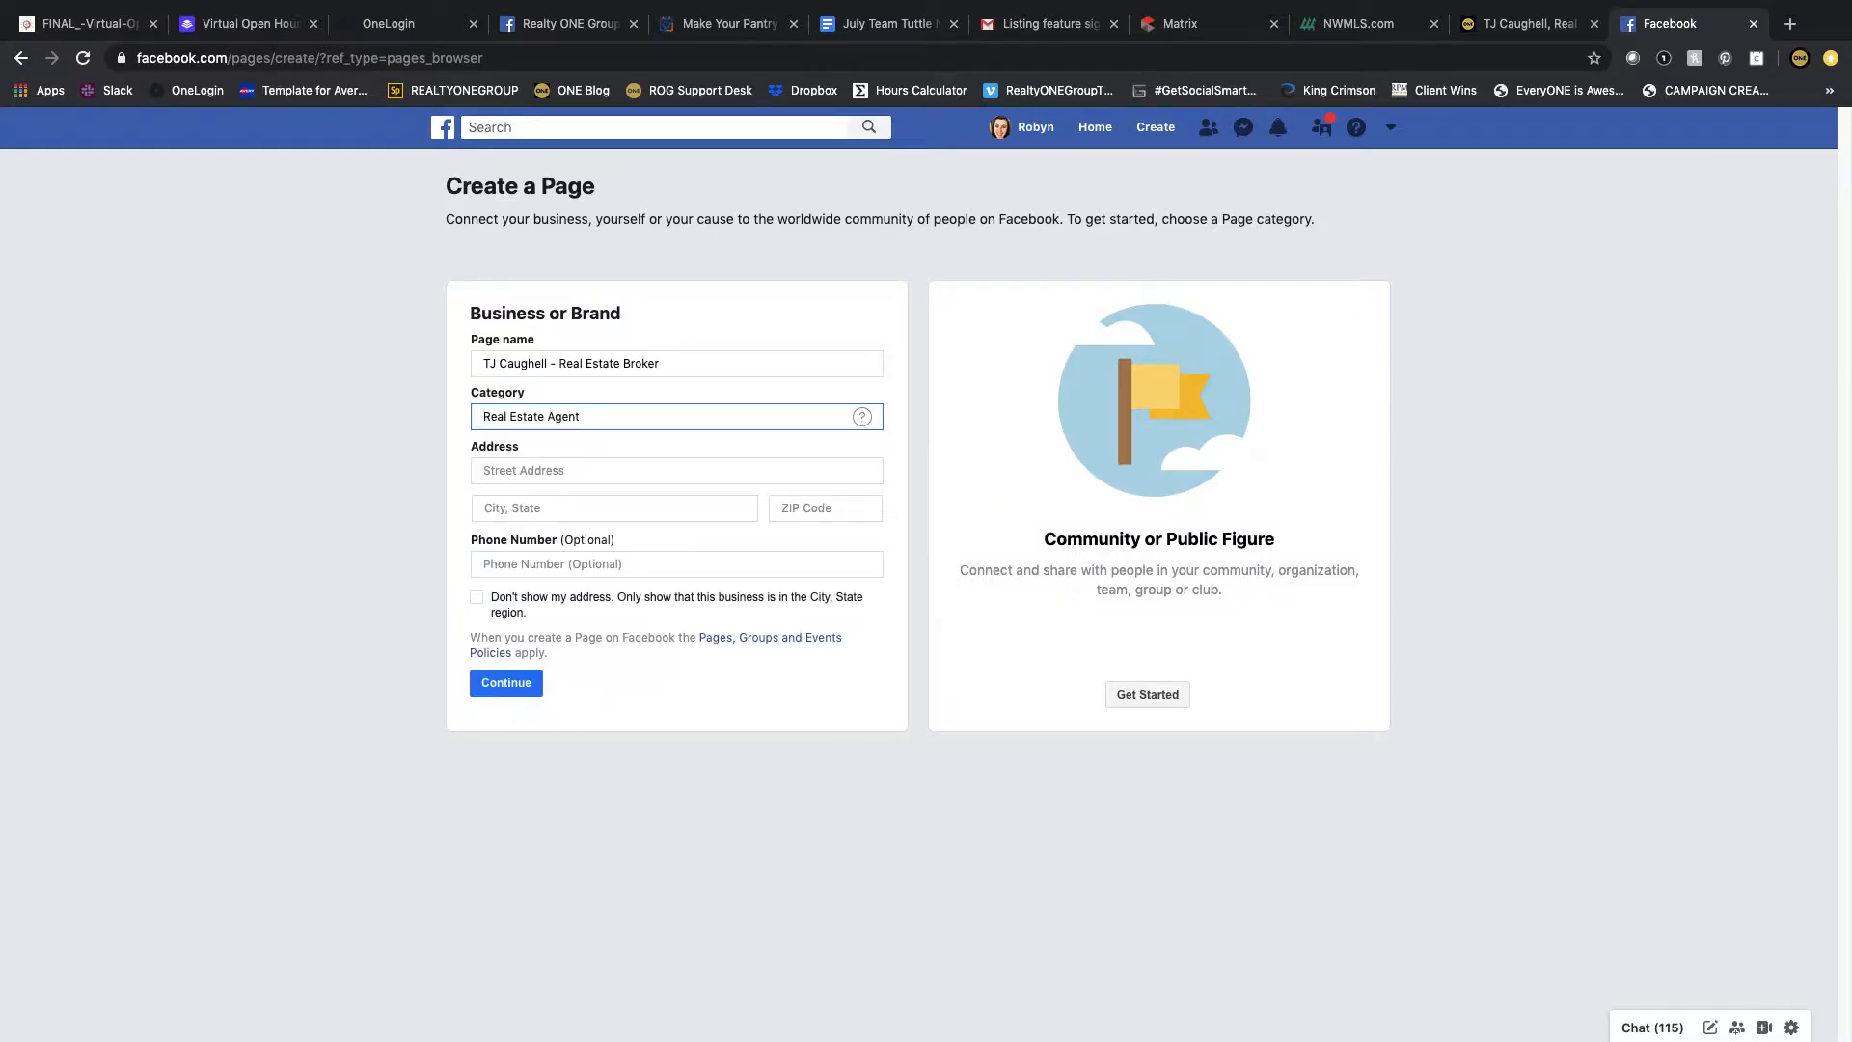
# Step: Fill in the business's street address, city and ZIP code
pyautogui.click(538, 470)
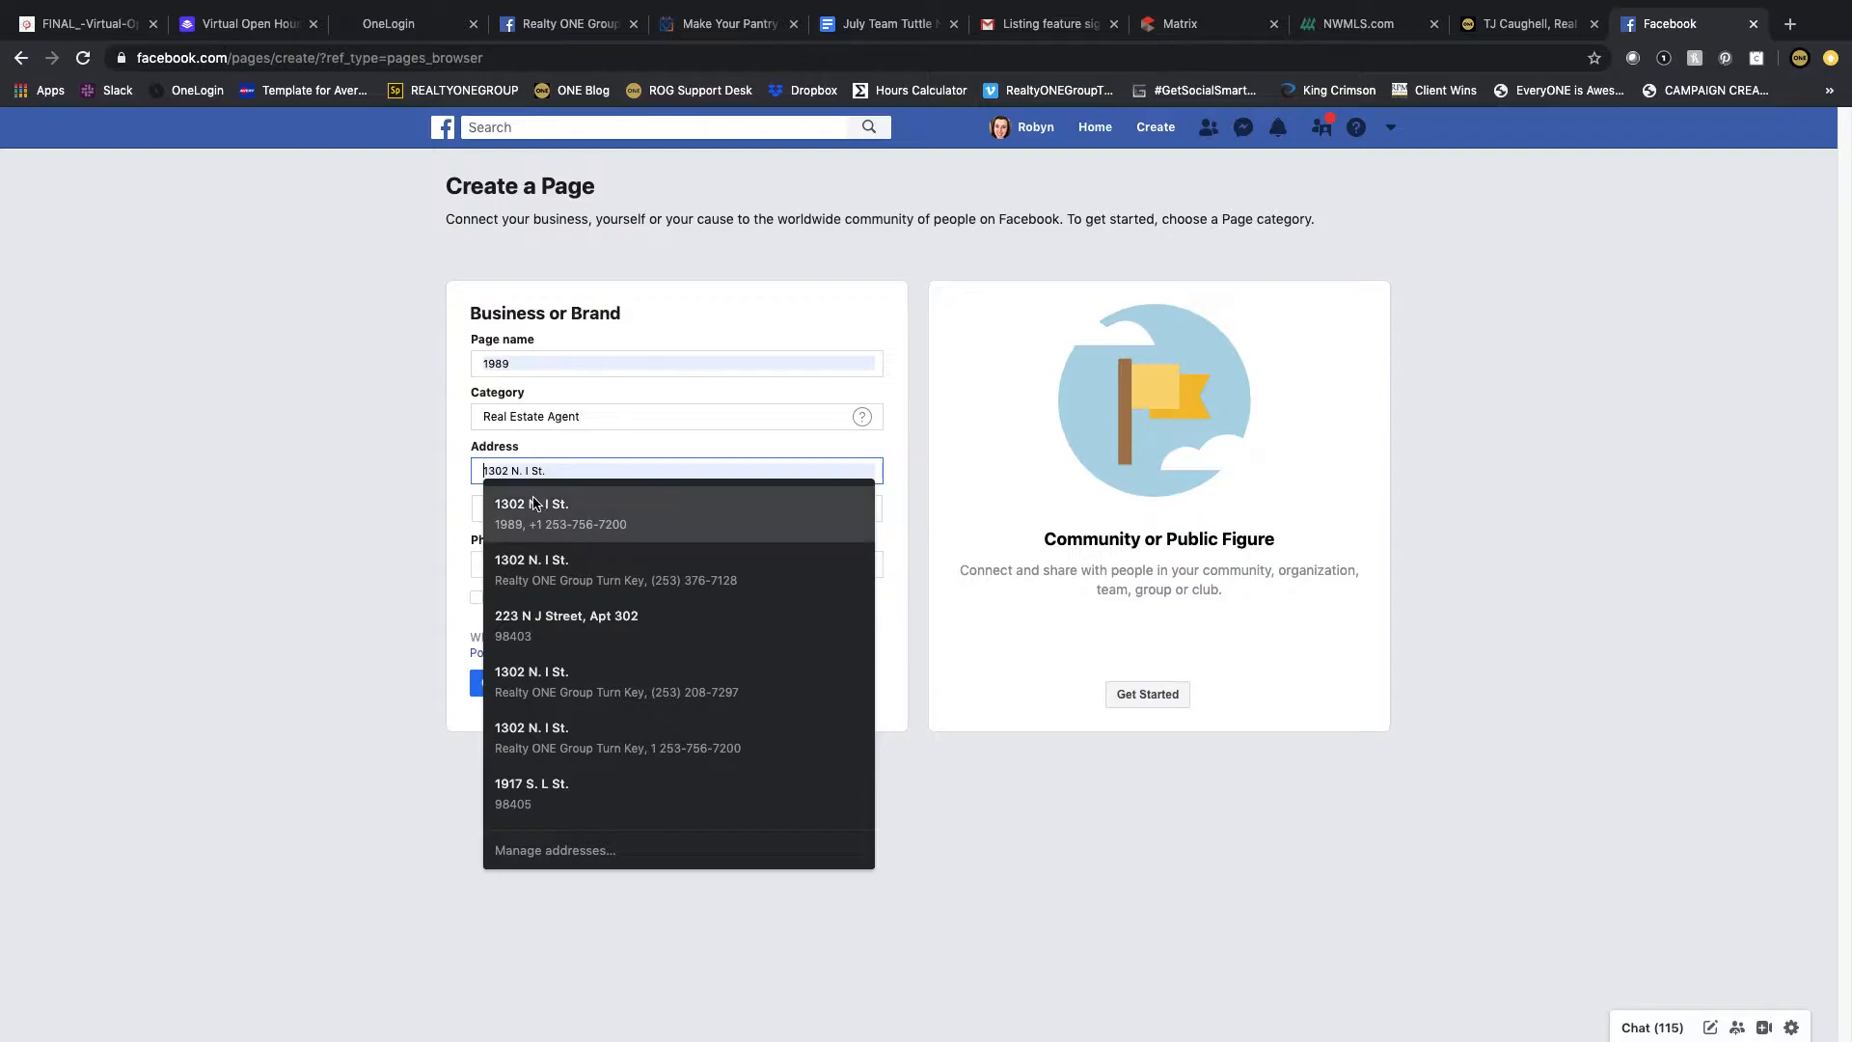
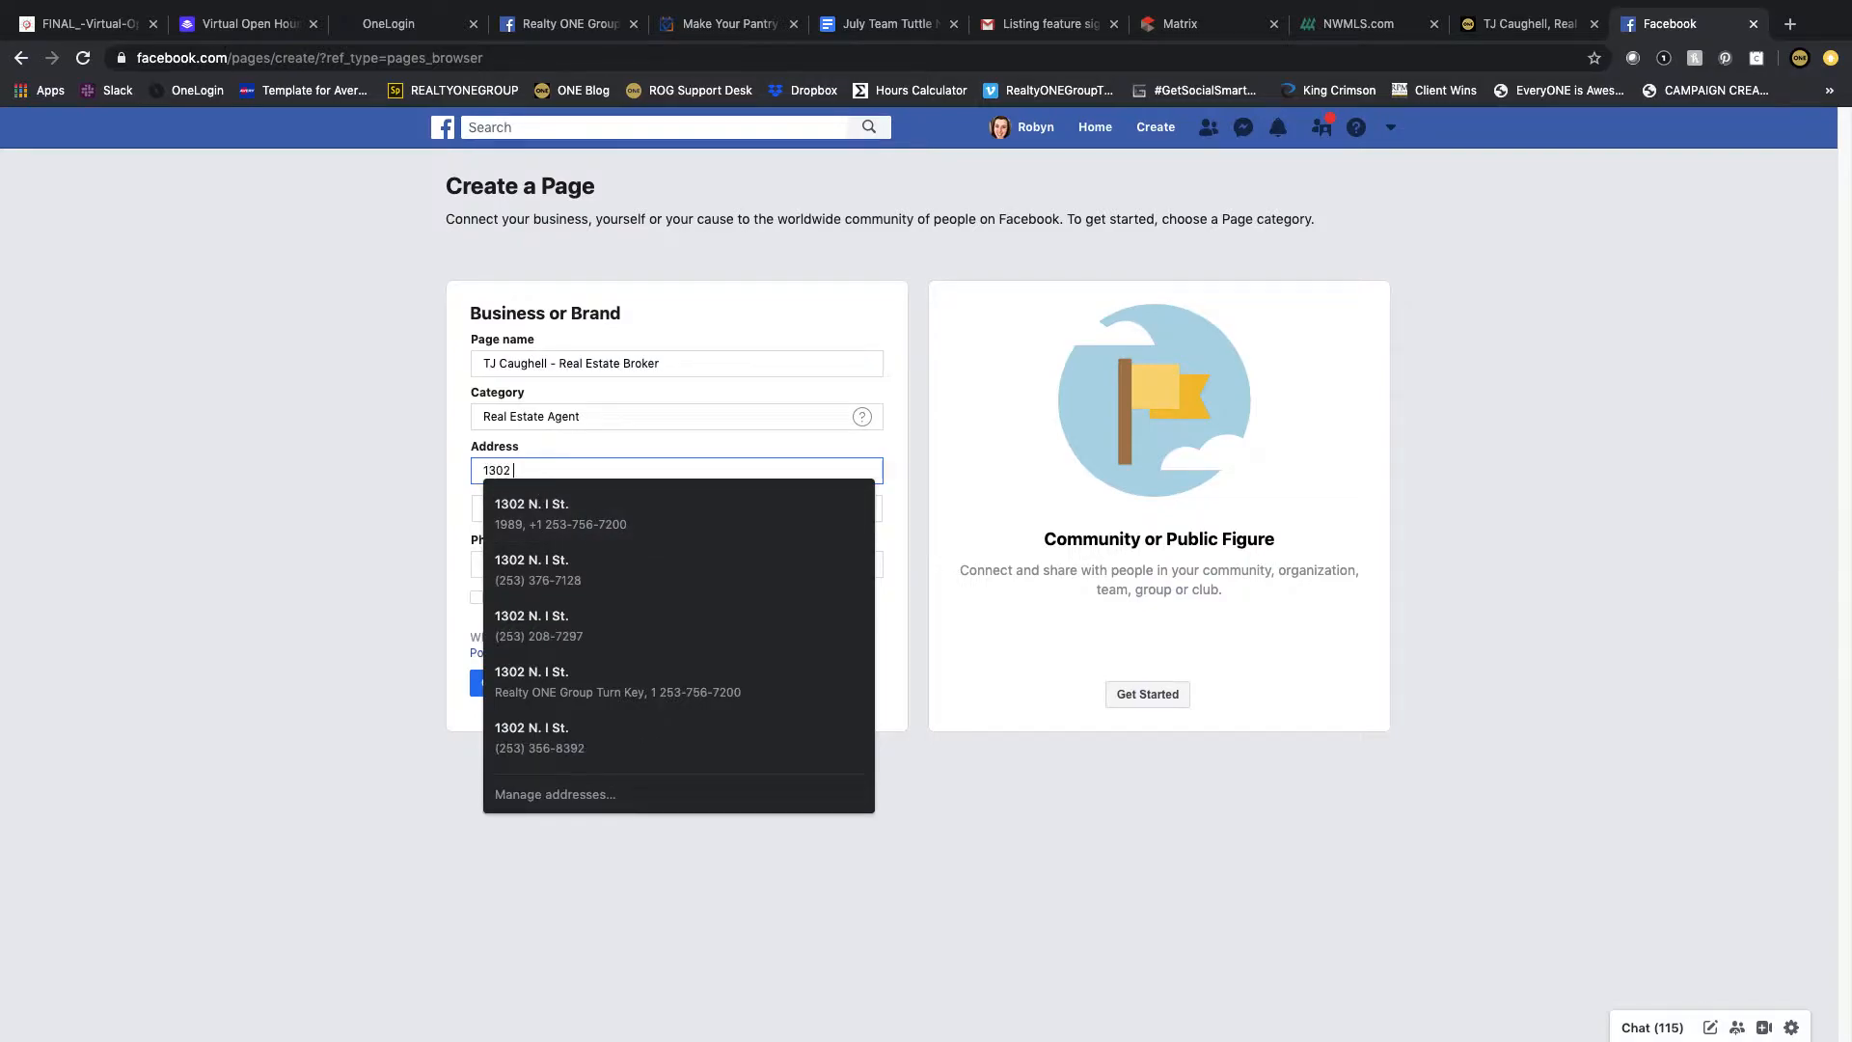
pyautogui.press('Tab')
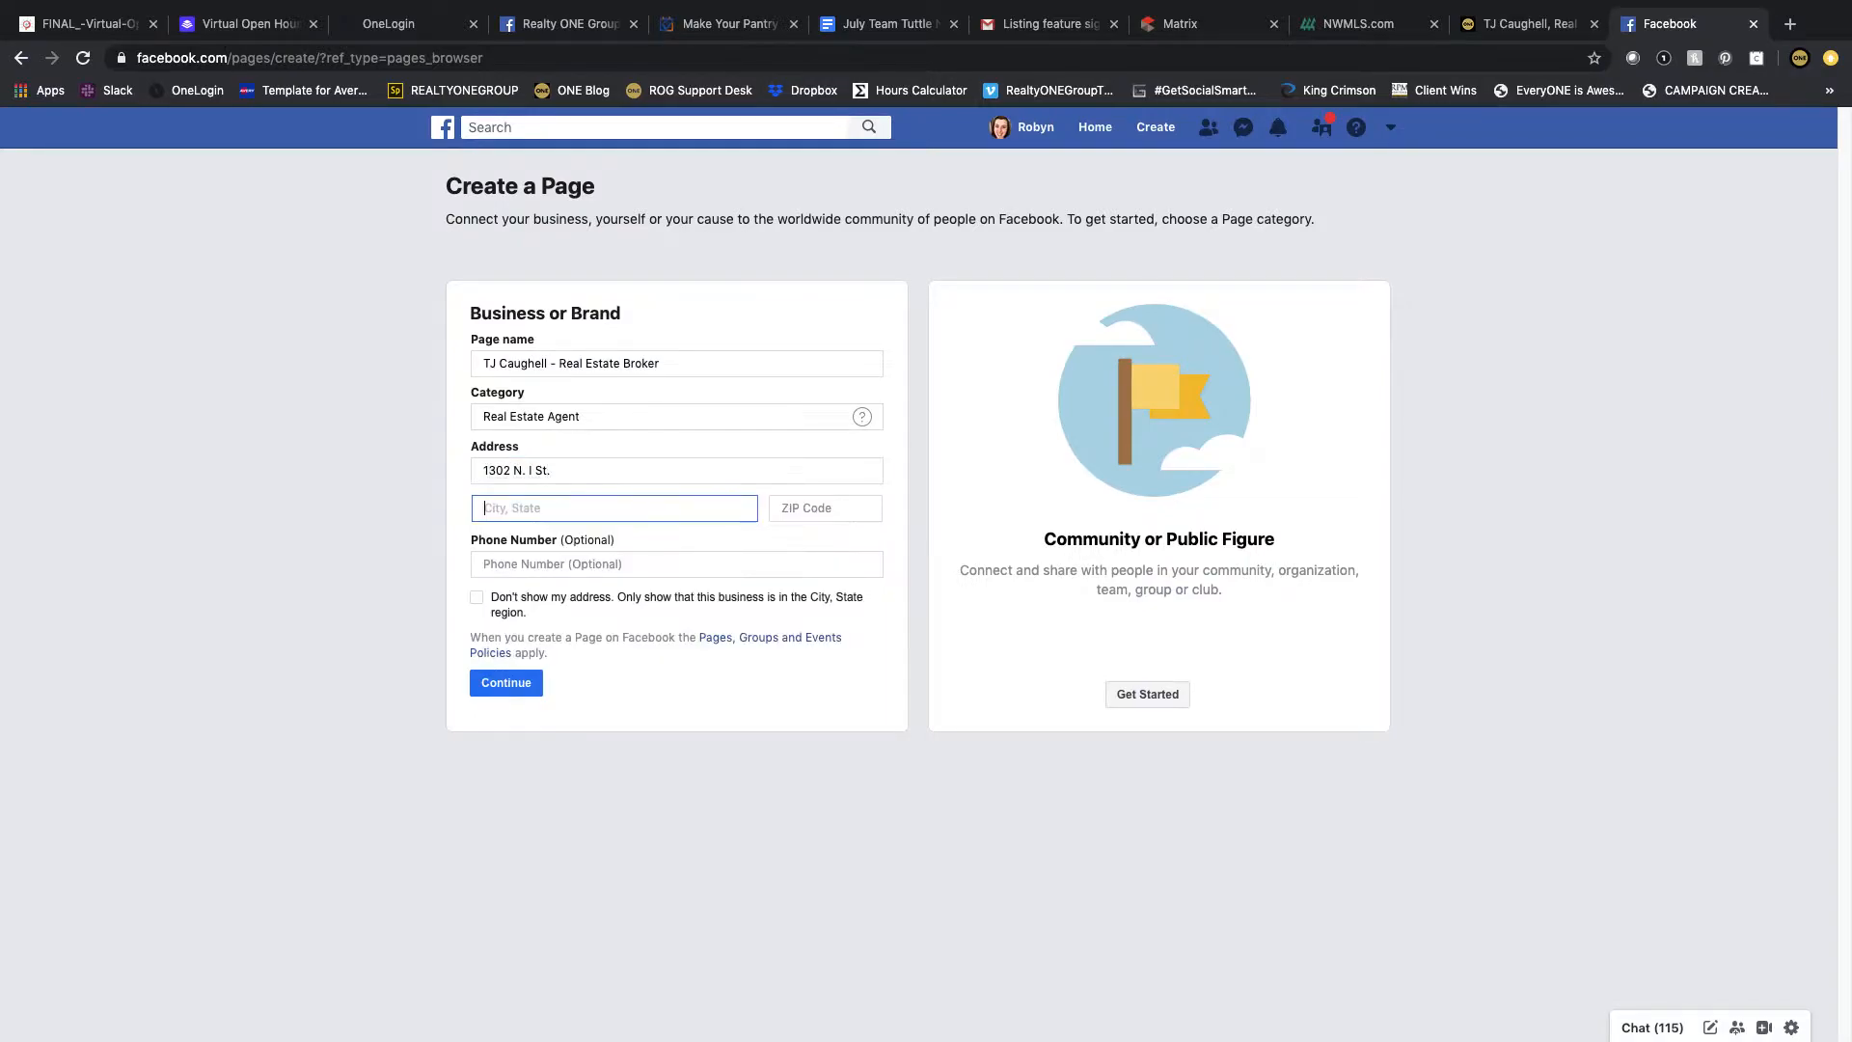
pyautogui.write('Tacoma, Wa')
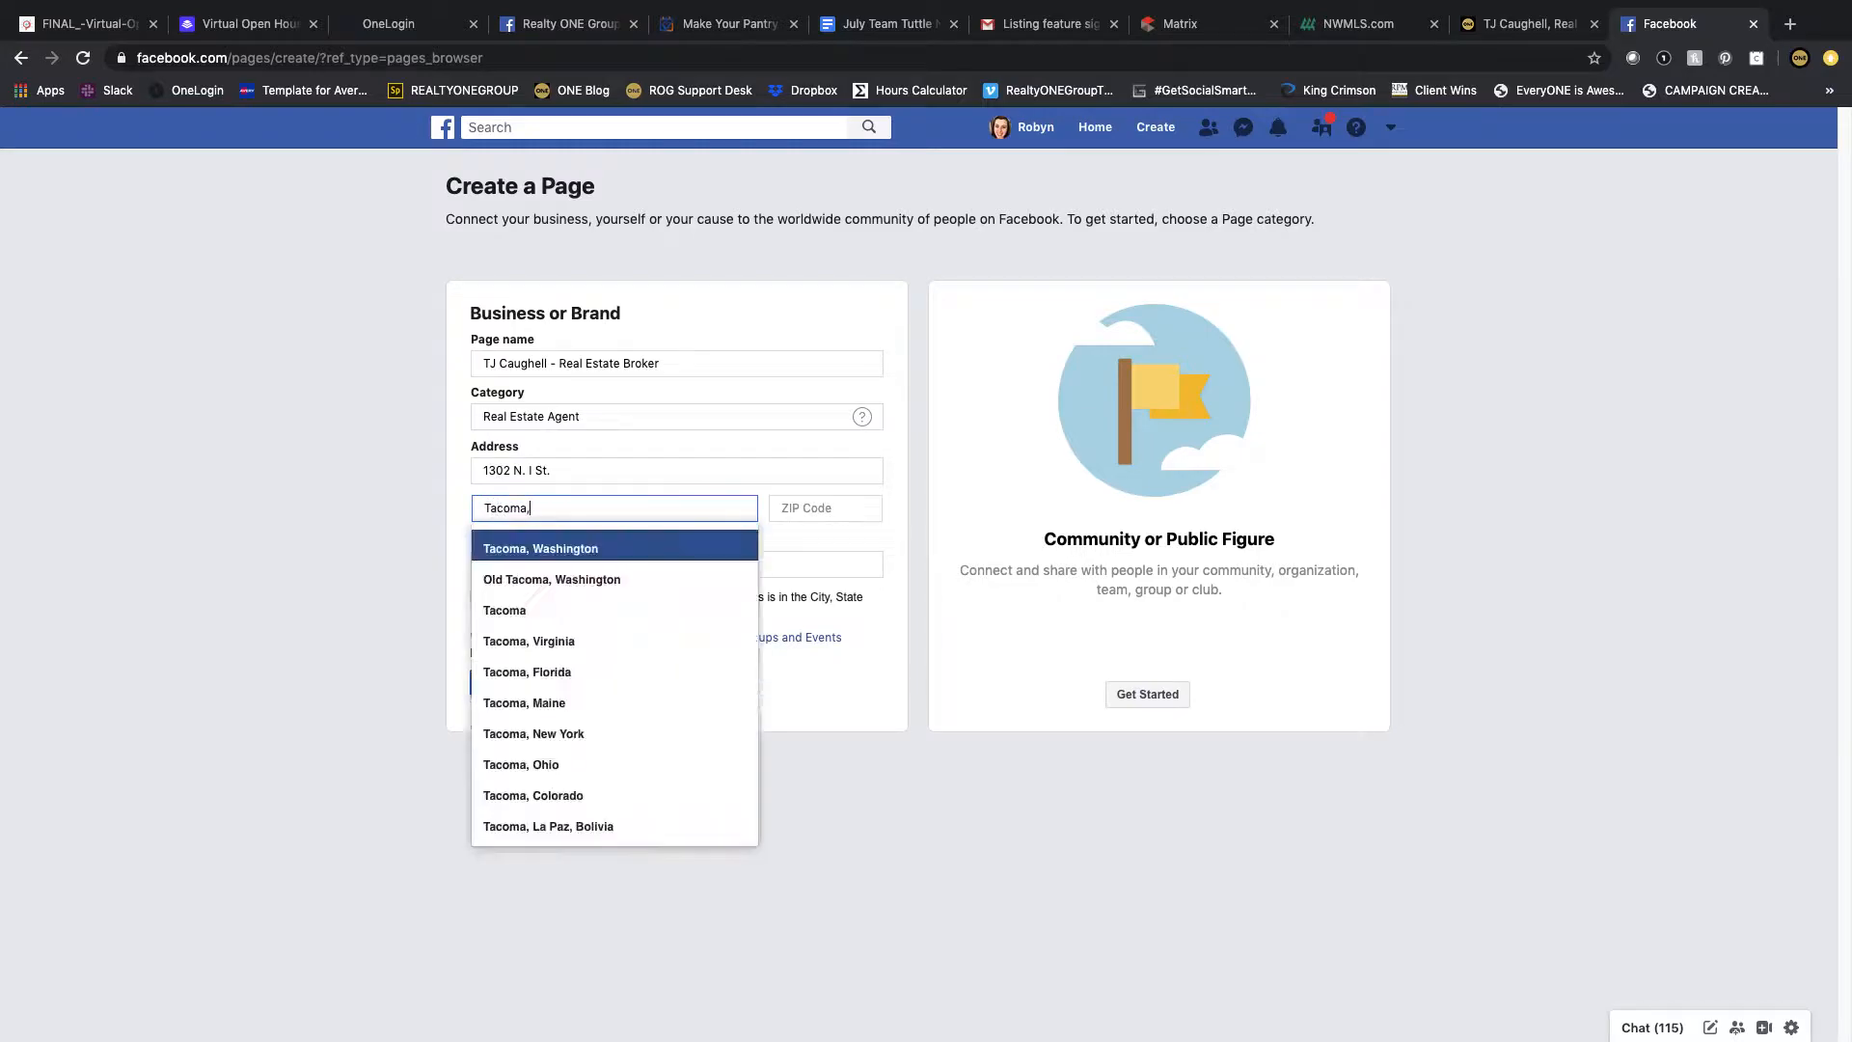
pyautogui.press('Return')
pyautogui.press('Tab')
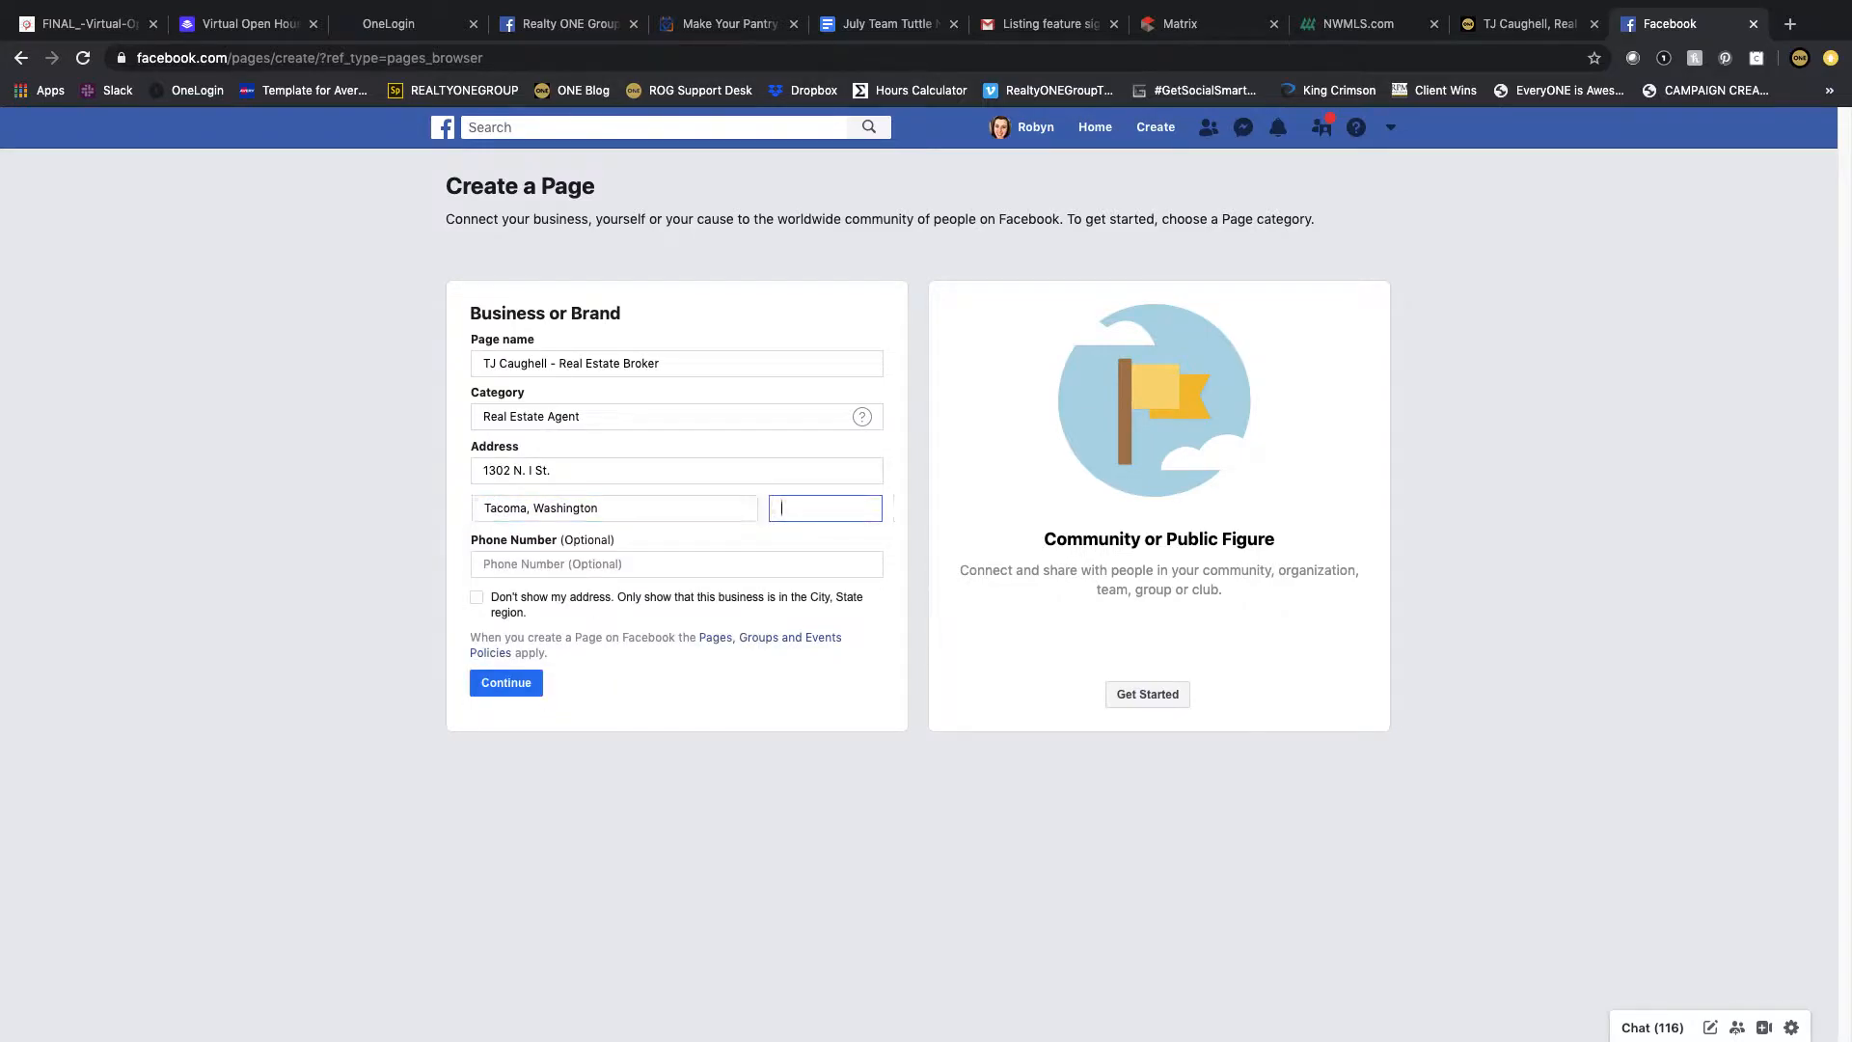
pyautogui.write('98403')
pyautogui.press('Tab')
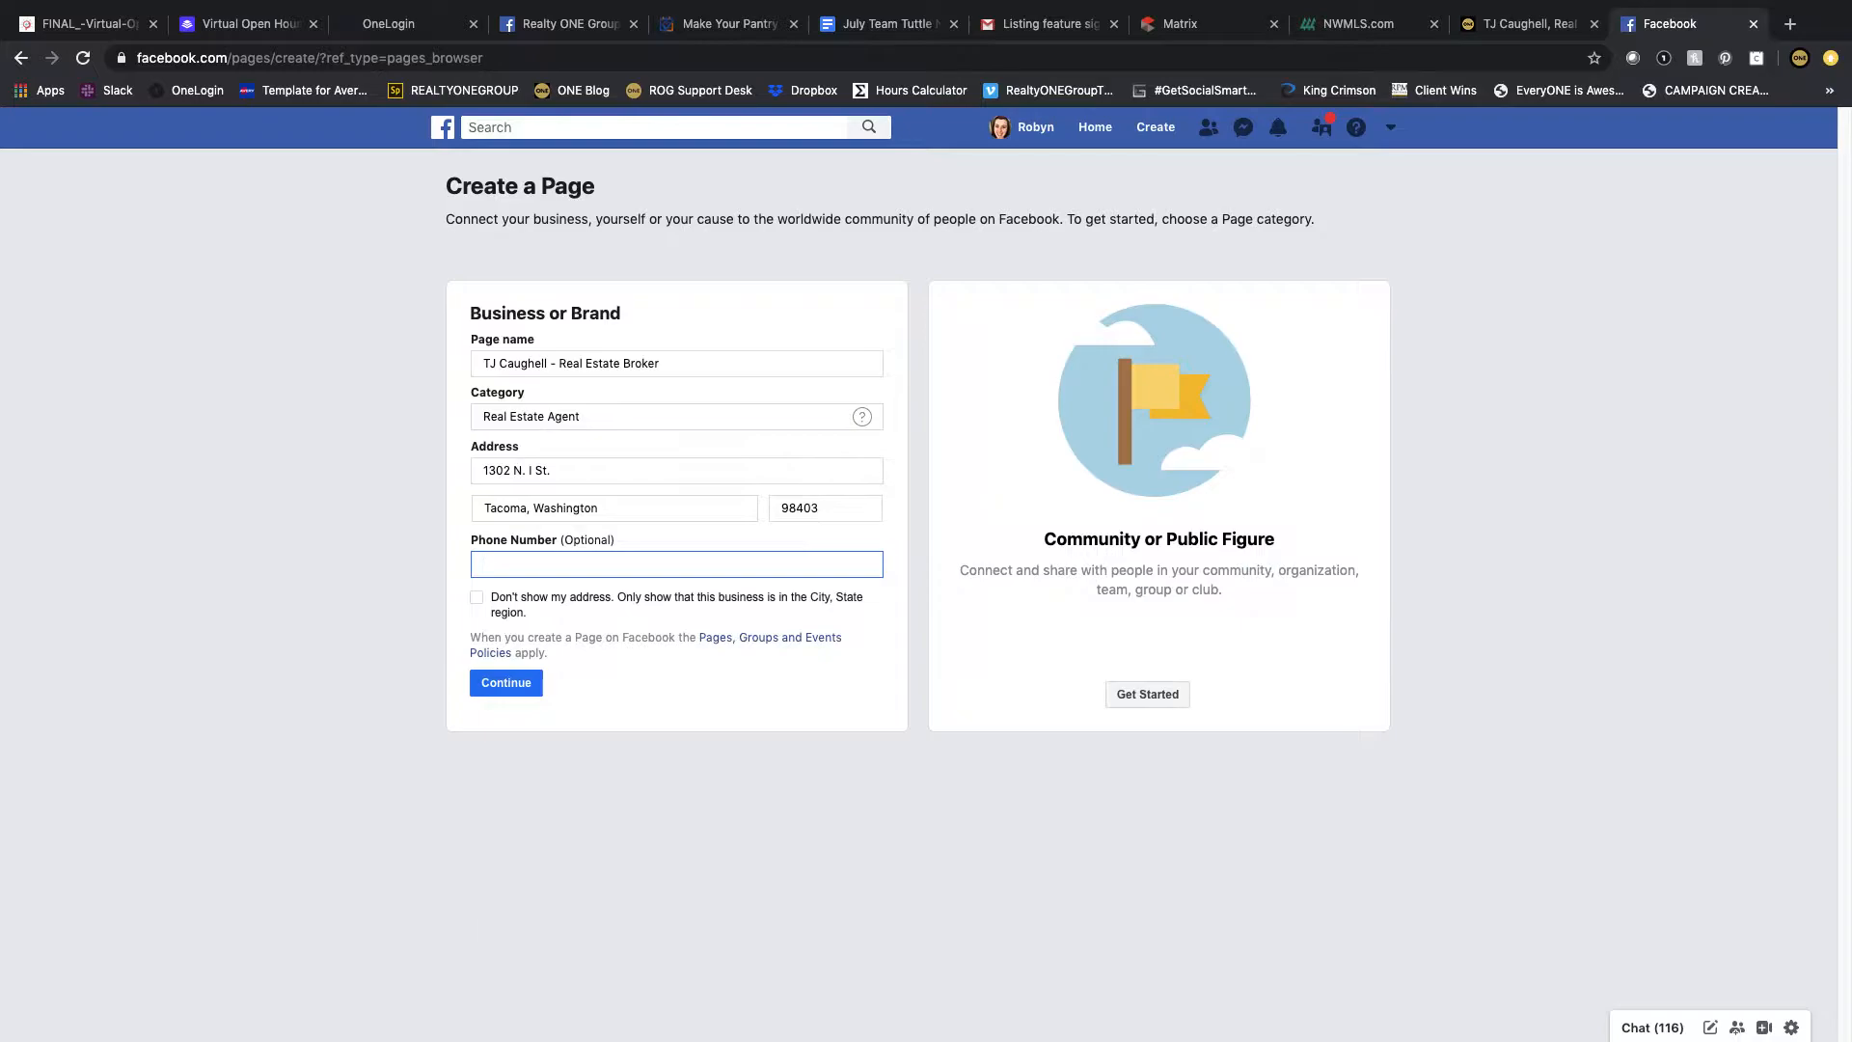
# Step: Enter the business phone number and continue to create the Page
pyautogui.click(498, 684)
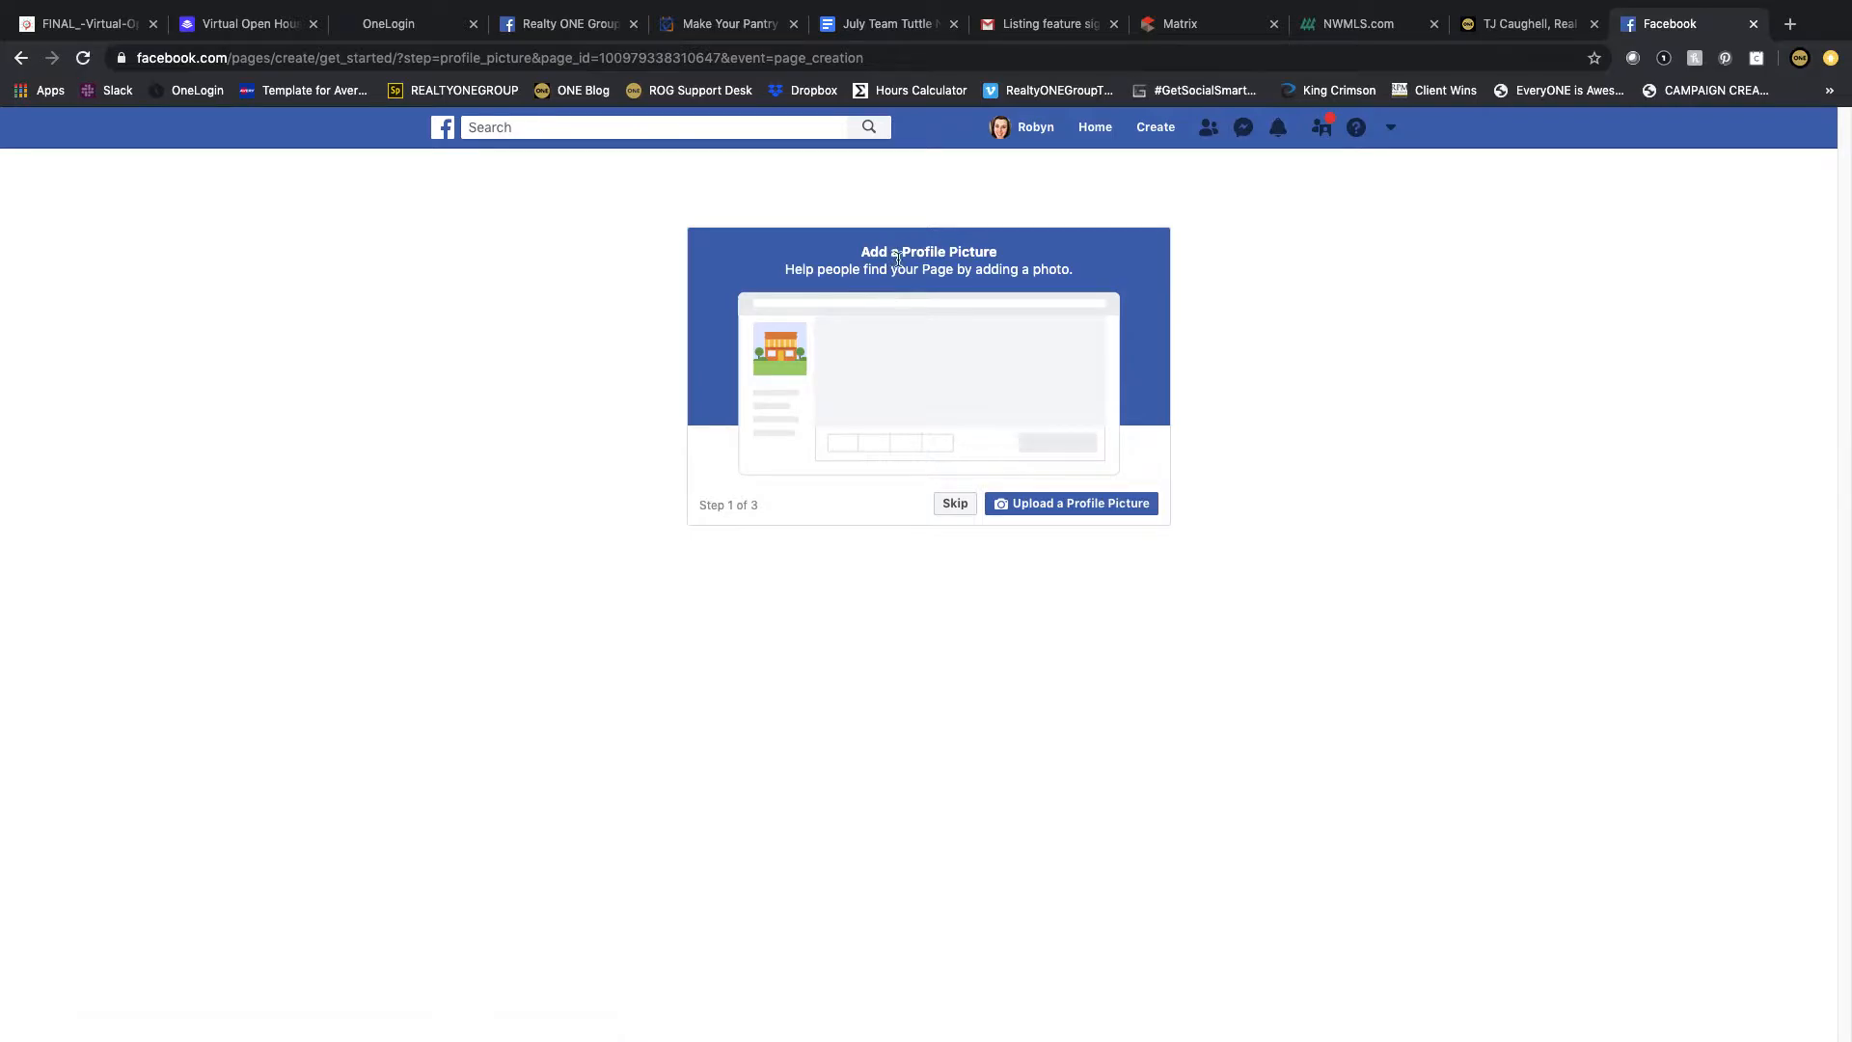
pyautogui.click(1070, 503)
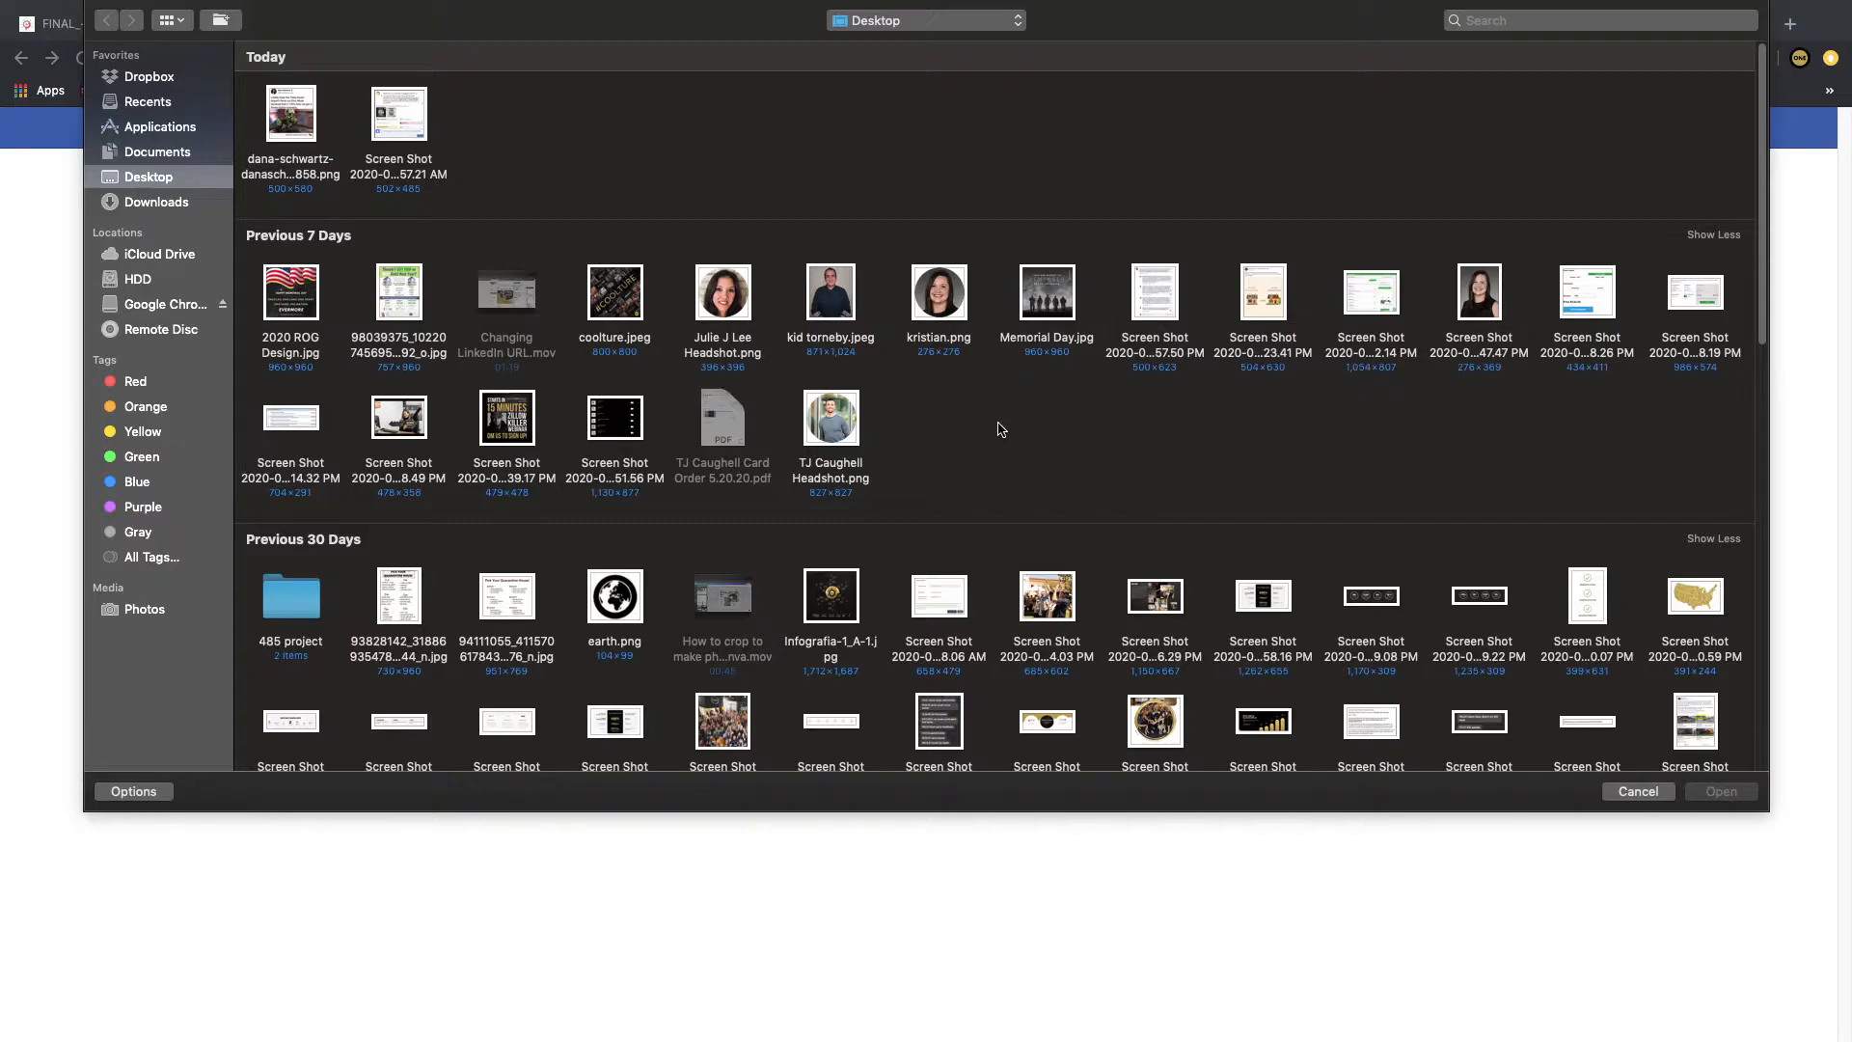
pyautogui.click(842, 419)
pyautogui.doubleClick(843, 418)
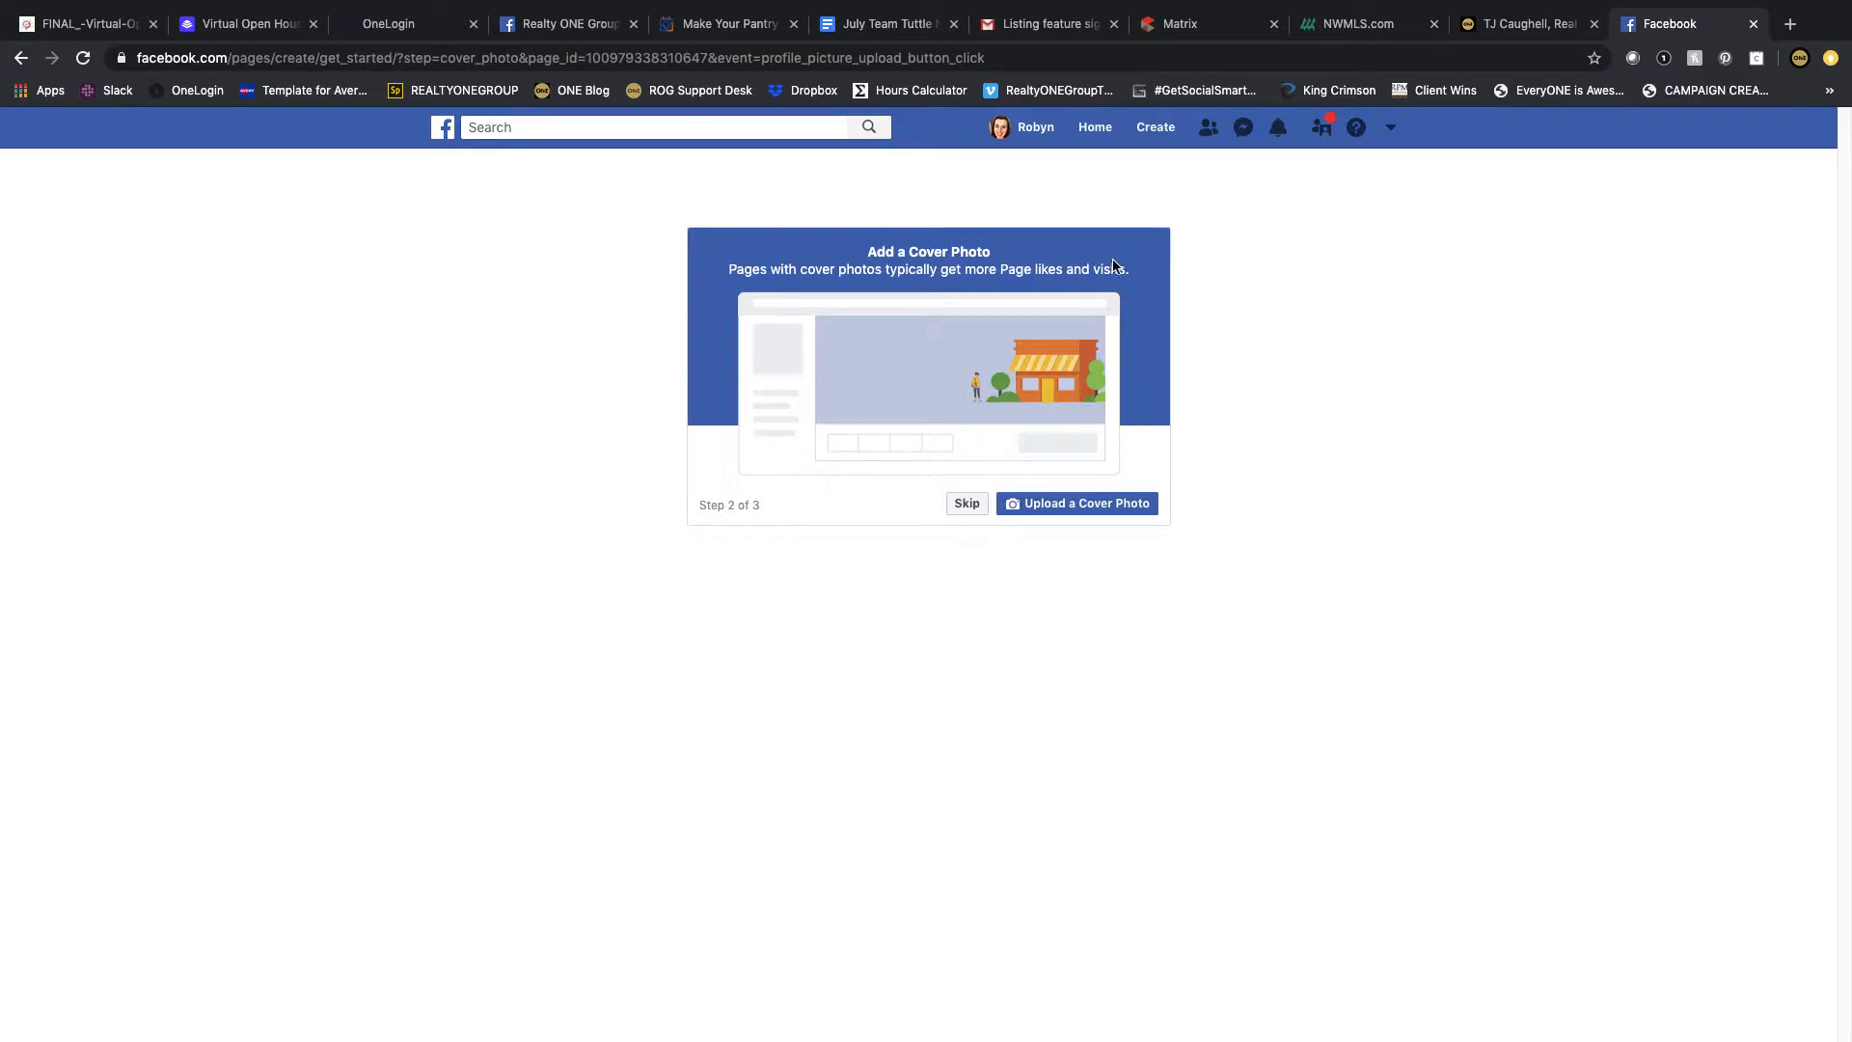
# Step: Upload 3.png from the Facebook banner folder in Downloads as the cover photo and skip online booking
pyautogui.click(1084, 504)
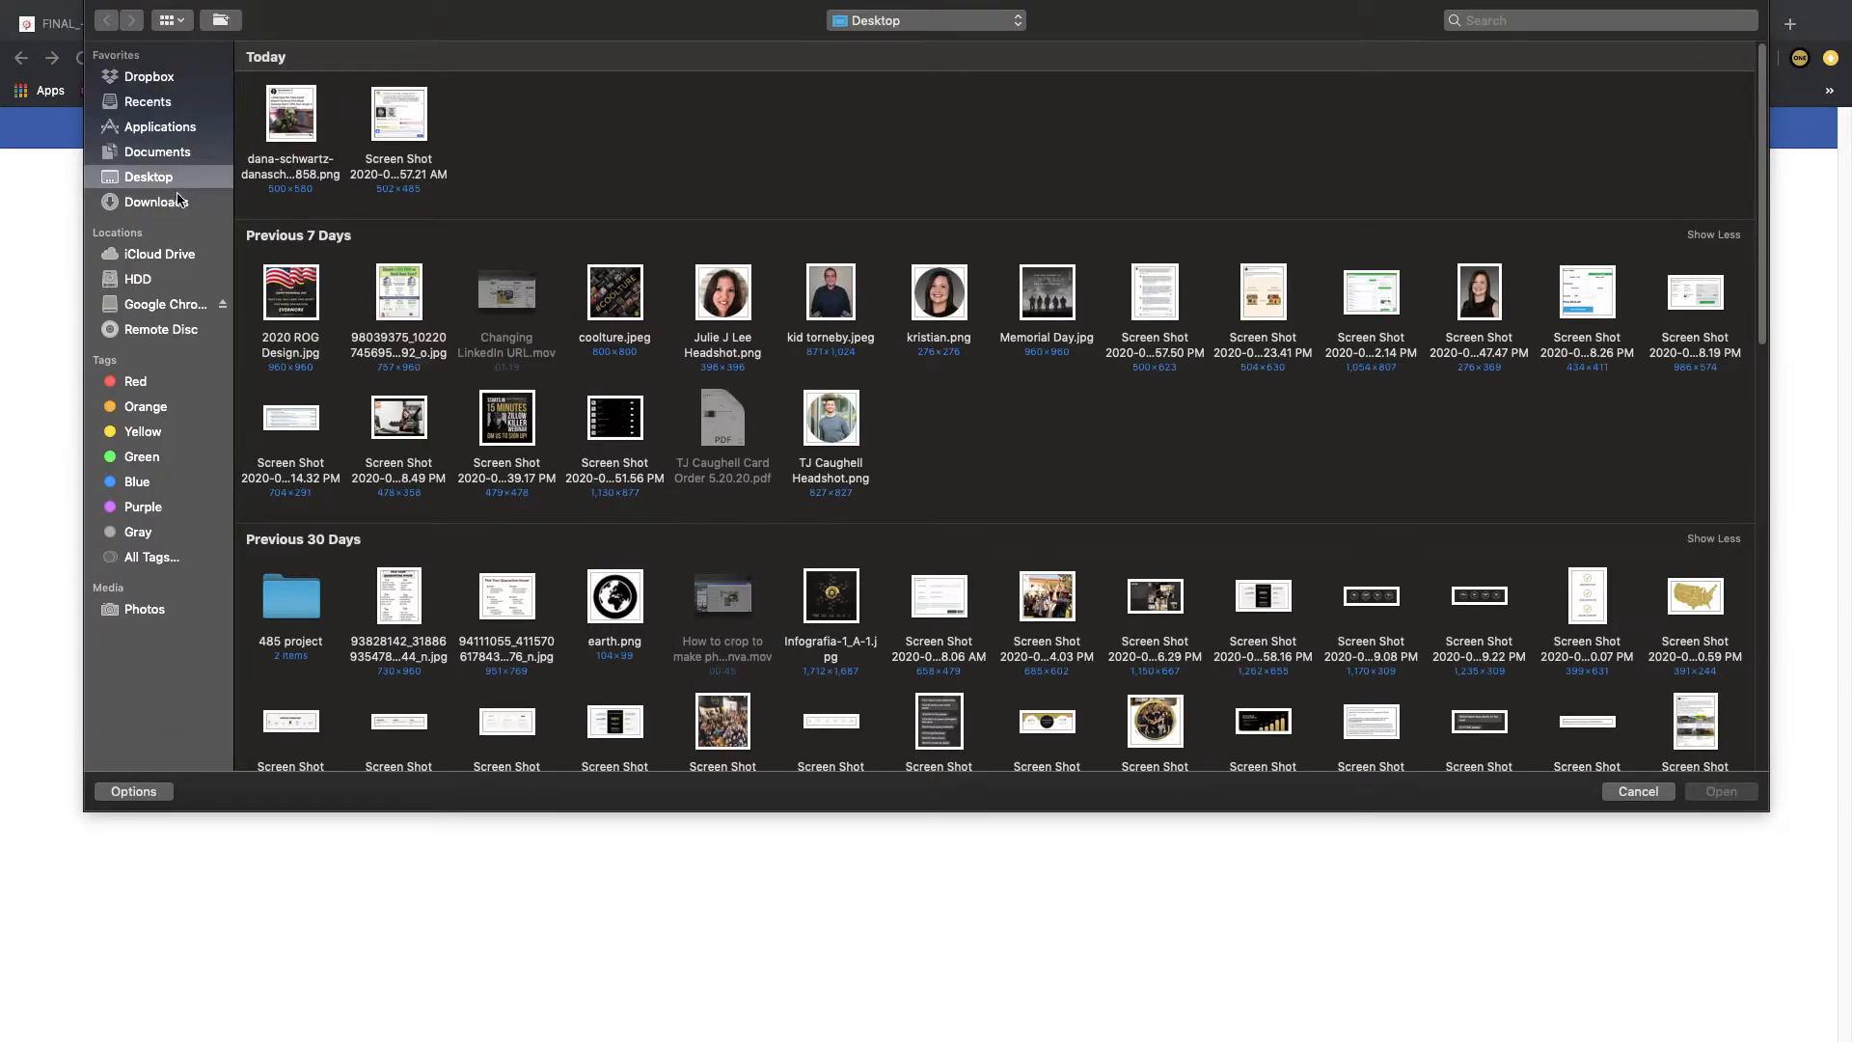
pyautogui.click(177, 200)
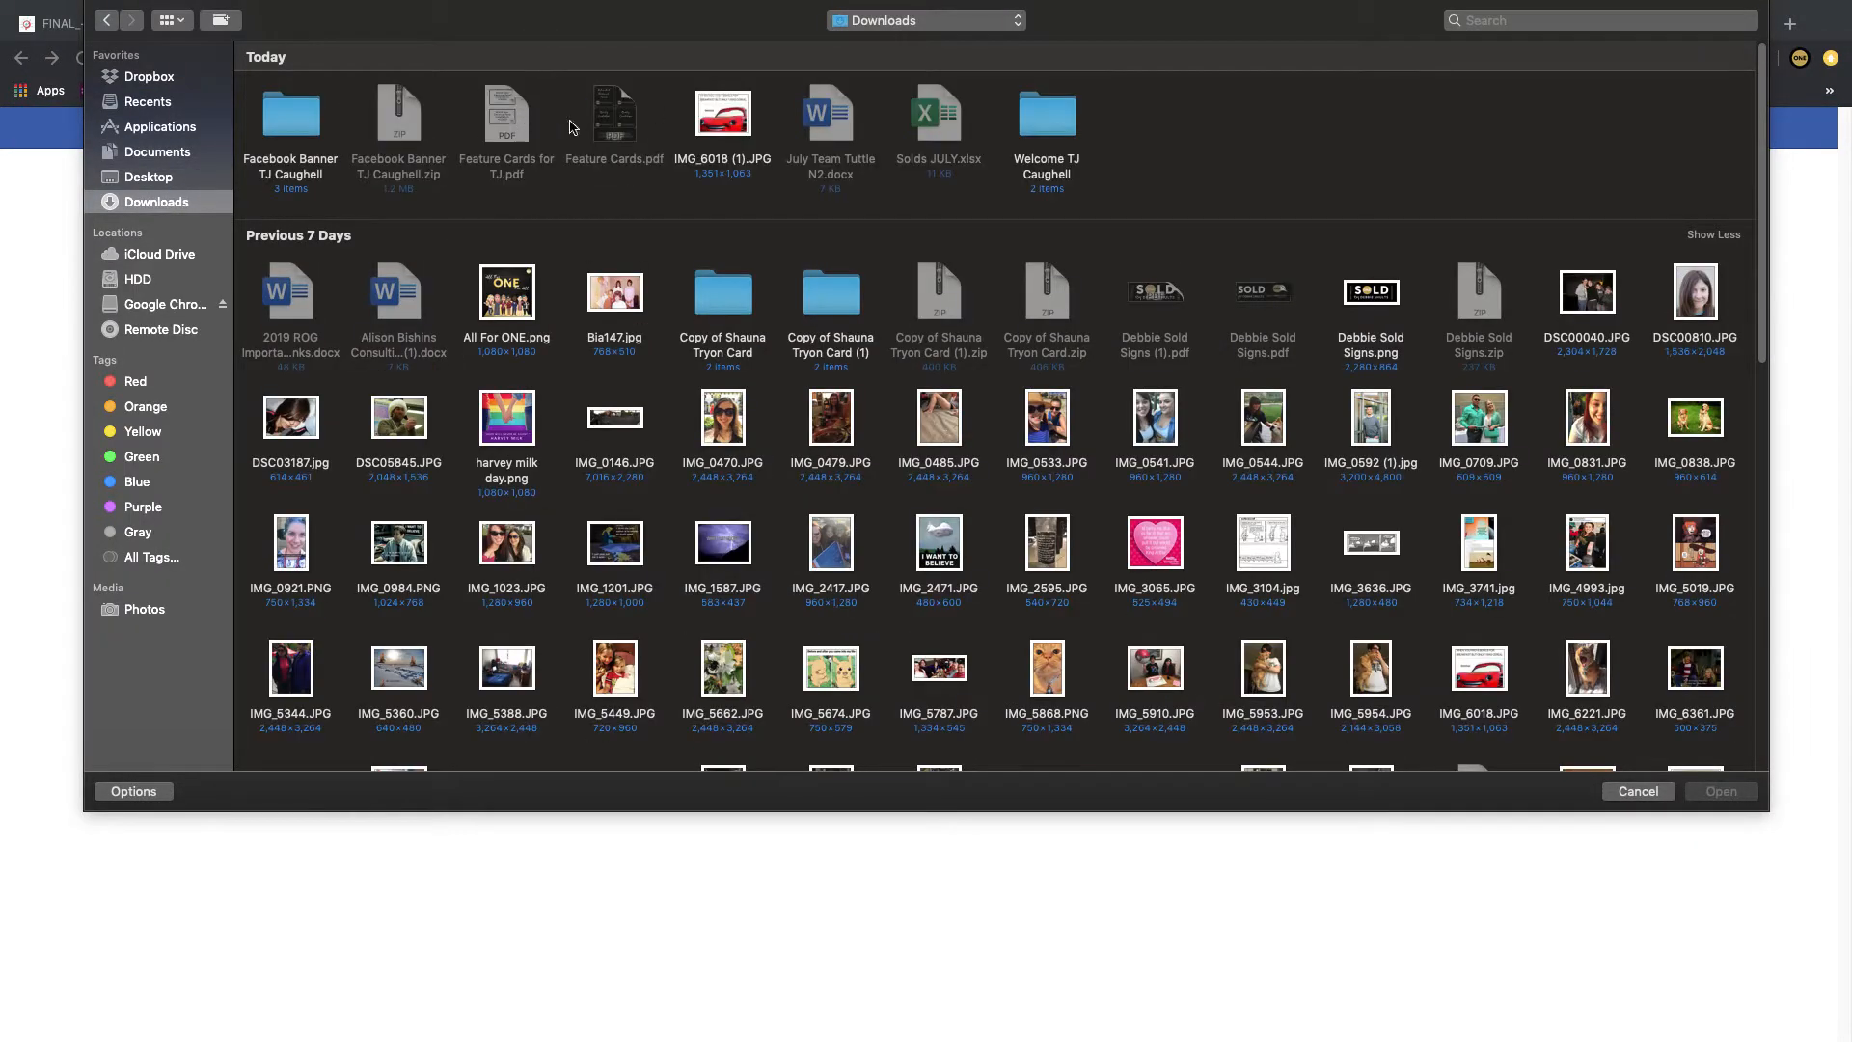
pyautogui.doubleClick(290, 115)
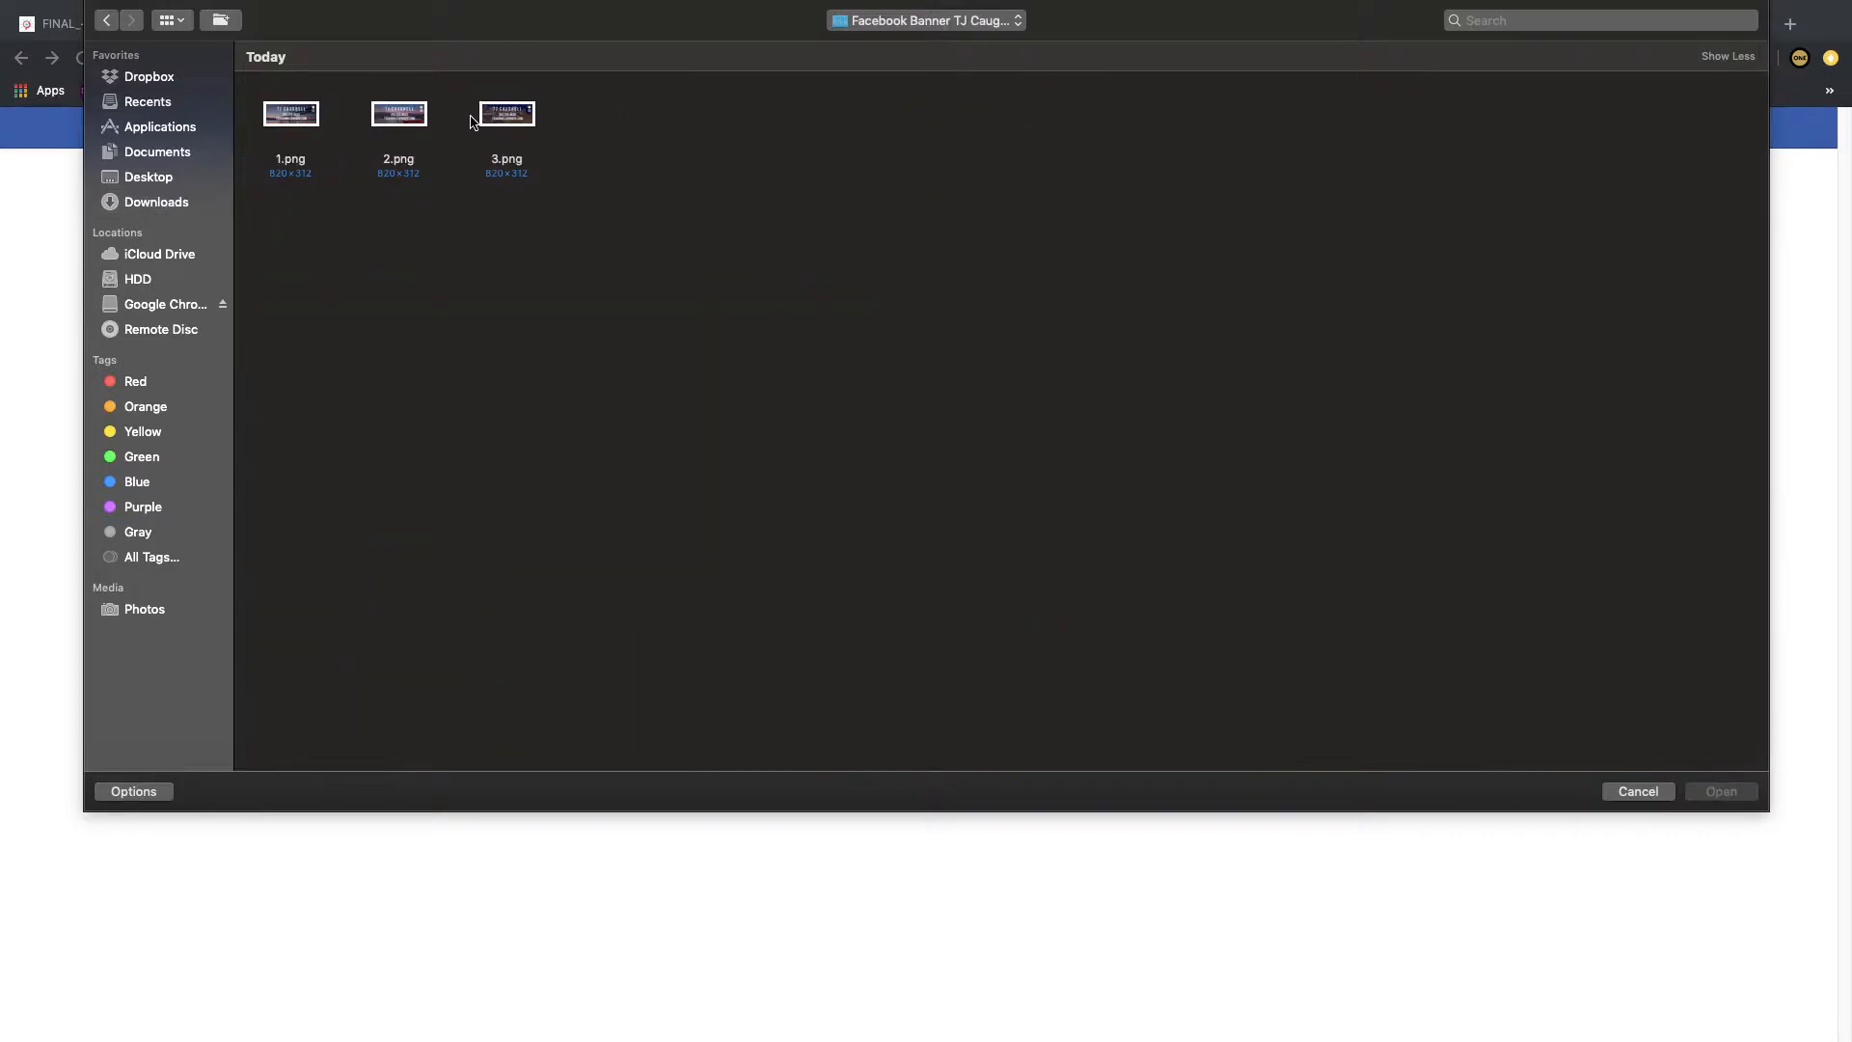
pyautogui.doubleClick(496, 116)
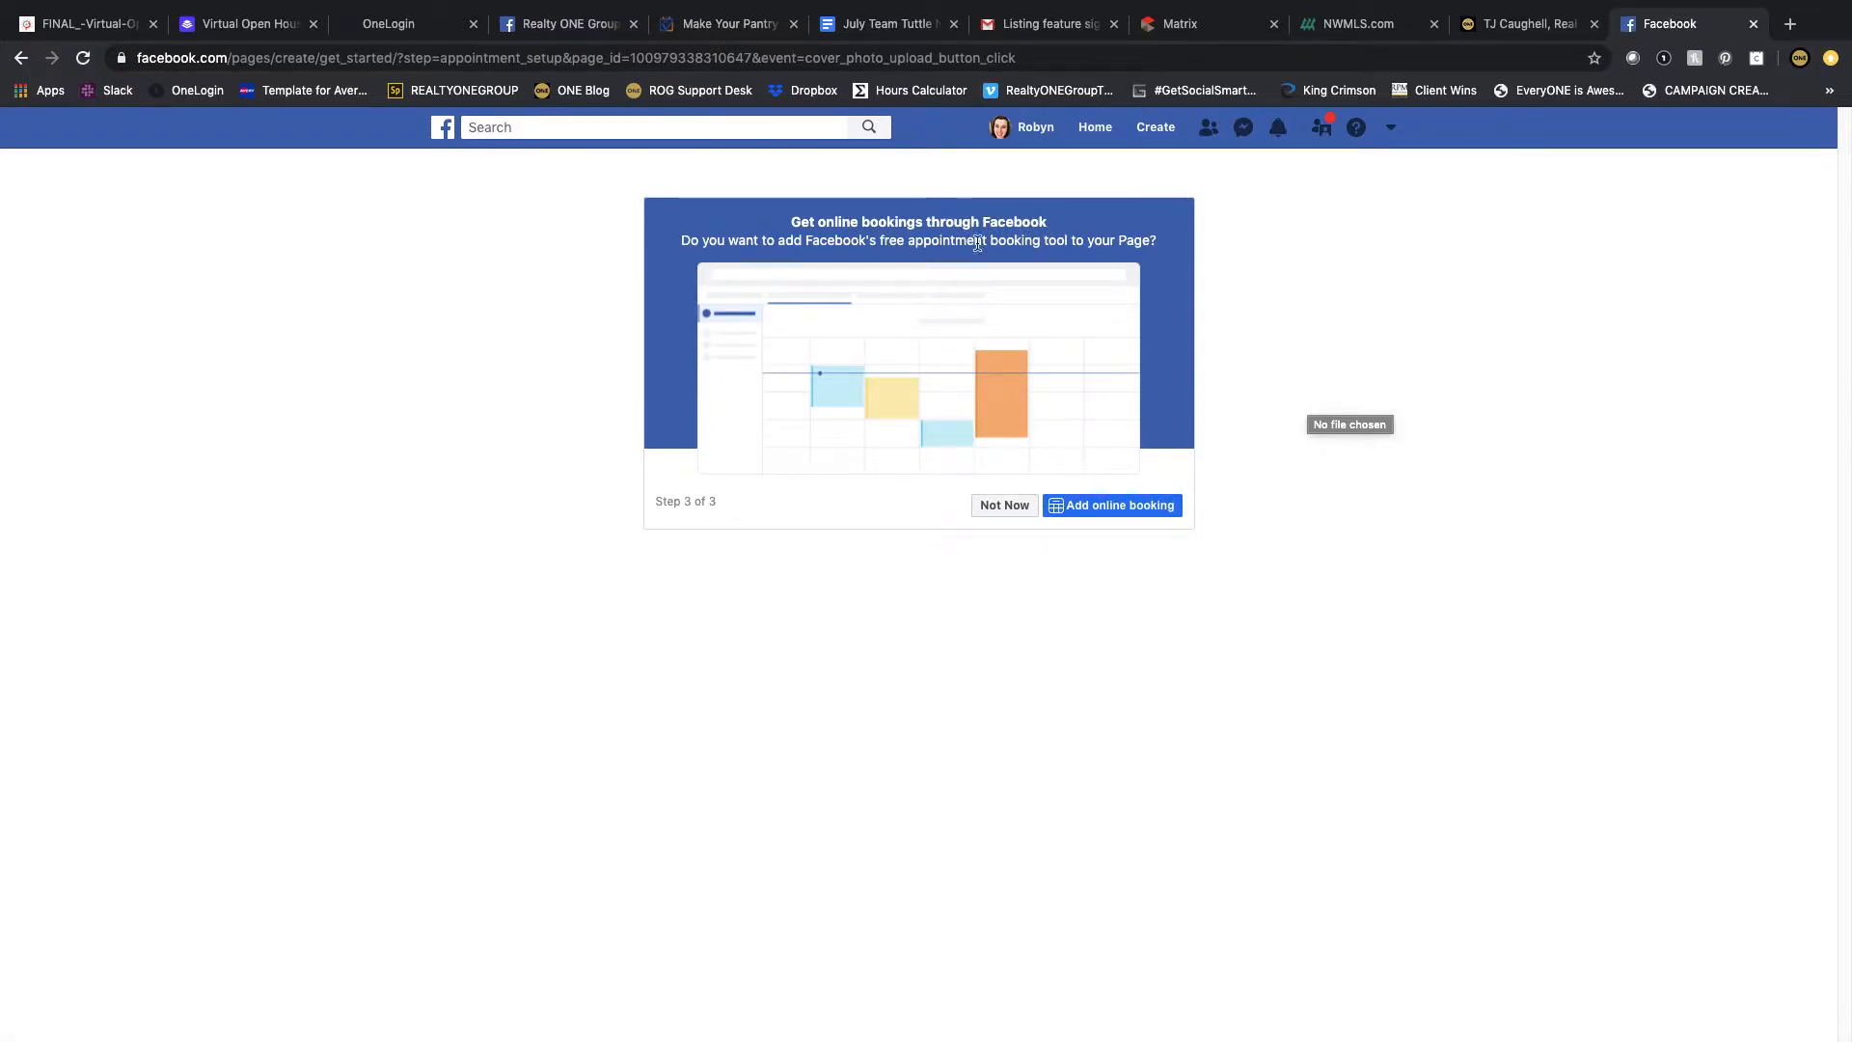
pyautogui.click(1006, 509)
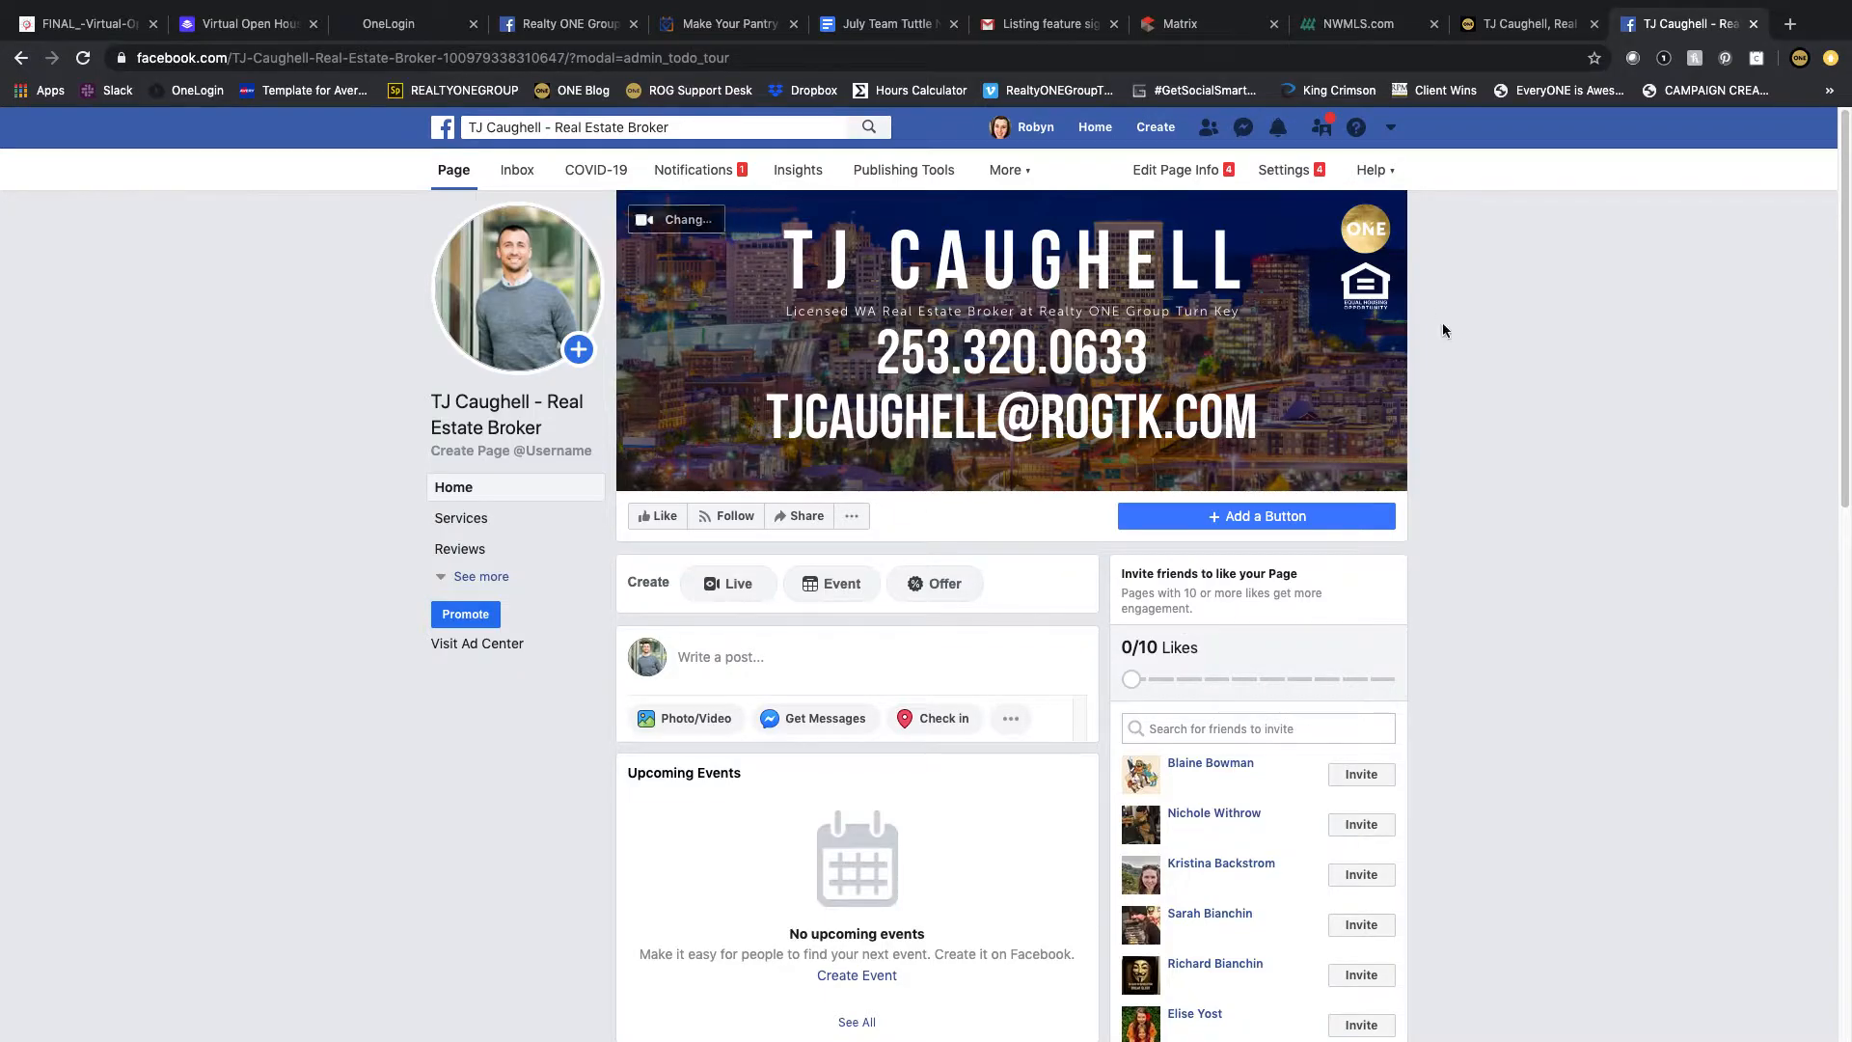
# Step: Add a Send Message button to the Page that directs people to Messenger
pyautogui.click(1175, 514)
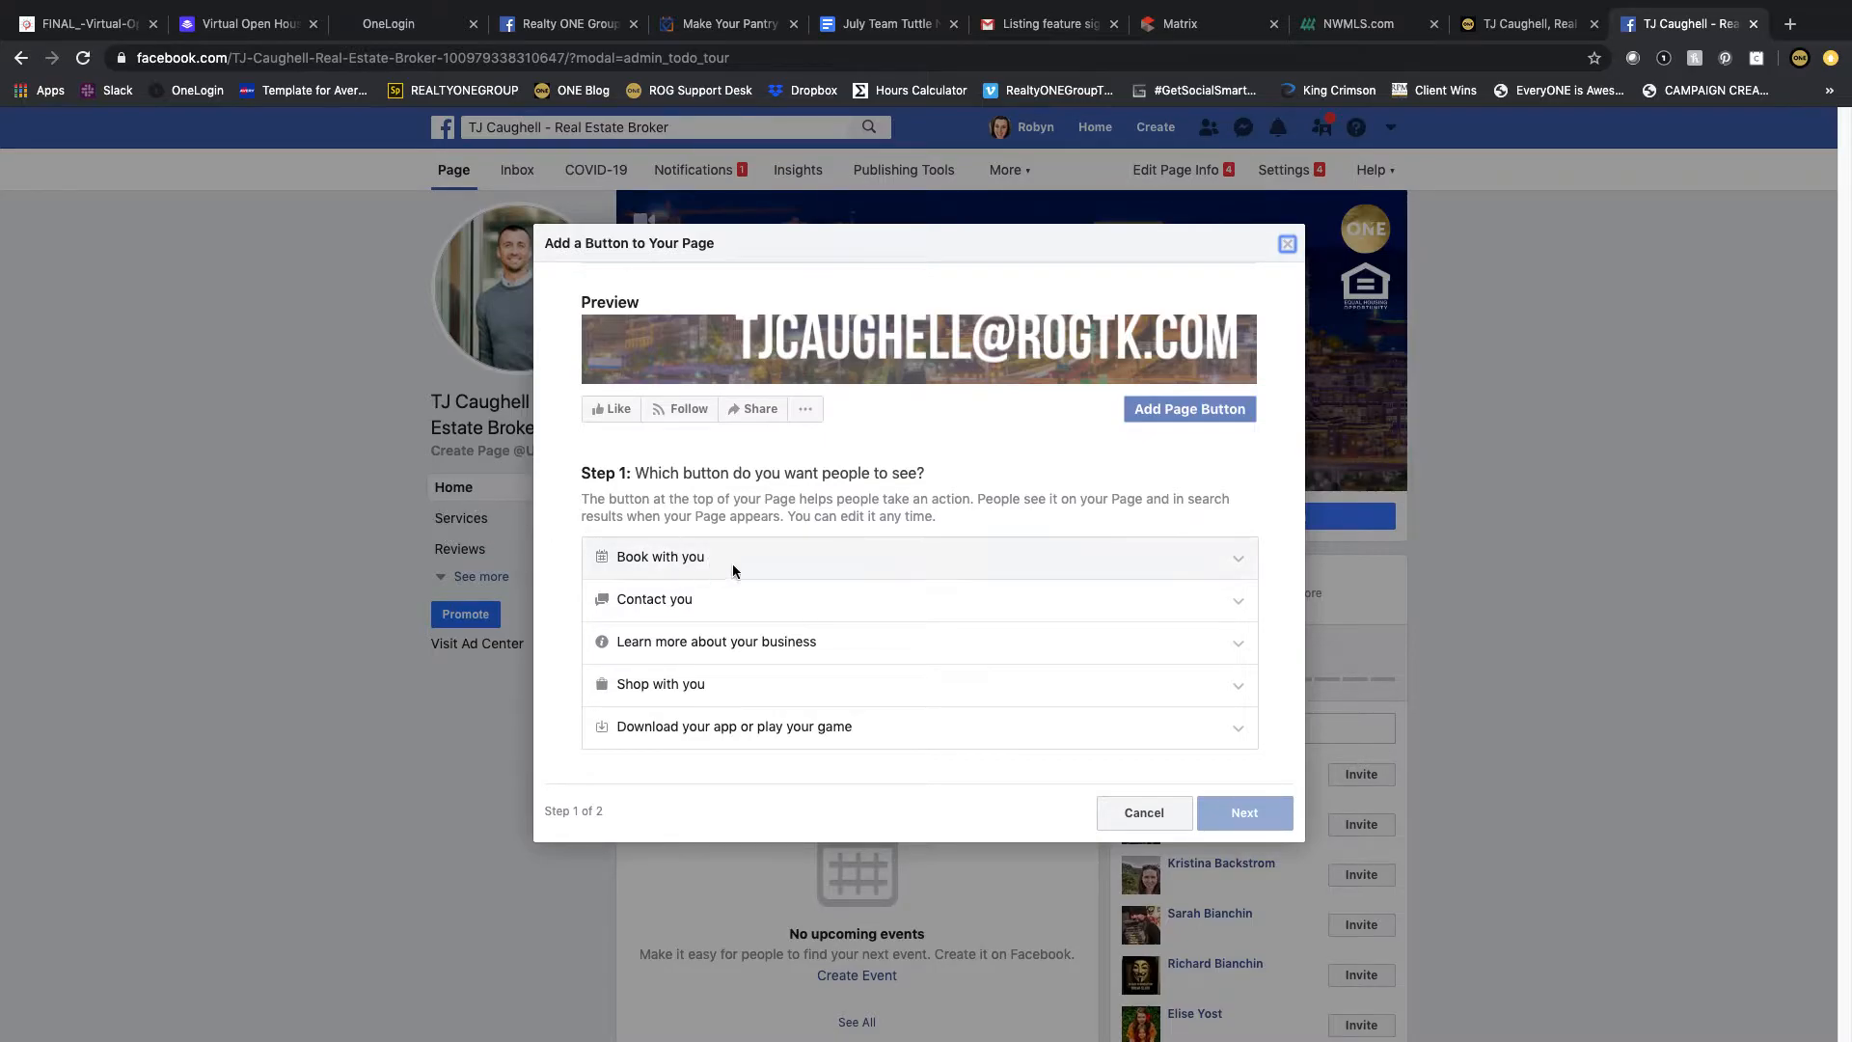
pyautogui.click(720, 598)
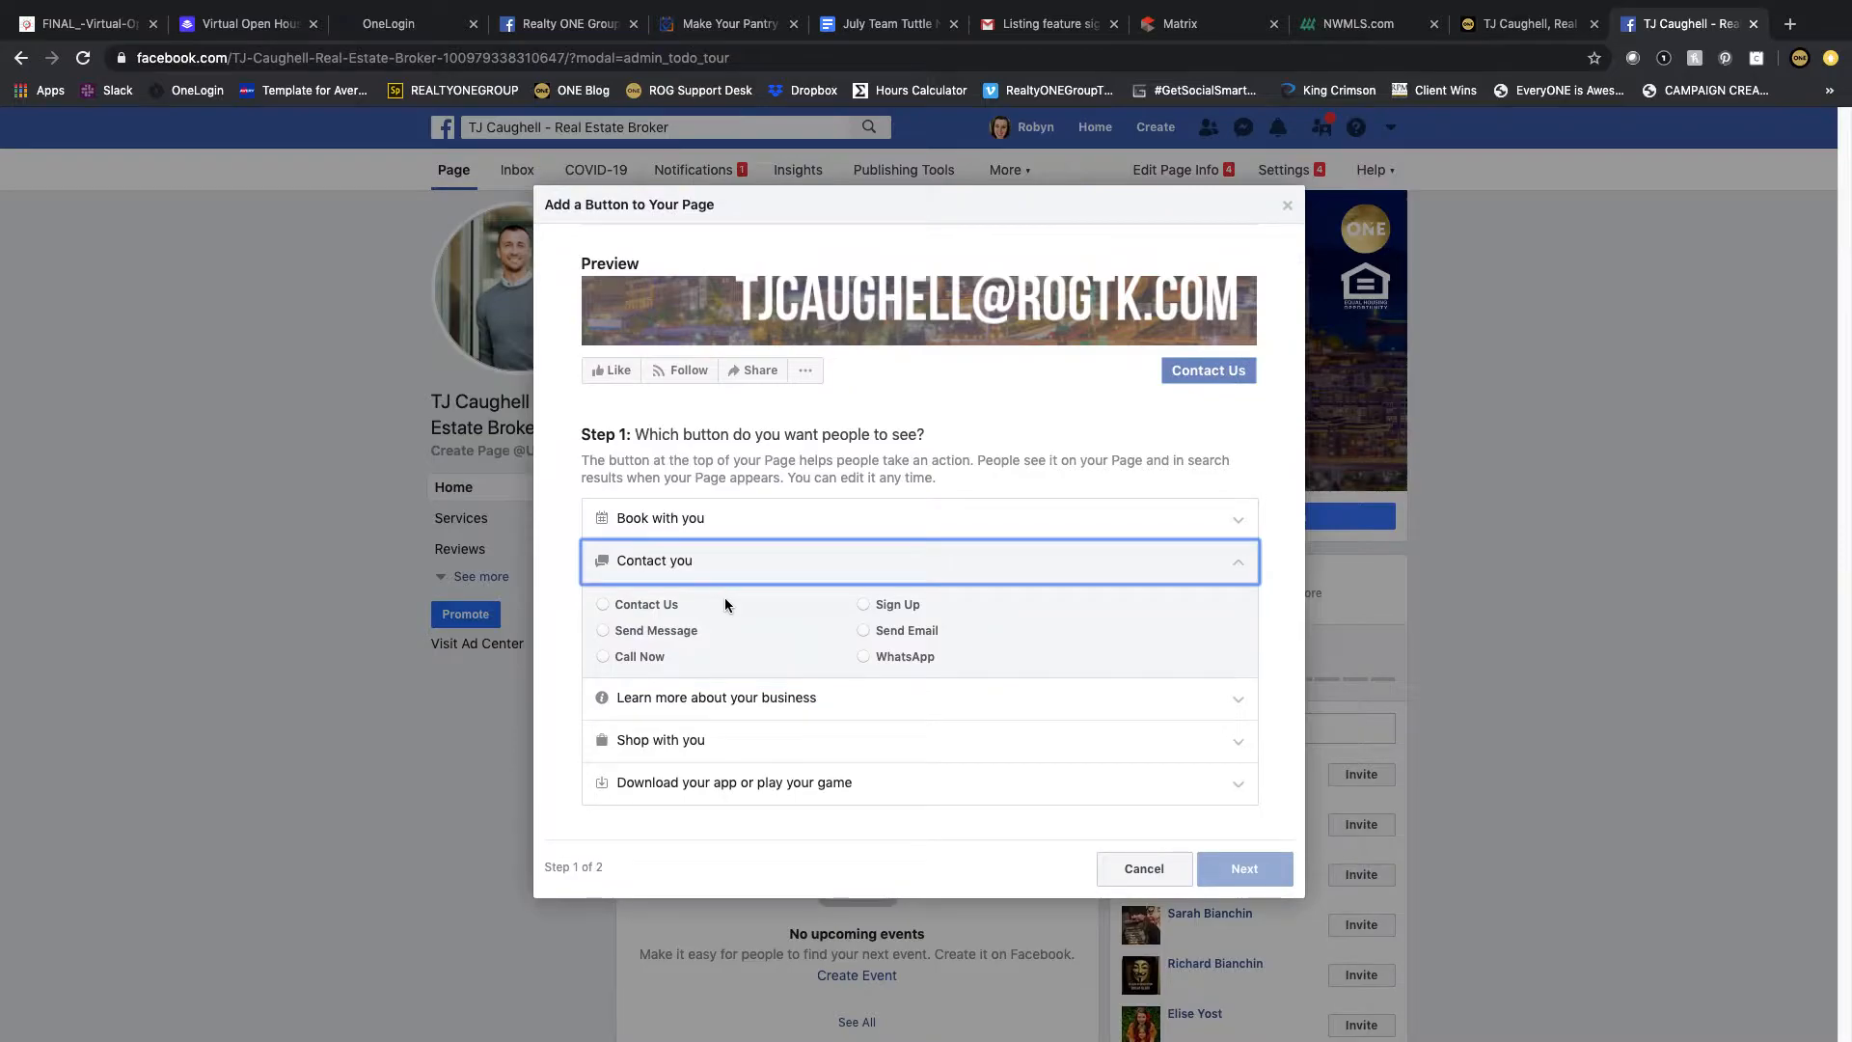
pyautogui.click(602, 631)
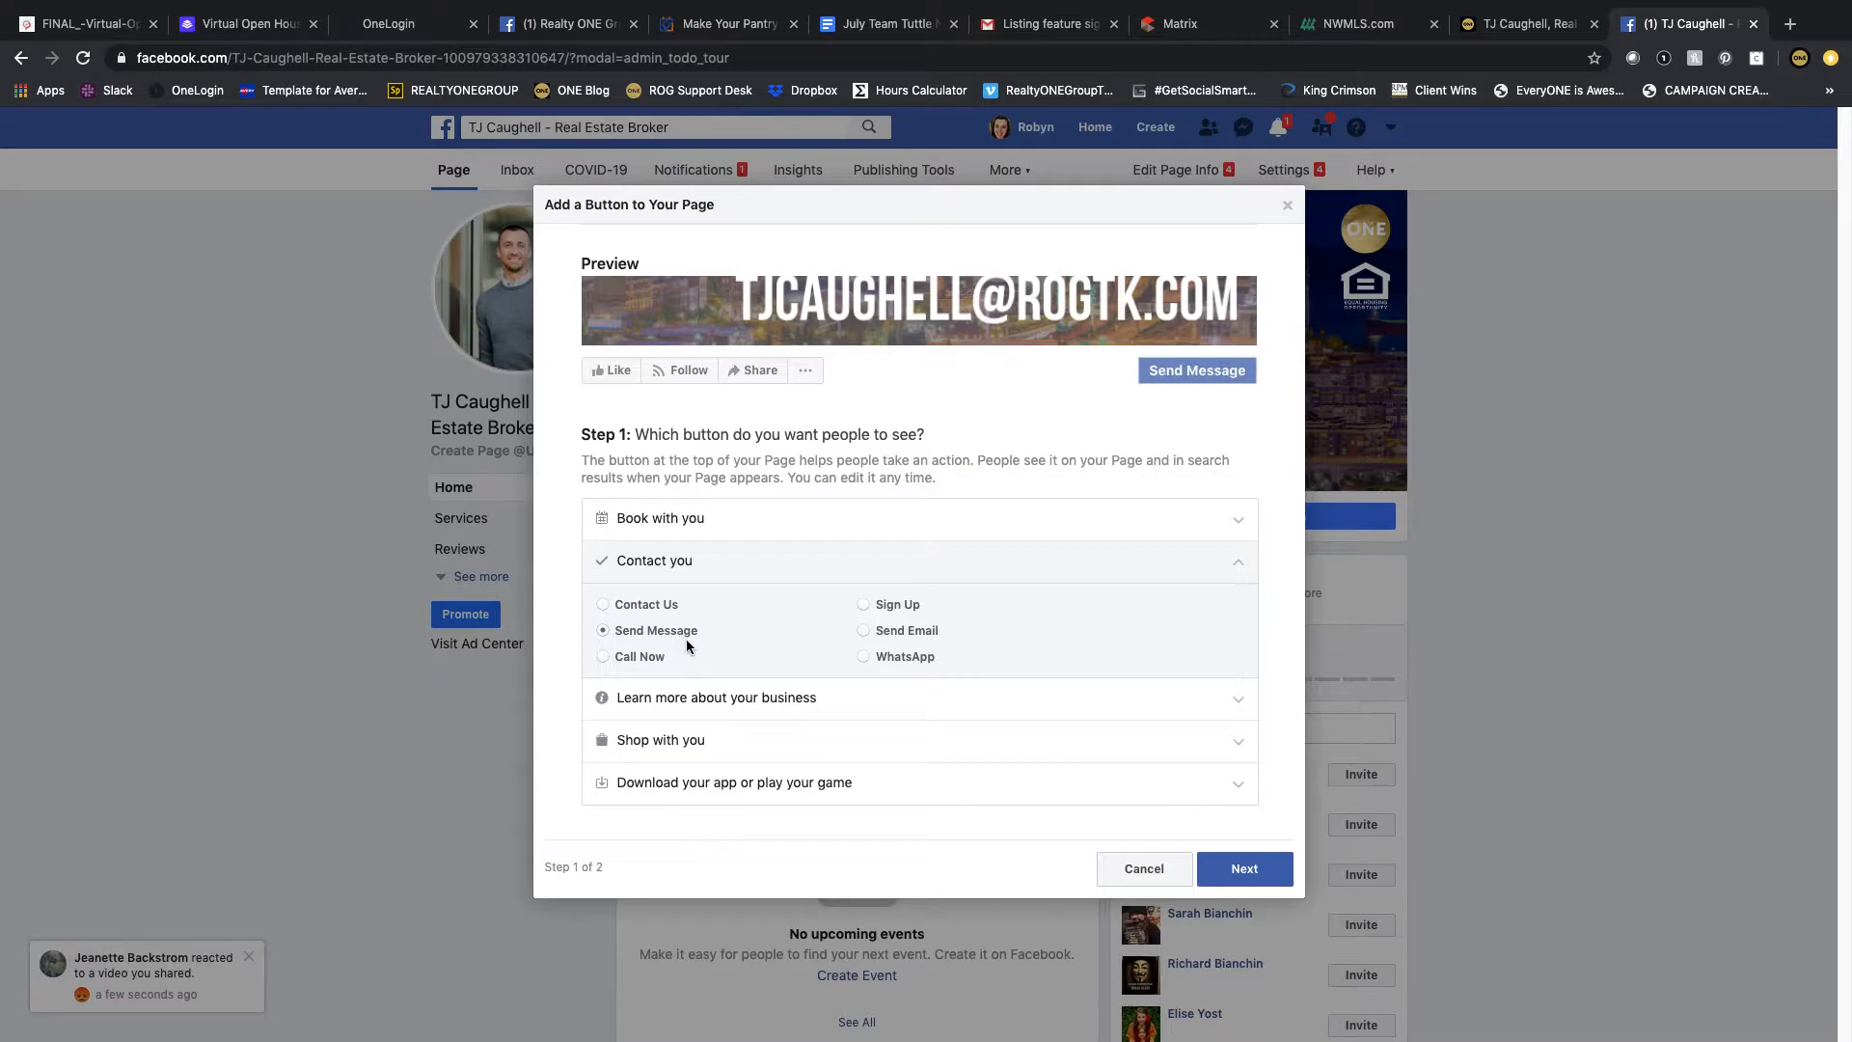
pyautogui.click(1244, 868)
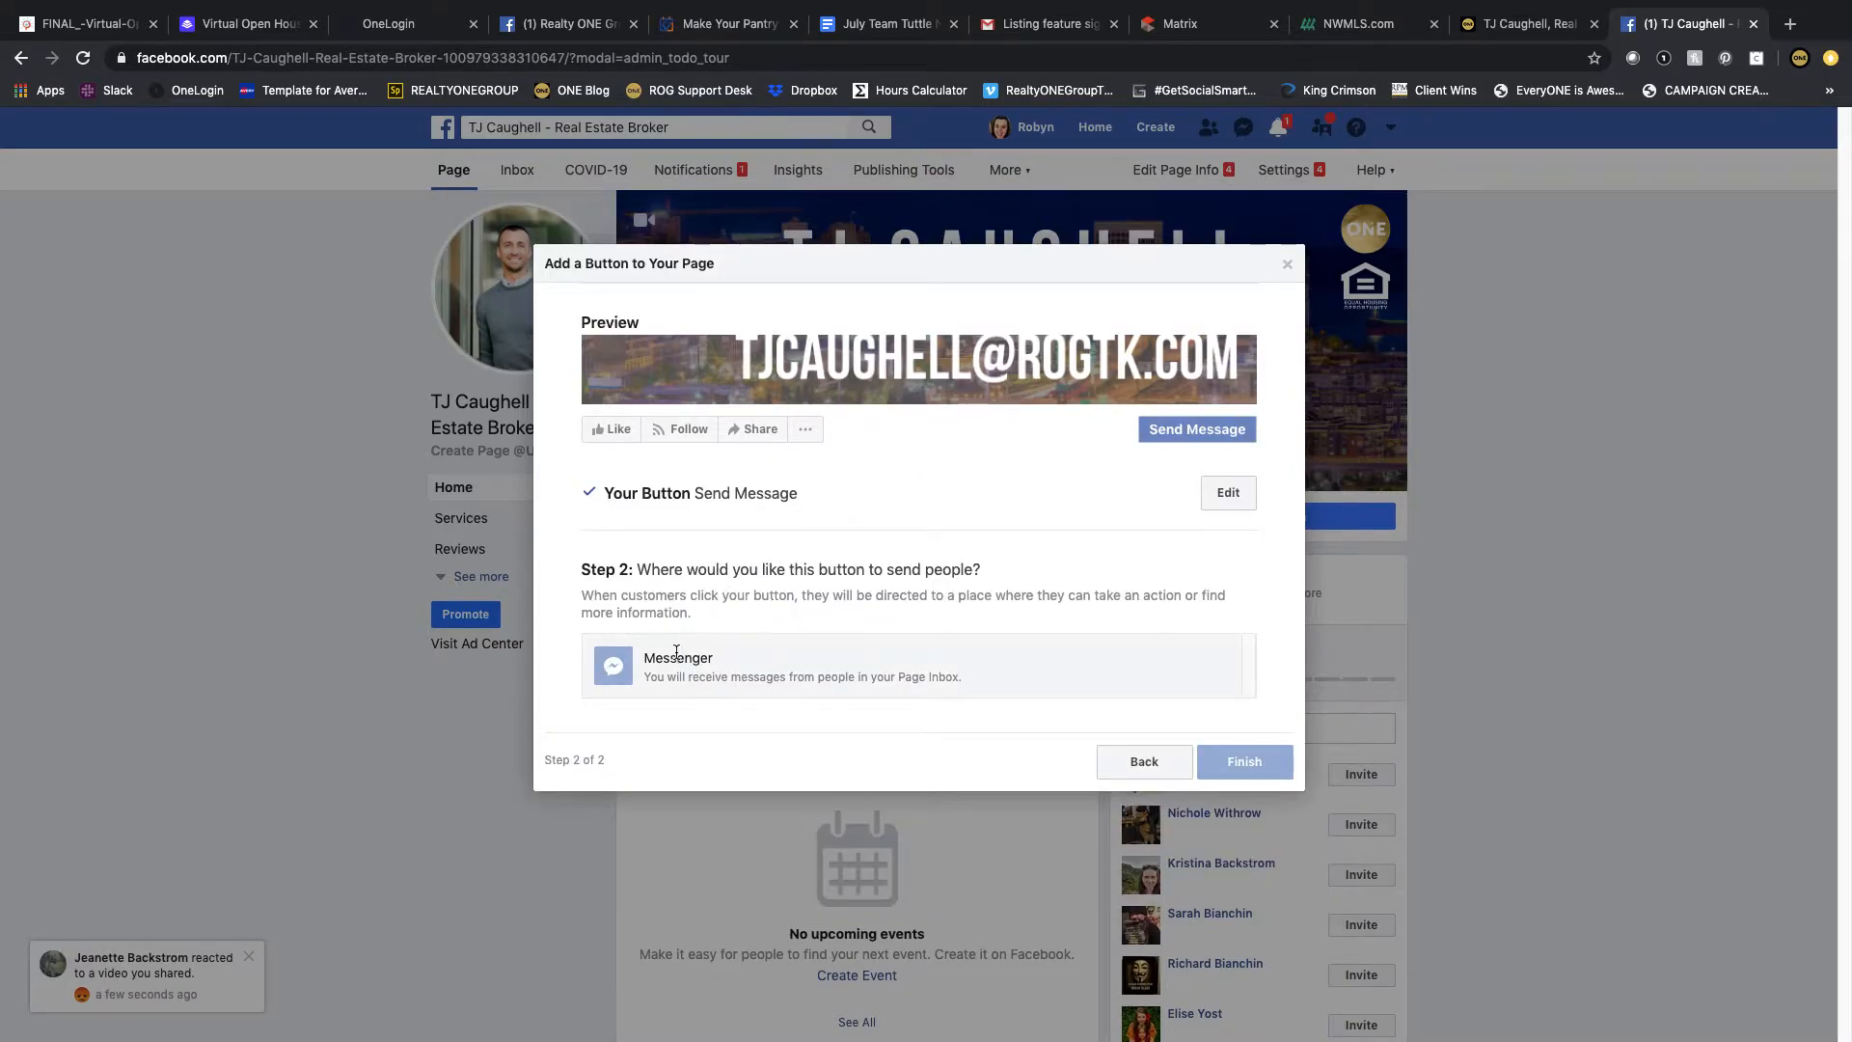
pyautogui.click(715, 645)
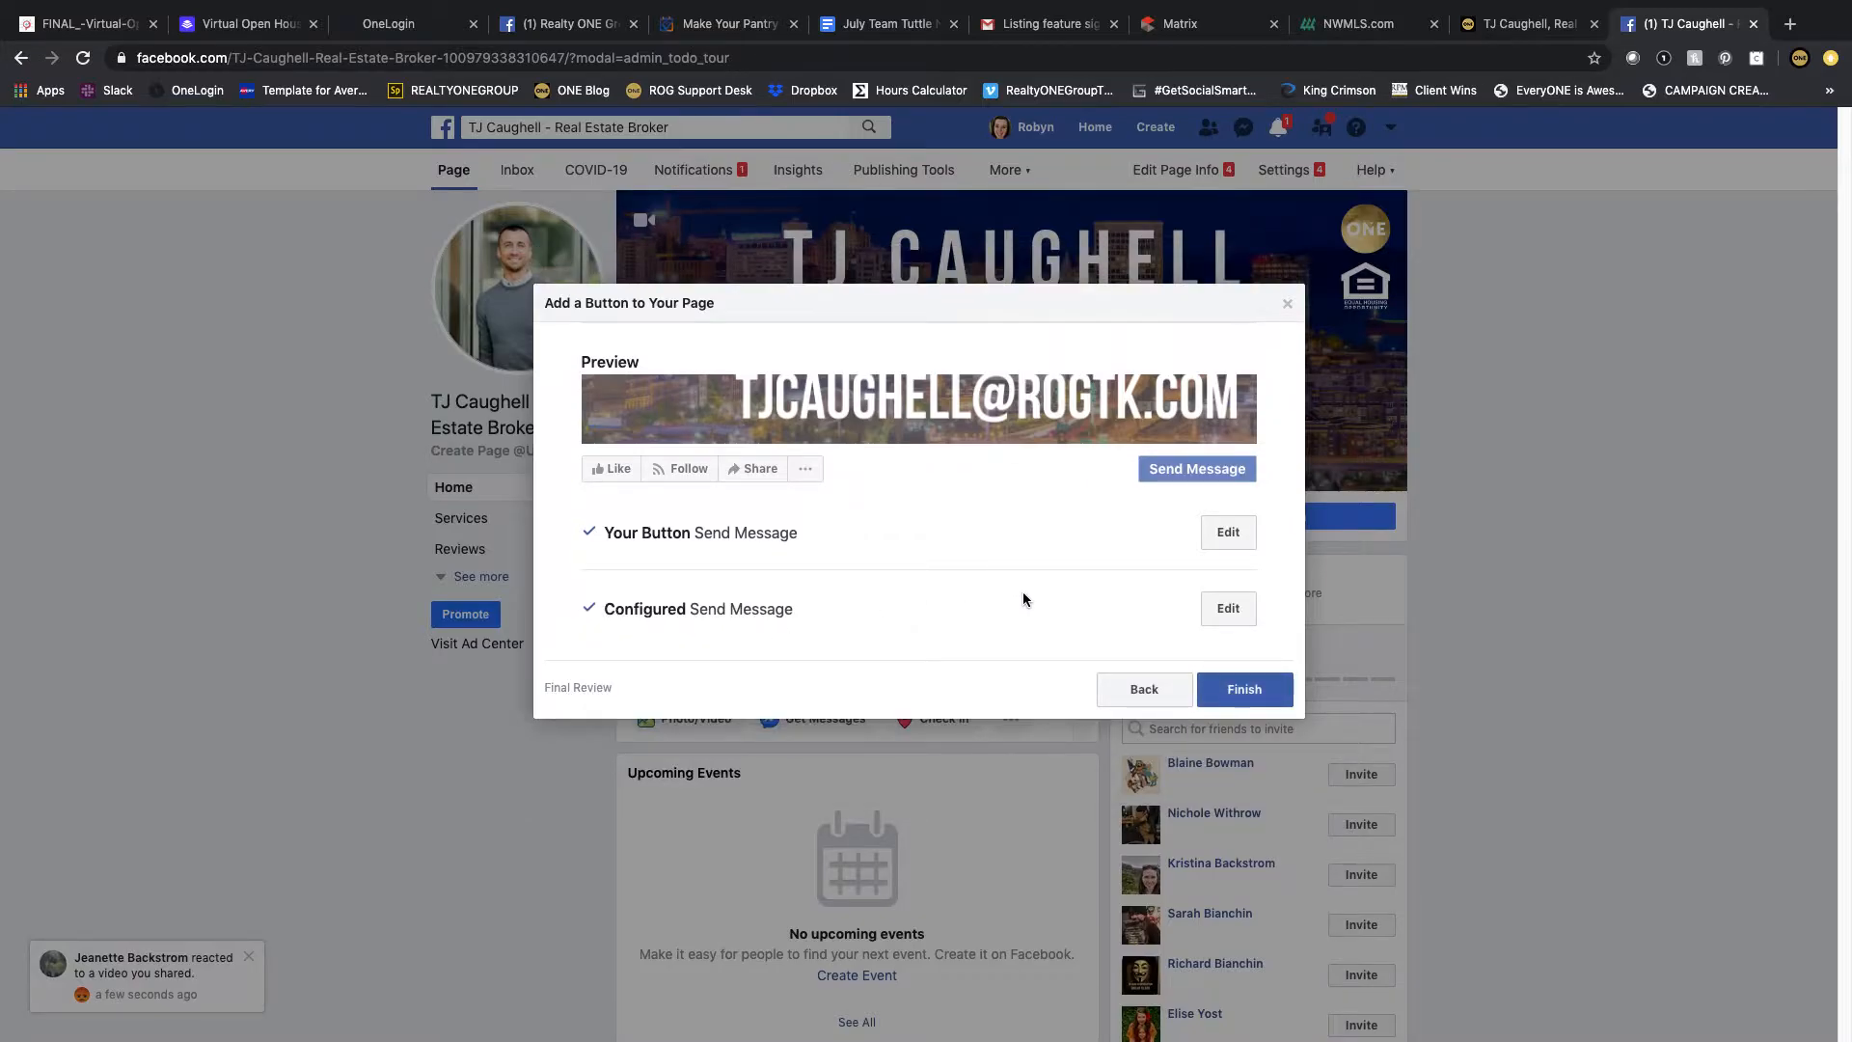
pyautogui.click(1223, 682)
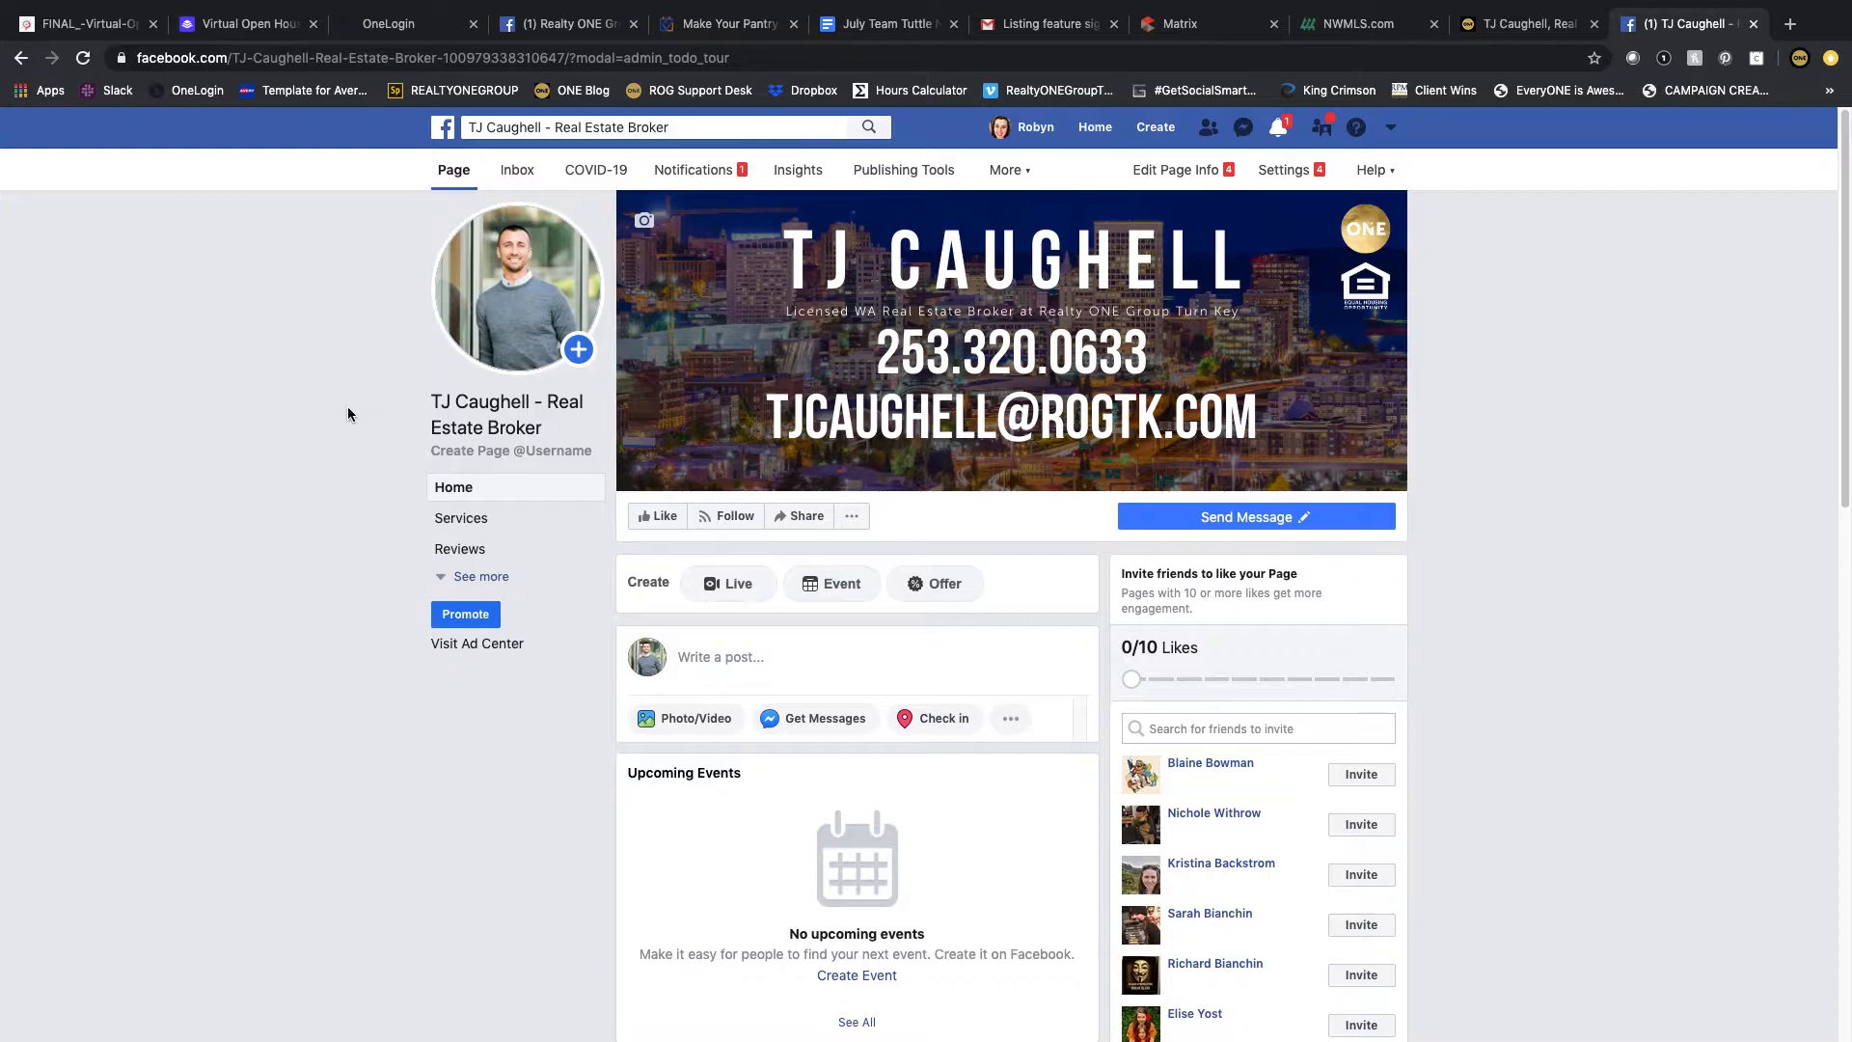
# Step: Expand the Page's section list and open the Page info editor
pyautogui.click(470, 576)
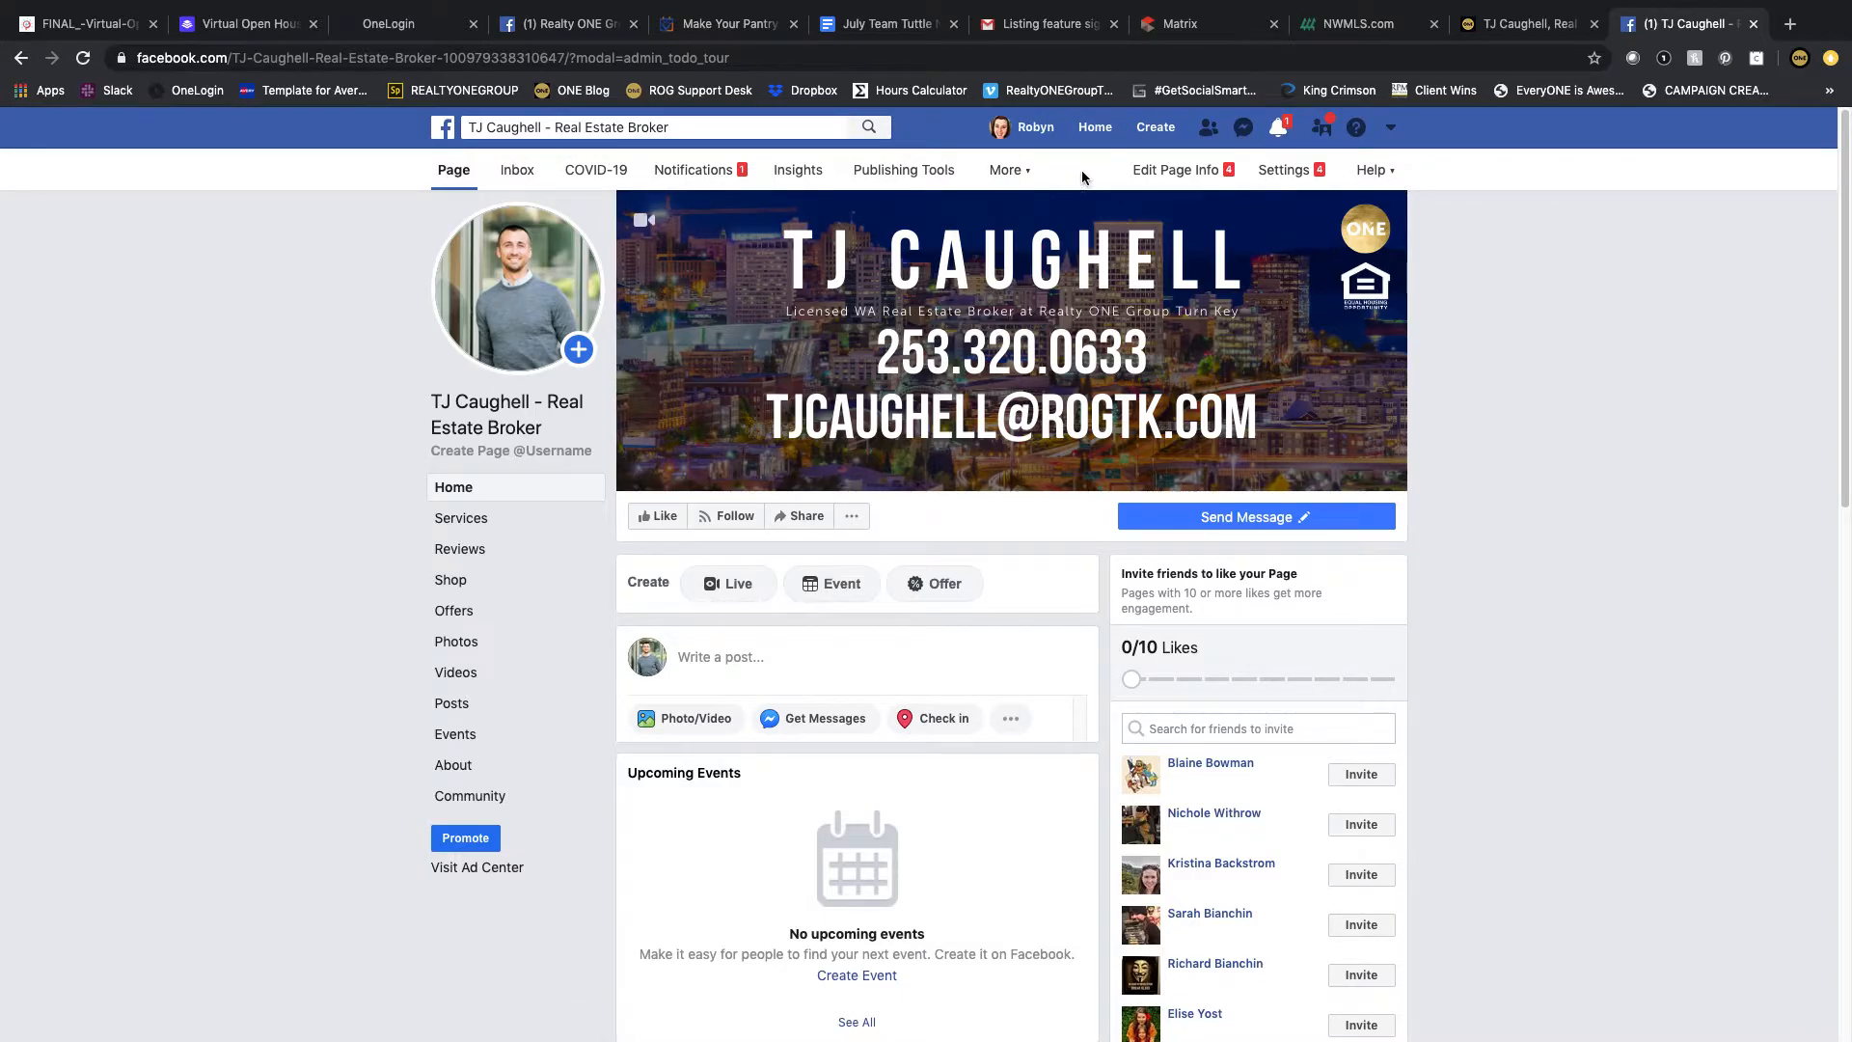
pyautogui.click(1140, 174)
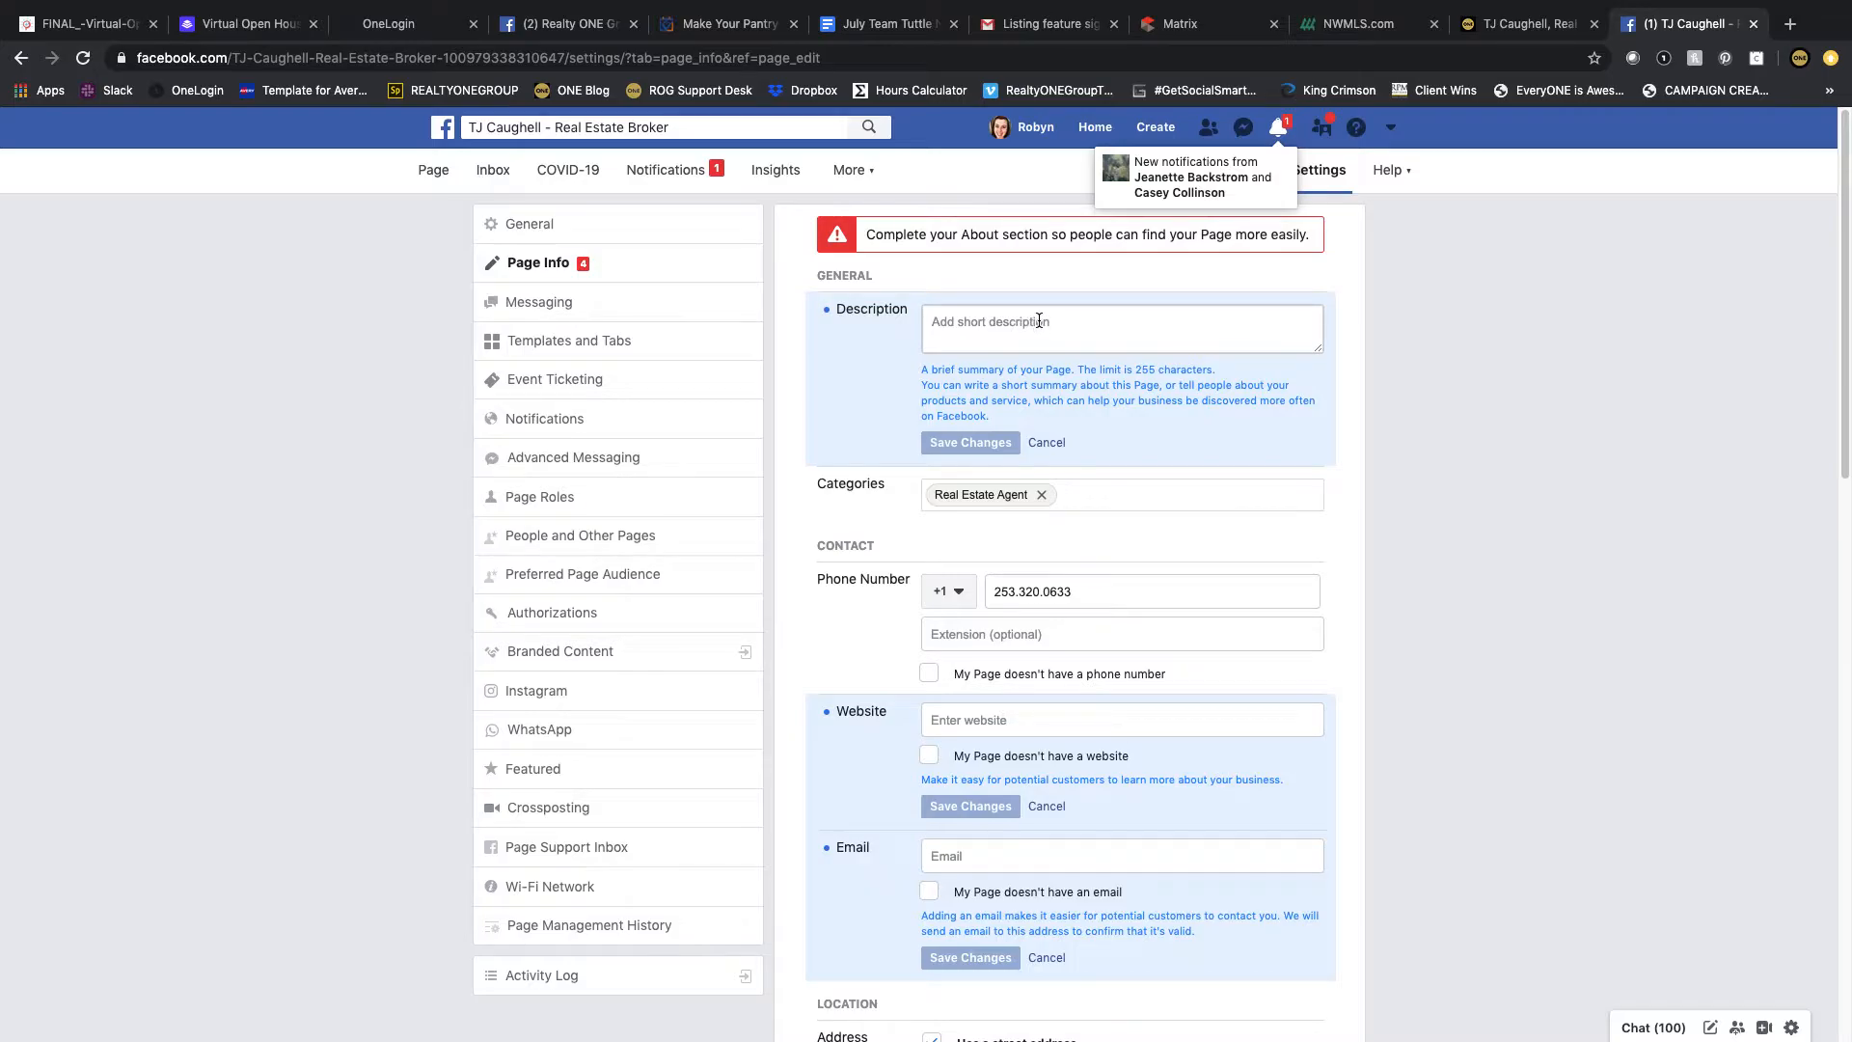
# Step: Copy the full About Me text from the agent's website
pyautogui.click(1490, 26)
pyautogui.click(416, 606)
pyautogui.moveTo(234, 582); pyautogui.dragTo(1408, 768)
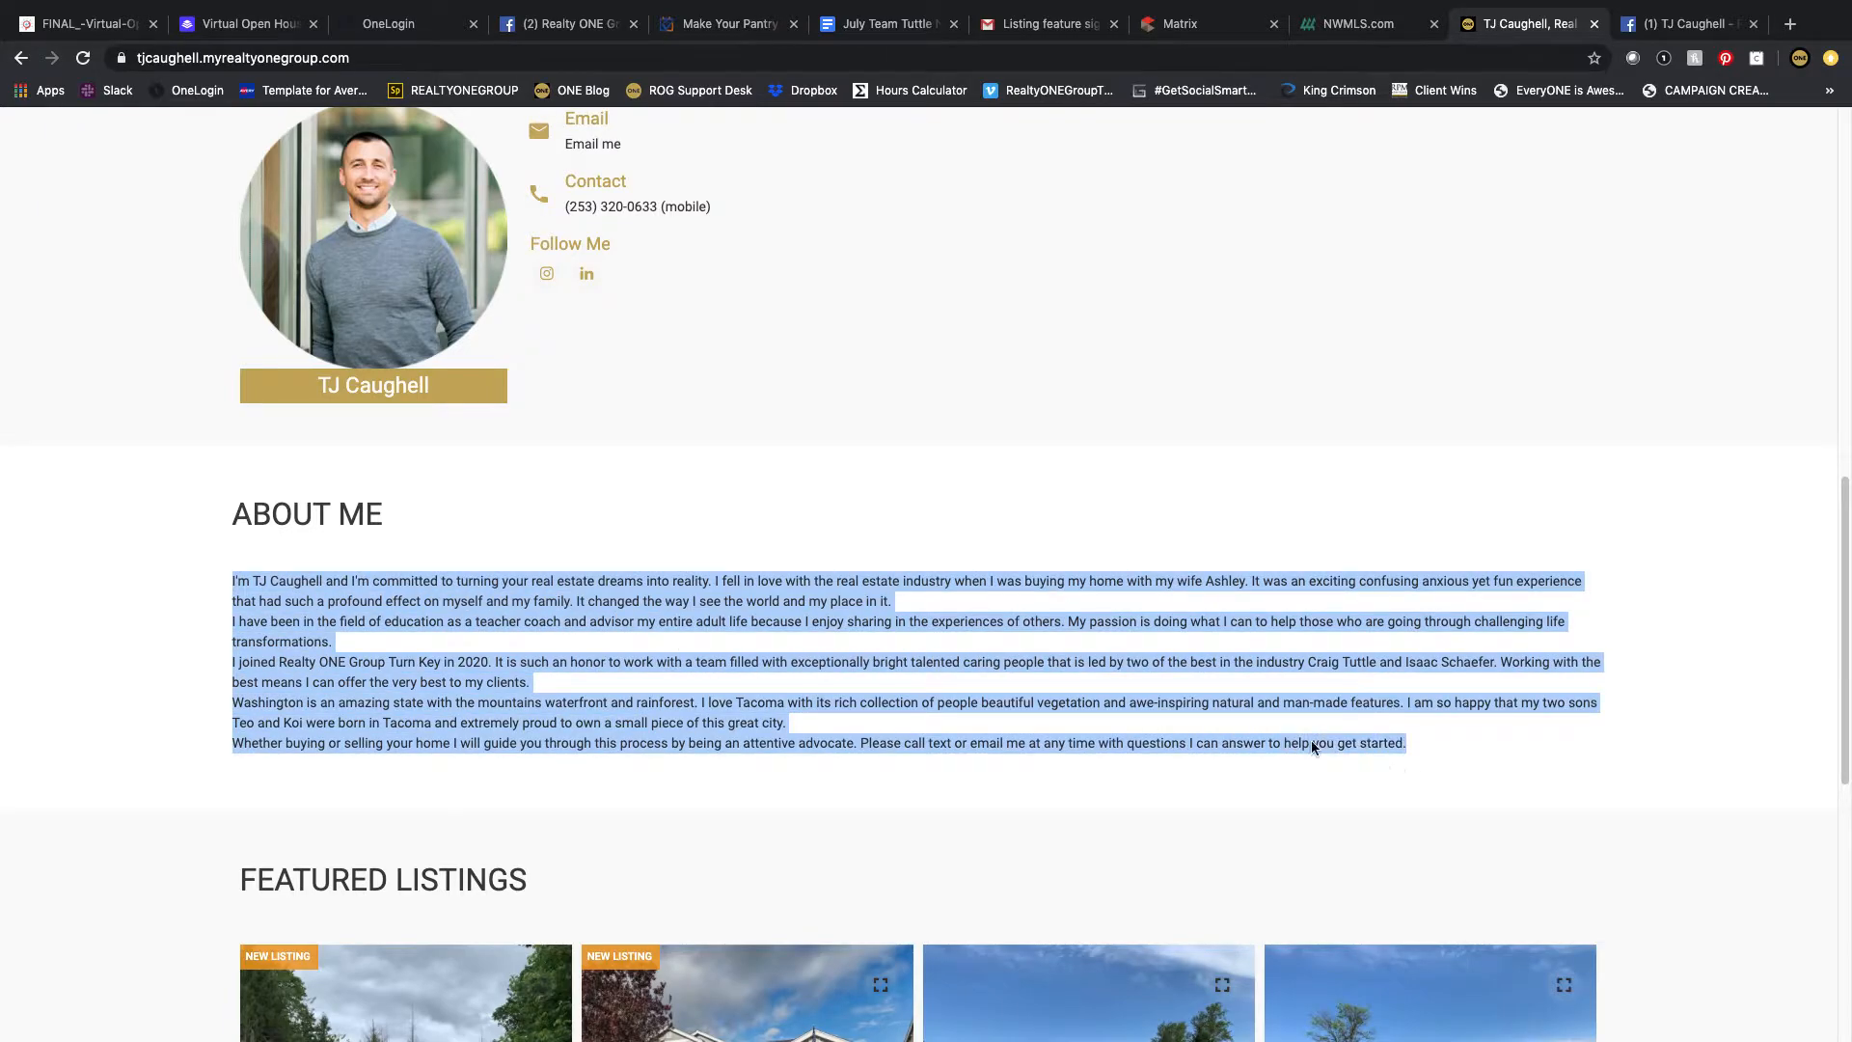
pyautogui.rightClick(602, 716)
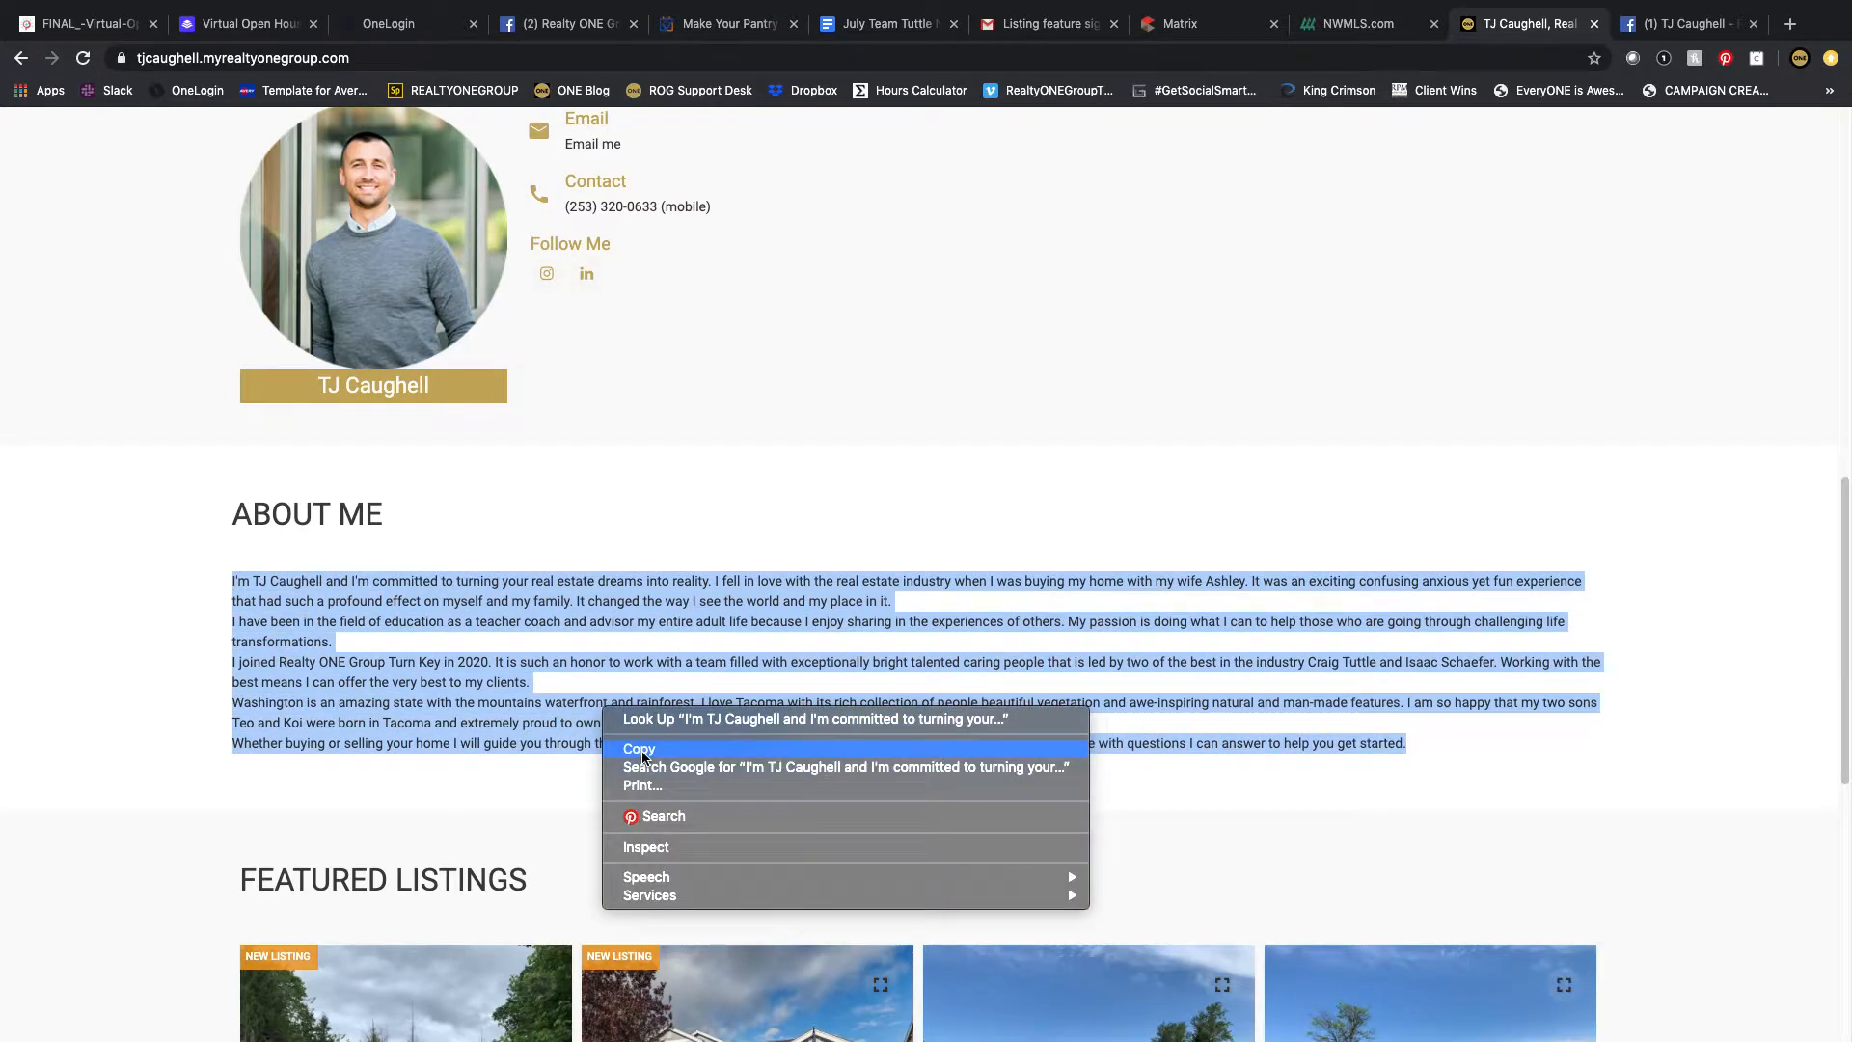
pyautogui.click(641, 750)
# Step: Paste the copied text into the Page's Description and delete everything after the first sentence
pyautogui.click(1661, 25)
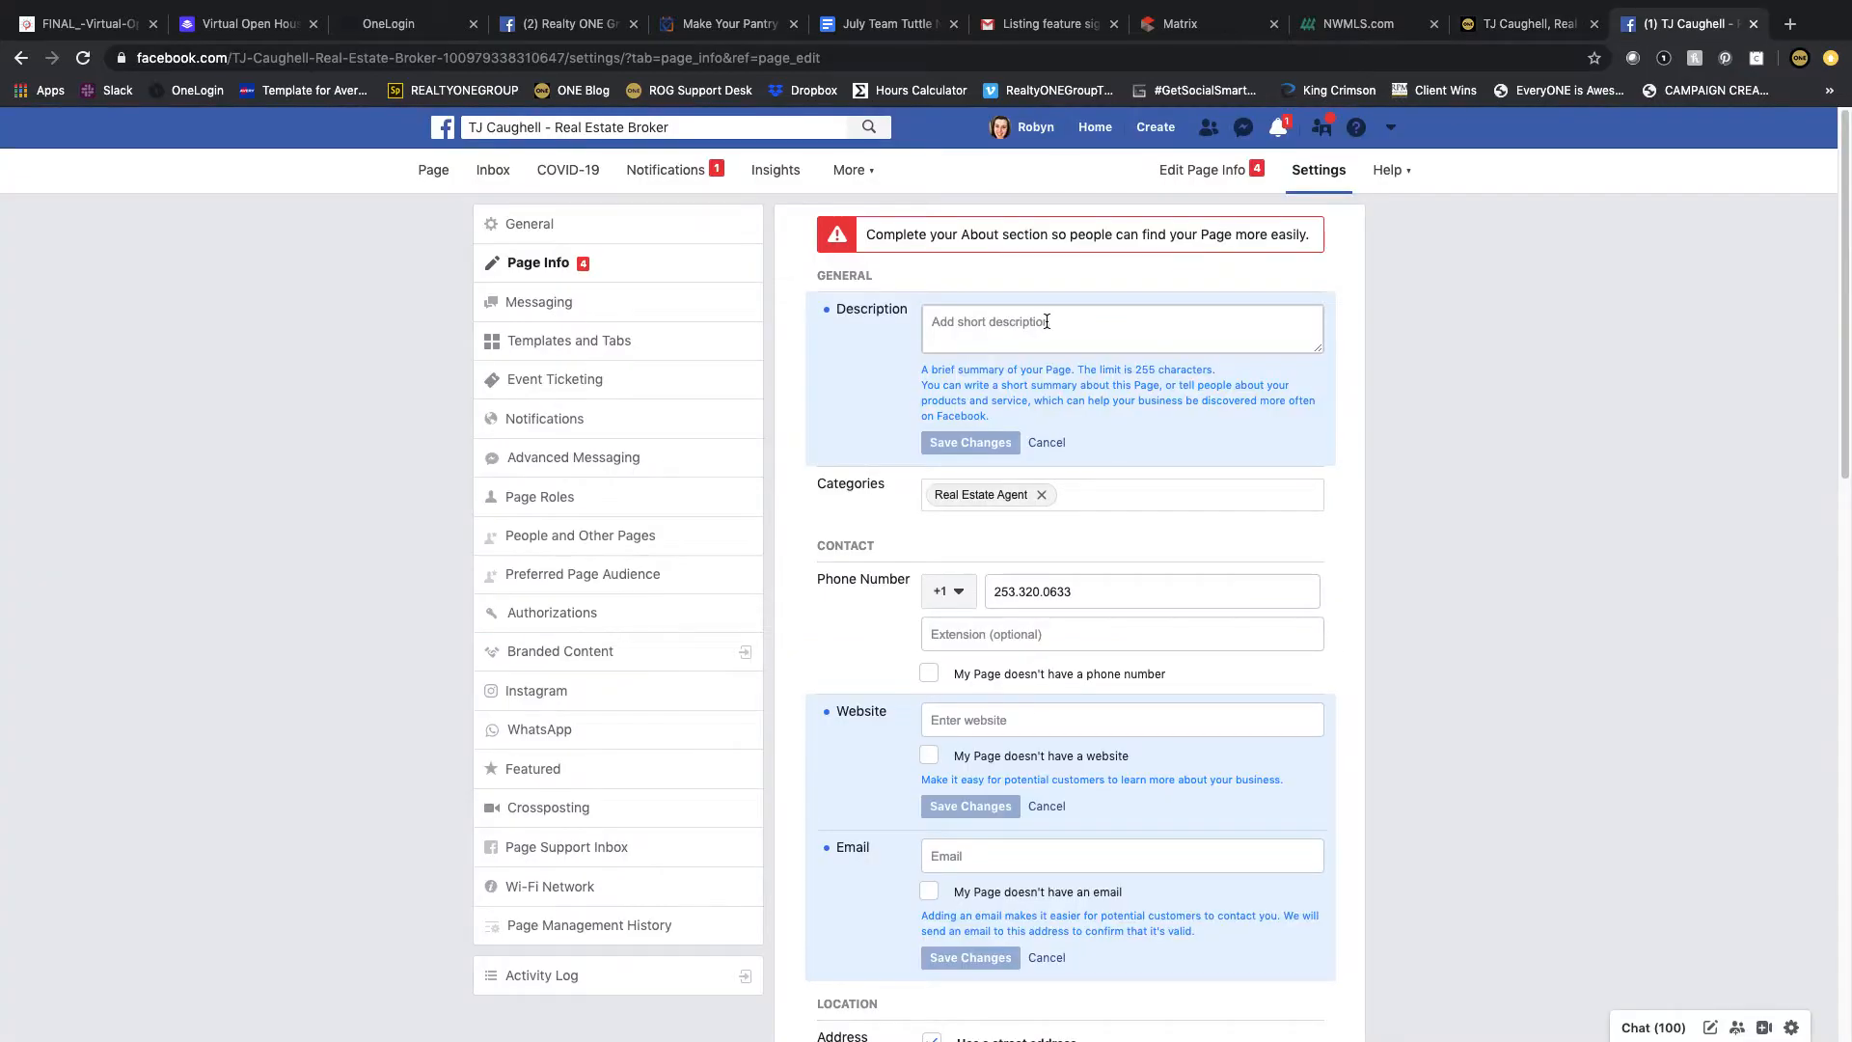
pyautogui.rightClick(1047, 322)
pyautogui.click(1080, 447)
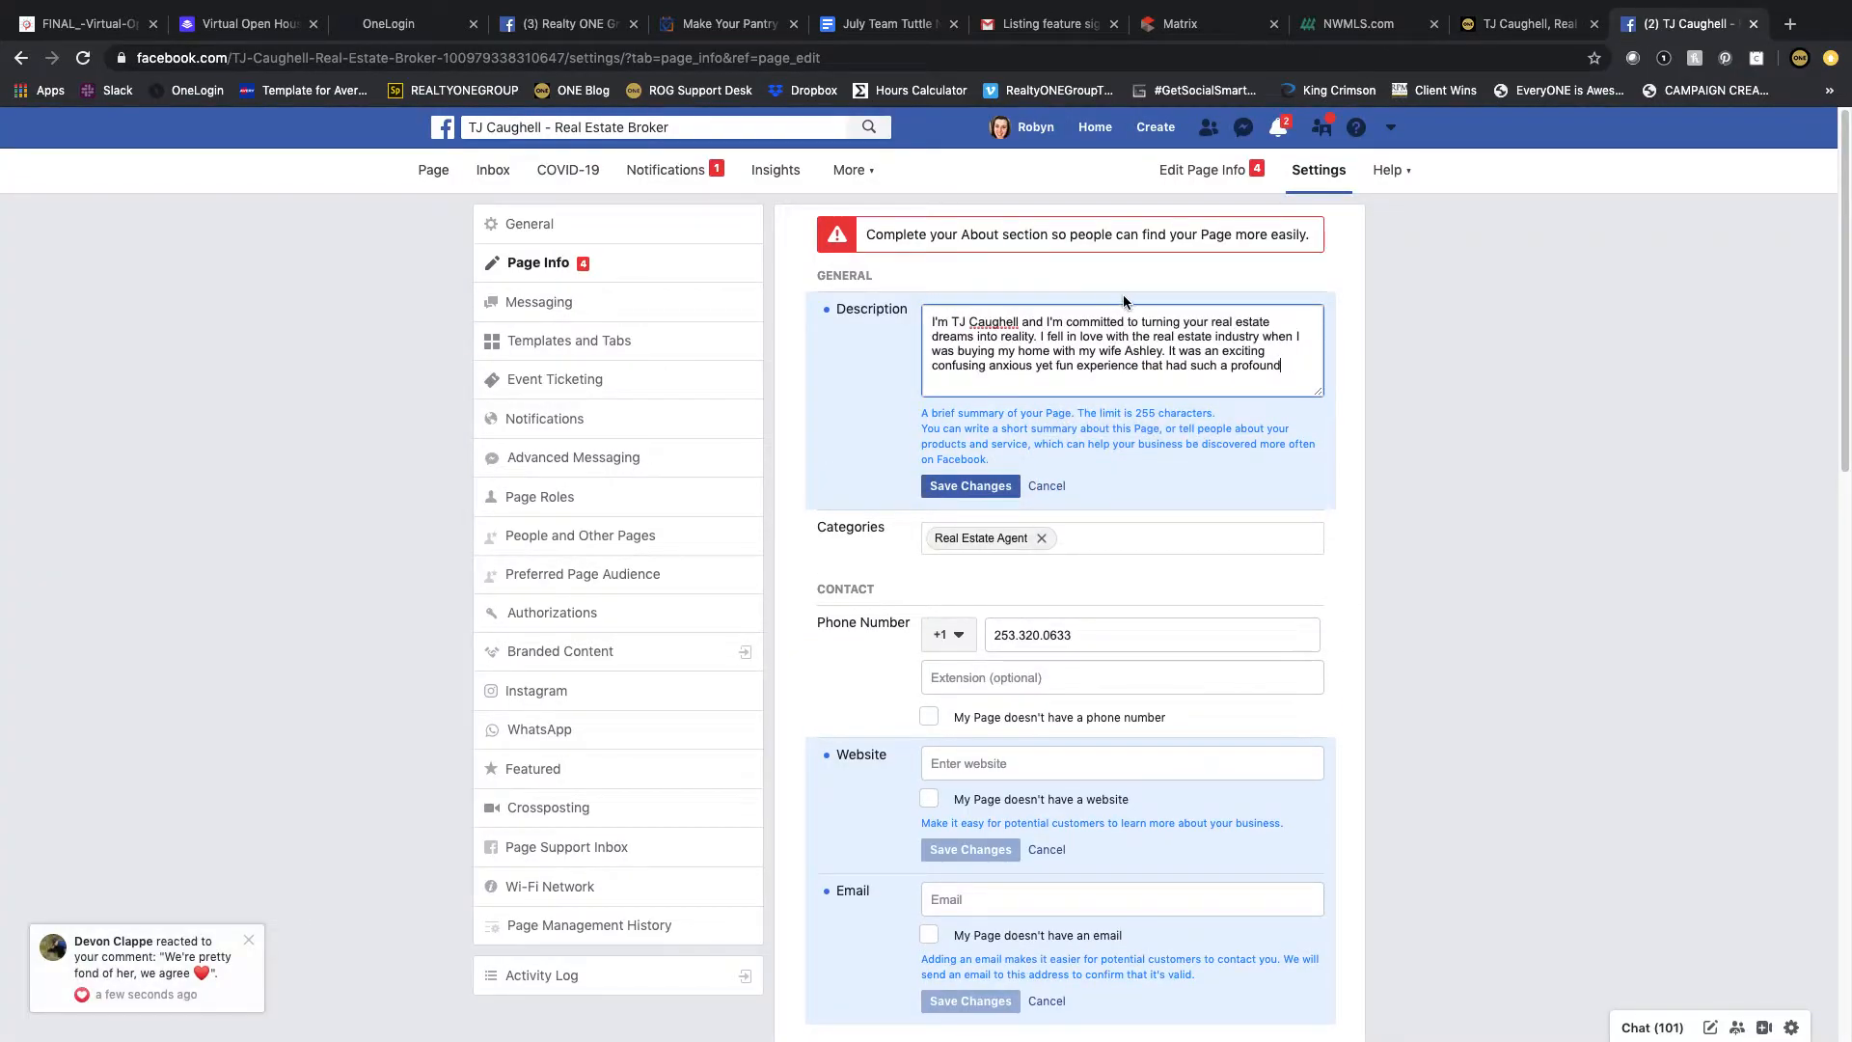
pyautogui.moveTo(1283, 366); pyautogui.dragTo(1042, 334)
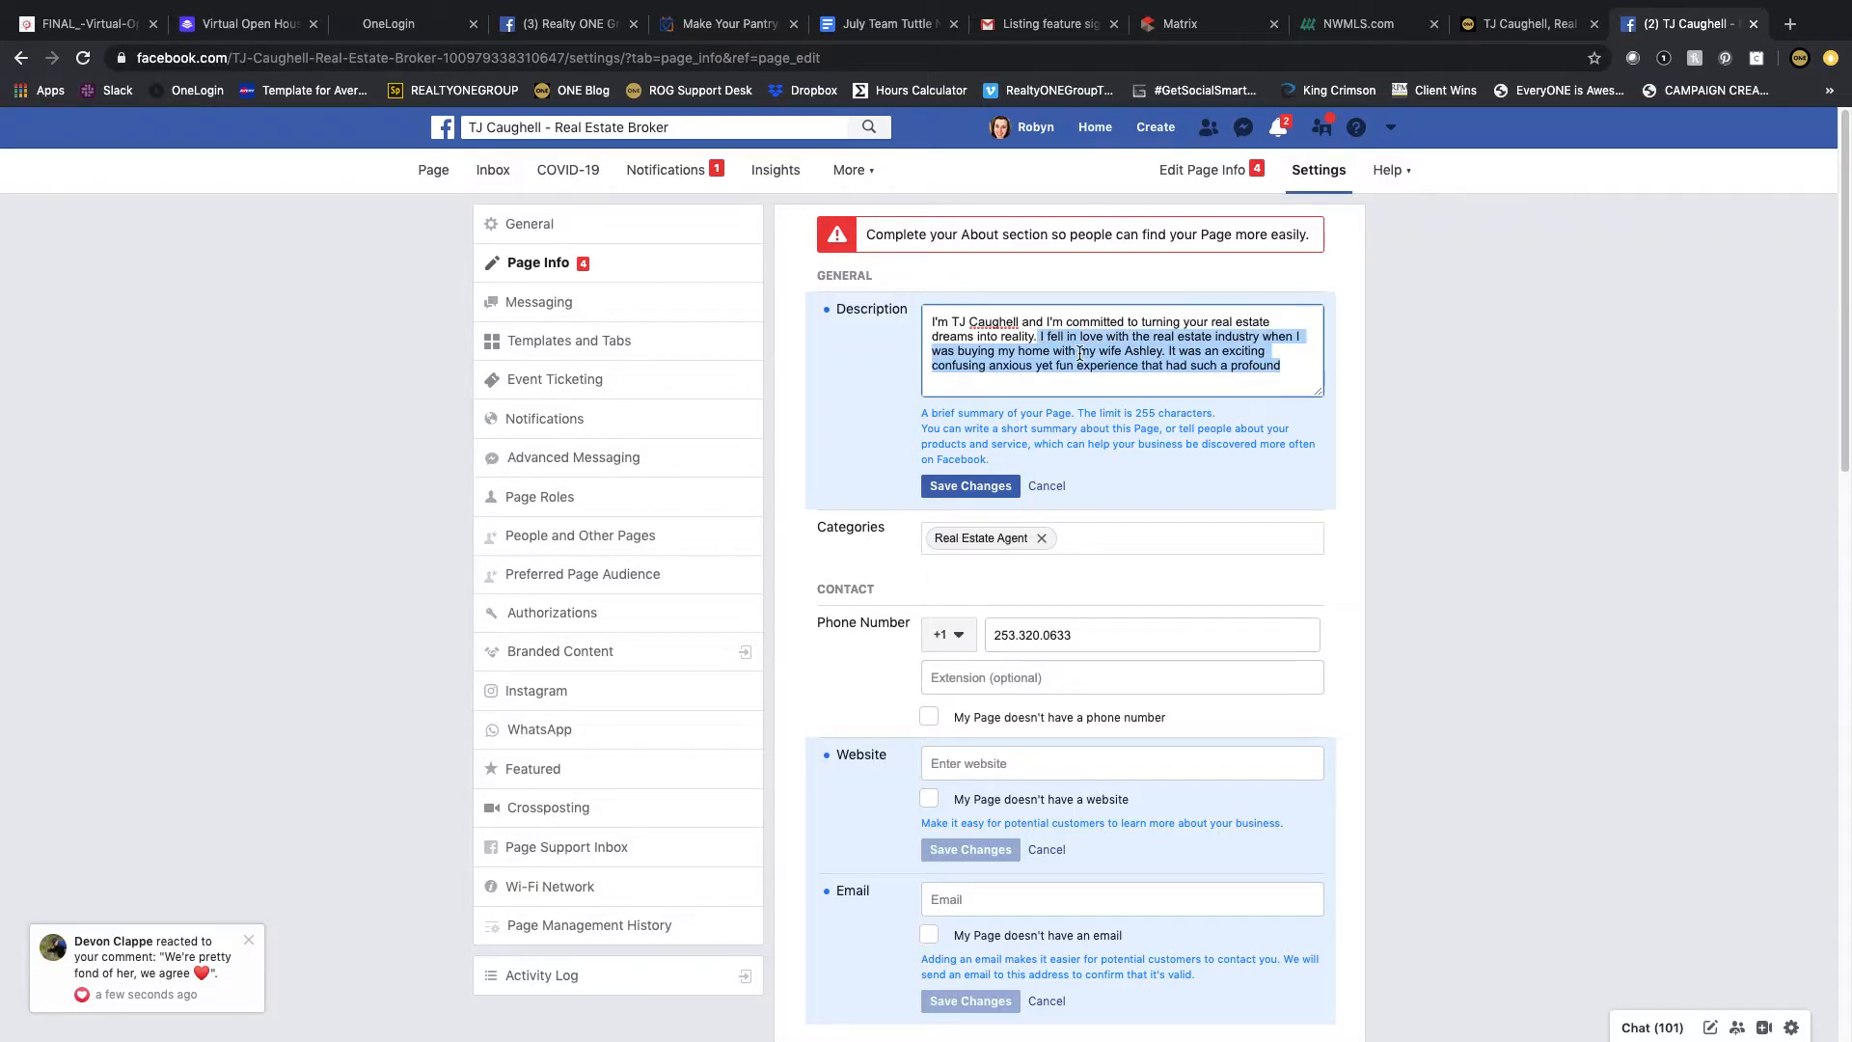
pyautogui.press('BackSpace')
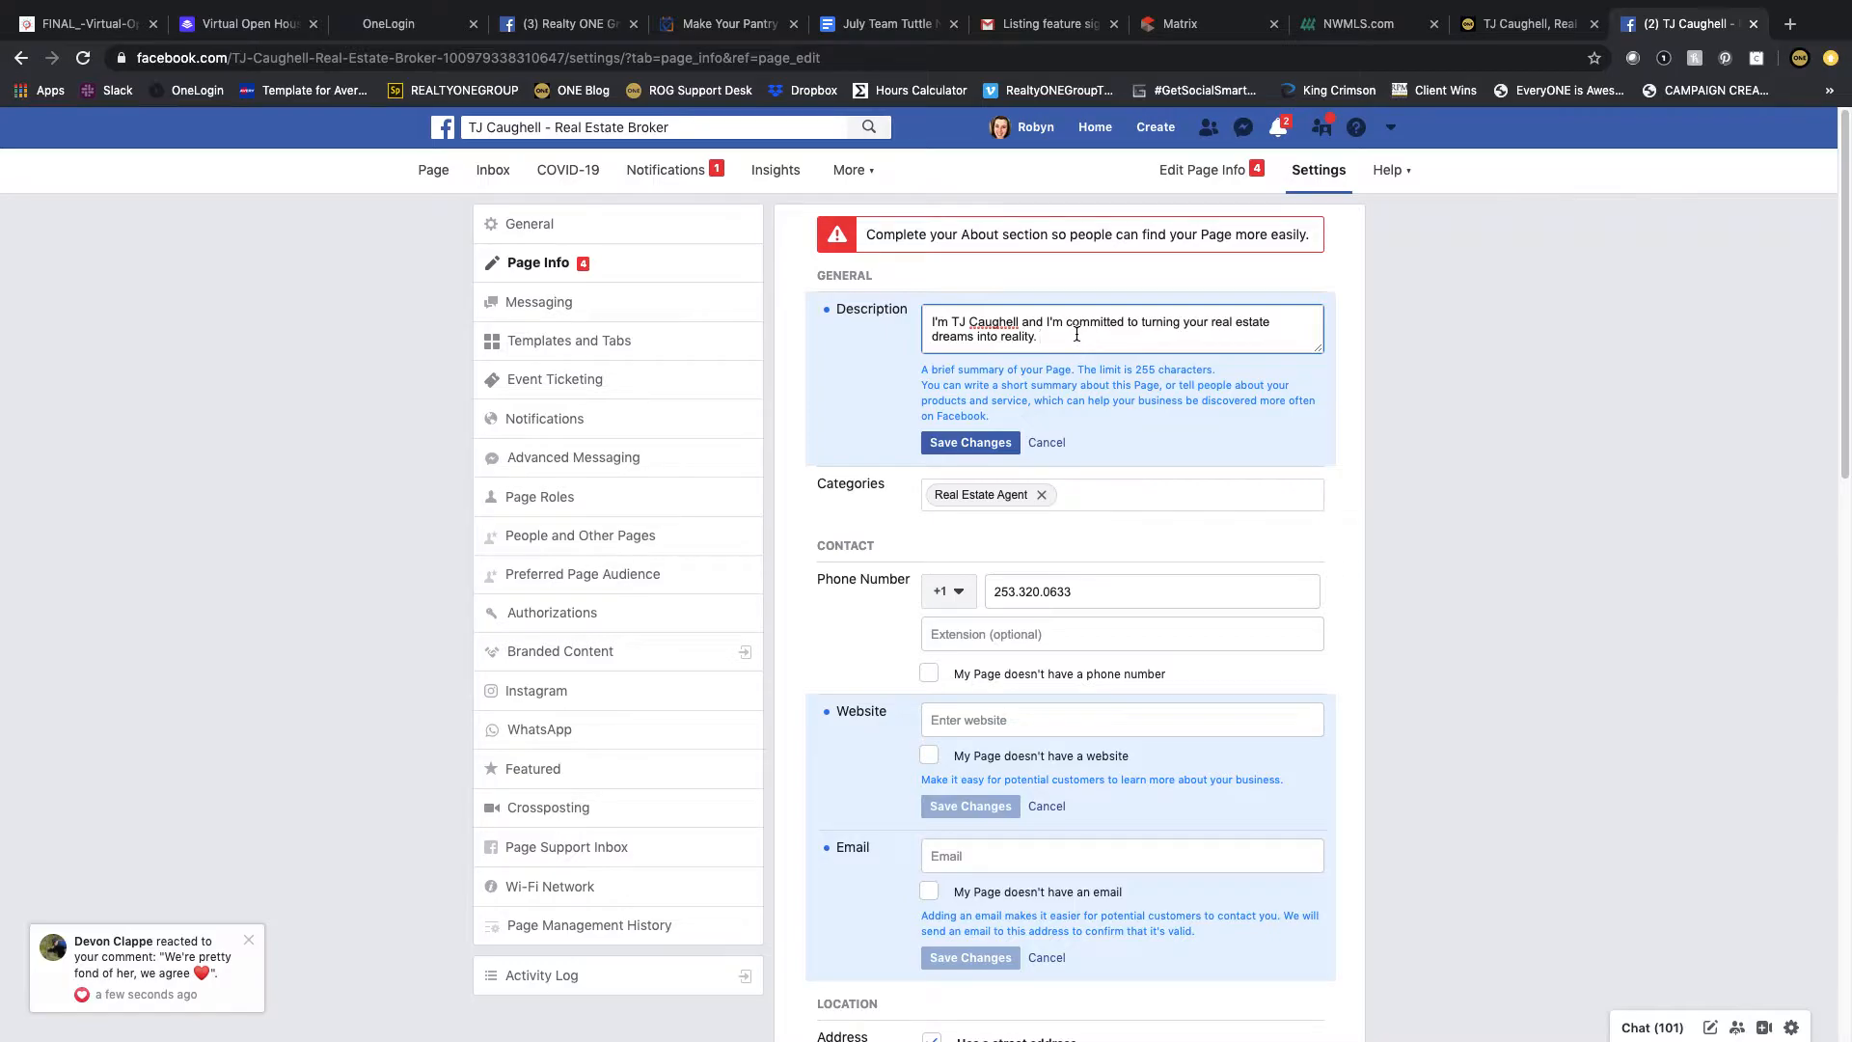
# Step: Copy the closing About Me paragraph starting 'Whether buying or selling your home' from the agent's website
pyautogui.click(1528, 24)
pyautogui.click(668, 722)
pyautogui.moveTo(232, 748); pyautogui.dragTo(1231, 736)
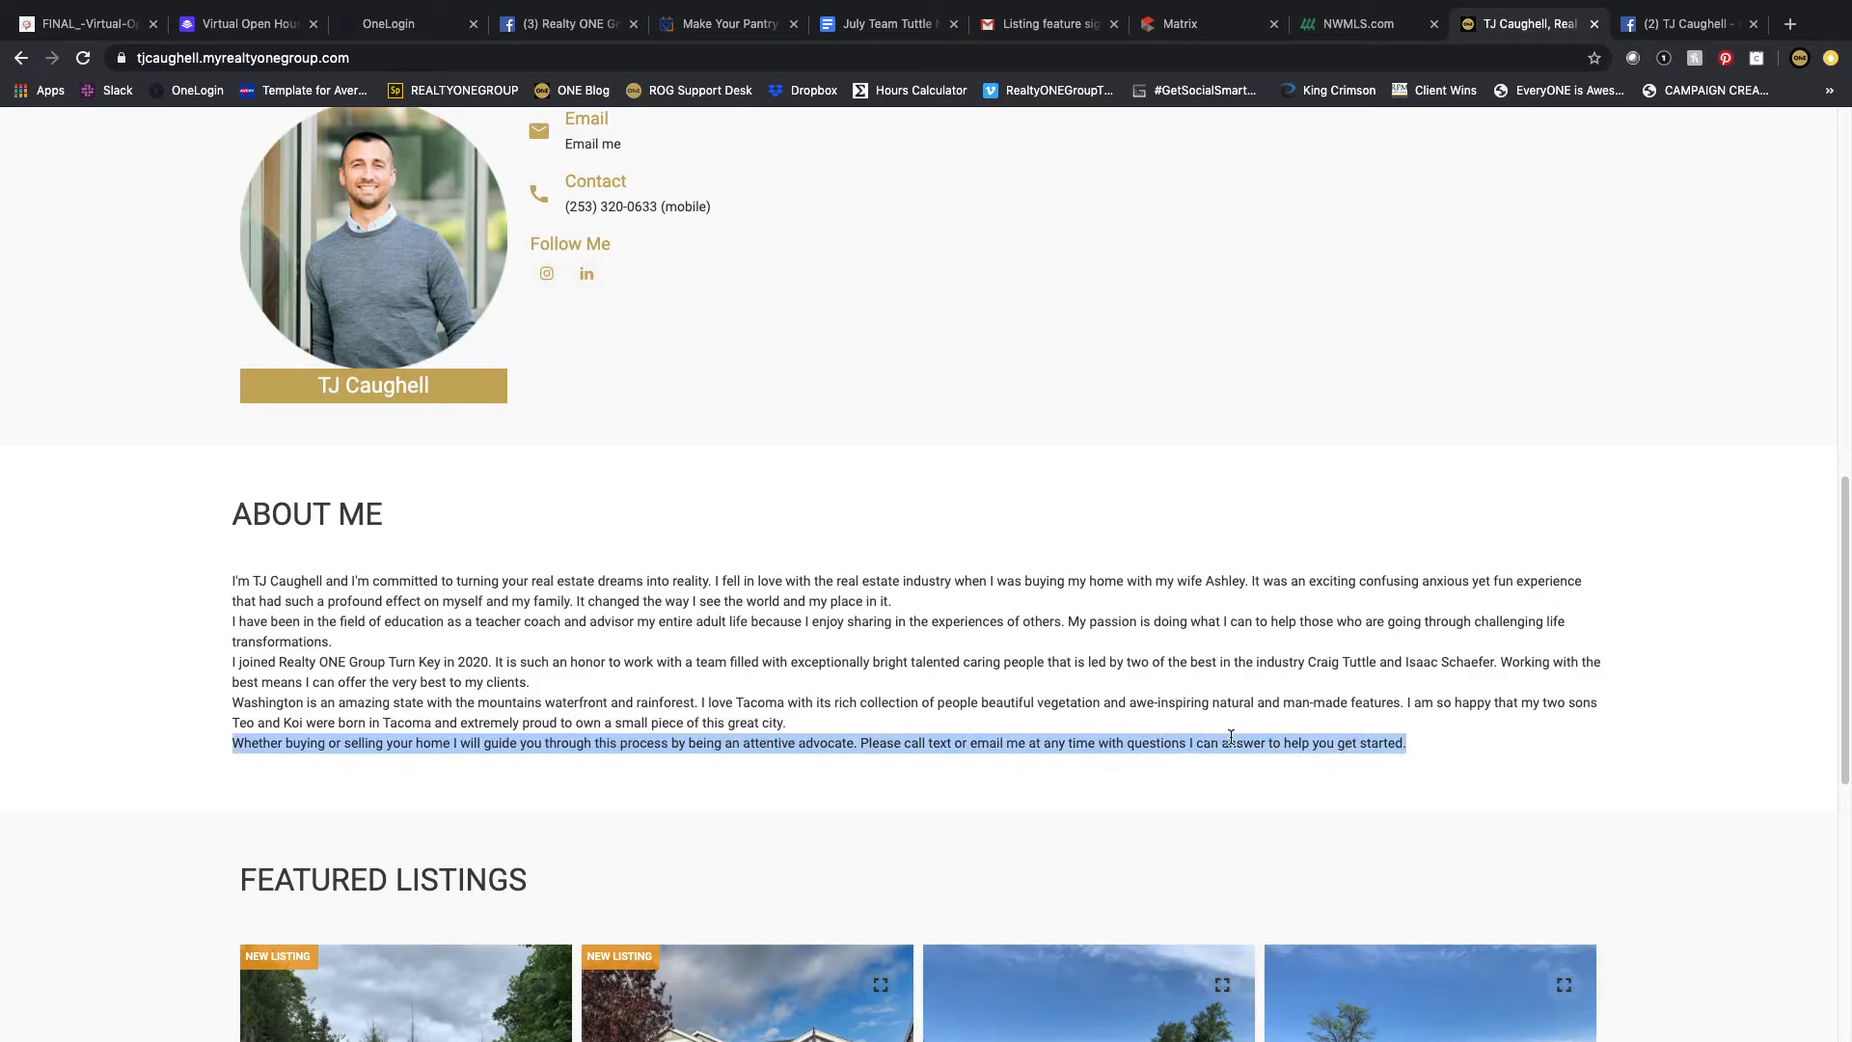
pyautogui.rightClick(1211, 746)
pyautogui.click(1241, 785)
# Step: Append the paragraph to the Description, trim it to end at 'at any time.', and save the description
pyautogui.click(1644, 29)
pyautogui.rightClick(1096, 337)
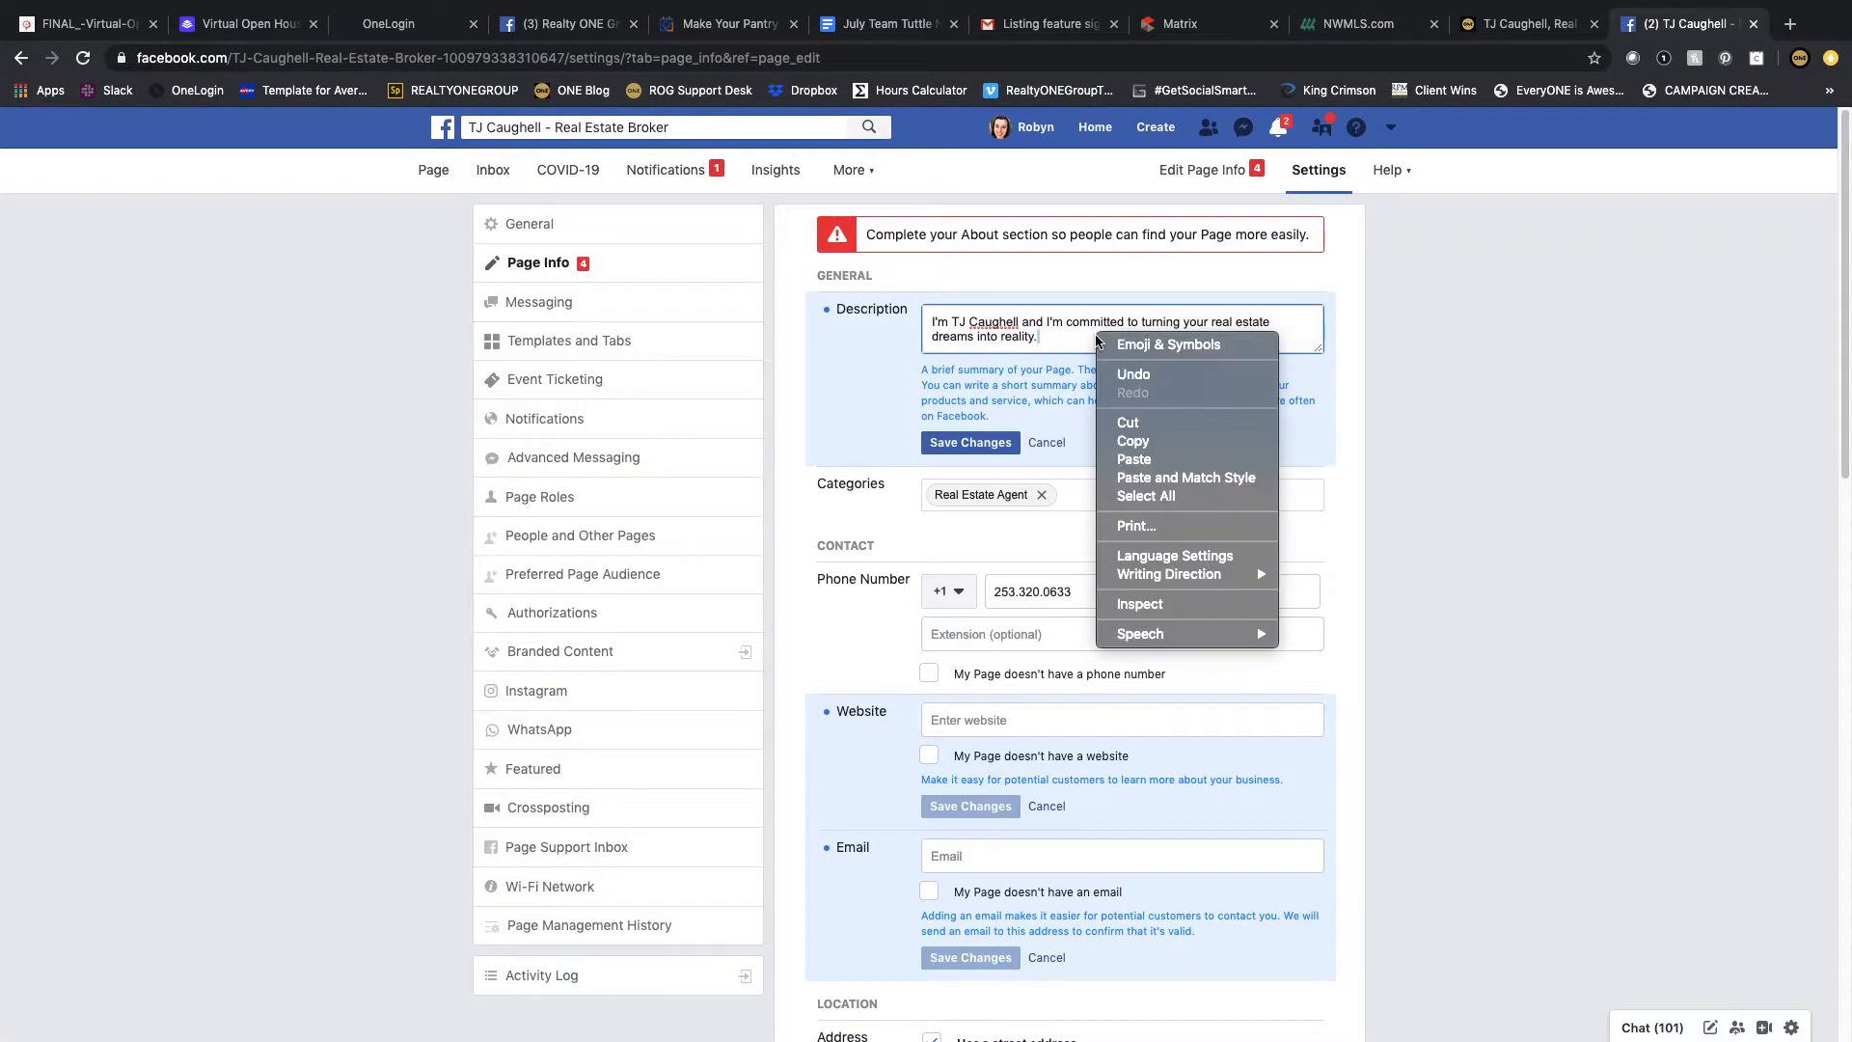
pyautogui.click(1146, 459)
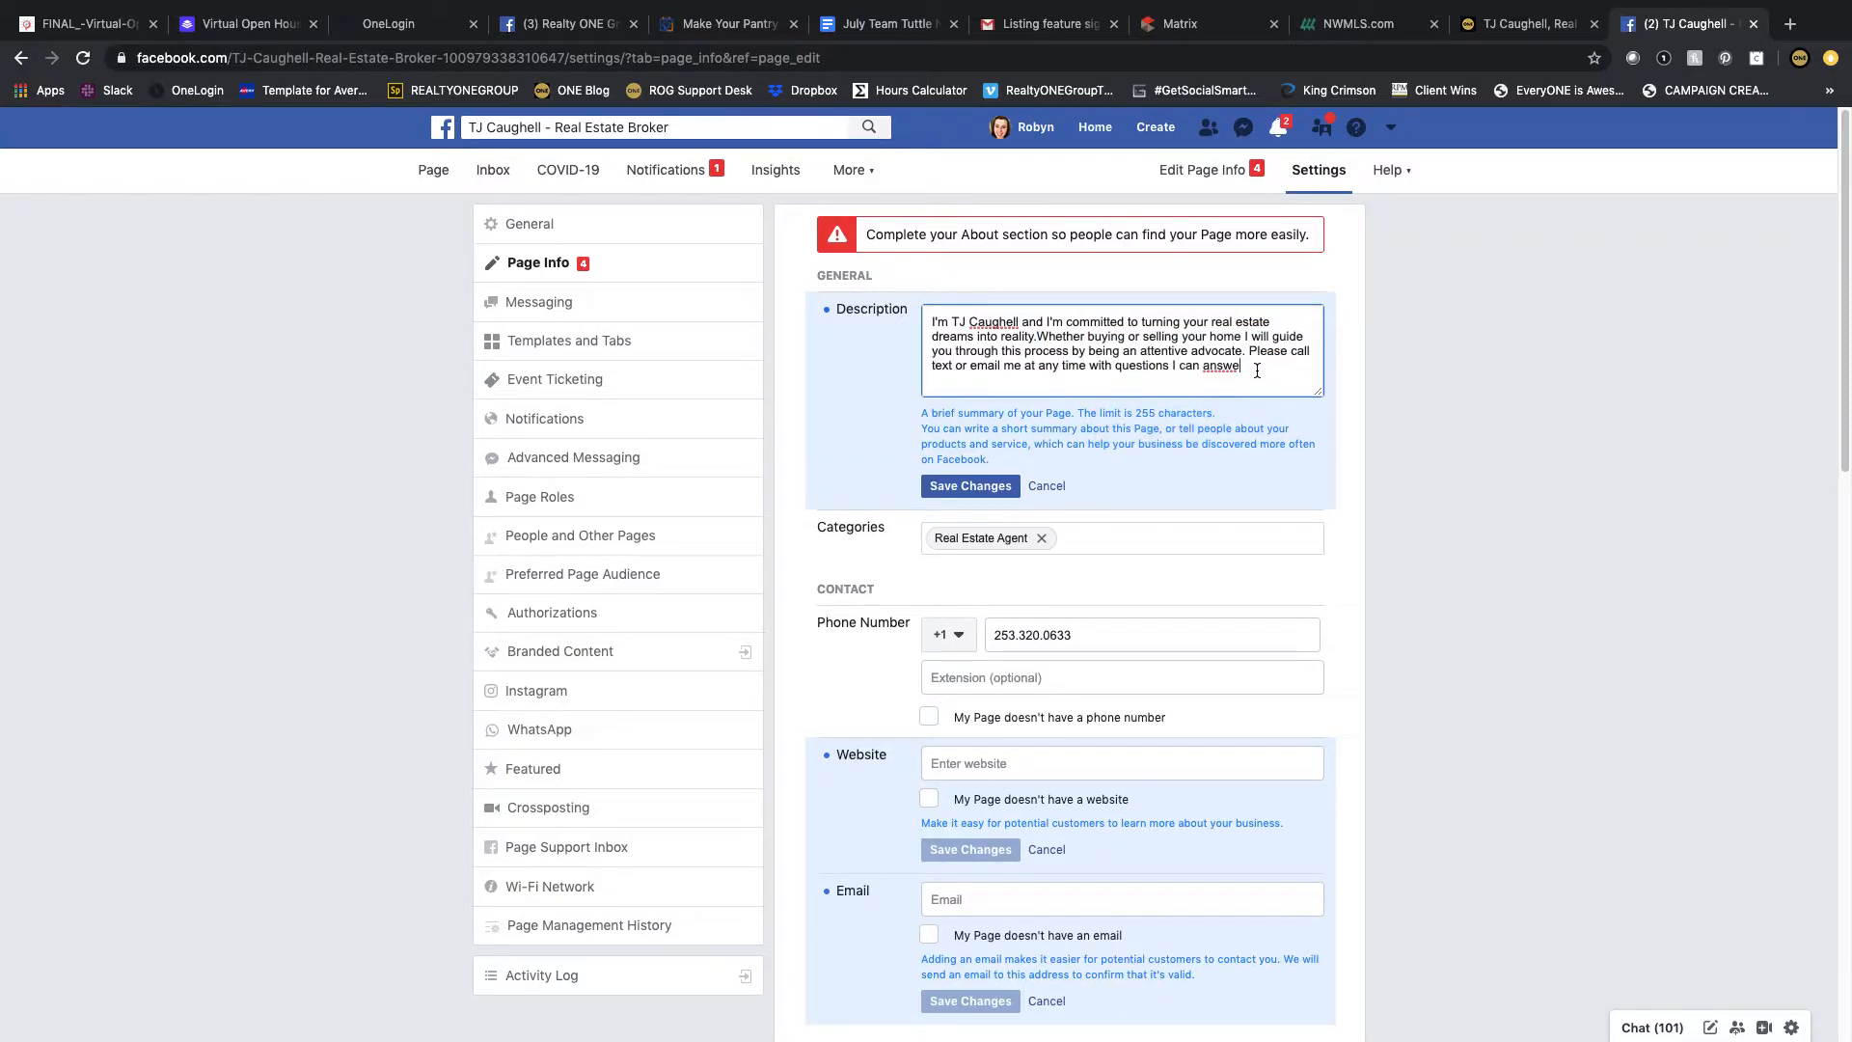
pyautogui.moveTo(1227, 368); pyautogui.dragTo(1088, 367)
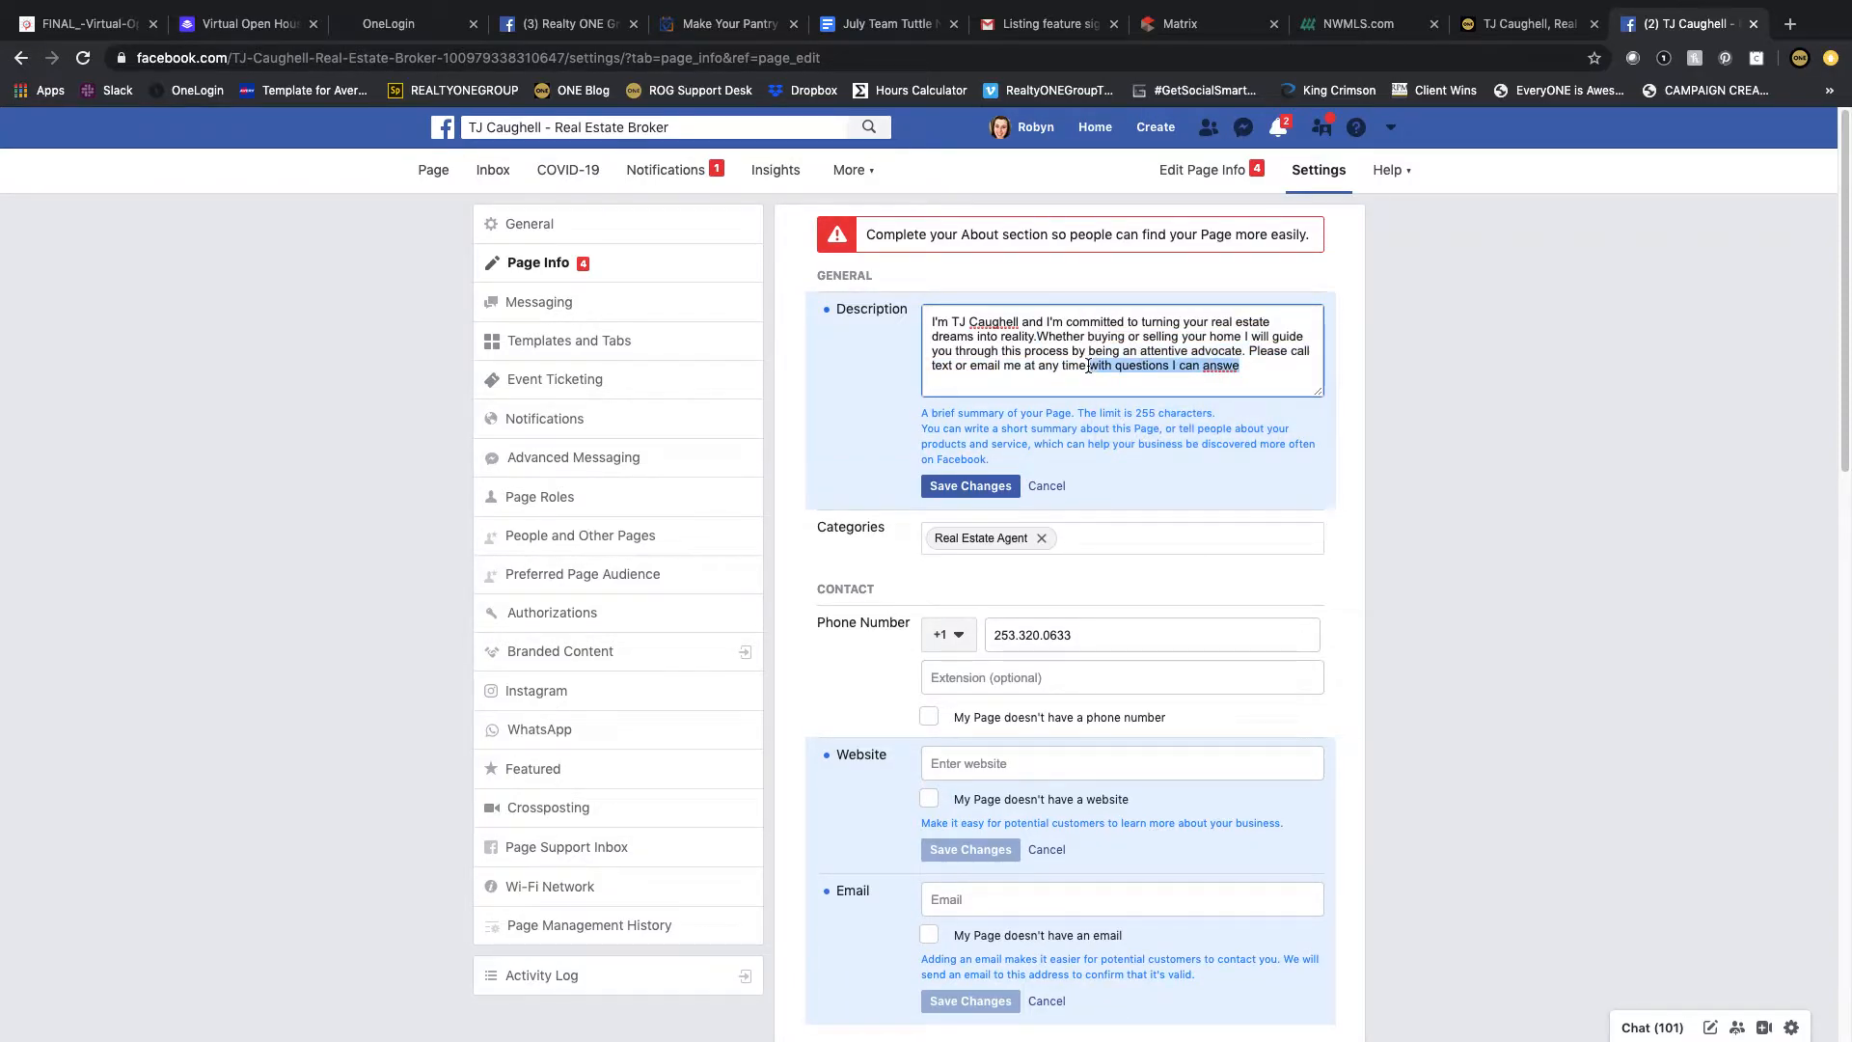
pyautogui.press('BackSpace')
pyautogui.click(972, 485)
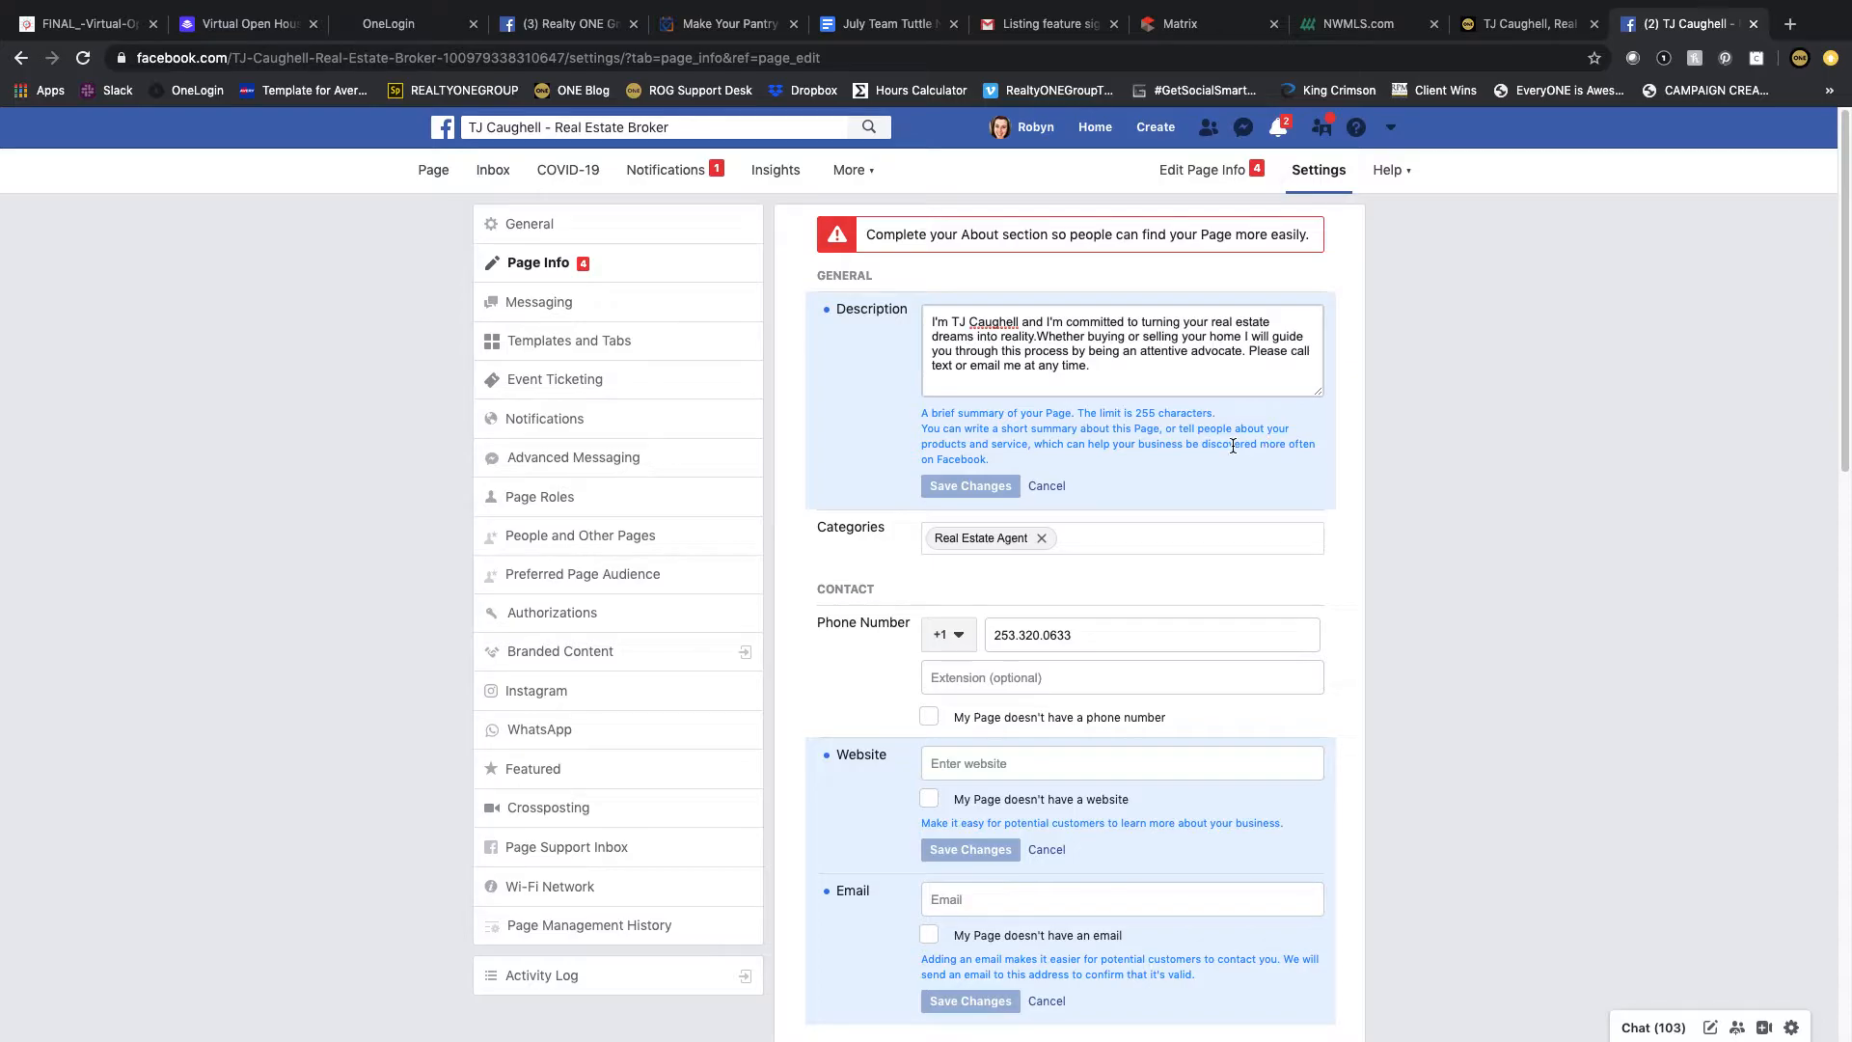
# Step: Add the Real Estate and Real Estate Service categories alongside Real Estate Agent and save the categories
pyautogui.click(1109, 539)
pyautogui.write('re')
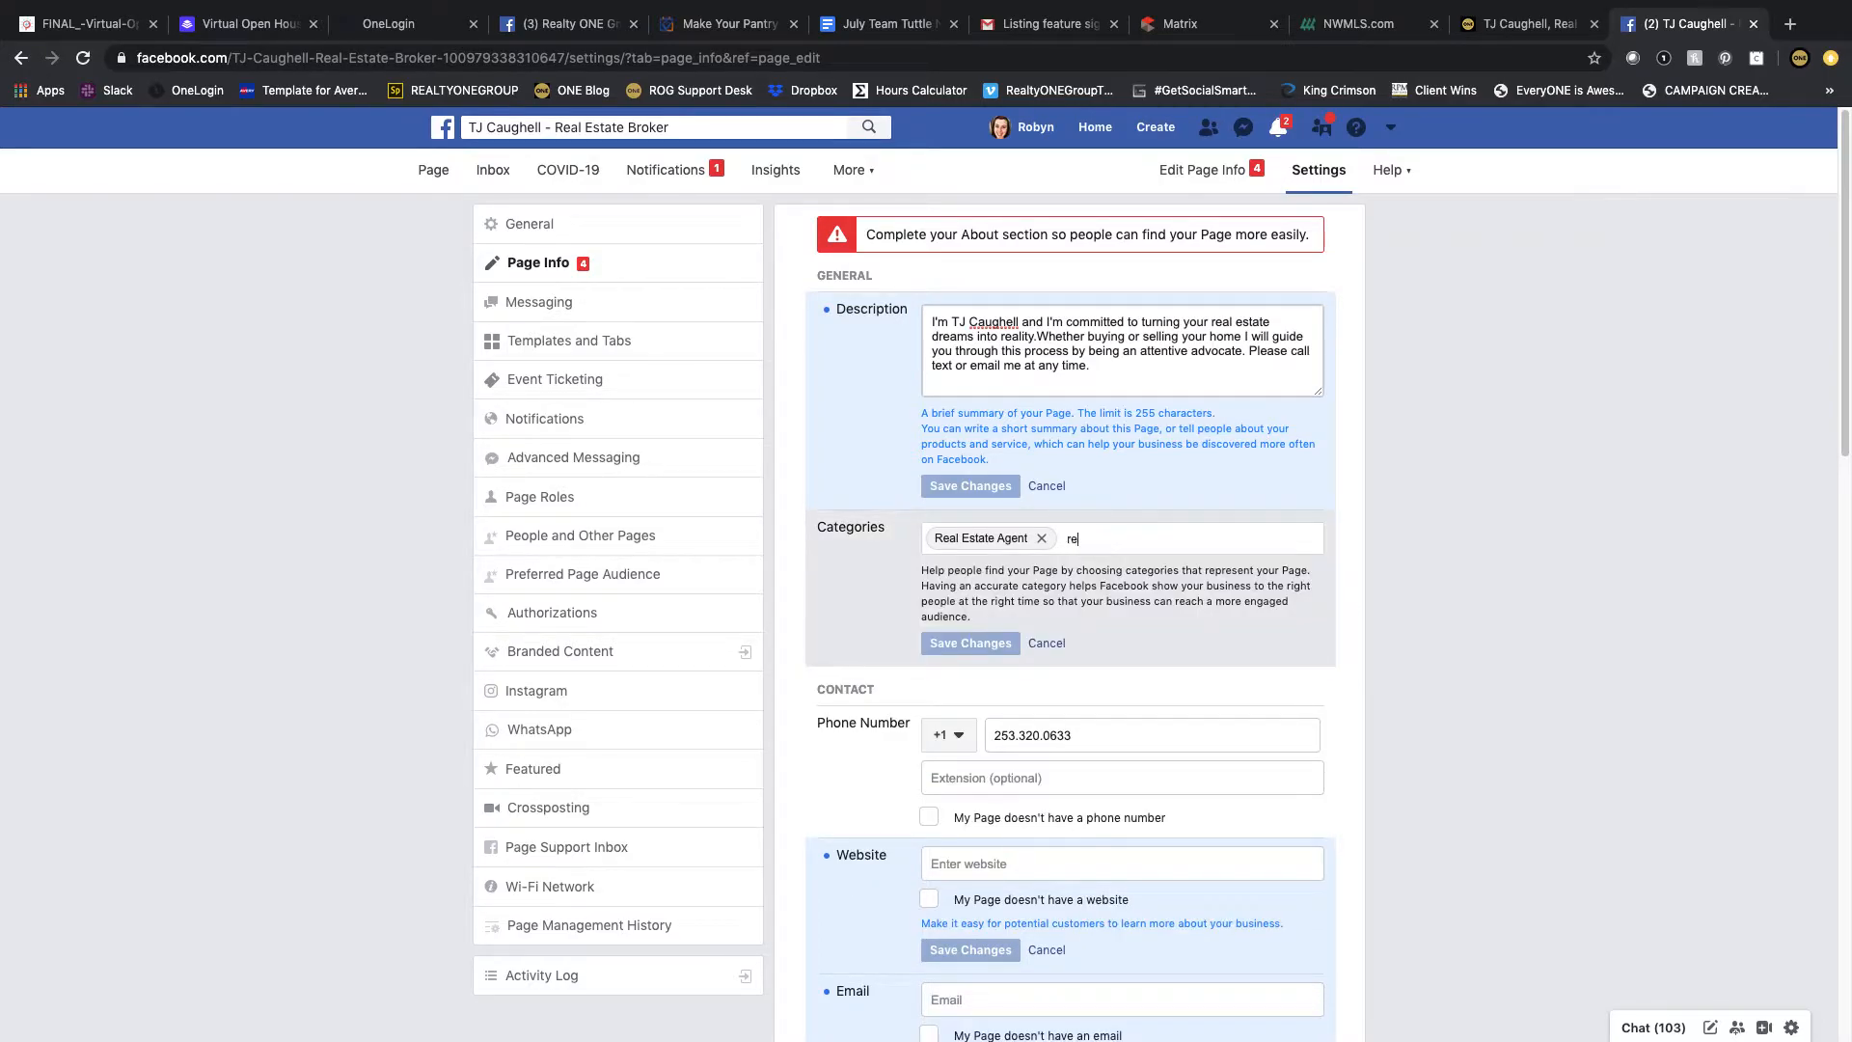
pyautogui.write('al')
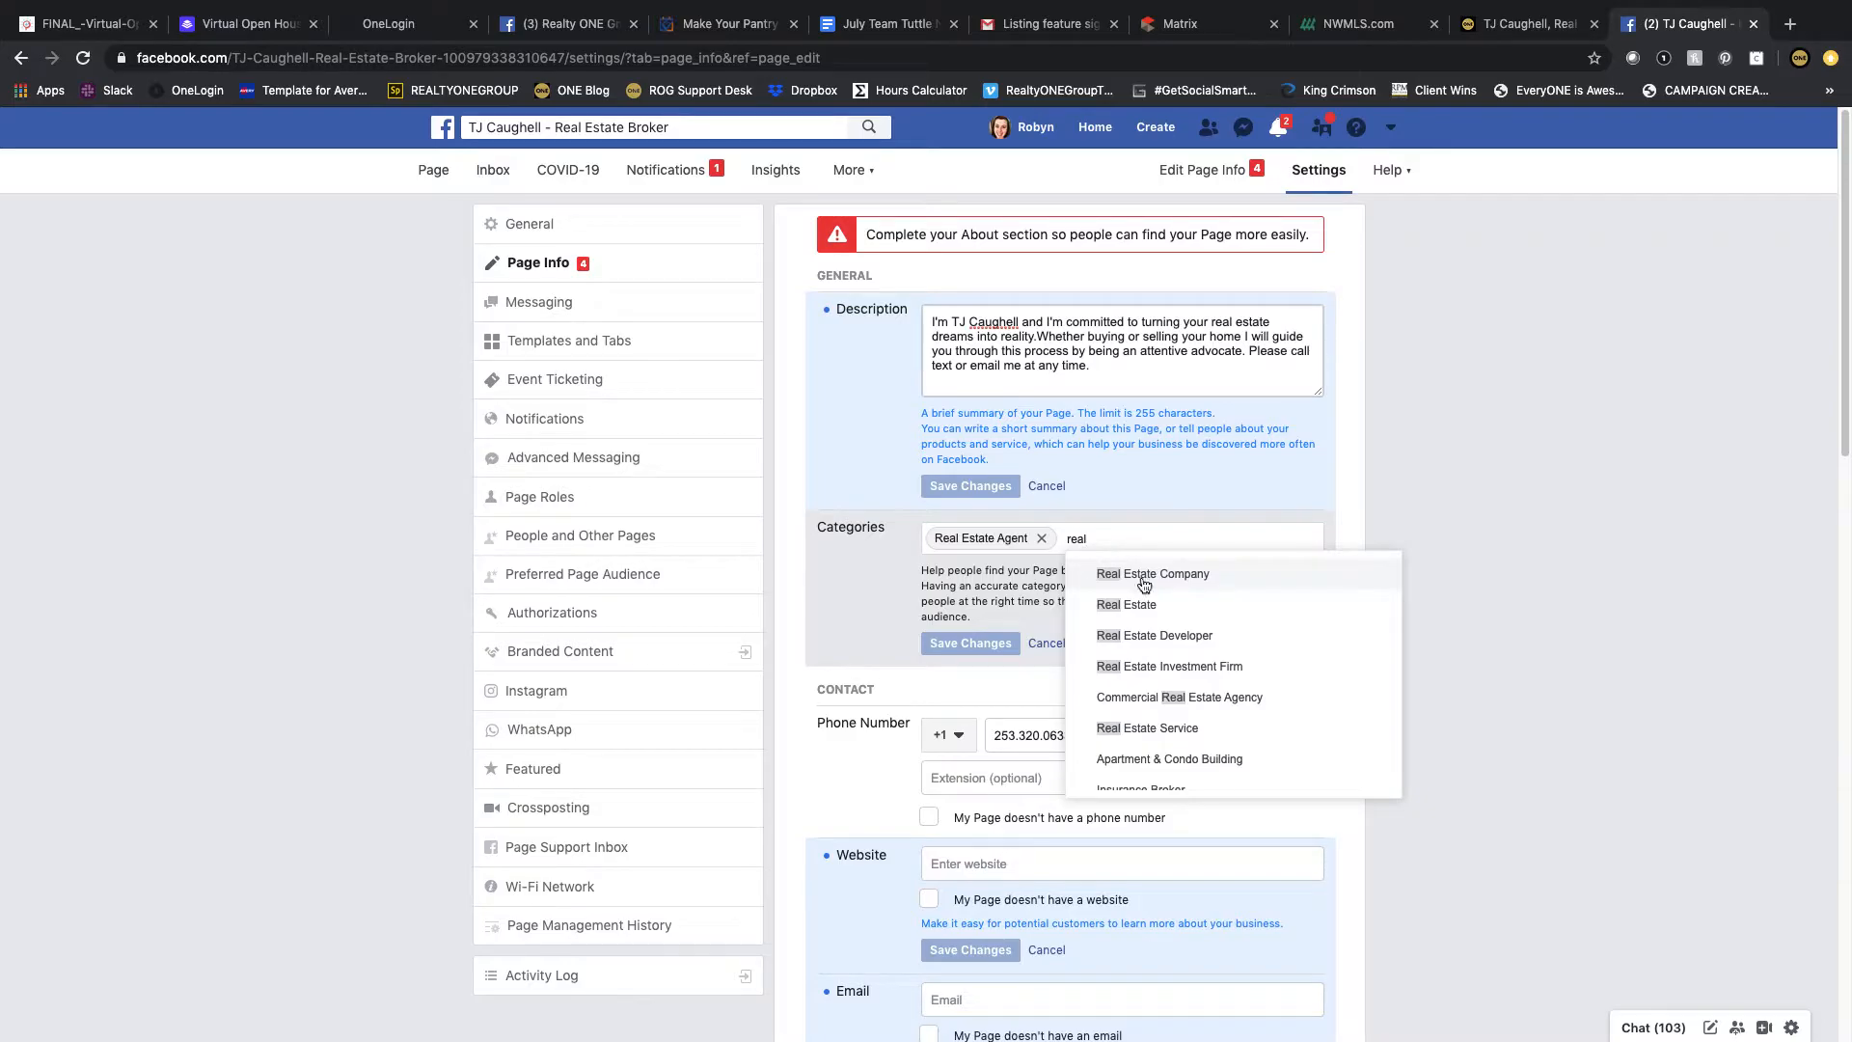
pyautogui.click(1141, 602)
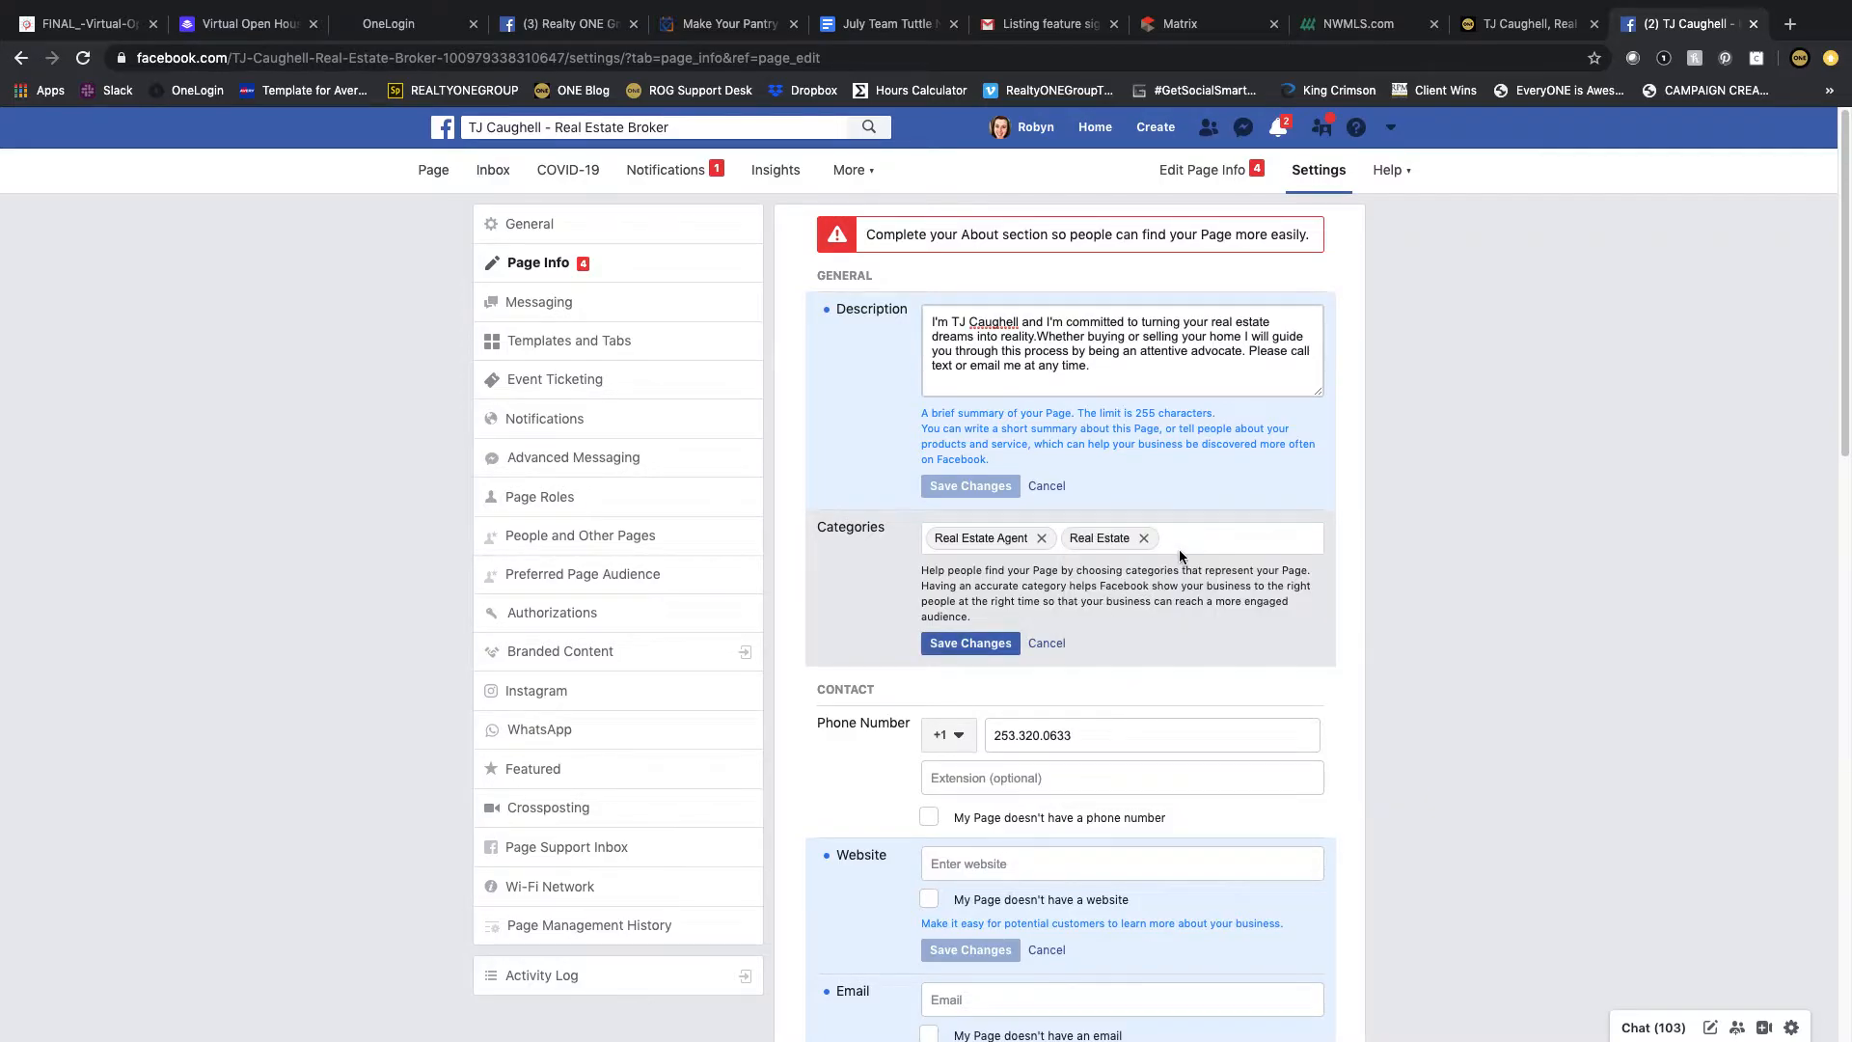
pyautogui.write('real')
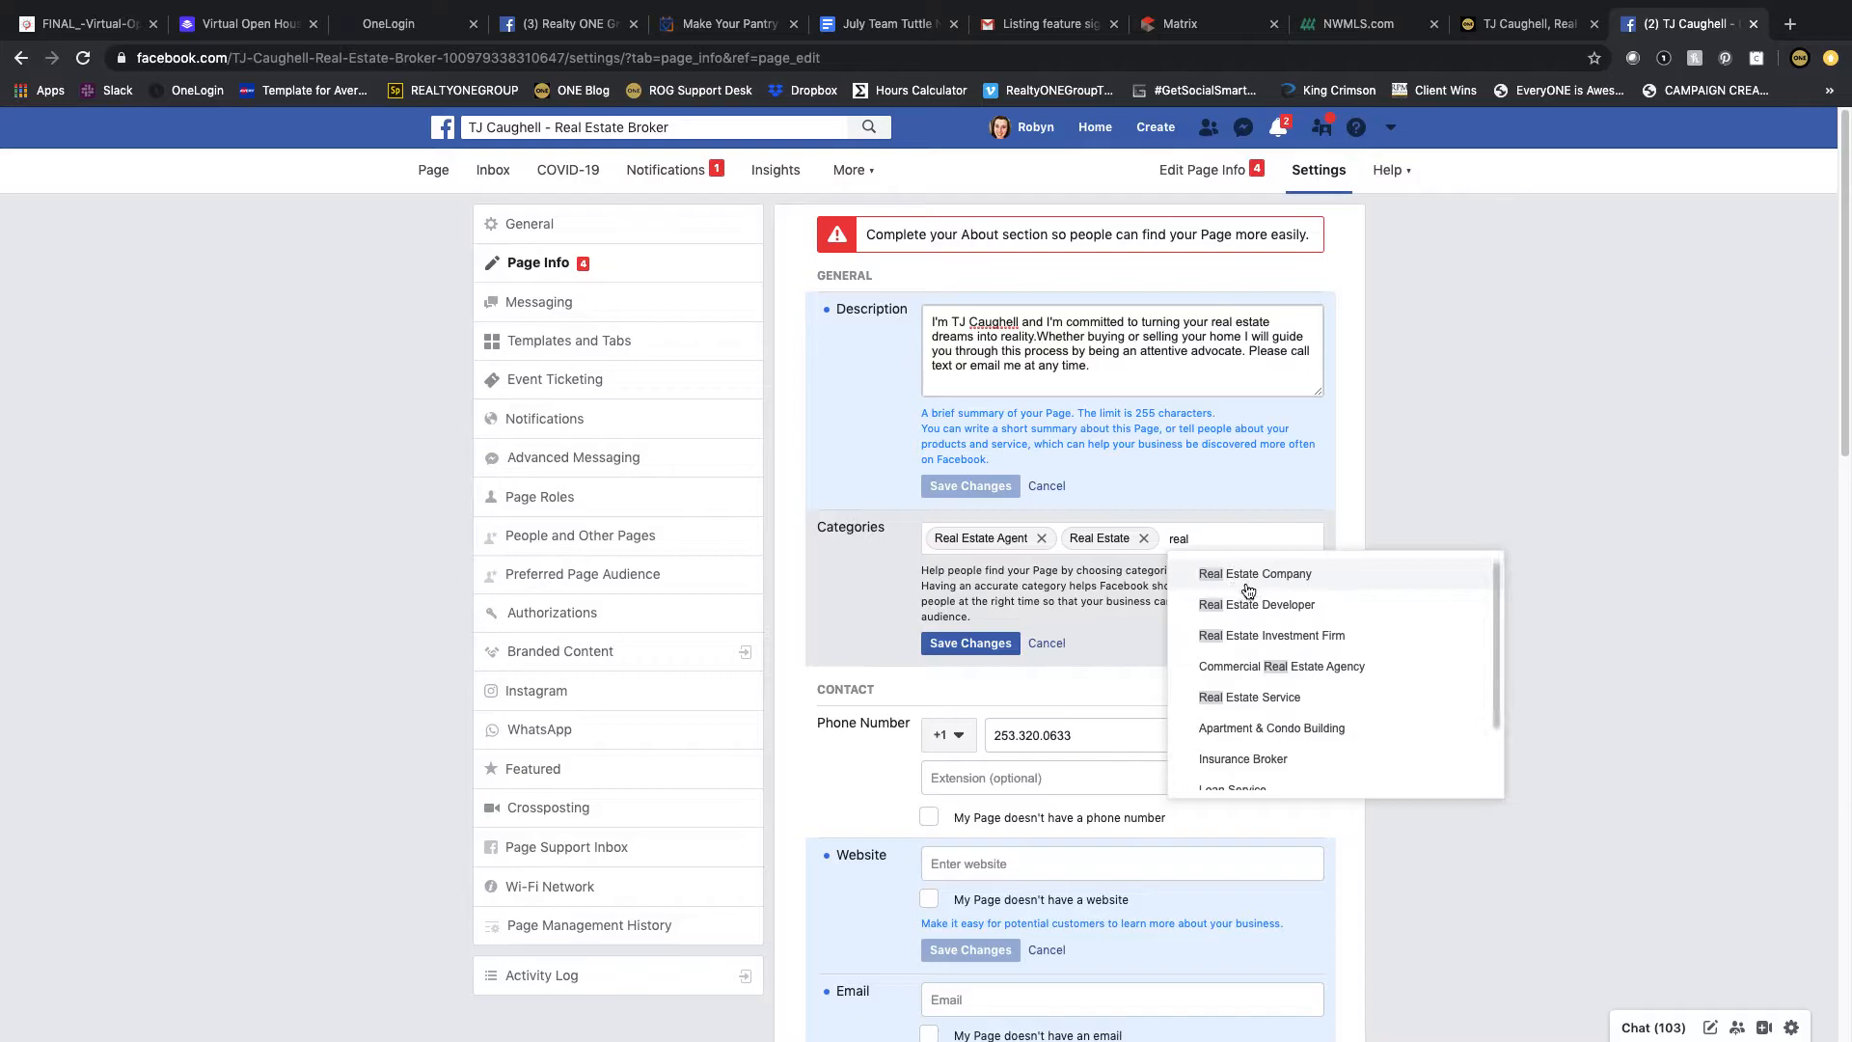
pyautogui.scroll(-1, 1258, 665)
pyautogui.scroll(-1, 1261, 677)
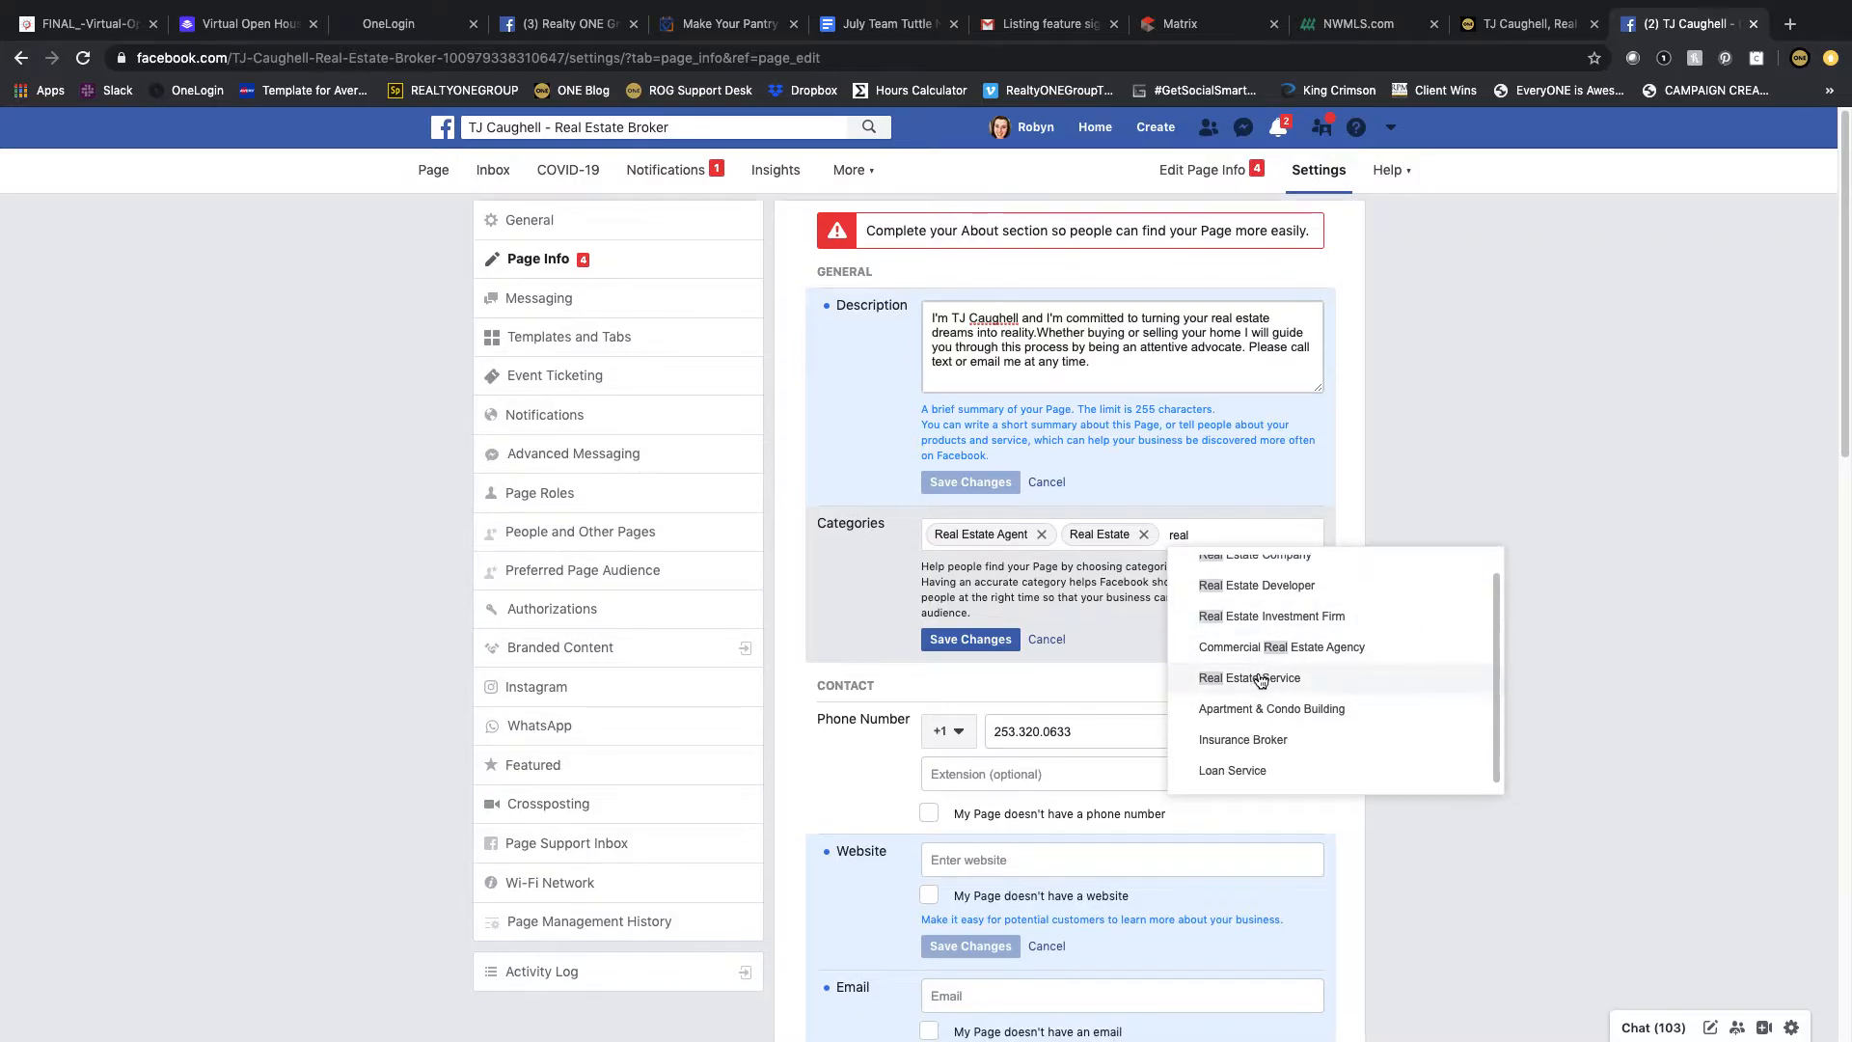
pyautogui.click(1260, 678)
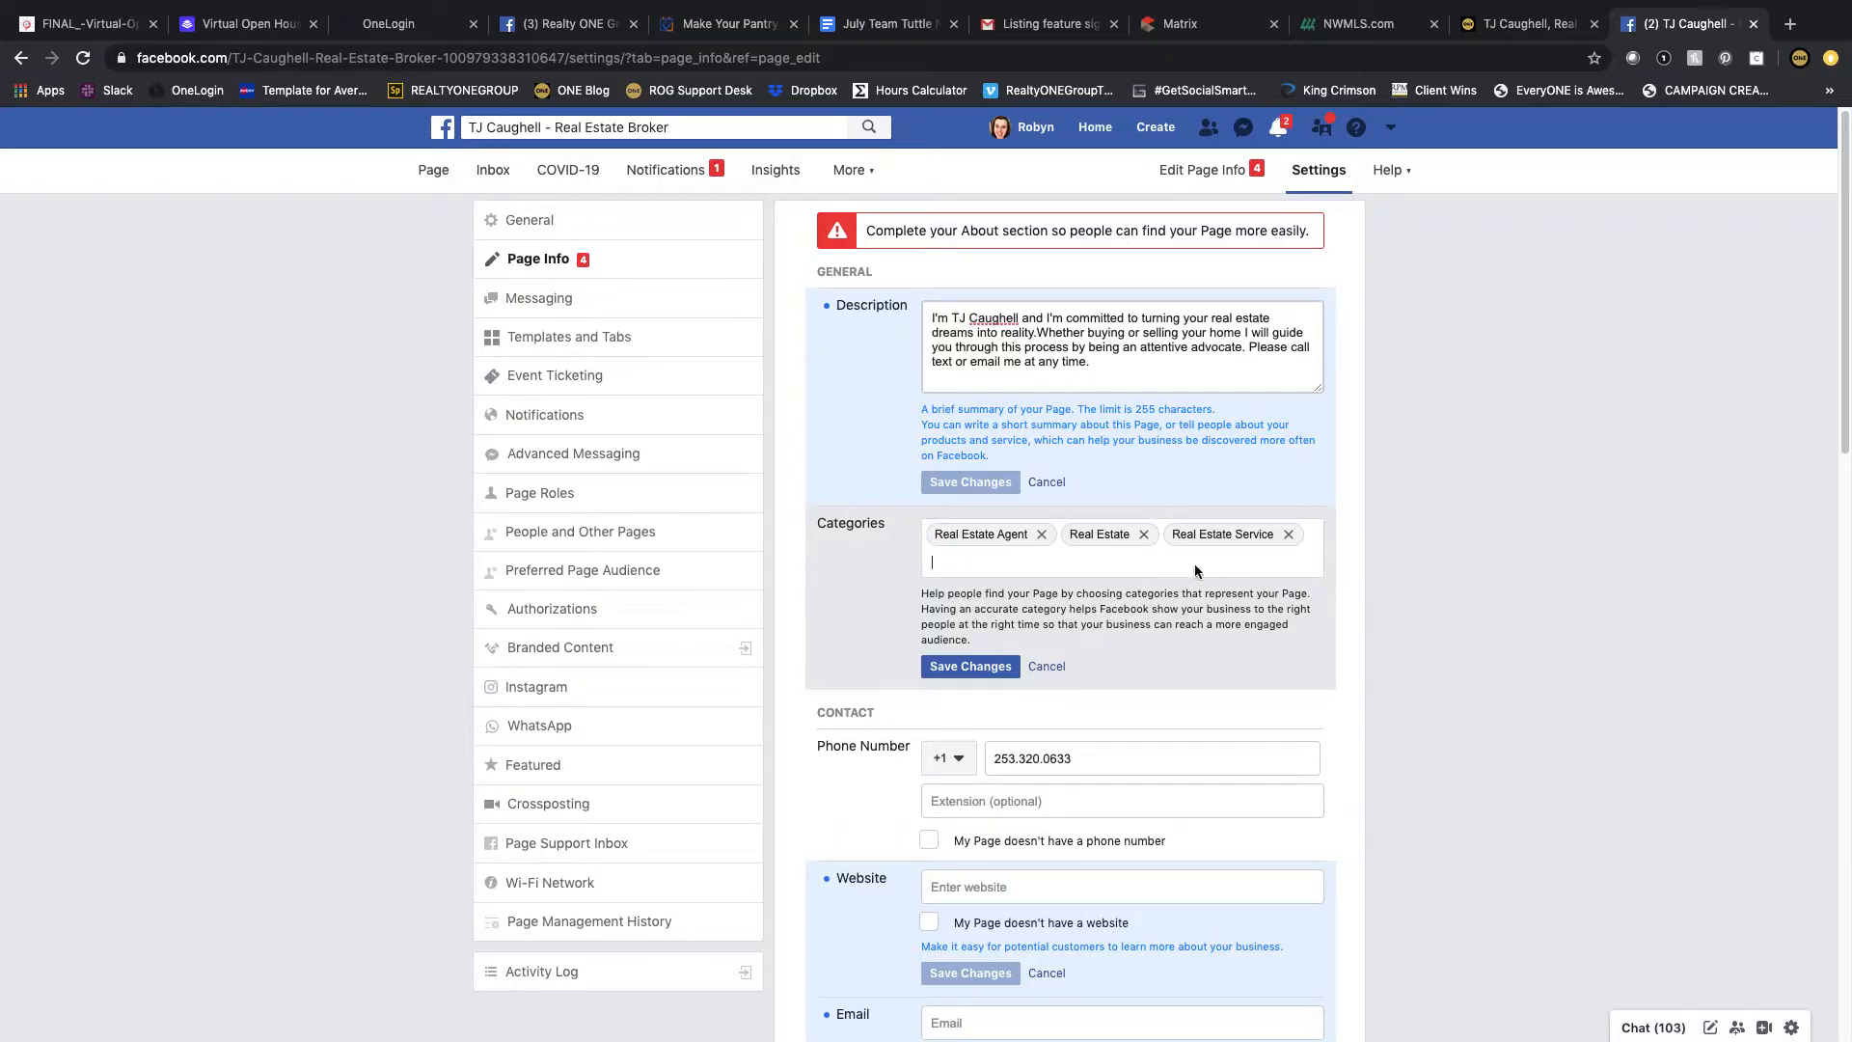
pyautogui.click(970, 666)
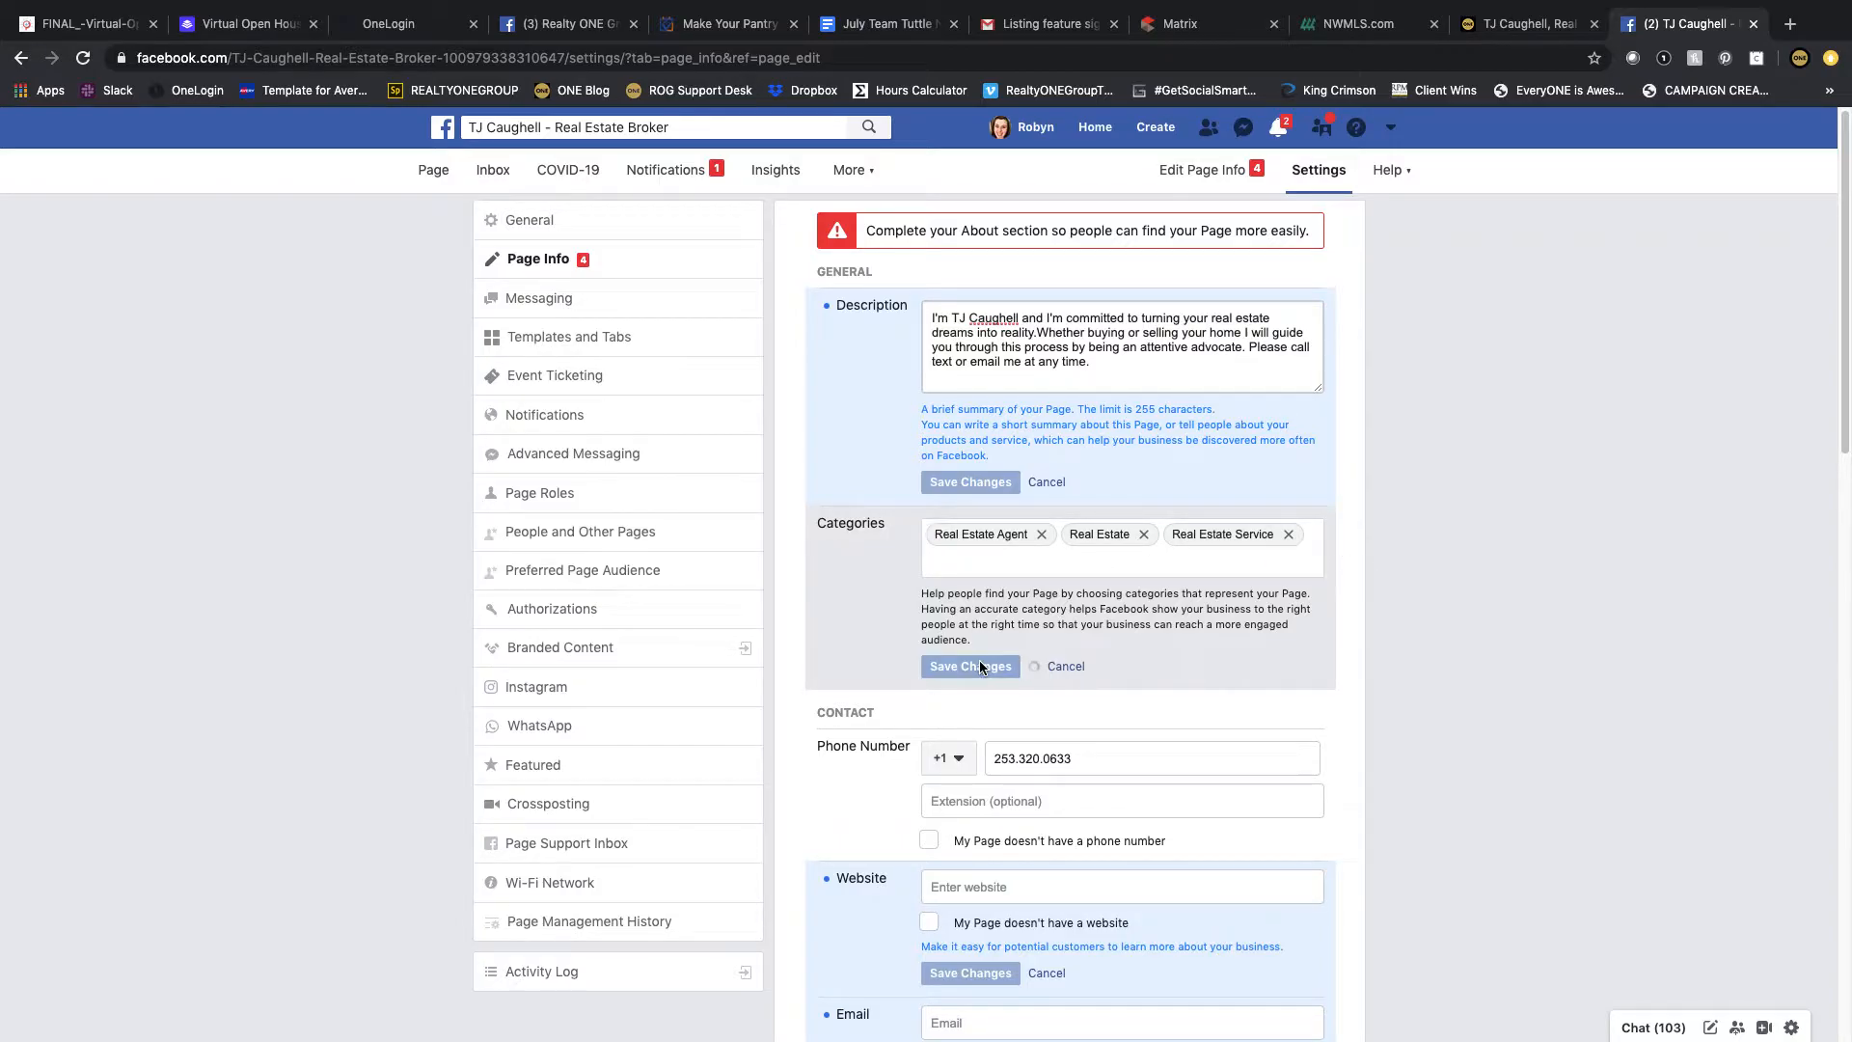
# Step: Copy the agent website's address from the browser's address bar
pyautogui.scroll(-1, 1146, 598)
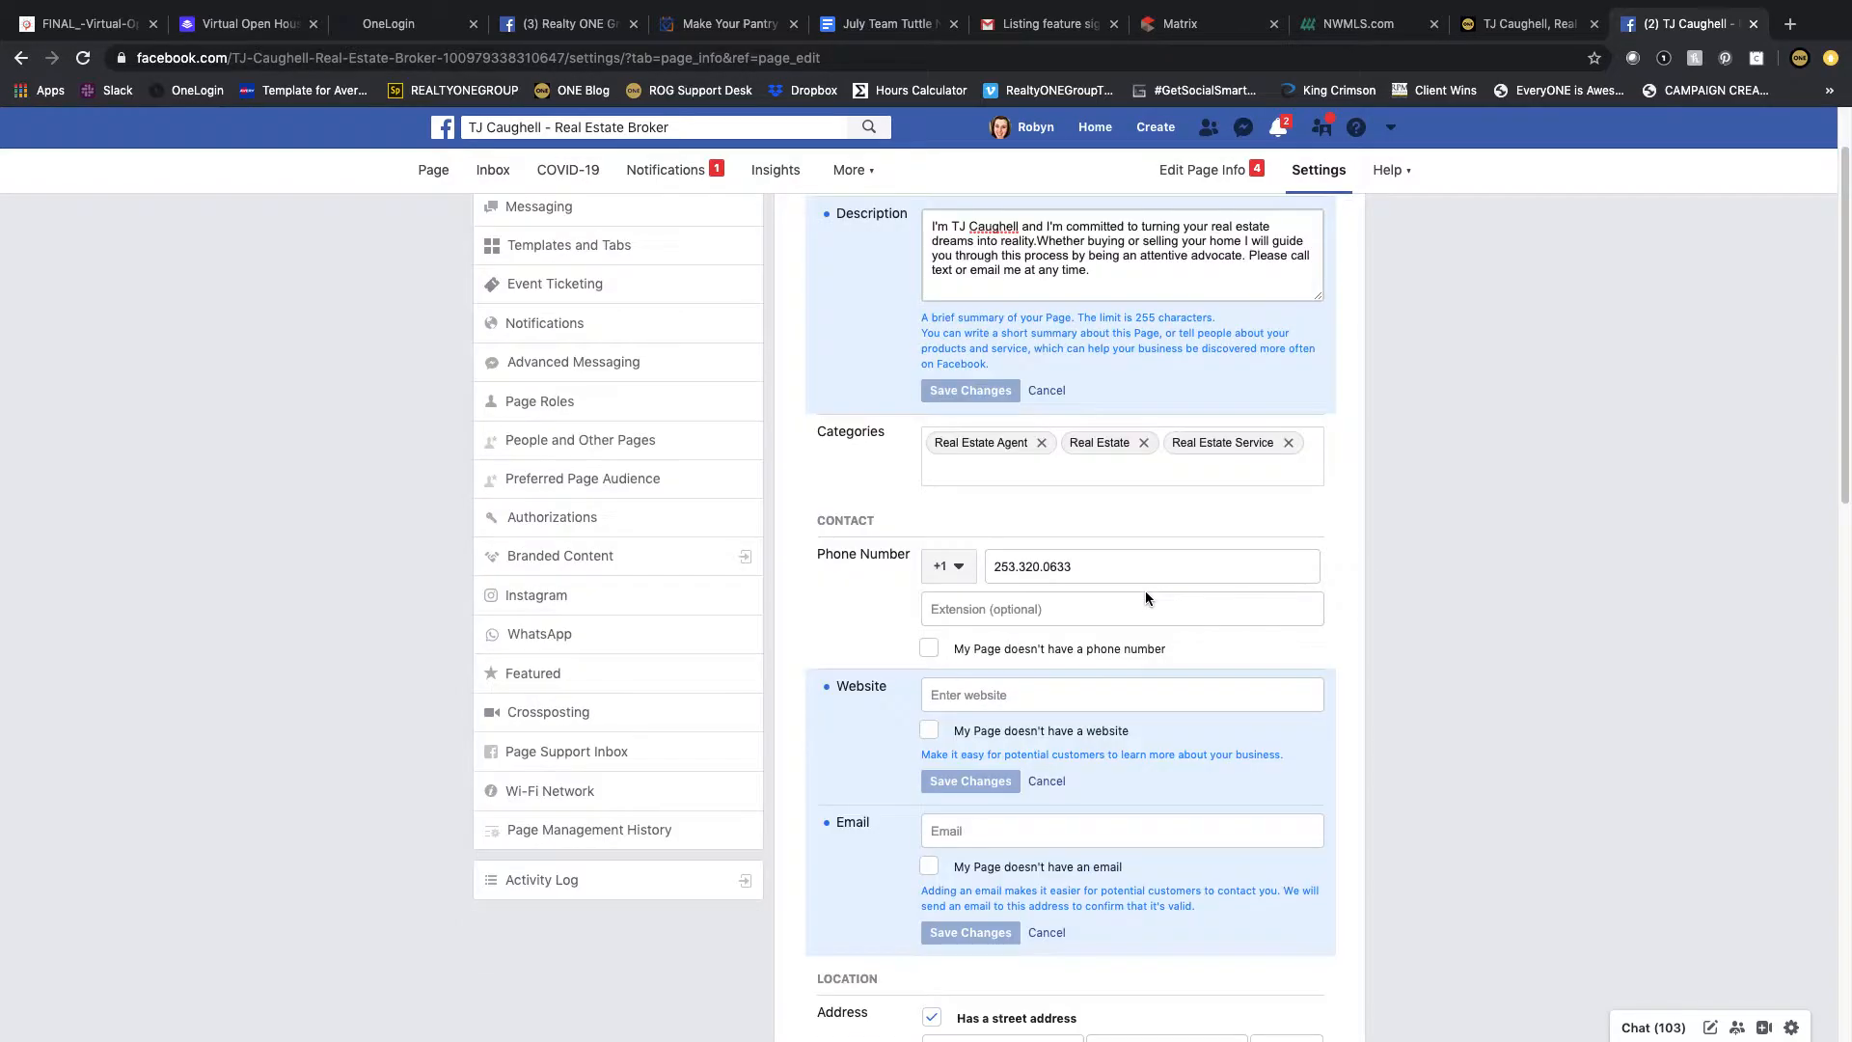
pyautogui.click(1510, 27)
pyautogui.click(466, 59)
pyautogui.rightClick(466, 60)
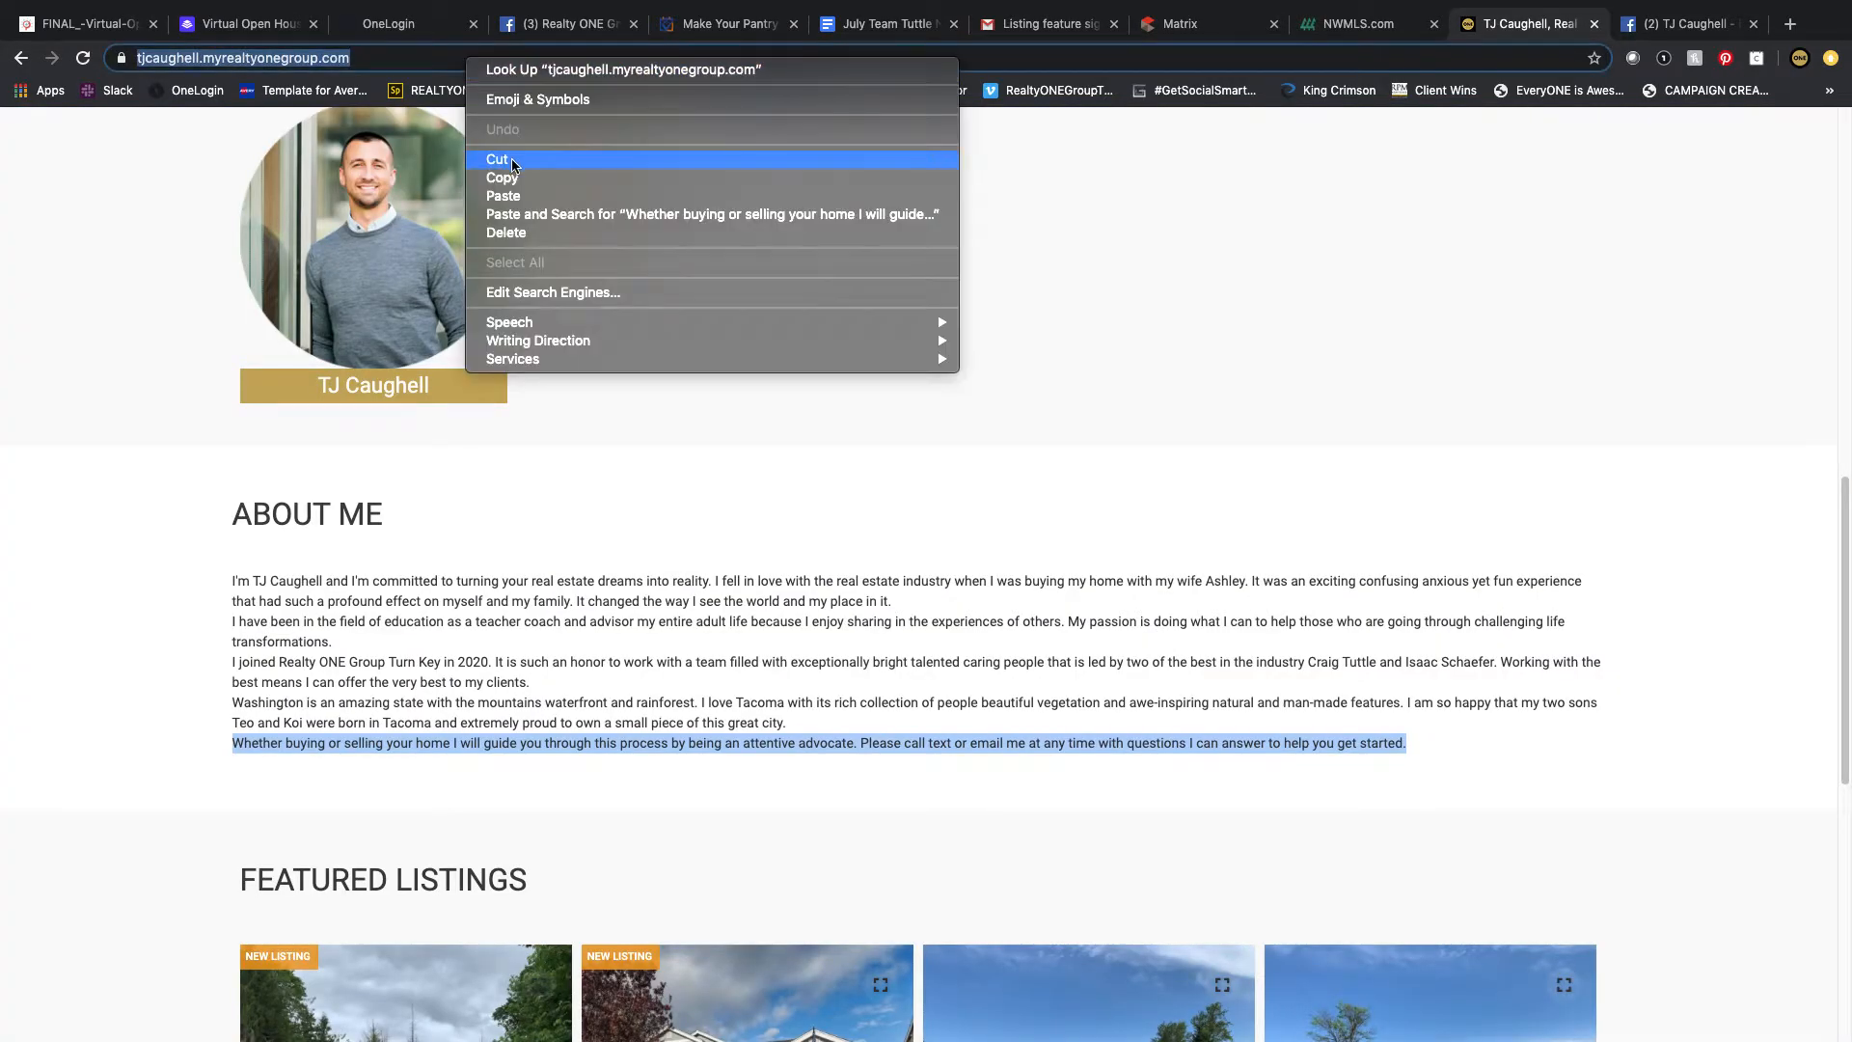
pyautogui.click(166, 249)
pyautogui.scroll(7, 170, 251)
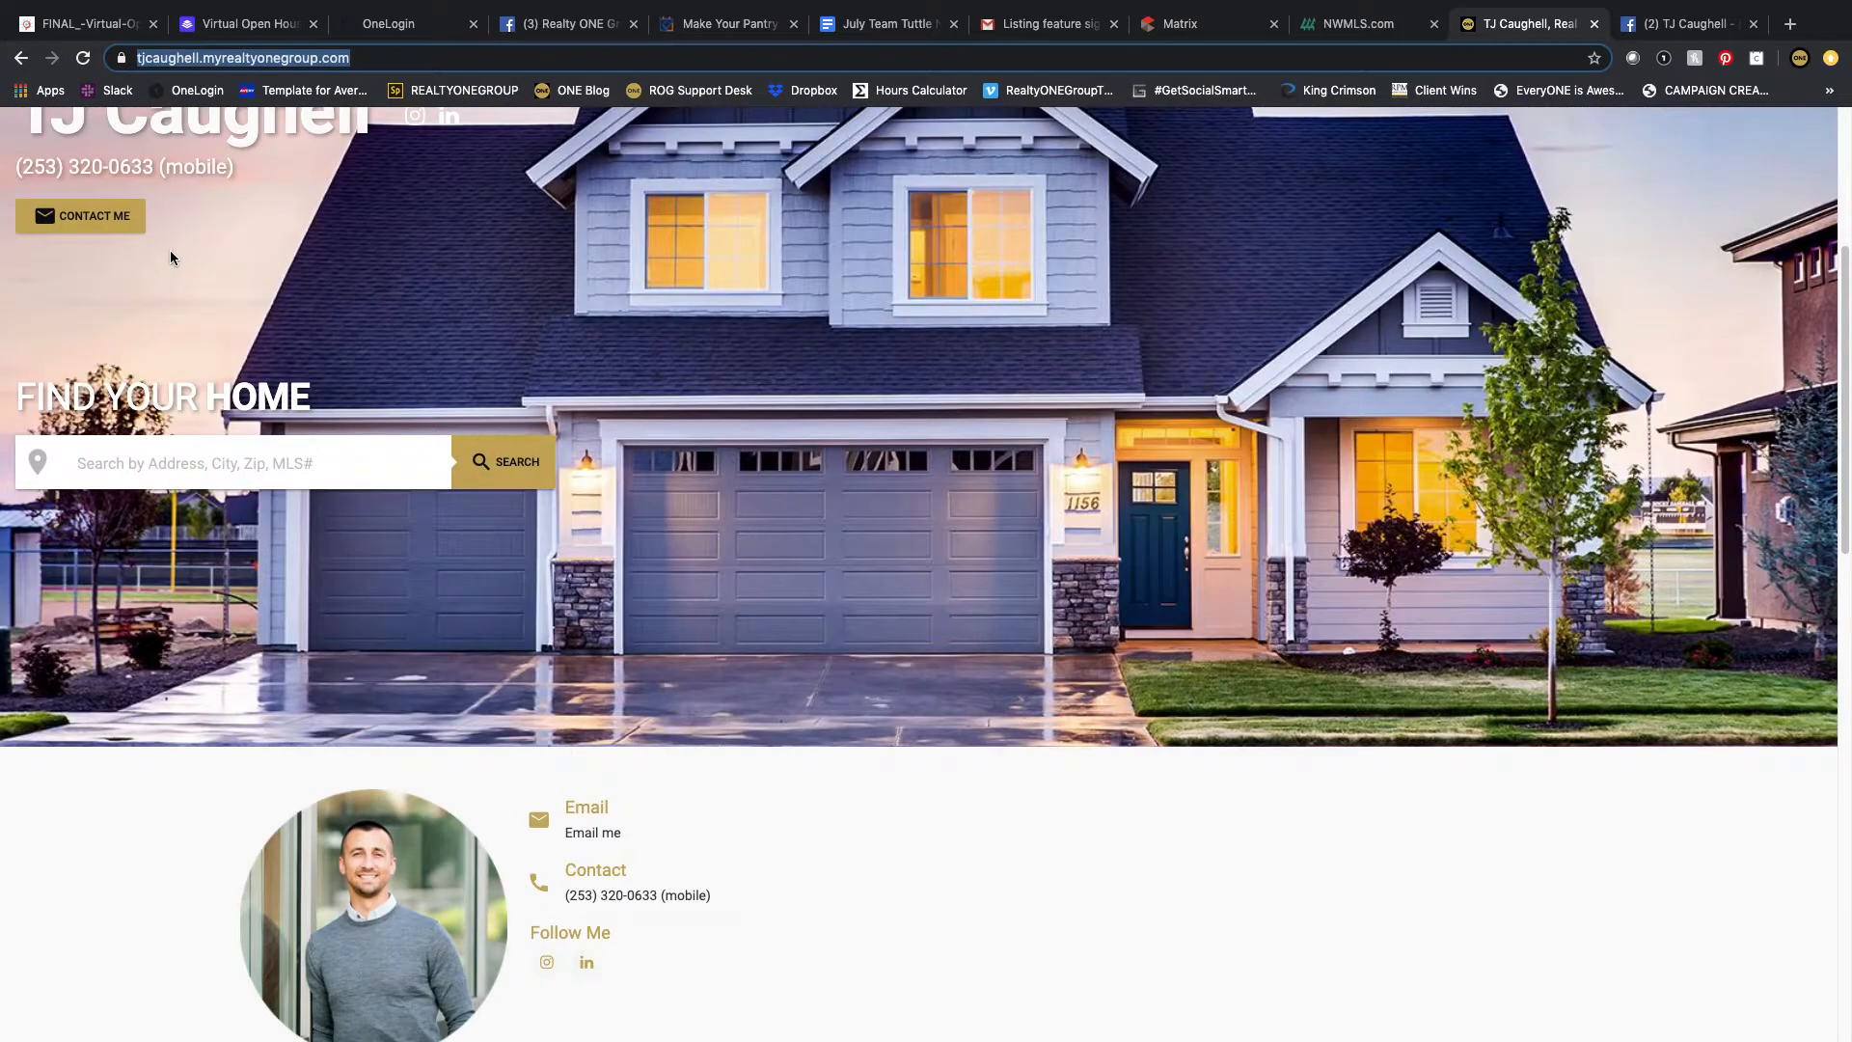
pyautogui.scroll(4, 170, 251)
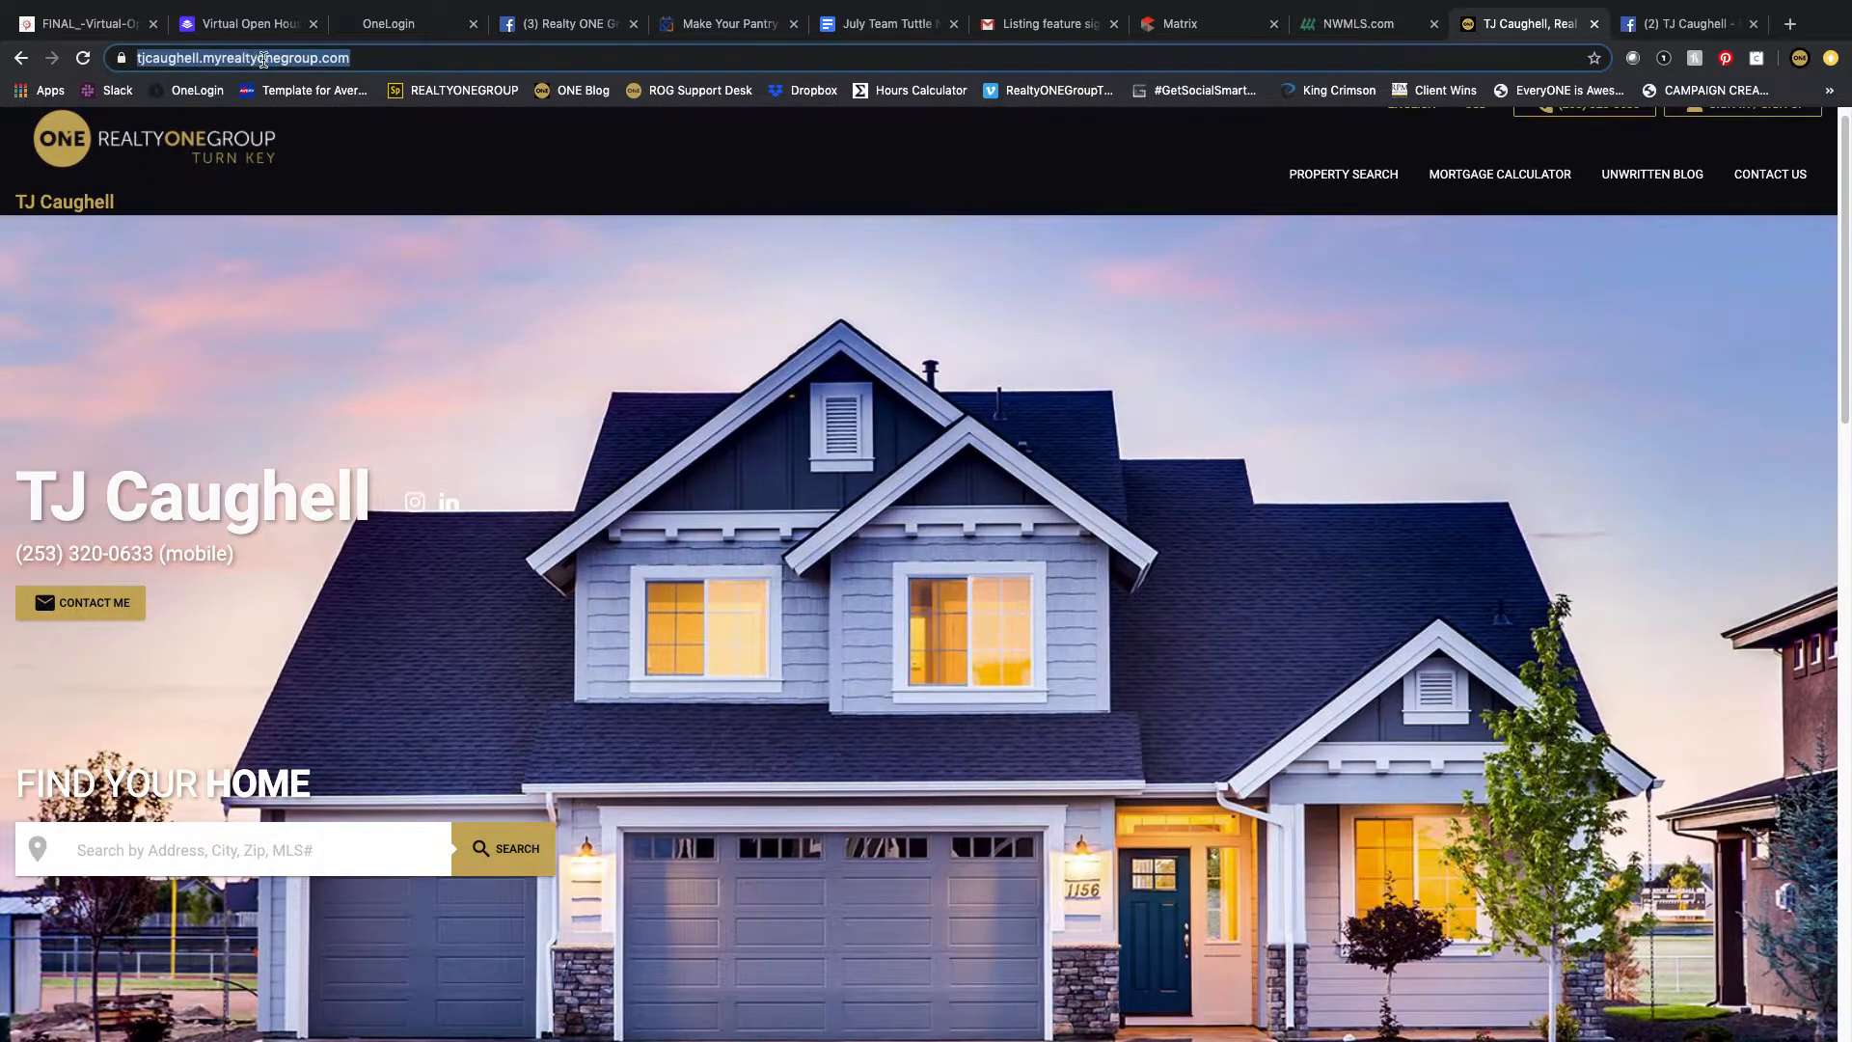
pyautogui.write('rog')
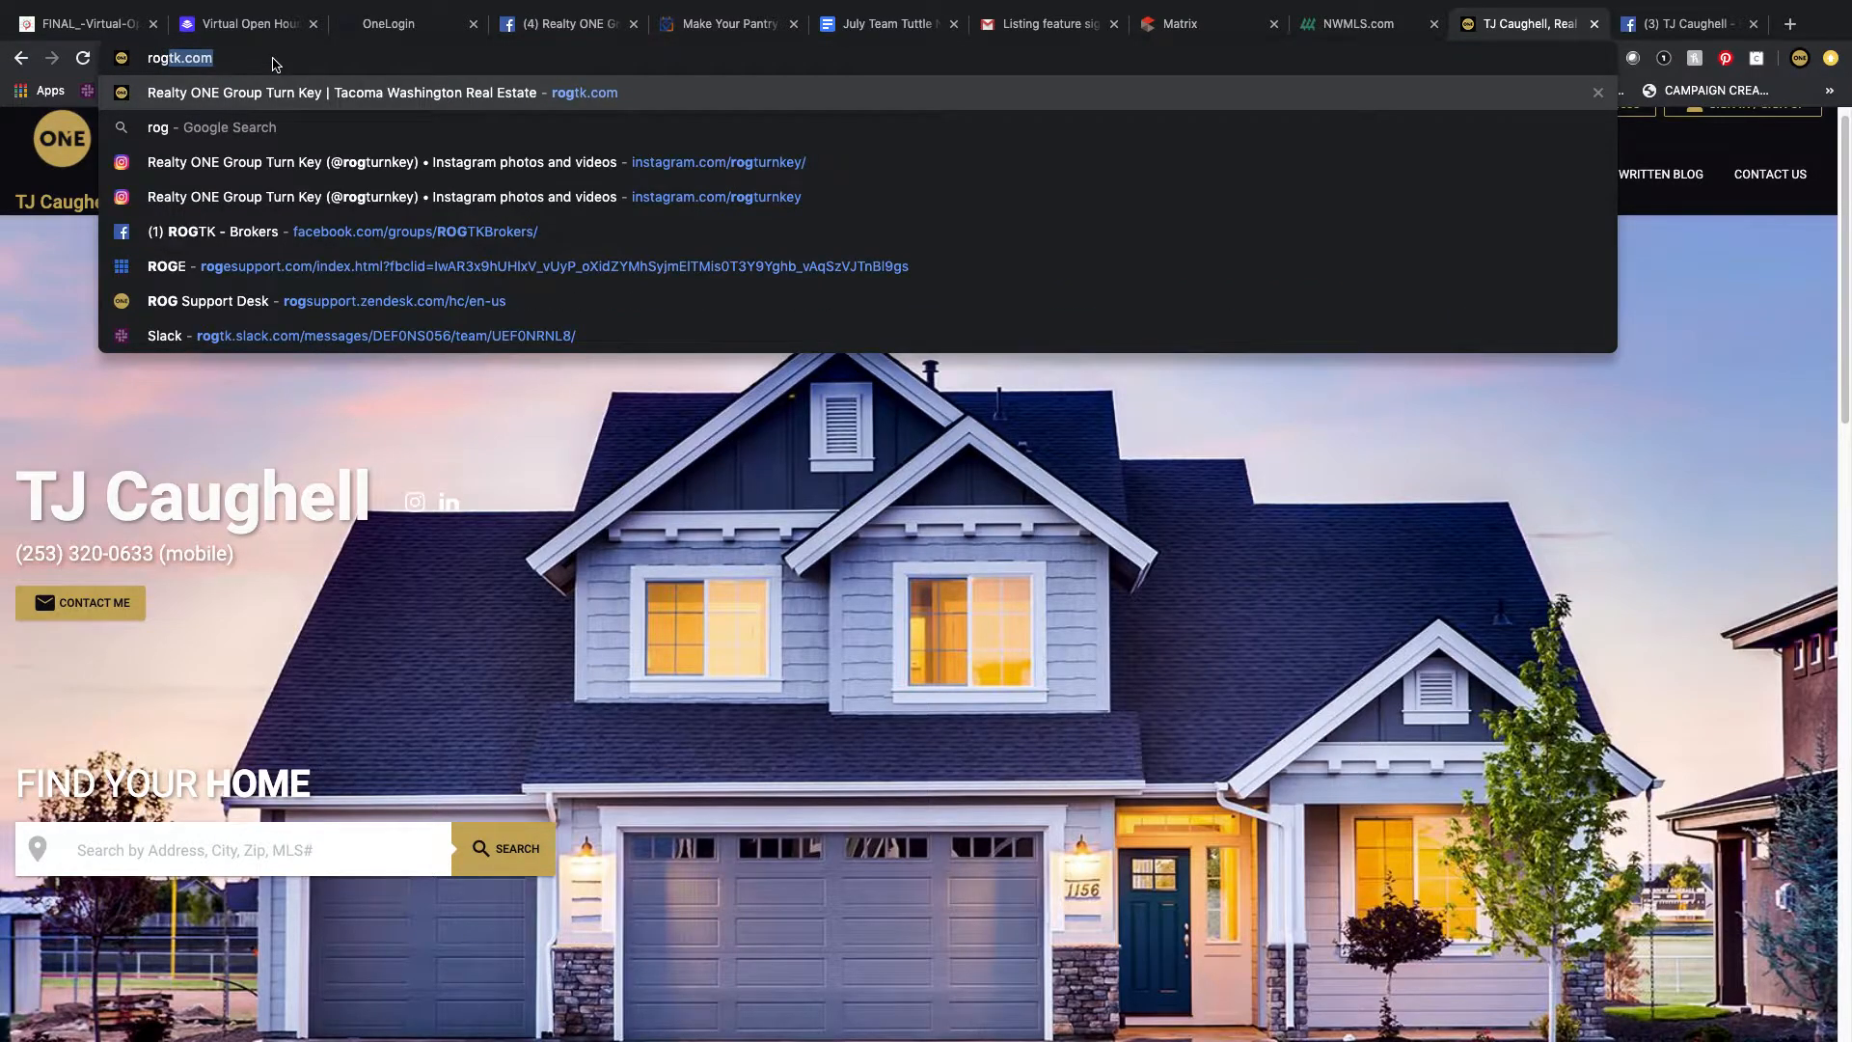
pyautogui.press('Return')
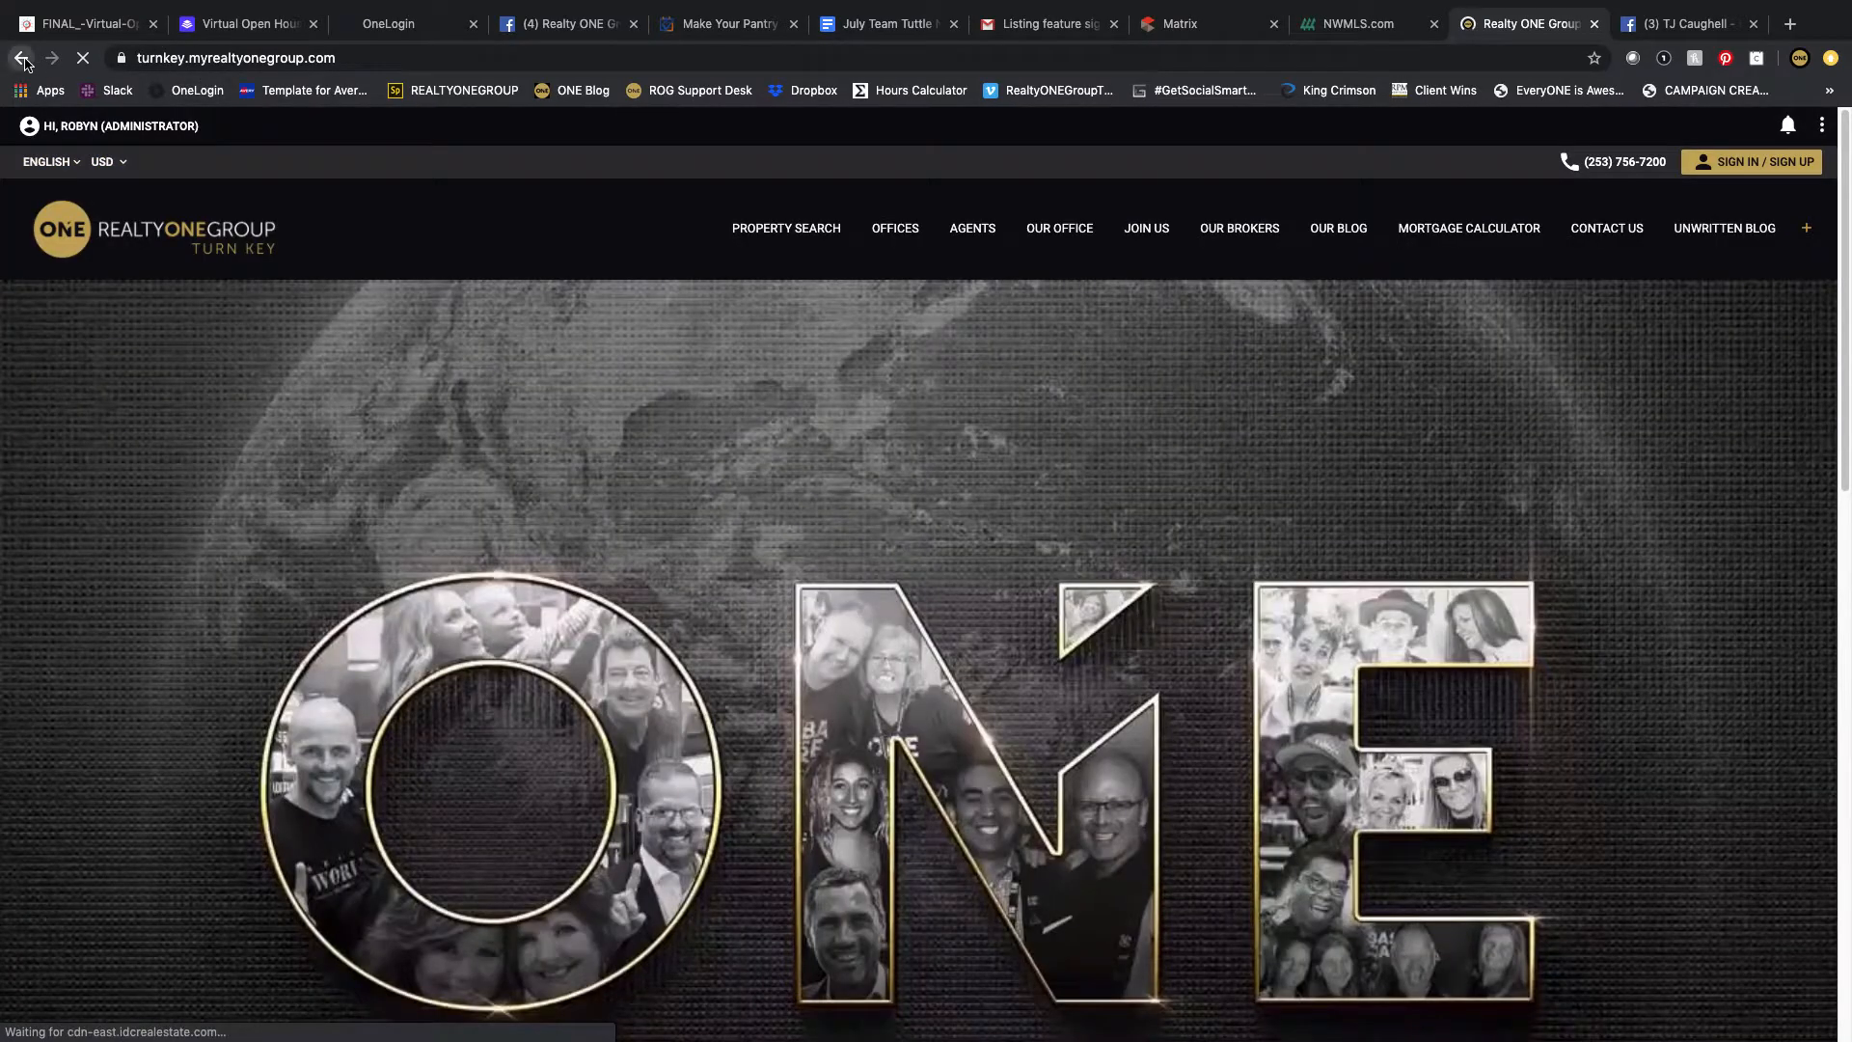
pyautogui.click(20, 58)
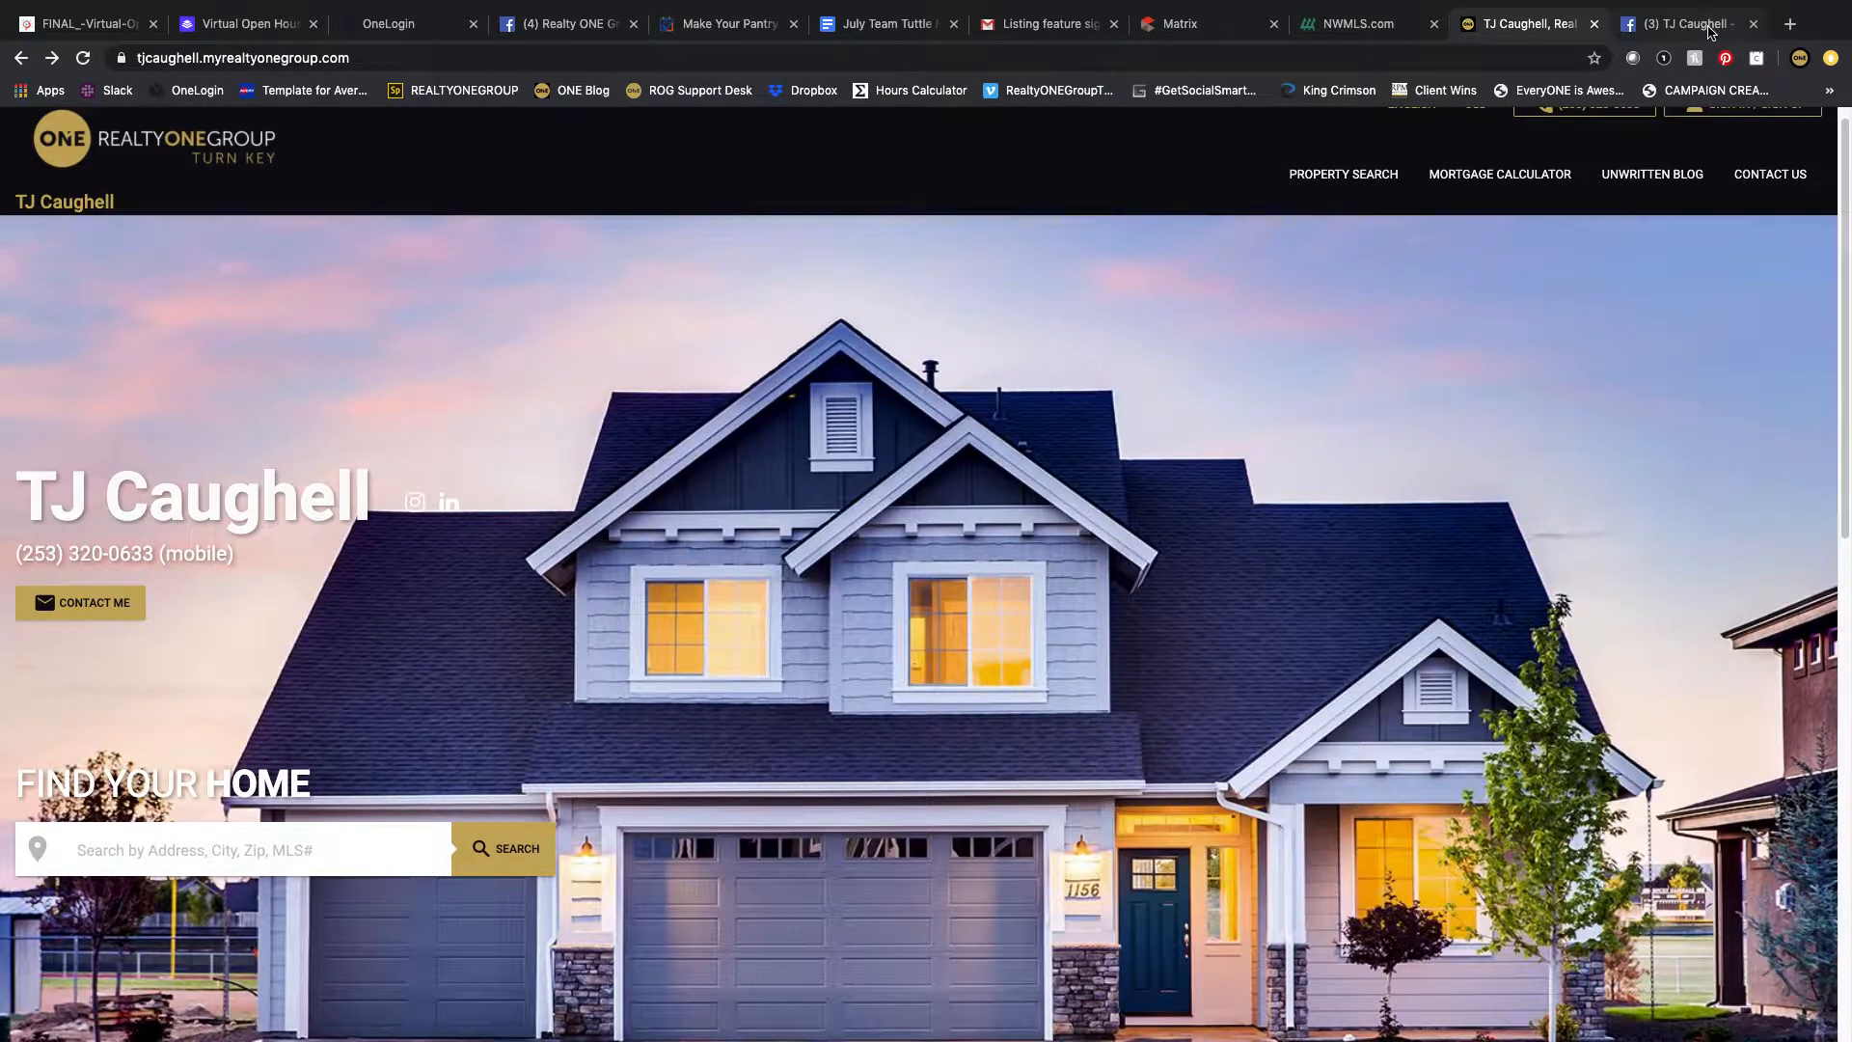
# Step: Paste the agent's website URL into the Page's Website field
pyautogui.click(1709, 32)
pyautogui.rightClick(1015, 694)
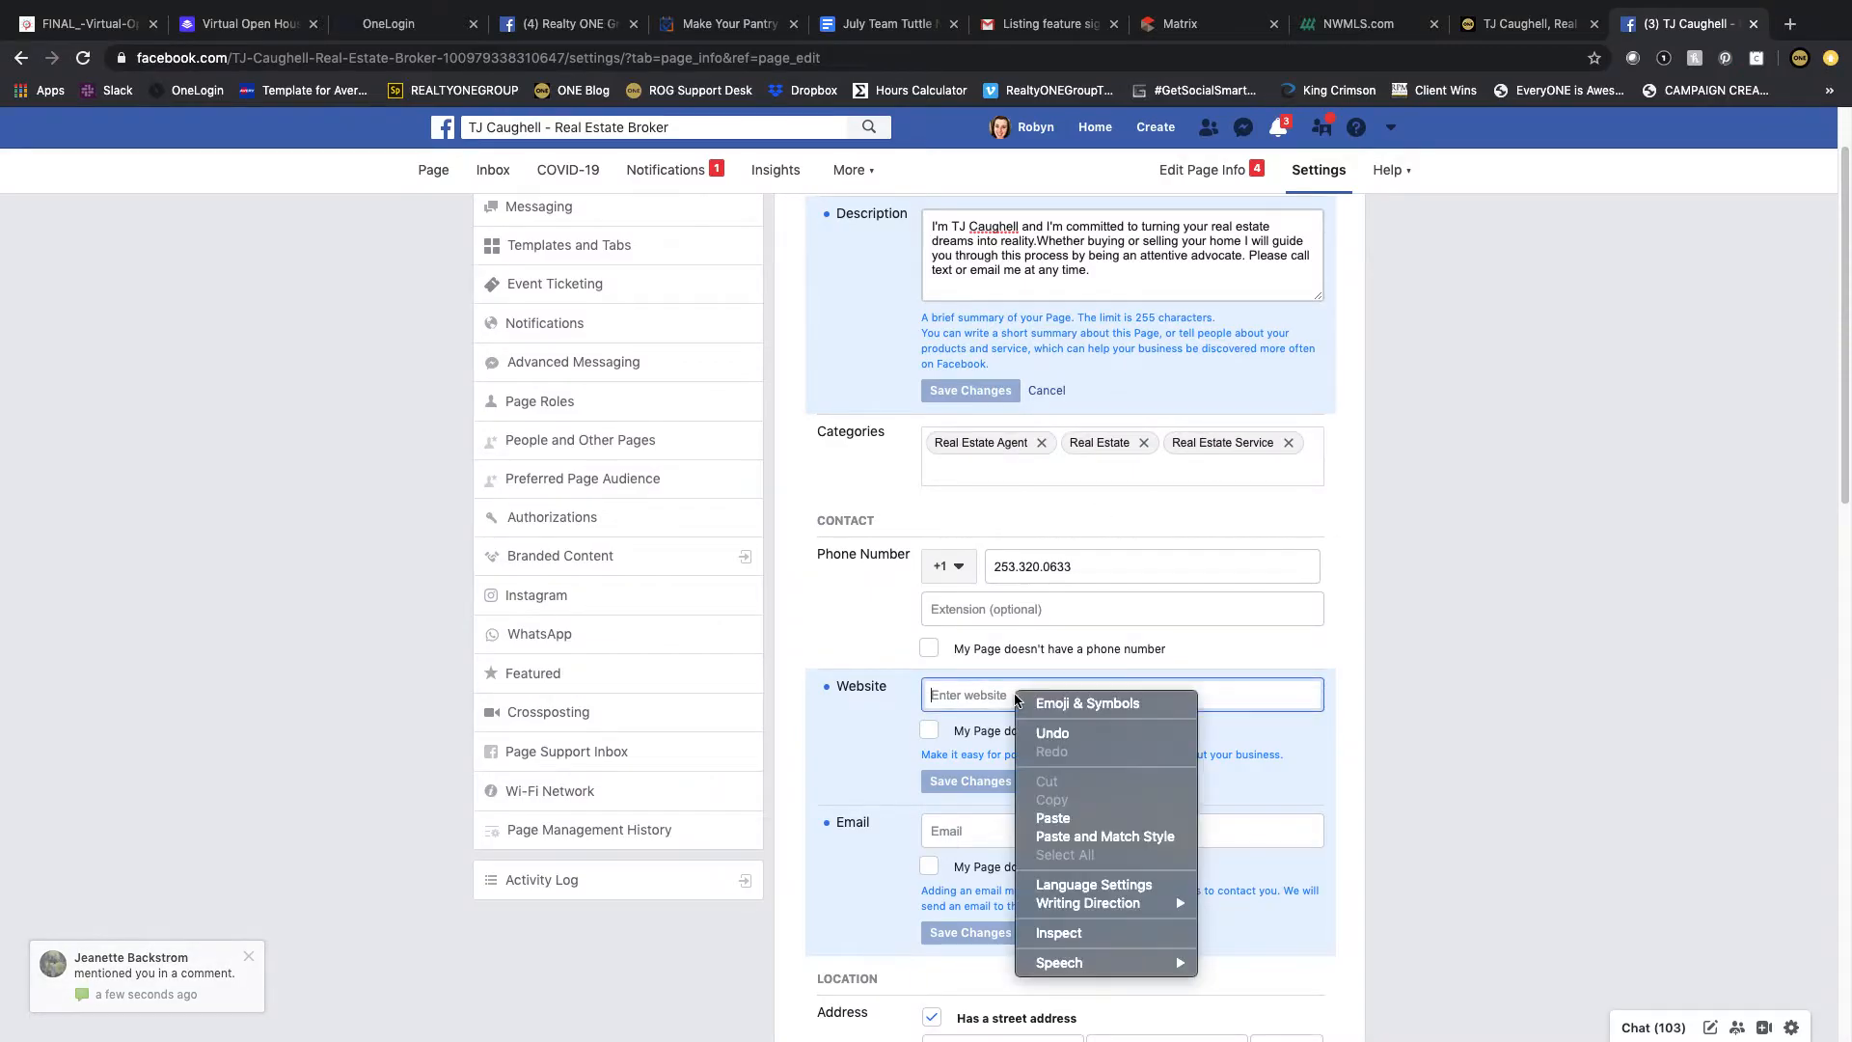
pyautogui.click(1061, 835)
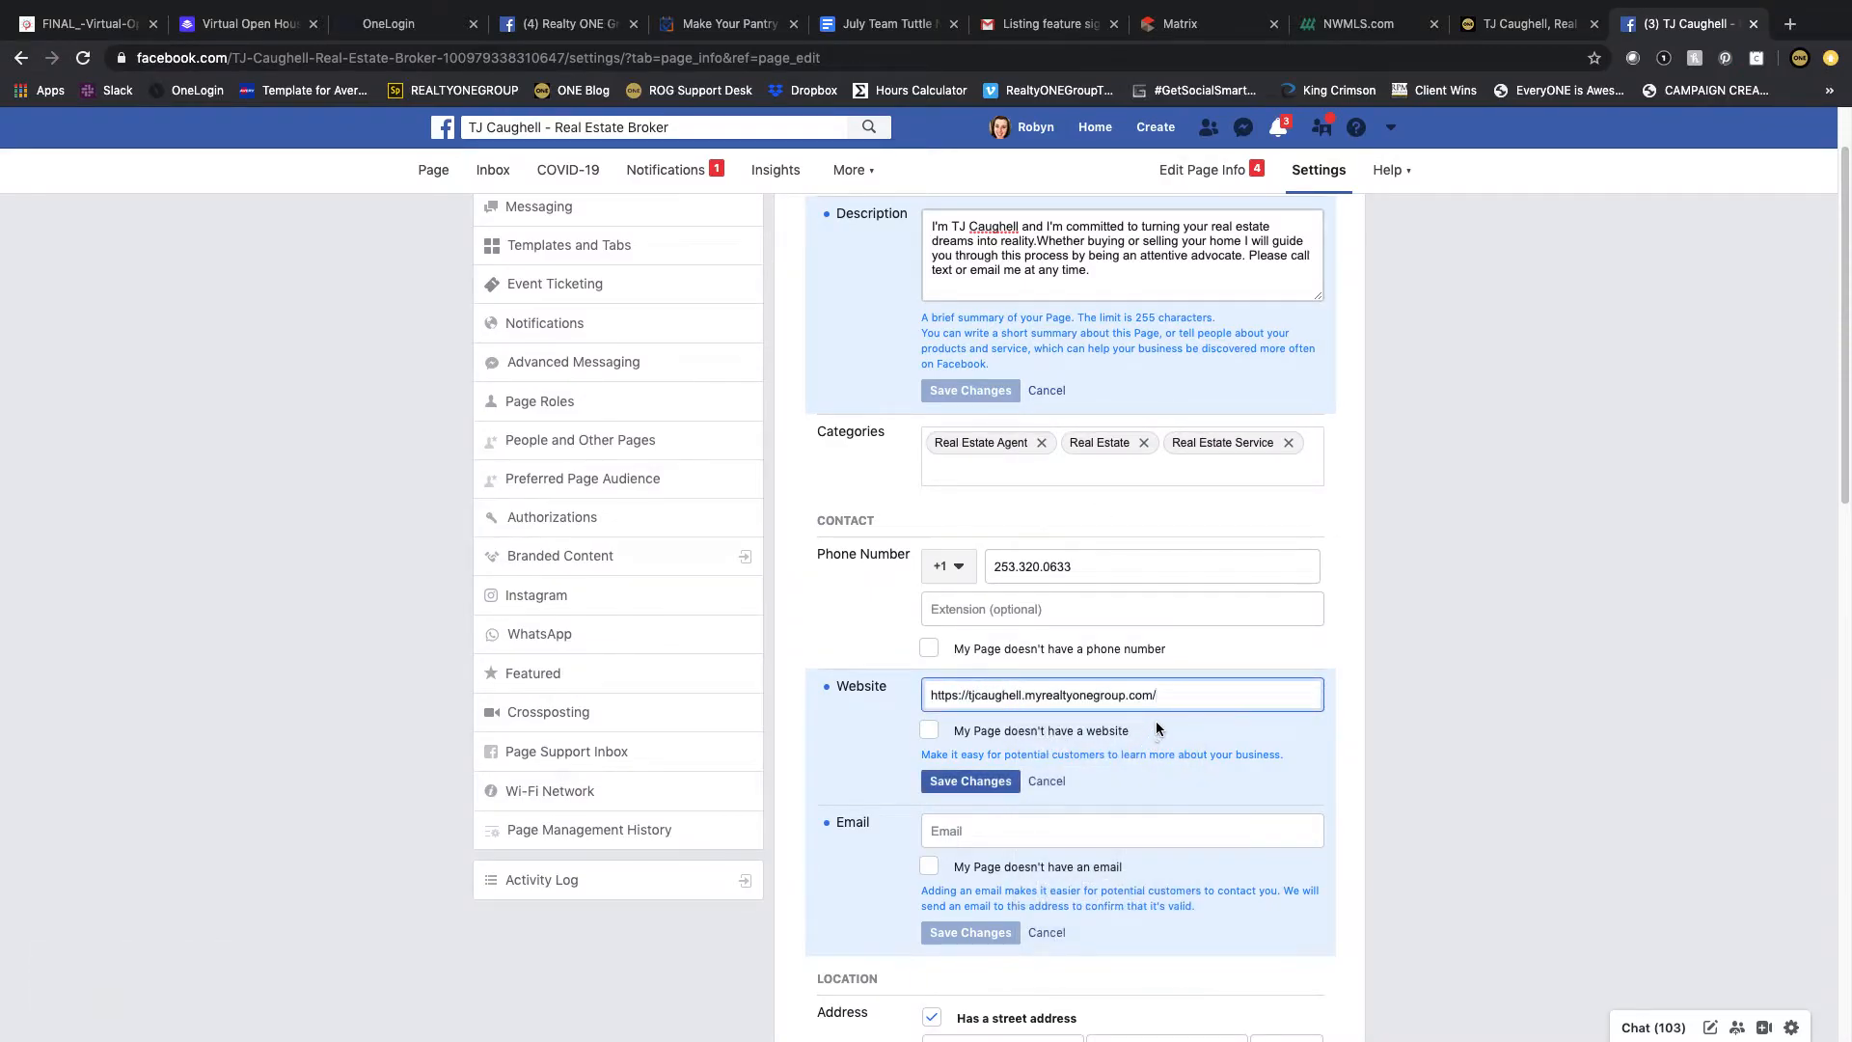
# Step: Enter the agent's e-mail address in the Email field and save both the Website and Email entries
pyautogui.scroll(-1, 1163, 711)
pyautogui.click(1002, 789)
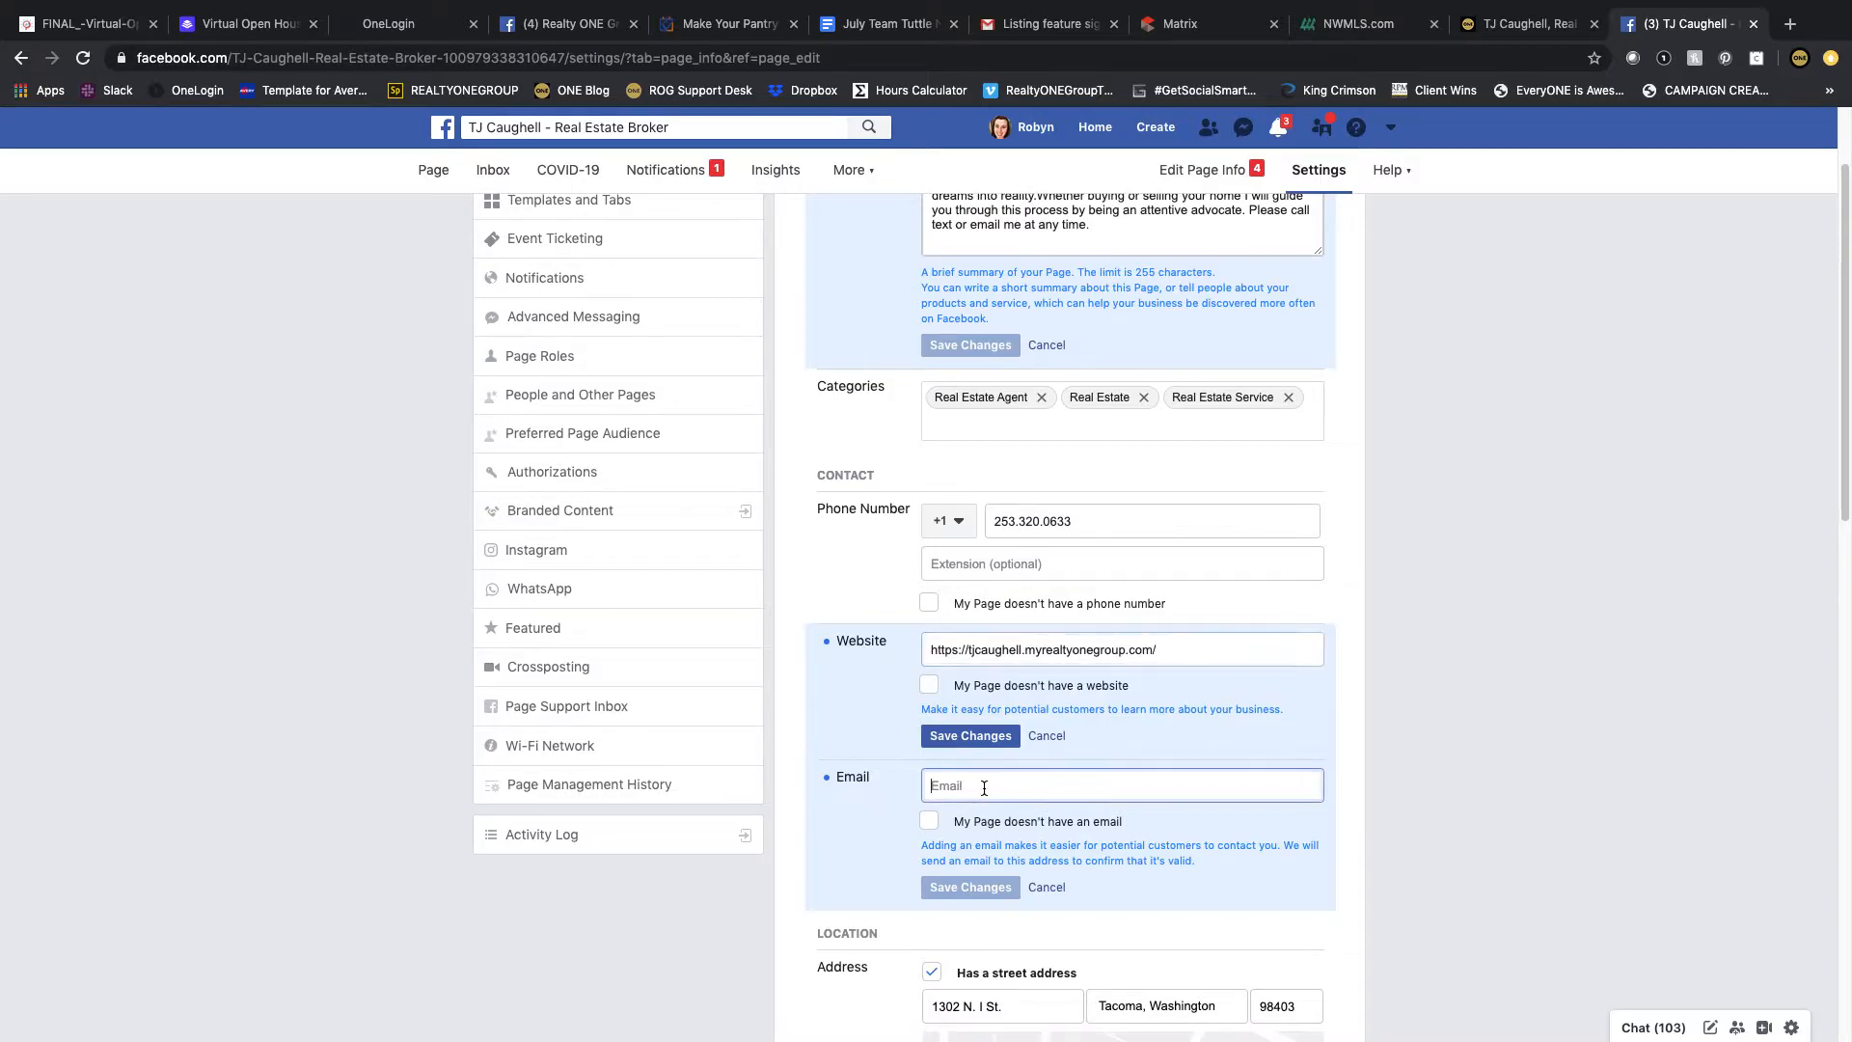
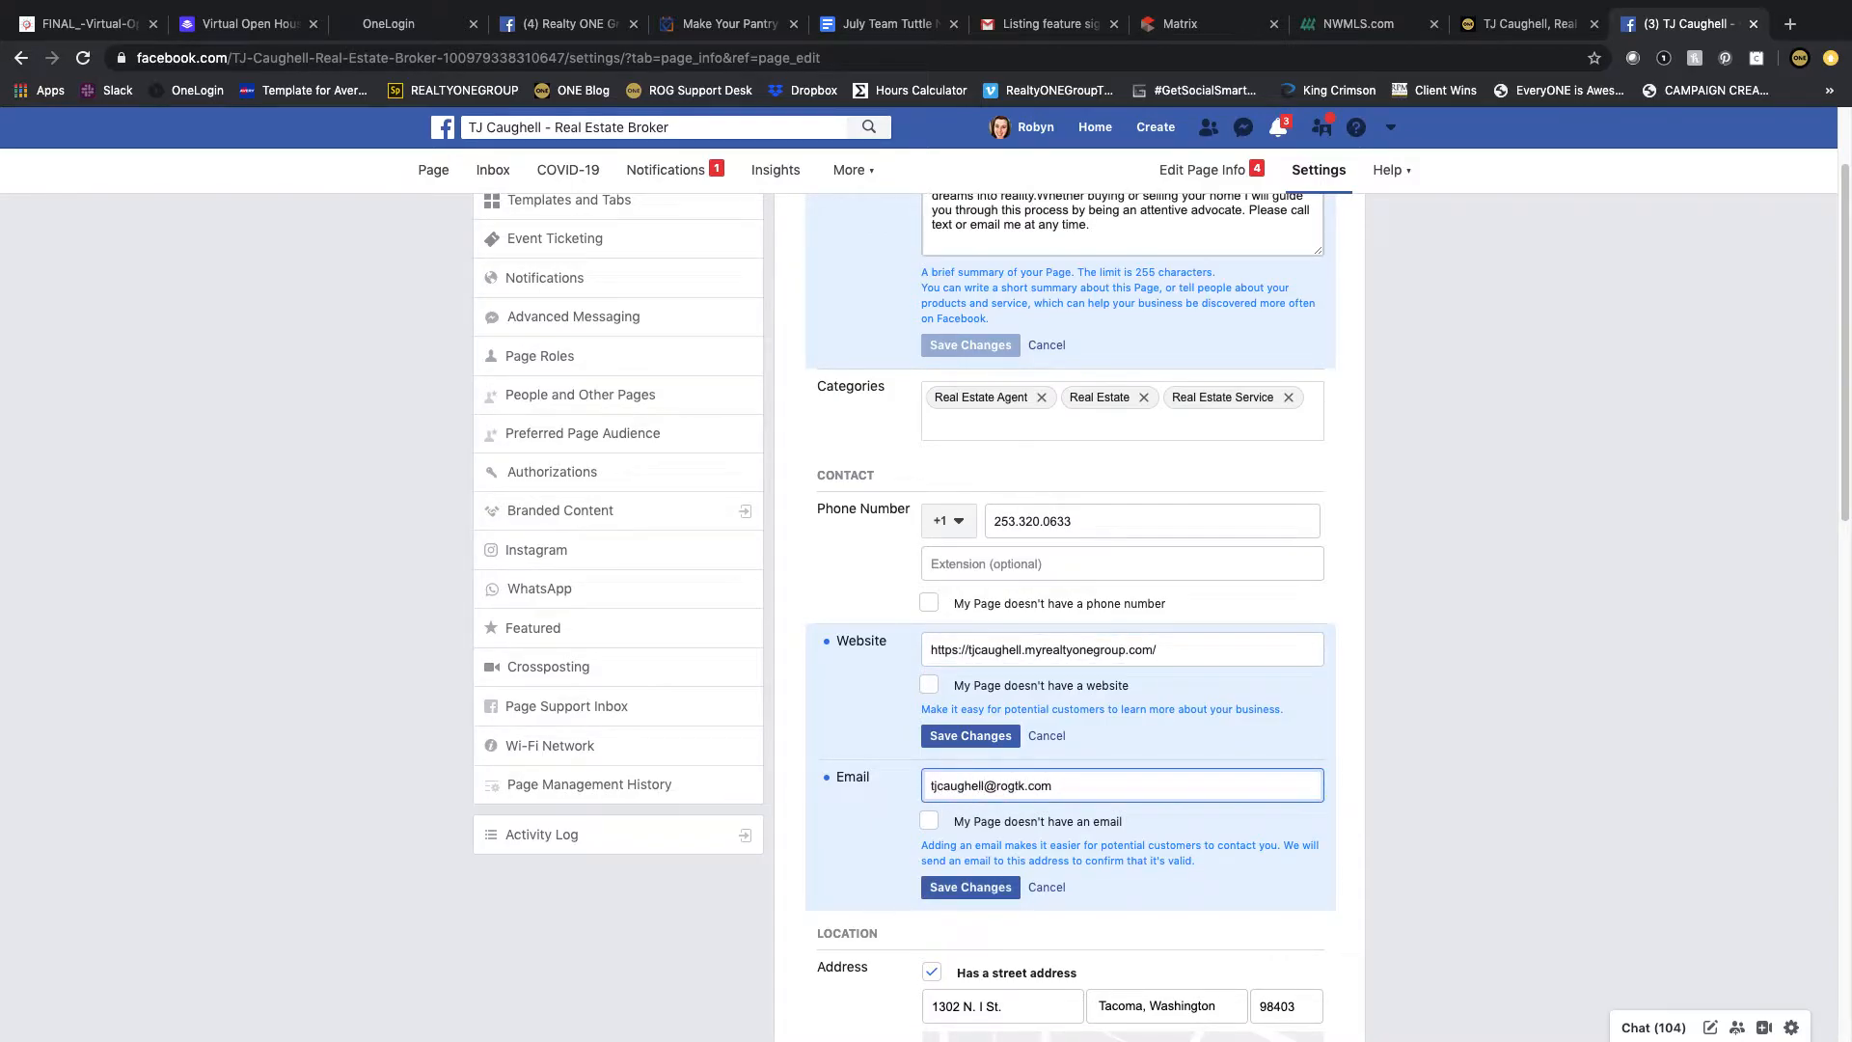
pyautogui.click(964, 737)
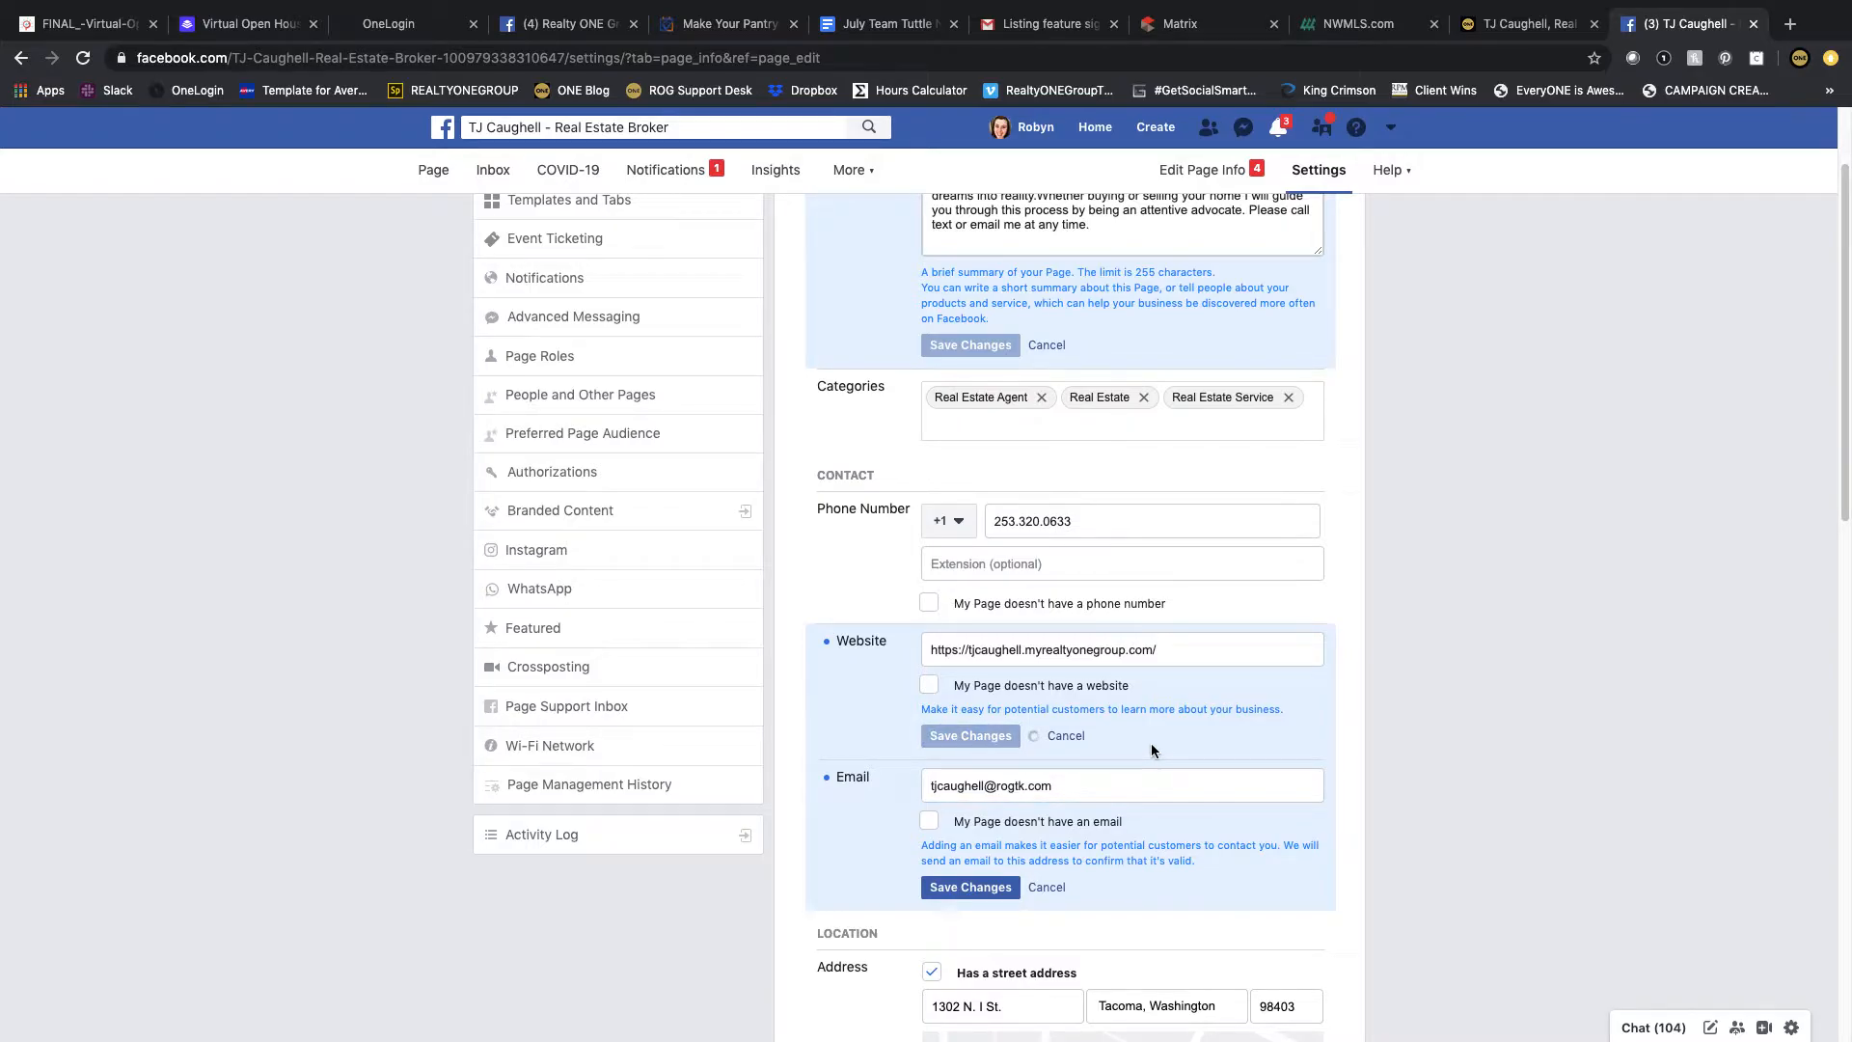
pyautogui.click(970, 887)
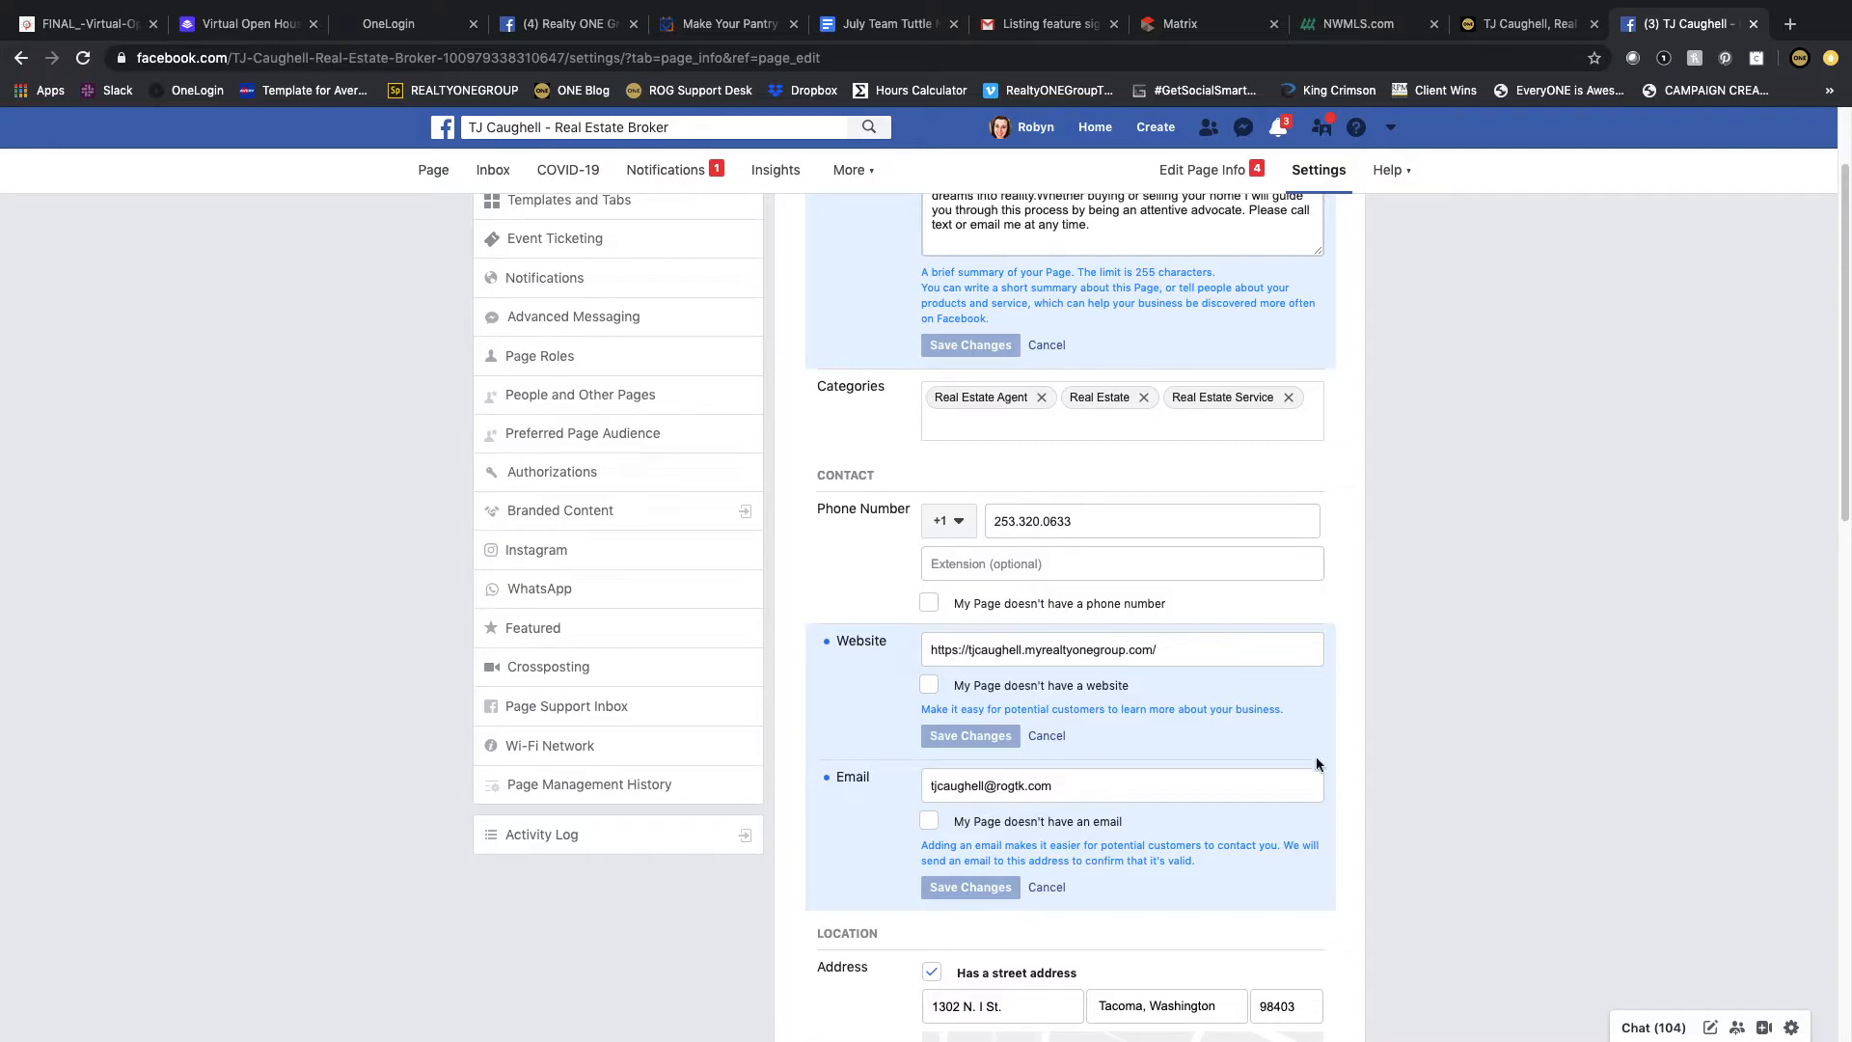
# Step: Add Pierce County, Washington as the first Service Area entry
pyautogui.scroll(-2, 1205, 699)
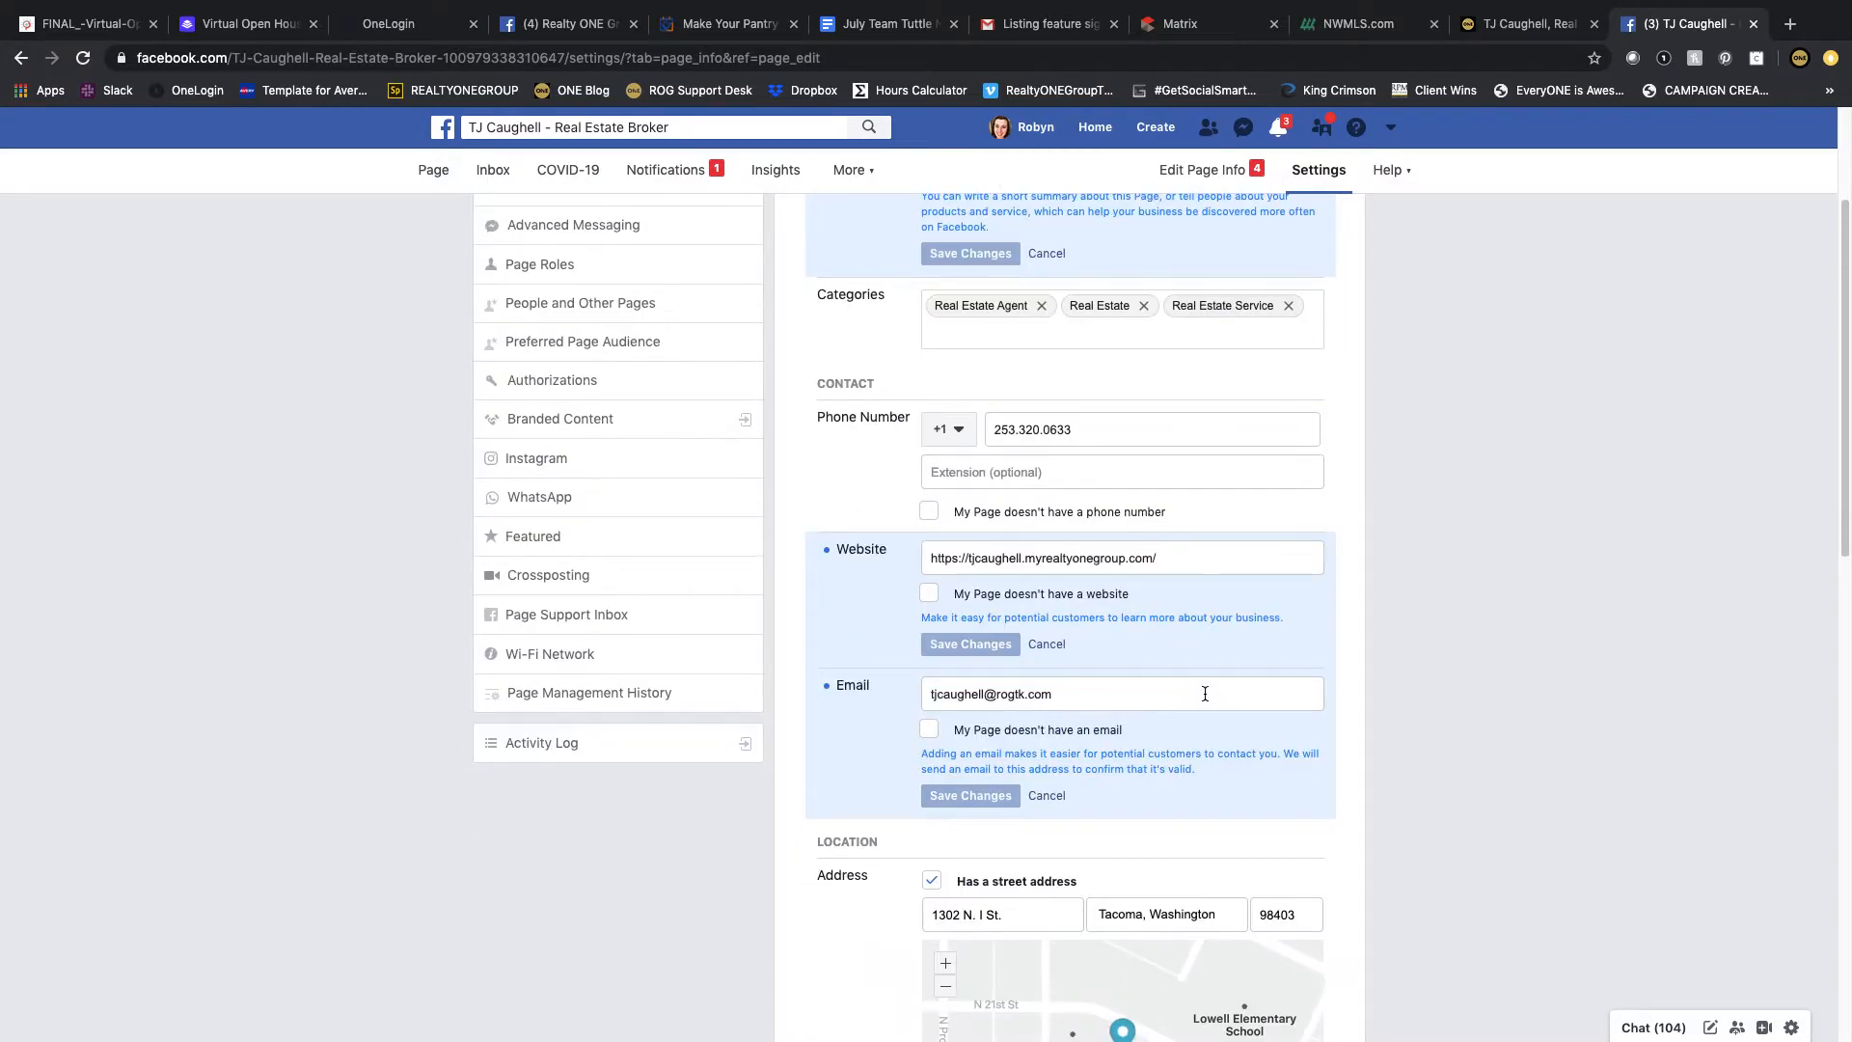
pyautogui.scroll(-6, 1207, 690)
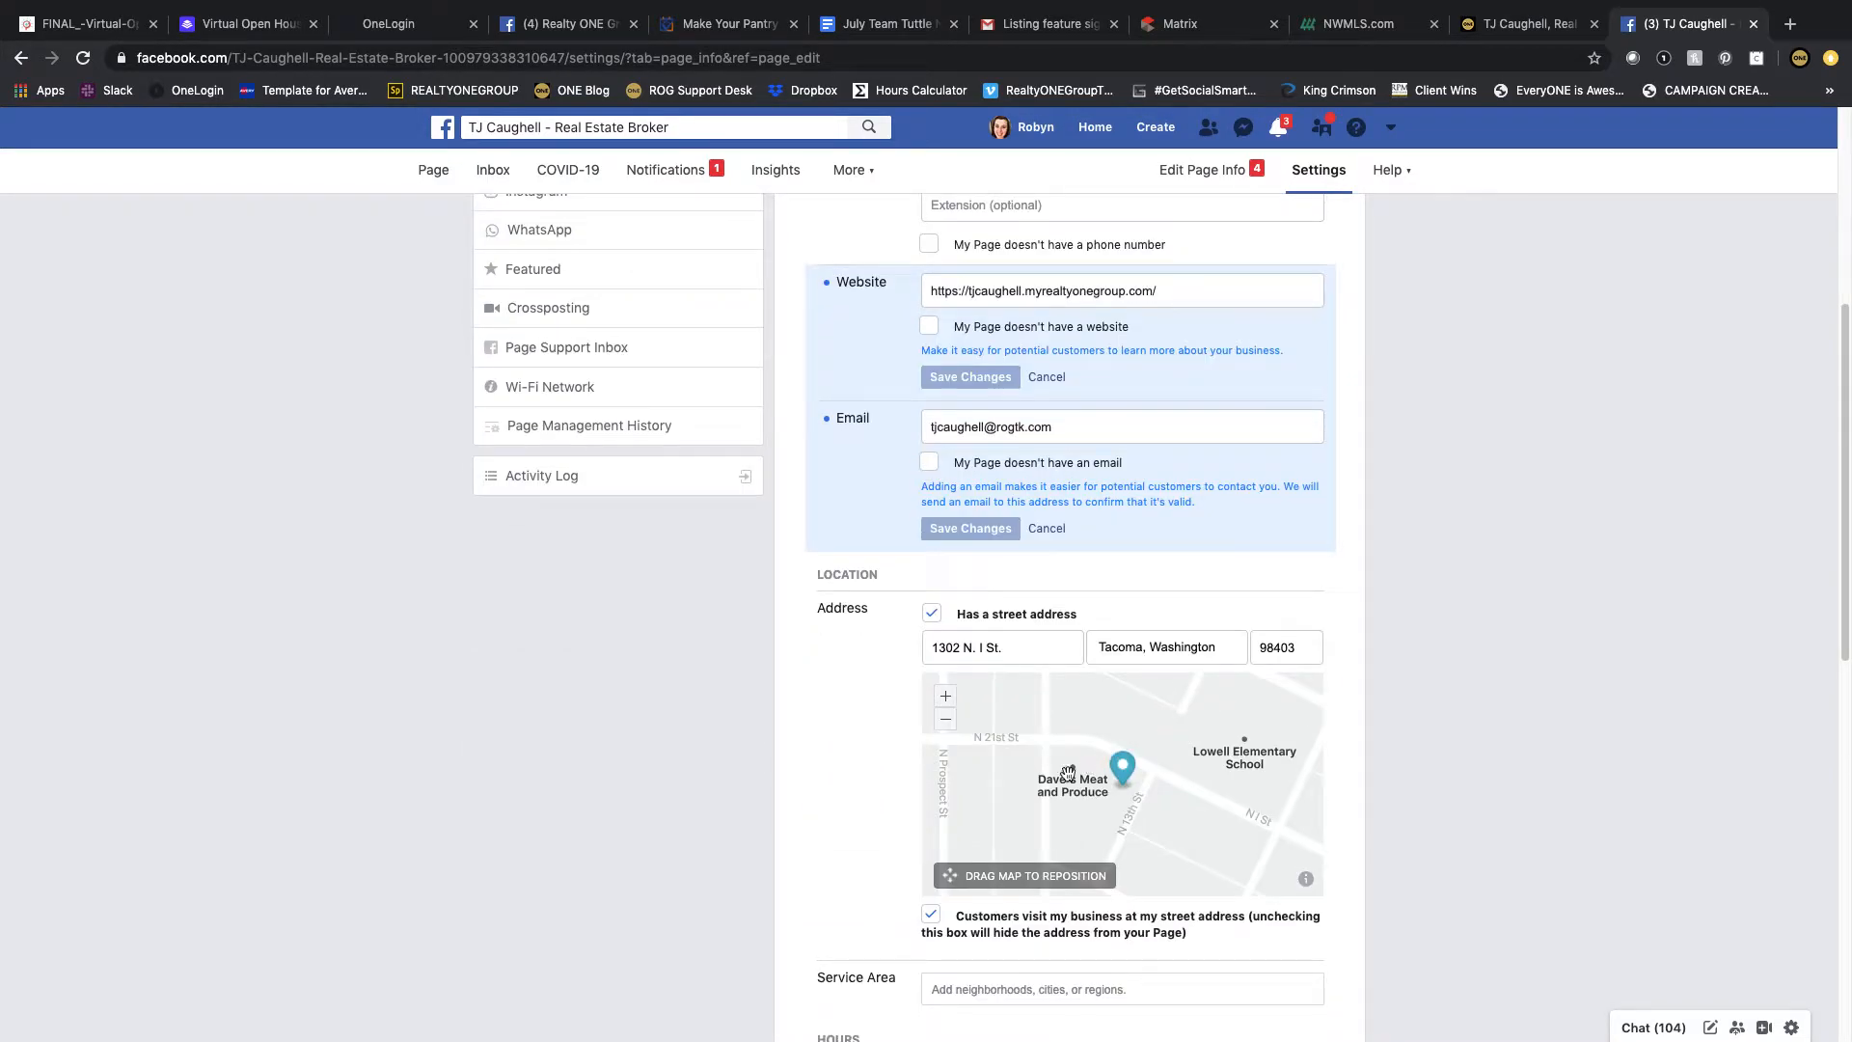
pyautogui.scroll(-4, 816, 750)
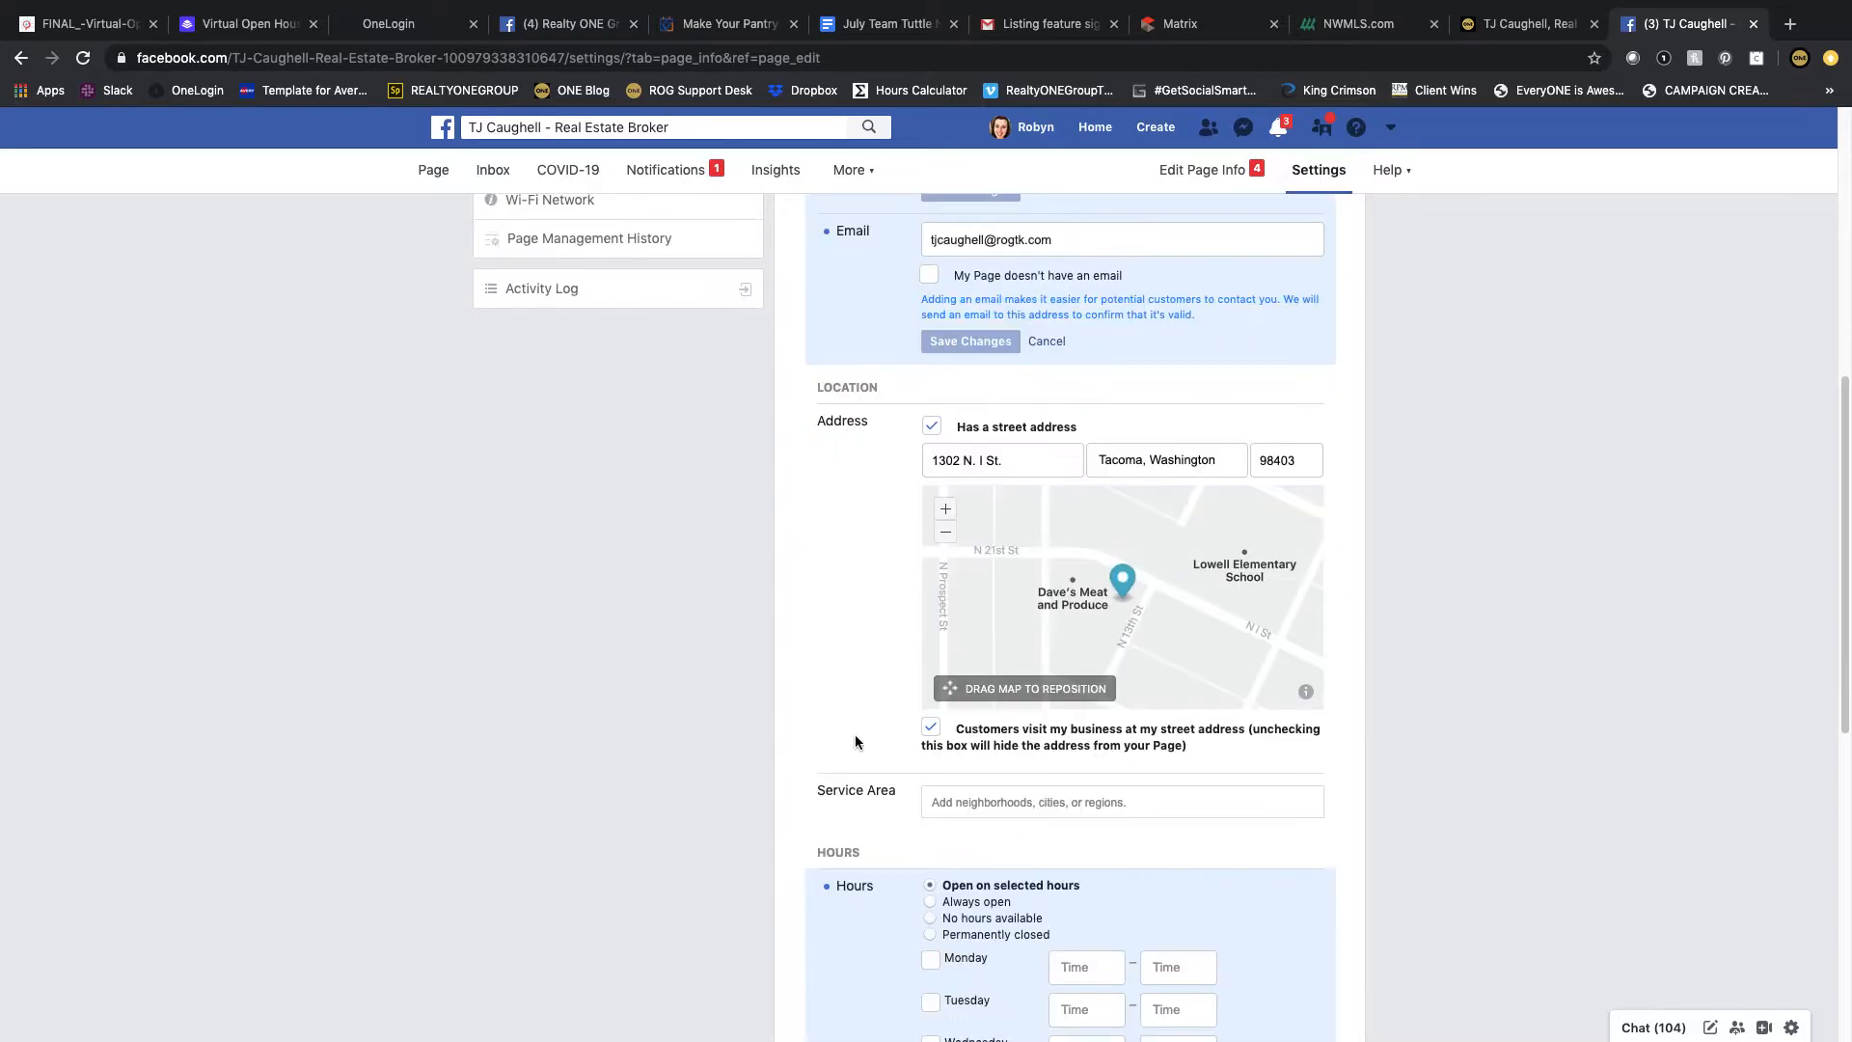
pyautogui.click(979, 786)
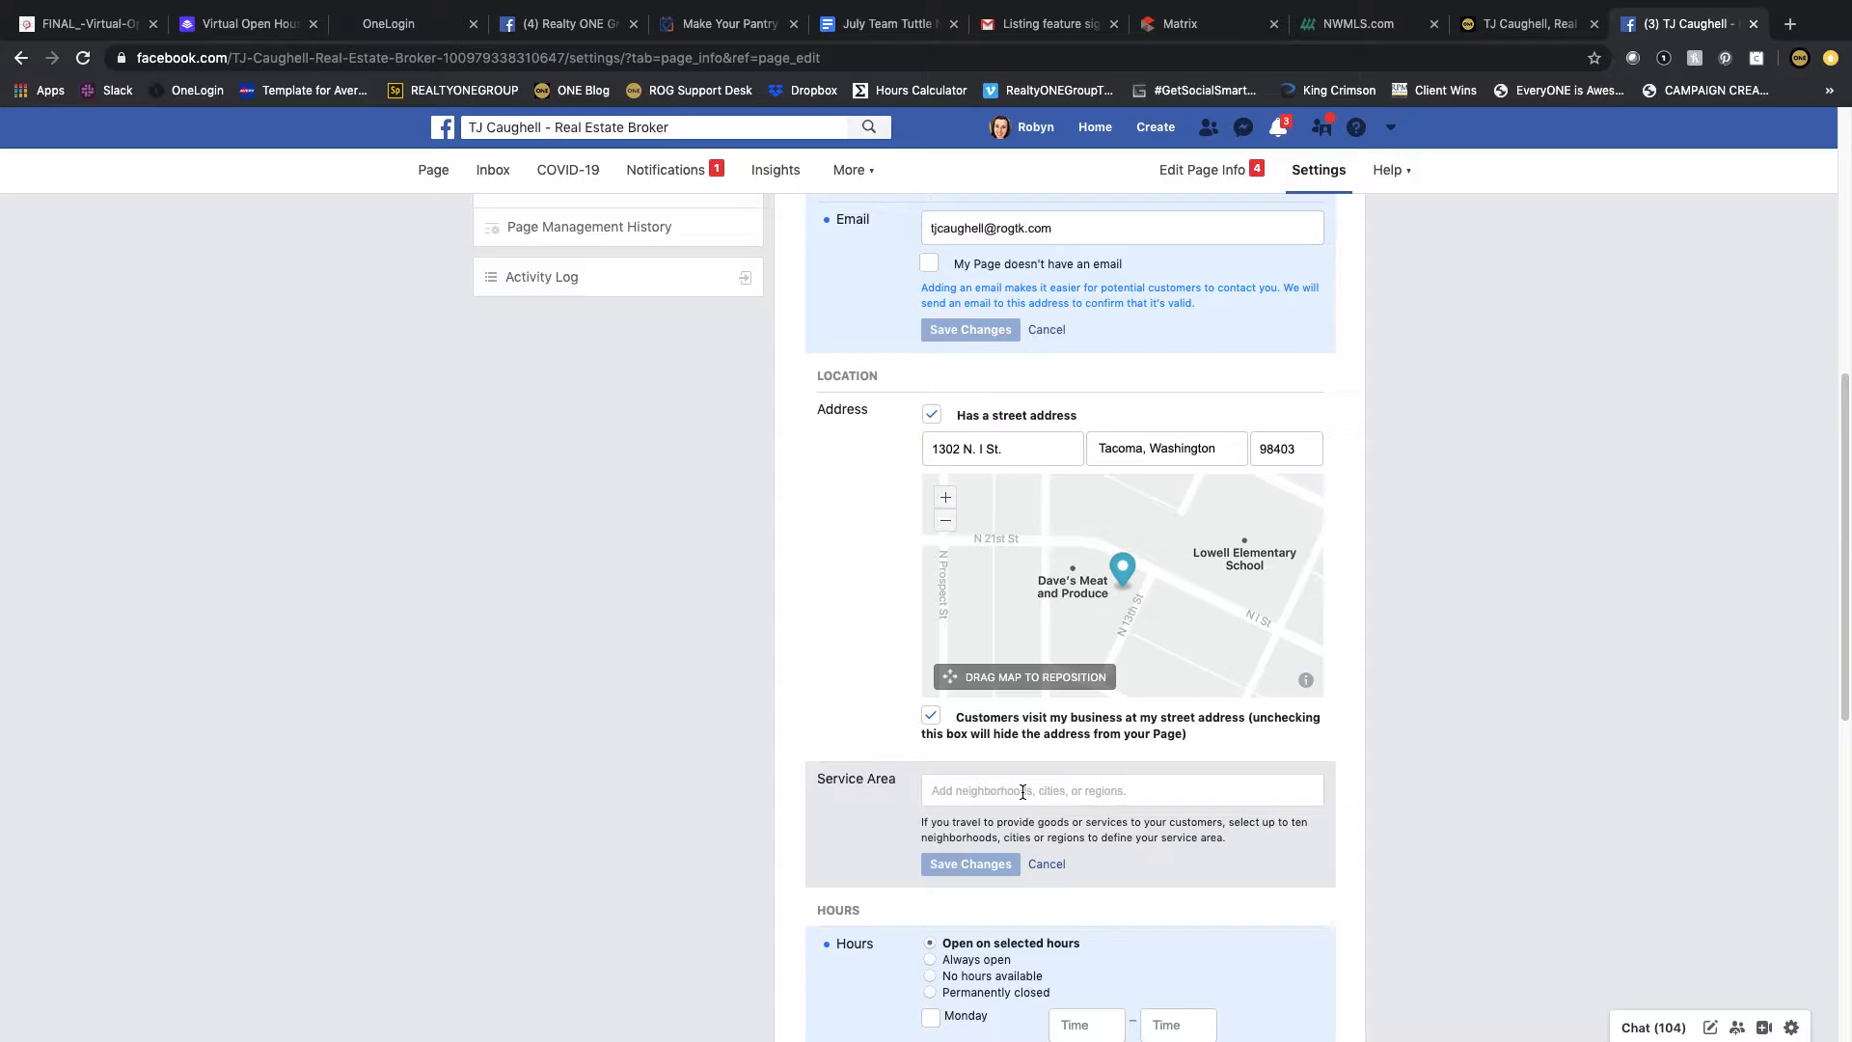
pyautogui.write('Pierce County, Washington King Count')
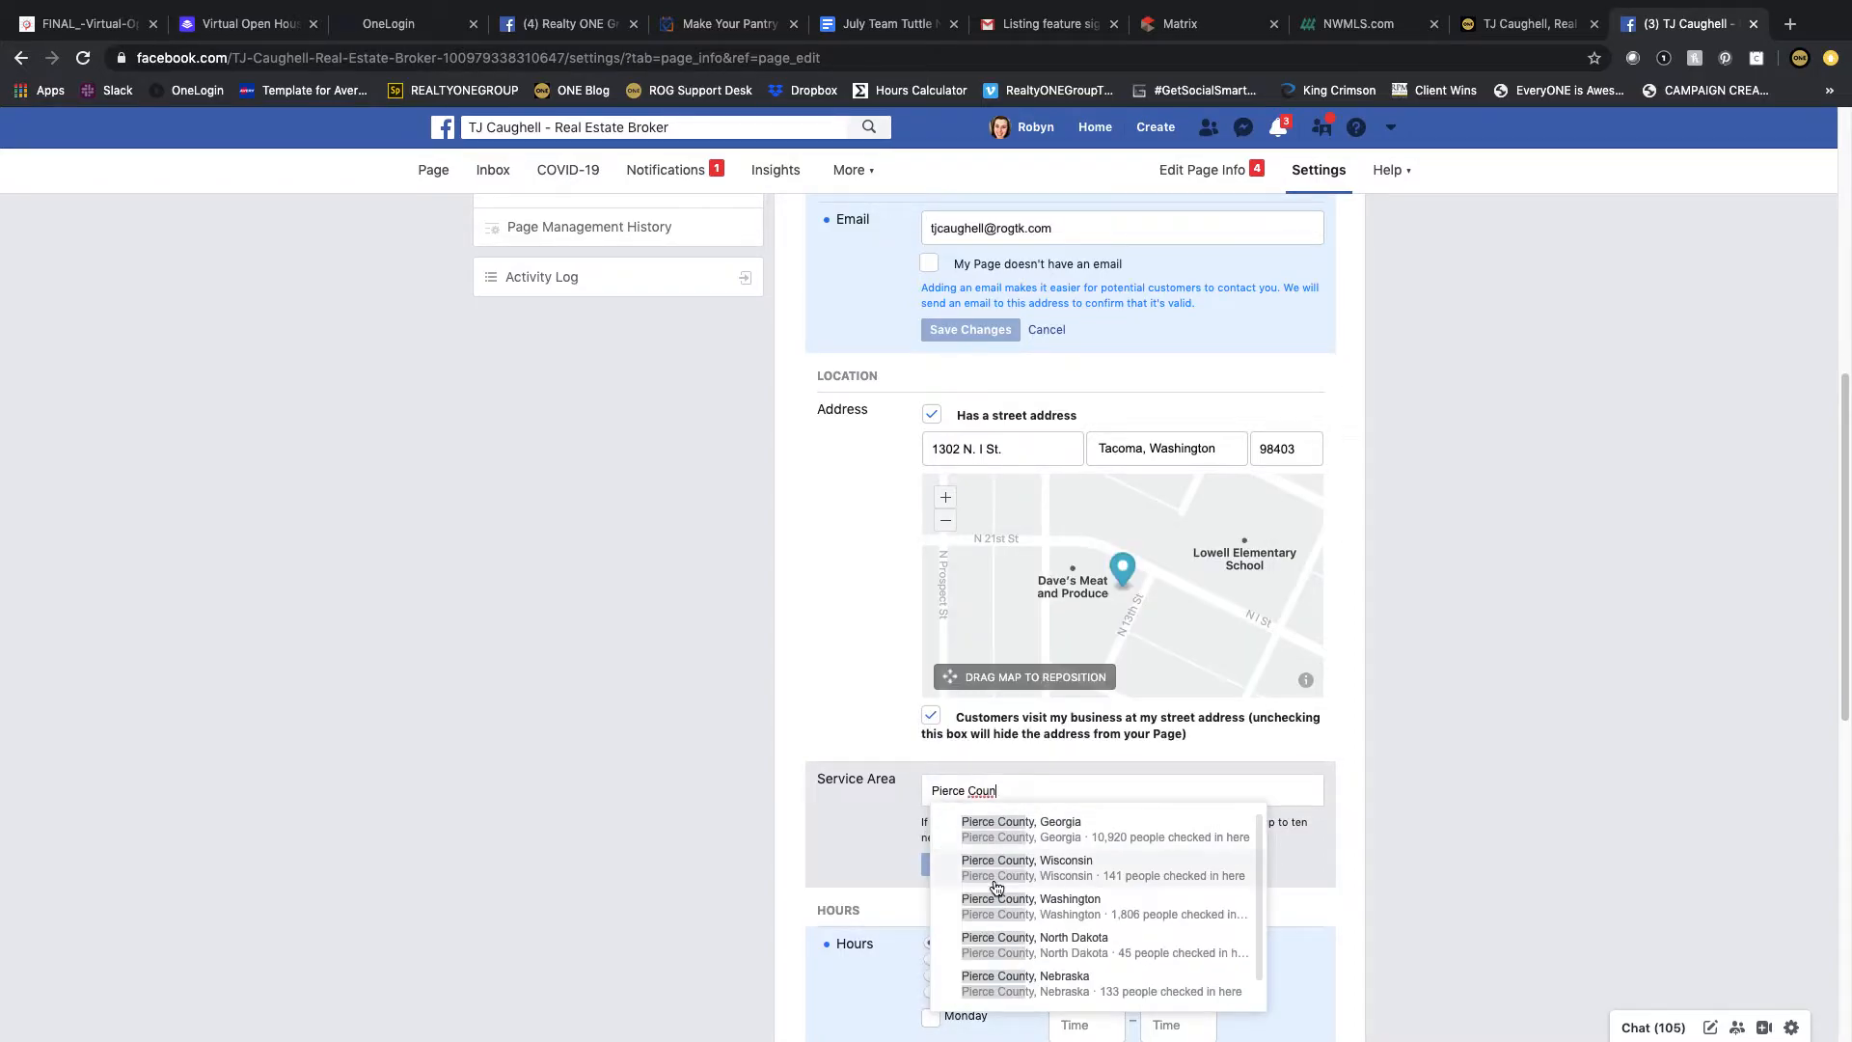
pyautogui.click(1030, 904)
# Step: Add King County, Mason County and Kitsap County, Washington to the Service Area
pyautogui.write('King Count')
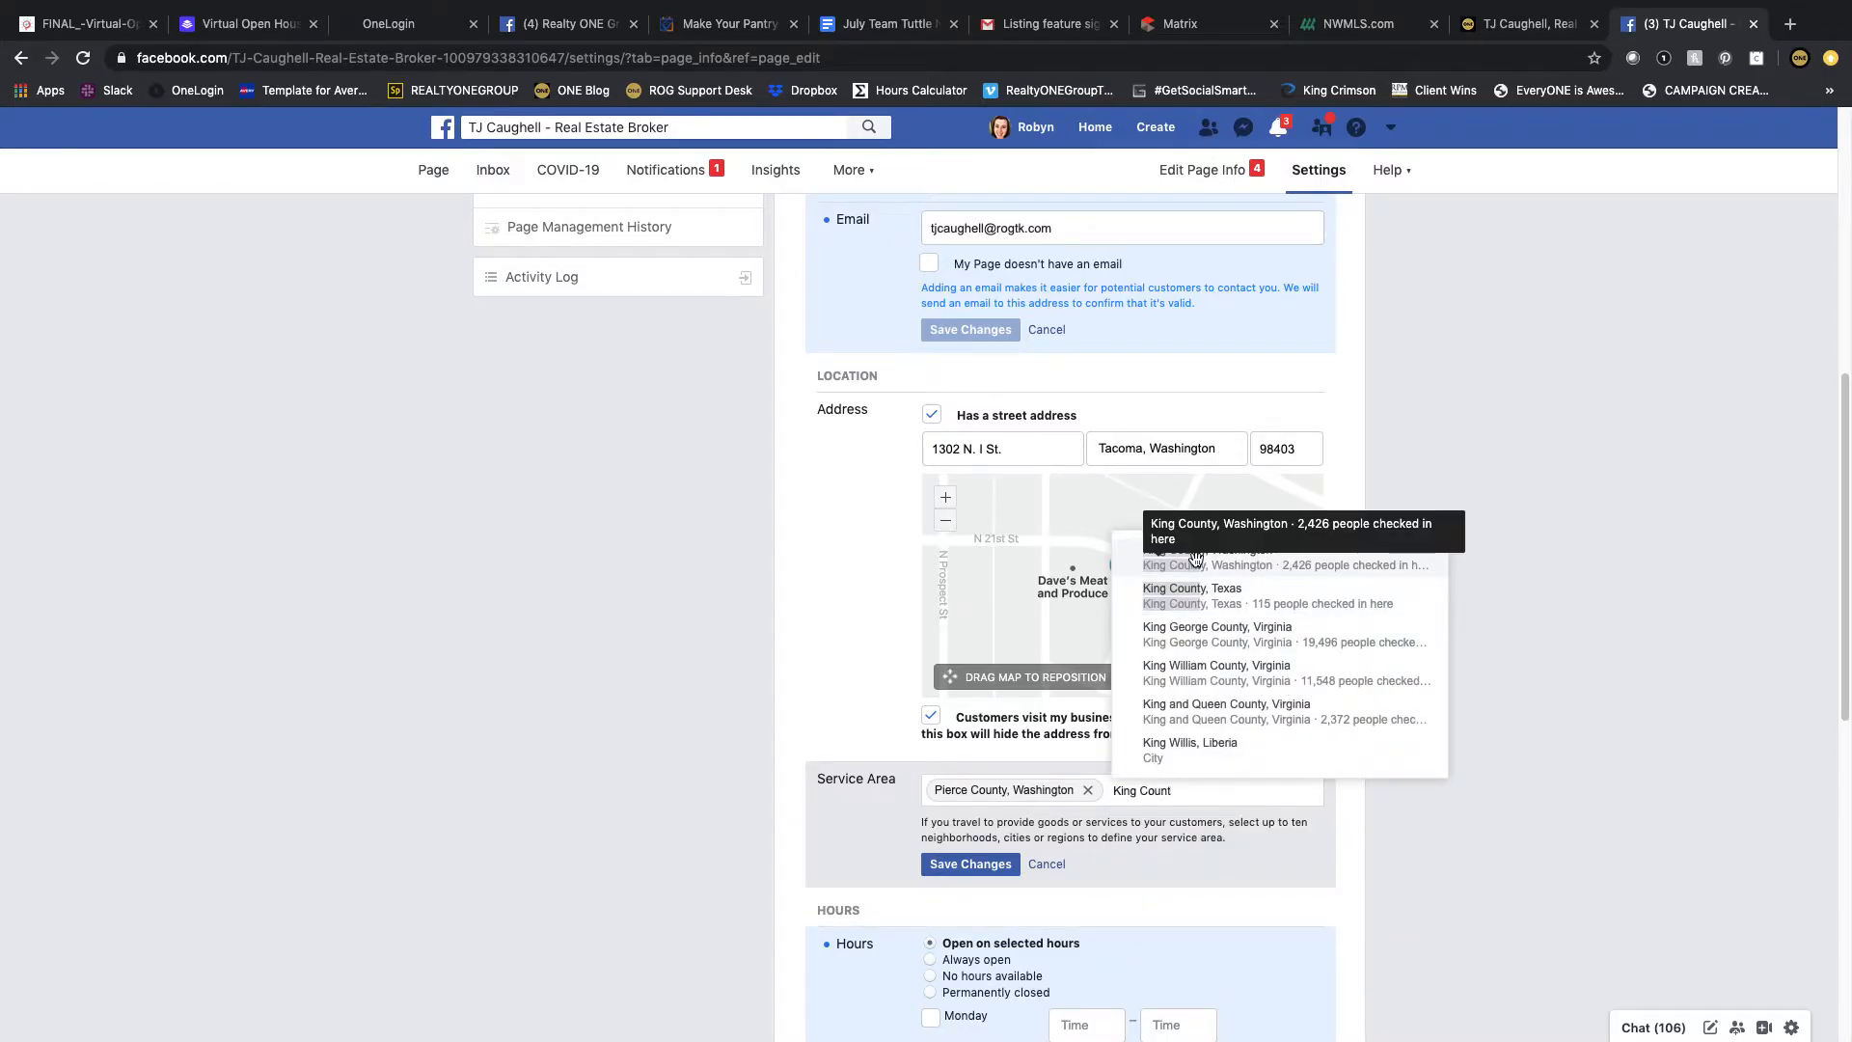
pyautogui.click(1316, 550)
pyautogui.write('Mason Coun')
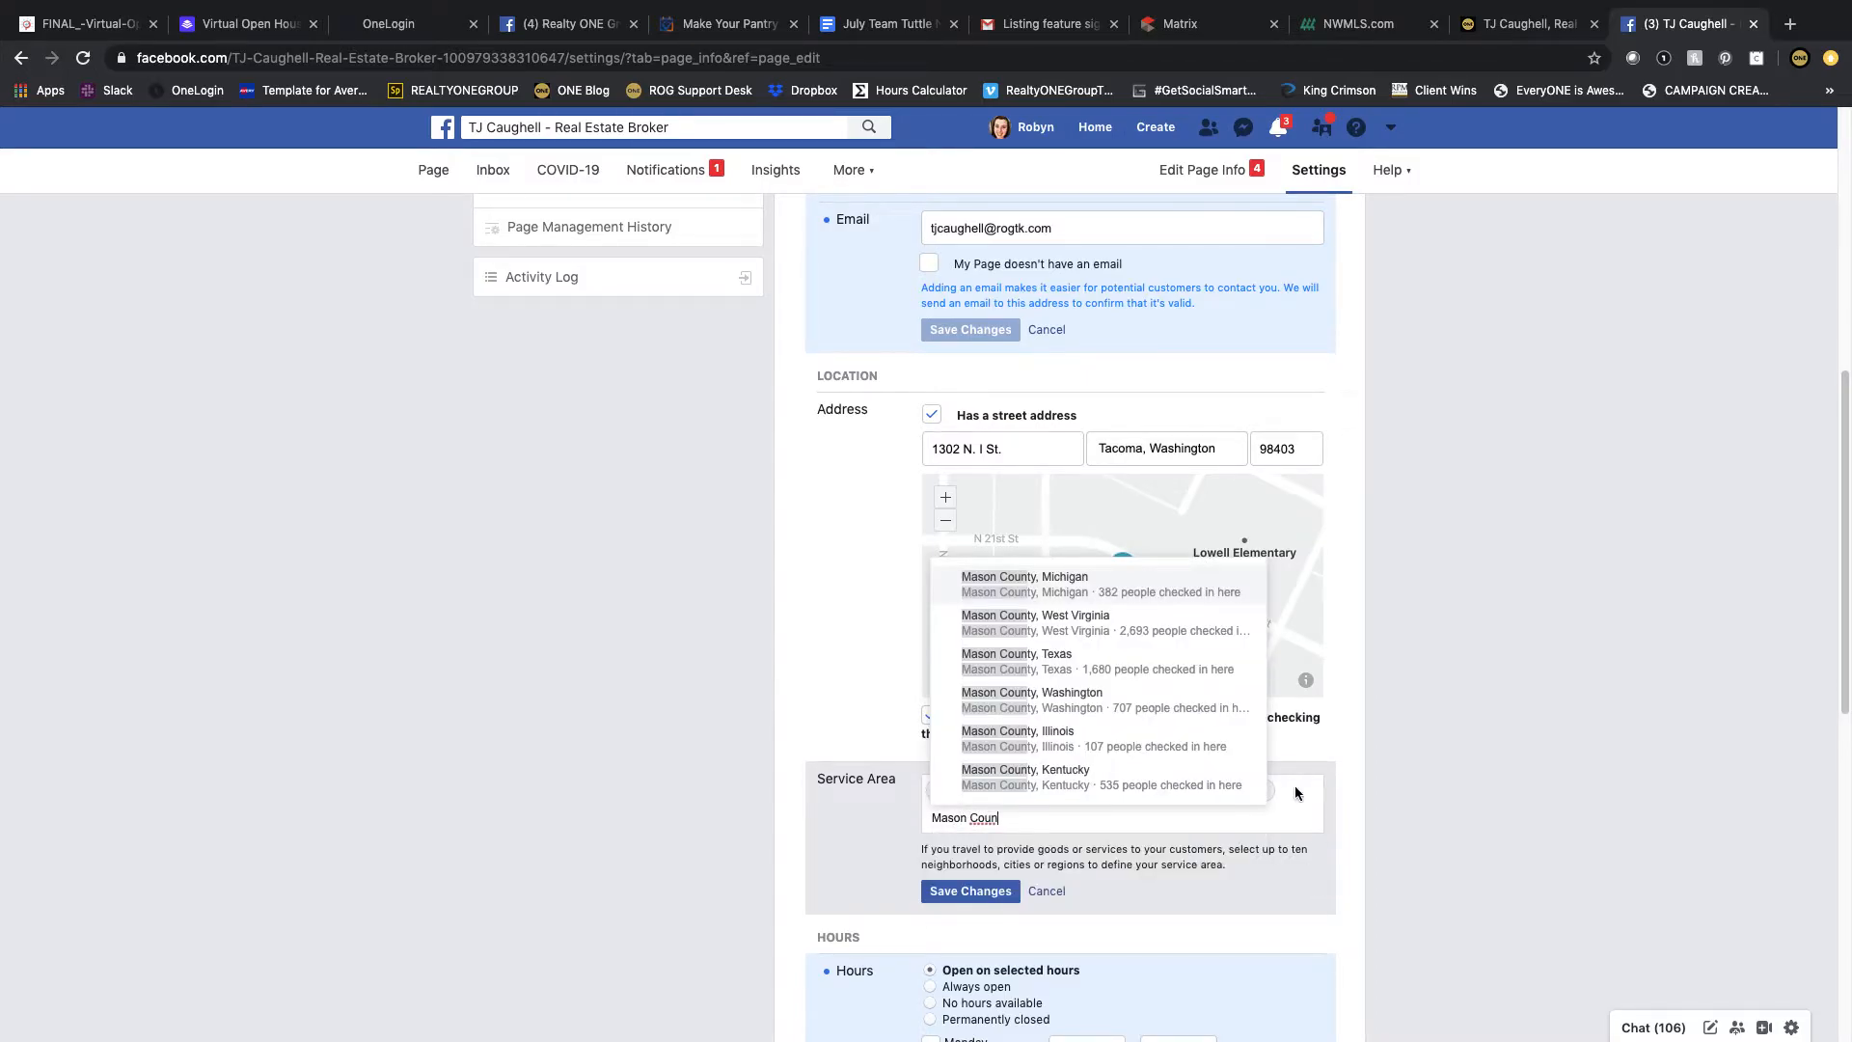
pyautogui.click(1187, 696)
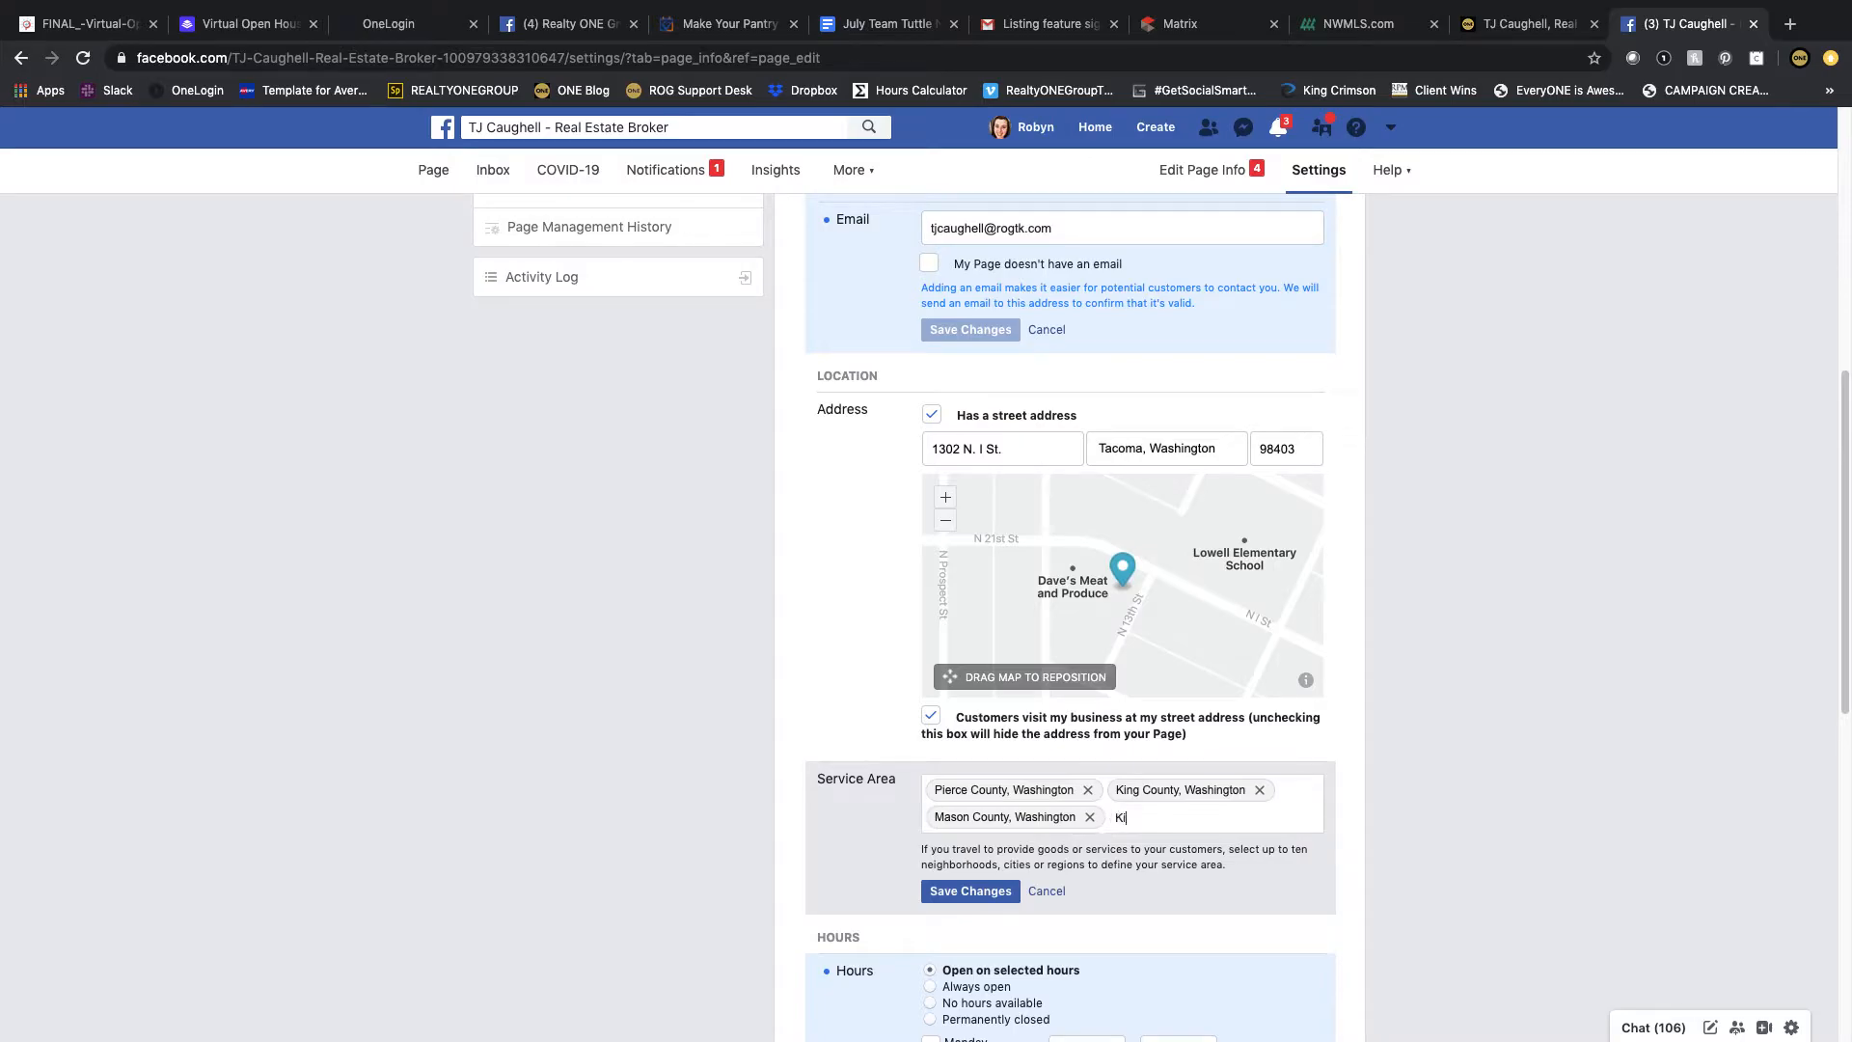
pyautogui.write('Kitsap')
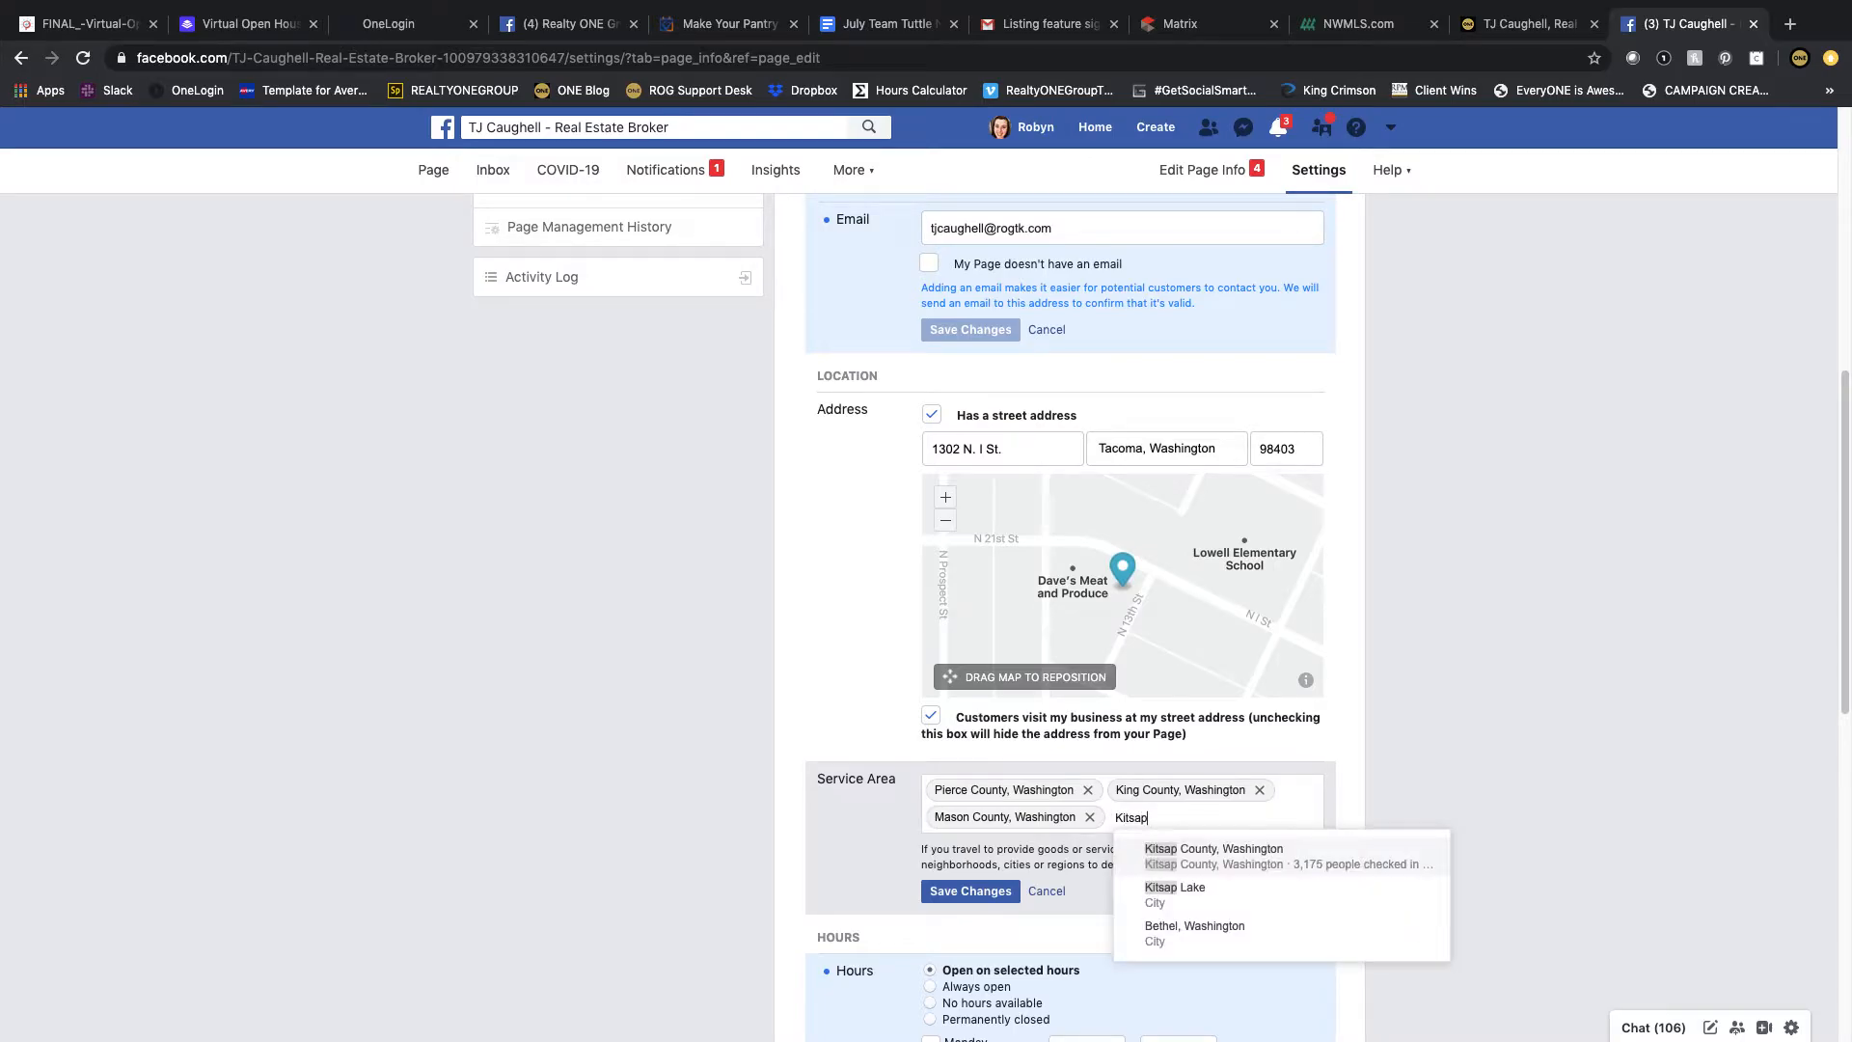
pyautogui.click(1157, 851)
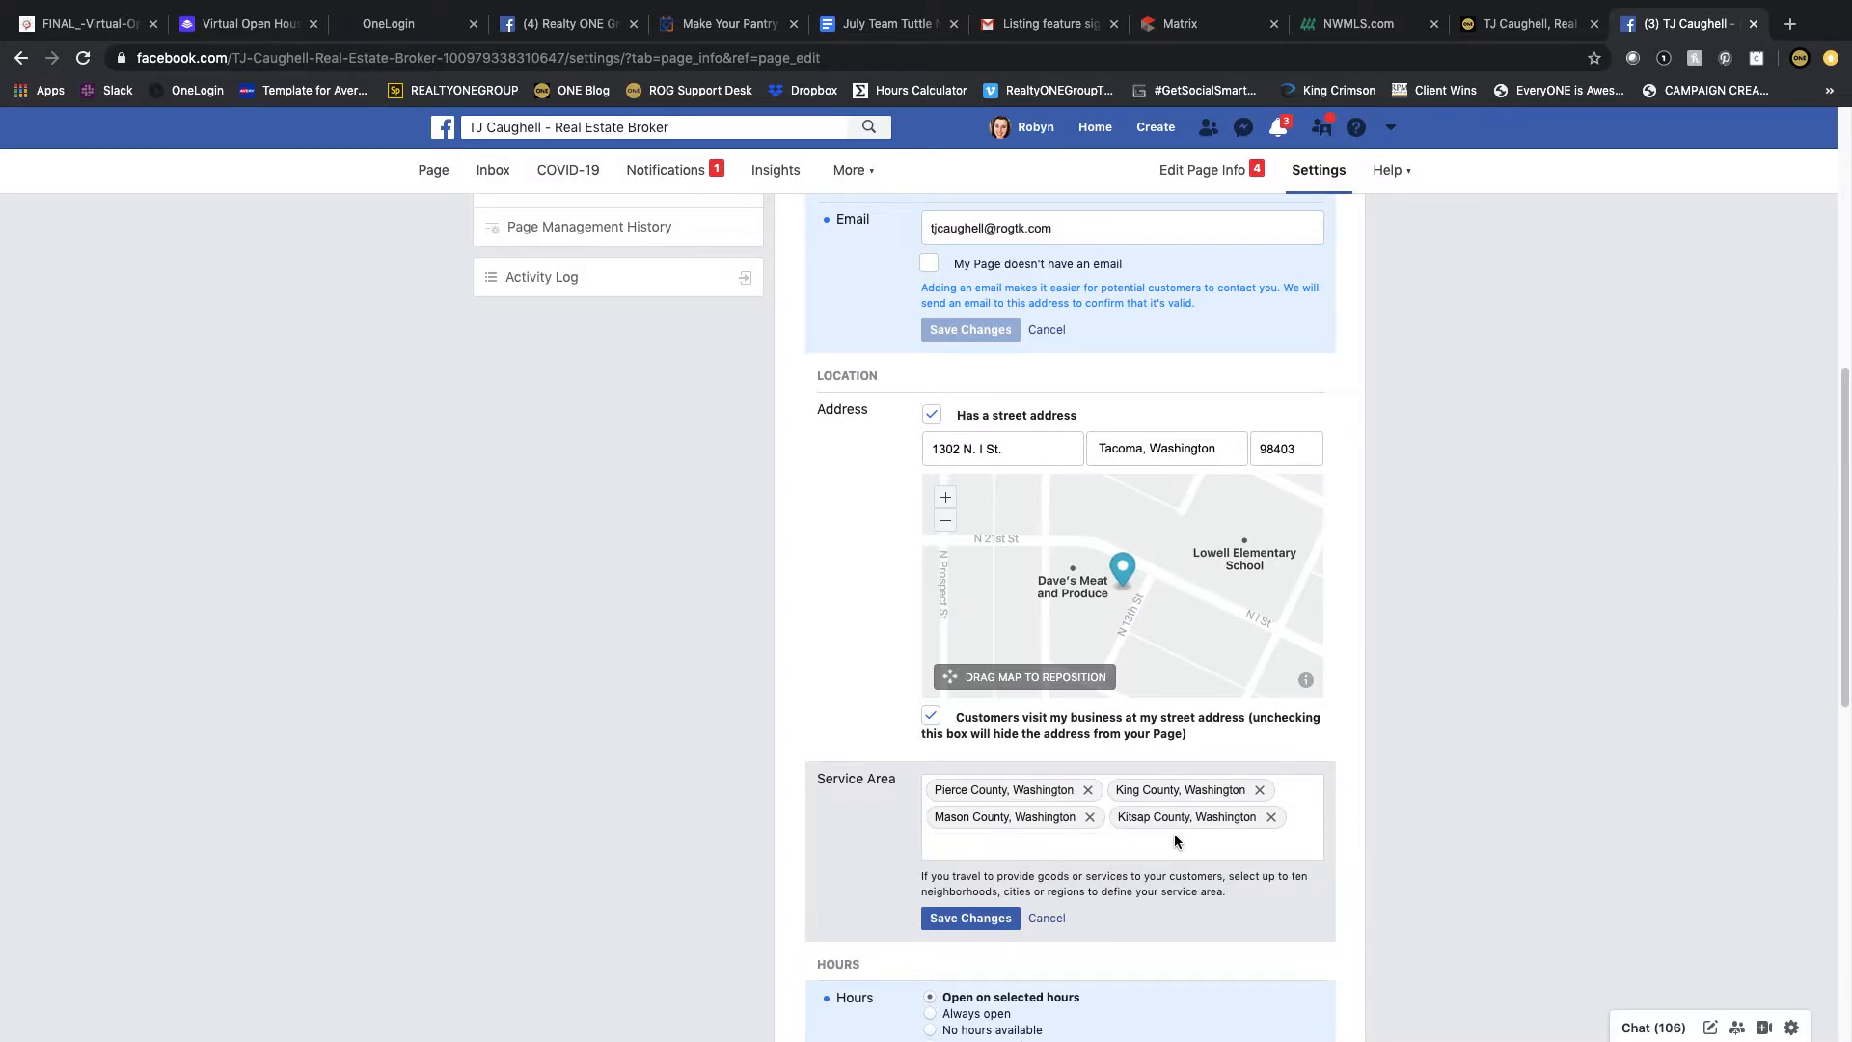
pyautogui.write('Snoho')
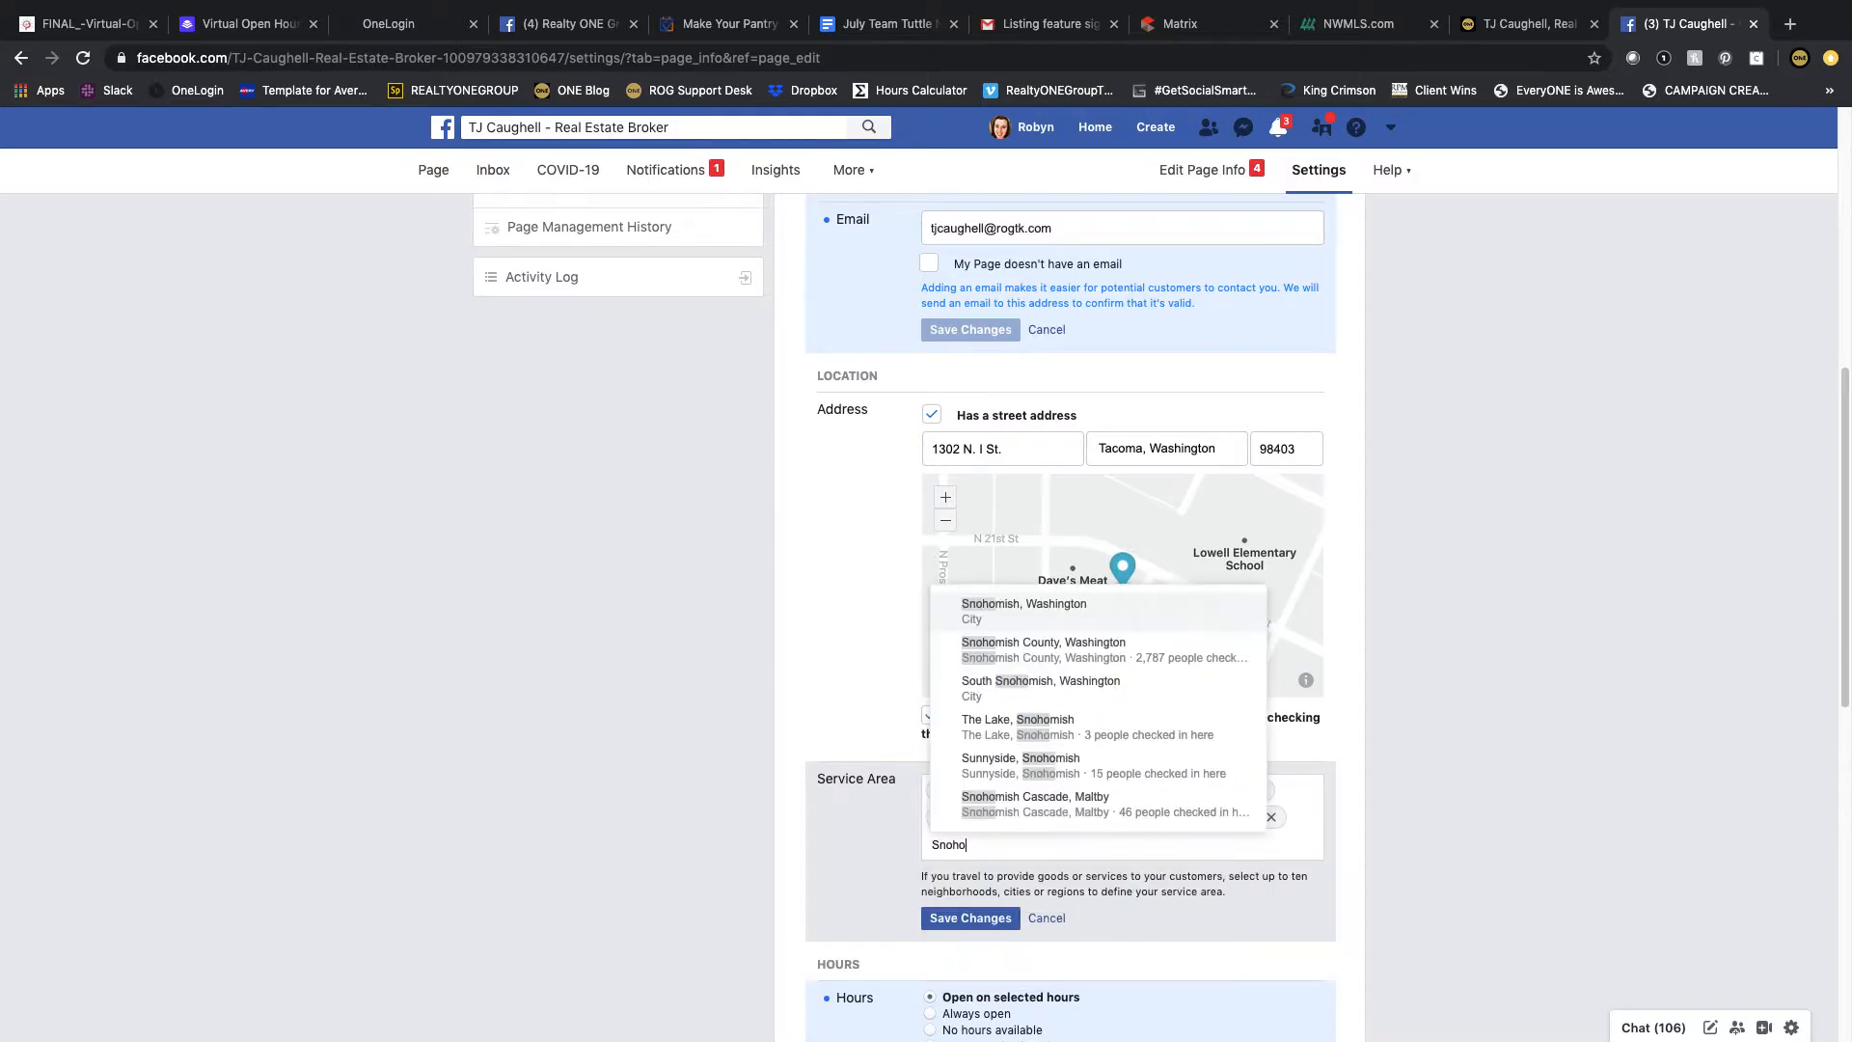
pyautogui.press('BackSpace')
pyautogui.press('BackSpace')
pyautogui.press('BackSpace')
pyautogui.press('BackSpace')
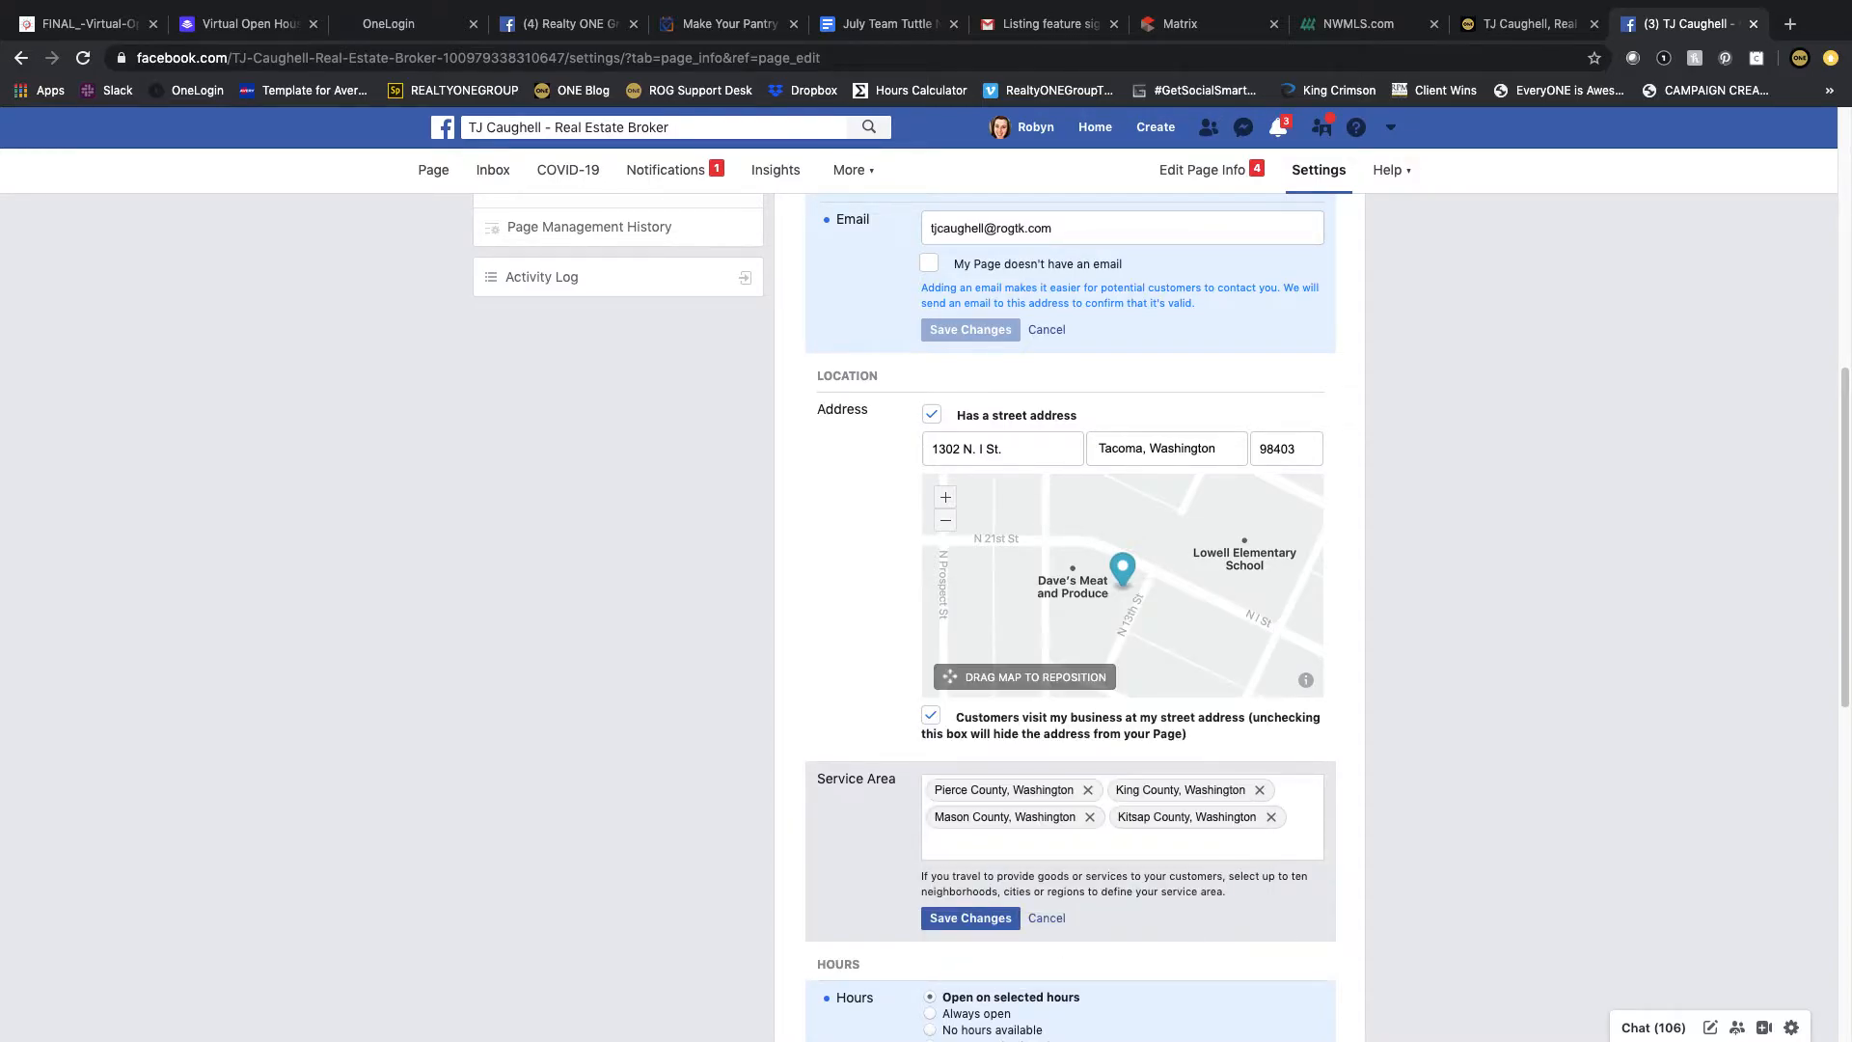
# Step: Add the cities Tacoma, Washington and Seattle, Washington to the Service Area
pyautogui.write('Tacoma')
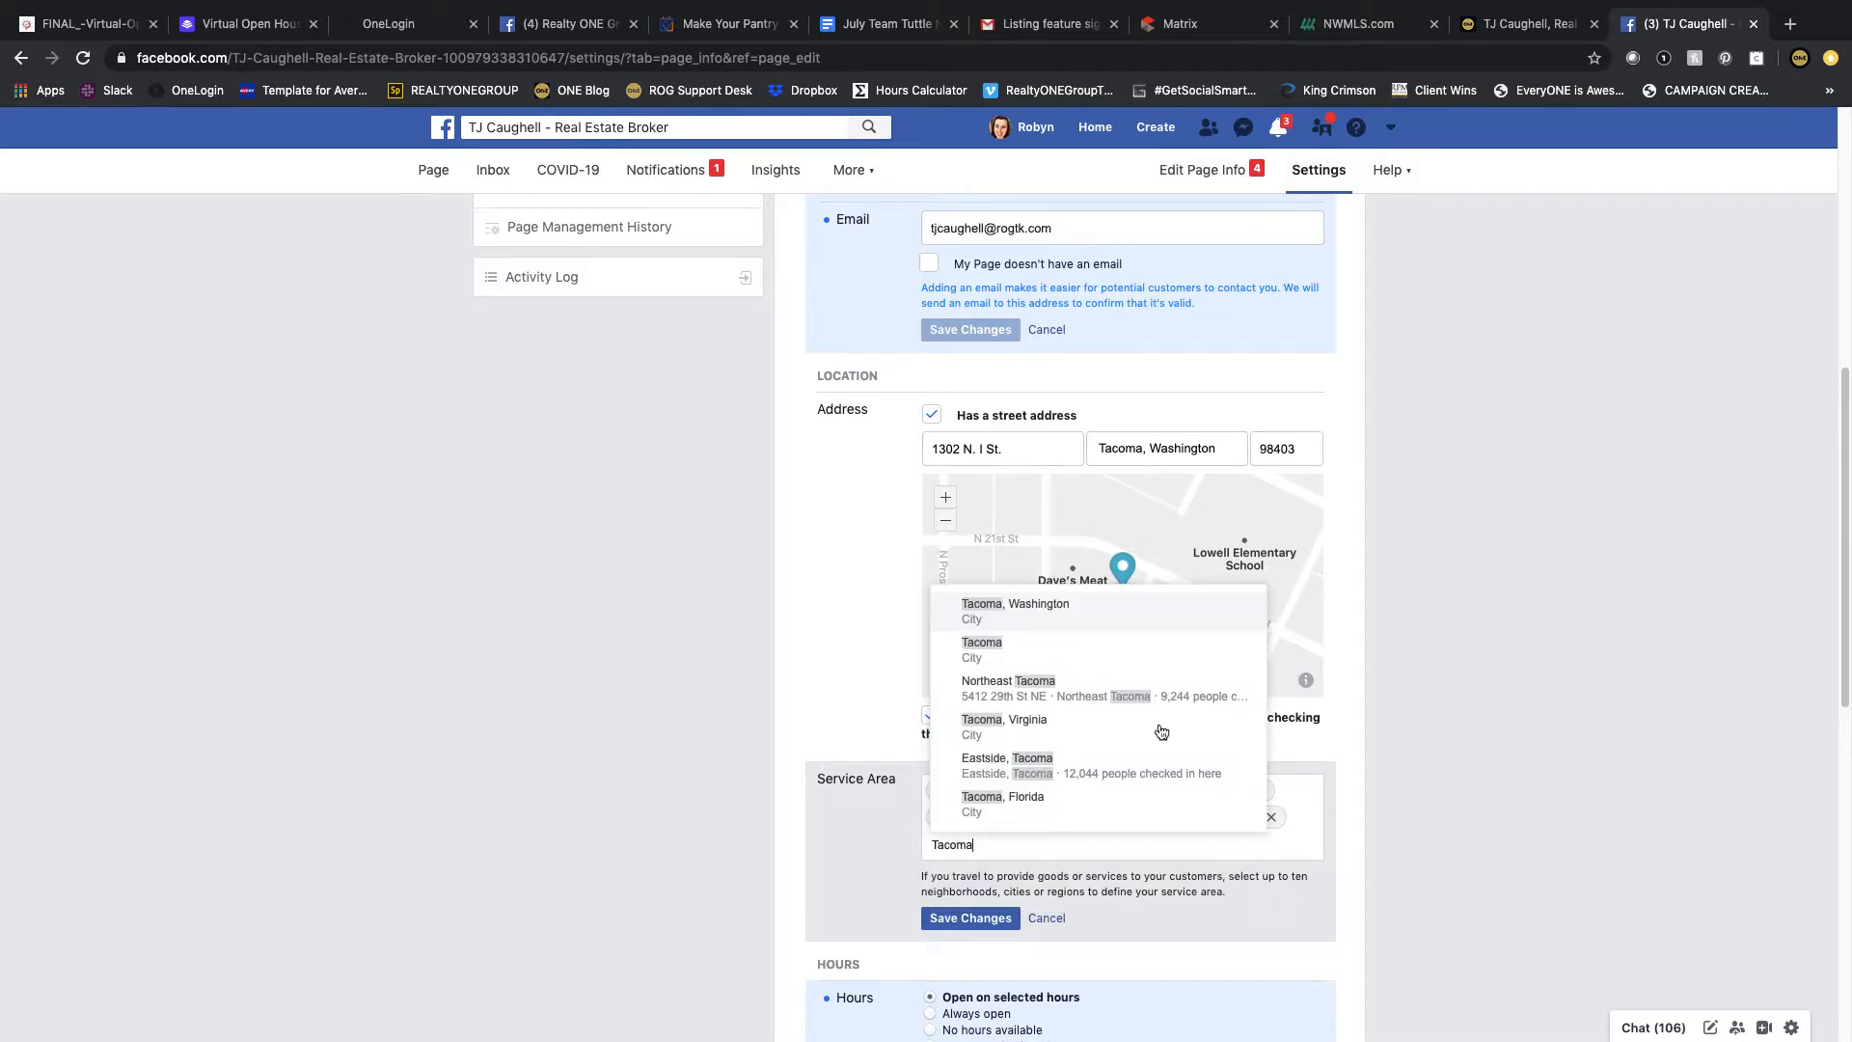
pyautogui.click(1083, 622)
pyautogui.click(1088, 845)
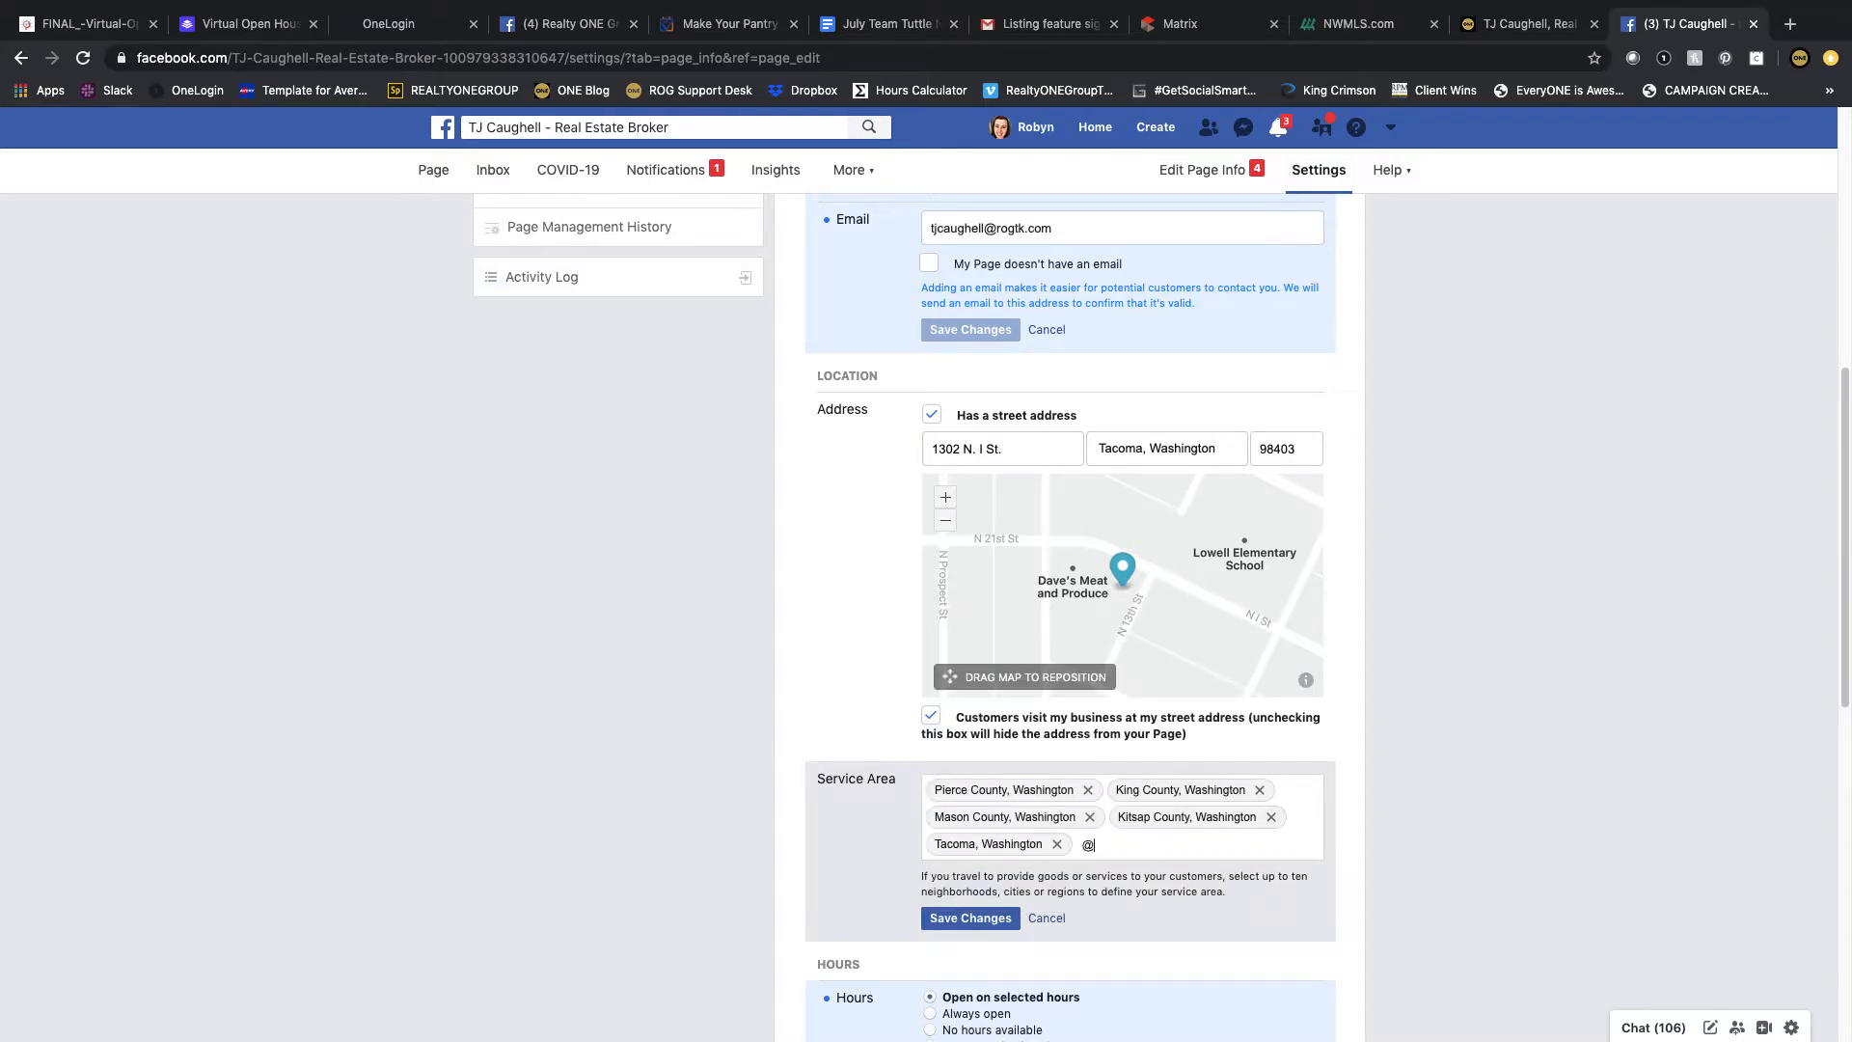
pyautogui.write('Seattle')
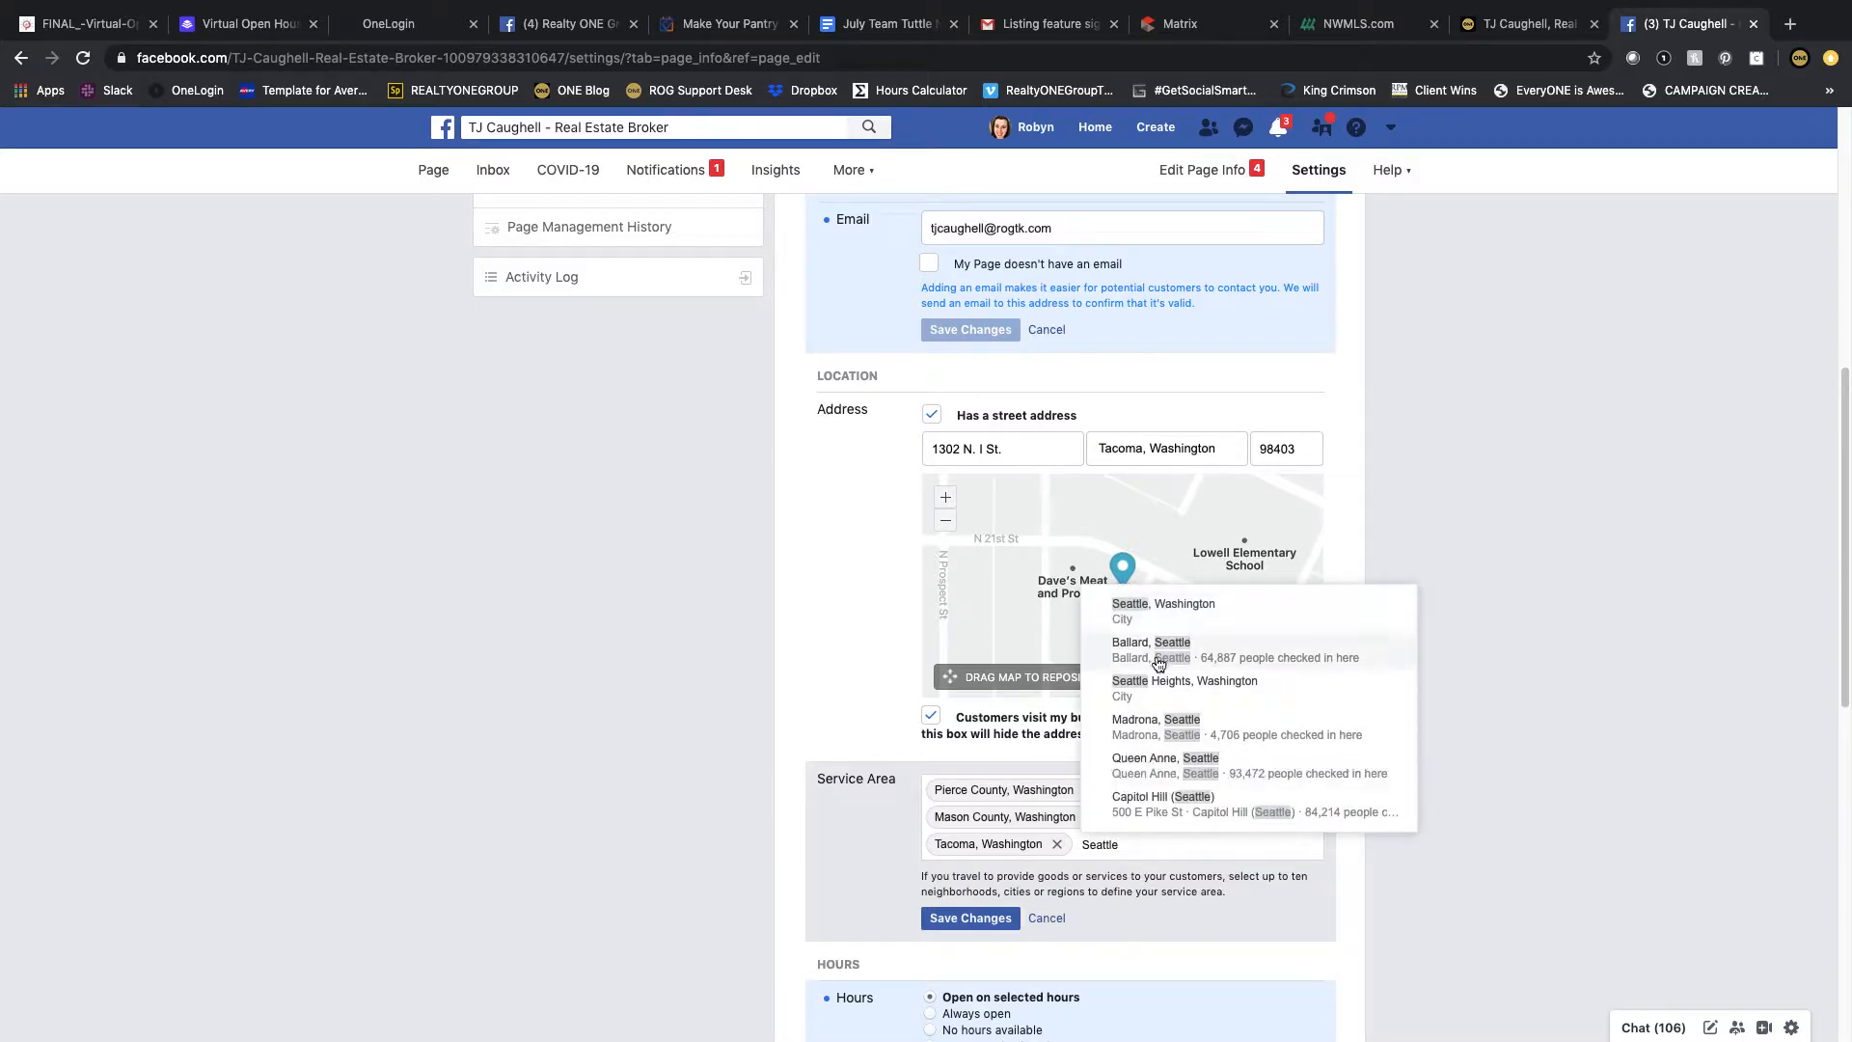
pyautogui.click(1163, 616)
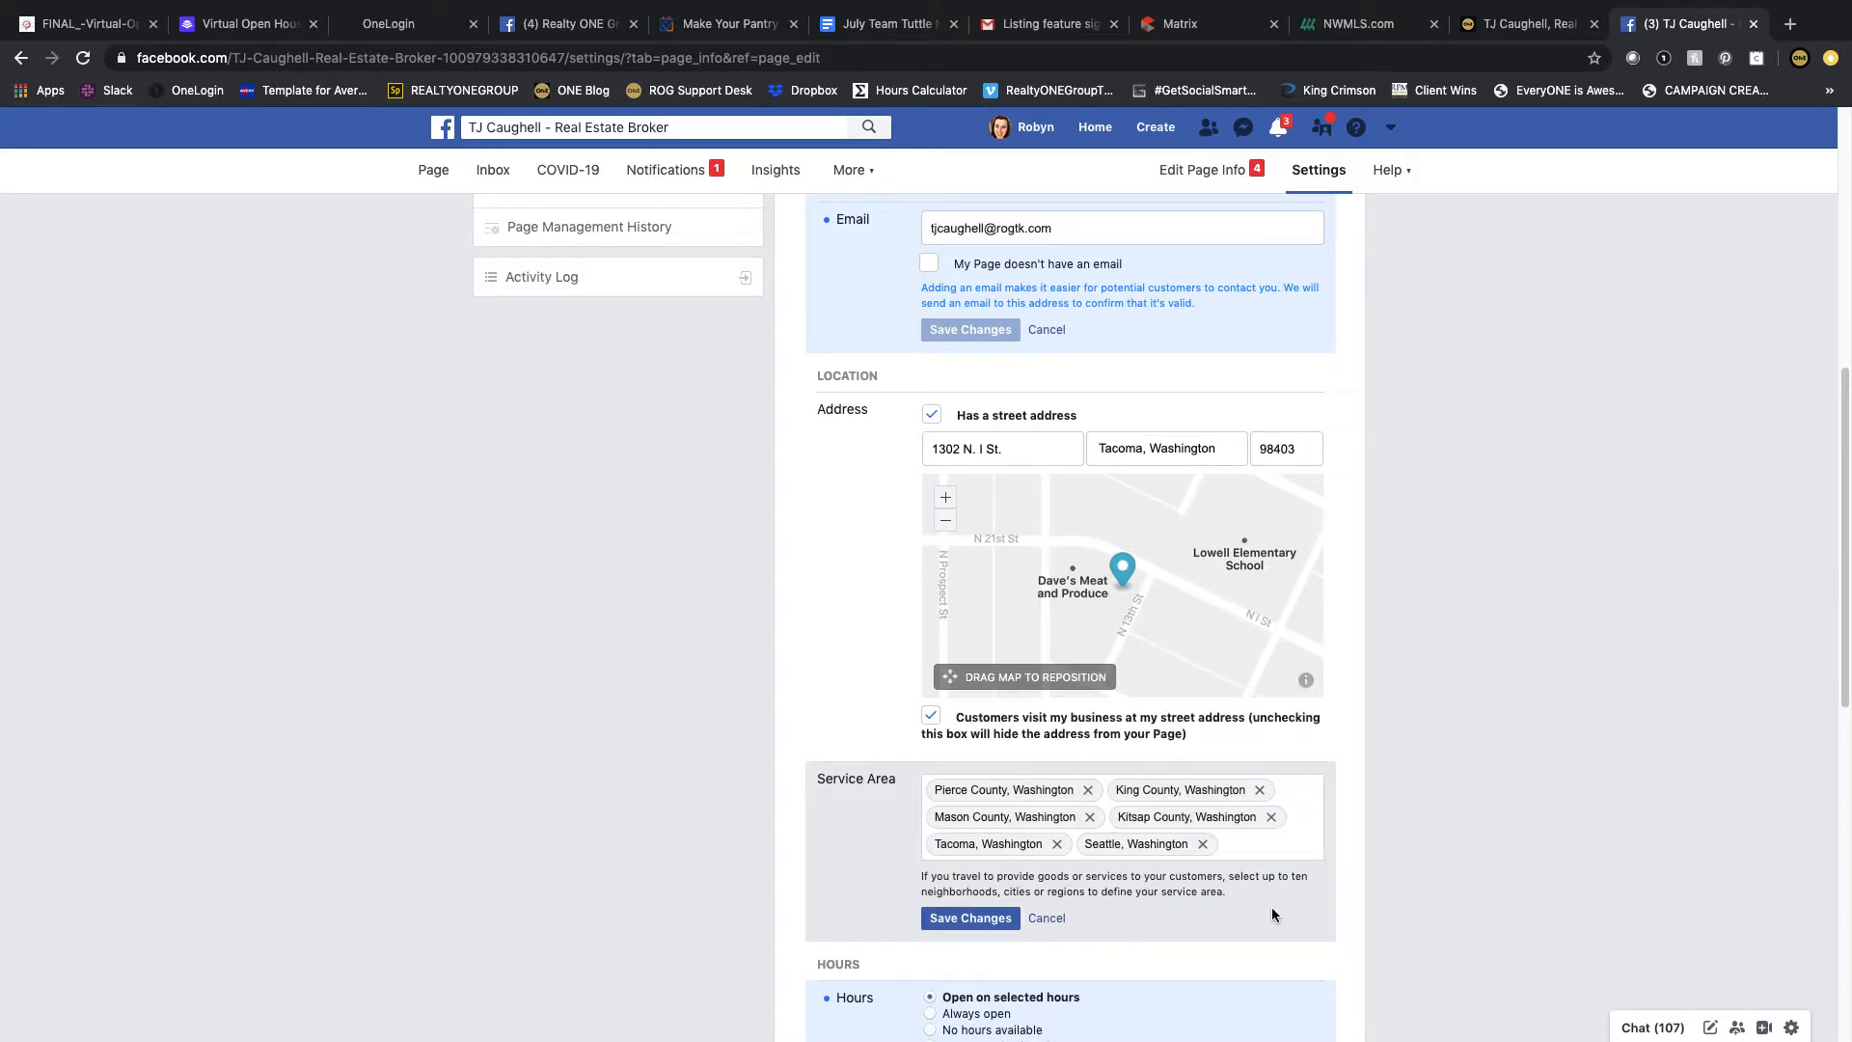
# Step: Add Puyallup, Washington and Lakewood, Washington to the Service Area
pyautogui.write('Puyall')
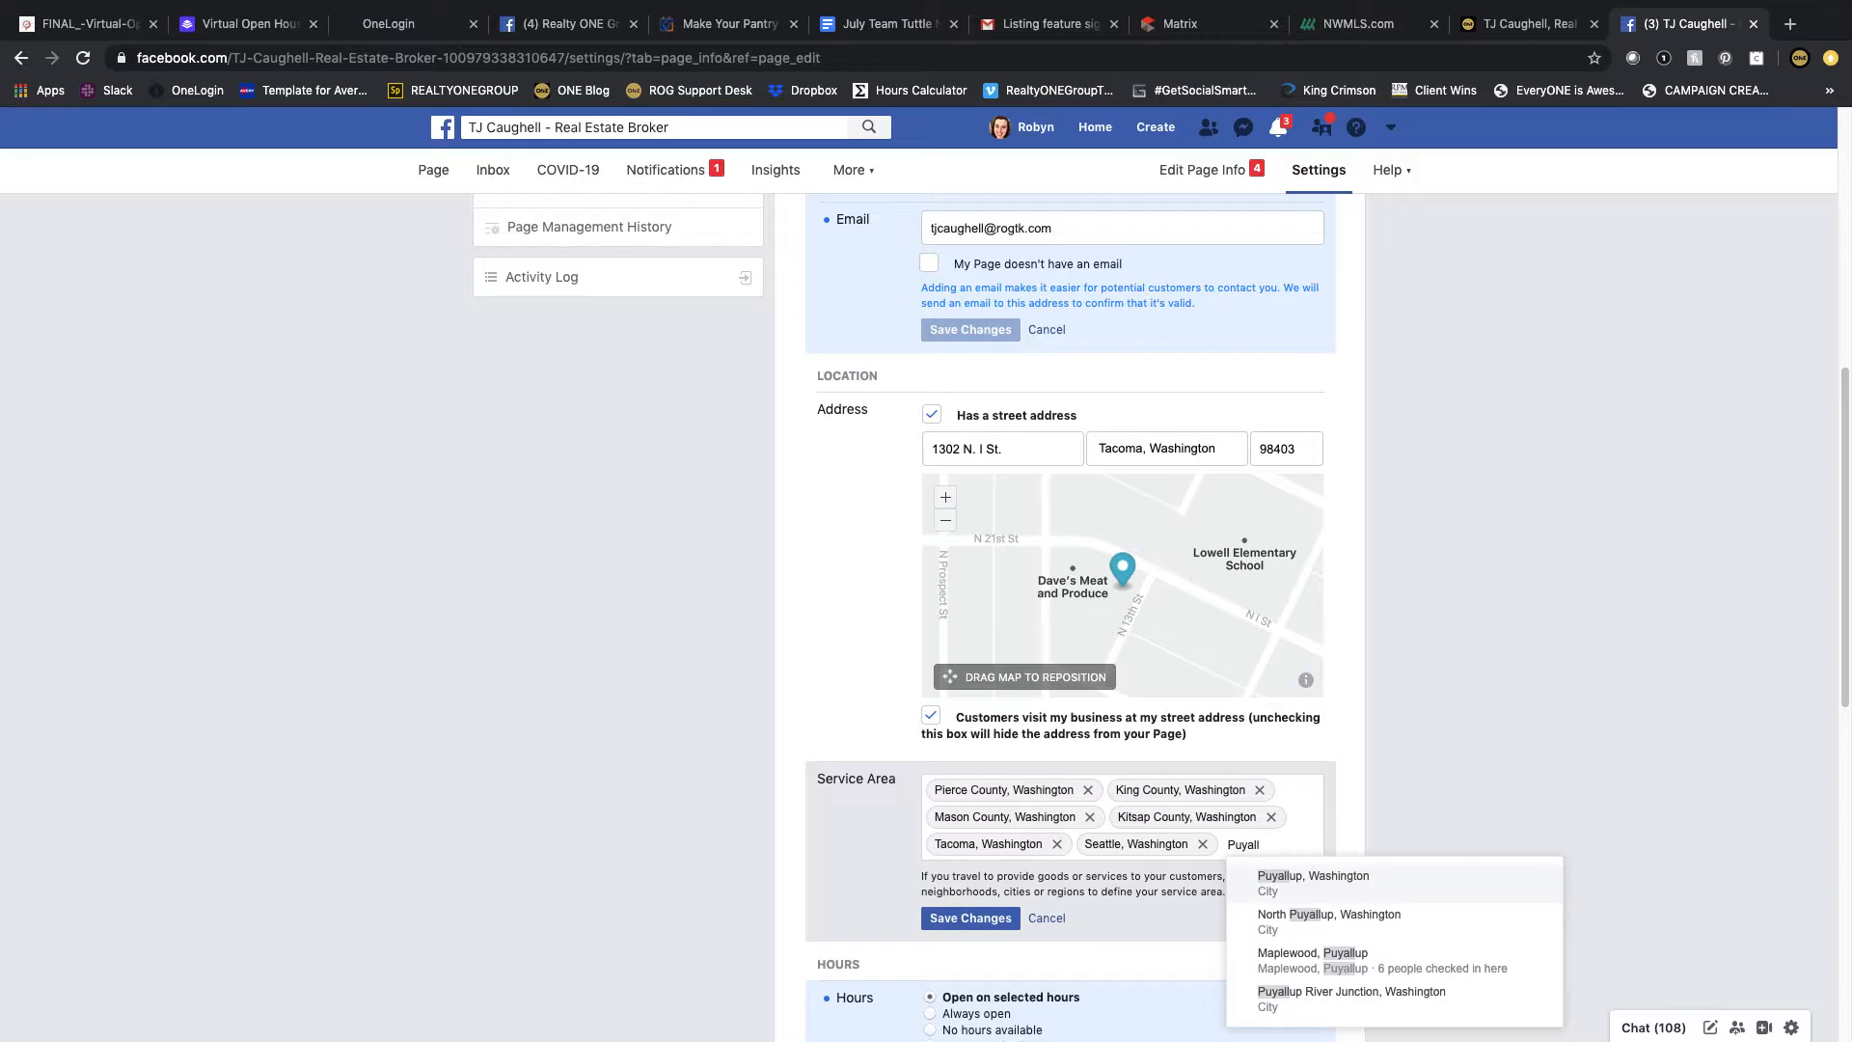
pyautogui.press('Return')
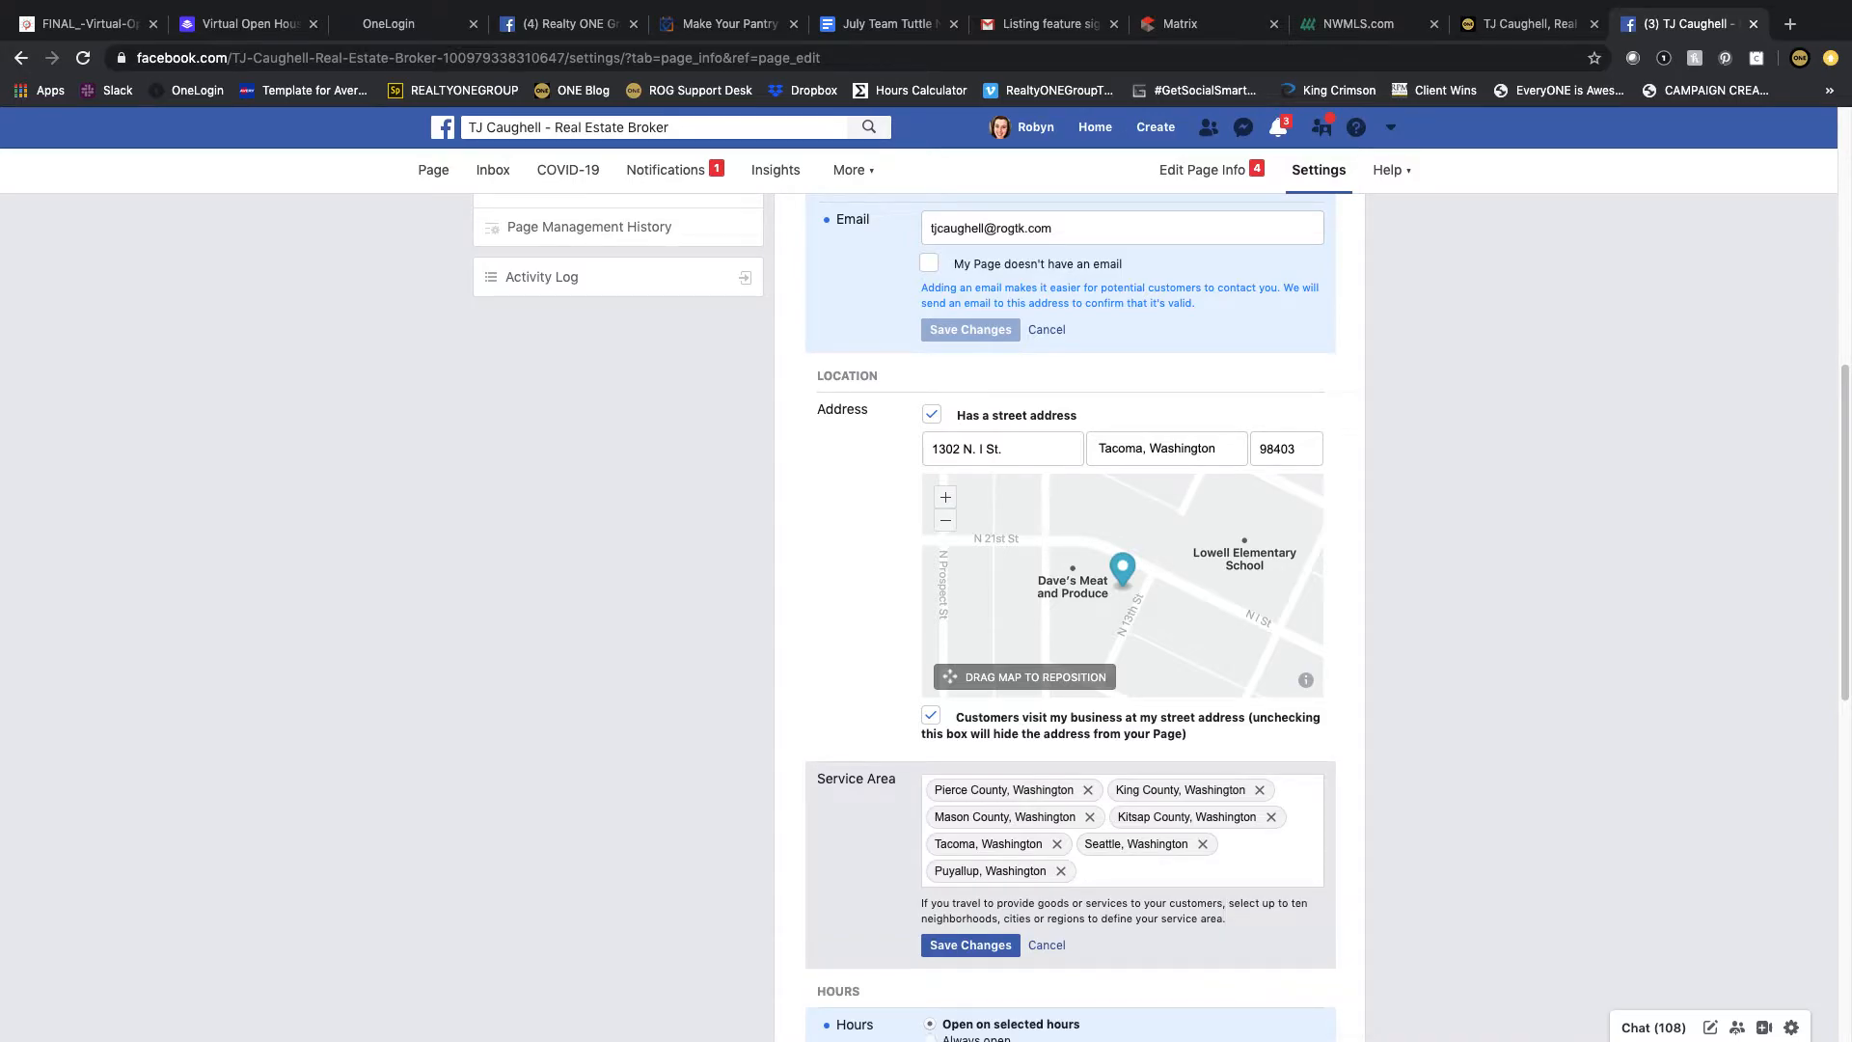
pyautogui.write('Lakewood')
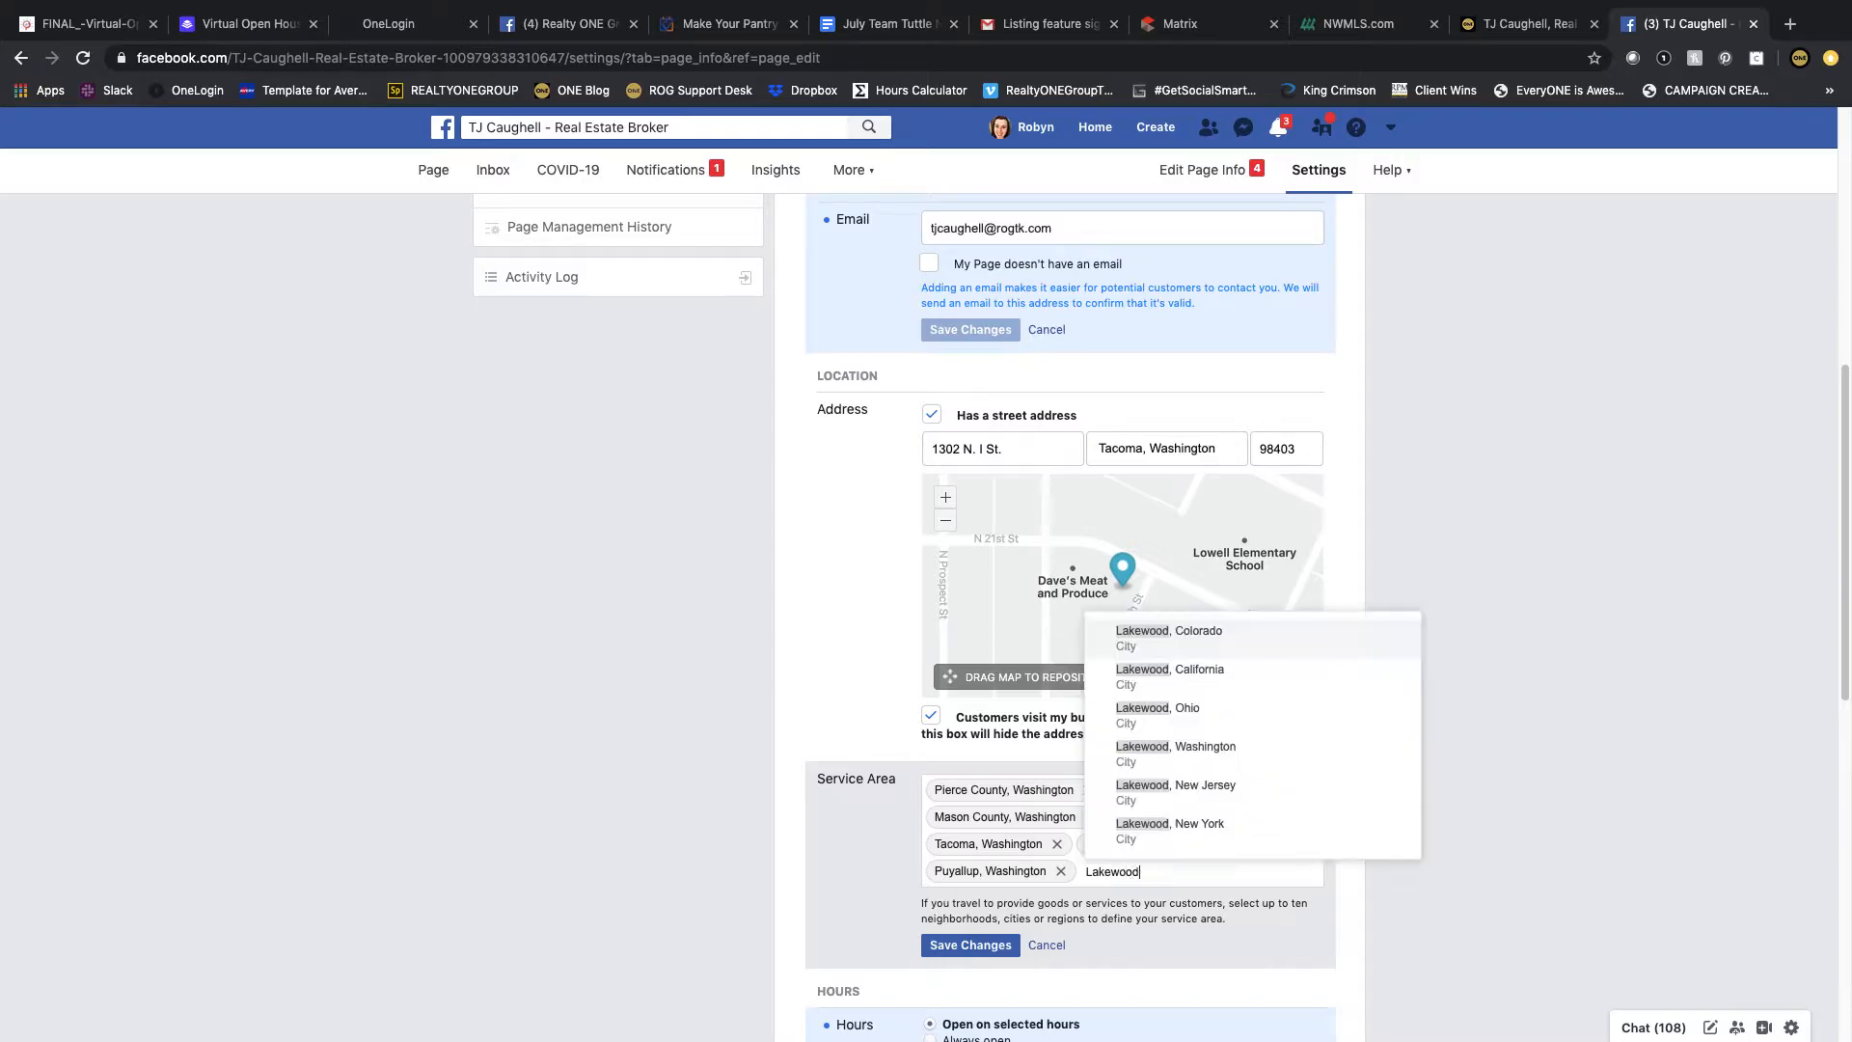
pyautogui.click(1239, 752)
pyautogui.write('Pu')
pyautogui.press('BackSpace')
pyautogui.press('BackSpace')
# Step: Add Kent, Washington to the Service Area and save the service area changes
pyautogui.write('Ken')
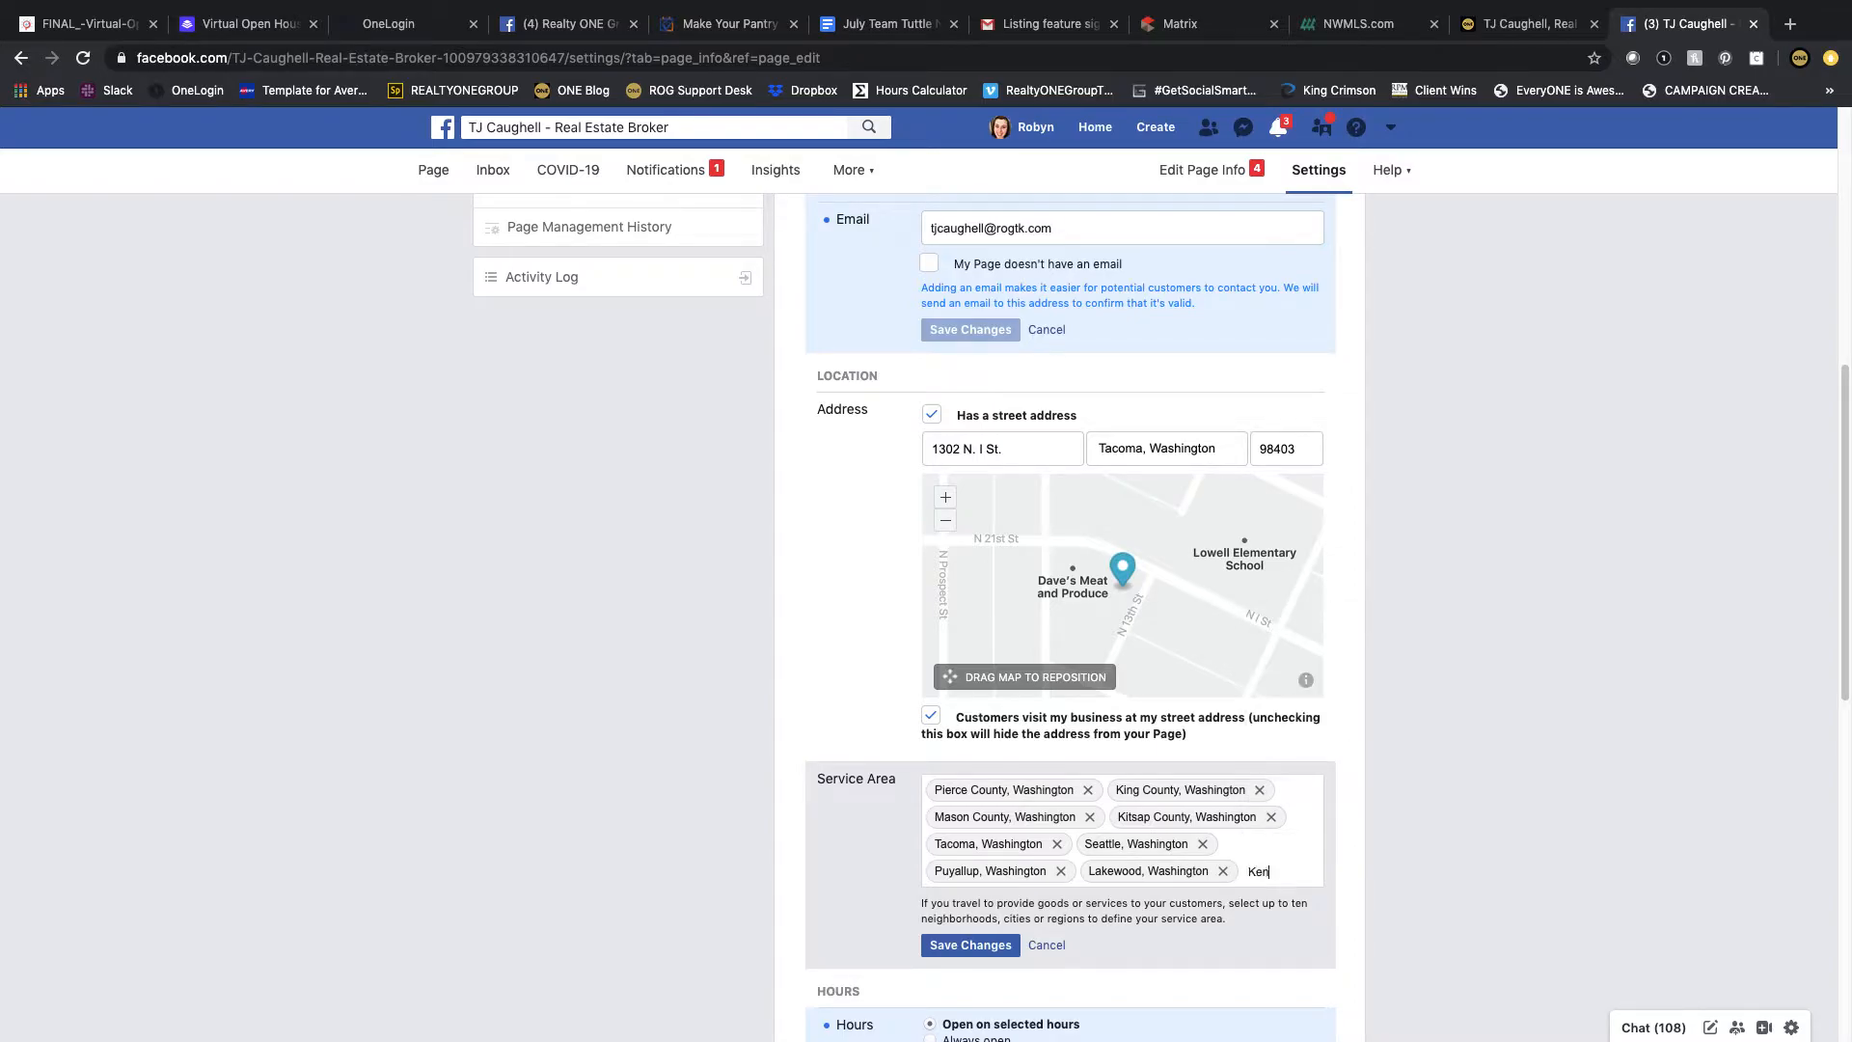
pyautogui.write('t')
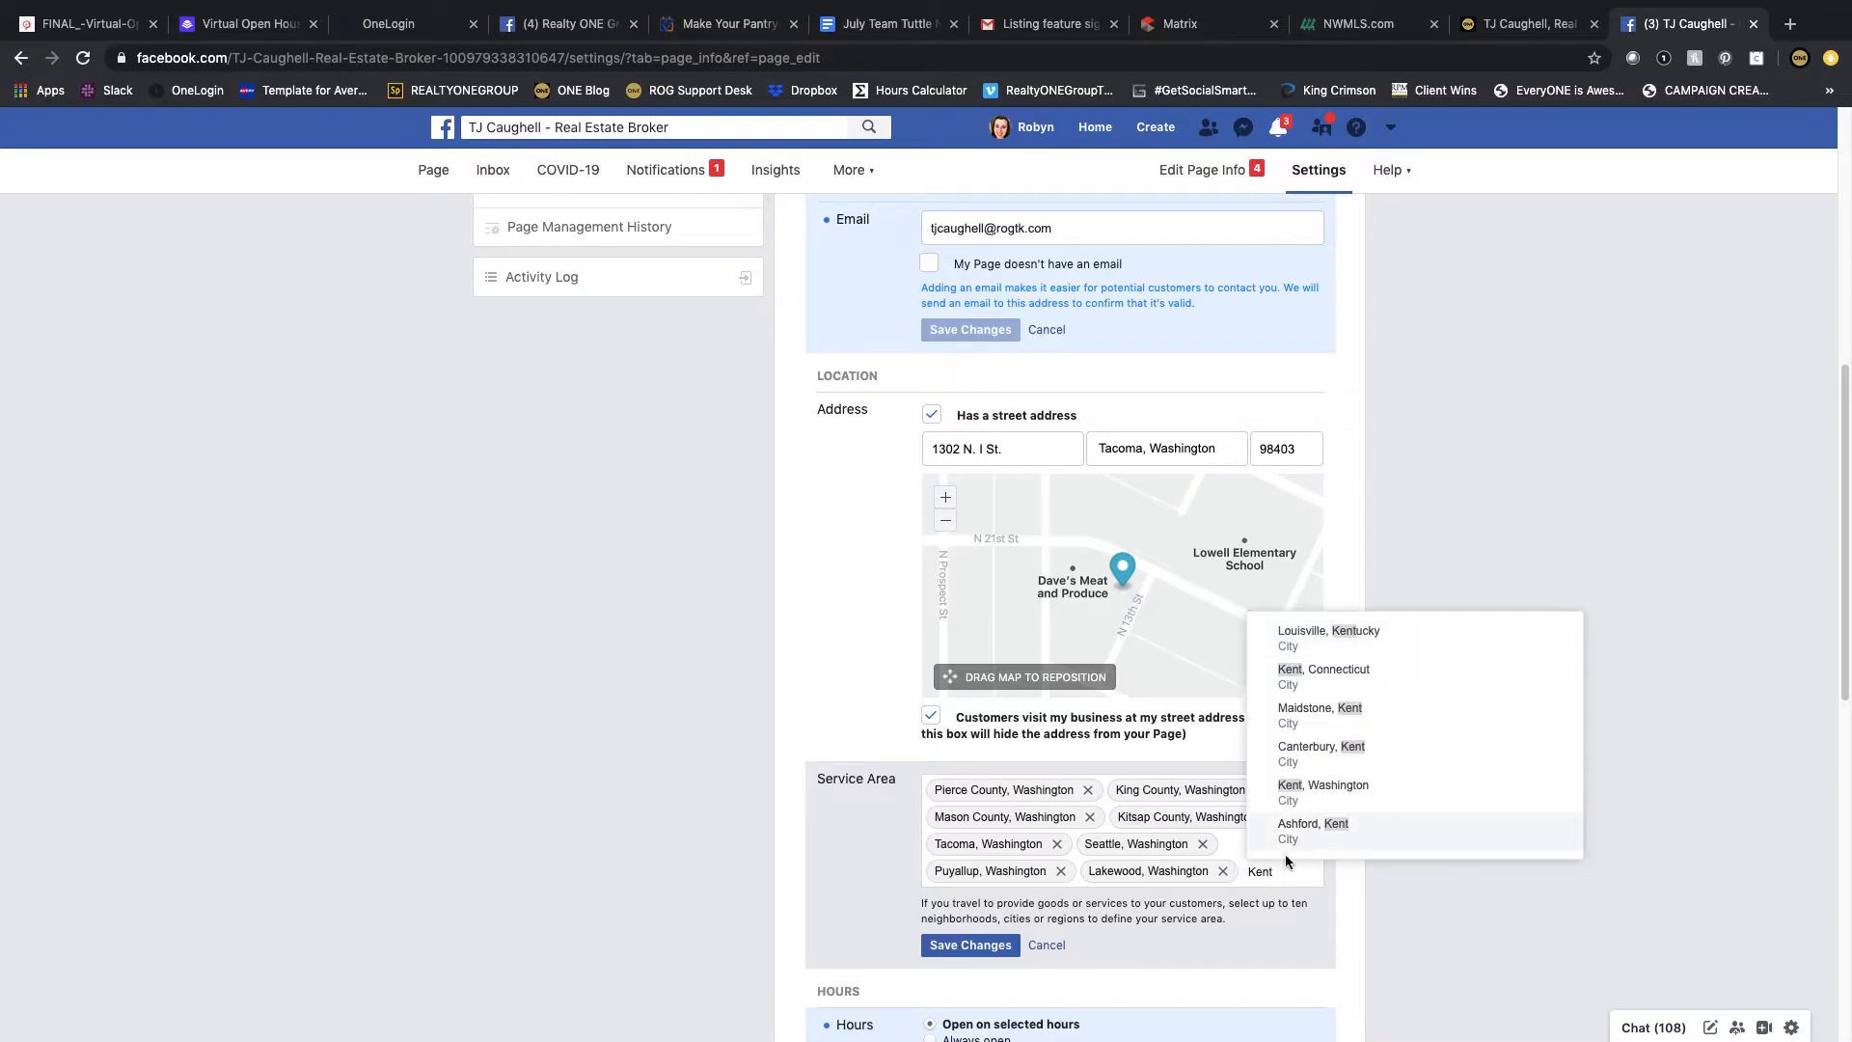
pyautogui.click(1290, 798)
pyautogui.scroll(-1, 822, 810)
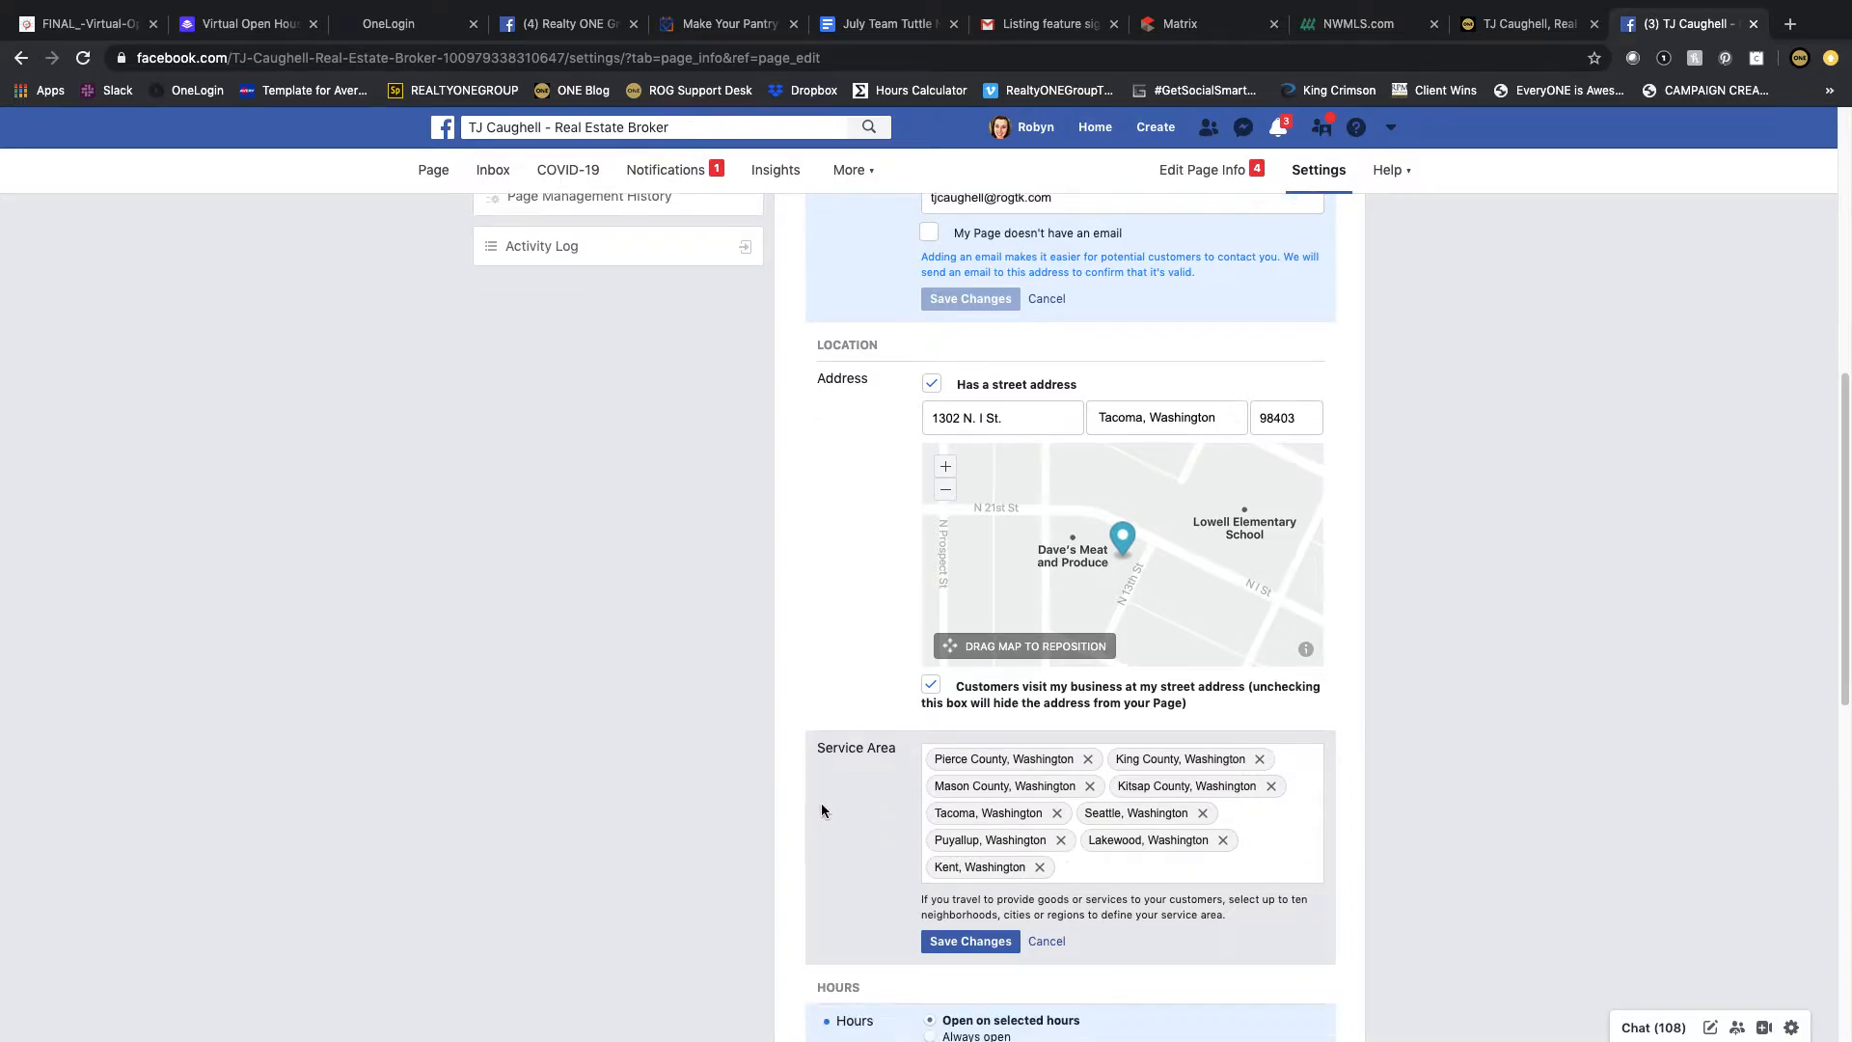
pyautogui.click(970, 942)
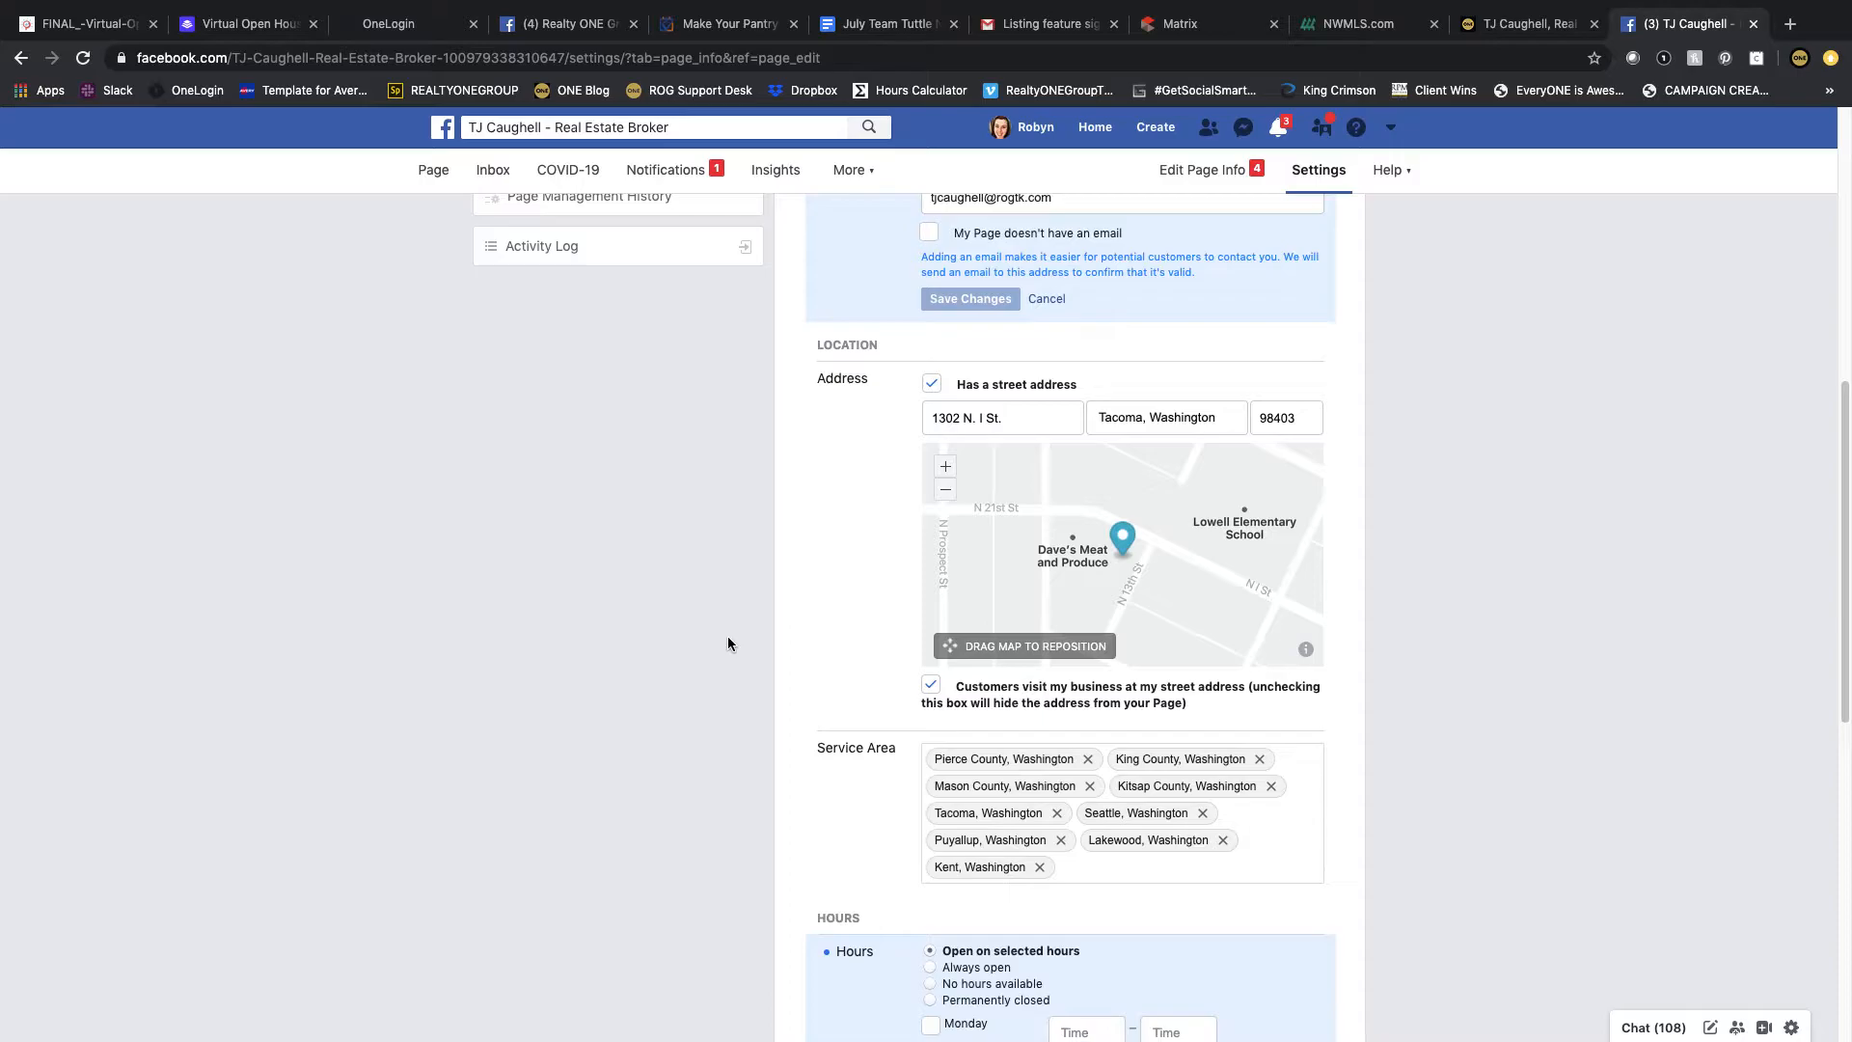
# Step: Enable all seven days, Monday through Sunday, under Open on selected hours
pyautogui.scroll(-5, 727, 642)
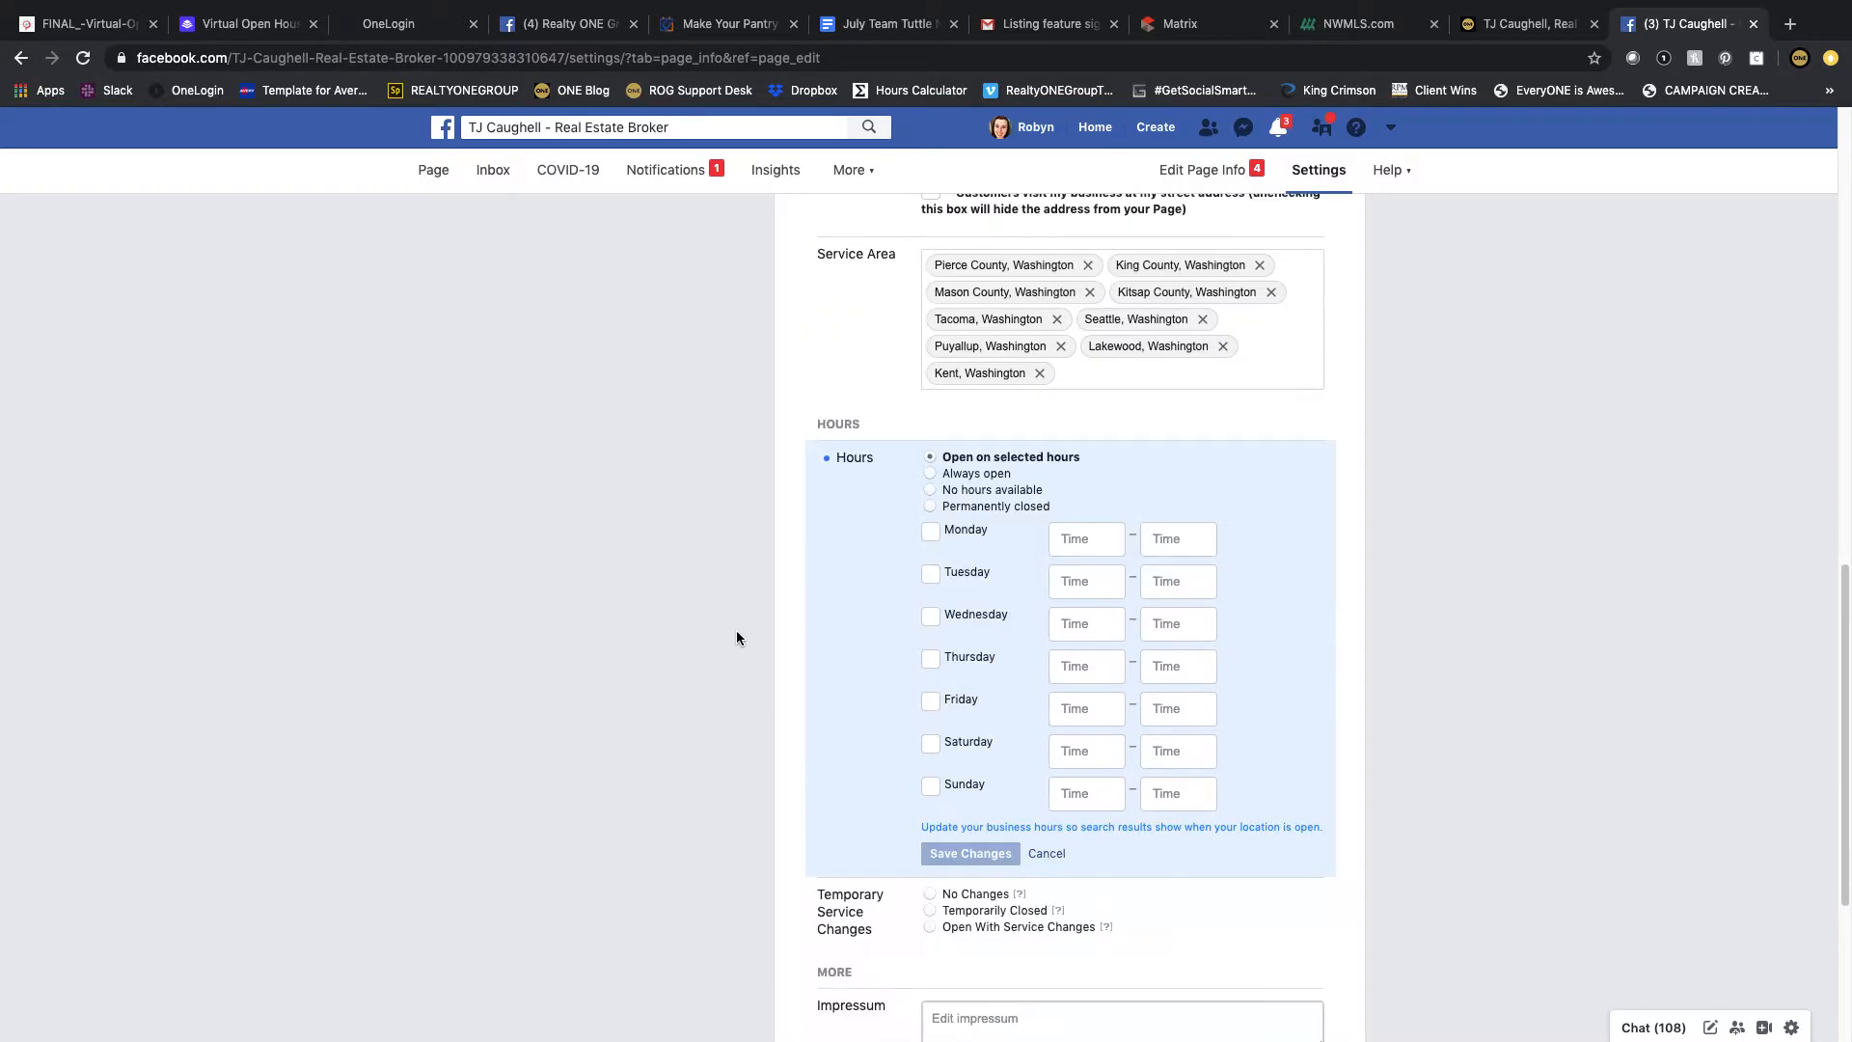
pyautogui.scroll(3, 905, 494)
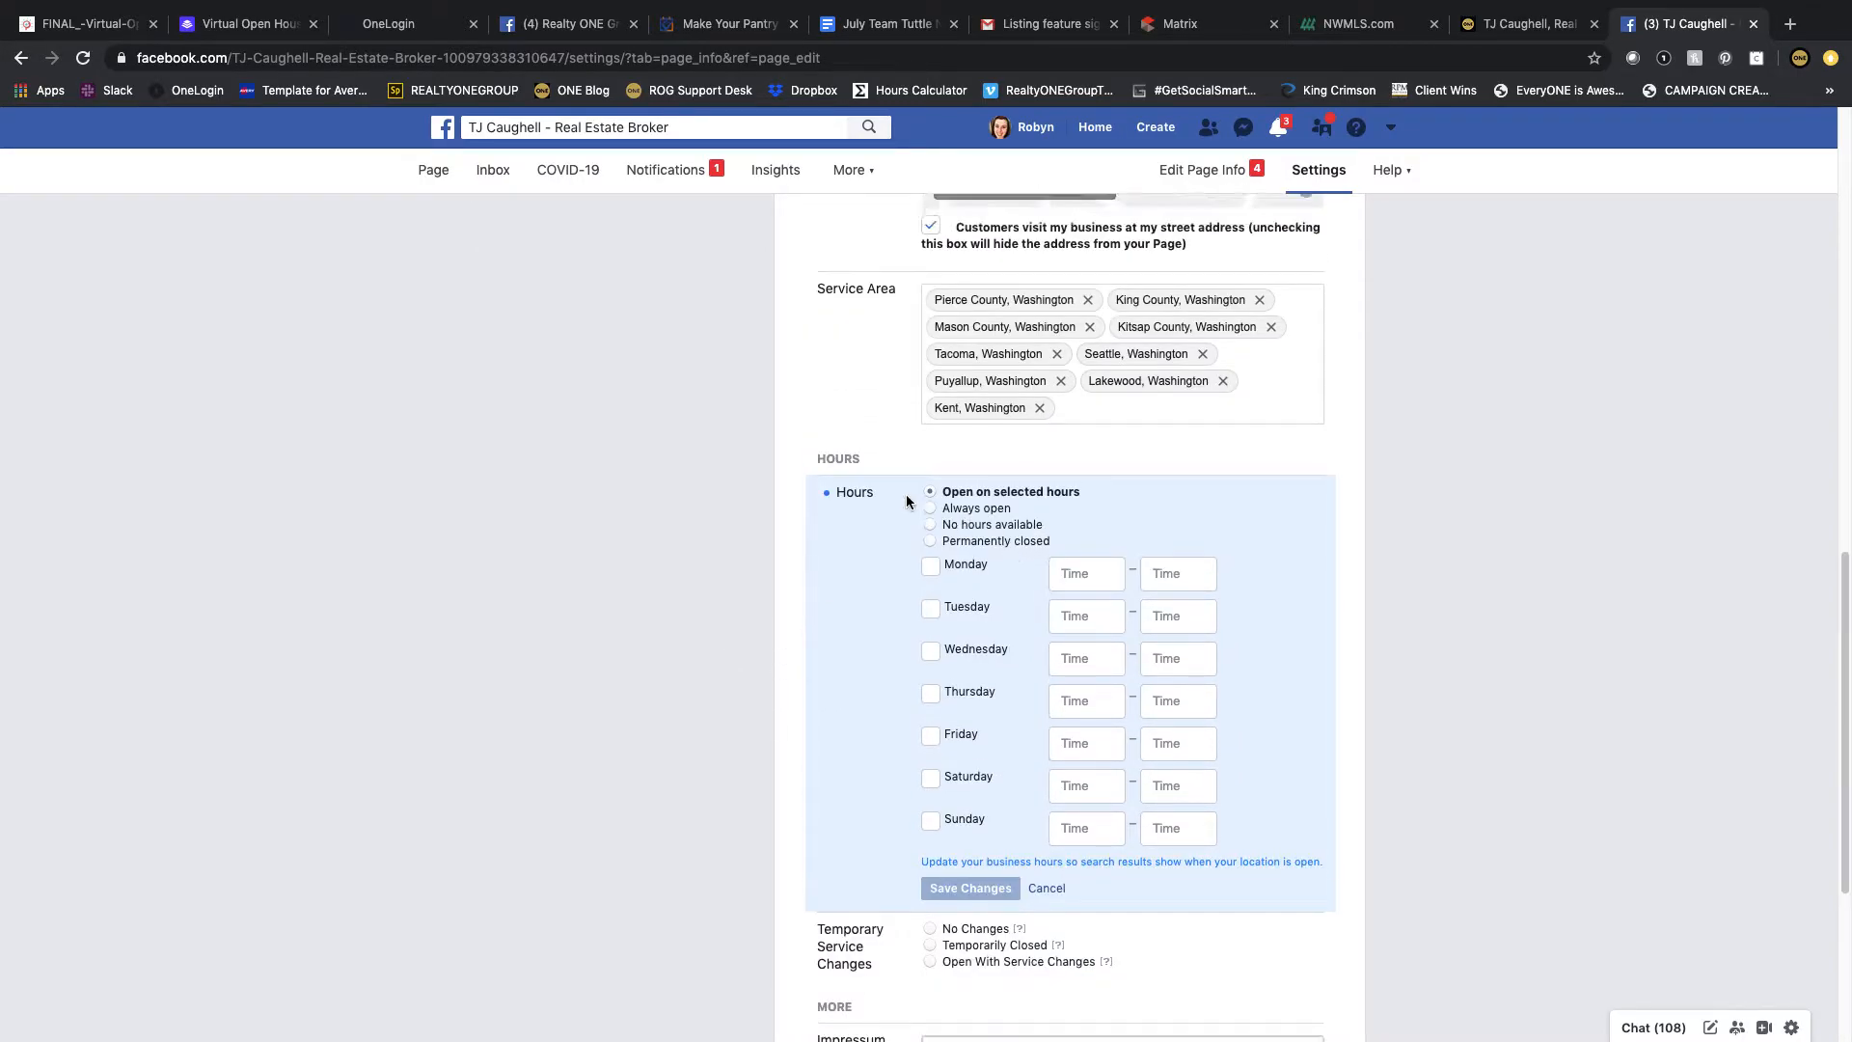
pyautogui.scroll(-4, 934, 532)
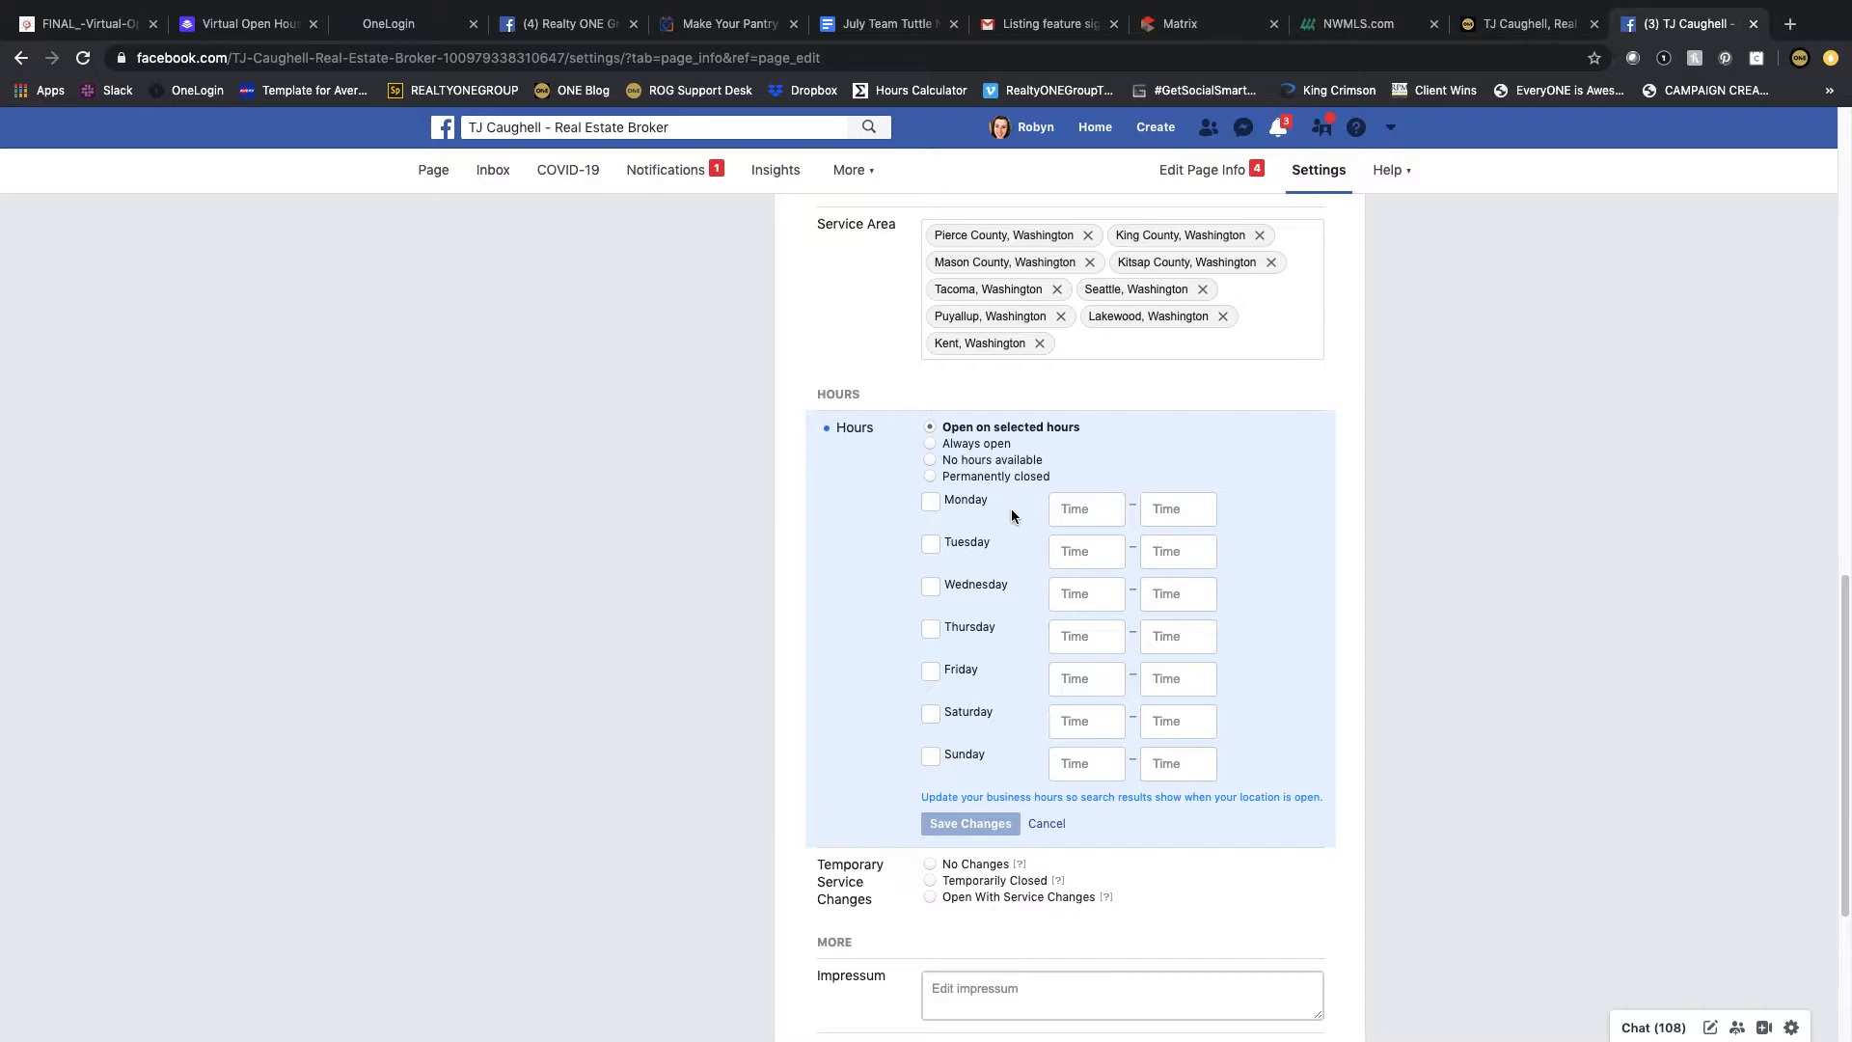
pyautogui.click(931, 501)
pyautogui.click(931, 546)
pyautogui.click(930, 587)
pyautogui.click(931, 630)
pyautogui.click(931, 672)
pyautogui.click(931, 714)
pyautogui.click(931, 756)
# Step: Set the opening time to 8:00 AM for every day from Monday to Sunday
pyautogui.click(1071, 509)
pyautogui.click(1054, 512)
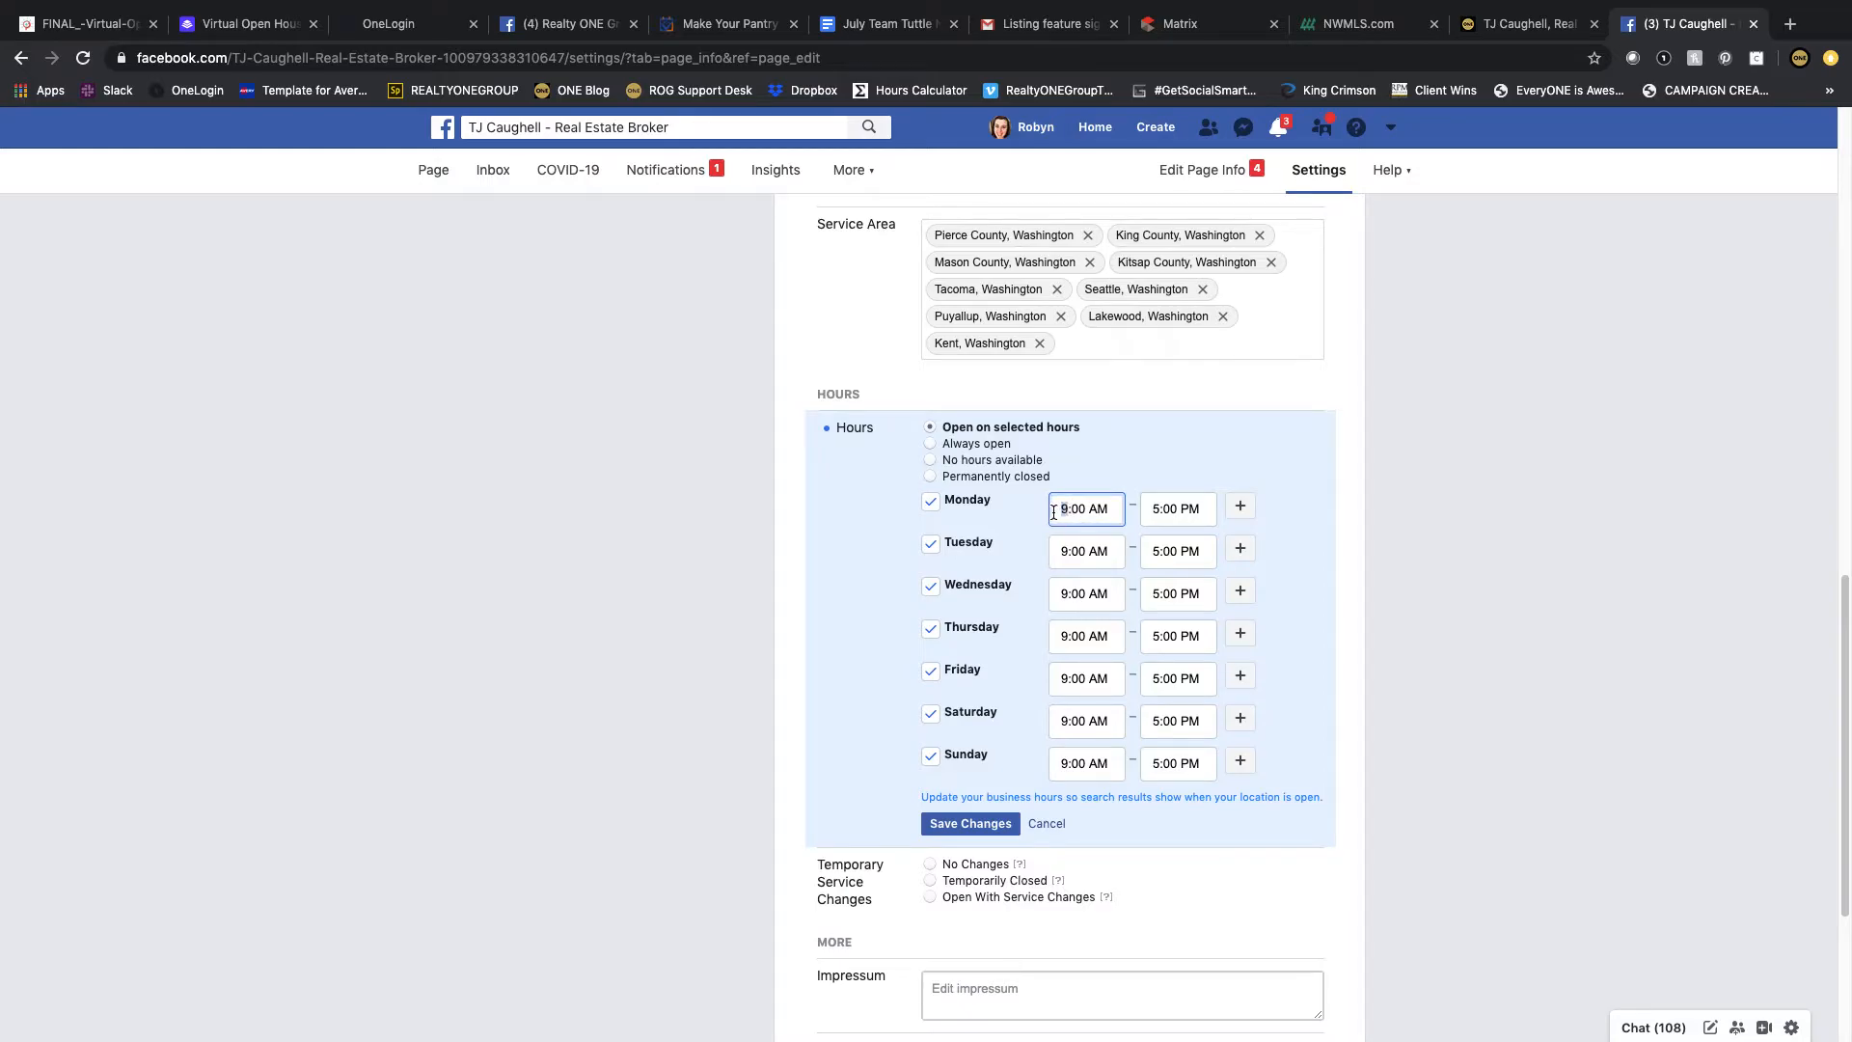
pyautogui.write('8')
pyautogui.click(1066, 554)
pyautogui.write('8')
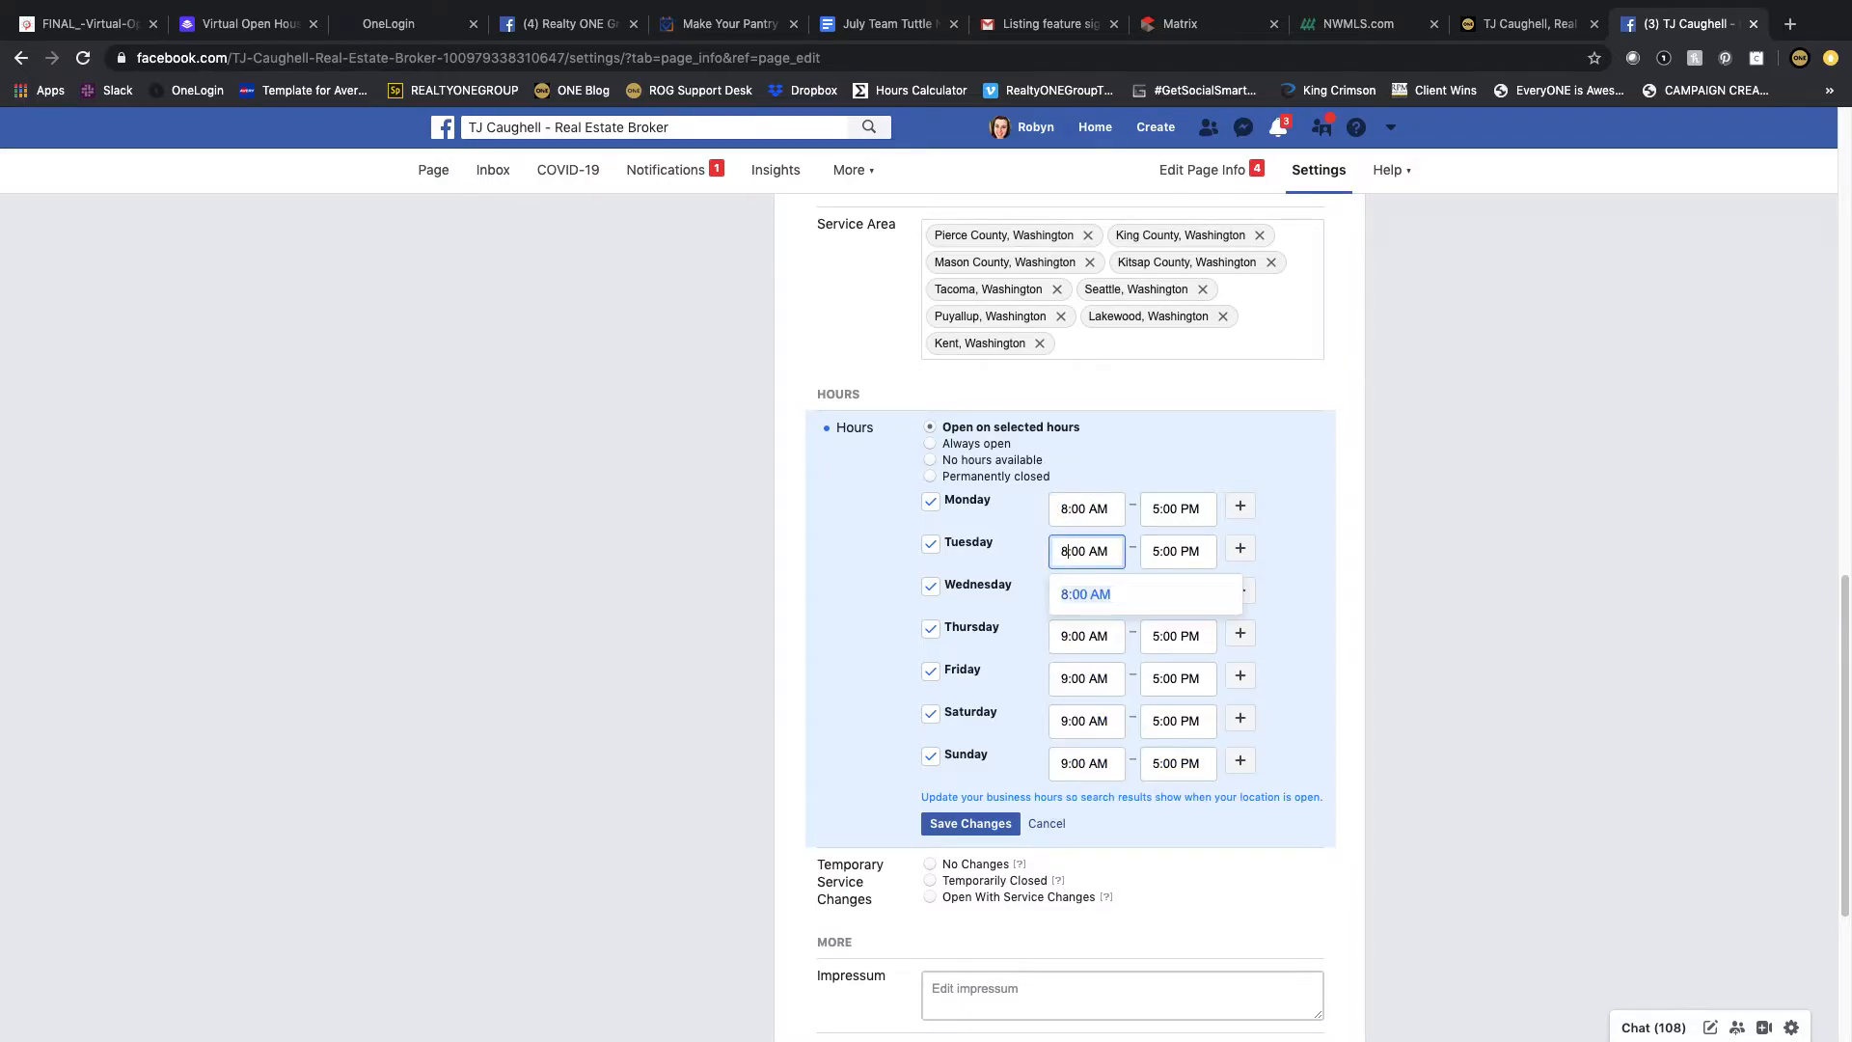
pyautogui.click(1064, 590)
pyautogui.write('8:00 AM')
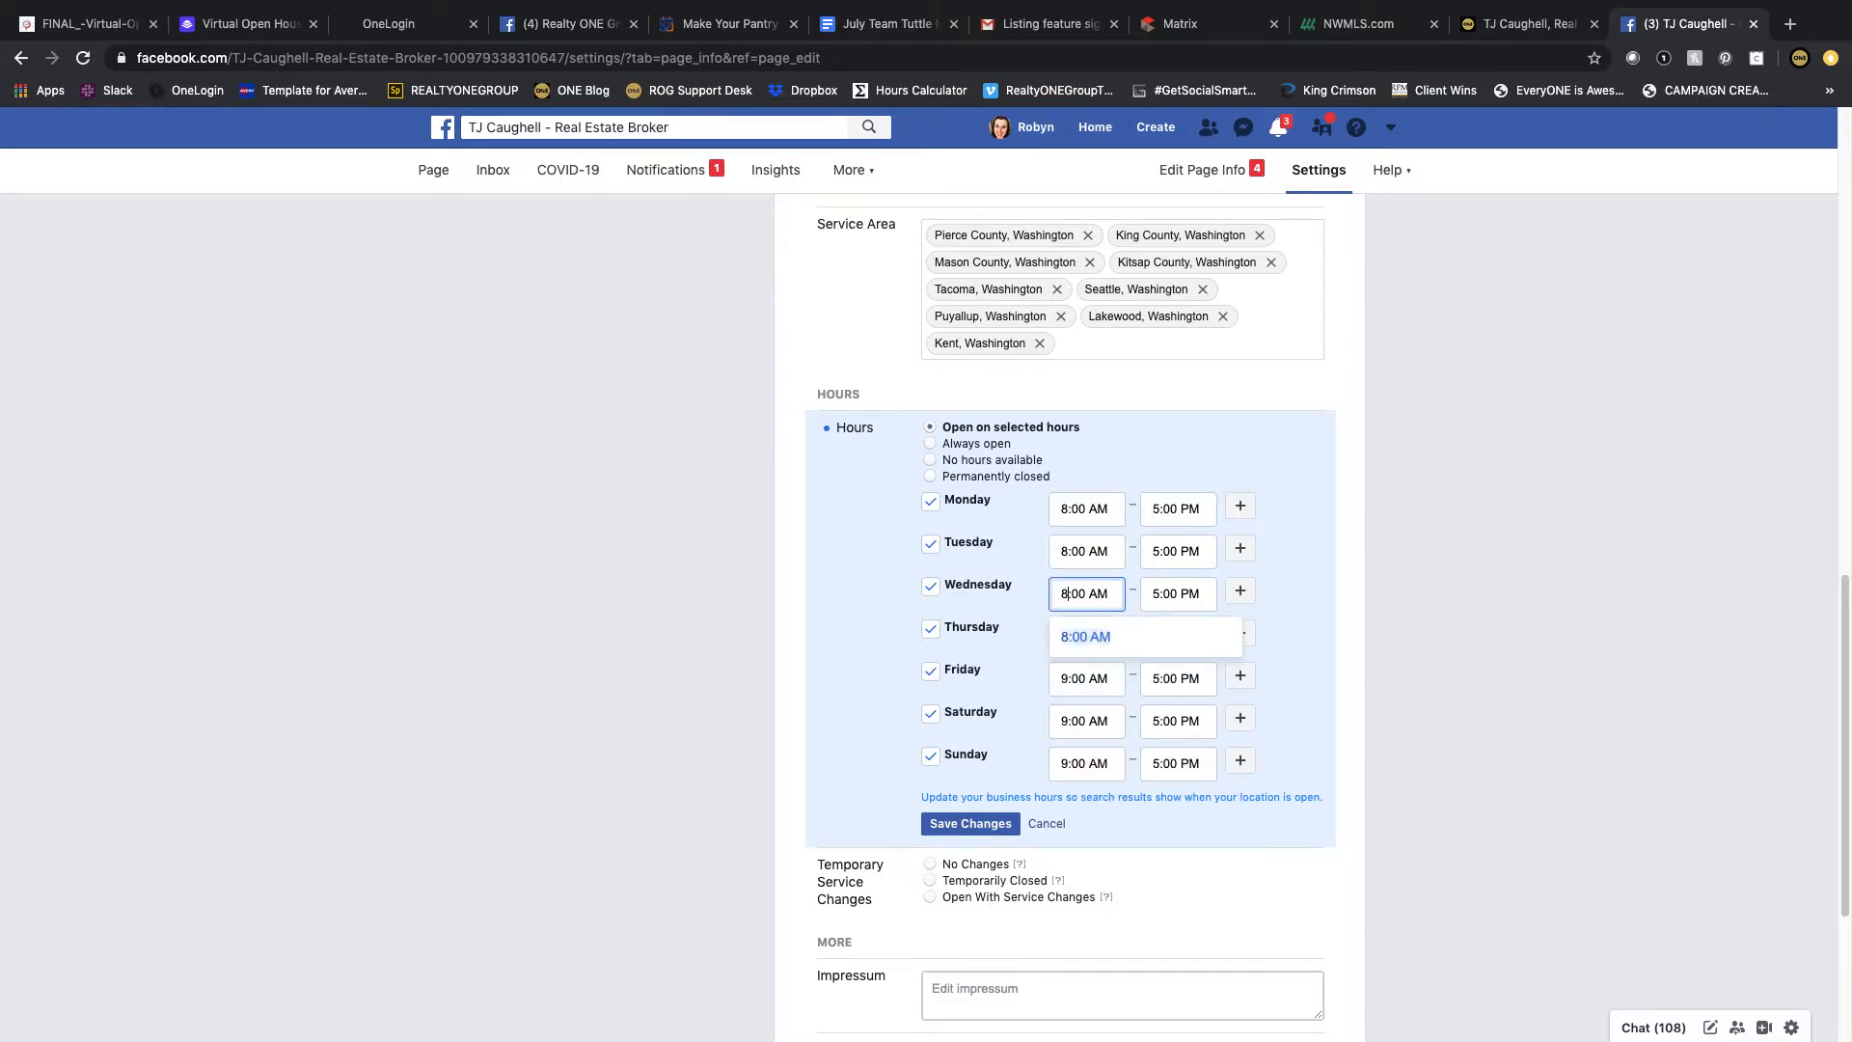
pyautogui.click(1064, 637)
pyautogui.write('8:00 AM')
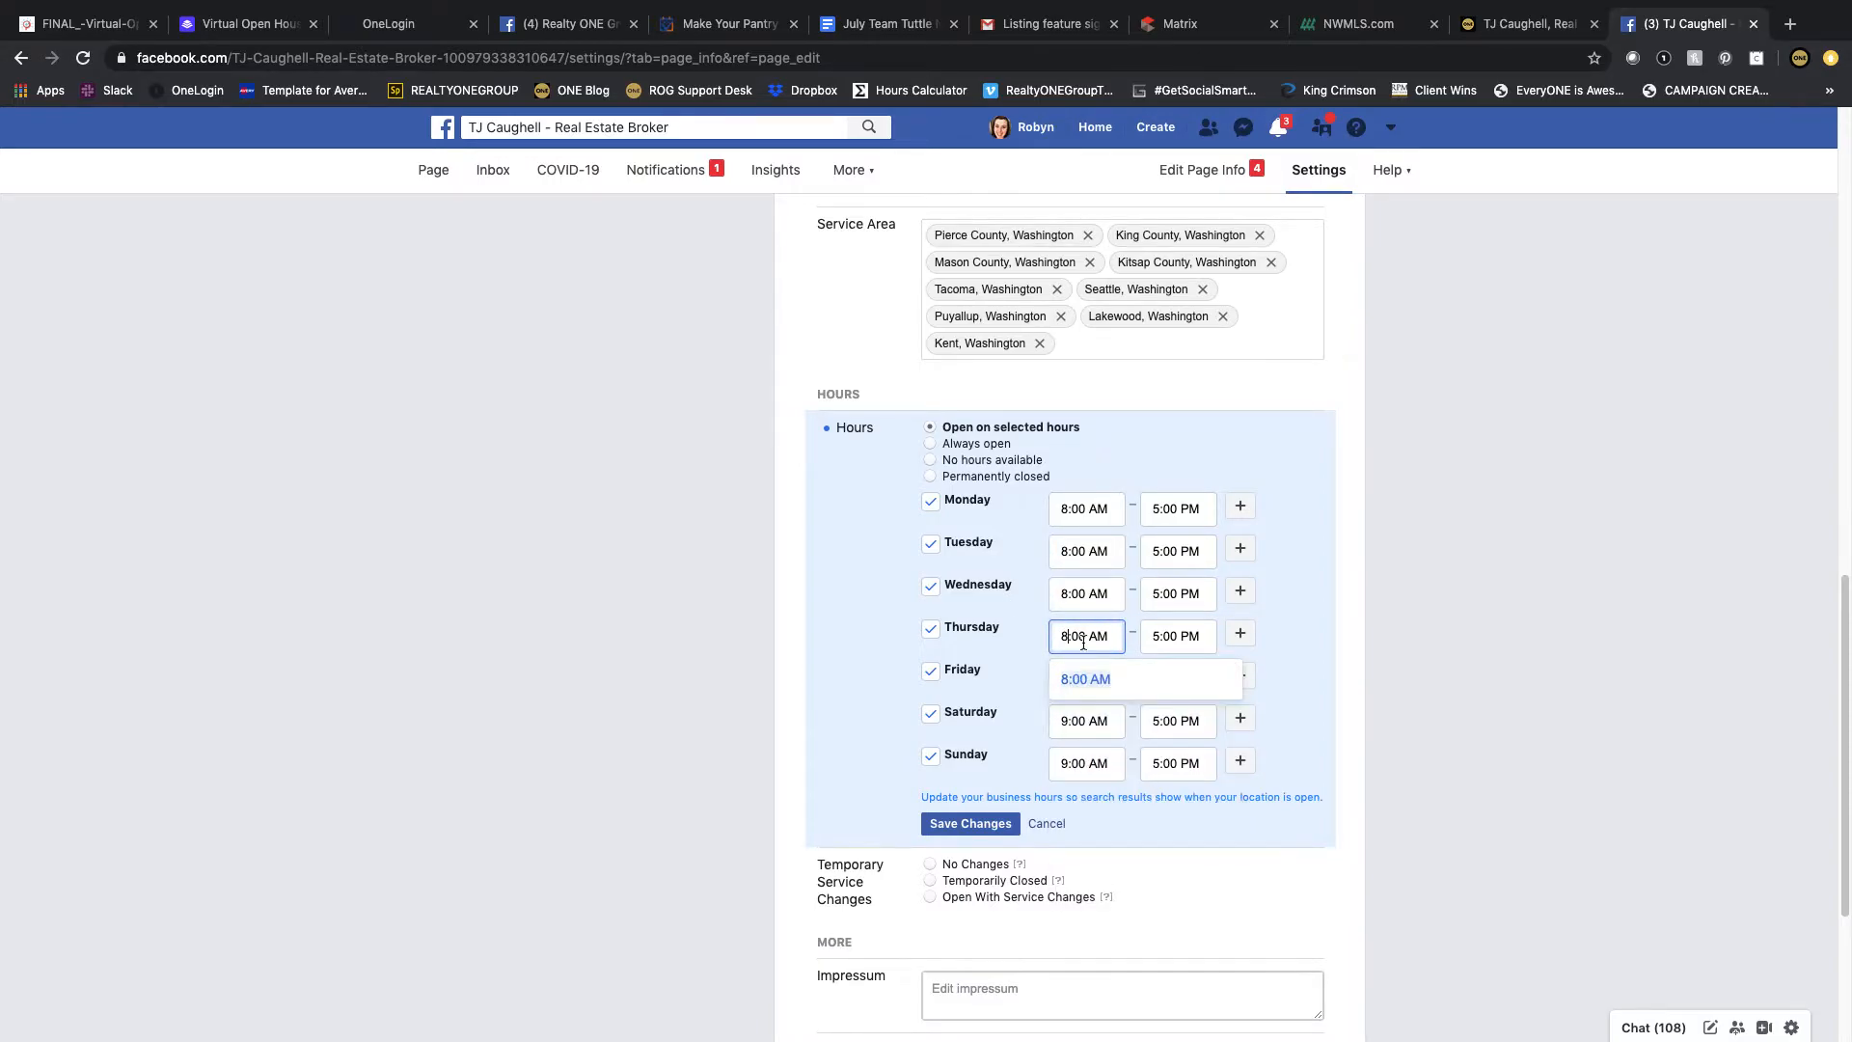
pyautogui.click(1073, 680)
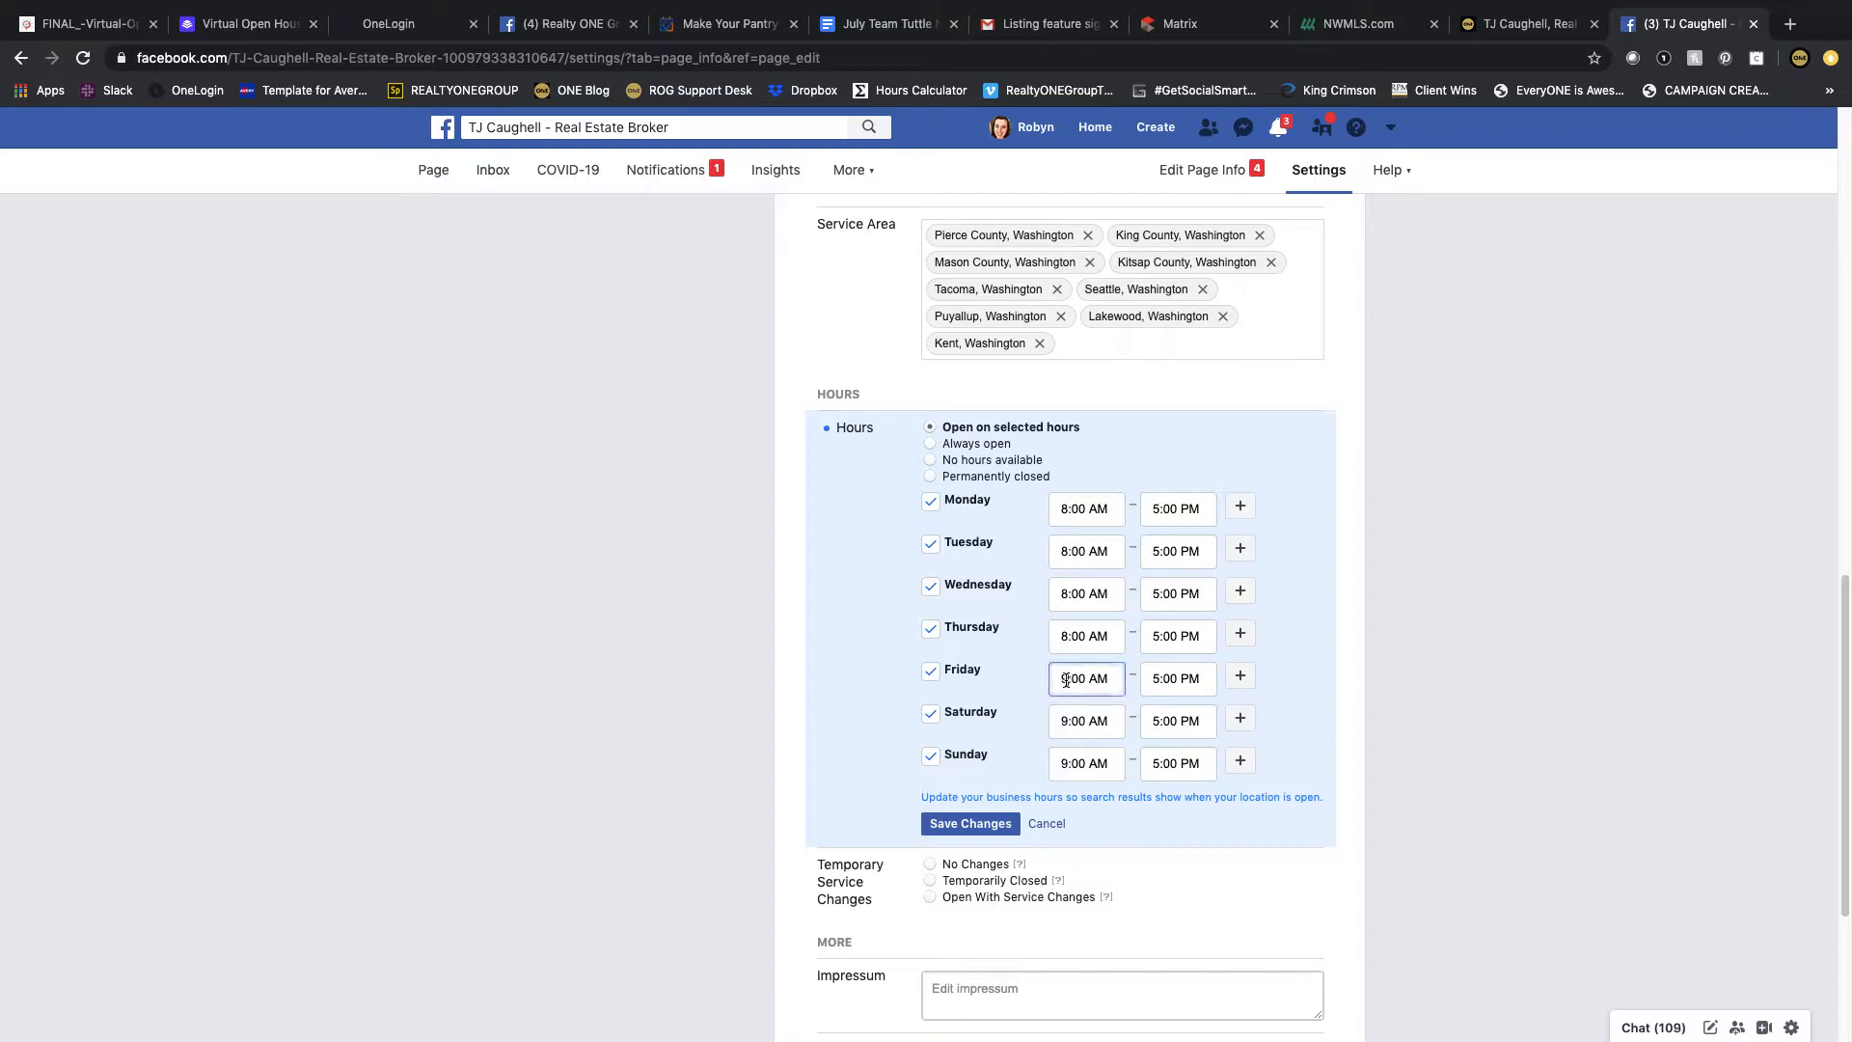
pyautogui.write('8')
pyautogui.click(1089, 721)
pyautogui.write('8')
pyautogui.click(1064, 762)
pyautogui.write('8')
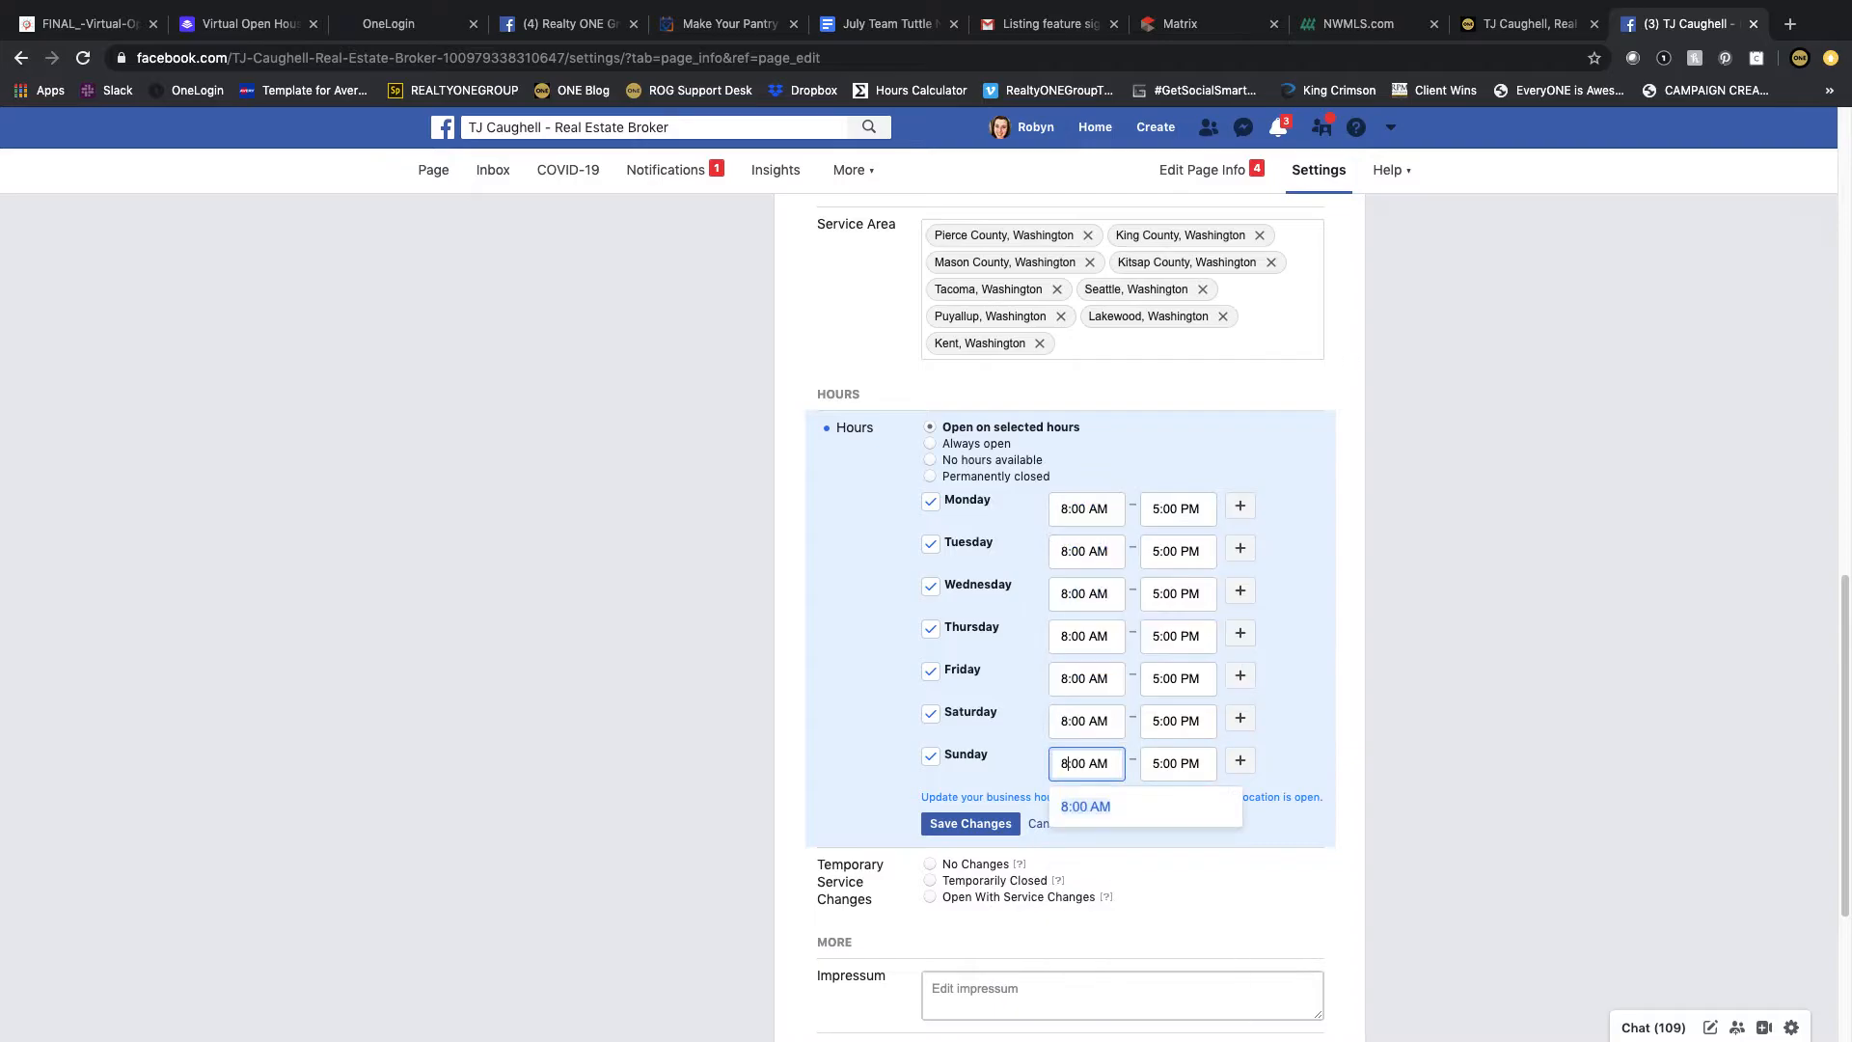
pyautogui.click(1078, 802)
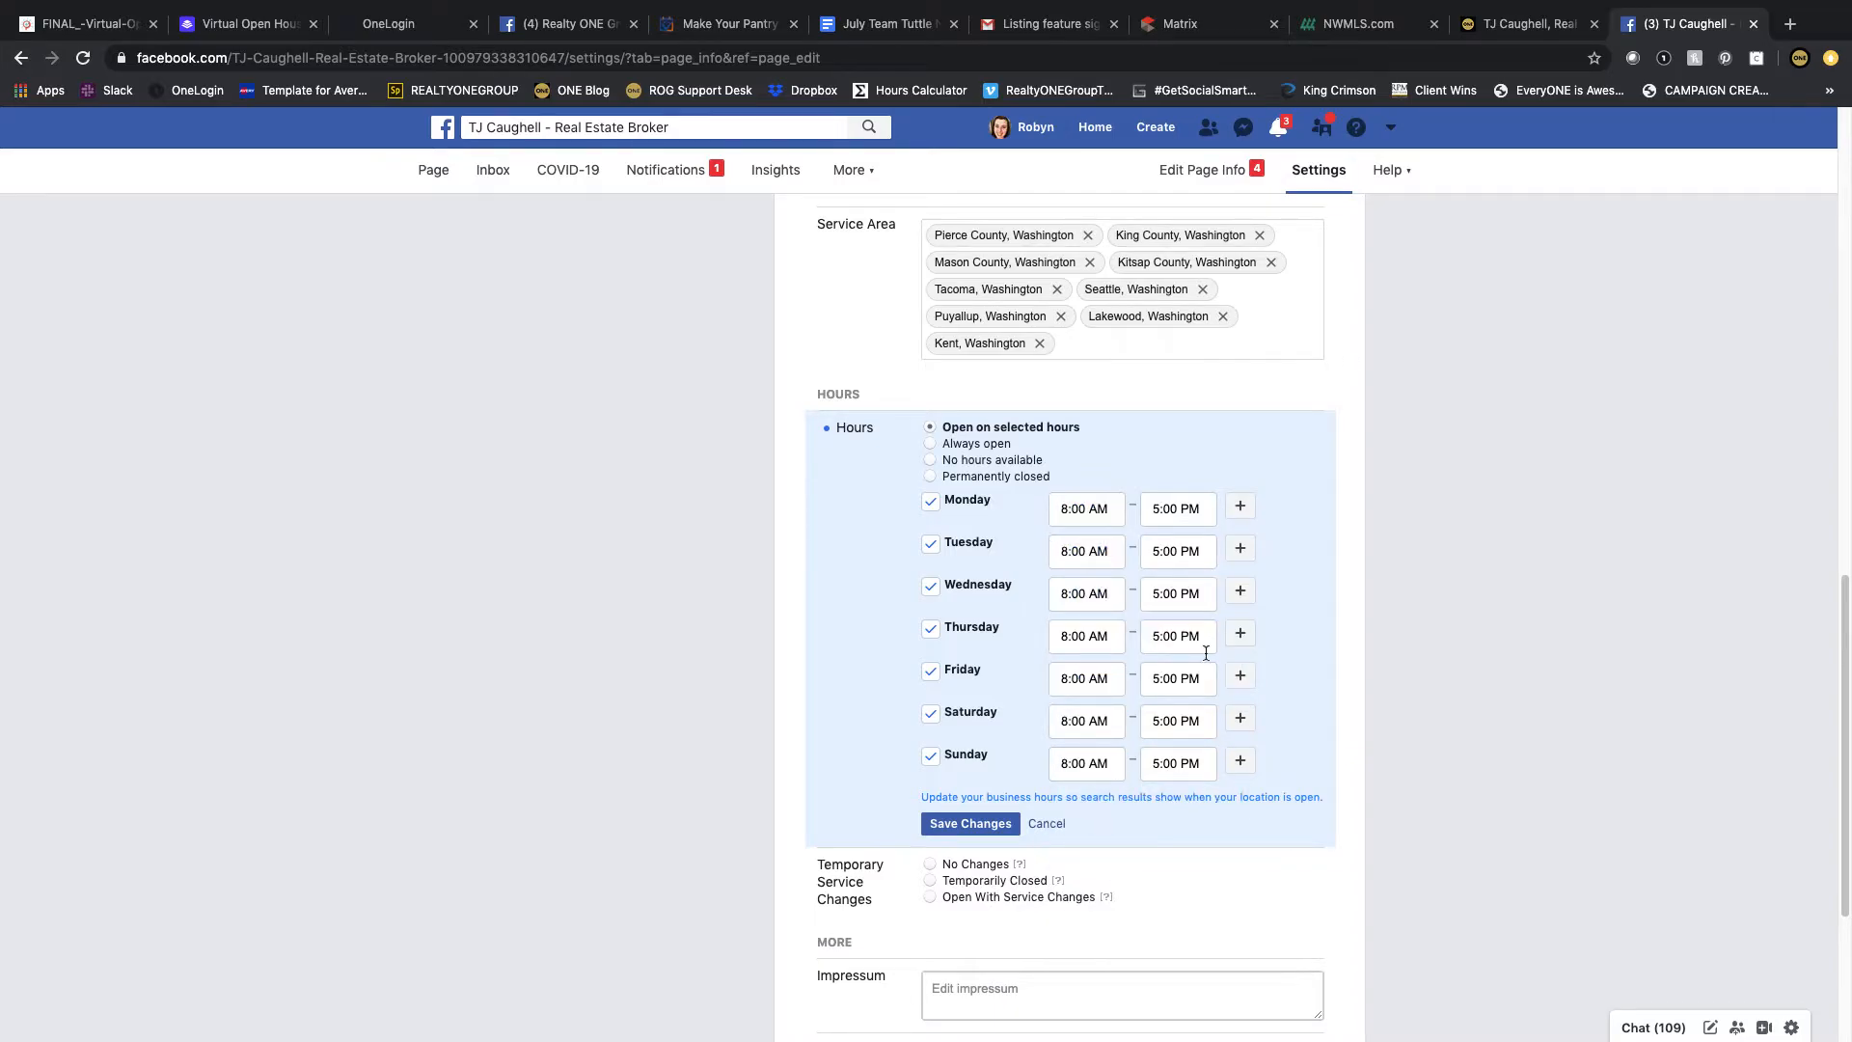
# Step: Set the closing time to 9:00 PM for Monday, Tuesday and Wednesday
pyautogui.click(1154, 511)
pyautogui.press('Delete')
pyautogui.write('9')
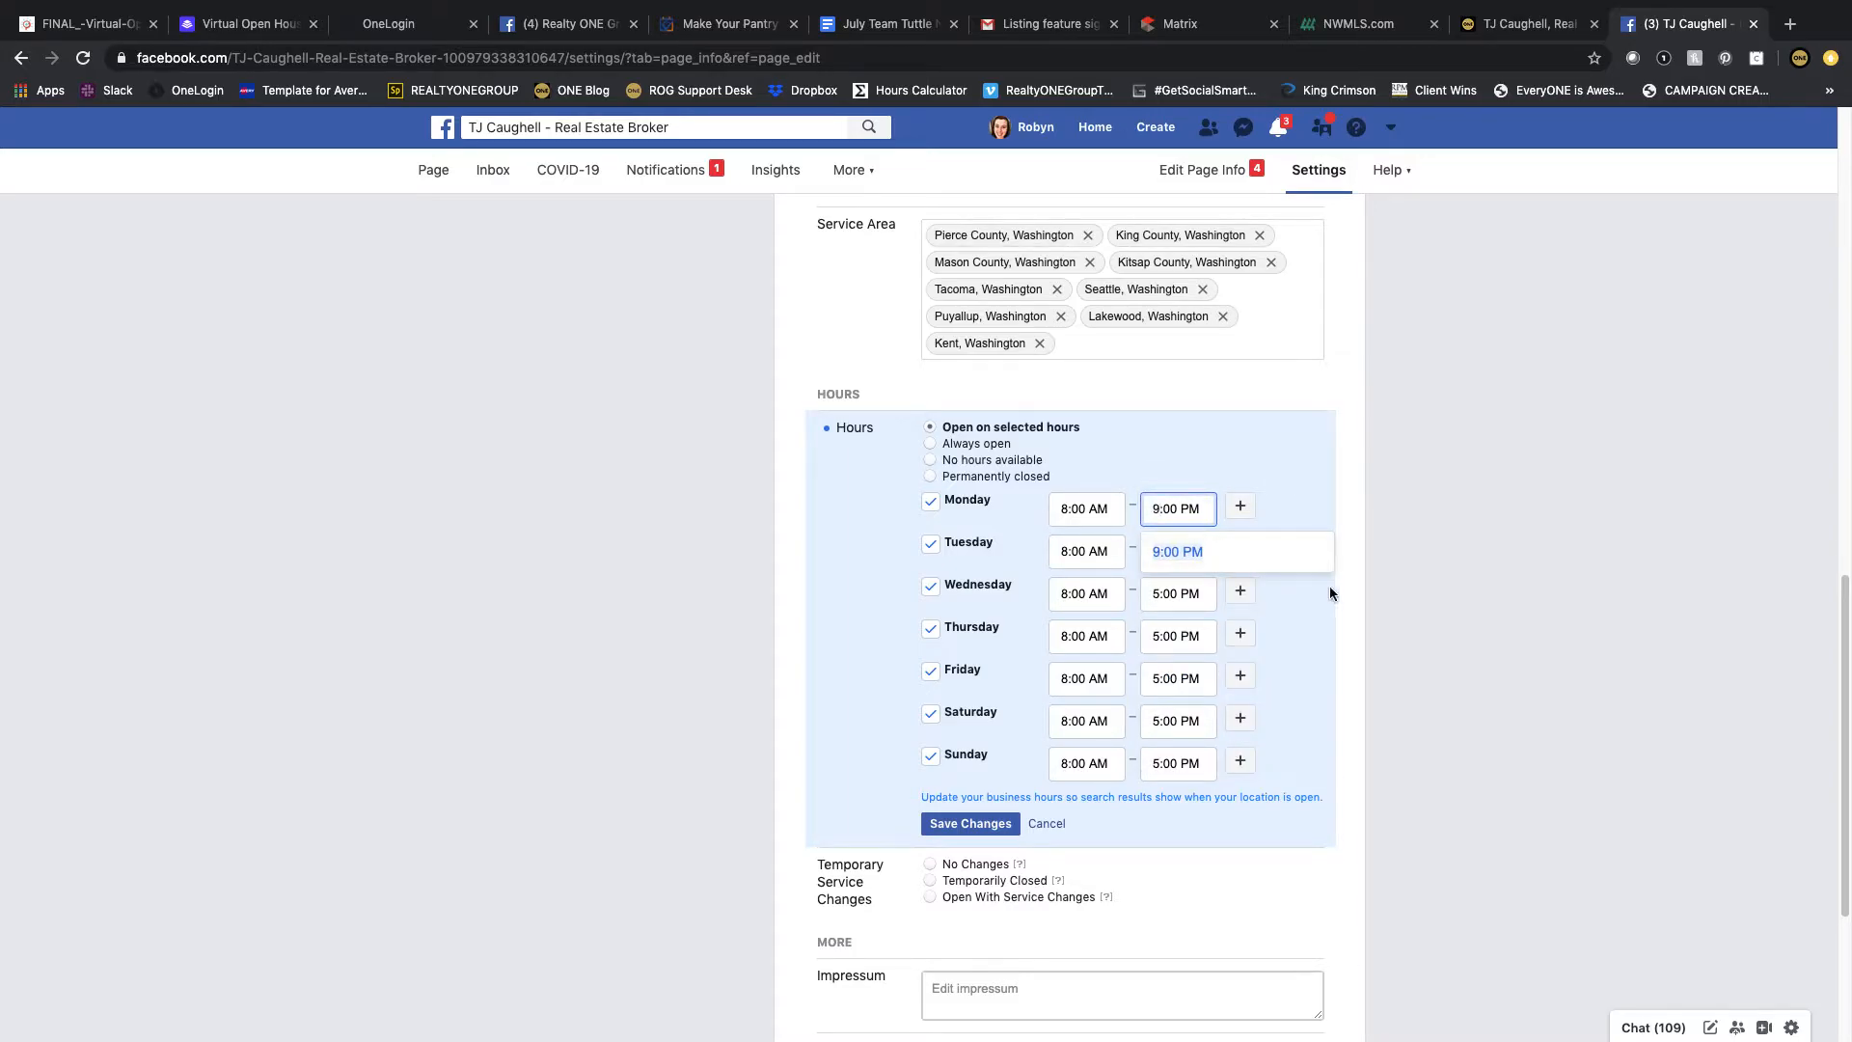
pyautogui.click(1157, 551)
pyautogui.click(1154, 551)
pyautogui.press('Delete')
pyautogui.write('9:00 PM')
pyautogui.click(1185, 594)
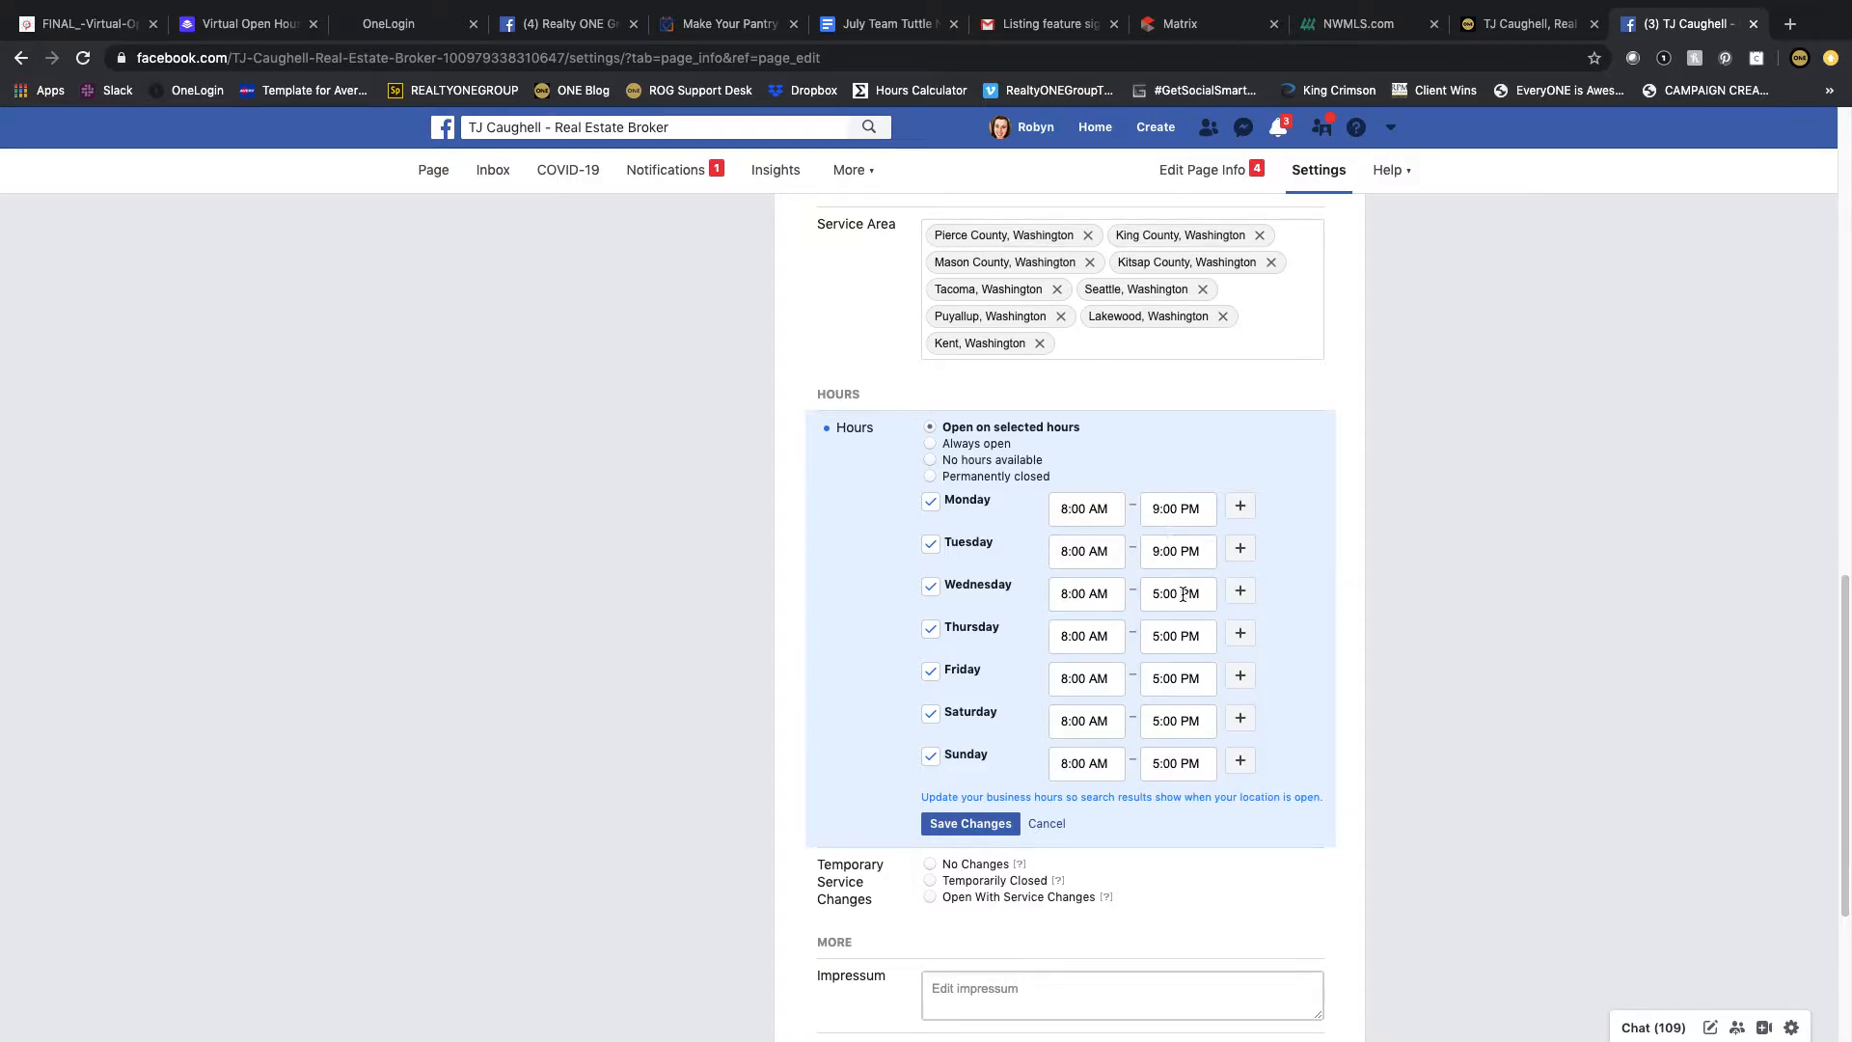
pyautogui.click(1152, 594)
pyautogui.press('Delete')
pyautogui.write('9')
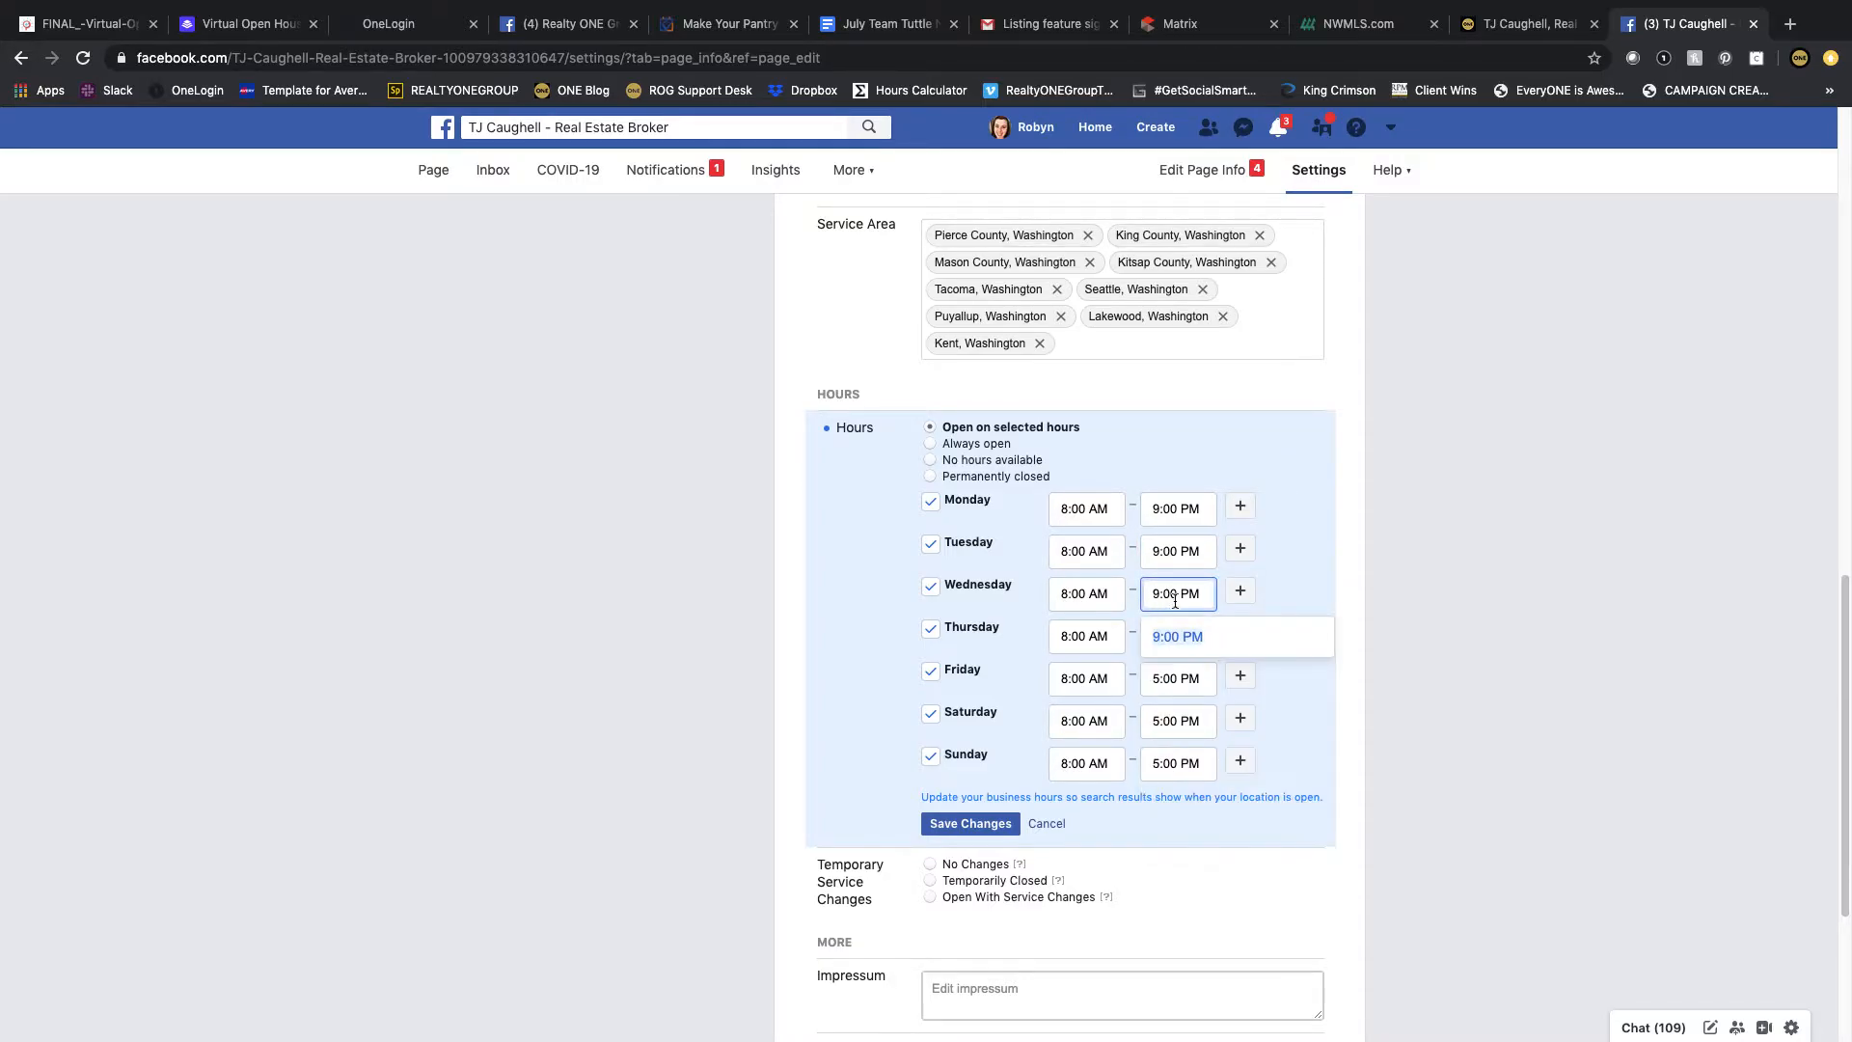
# Step: Set the closing time to 9:00 PM for Thursday through Sunday and save the business hours
pyautogui.click(1153, 633)
pyautogui.click(1153, 636)
pyautogui.press('Delete')
pyautogui.write('9:00 PM')
pyautogui.click(1167, 681)
pyautogui.click(1156, 679)
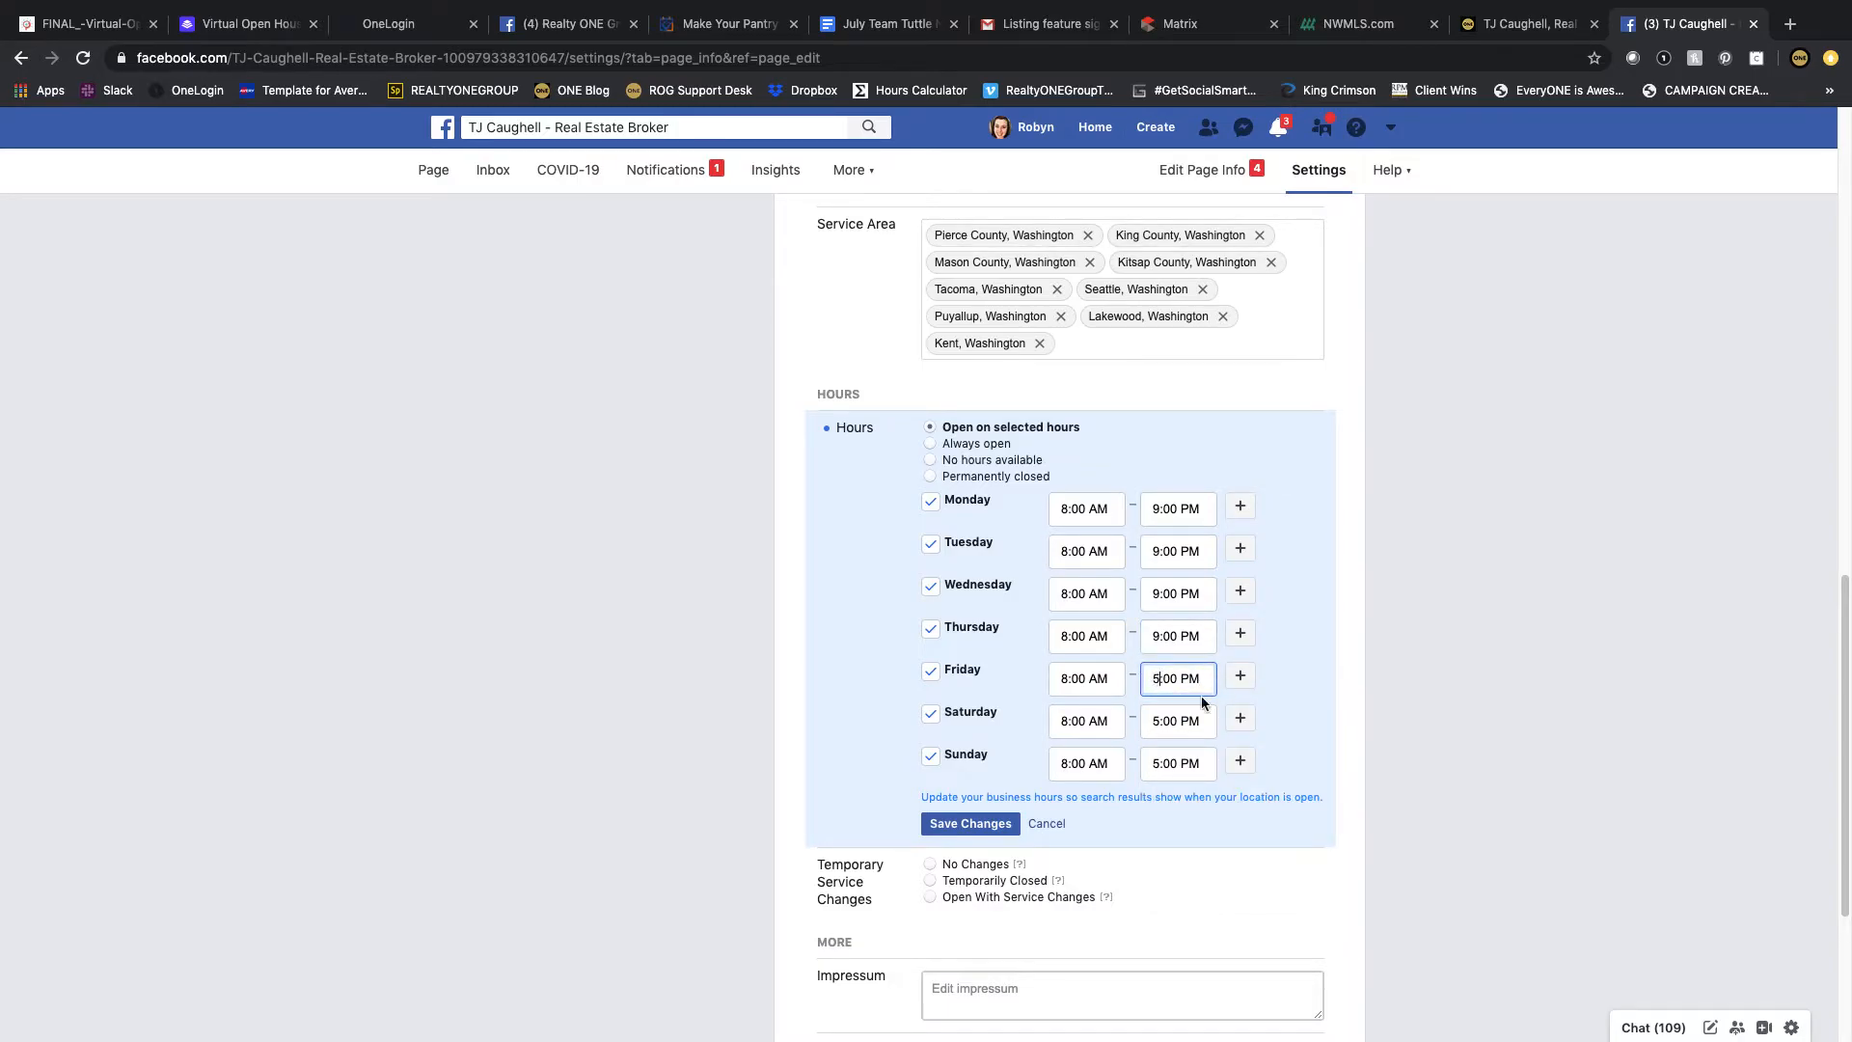
pyautogui.press('Delete')
pyautogui.write('9')
pyautogui.click(1157, 721)
pyautogui.click(1154, 721)
pyautogui.press('Delete')
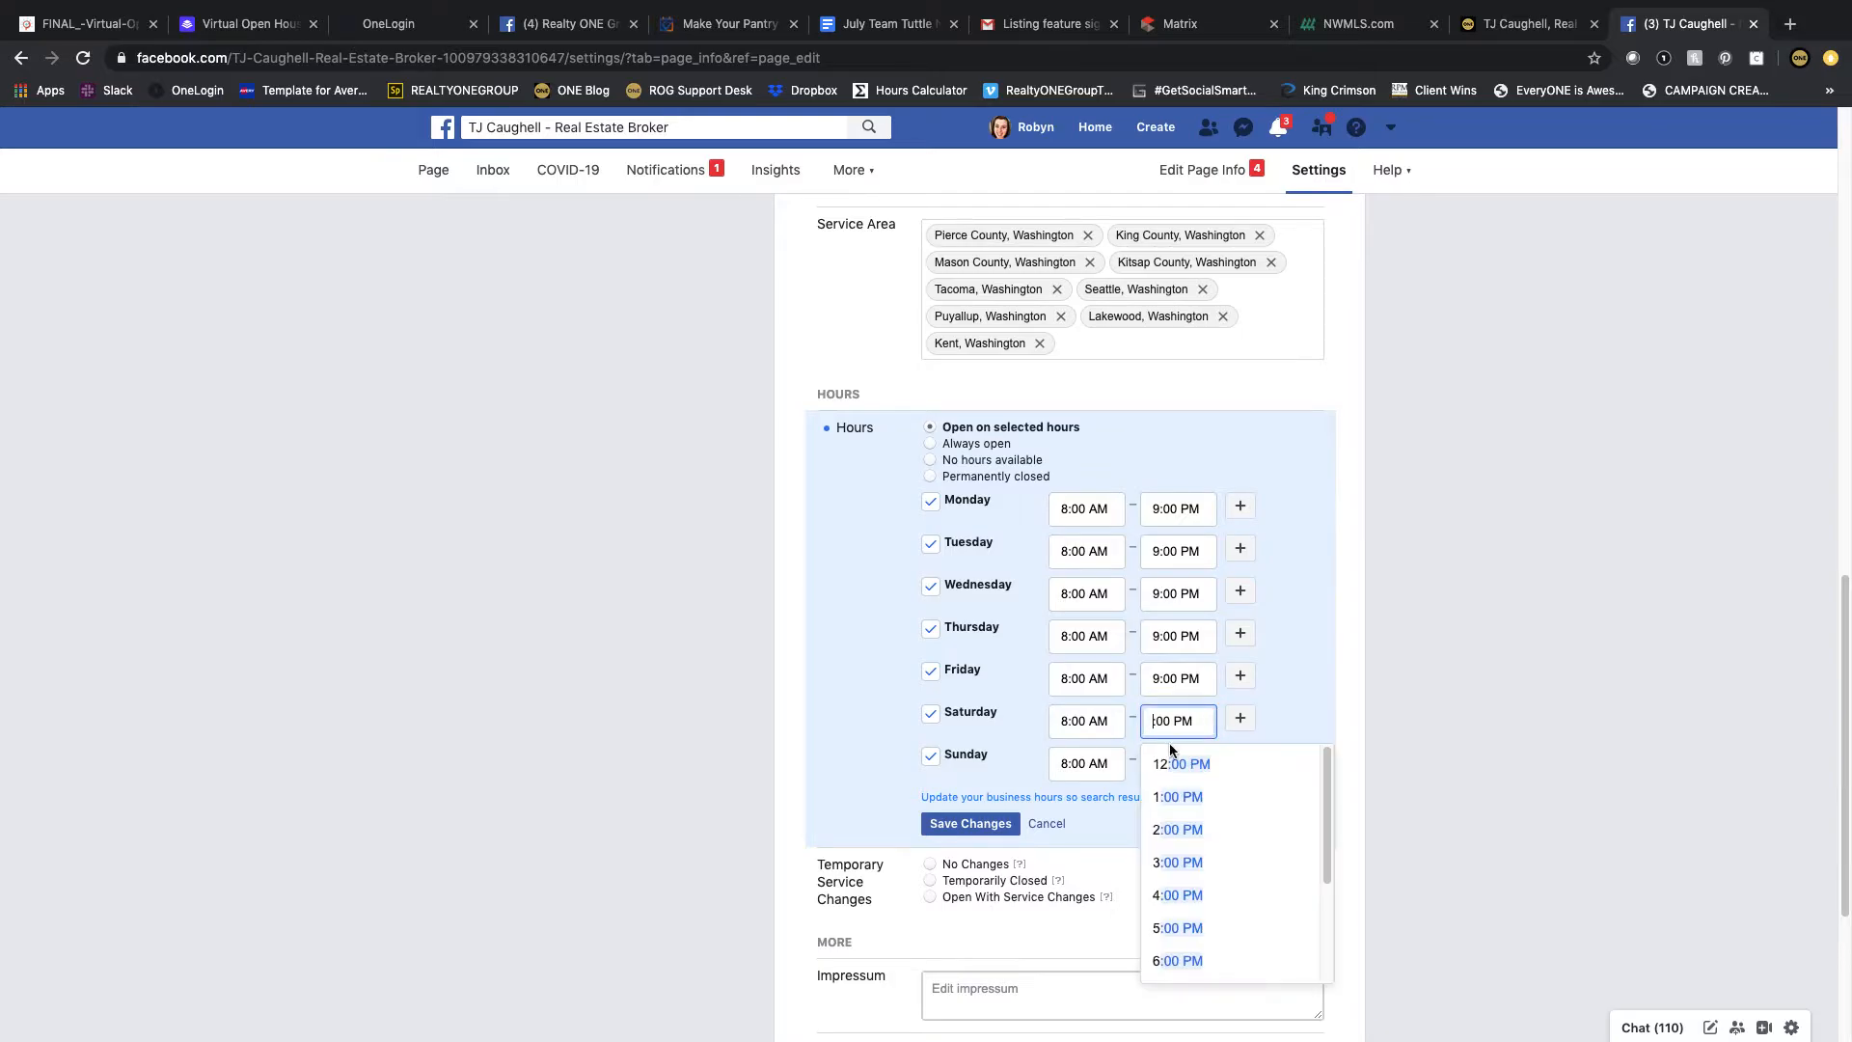
pyautogui.write('9')
pyautogui.click(1168, 764)
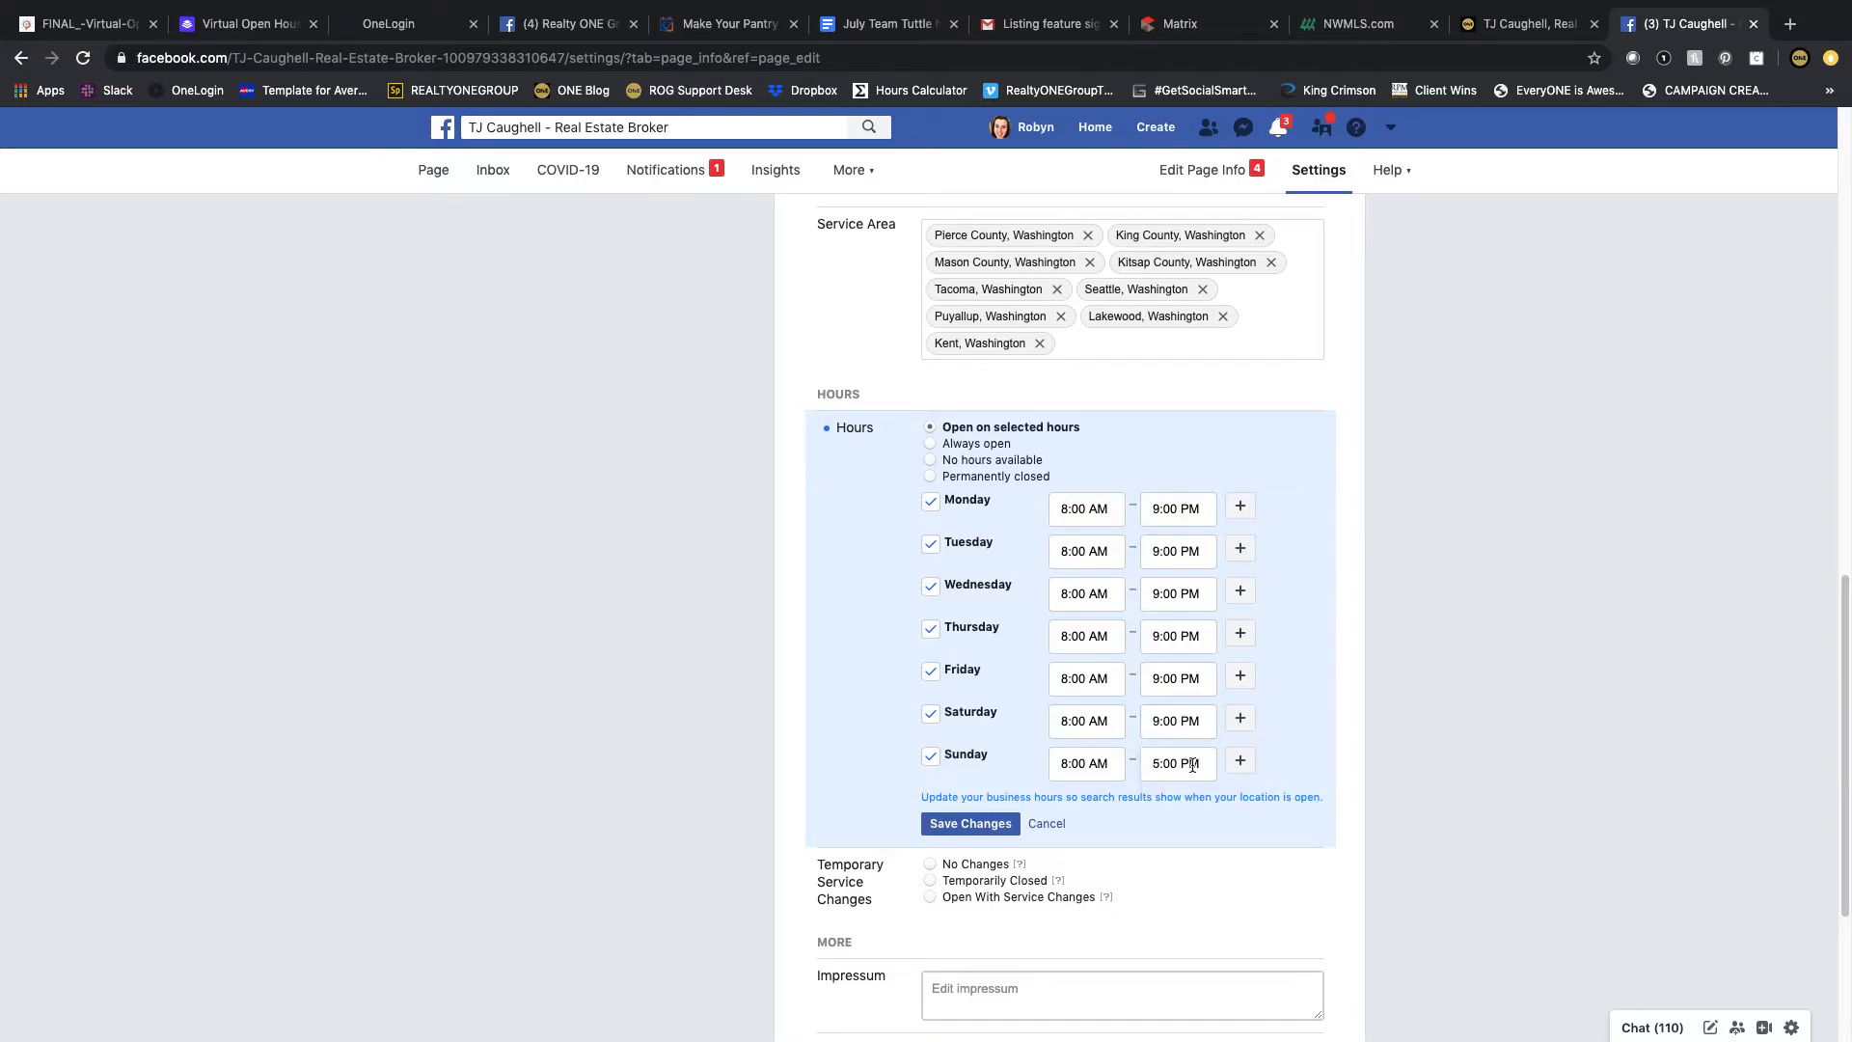
pyautogui.click(1155, 764)
pyautogui.press('Delete')
pyautogui.write('9')
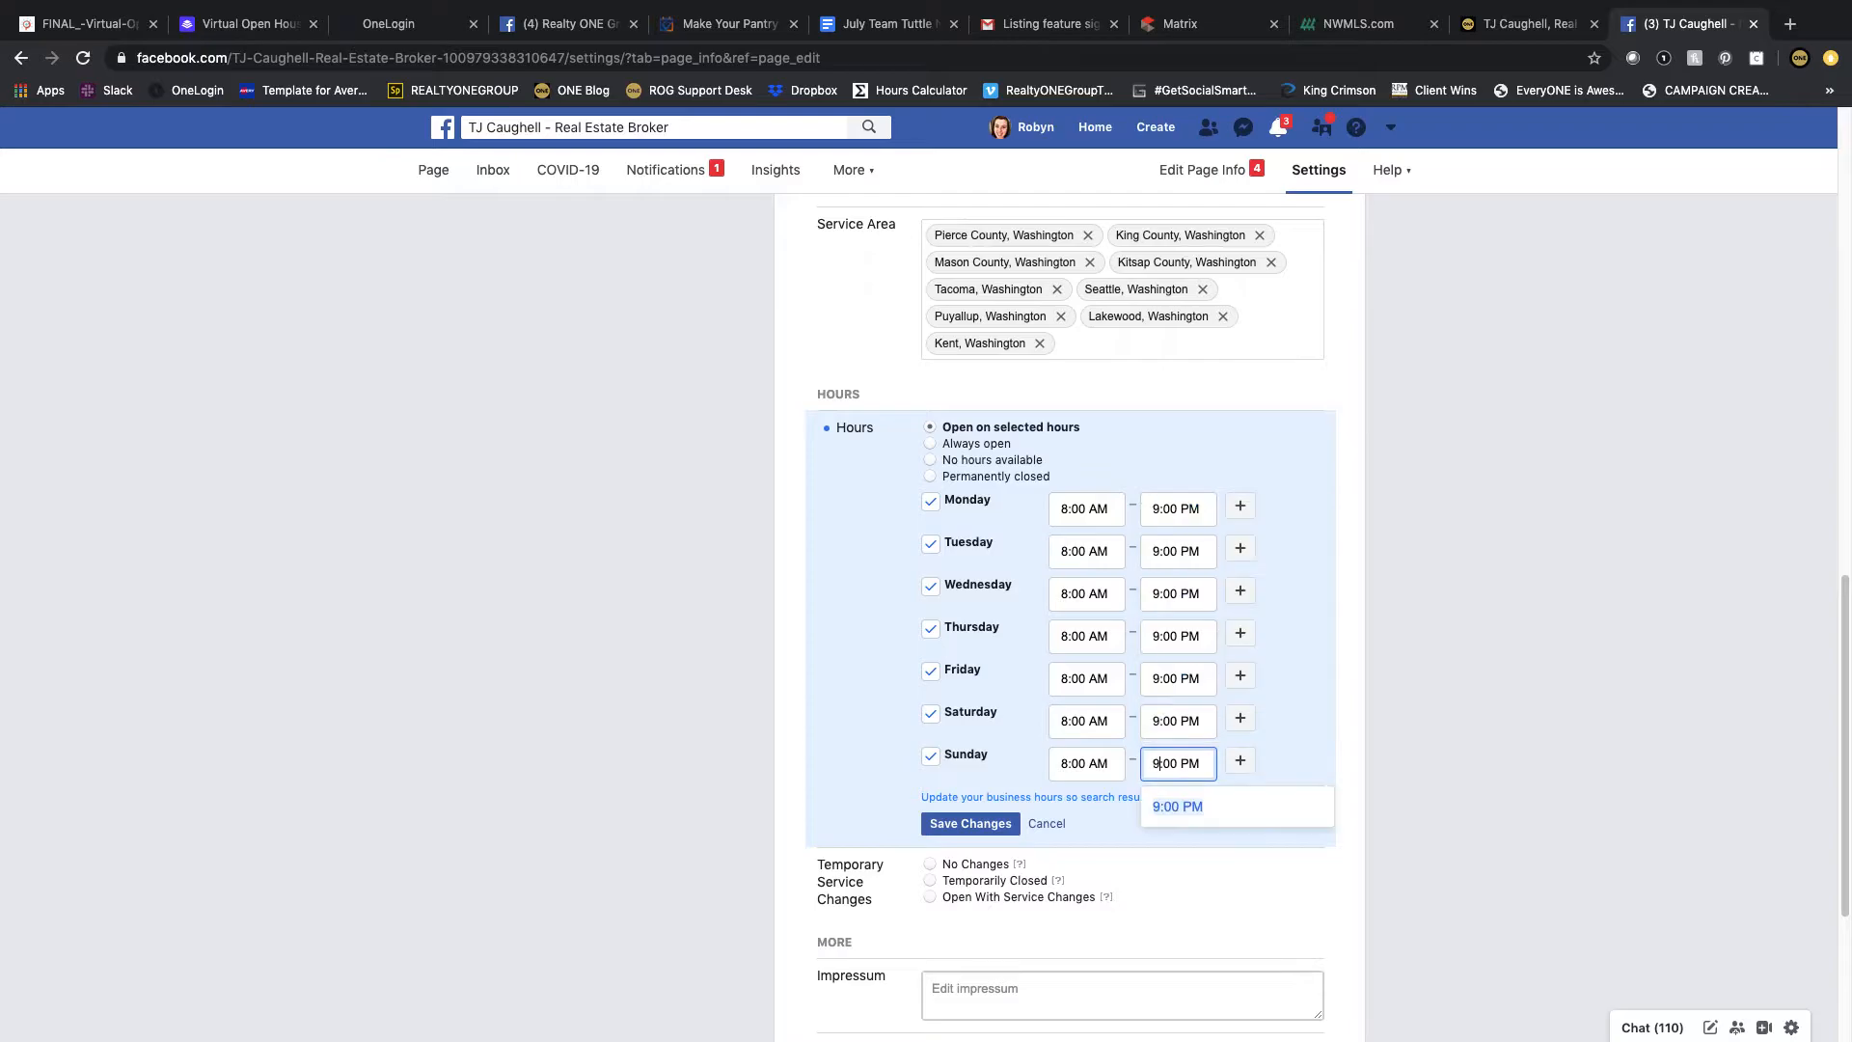
pyautogui.click(1185, 803)
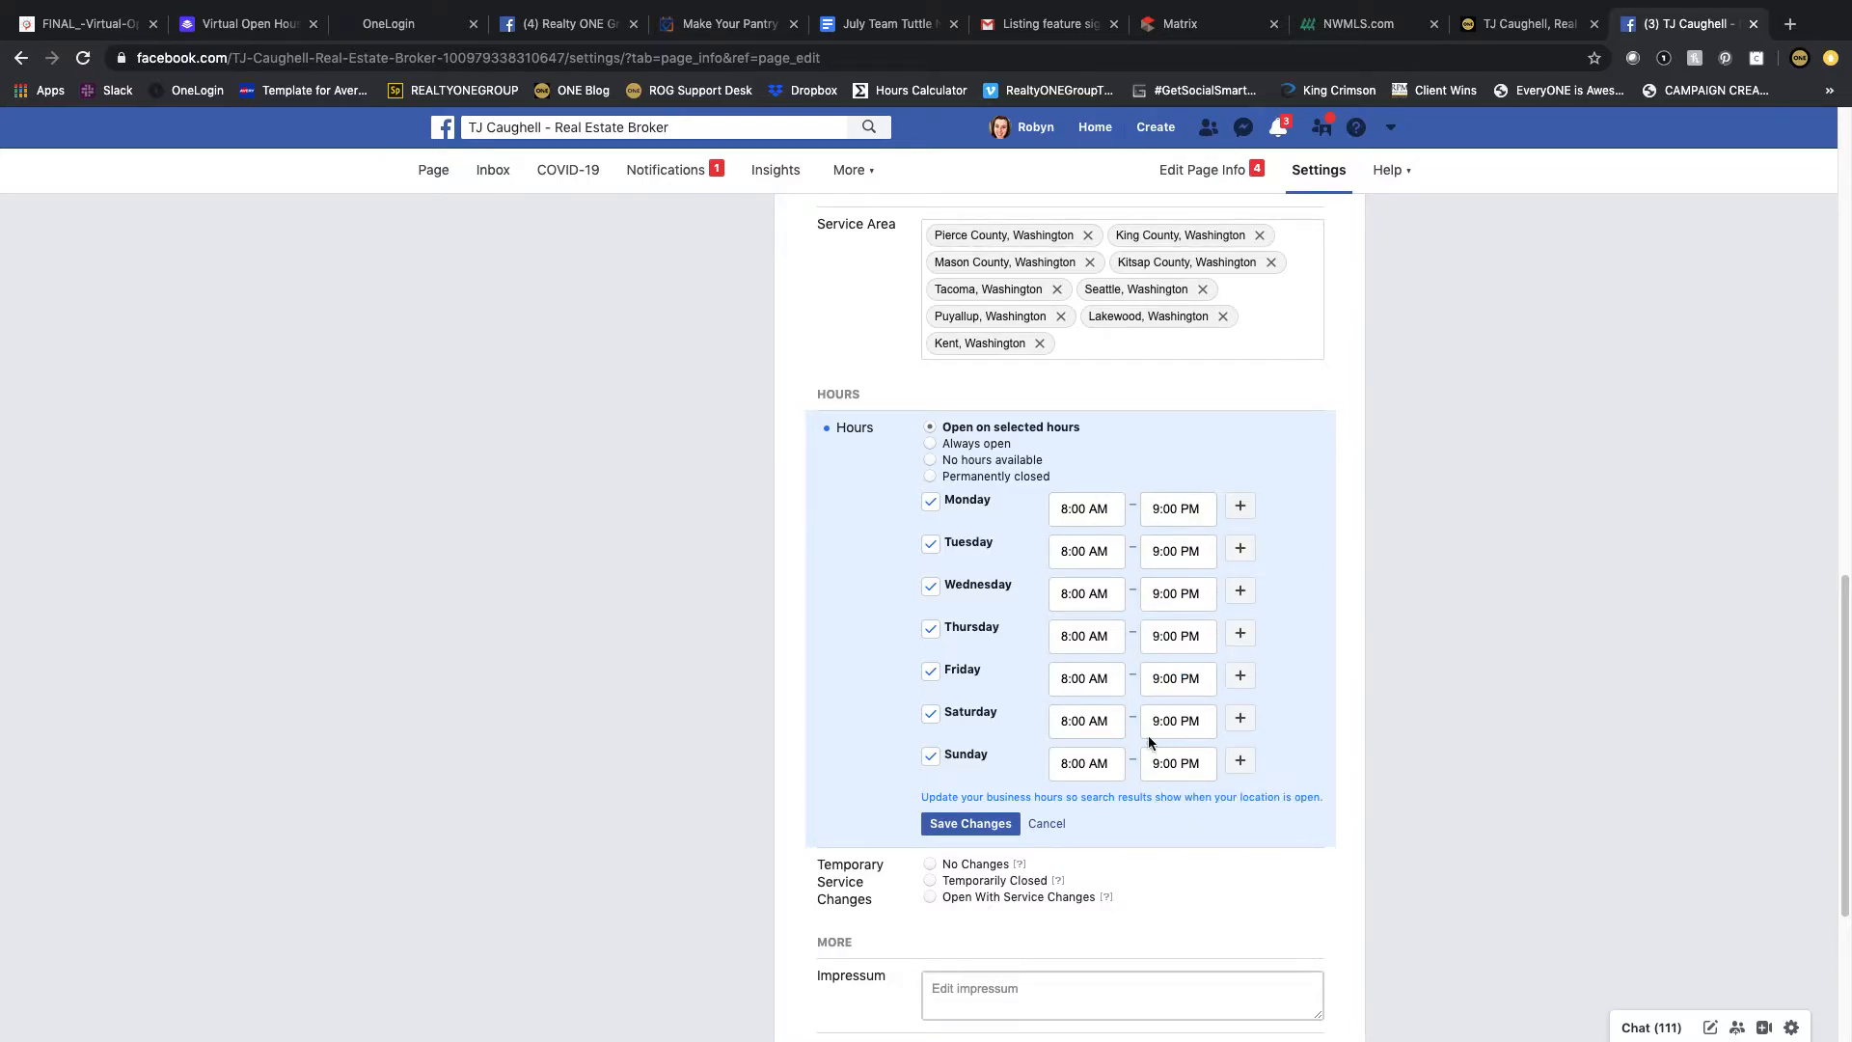
pyautogui.click(956, 822)
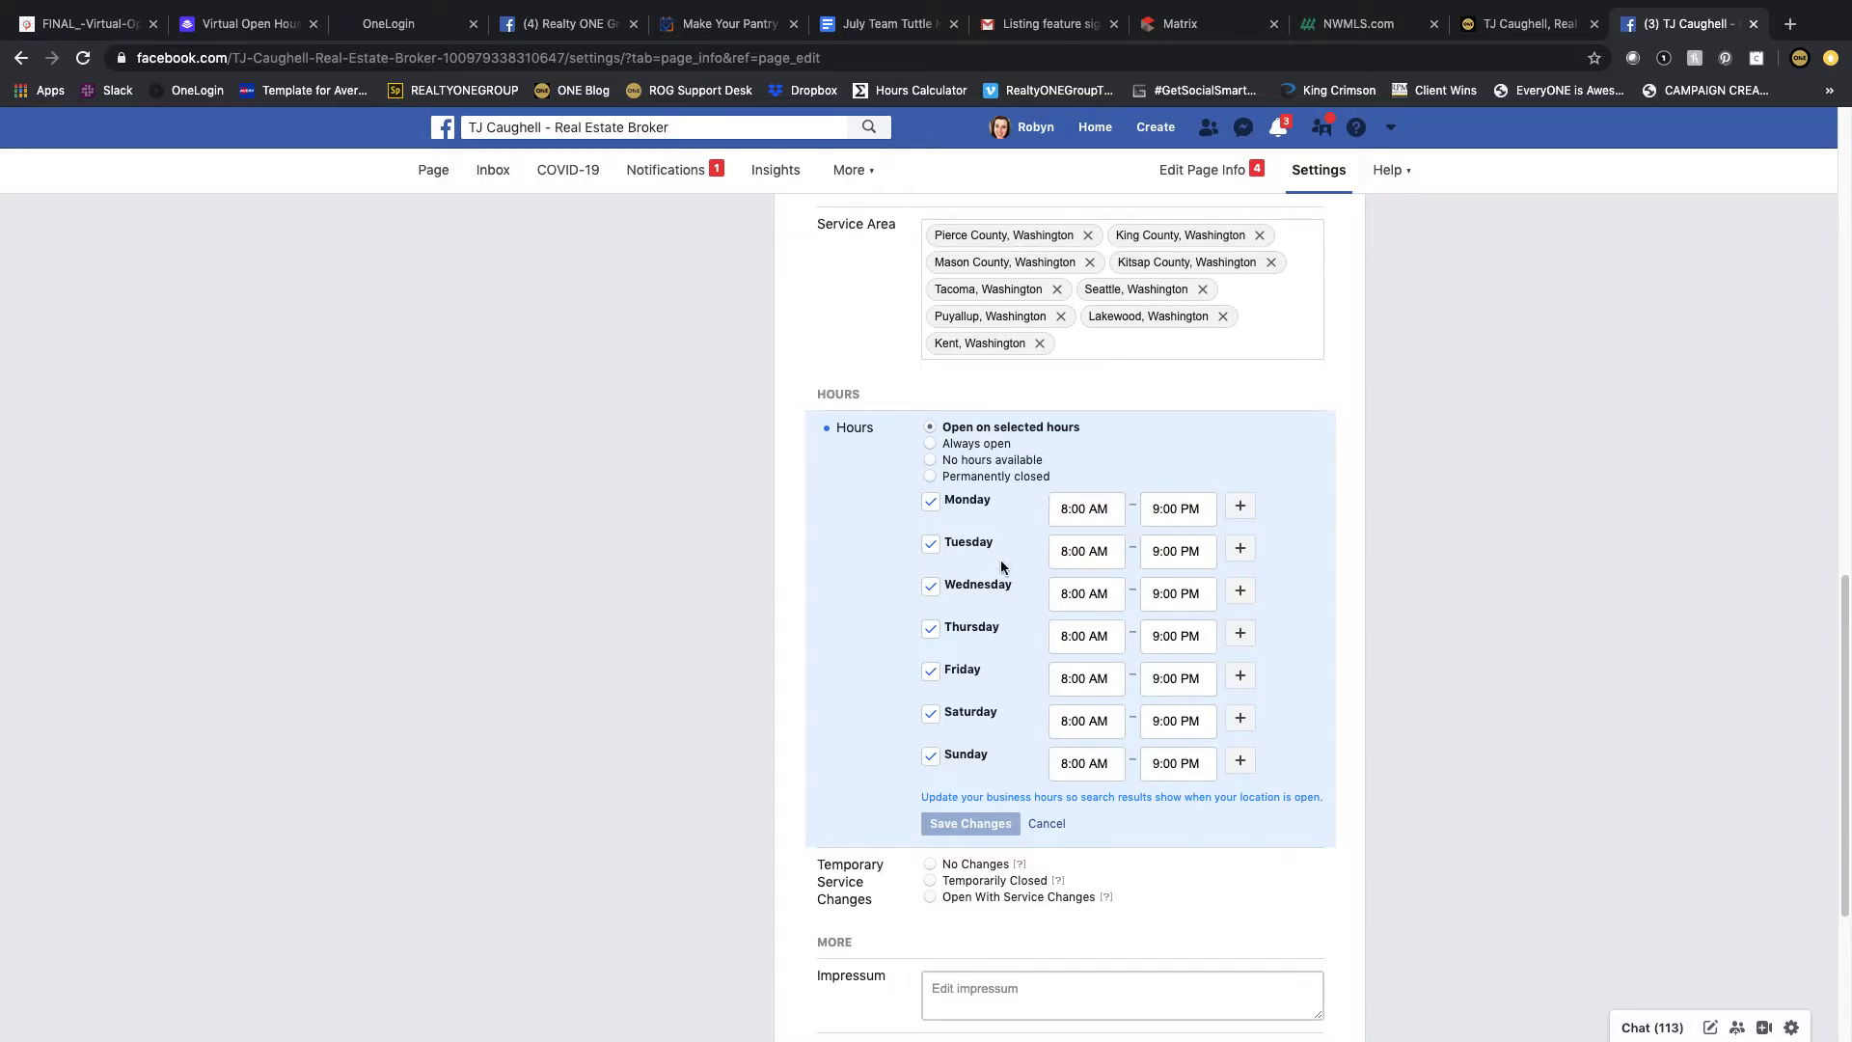
# Step: Set Temporary Service Changes to No Changes and save it
pyautogui.scroll(-3, 1014, 548)
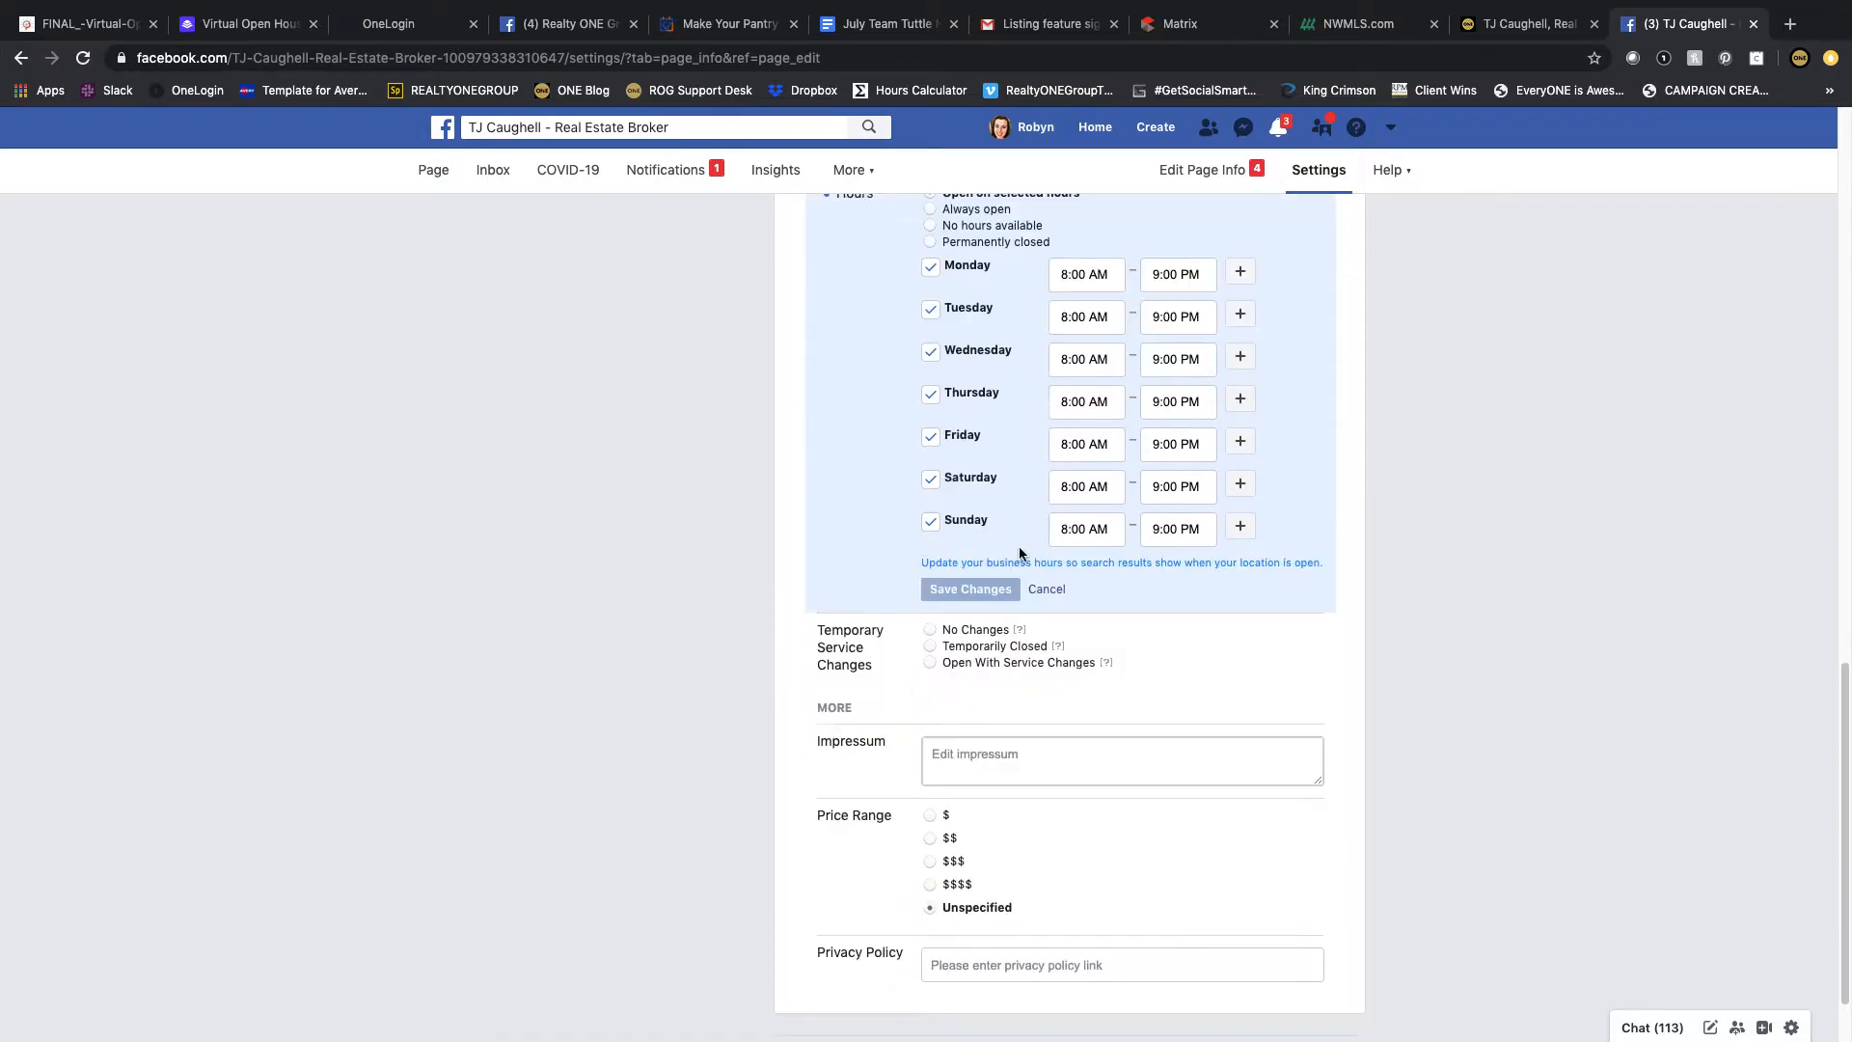
pyautogui.click(929, 628)
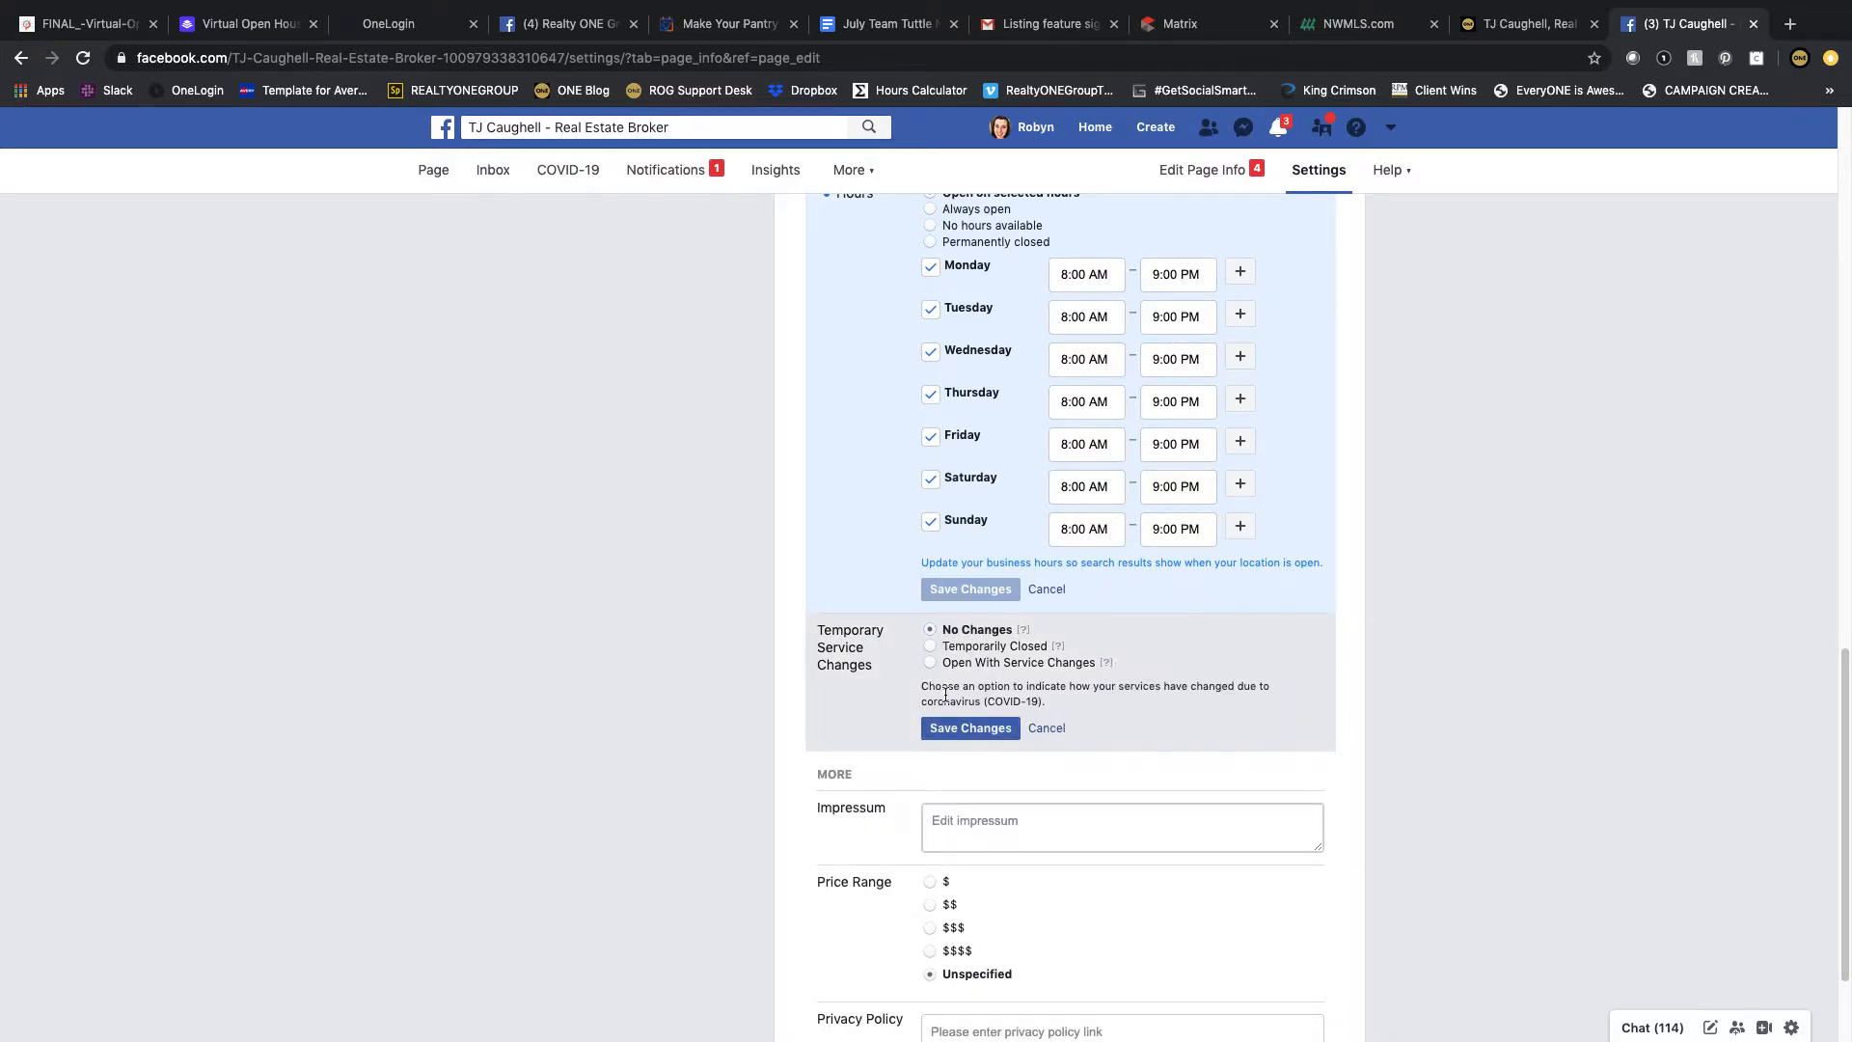
pyautogui.click(1005, 727)
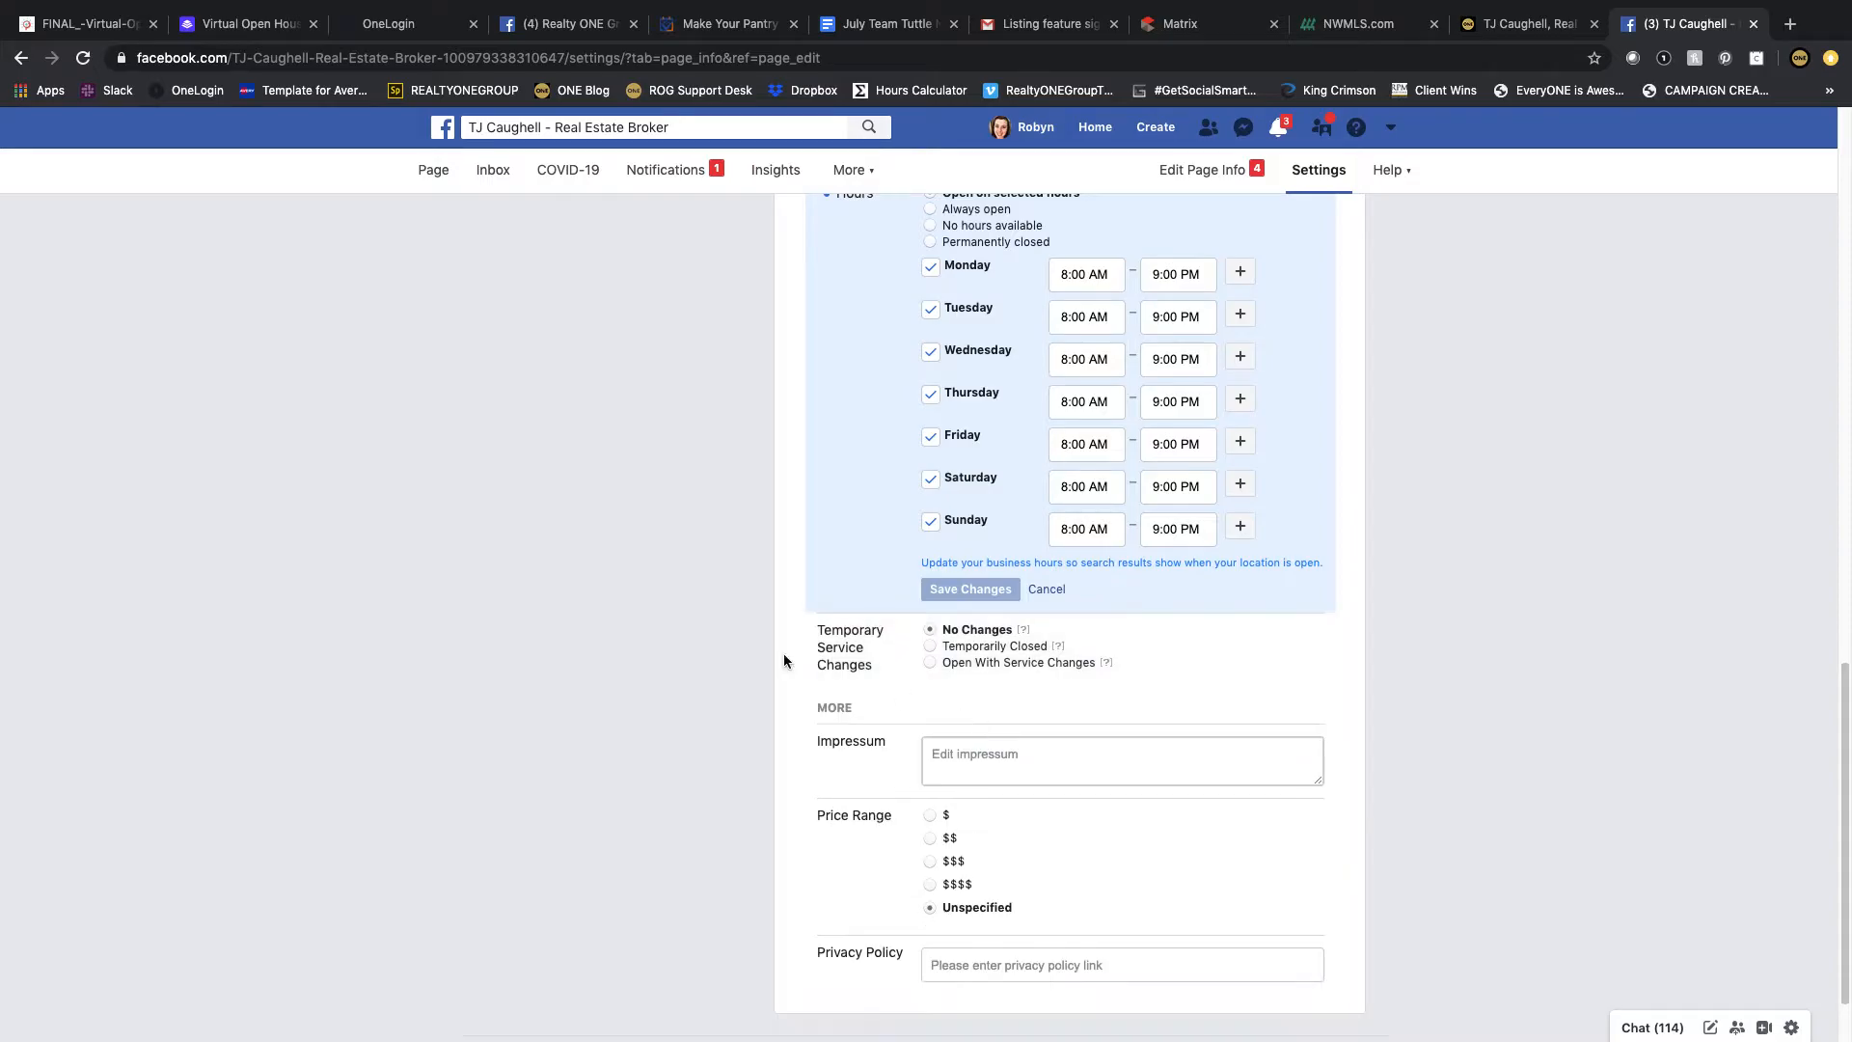
pyautogui.scroll(-2, 750, 646)
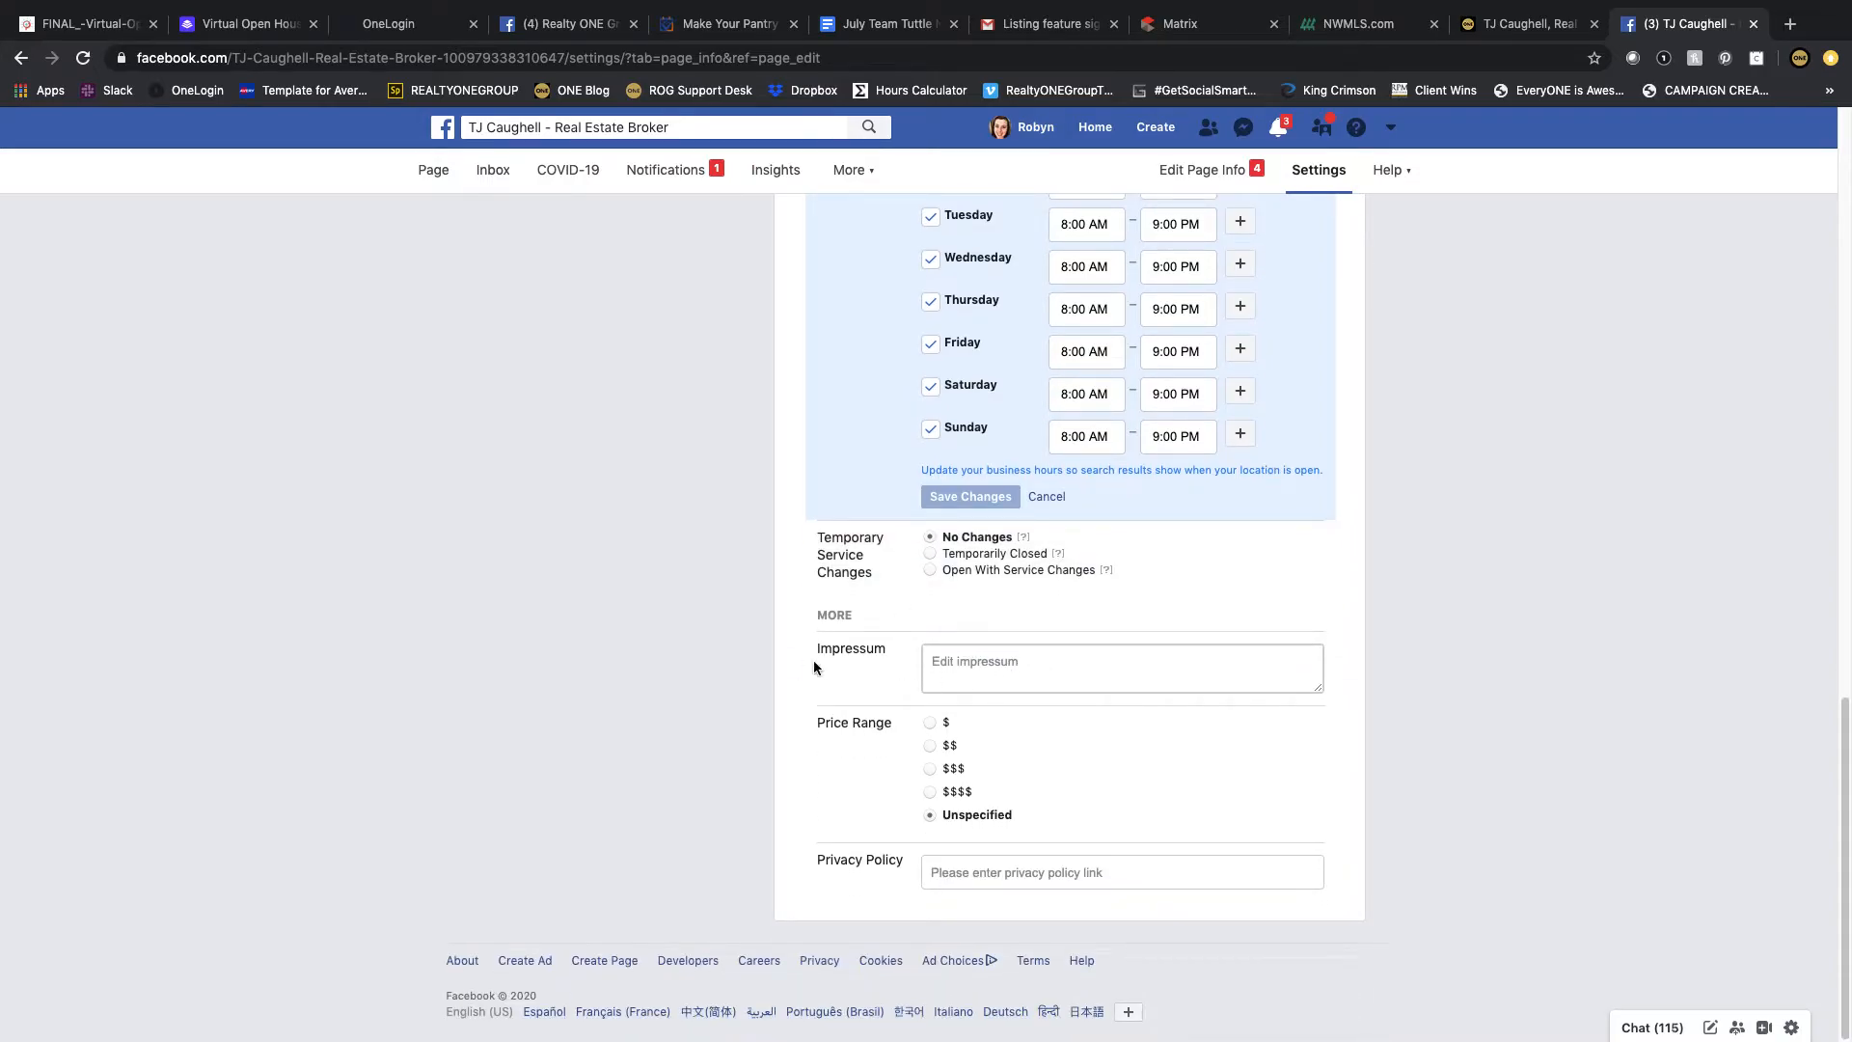
pyautogui.click(930, 728)
pyautogui.click(926, 839)
# Step: Turn off the Shop tab in the Templates and Tabs settings and save
pyautogui.scroll(10, 1119, 899)
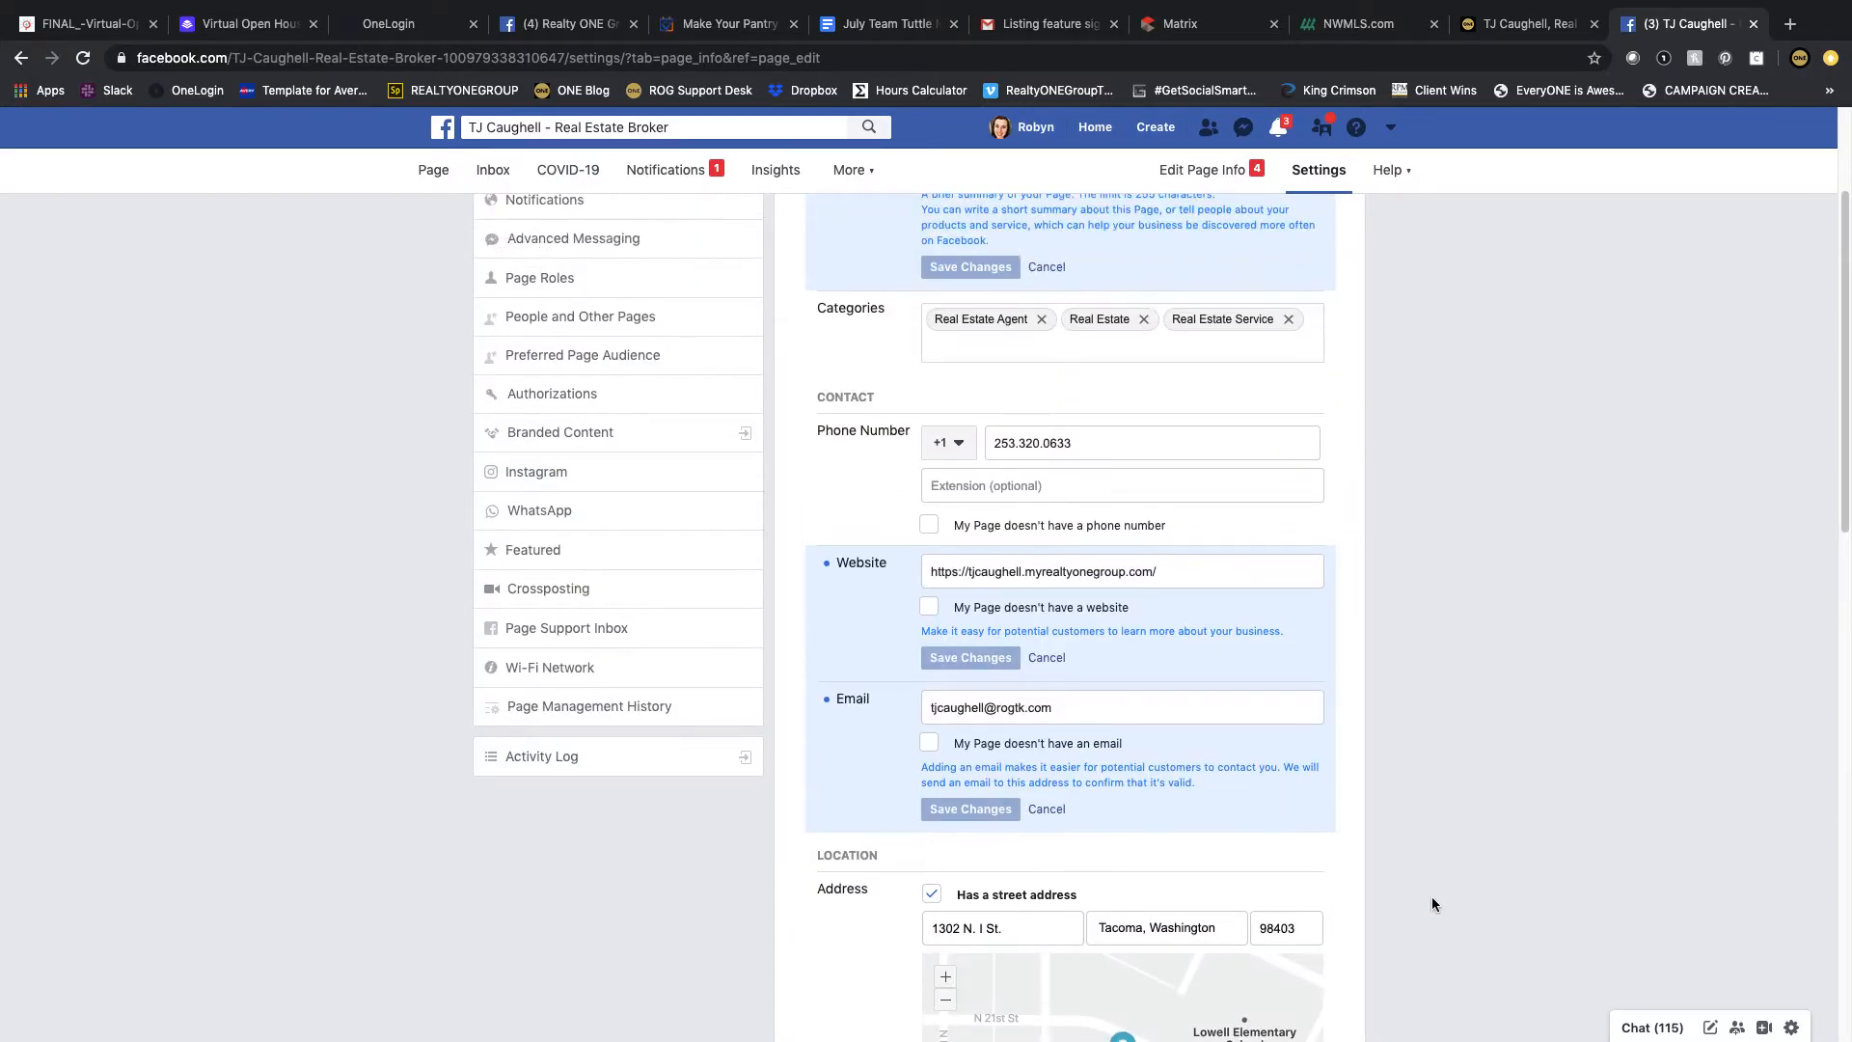
pyautogui.scroll(3, 1429, 893)
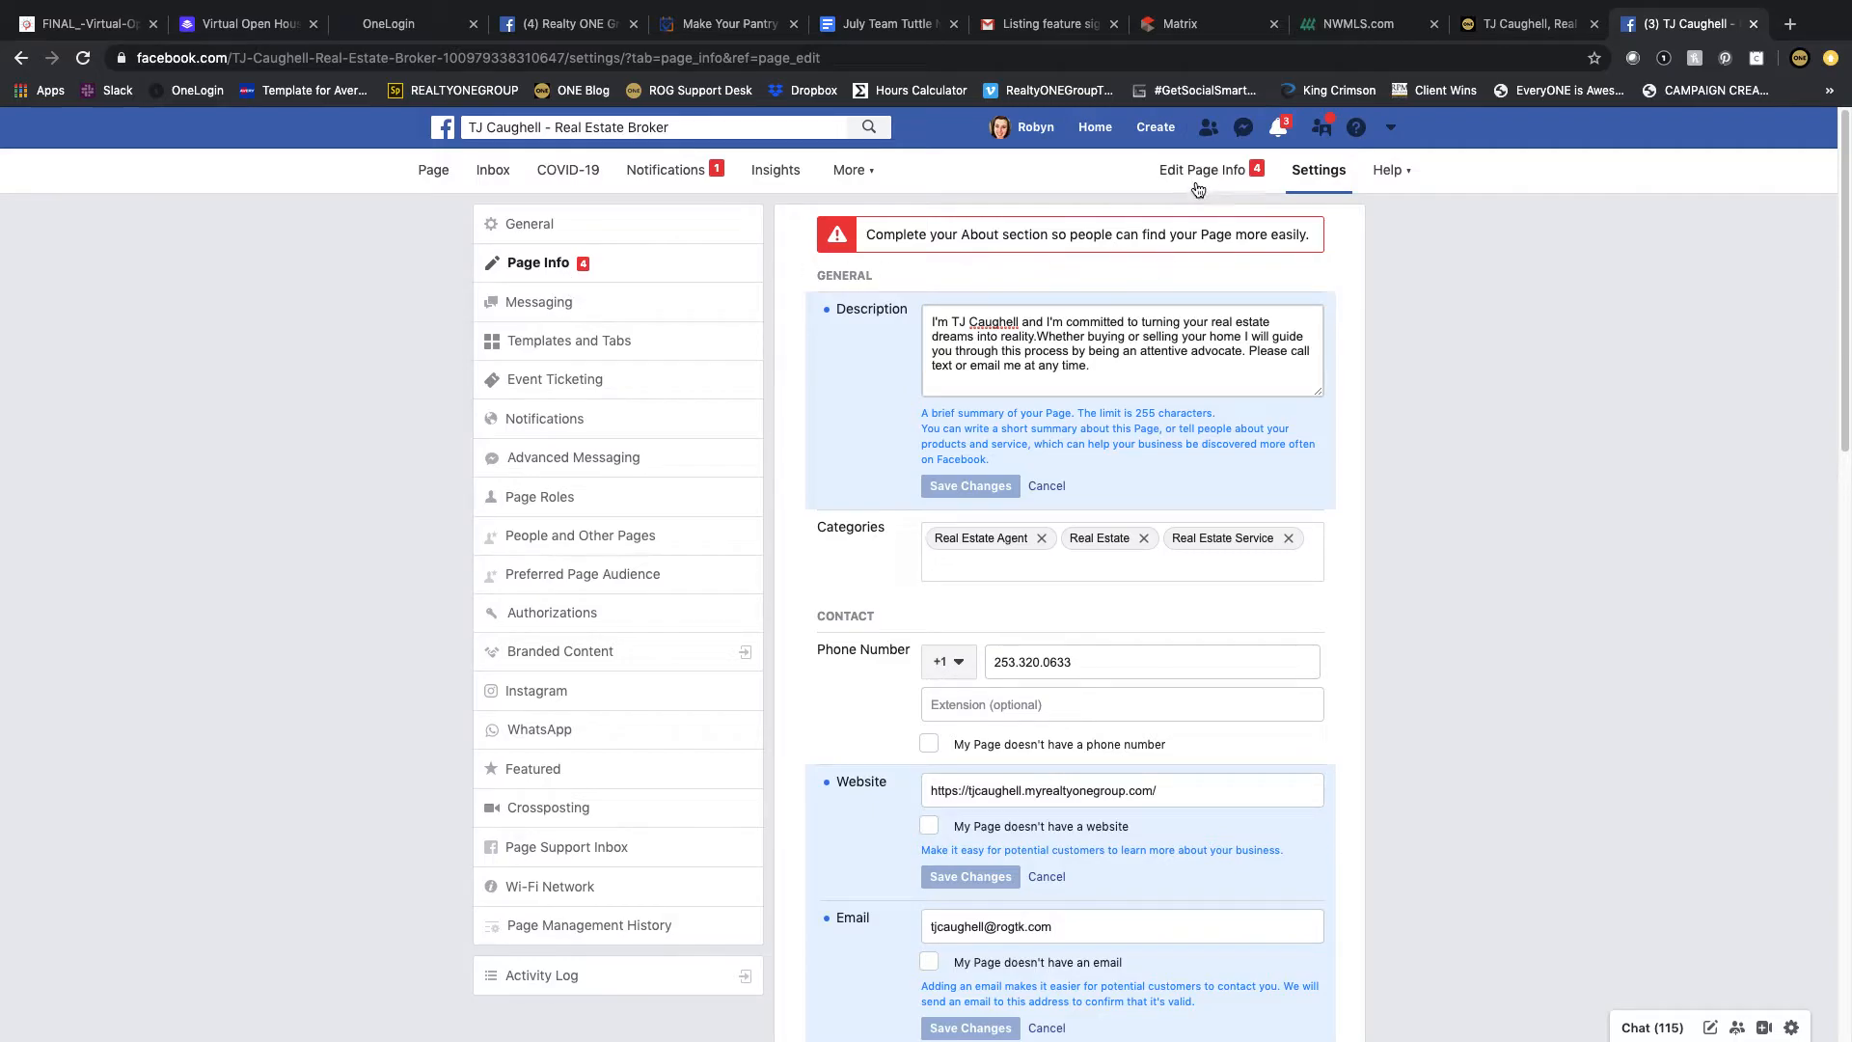
pyautogui.click(546, 343)
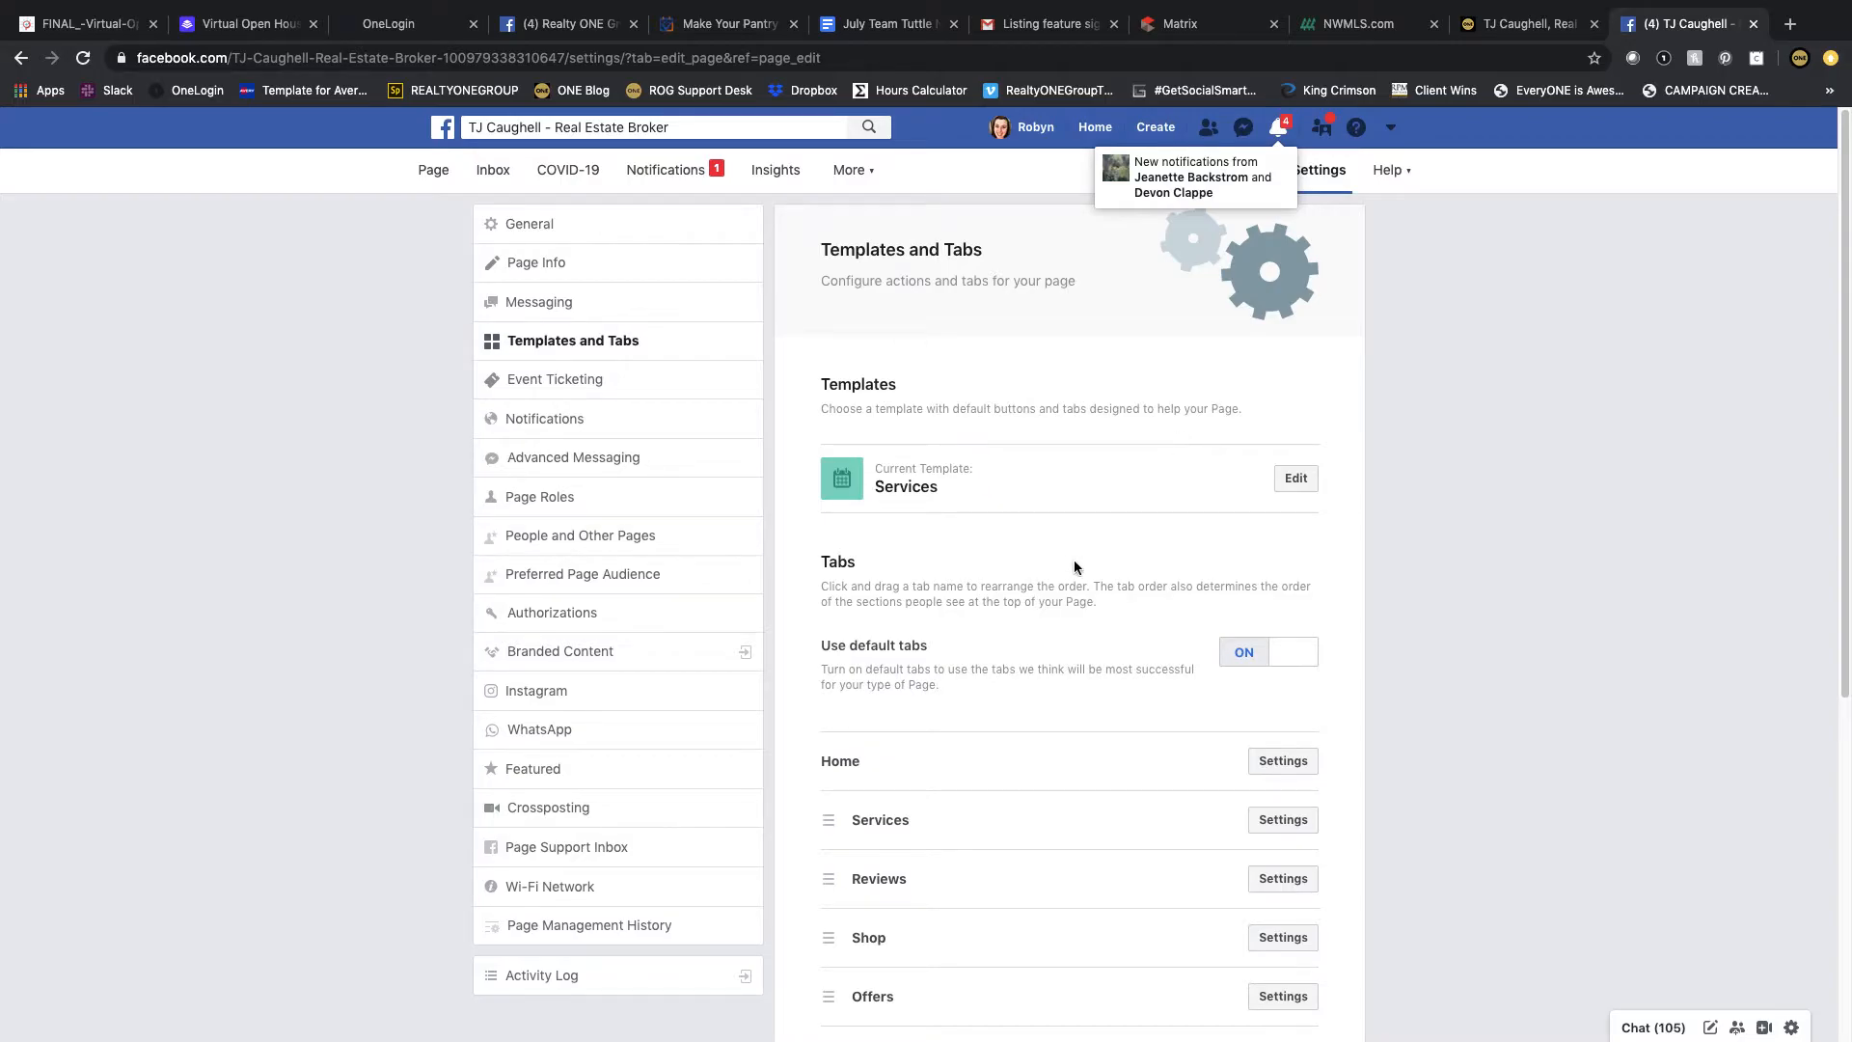
pyautogui.scroll(-6, 1074, 567)
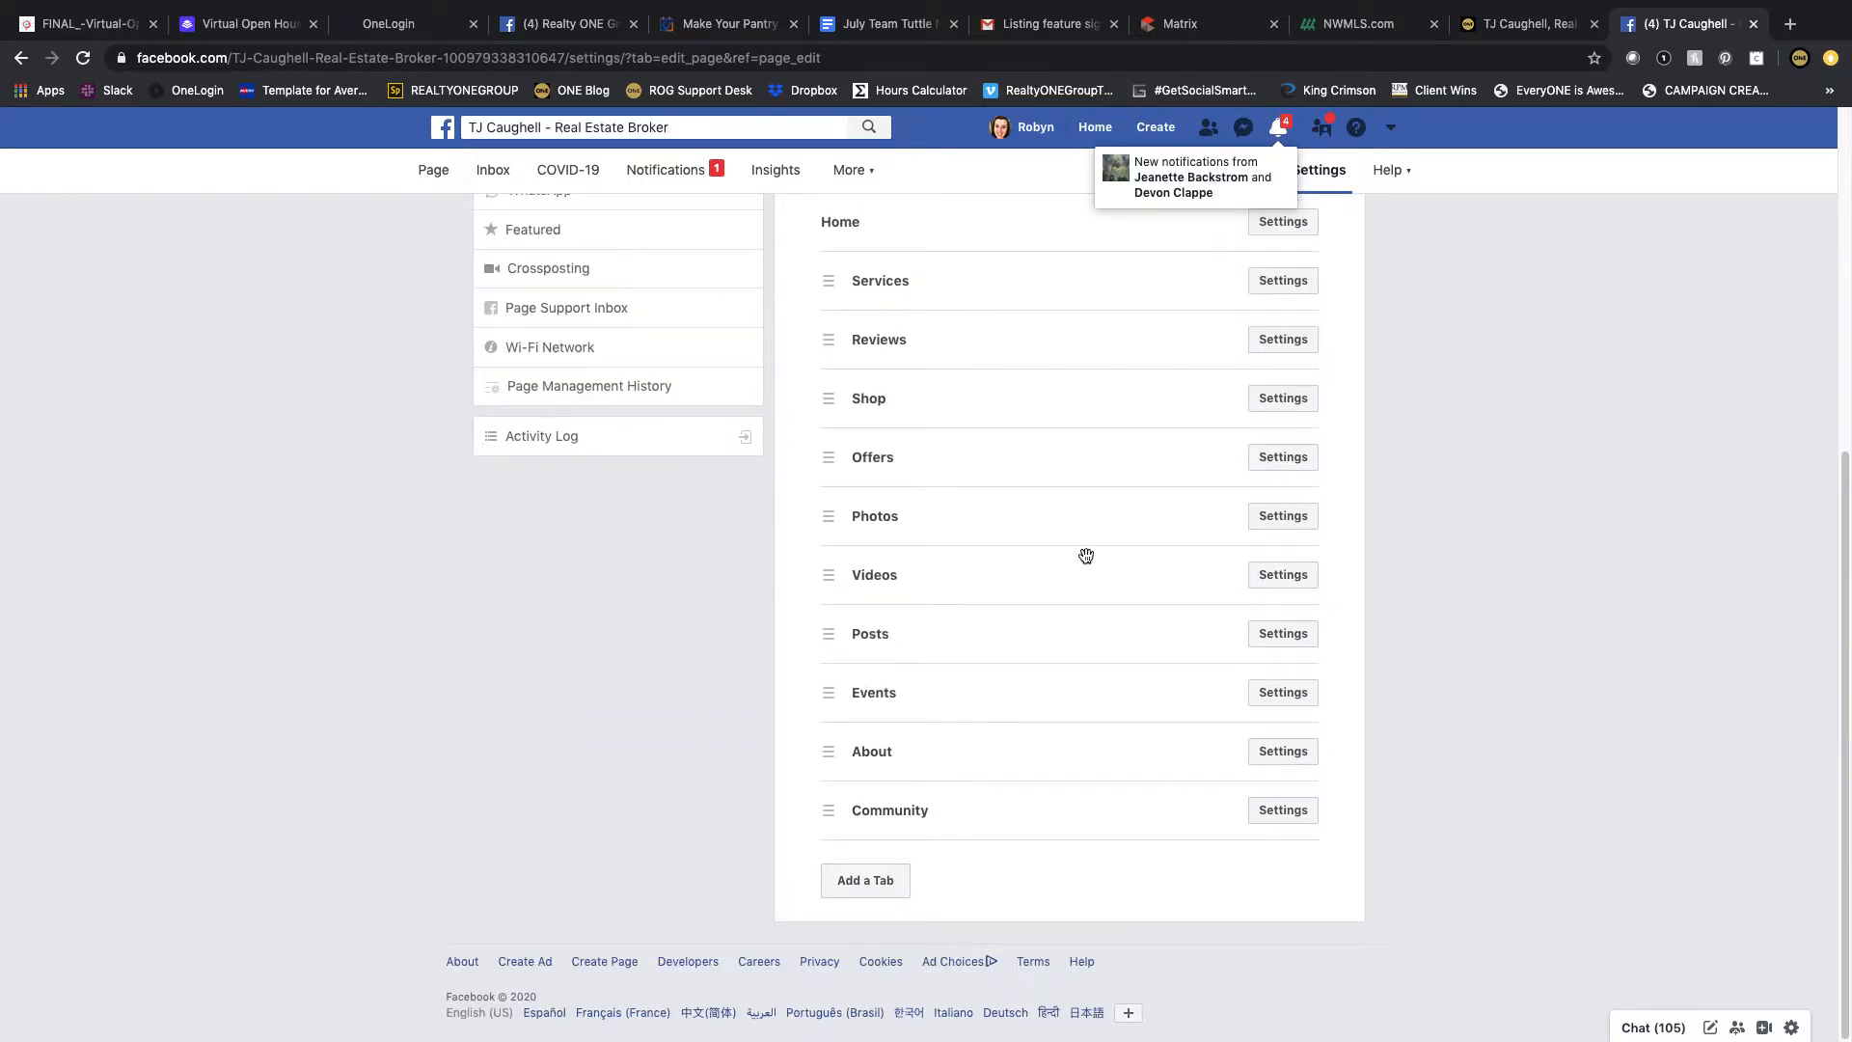
pyautogui.click(1266, 431)
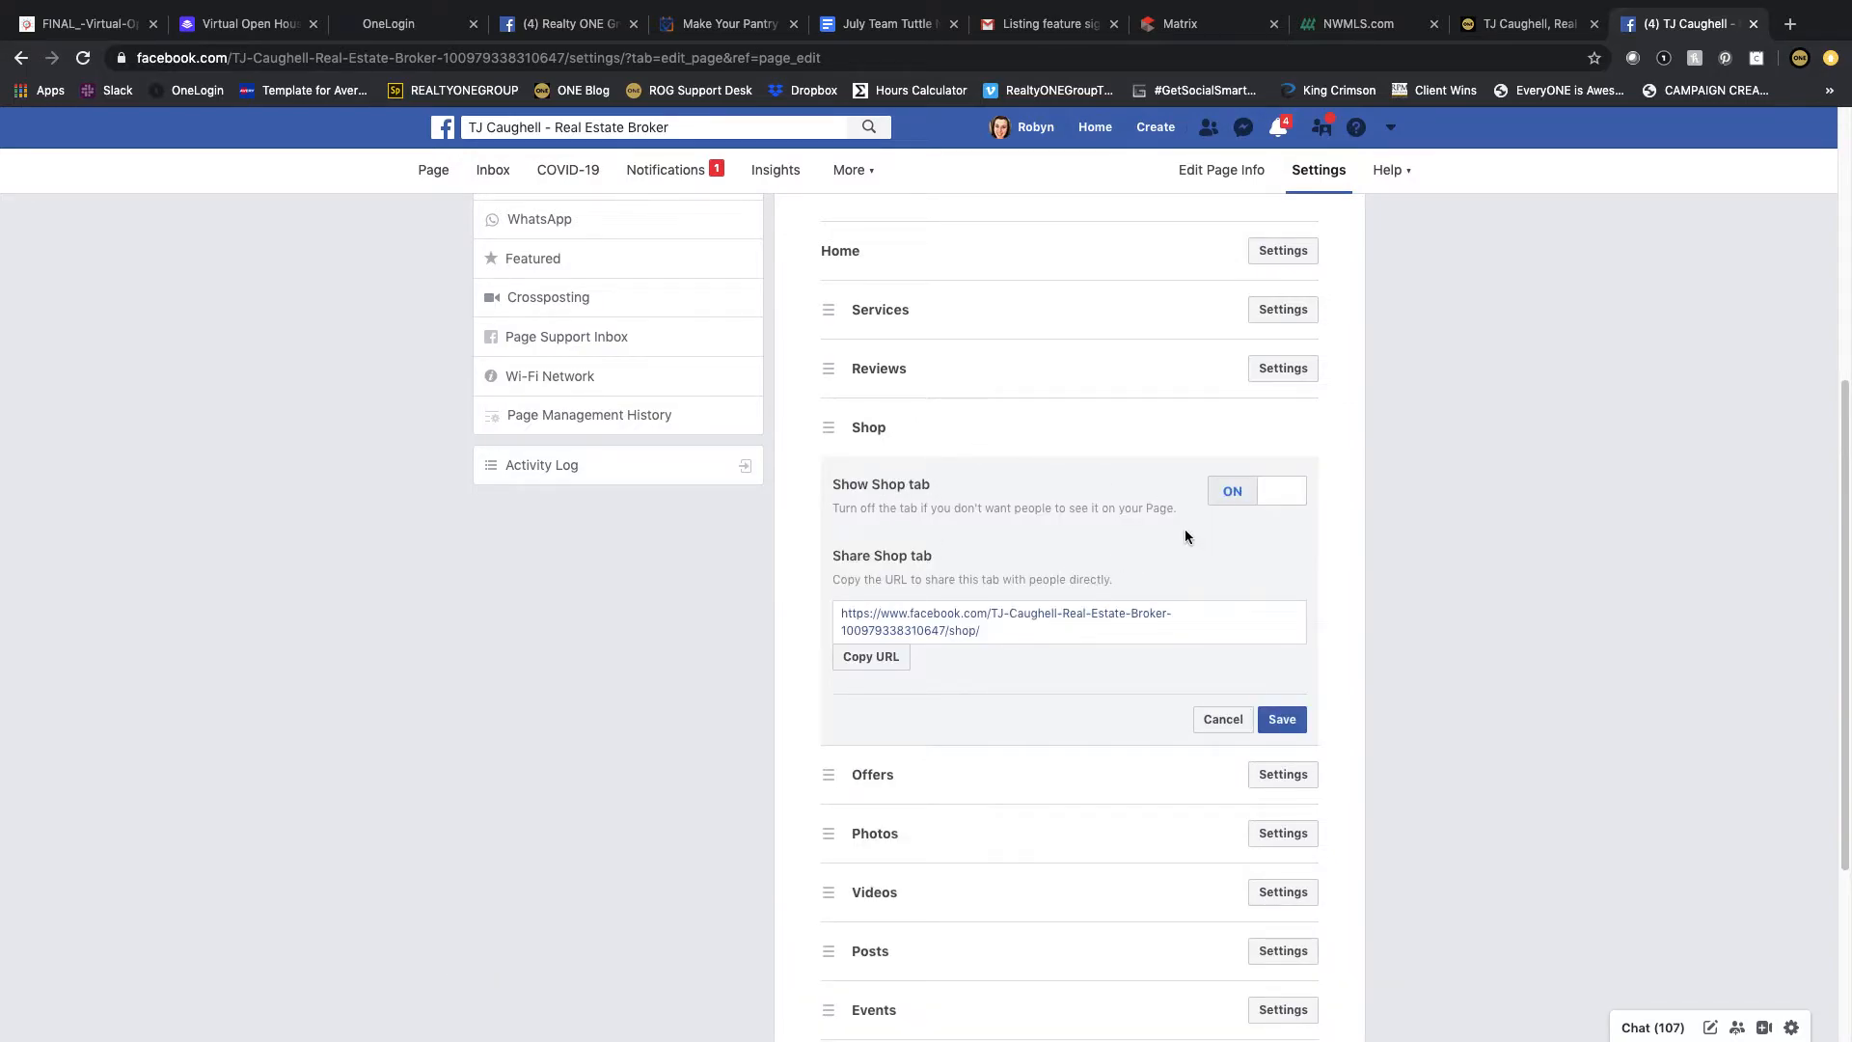
pyautogui.click(1278, 497)
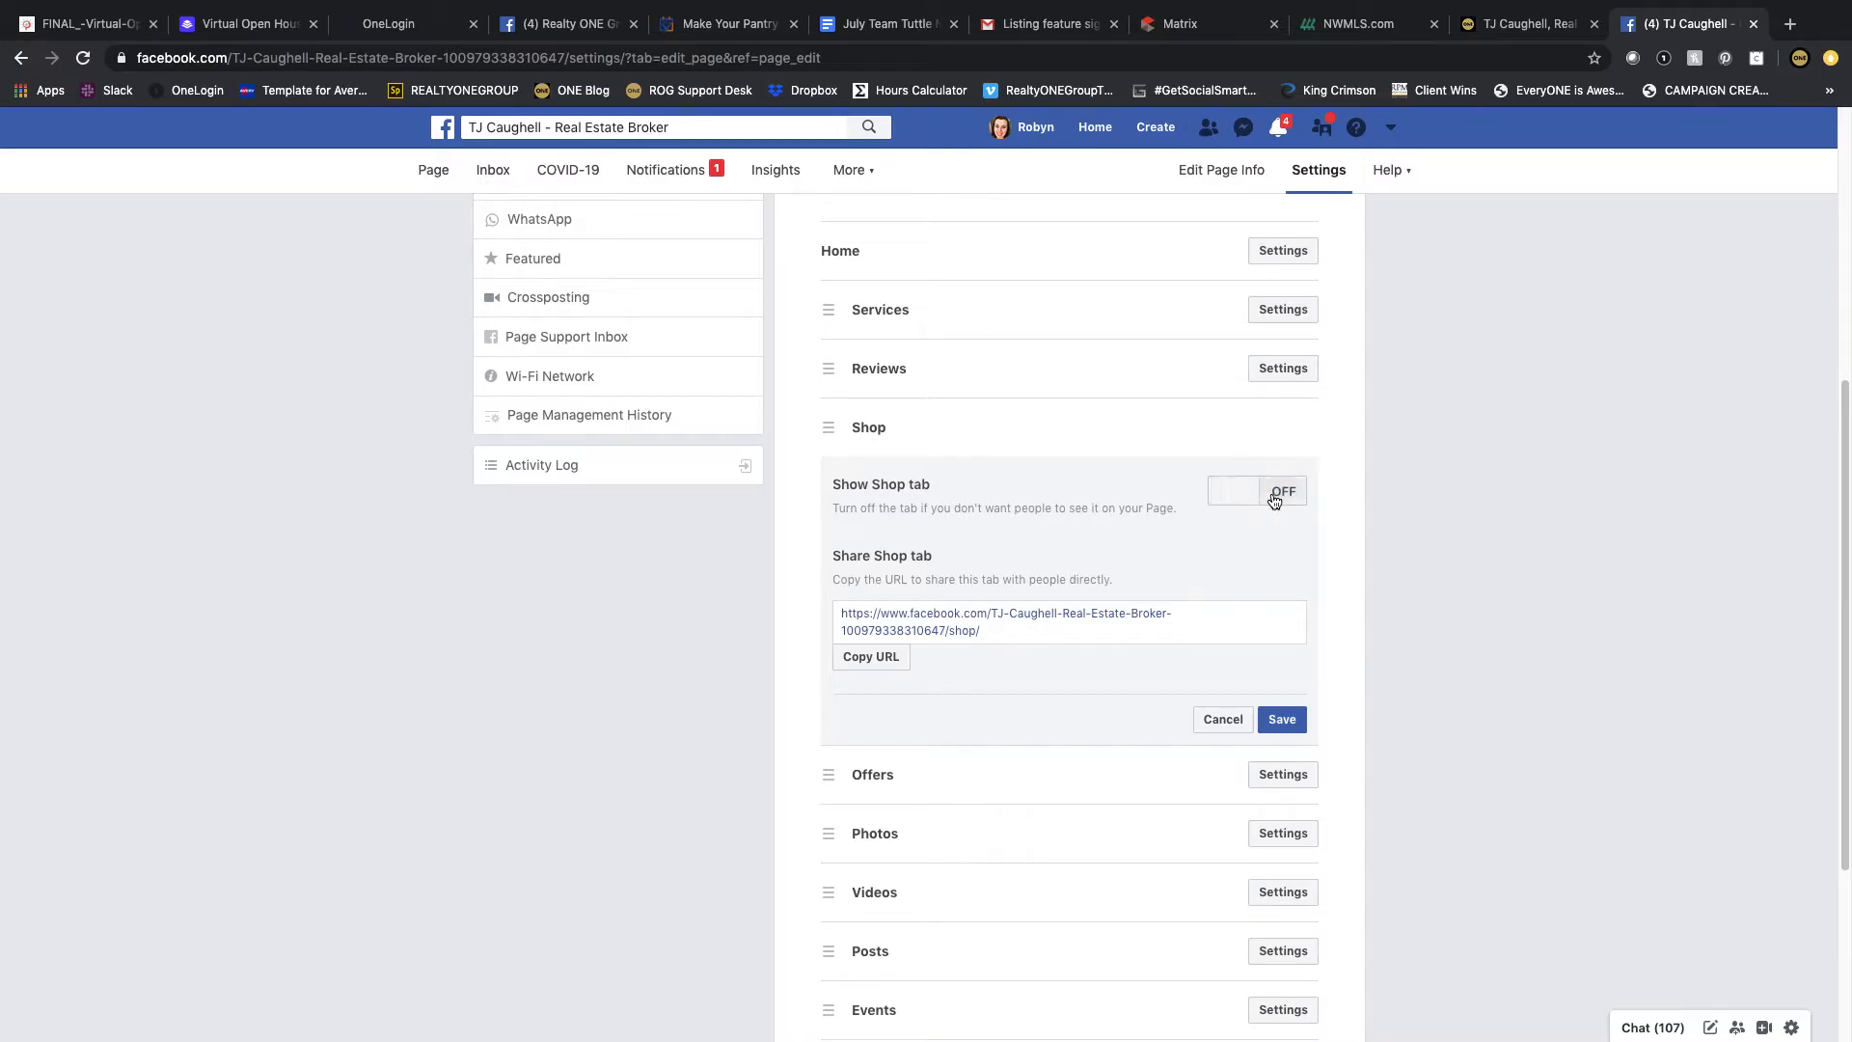
pyautogui.click(1281, 720)
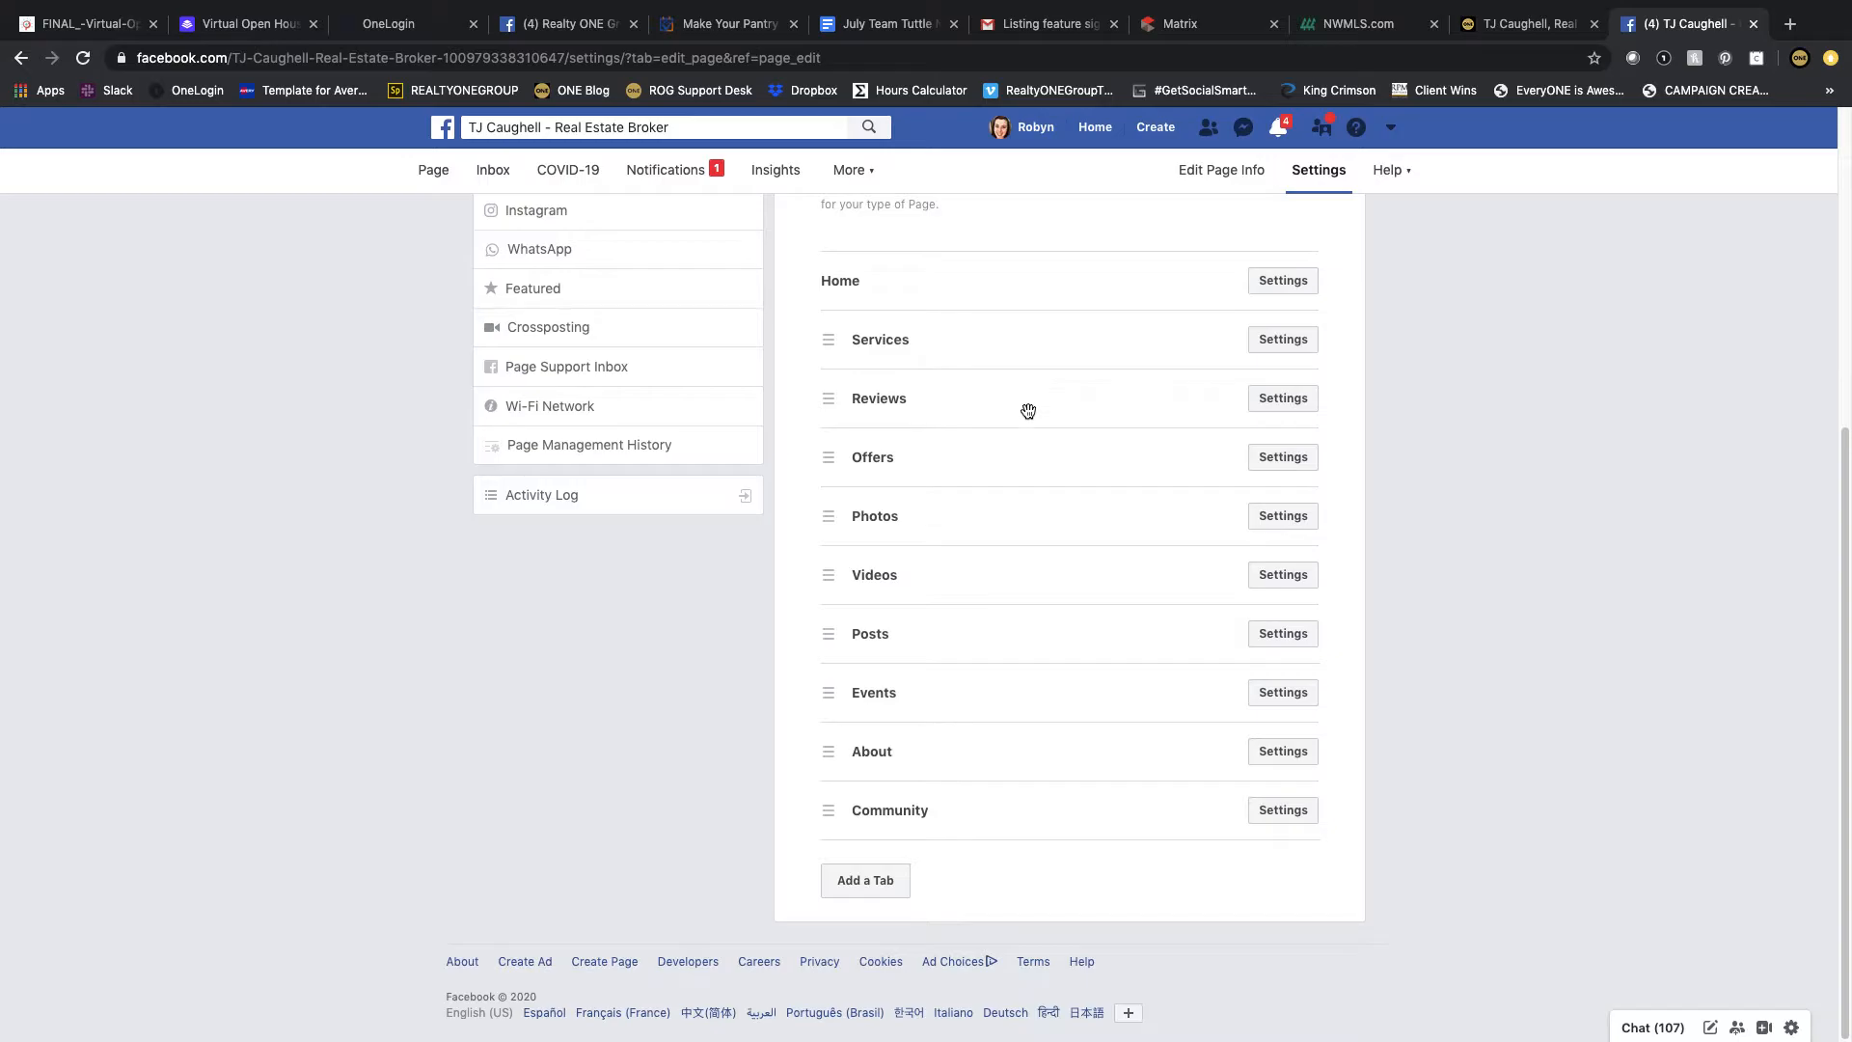
# Step: Turn off the Offers tab and save
pyautogui.click(1253, 461)
pyautogui.click(1264, 492)
pyautogui.click(1281, 720)
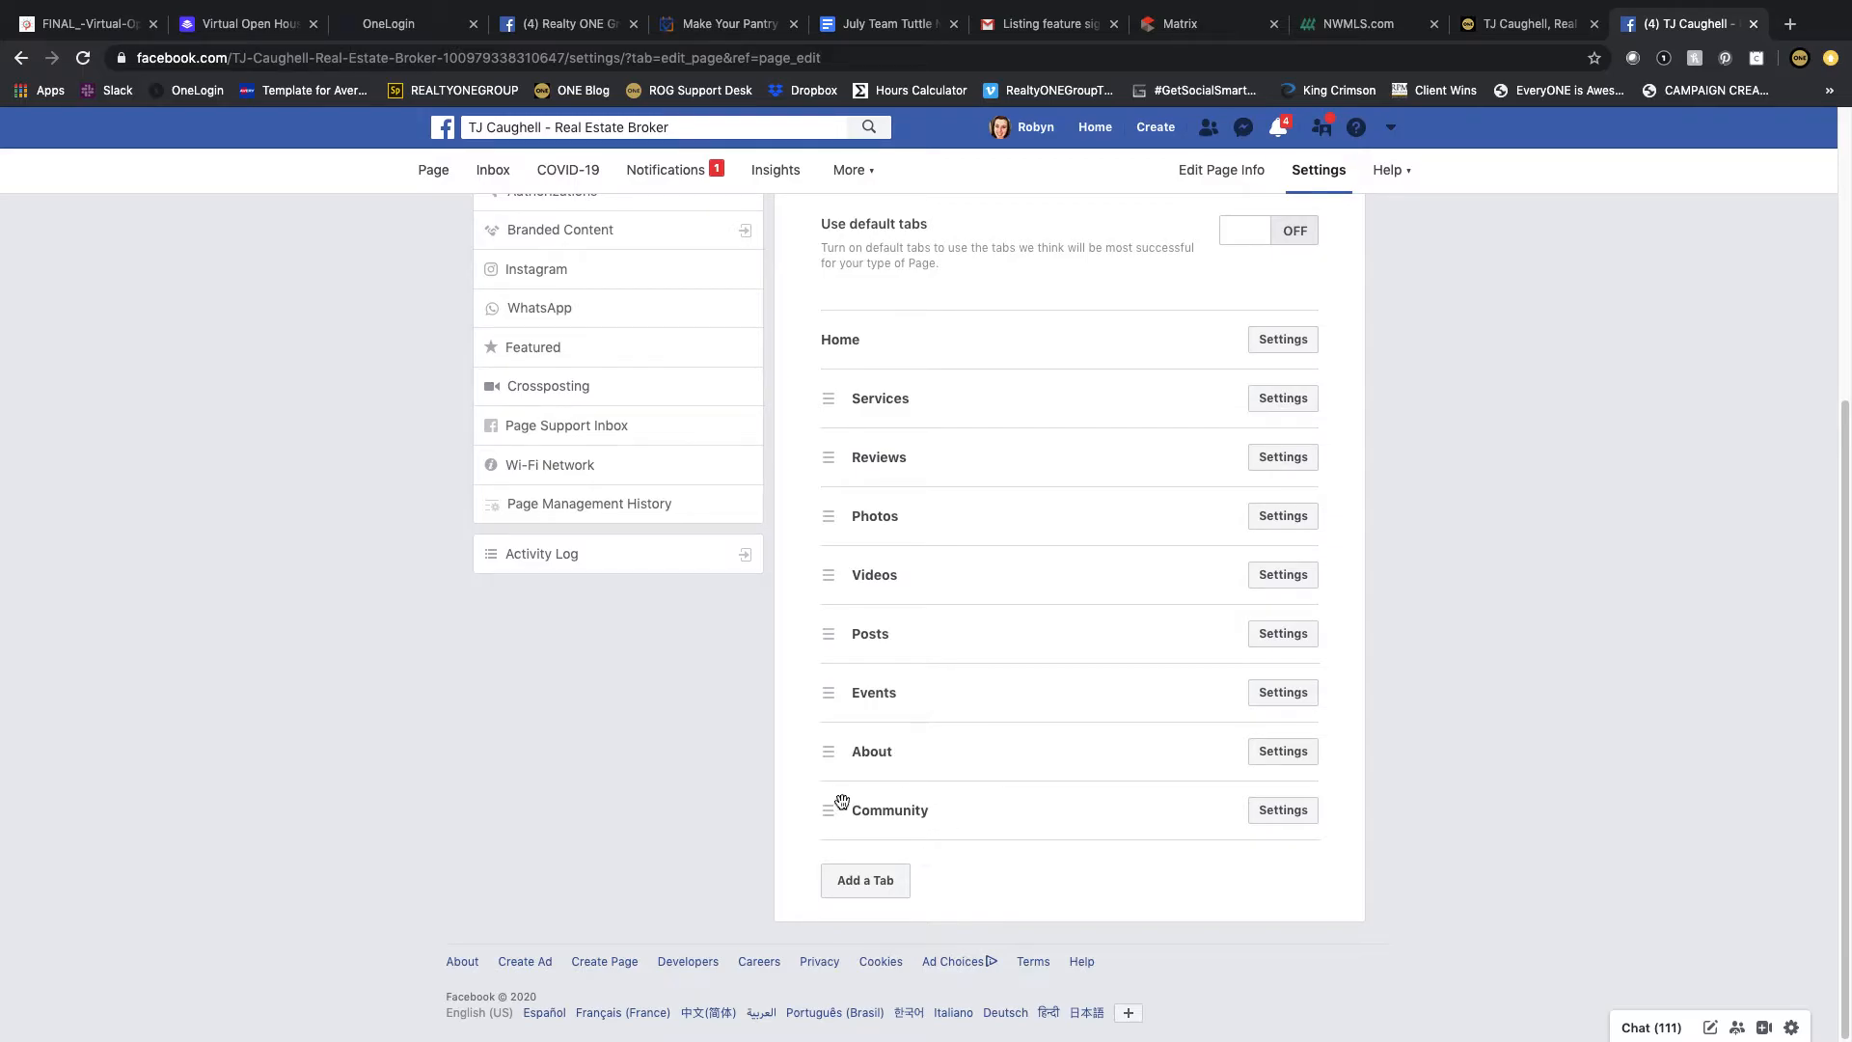
# Step: Turn on the Show a greeting option in the Messaging settings
pyautogui.scroll(5, 892, 806)
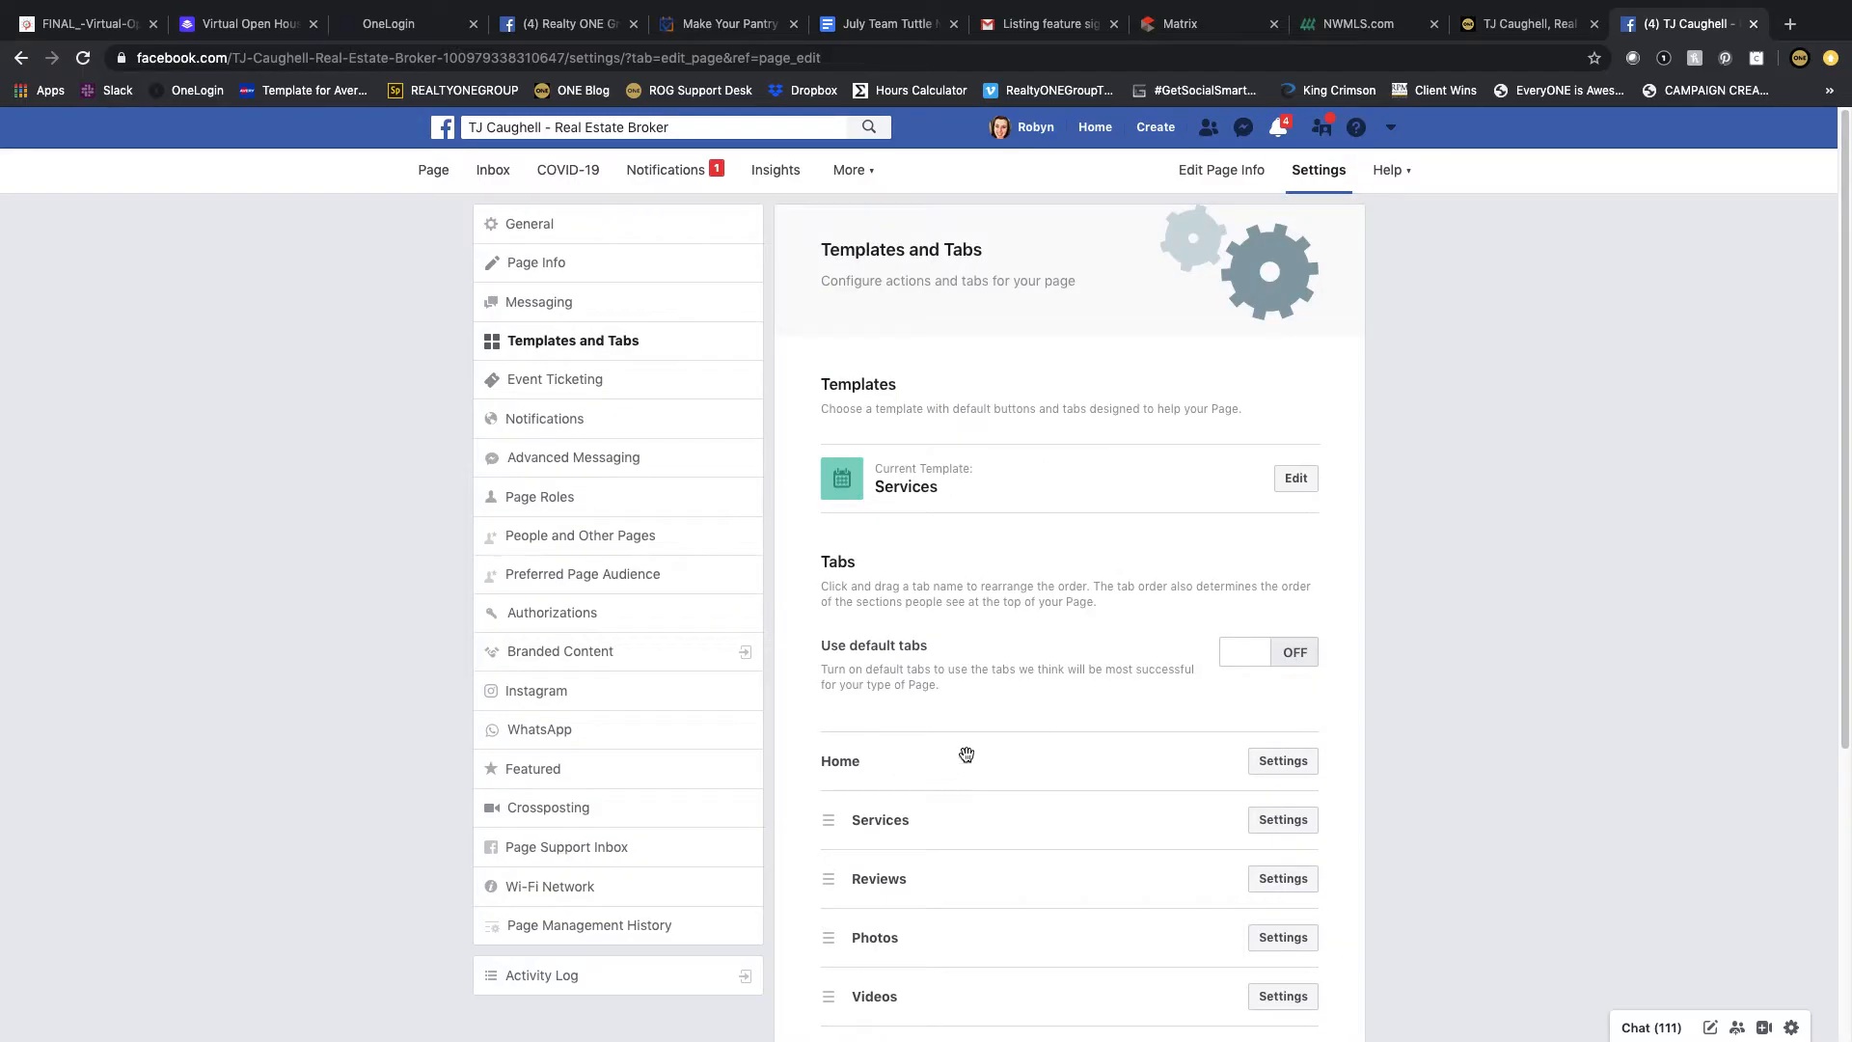
pyautogui.click(548, 297)
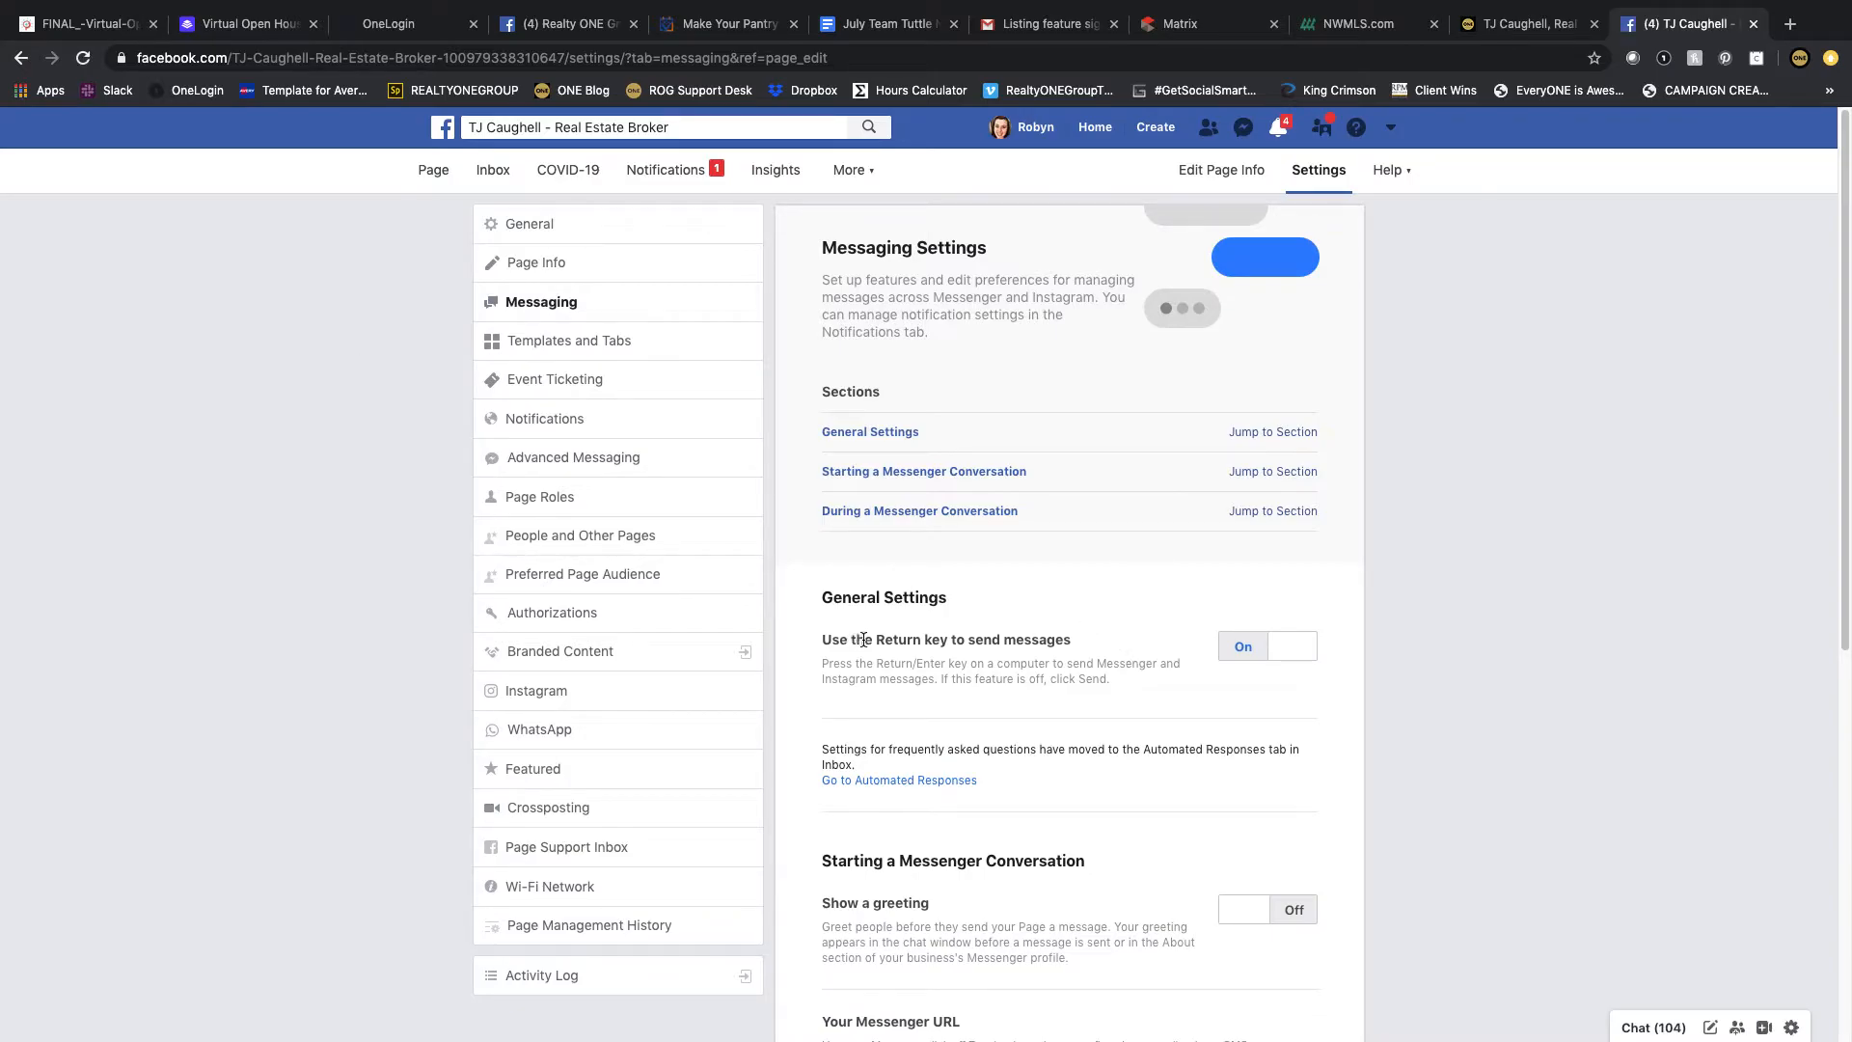
pyautogui.scroll(-2, 1100, 626)
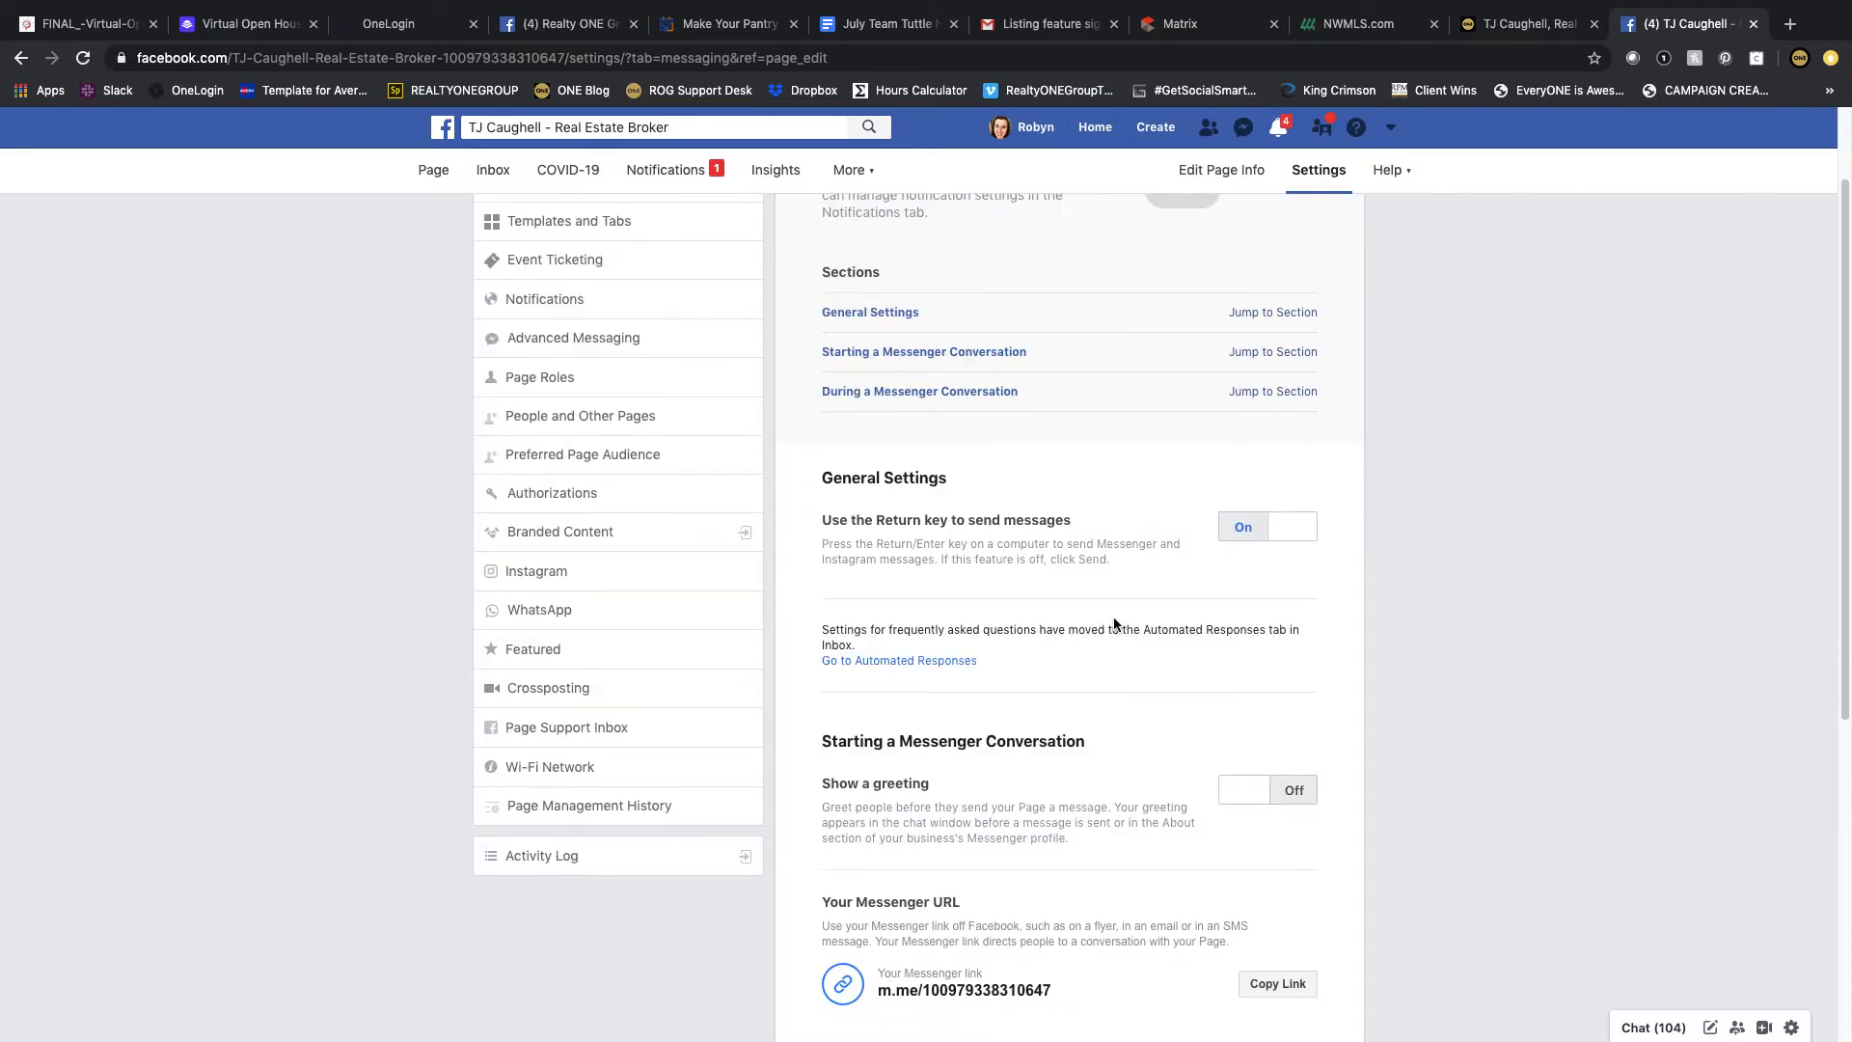
pyautogui.scroll(-4, 1142, 575)
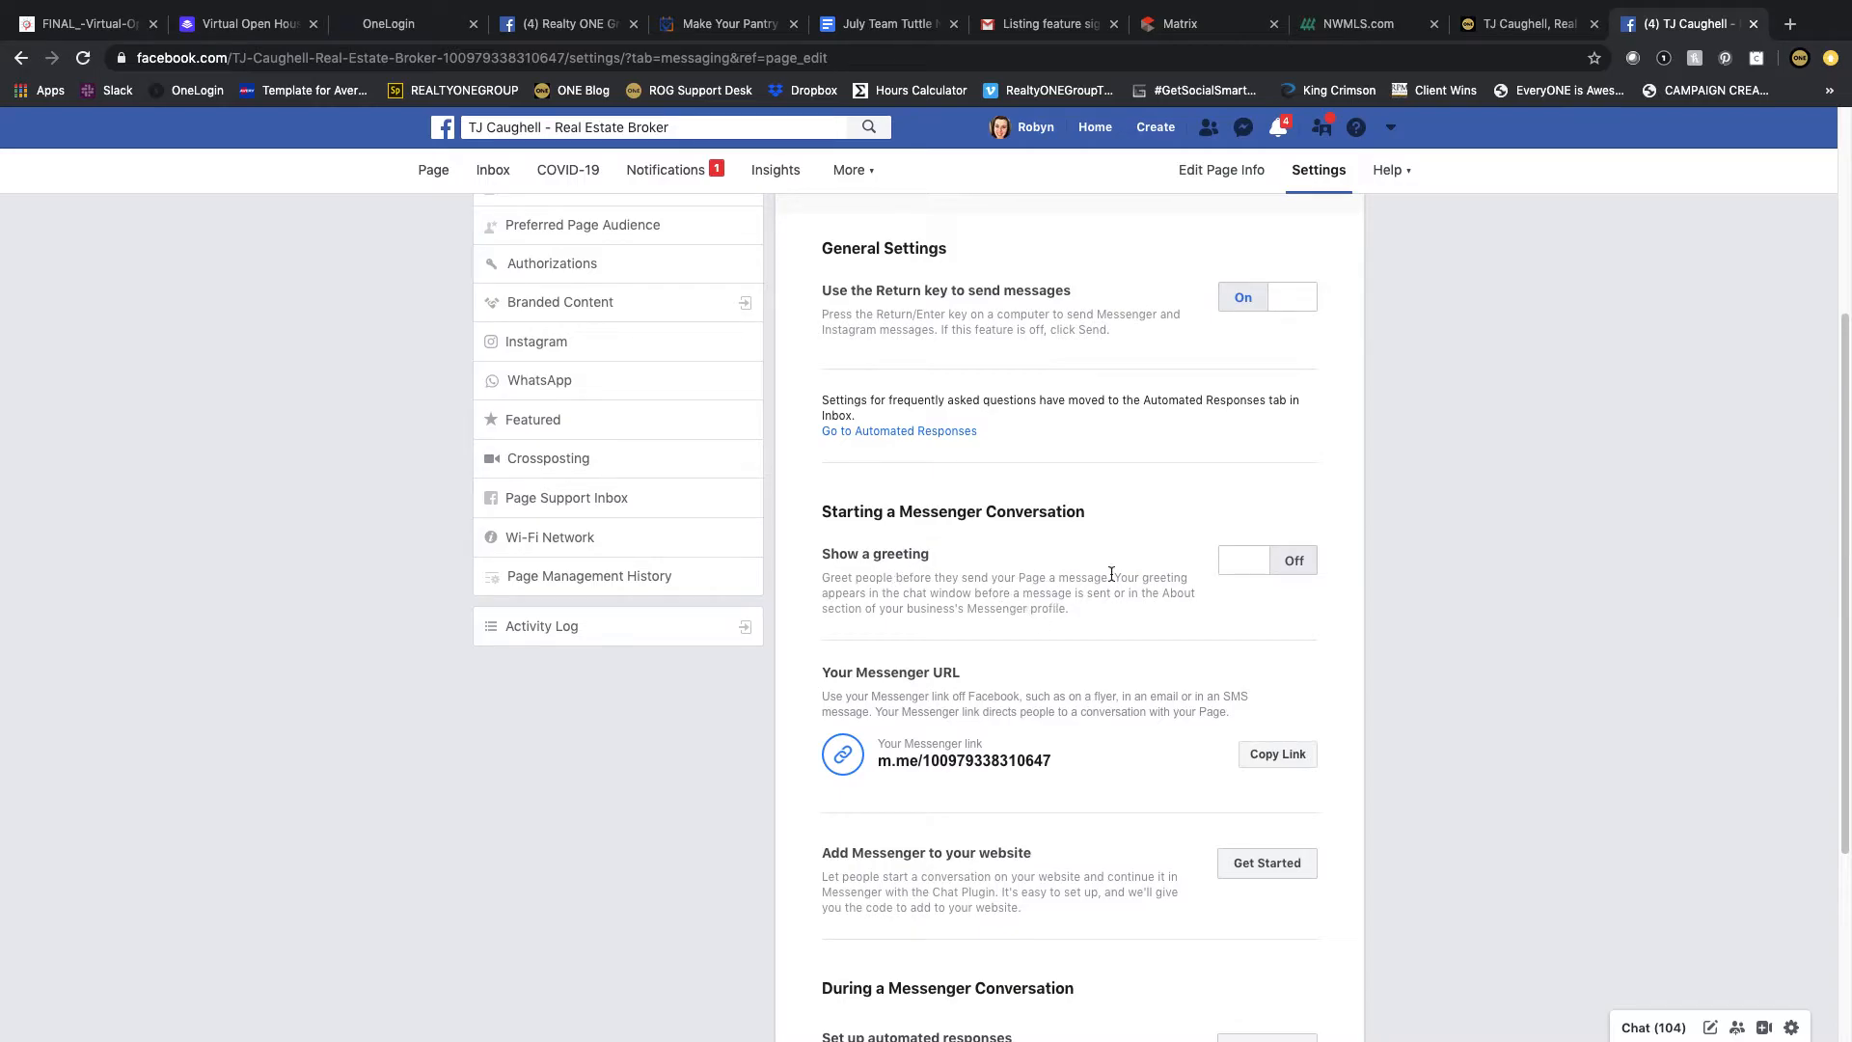
pyautogui.click(1292, 561)
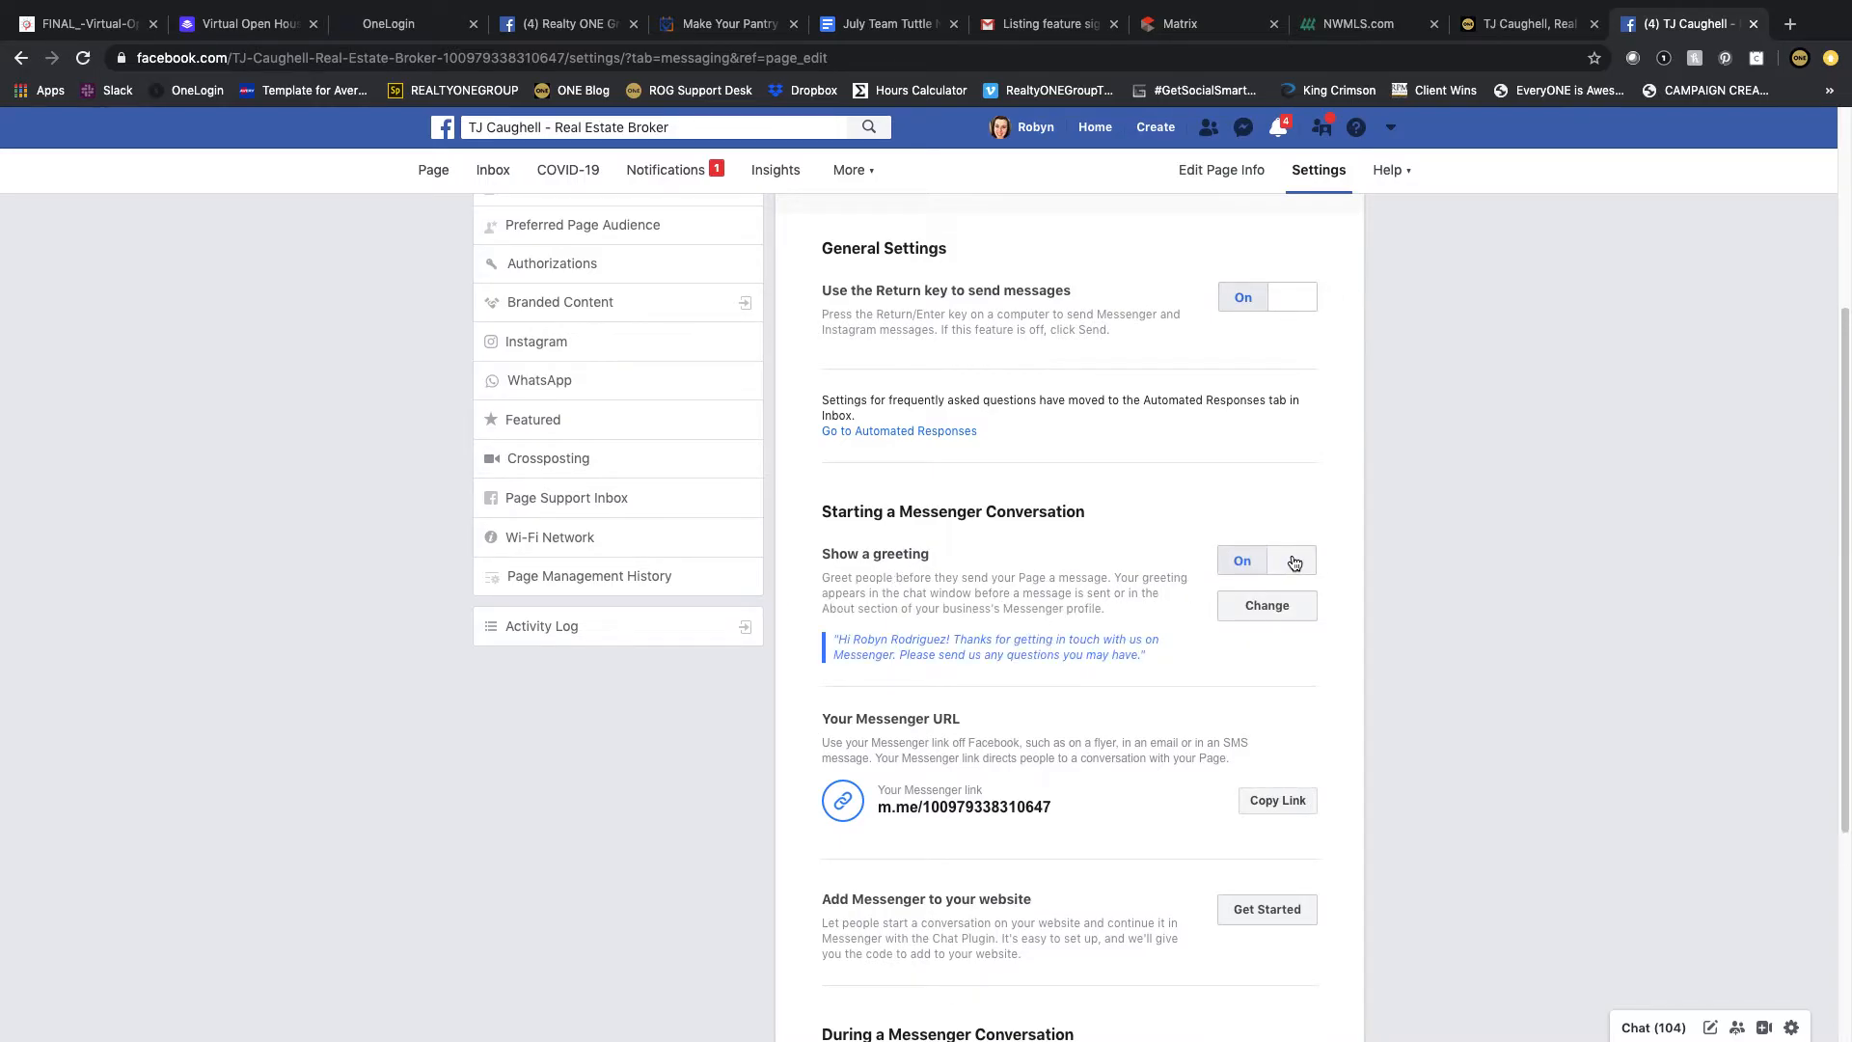
# Step: Edit the Messenger greeting to say "in touch with me" and end with "How can I help you with your real estate needs?", then save
pyautogui.click(1264, 604)
pyautogui.scroll(-3, 1227, 632)
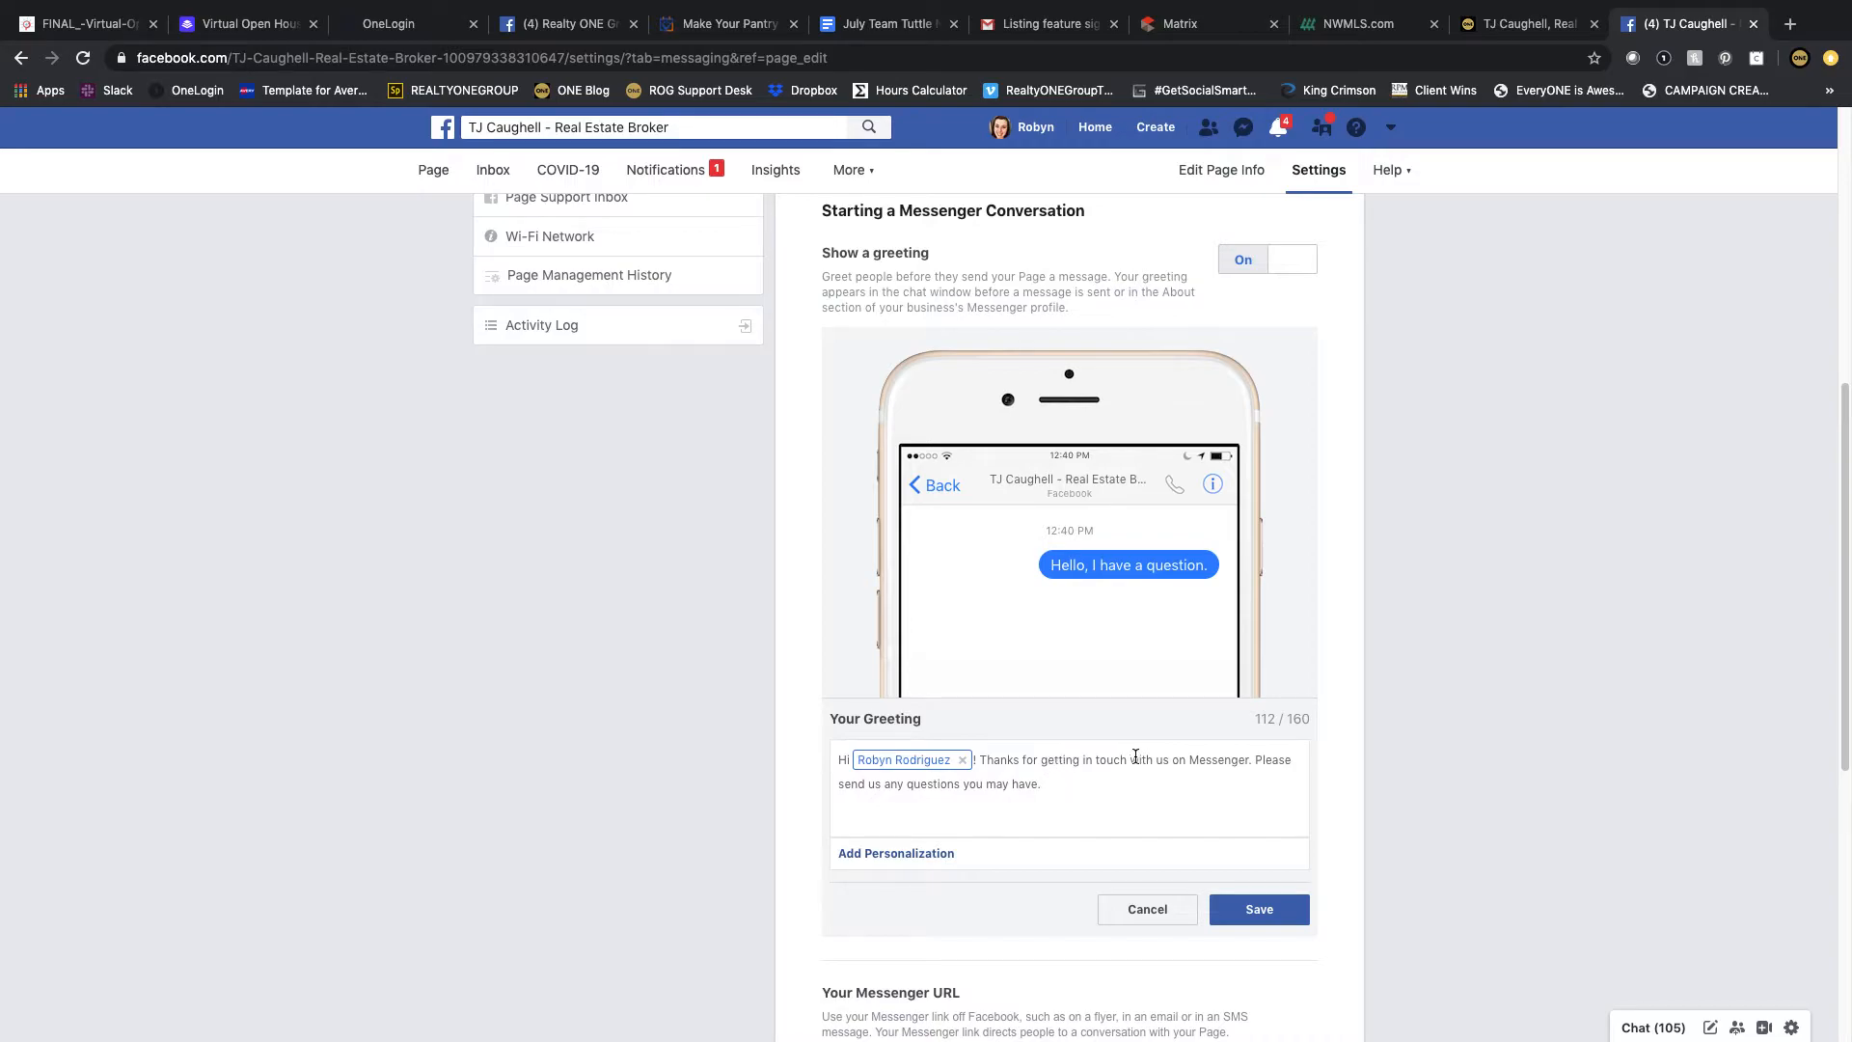
pyautogui.doubleClick(1179, 760)
pyautogui.write('me')
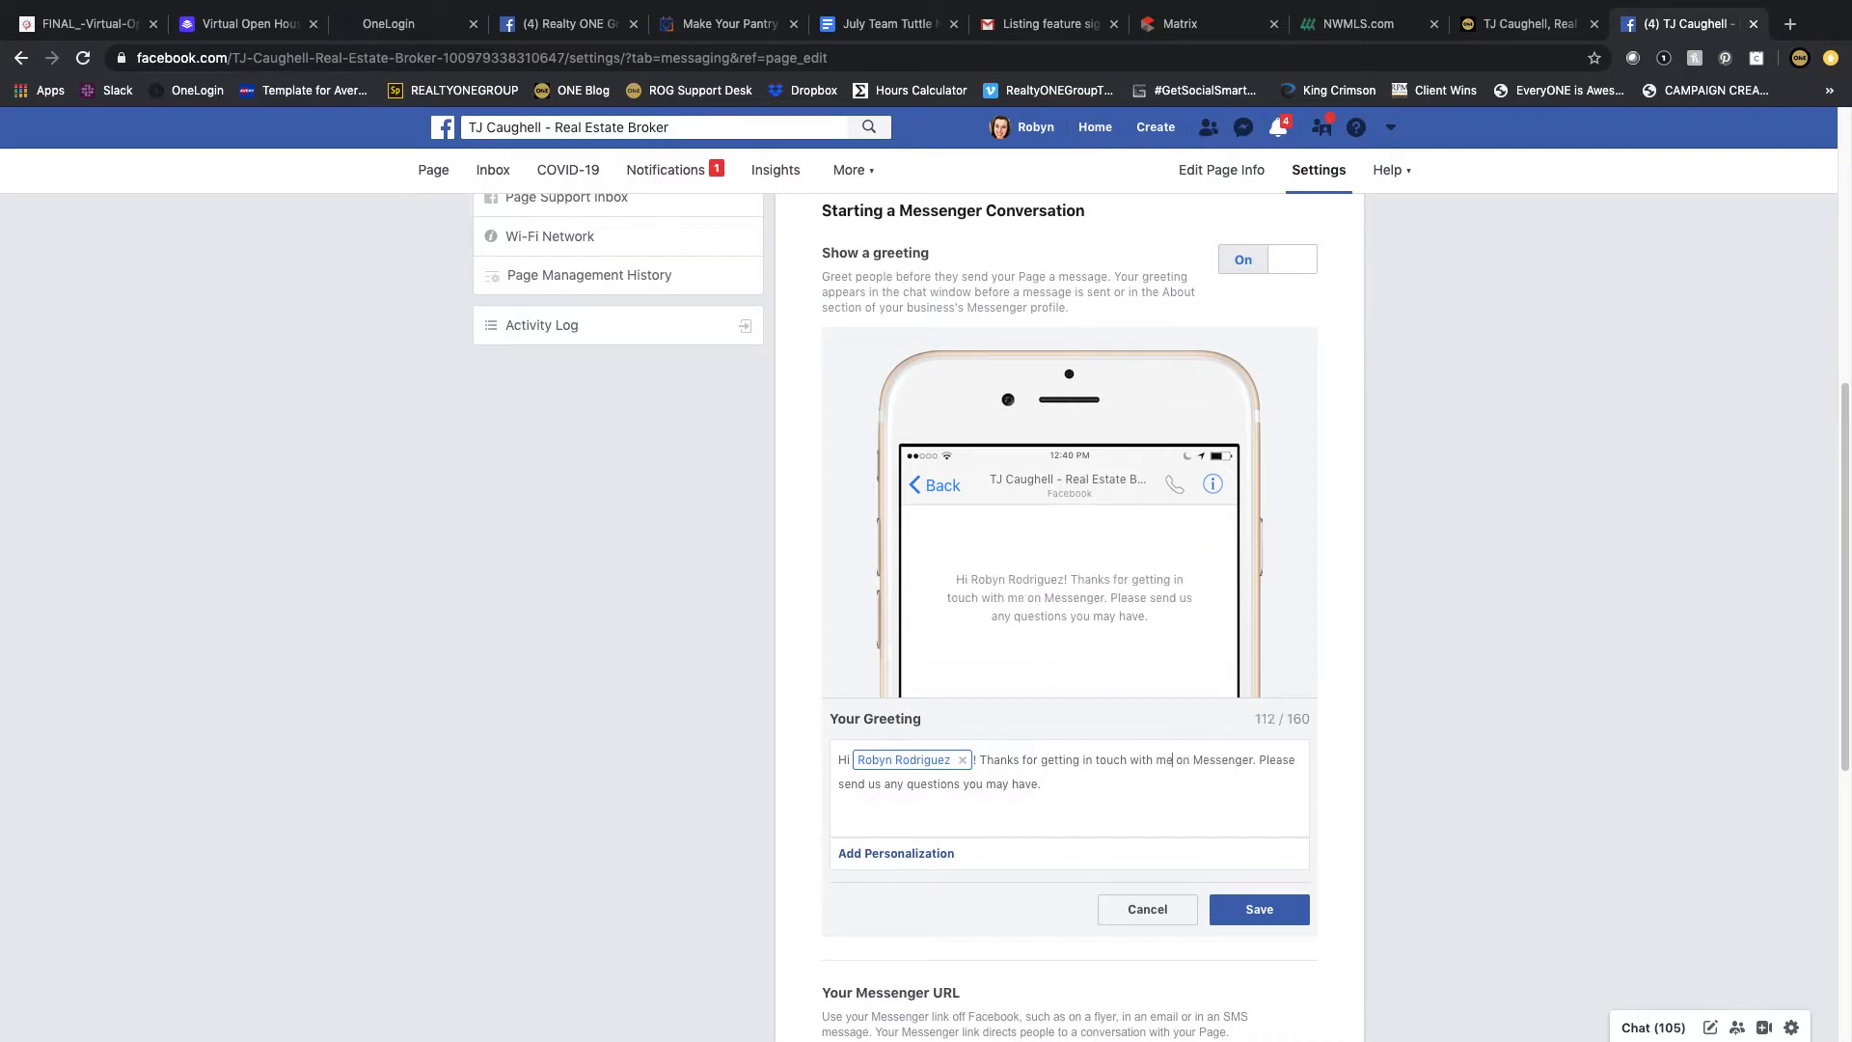
pyautogui.moveTo(1256, 760); pyautogui.dragTo(1041, 785)
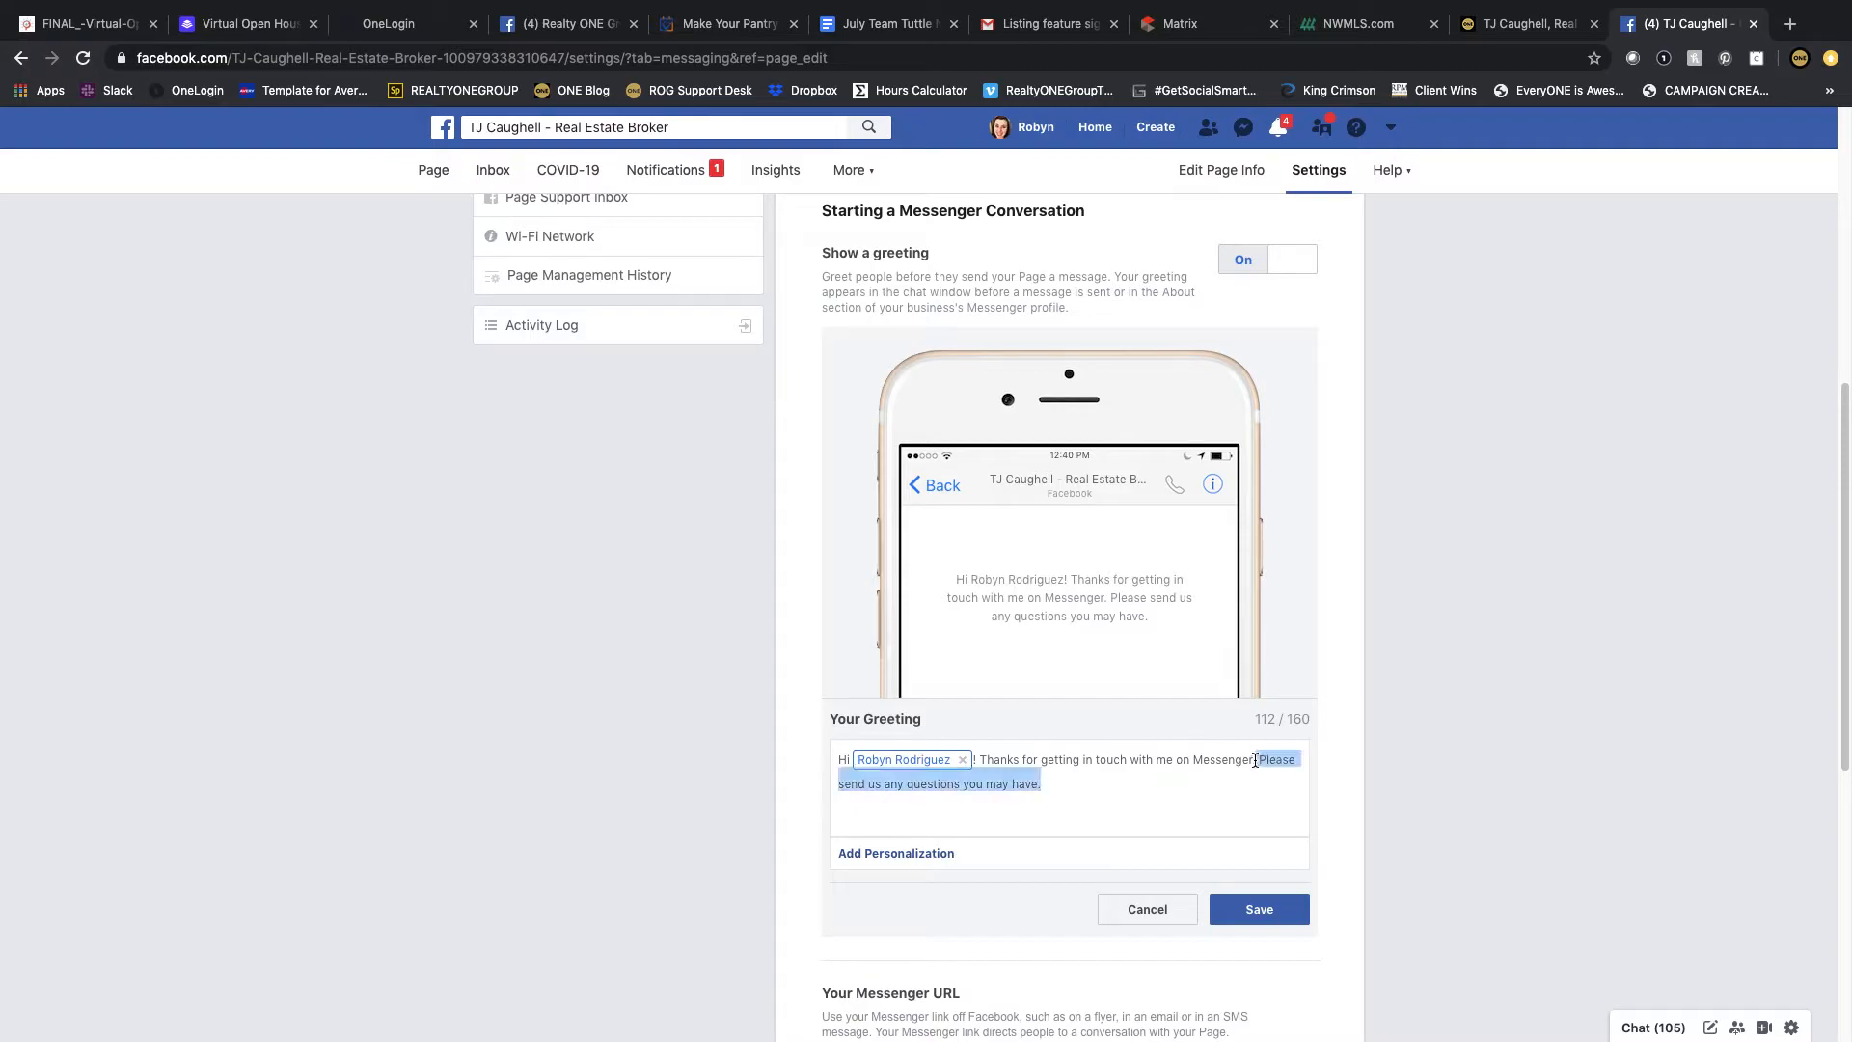
pyautogui.write('How can I h')
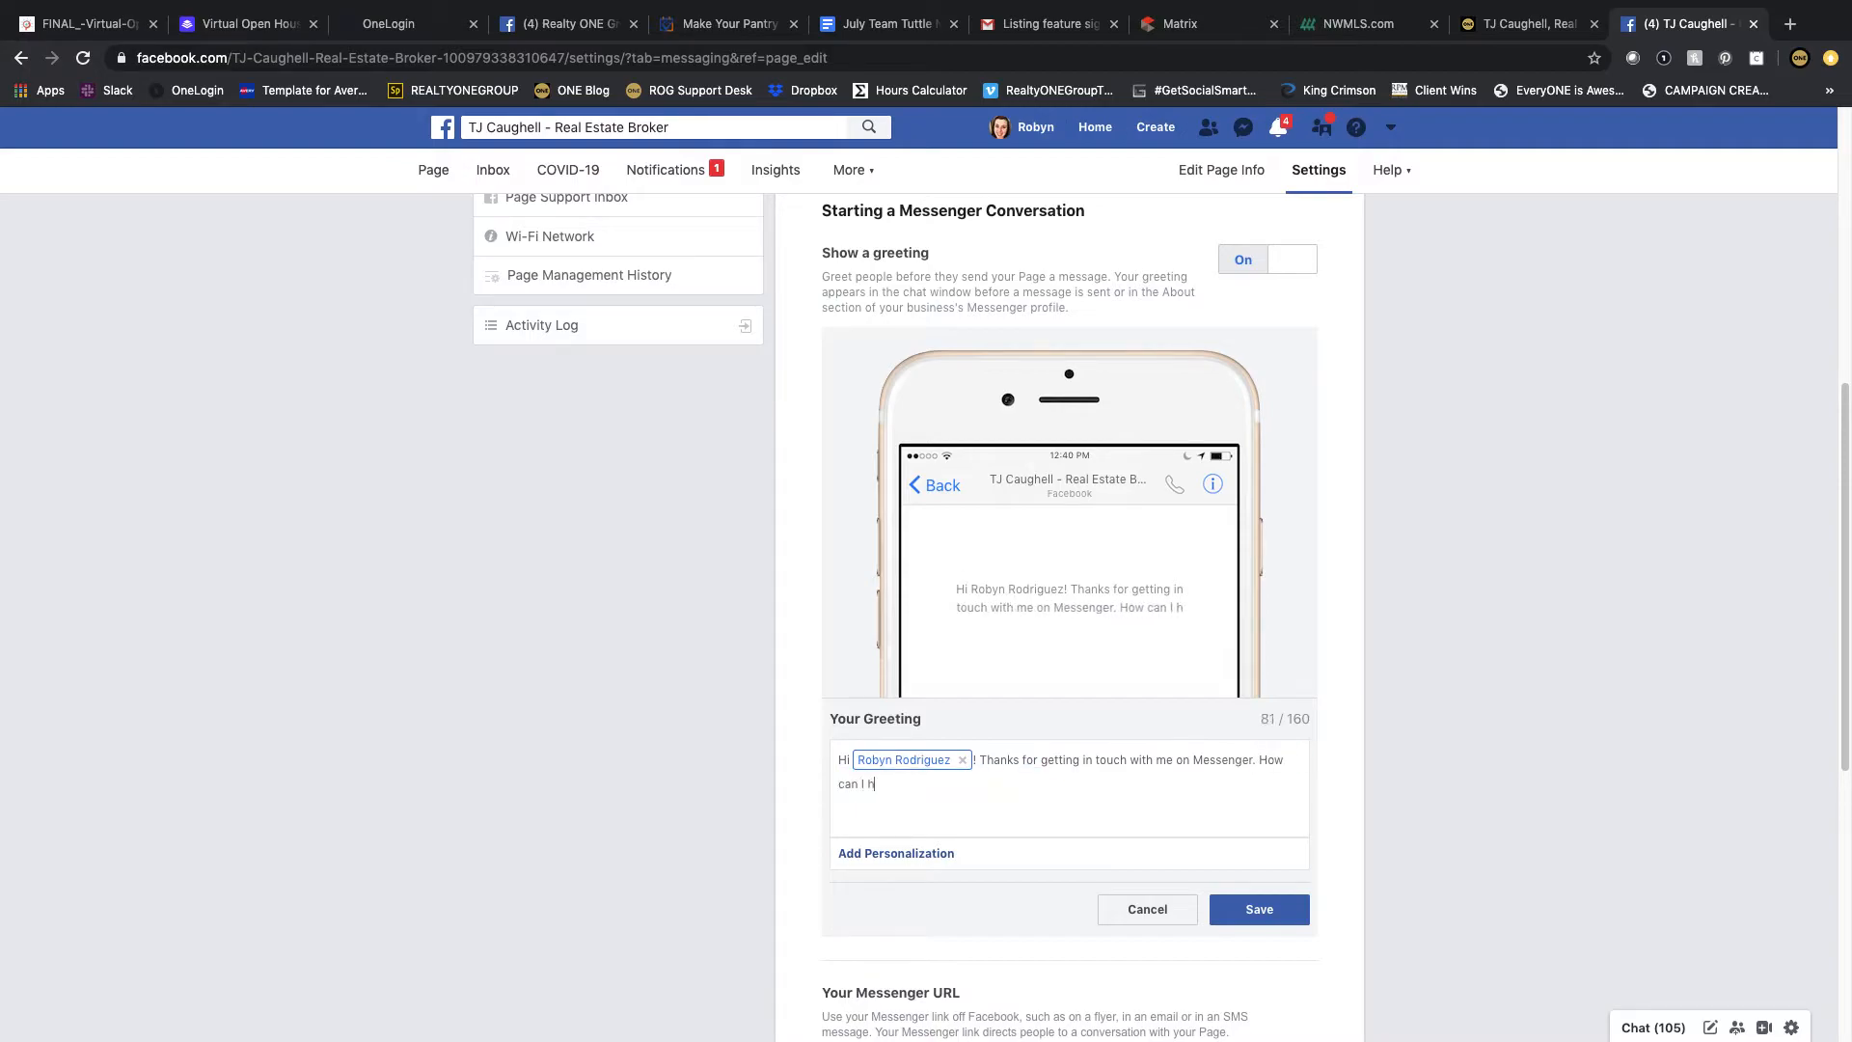
pyautogui.write('elp you with your rea')
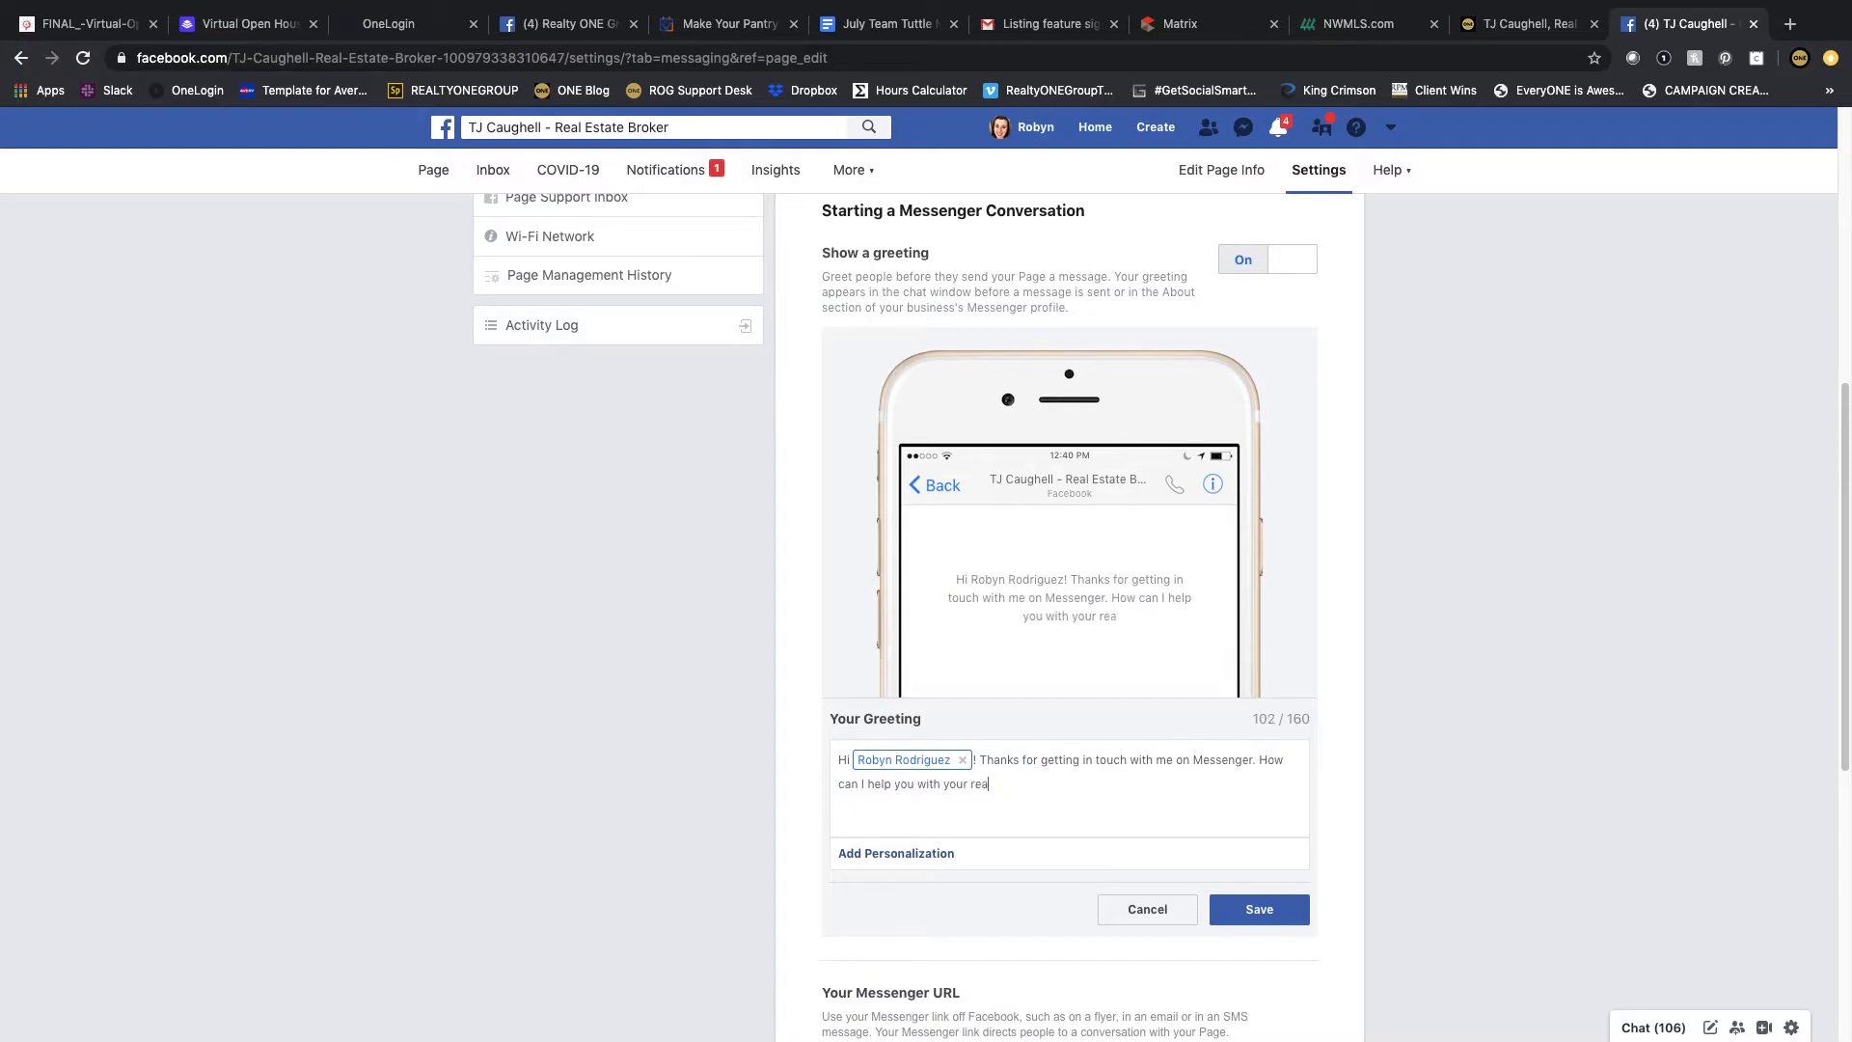
pyautogui.write('l estate needs?')
pyautogui.click(1265, 912)
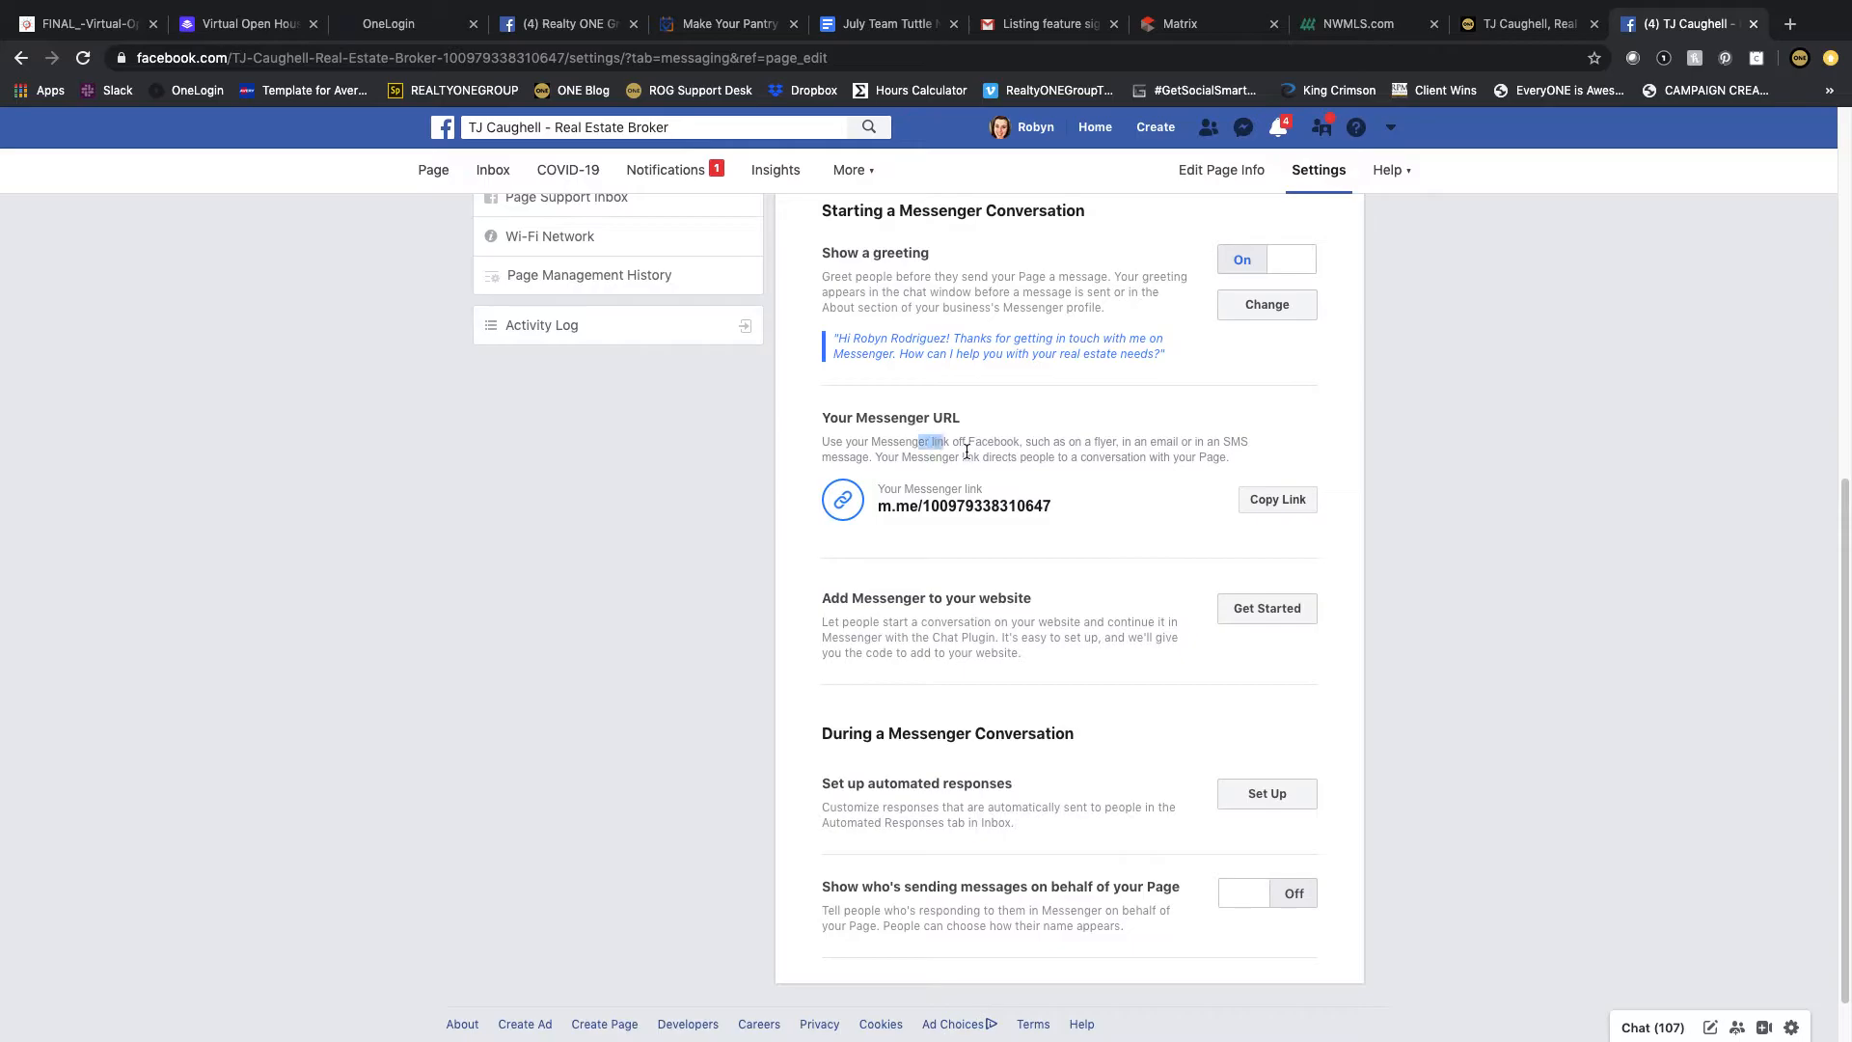
# Step: Open the setup for Messenger automated responses
pyautogui.moveTo(921, 438); pyautogui.dragTo(1026, 512)
pyautogui.click(1121, 513)
pyautogui.scroll(-1, 1093, 523)
pyautogui.scroll(-1, 1094, 524)
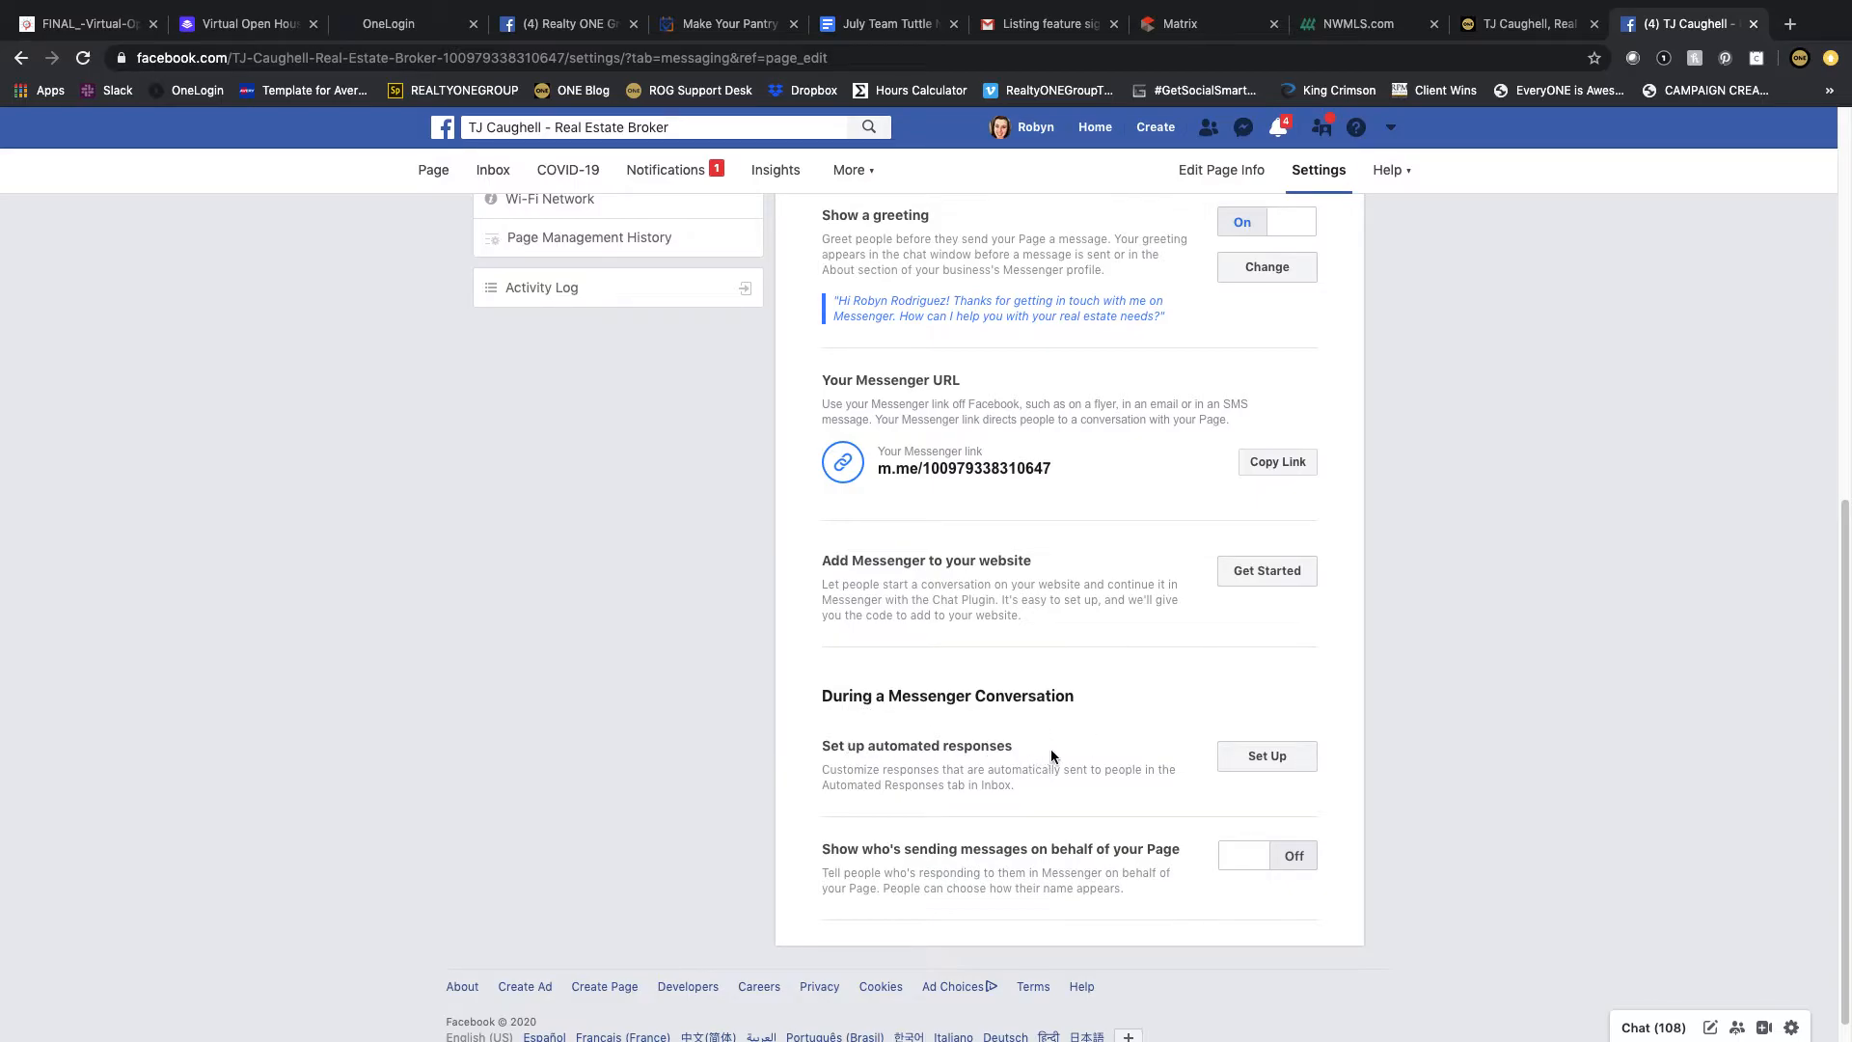
pyautogui.click(1253, 756)
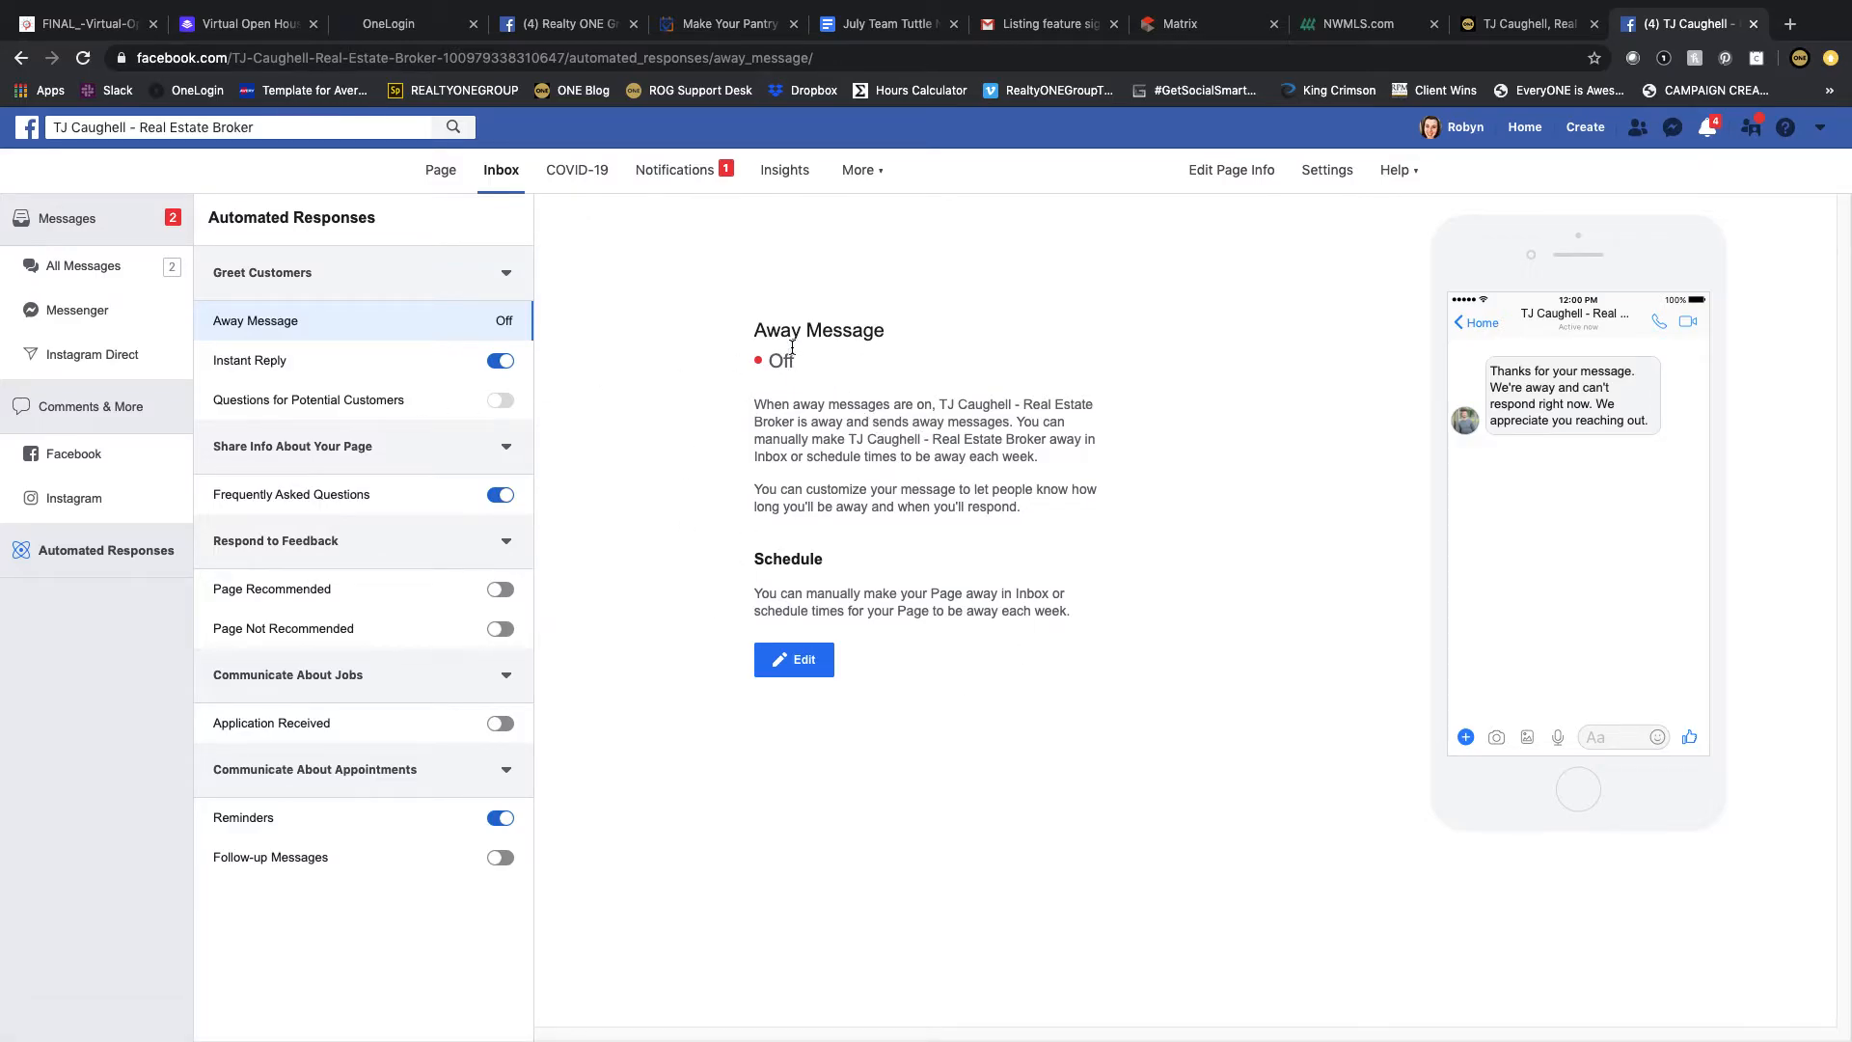
# Step: Start editing the Away Message and add a scheduled away time applying to all seven days
pyautogui.click(802, 661)
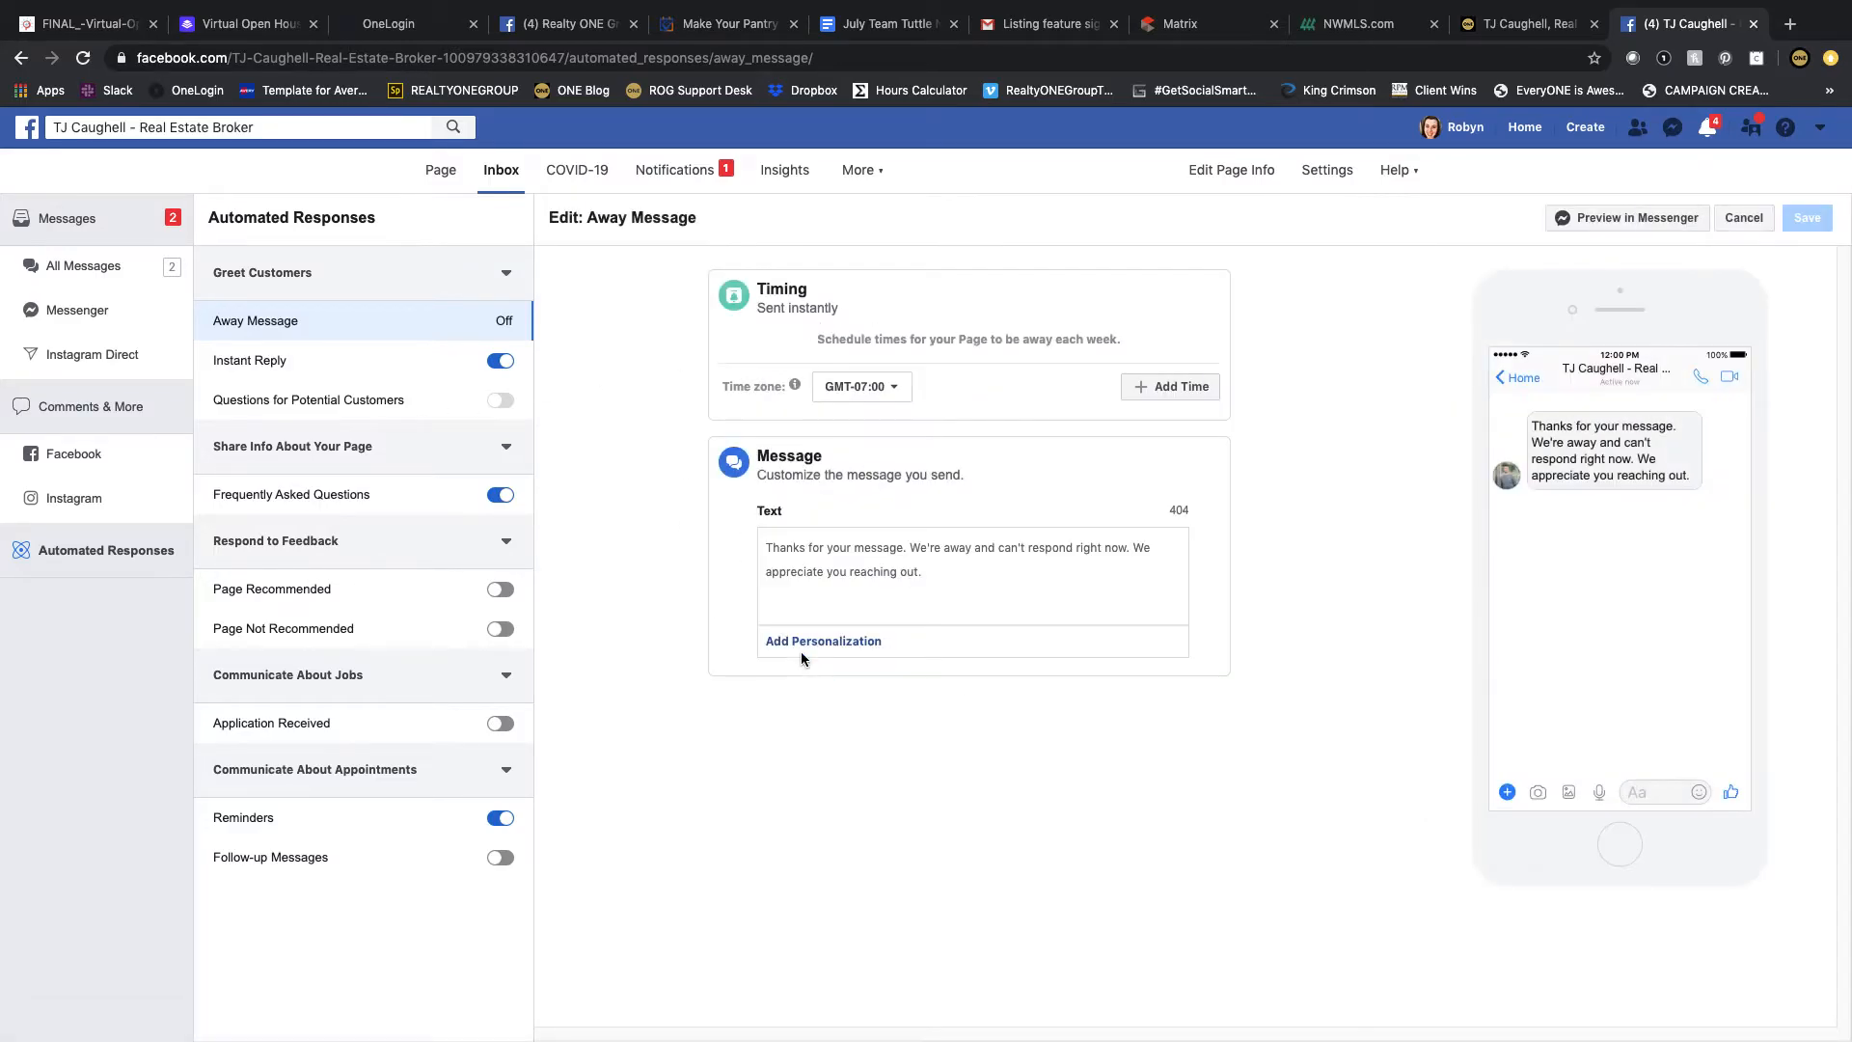
pyautogui.click(906, 390)
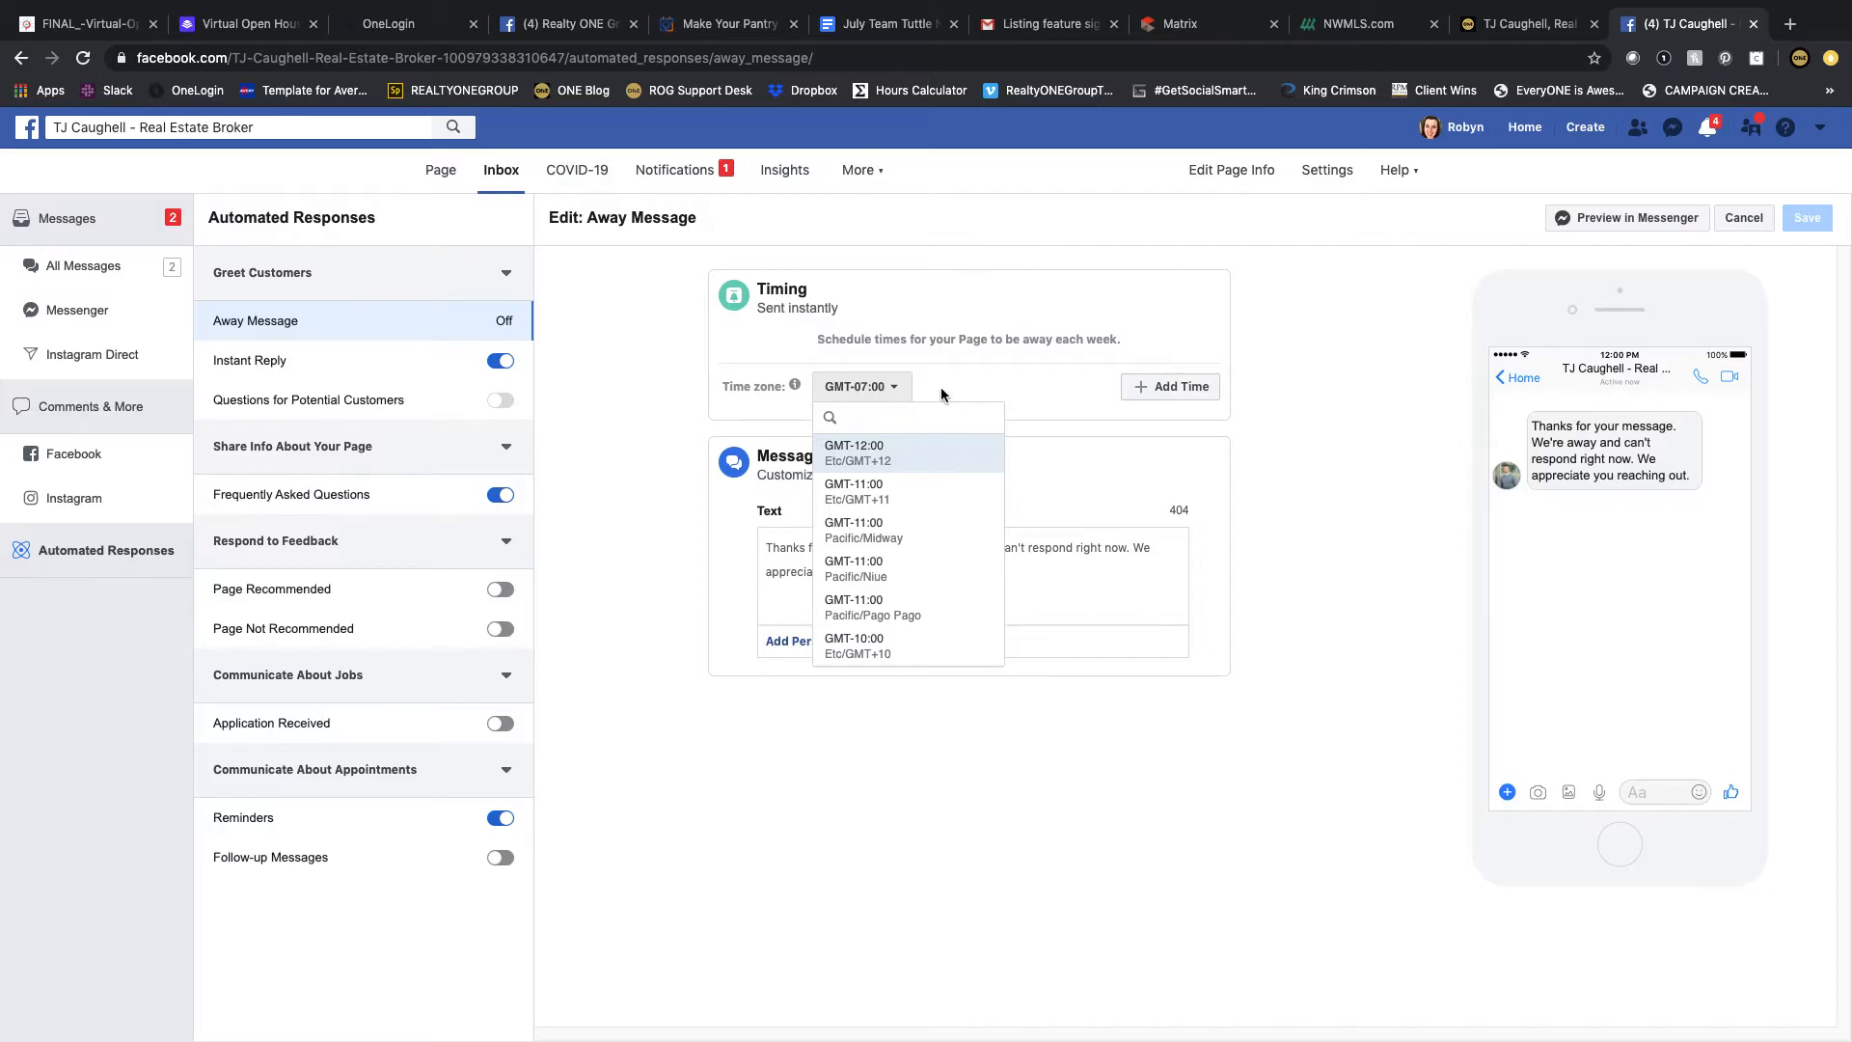
pyautogui.click(896, 392)
pyautogui.click(1170, 390)
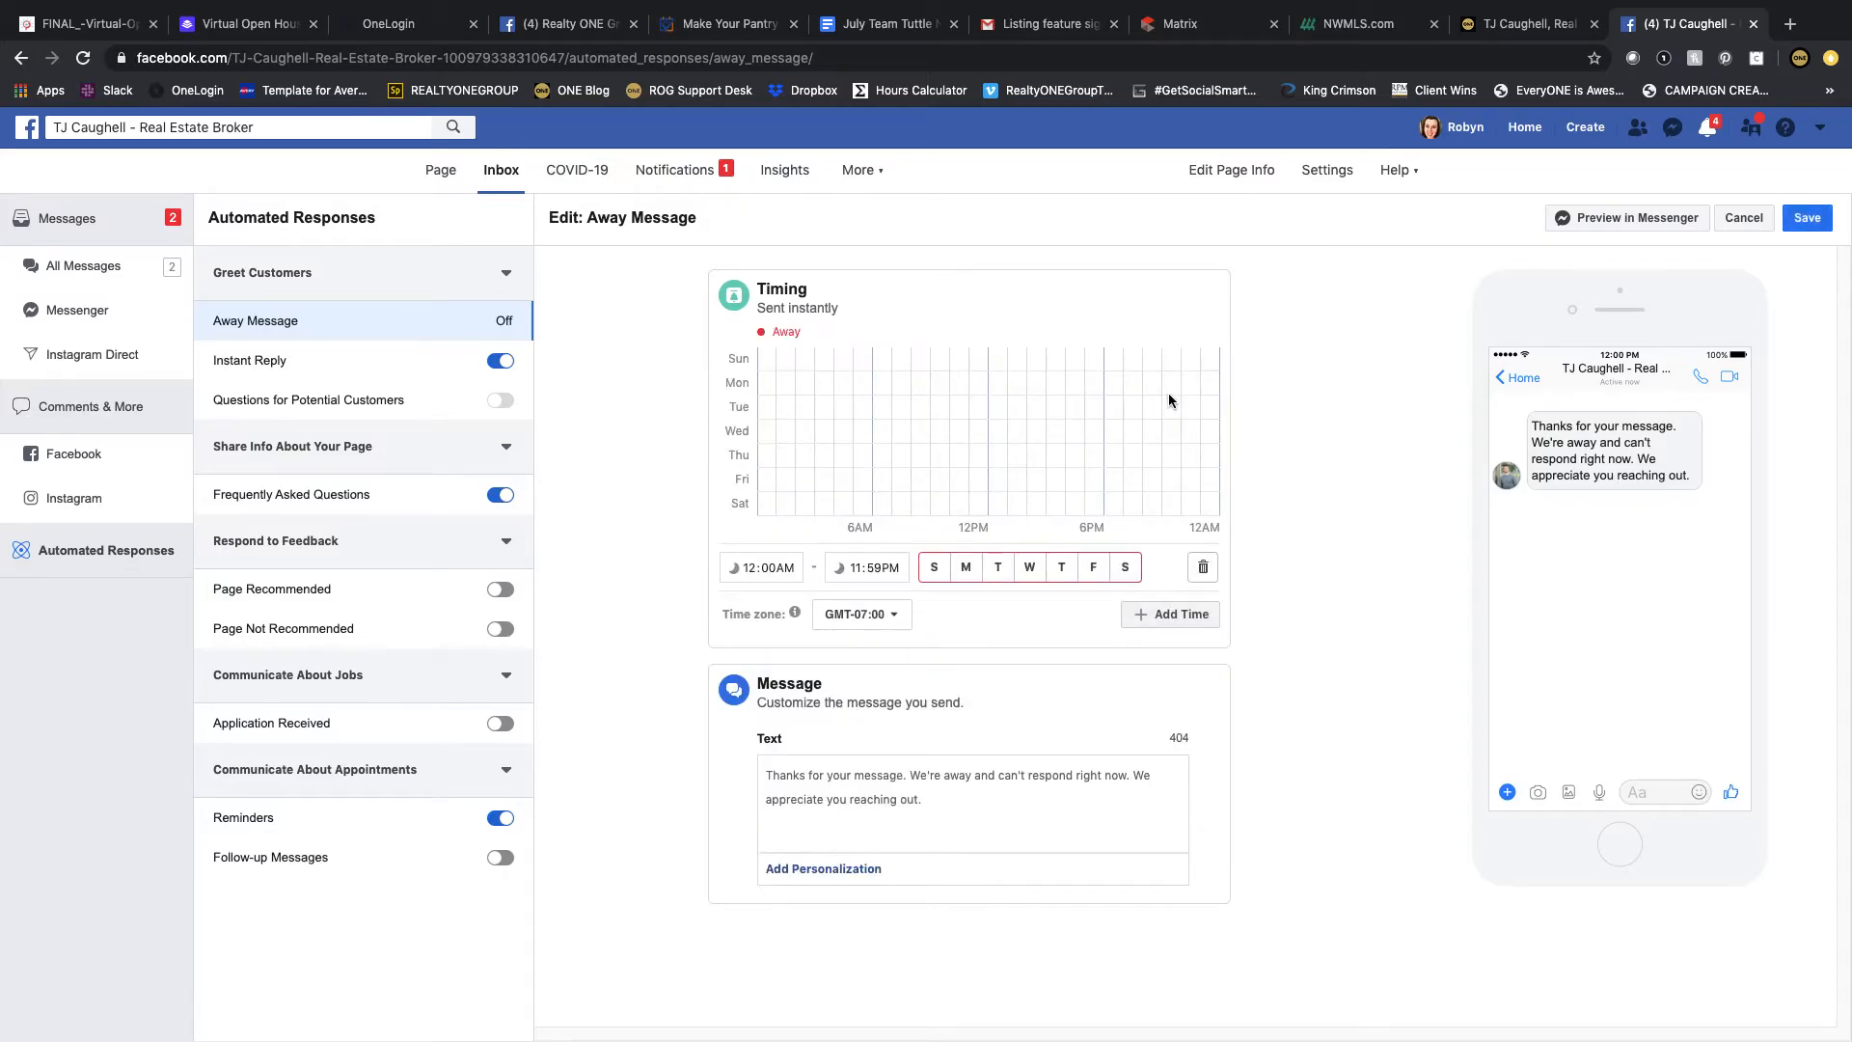
pyautogui.click(934, 573)
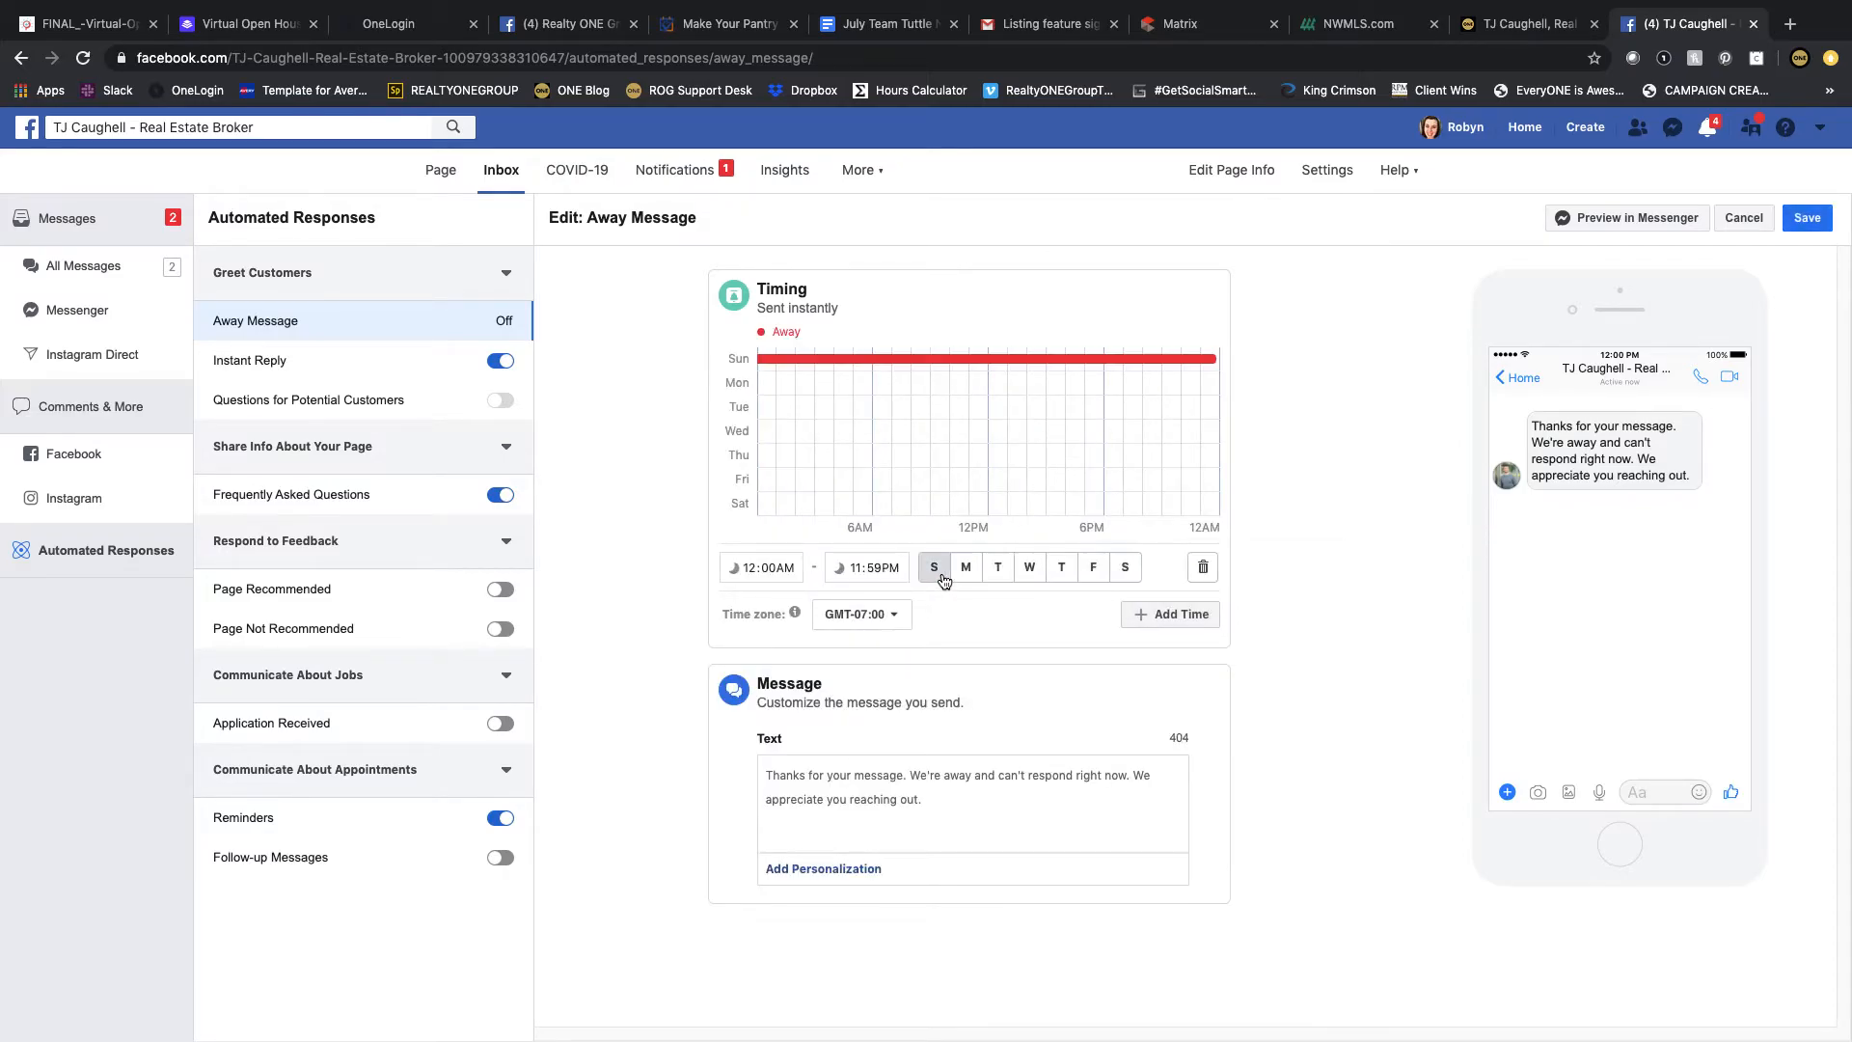
pyautogui.click(964, 569)
pyautogui.click(997, 569)
pyautogui.click(1029, 569)
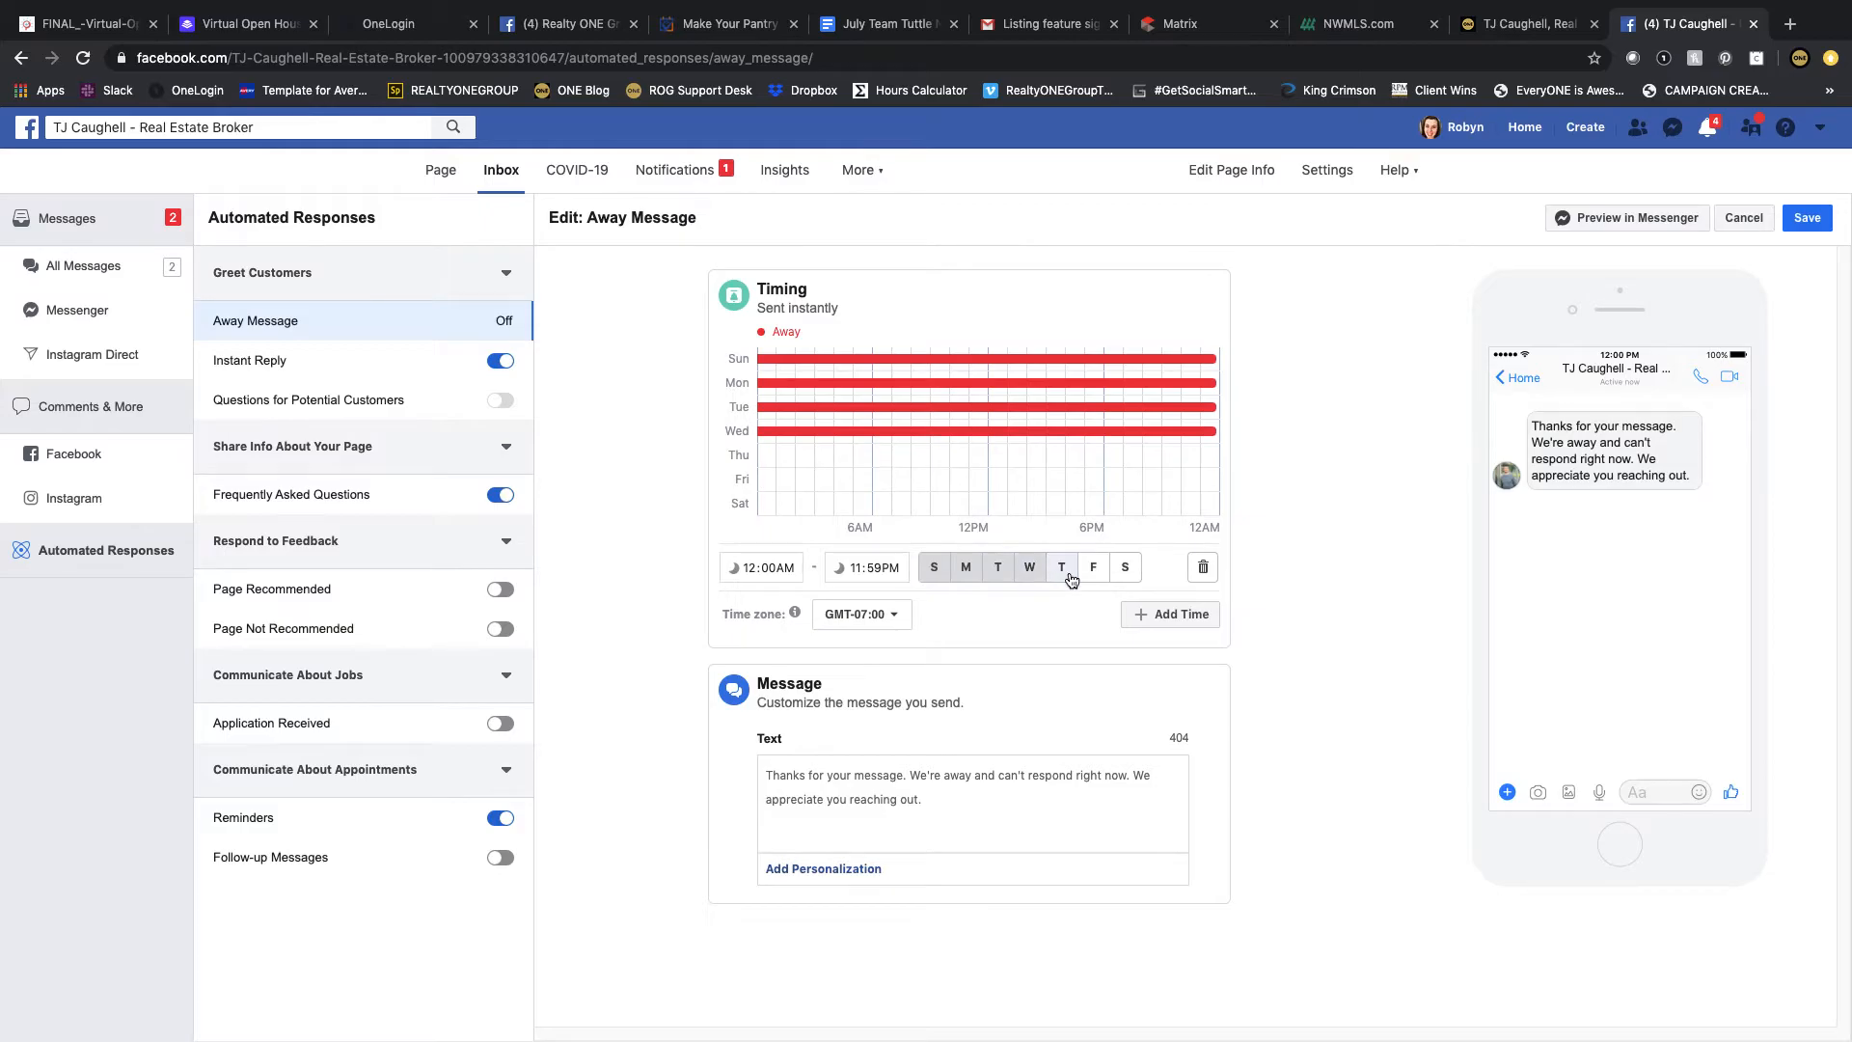
pyautogui.click(1061, 569)
pyautogui.click(1091, 570)
pyautogui.click(1125, 569)
# Step: Set the away time range from 9:00 PM to 7:59 AM
pyautogui.click(751, 571)
pyautogui.click(751, 571)
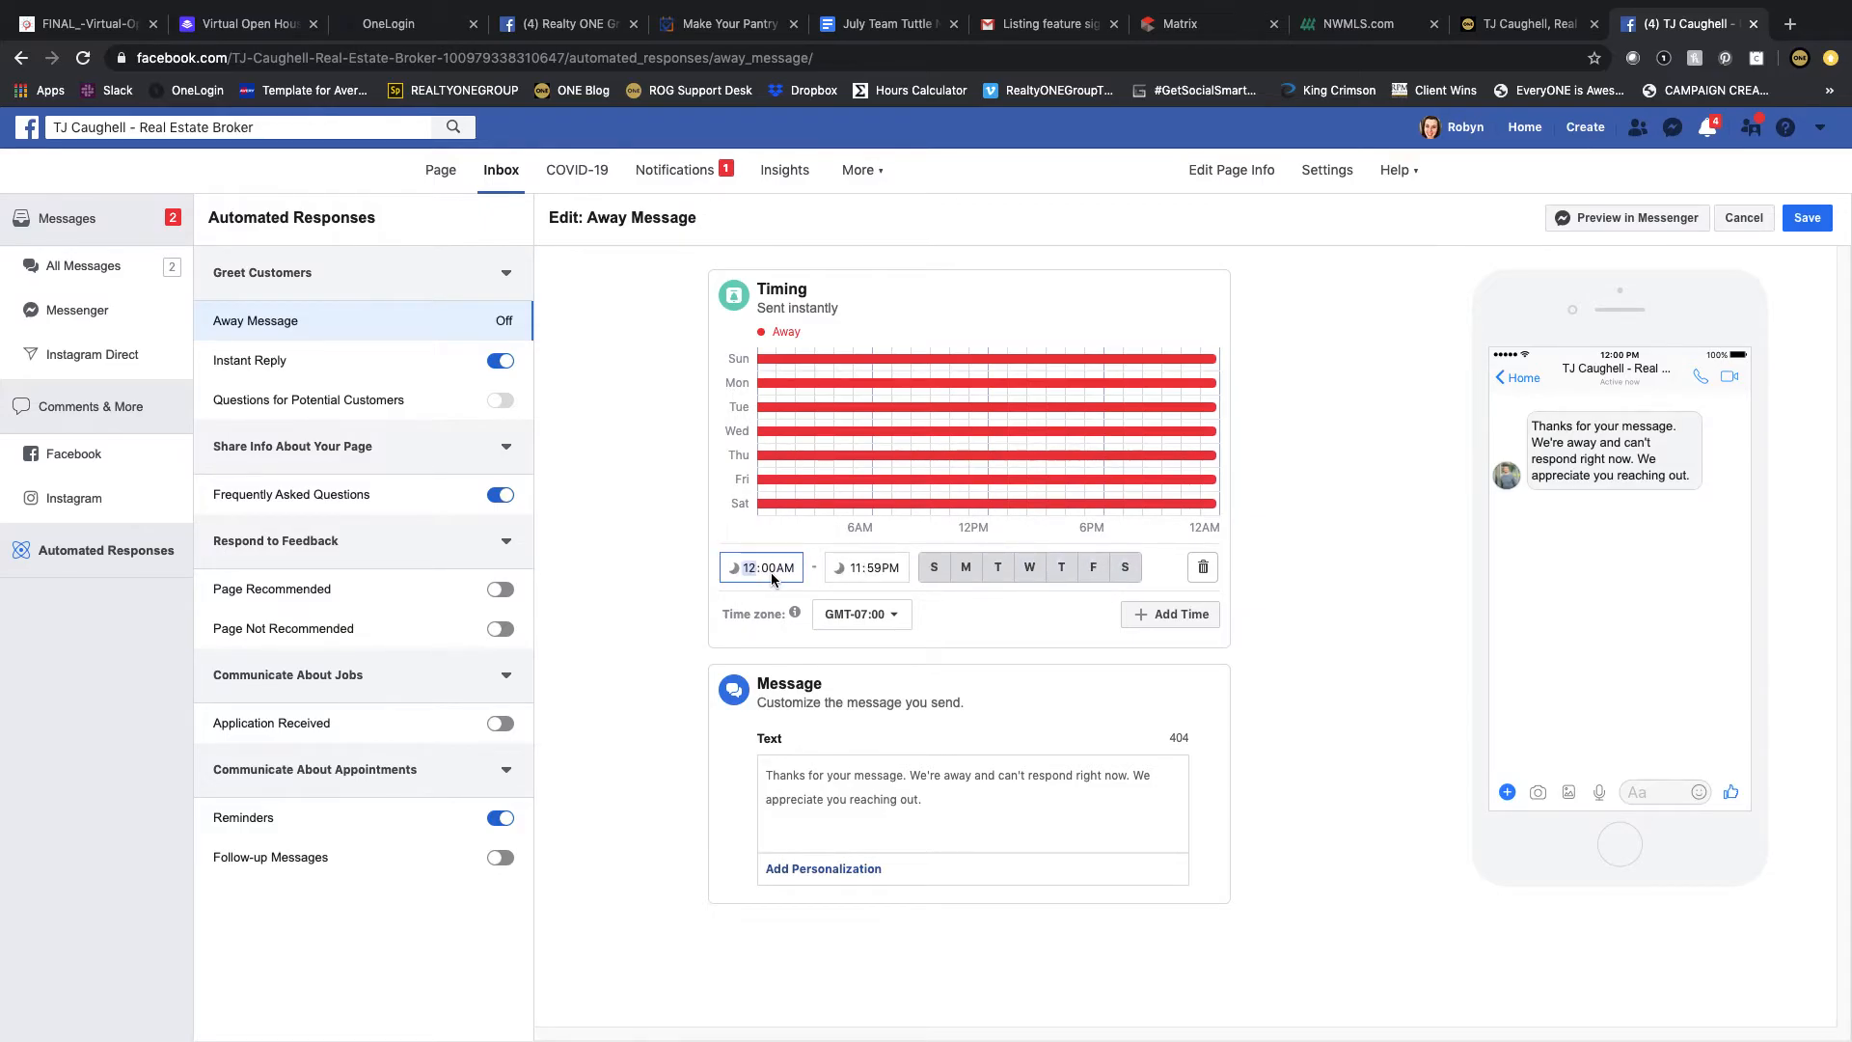
pyautogui.write('9')
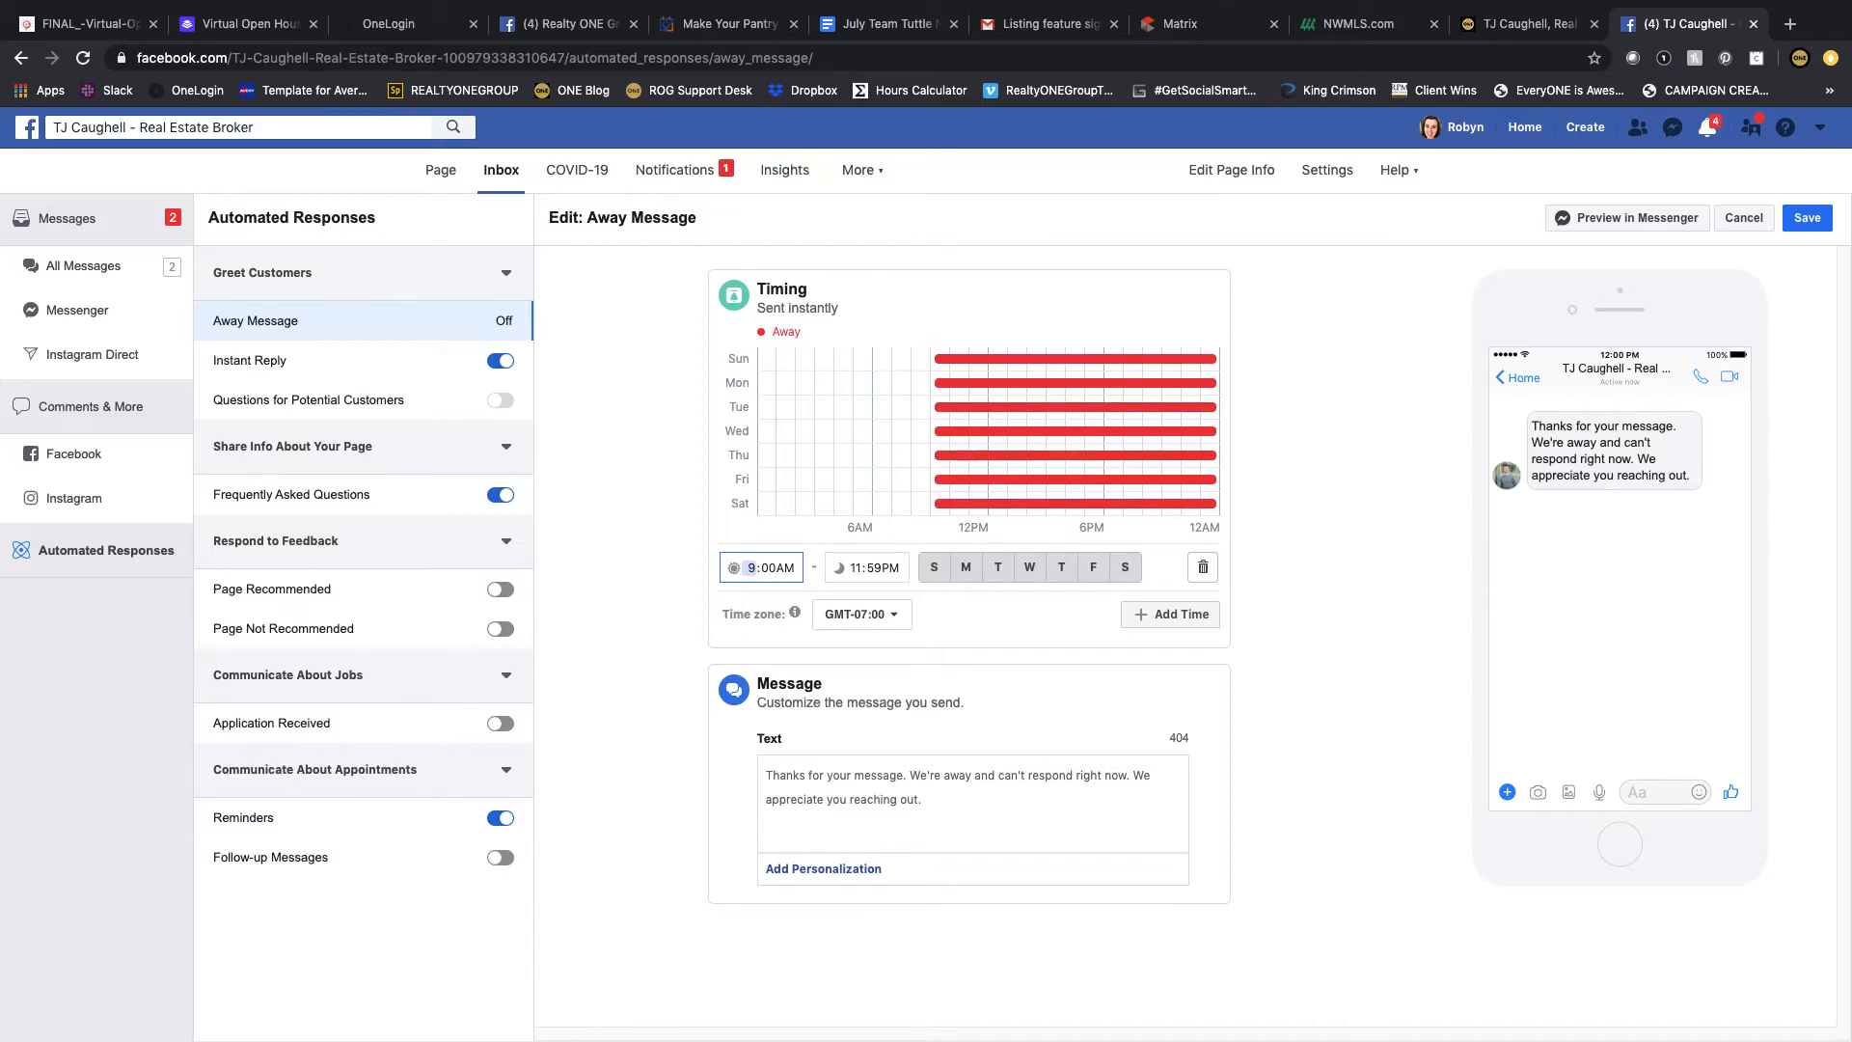
pyautogui.press('Tab')
pyautogui.press('Tab')
pyautogui.write('p')
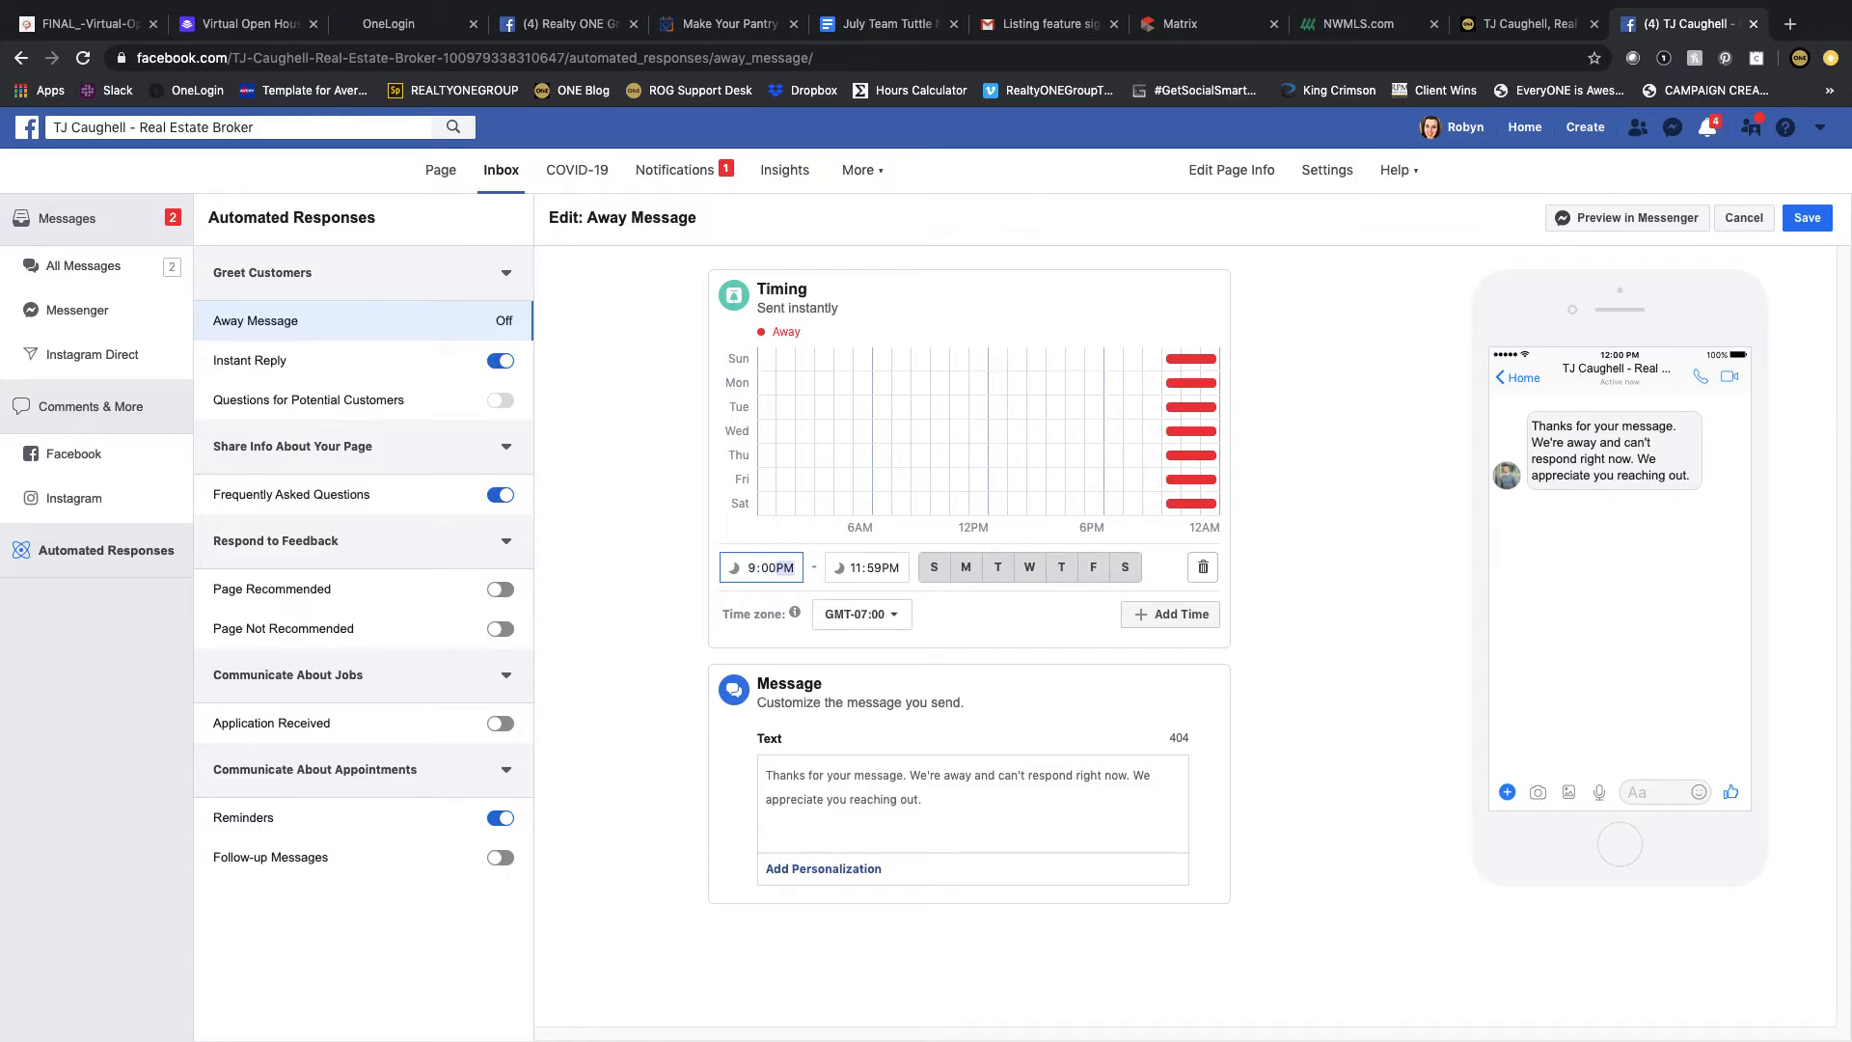
pyautogui.press('Tab')
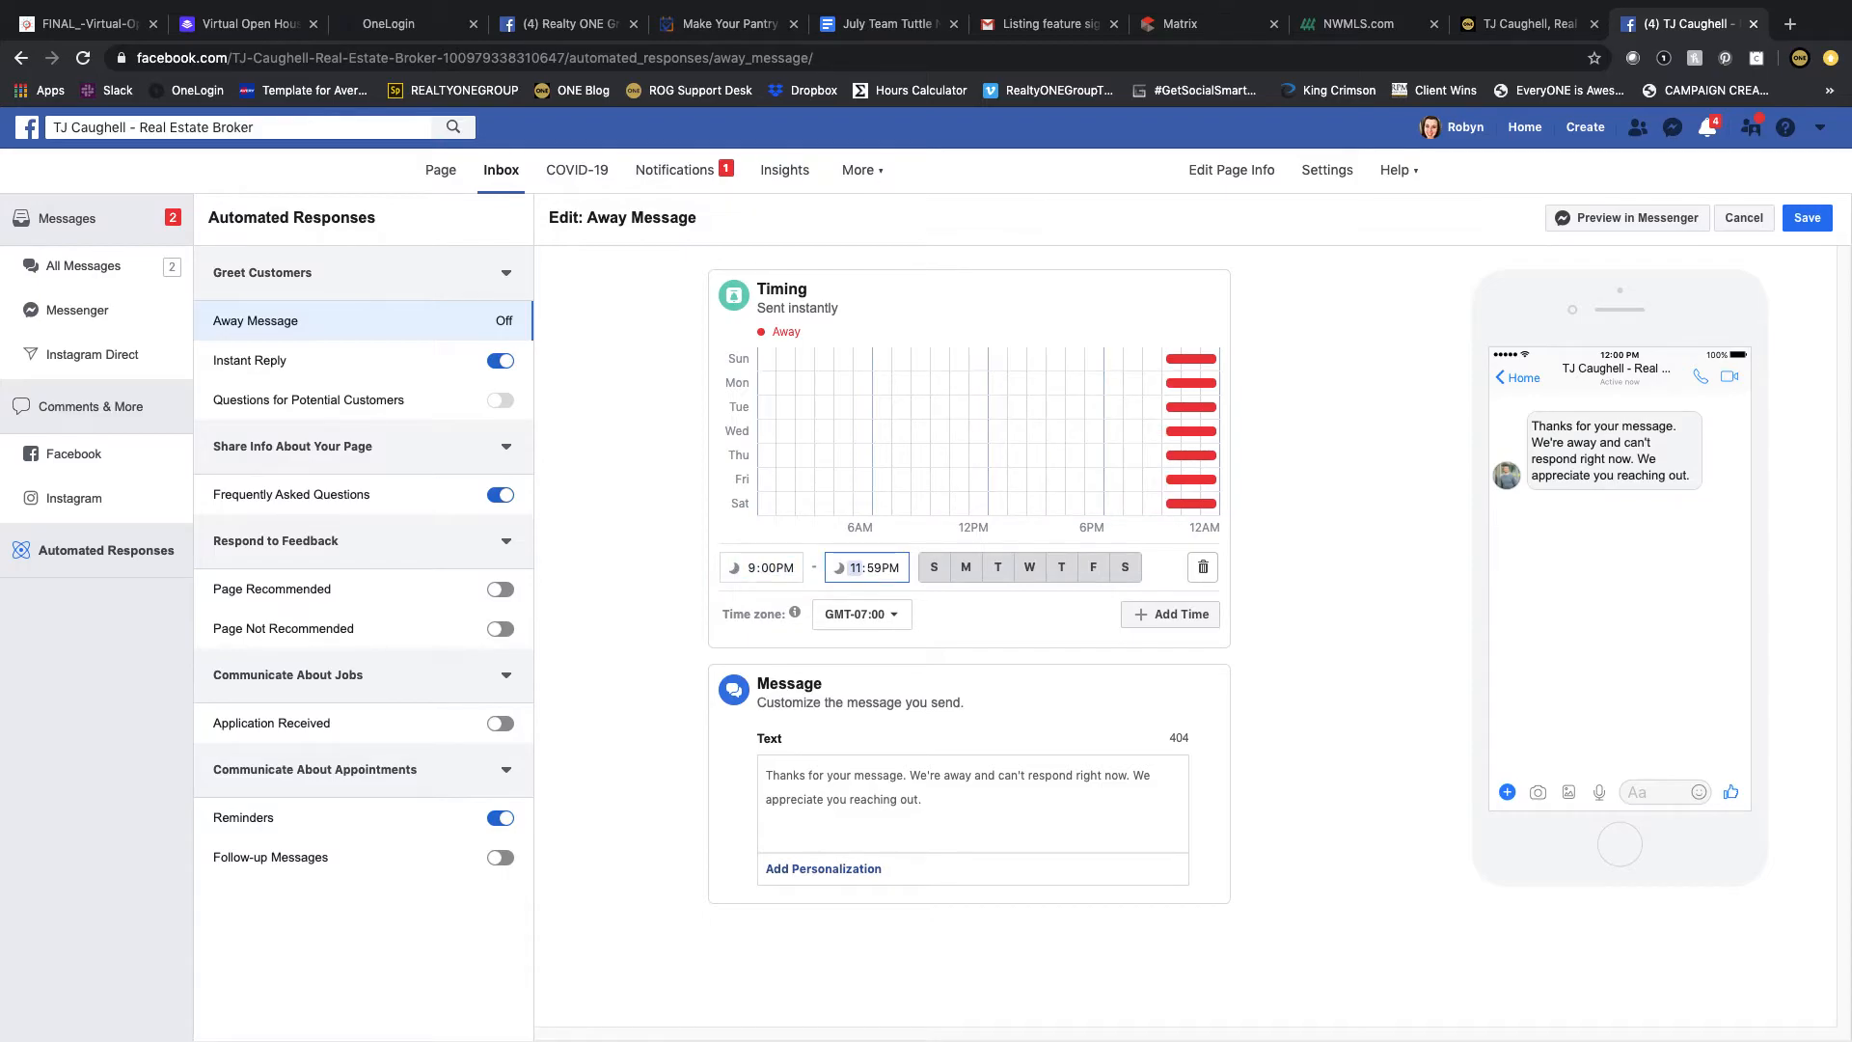
pyautogui.write('7')
pyautogui.press('Tab')
pyautogui.press('Tab')
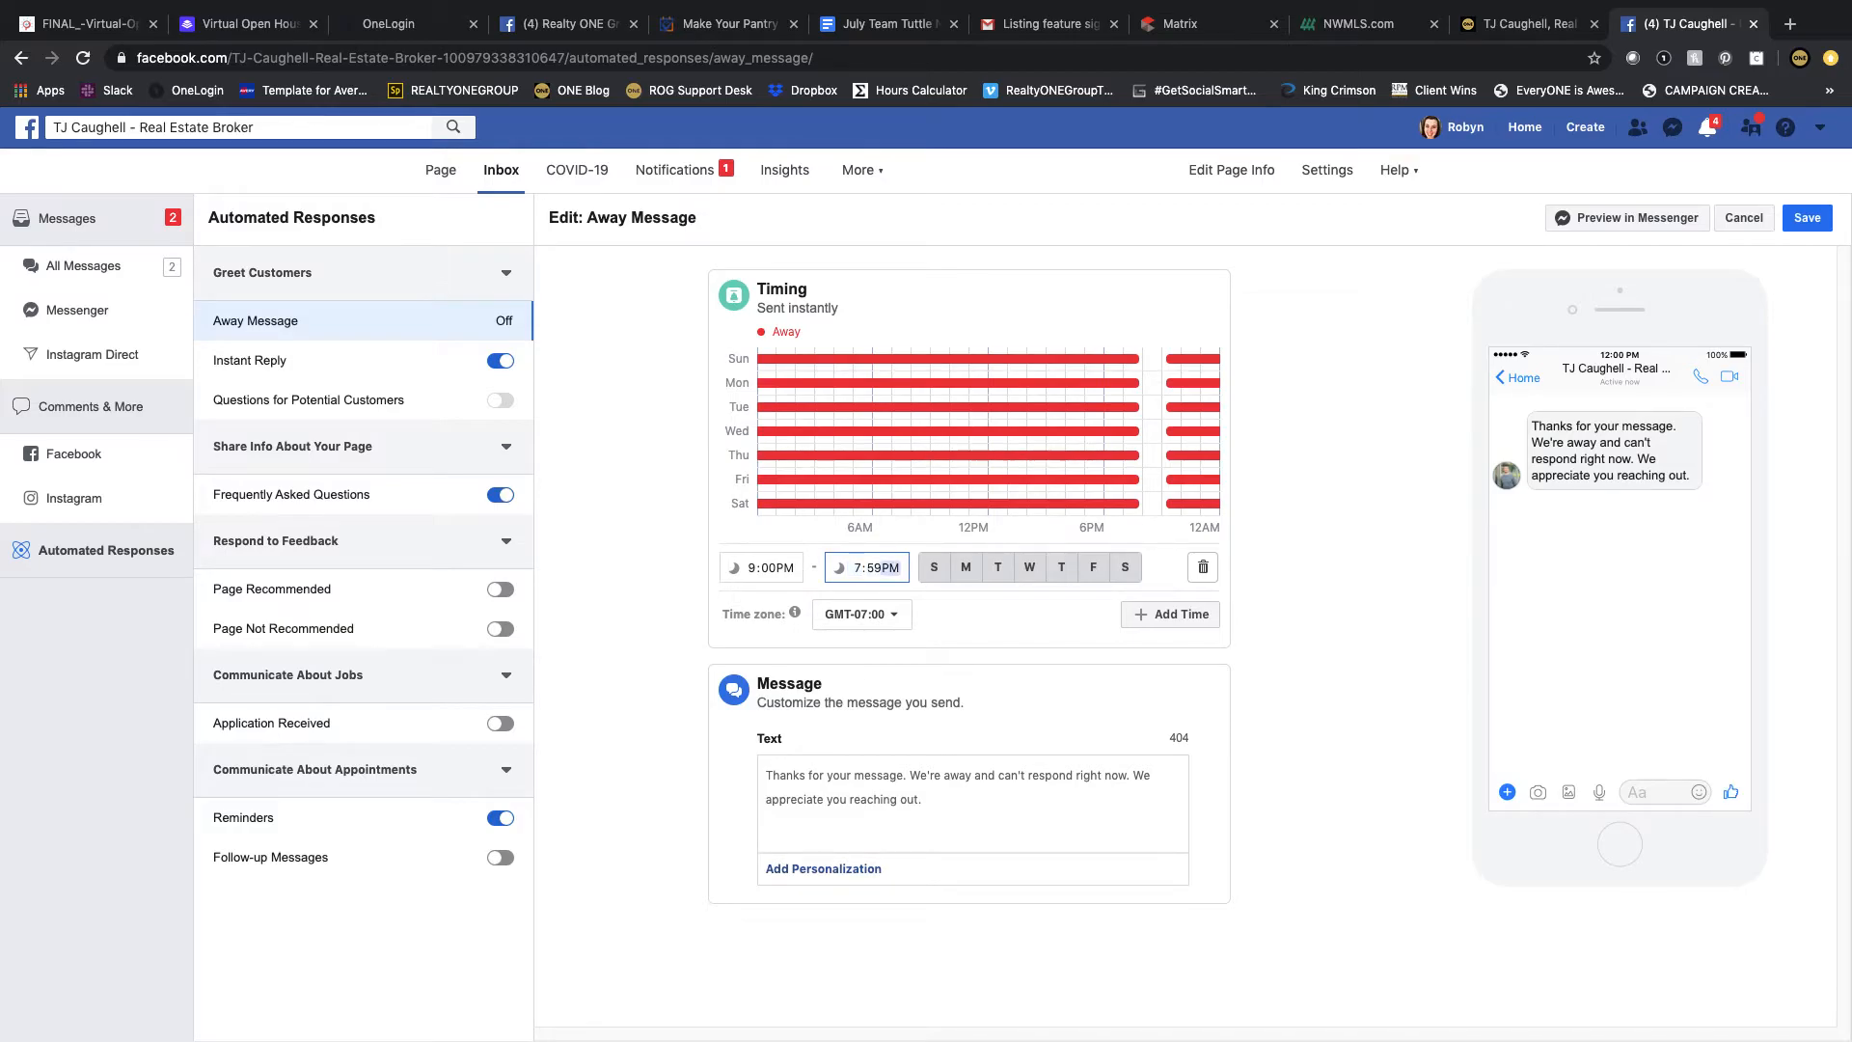
pyautogui.write('a')
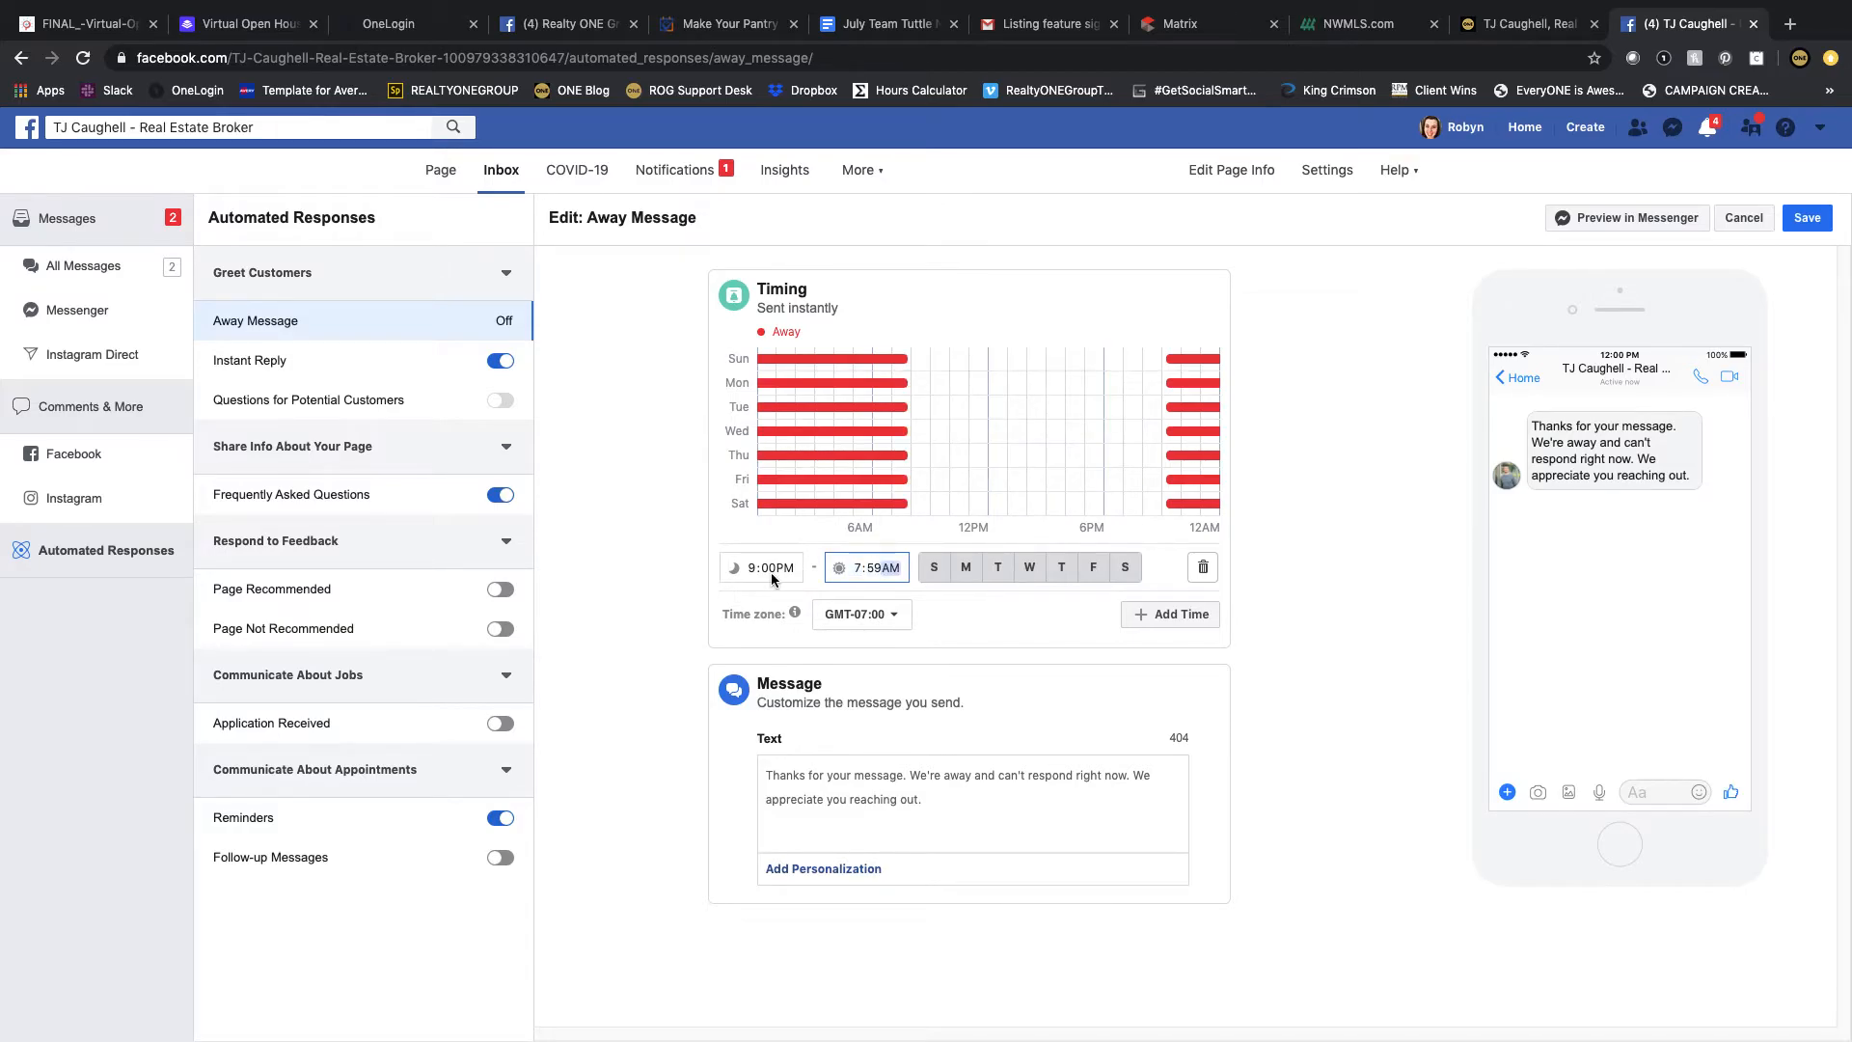
# Step: Replace the away message with "Thank you for sending me a message! I am currently enjoying all the PNW has to offer…How can I assist you?" and save
pyautogui.click(963, 602)
pyautogui.moveTo(925, 793); pyautogui.dragTo(759, 770)
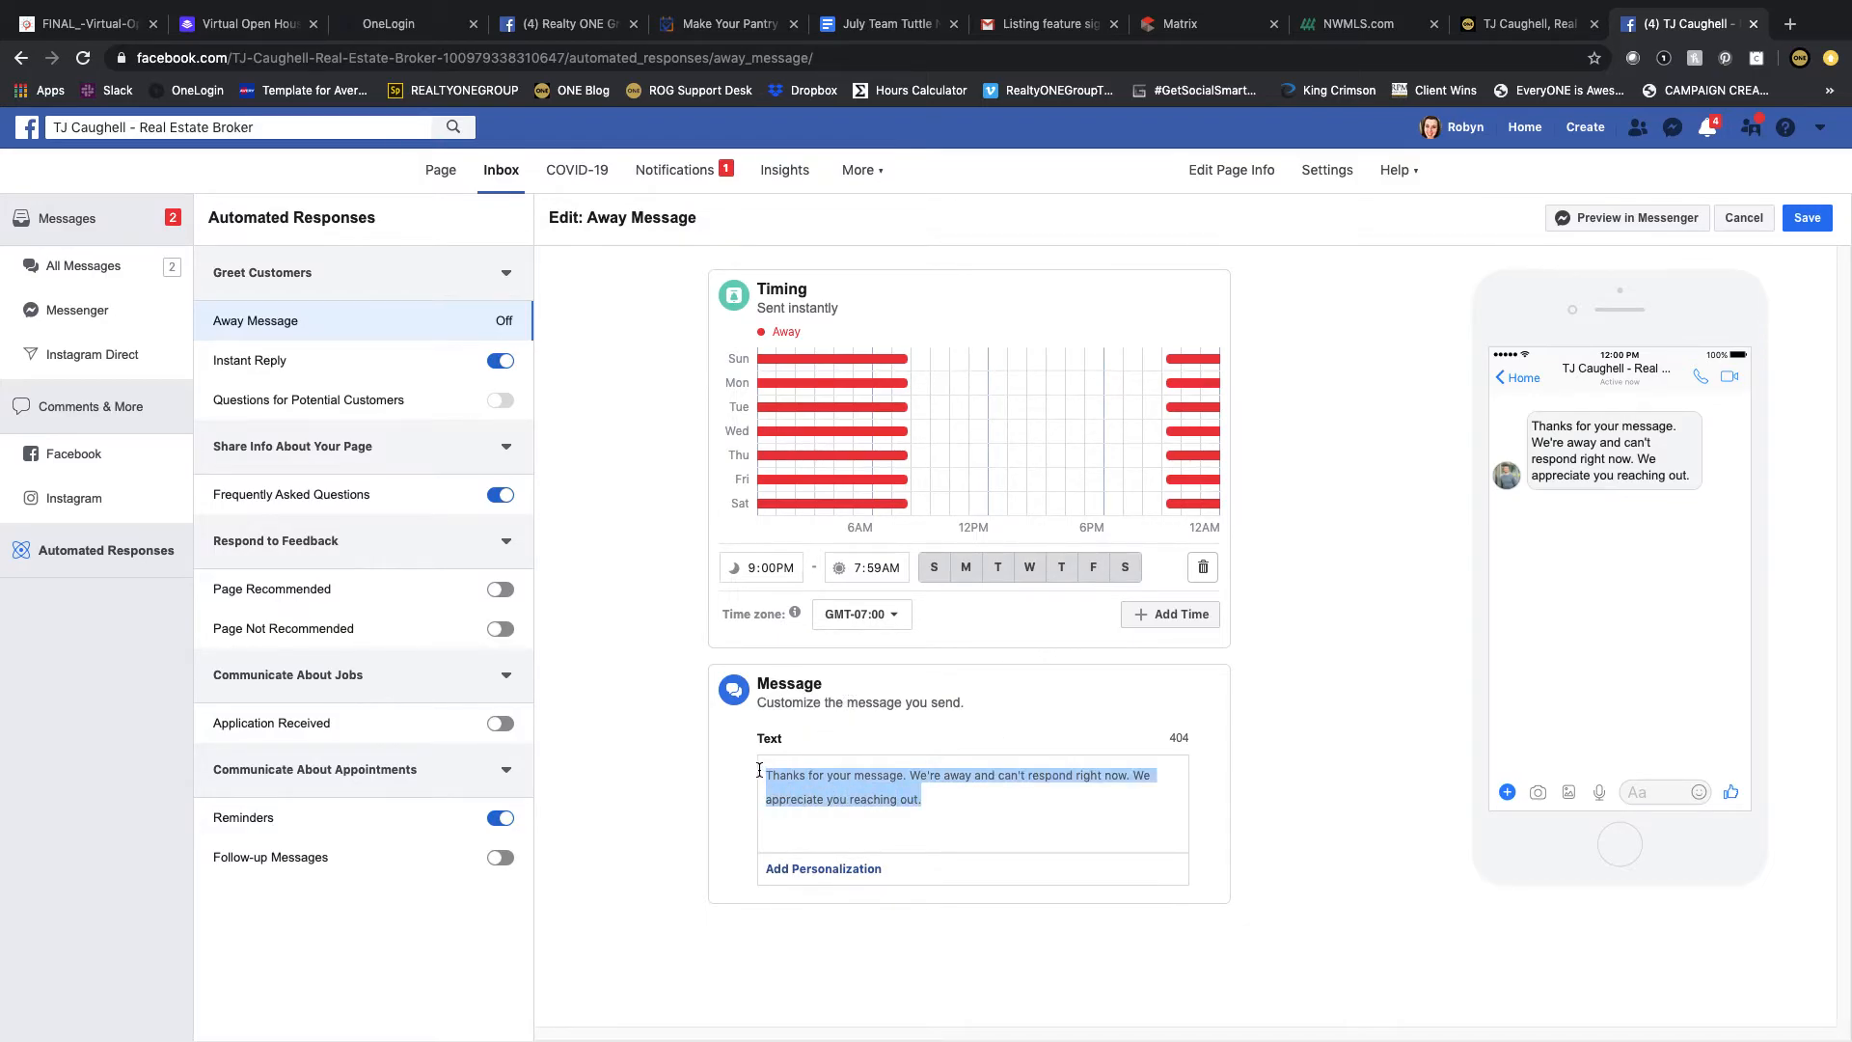
pyautogui.write('Thank you for sending me a message! I am currently en')
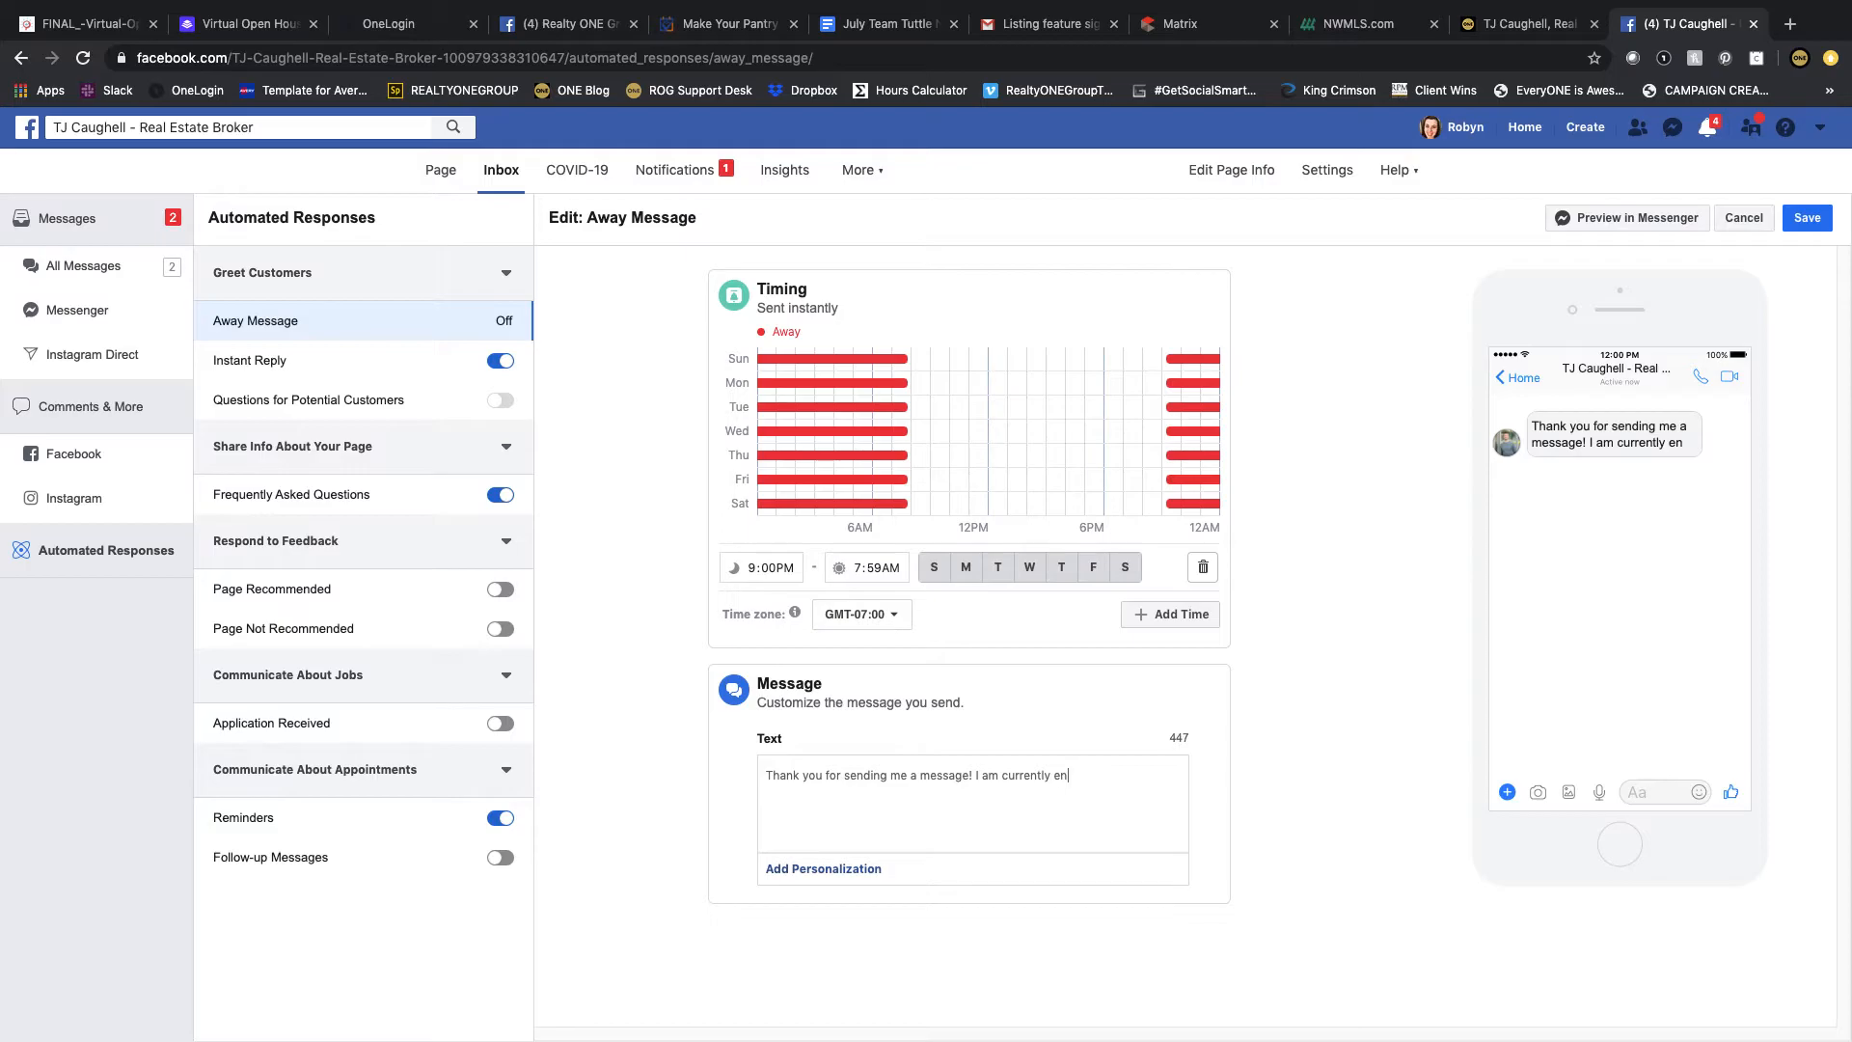
pyautogui.write('joying all the PNW')
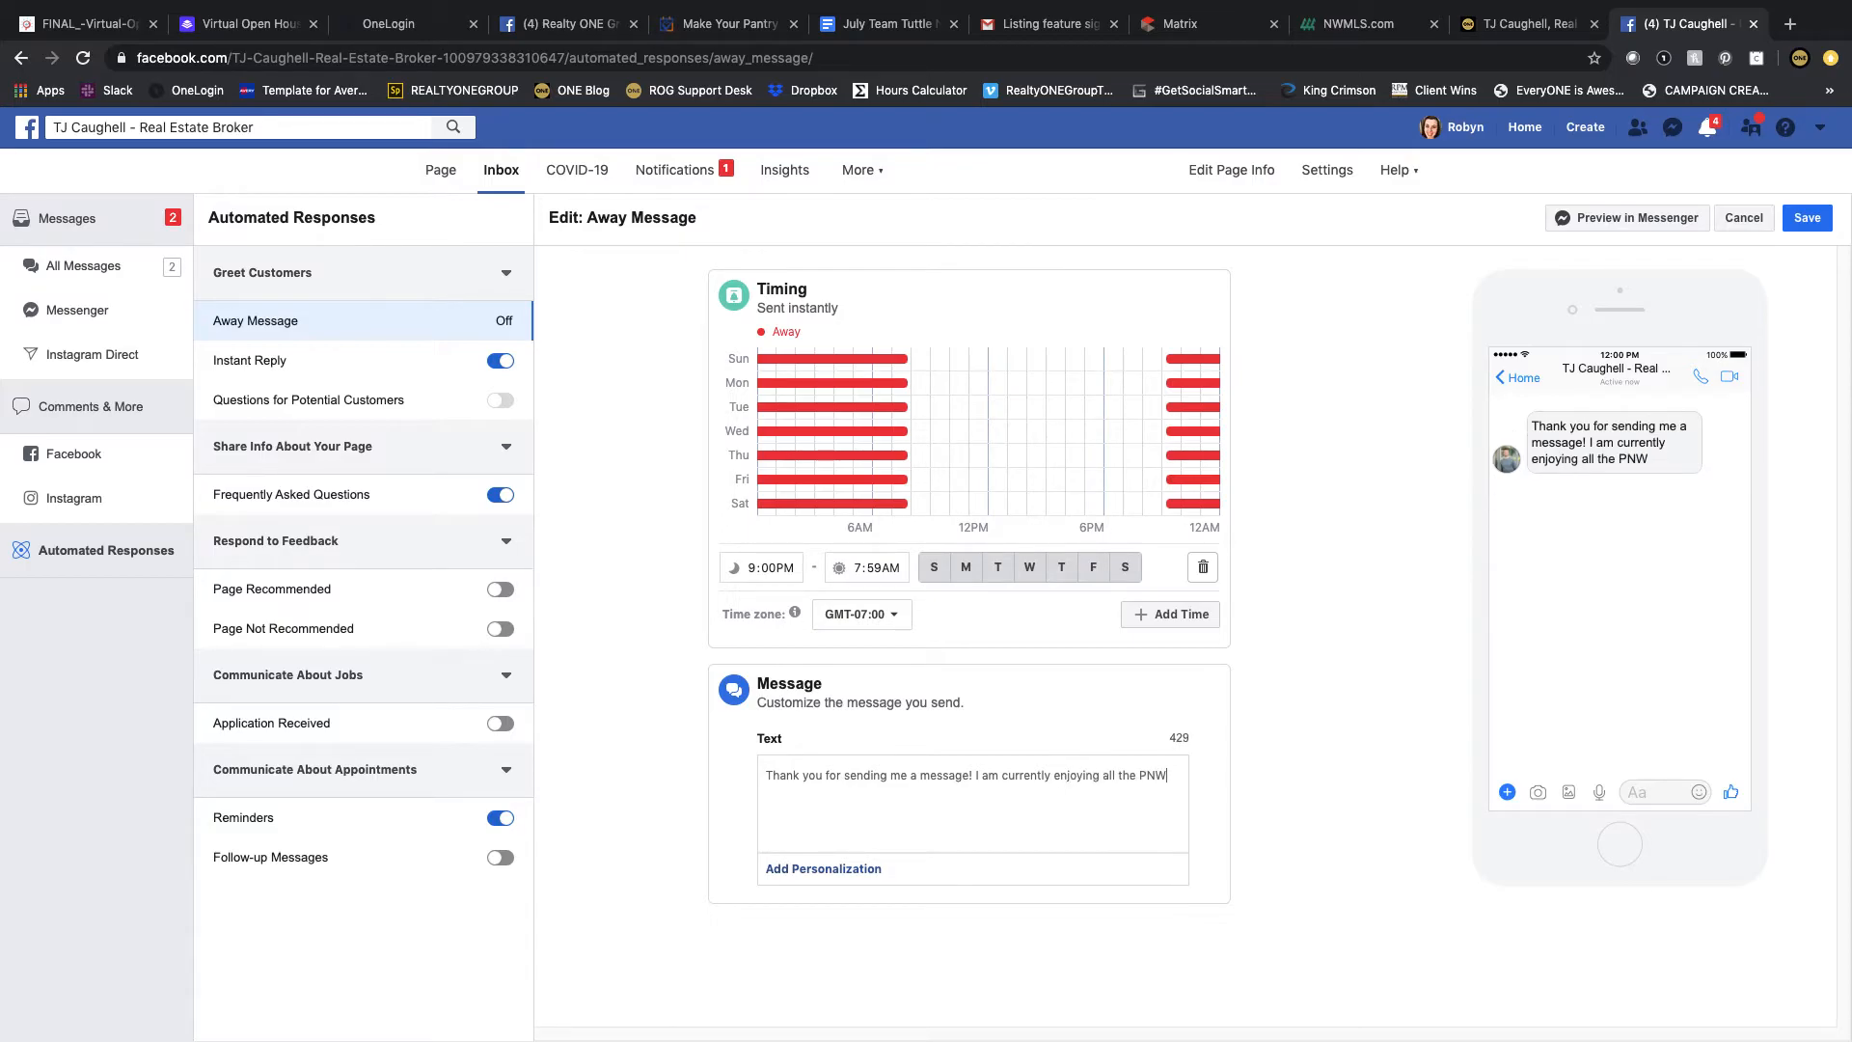
pyautogui.write(' has to offer,')
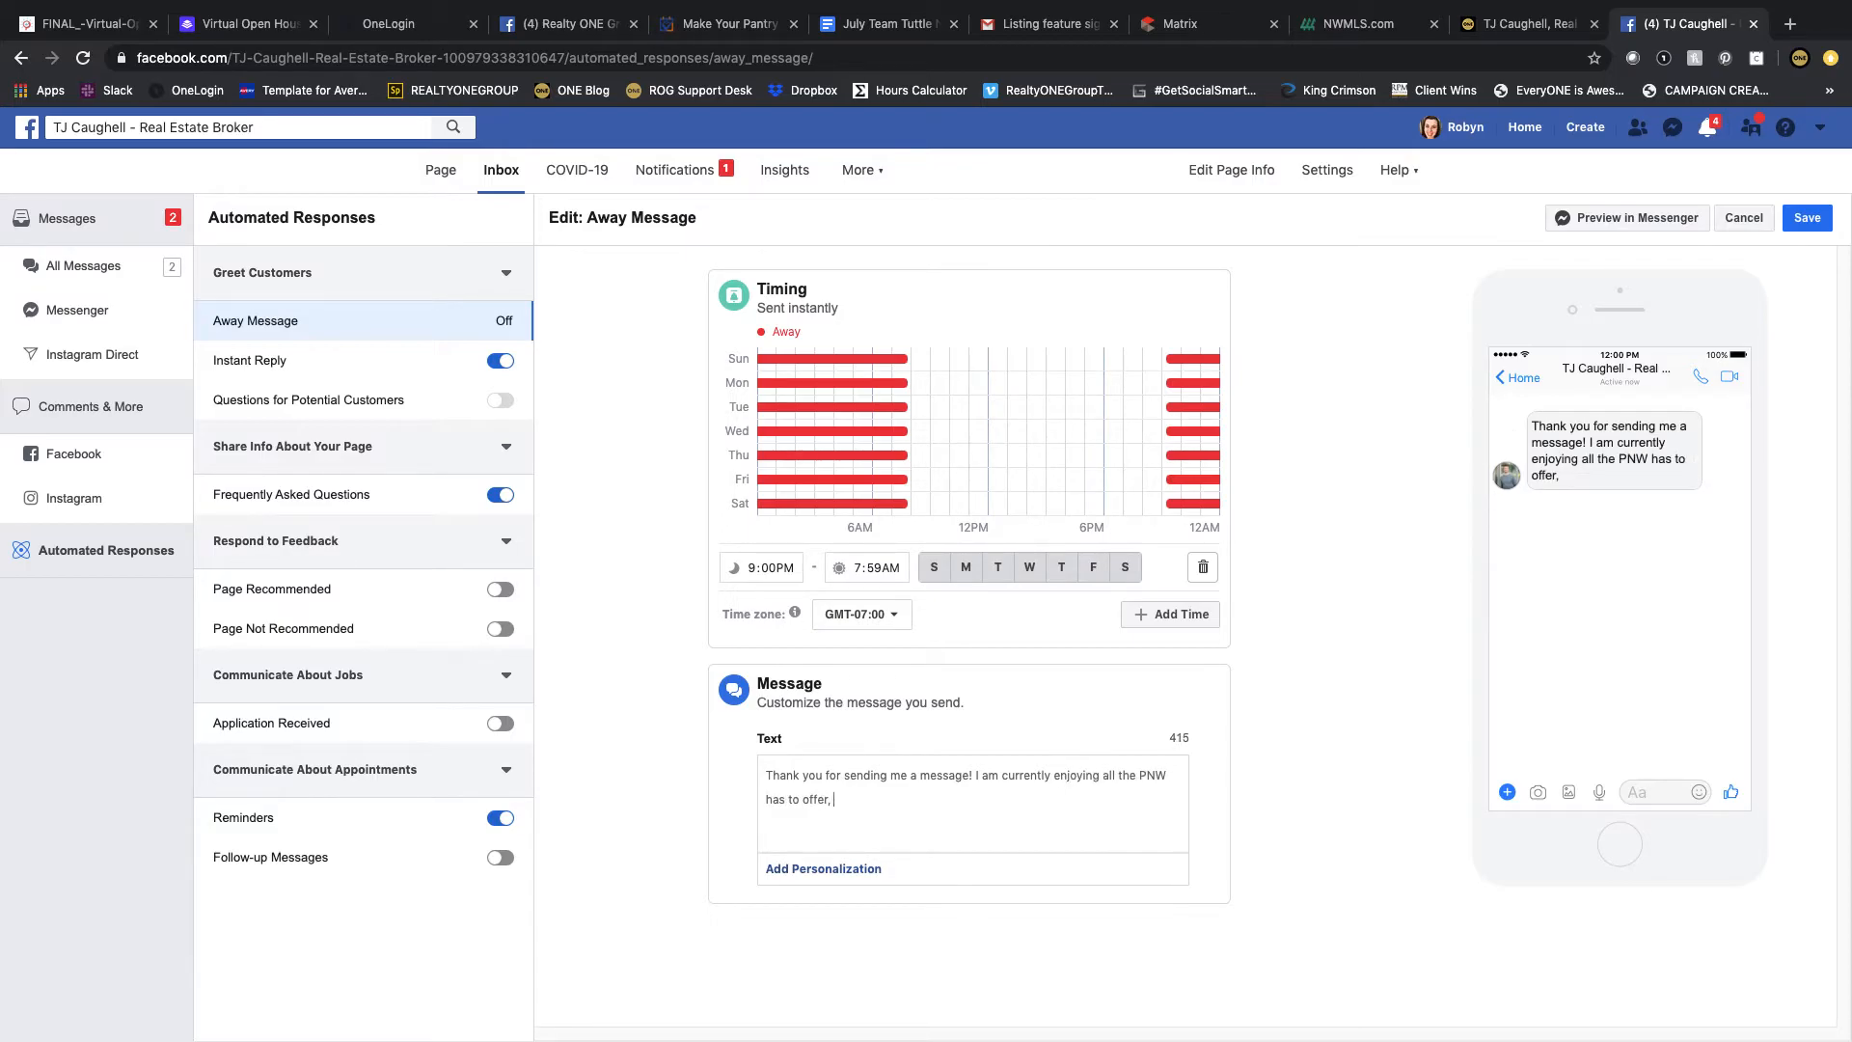
pyautogui.write(' but will be back to work in the ')
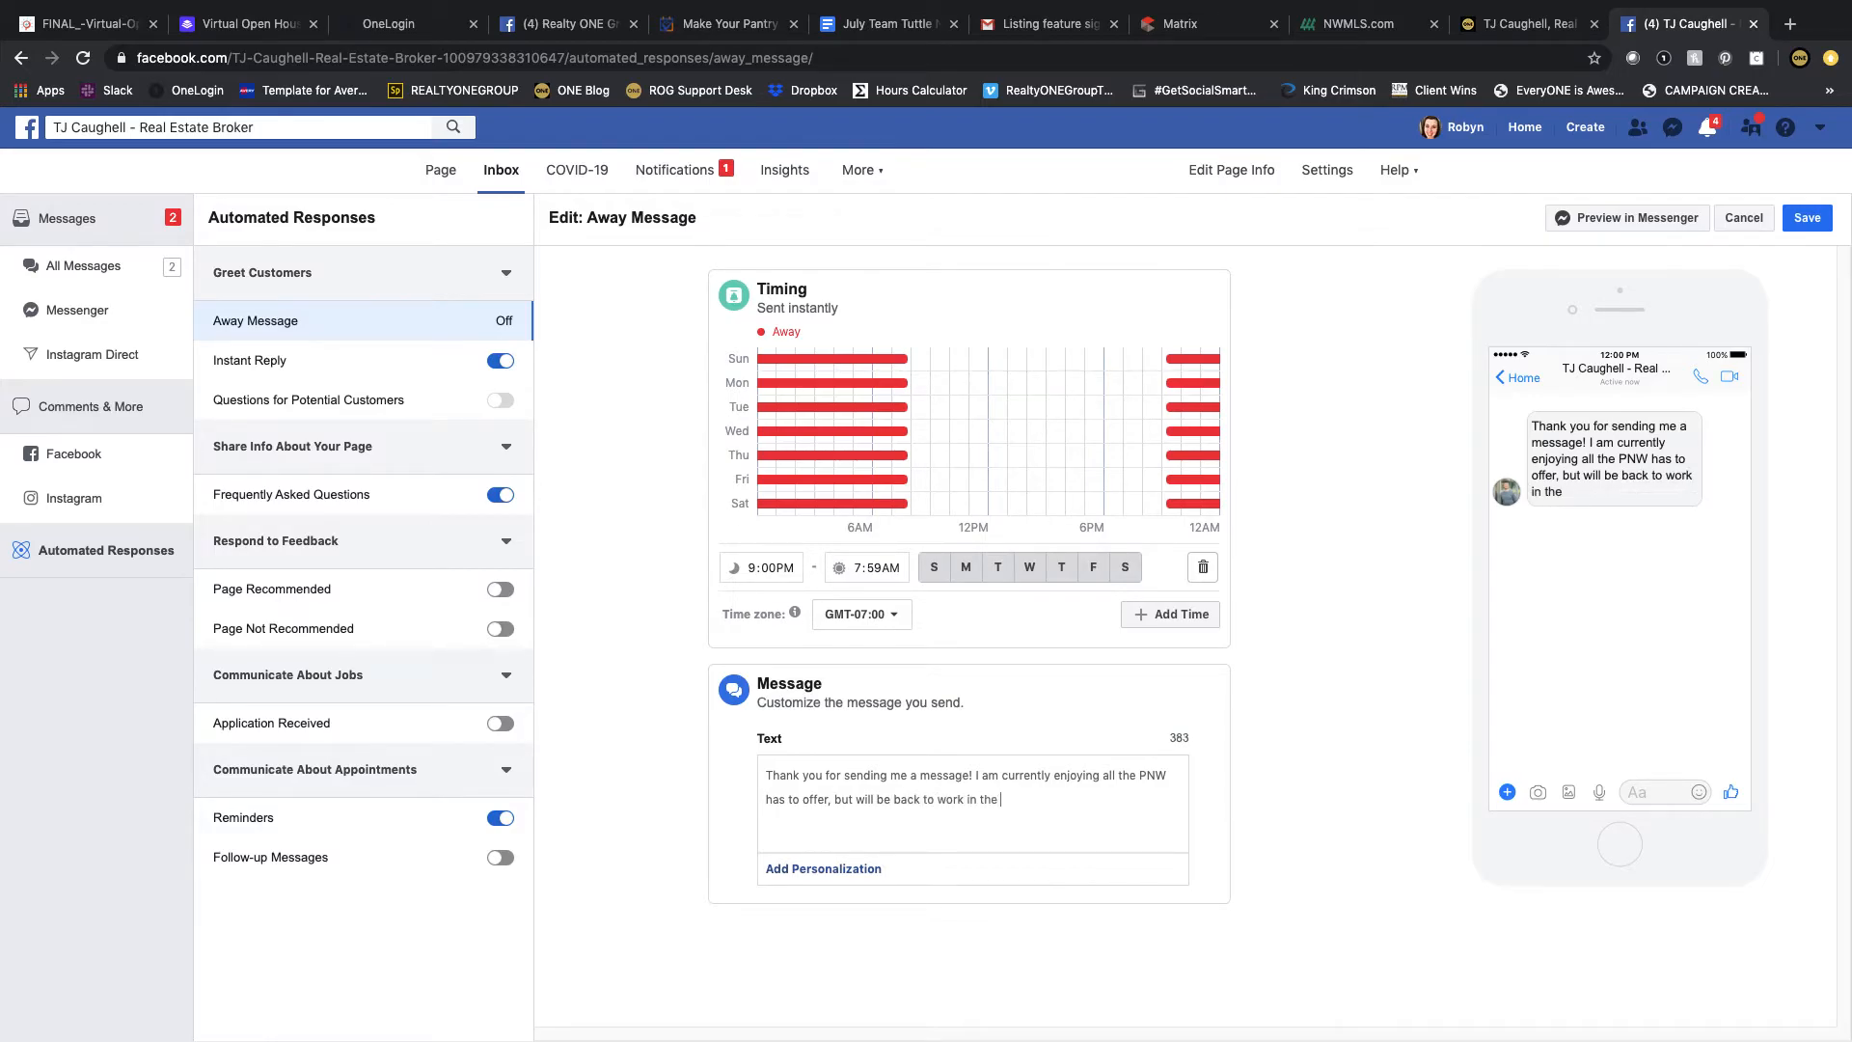
pyautogui.write('morning. How can I assist you?')
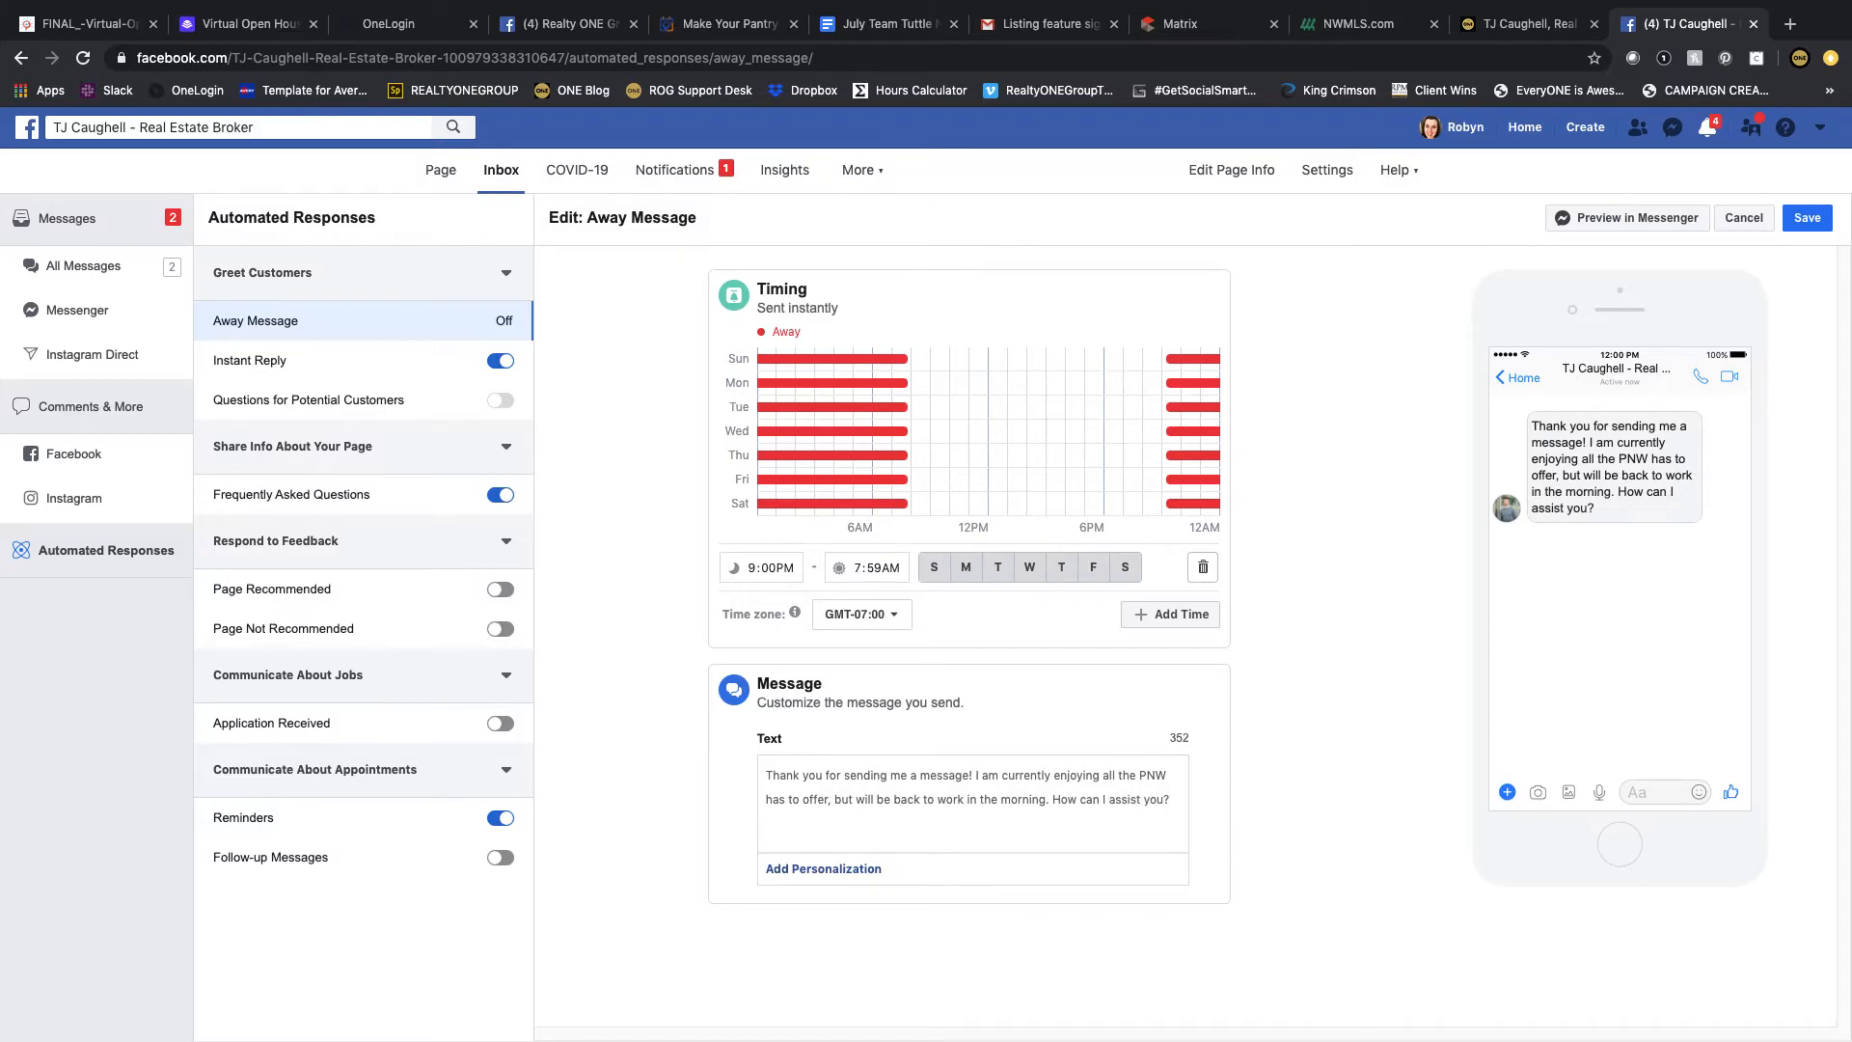
pyautogui.click(1802, 220)
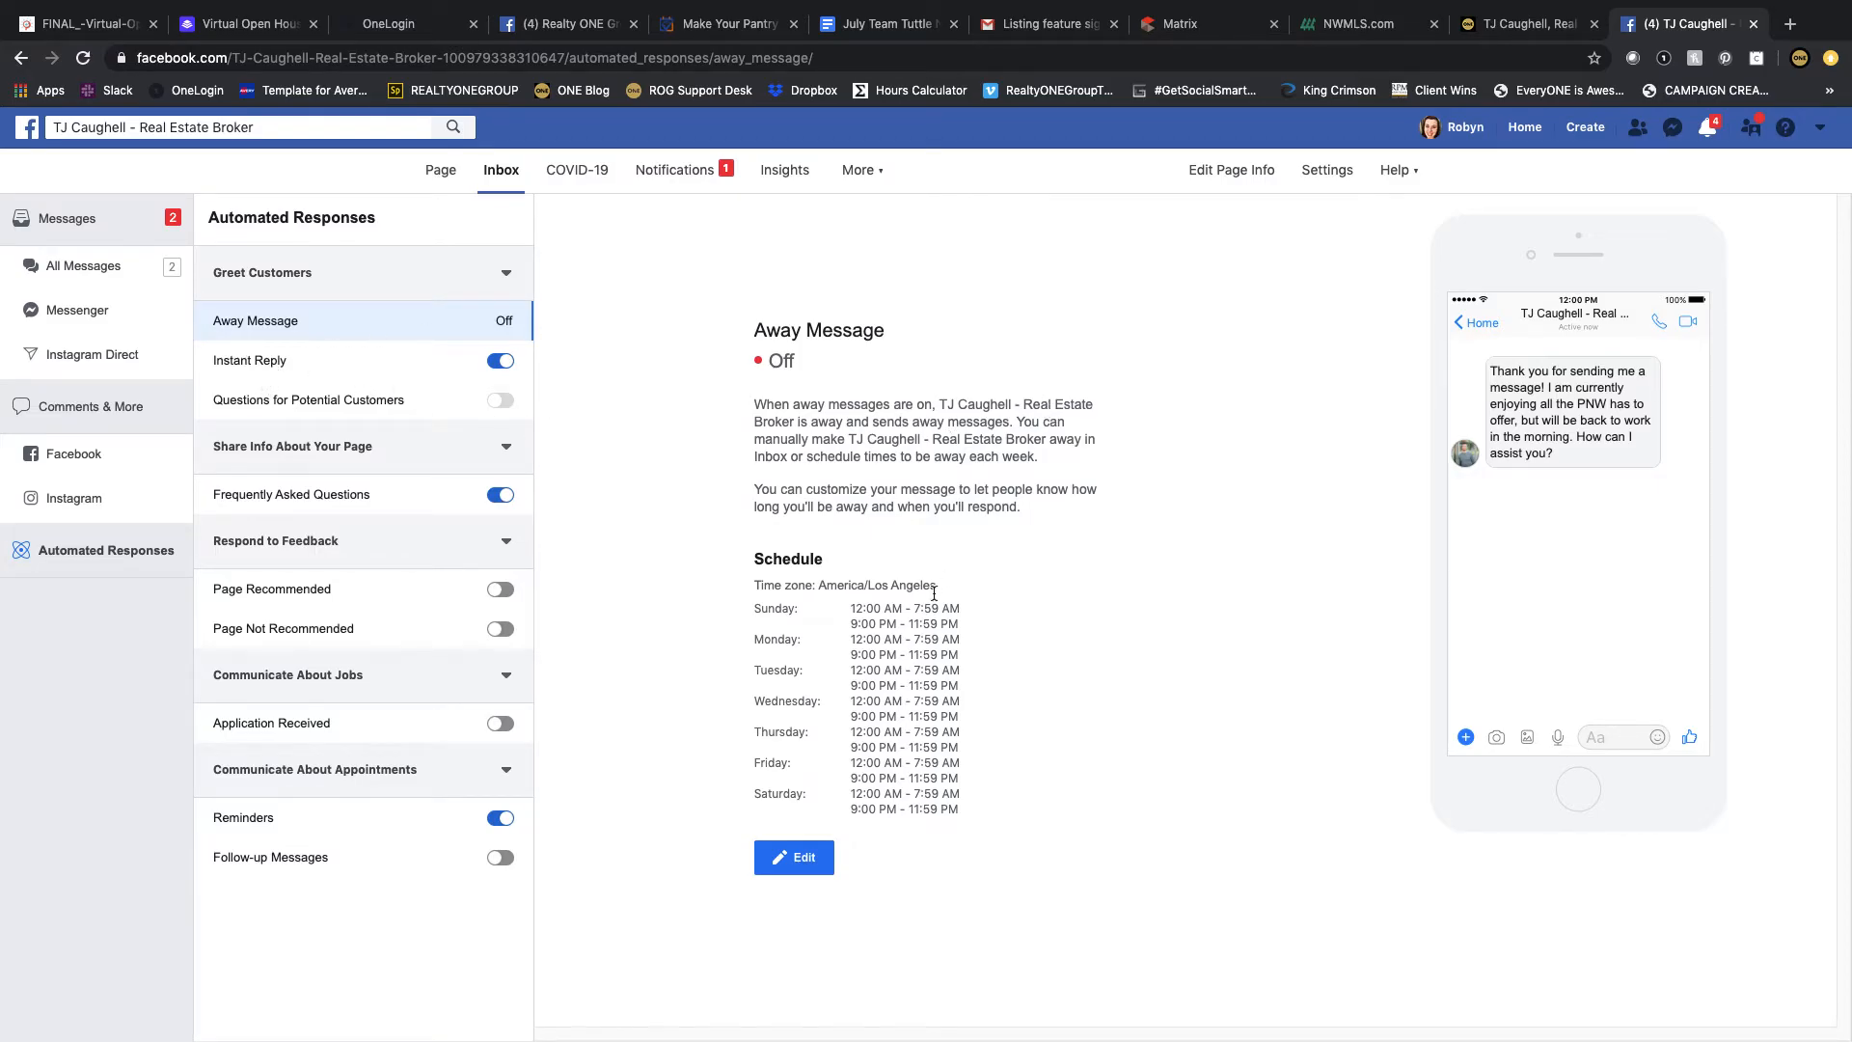
# Step: Turn on the Page Recommended automated response and open its message for editing
pyautogui.click(350, 399)
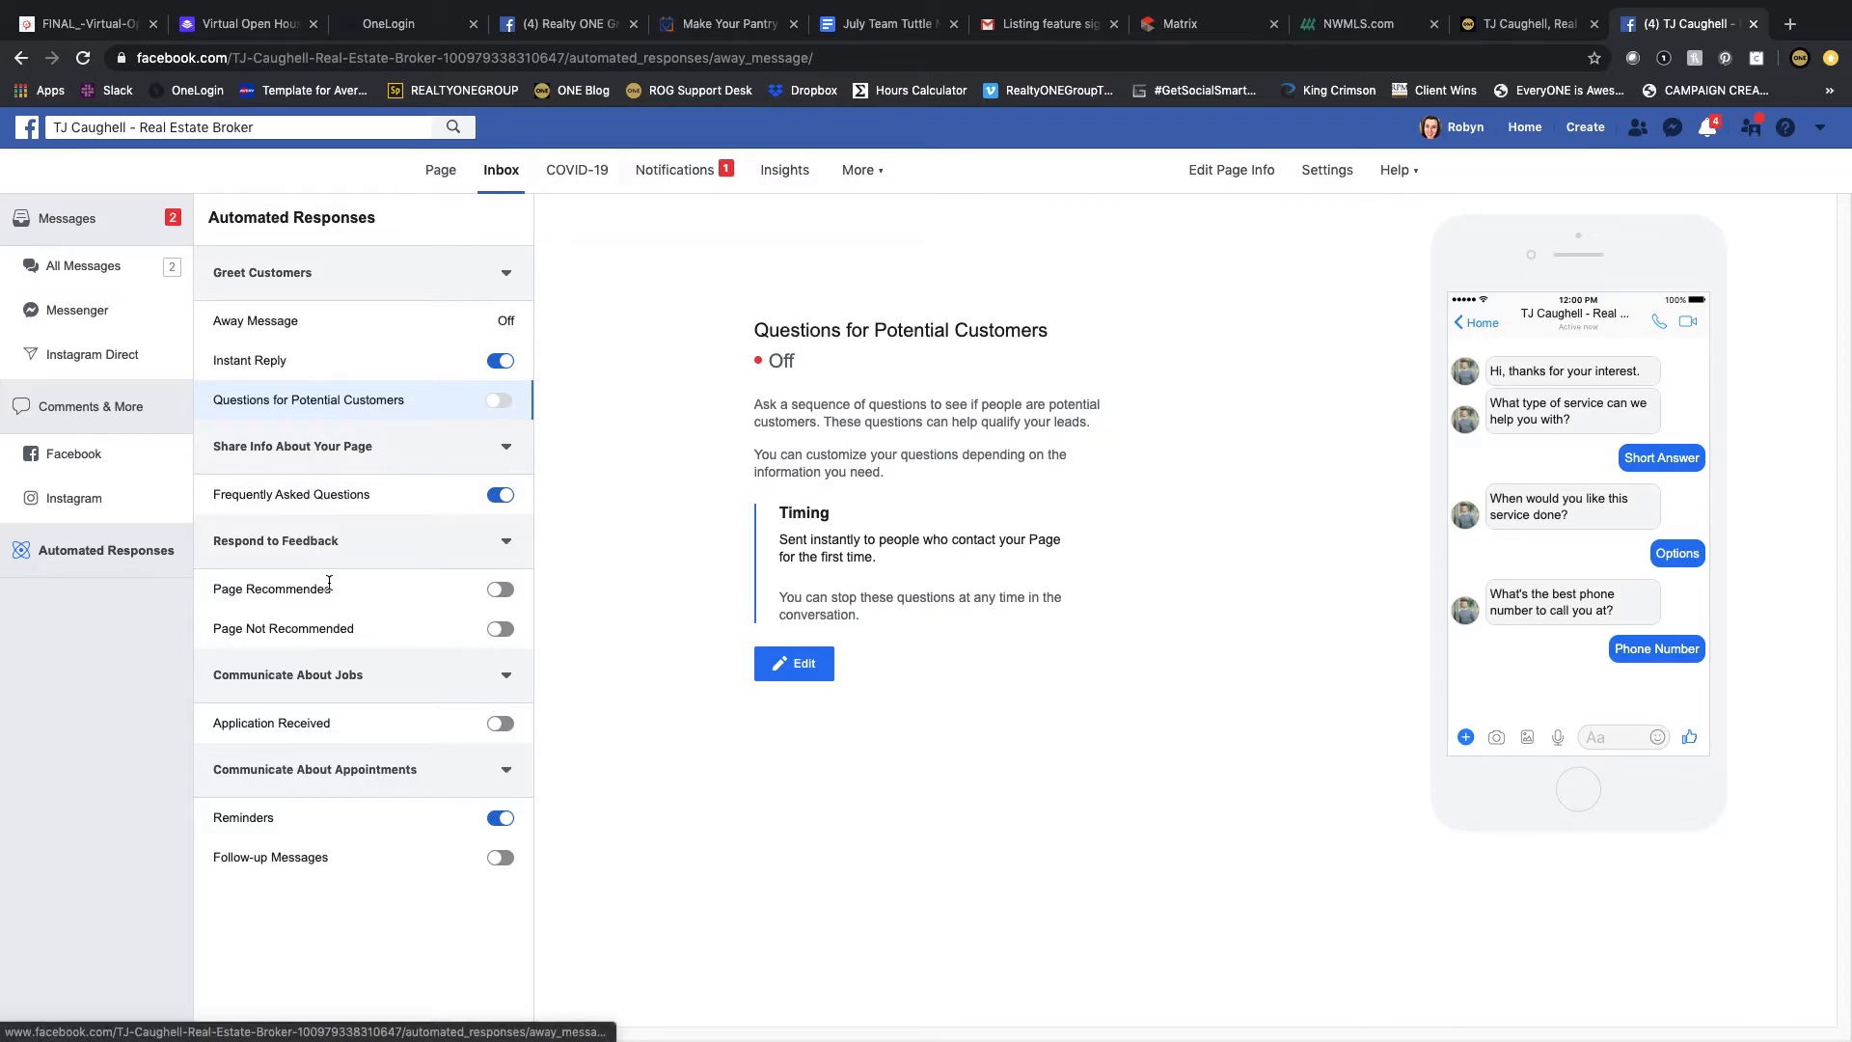
pyautogui.click(273, 588)
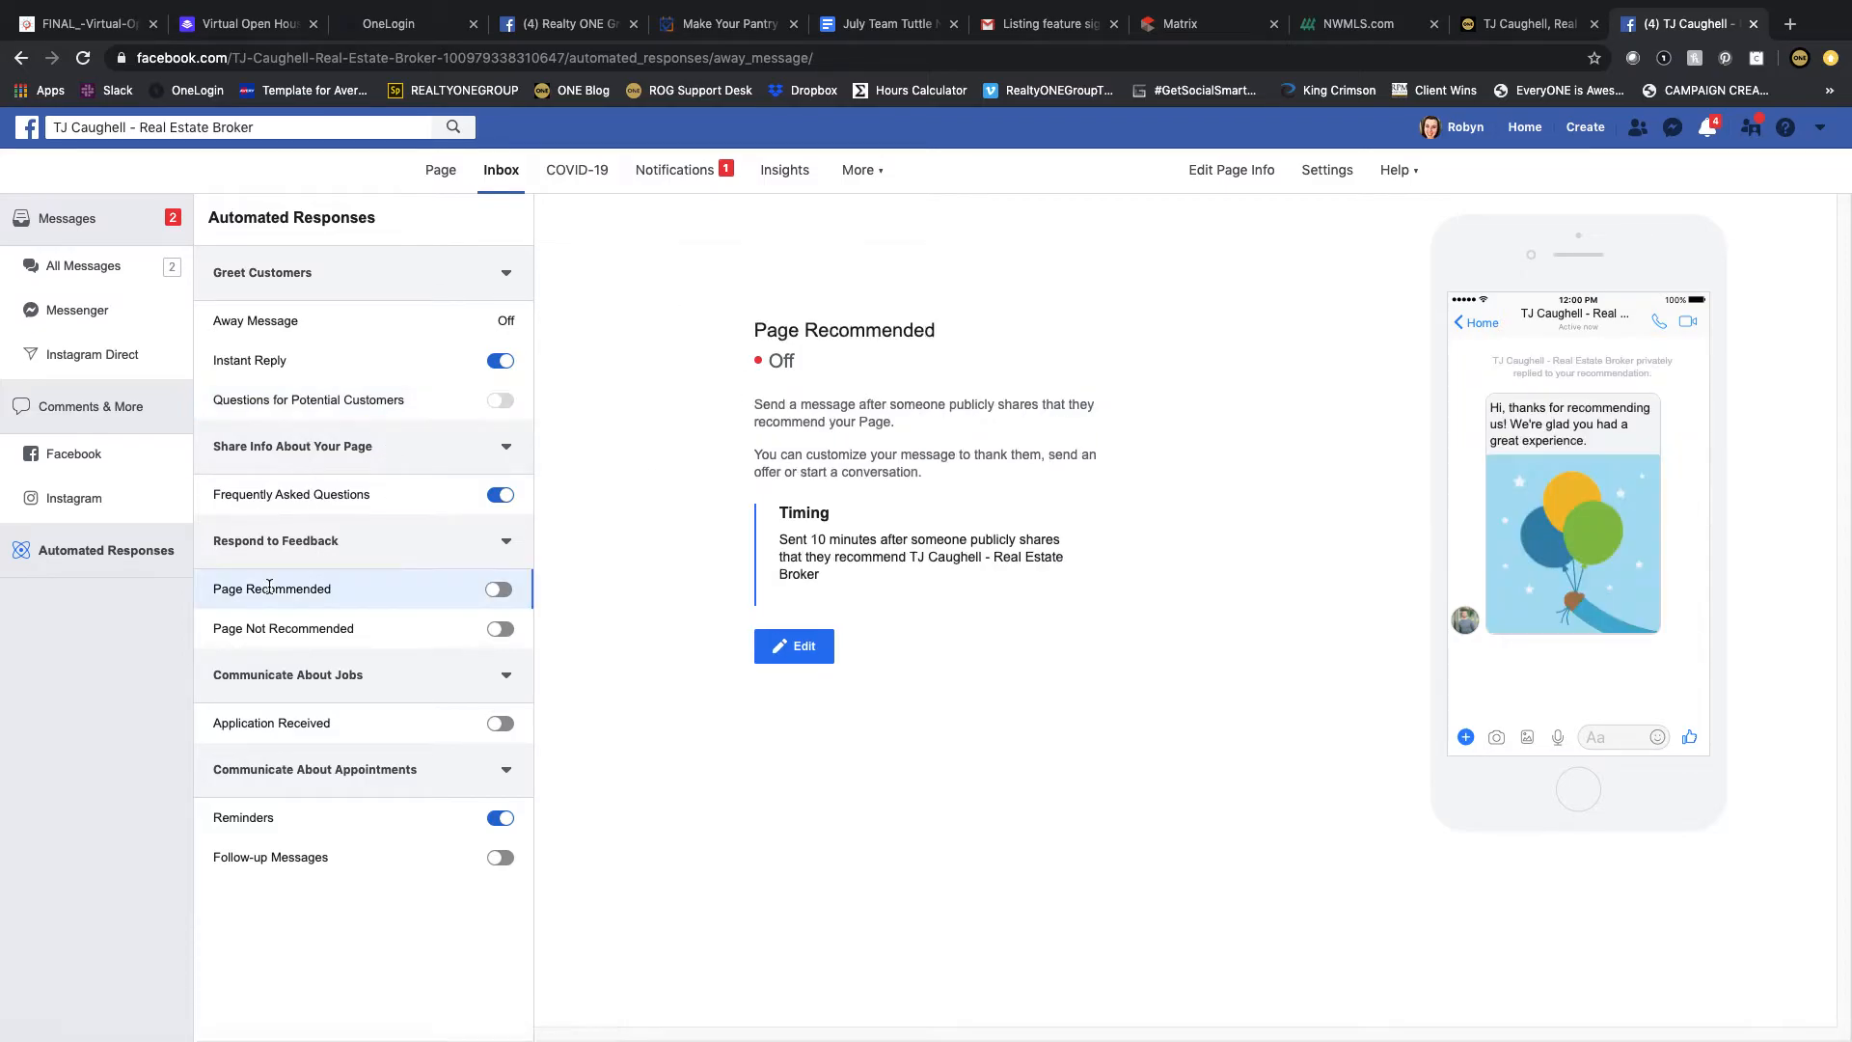
pyautogui.click(499, 589)
pyautogui.click(791, 652)
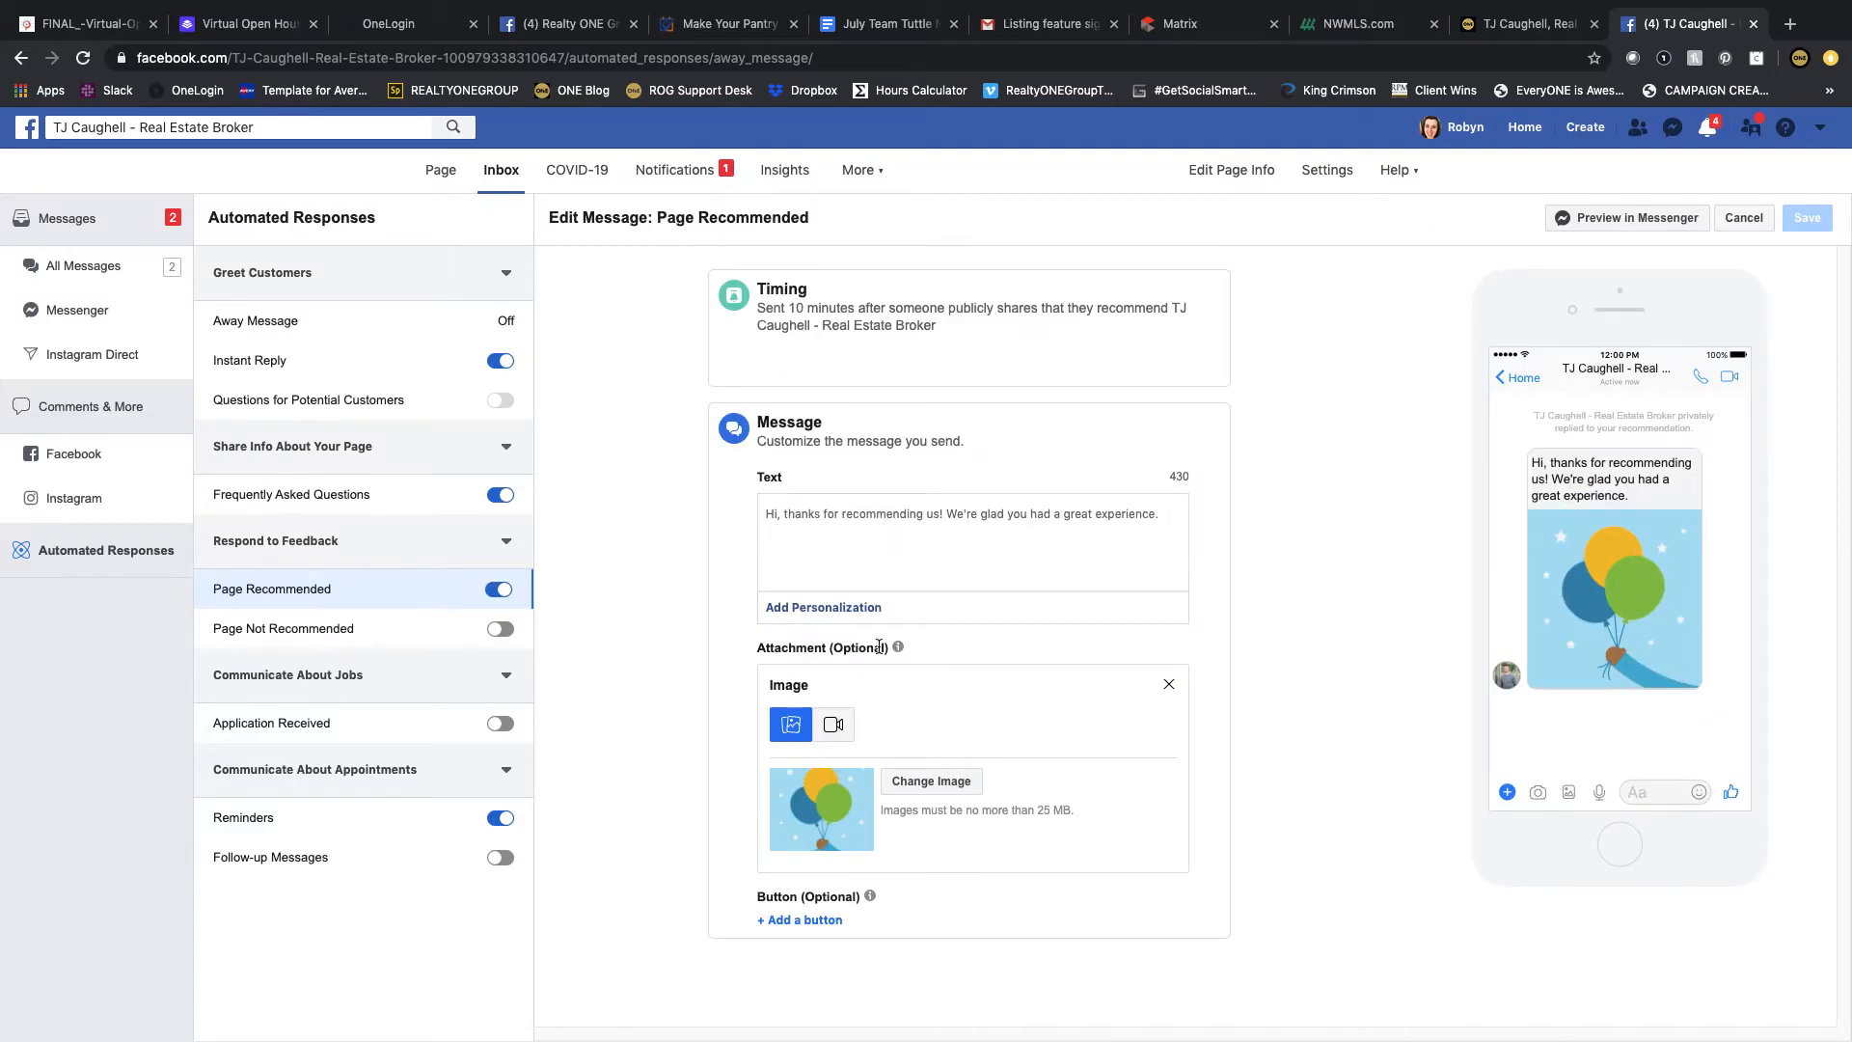
# Step: Delete the Page Recommended text after "Hi" and insert the recipient's first name personalization
pyautogui.click(911, 790)
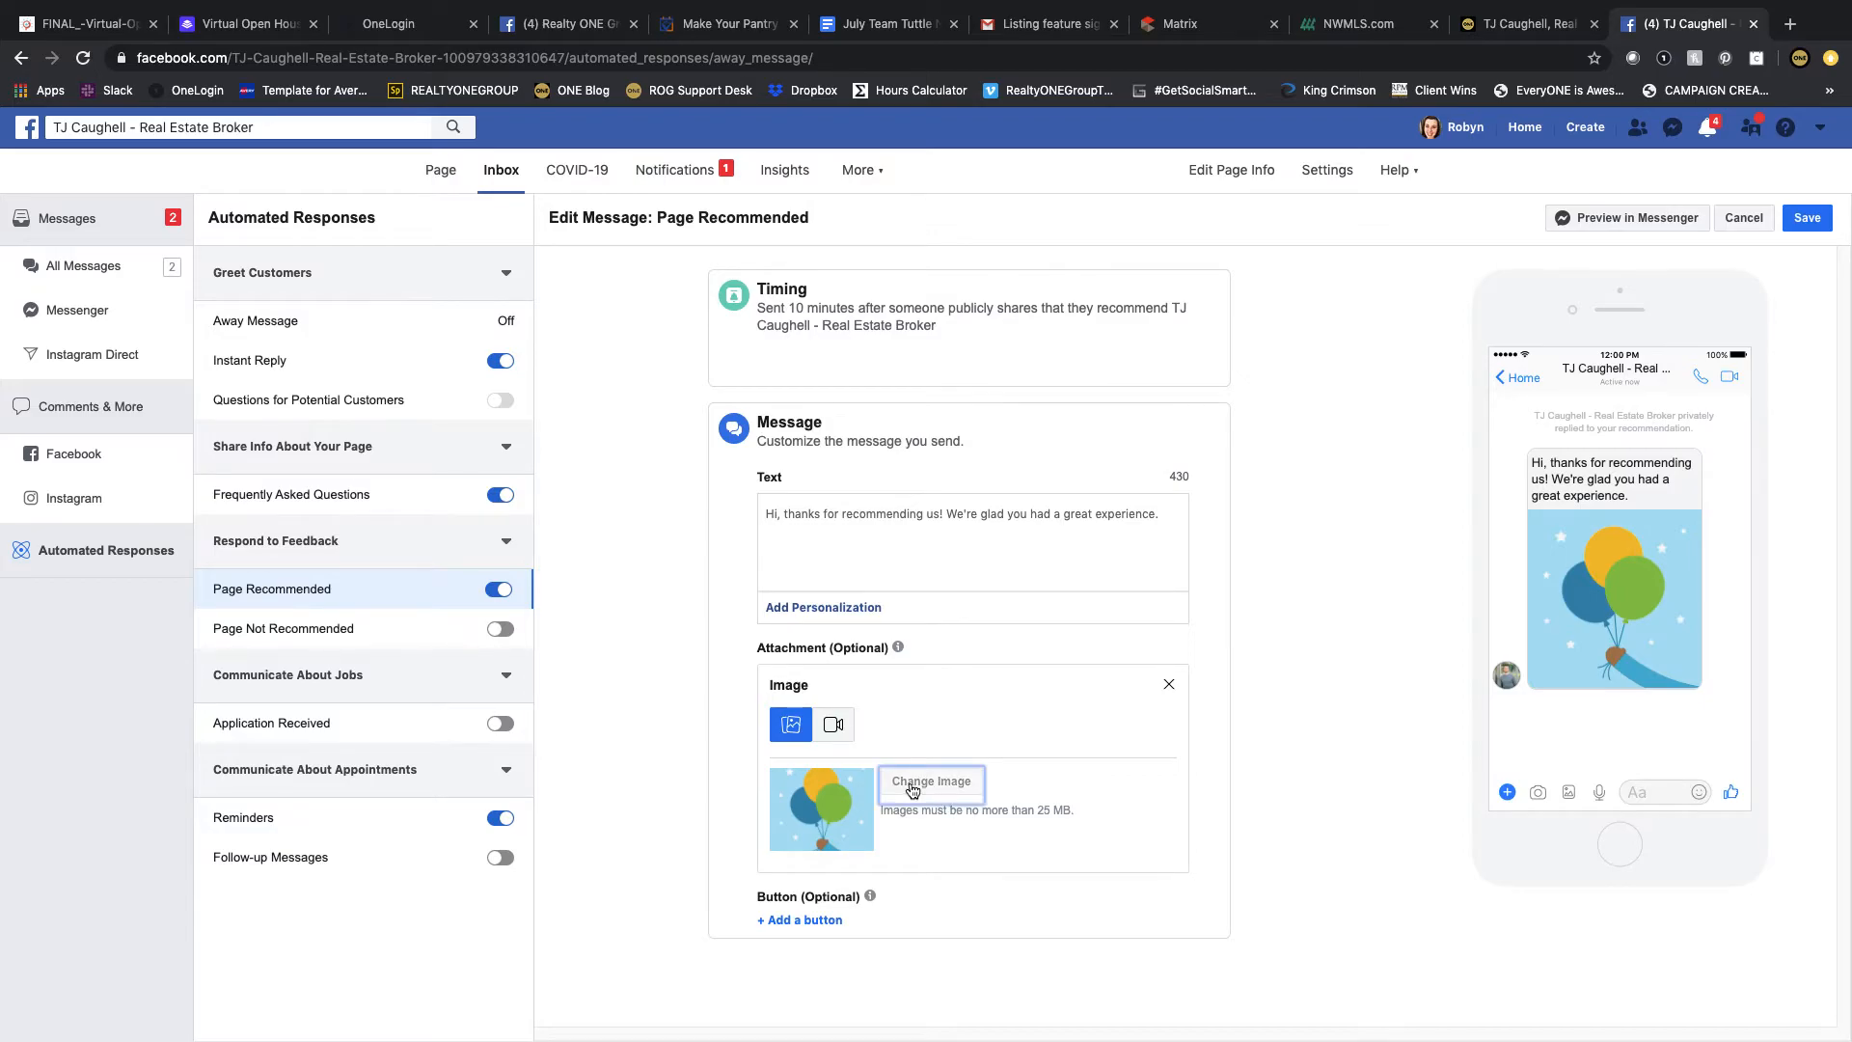
pyautogui.click(1618, 793)
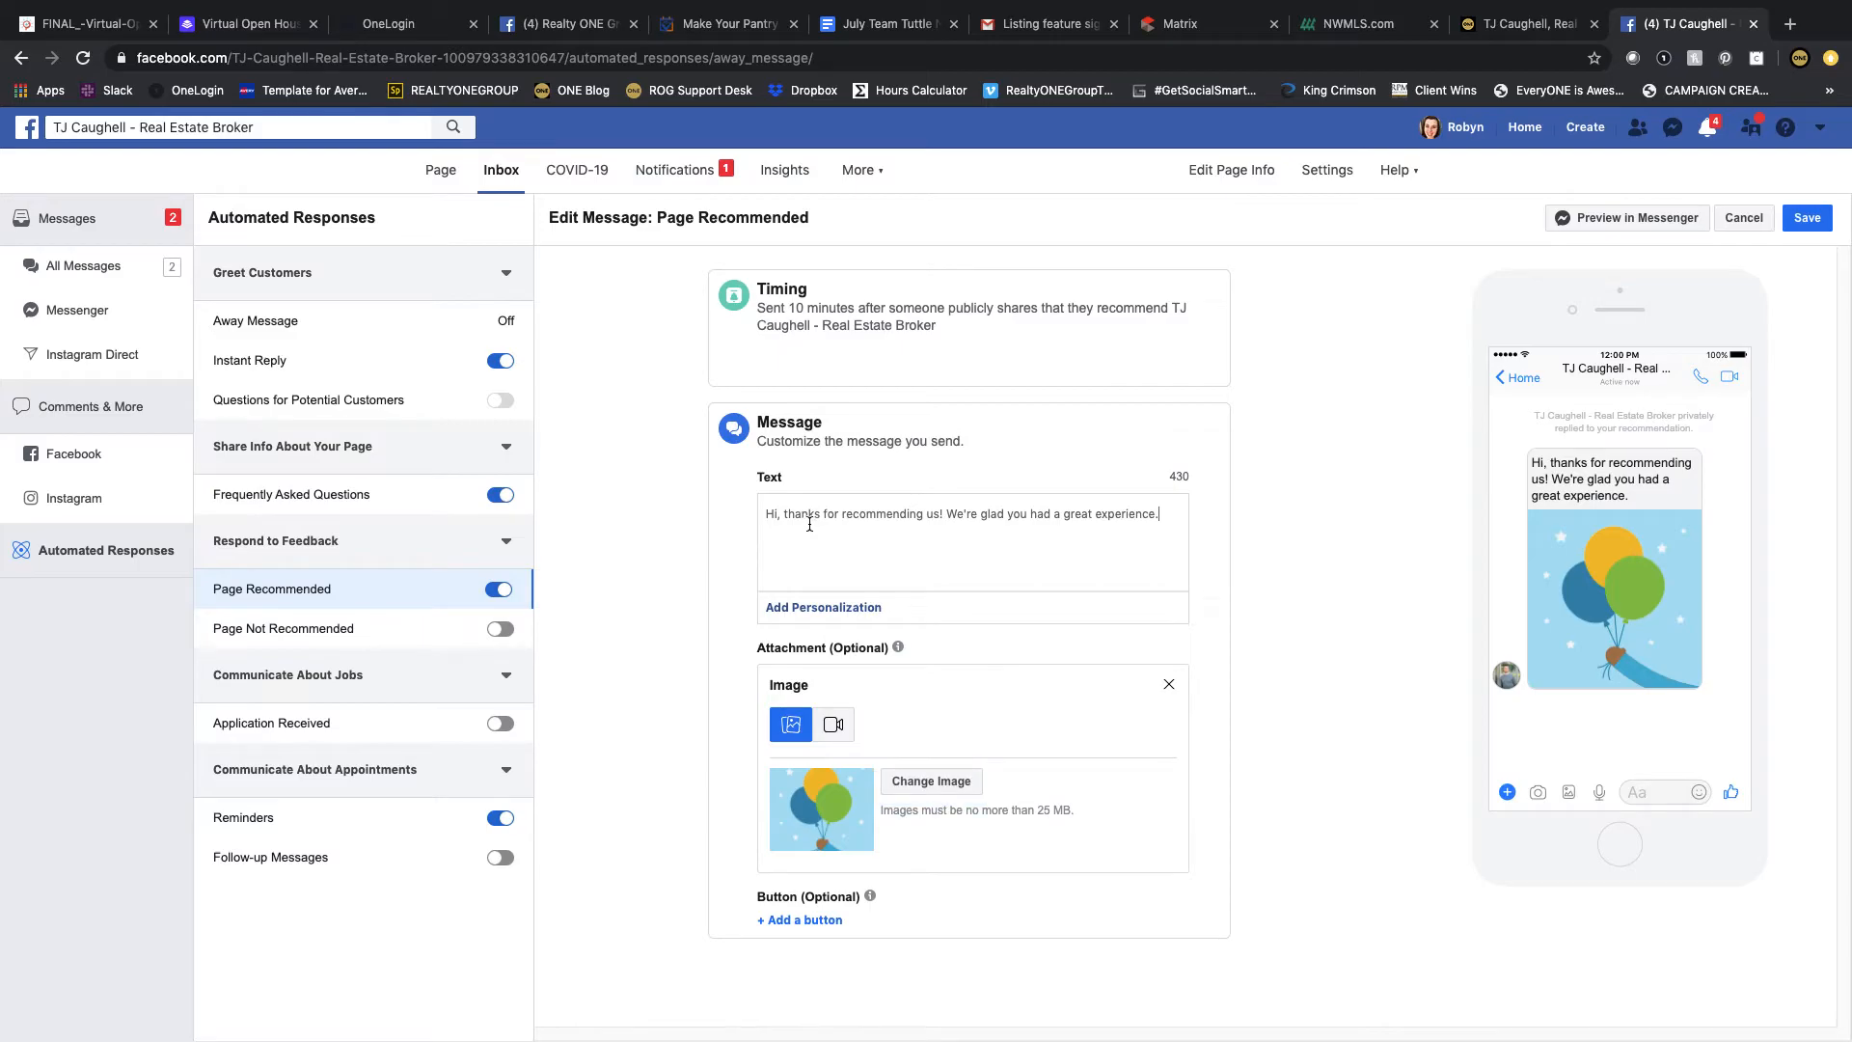
pyautogui.moveTo(1164, 514); pyautogui.dragTo(783, 512)
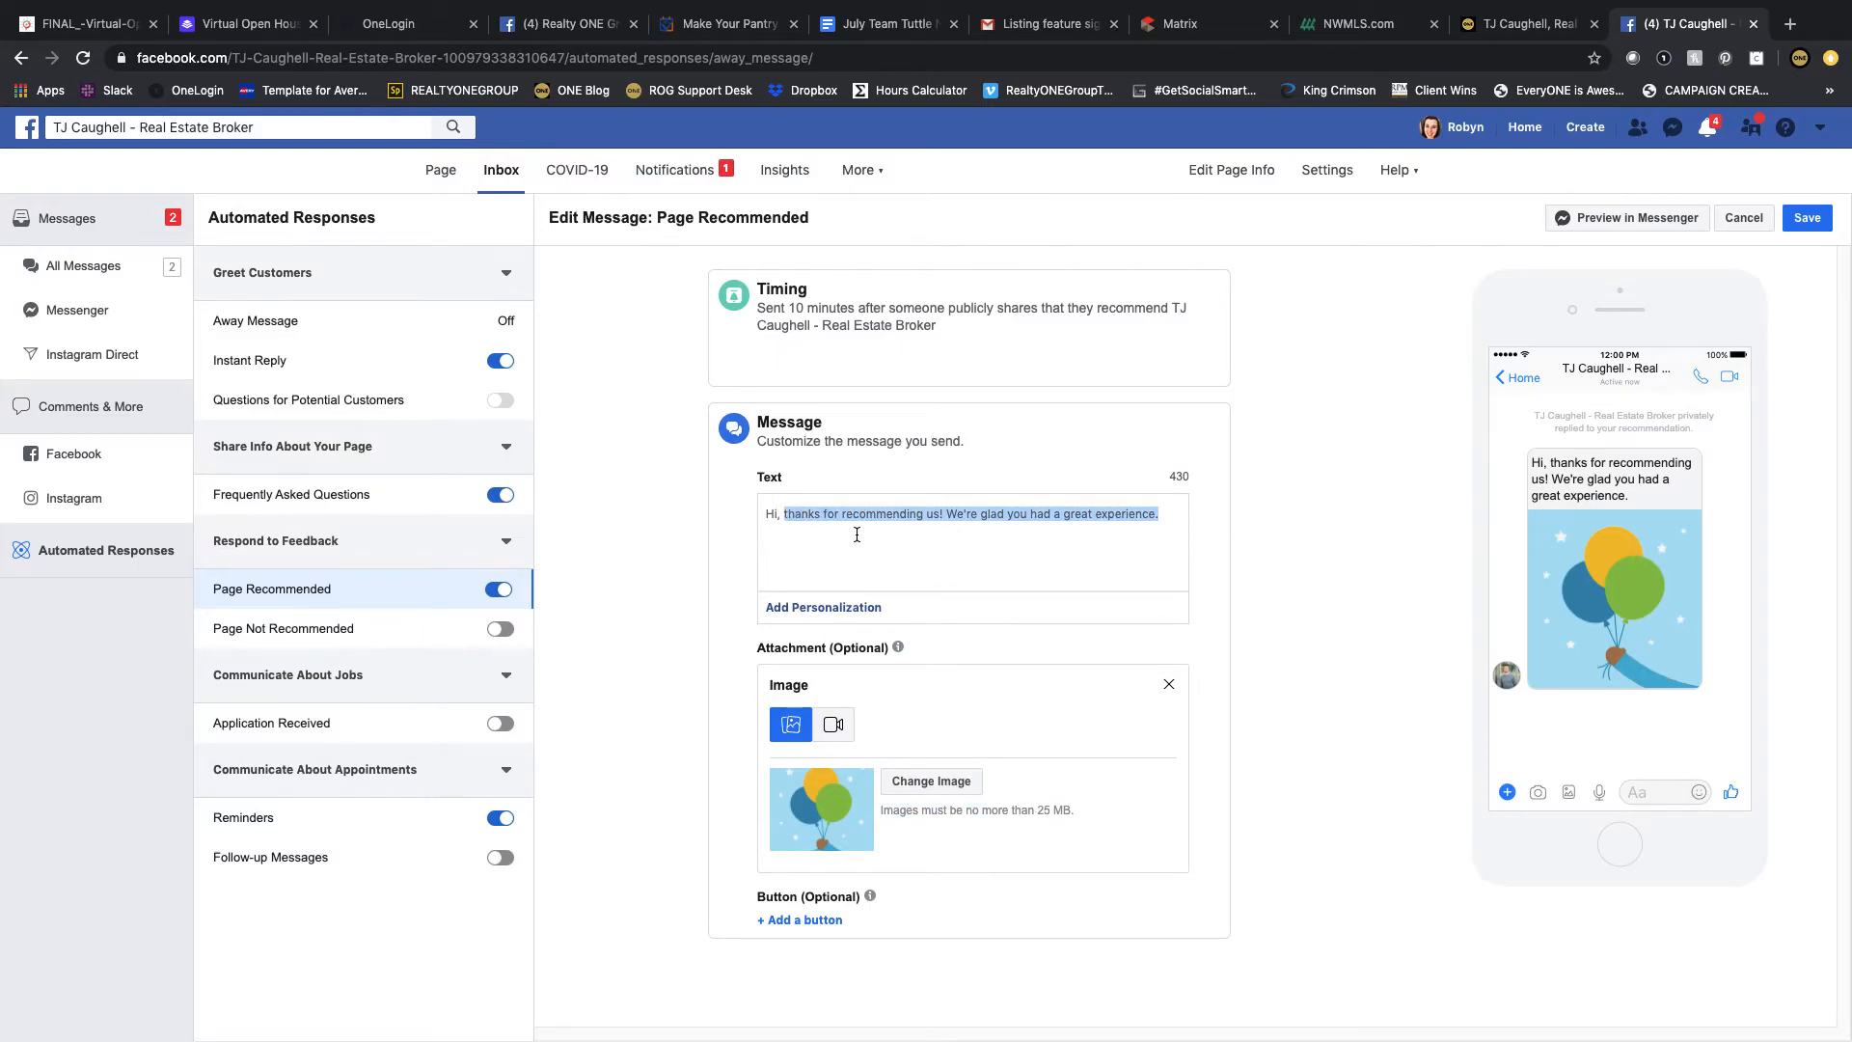
pyautogui.press('BackSpace')
pyautogui.press('BackSpace')
pyautogui.press('BackSpace')
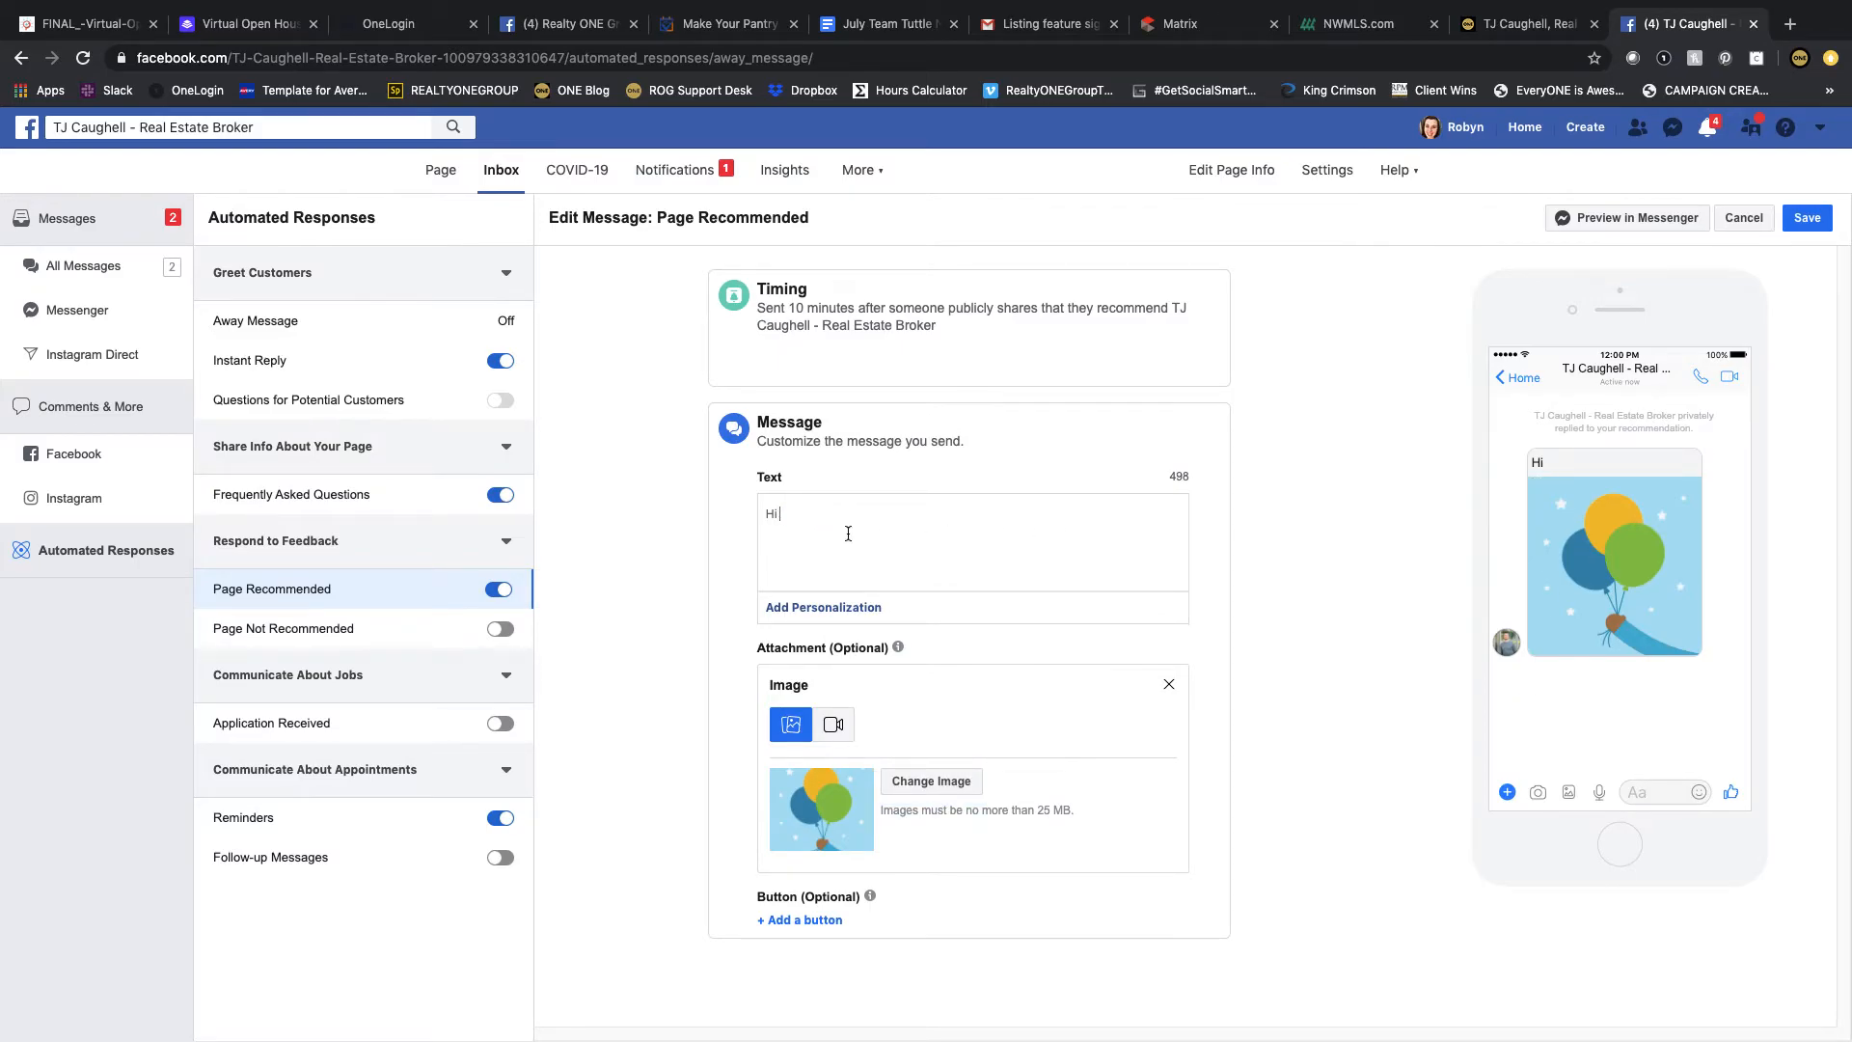
pyautogui.click(853, 608)
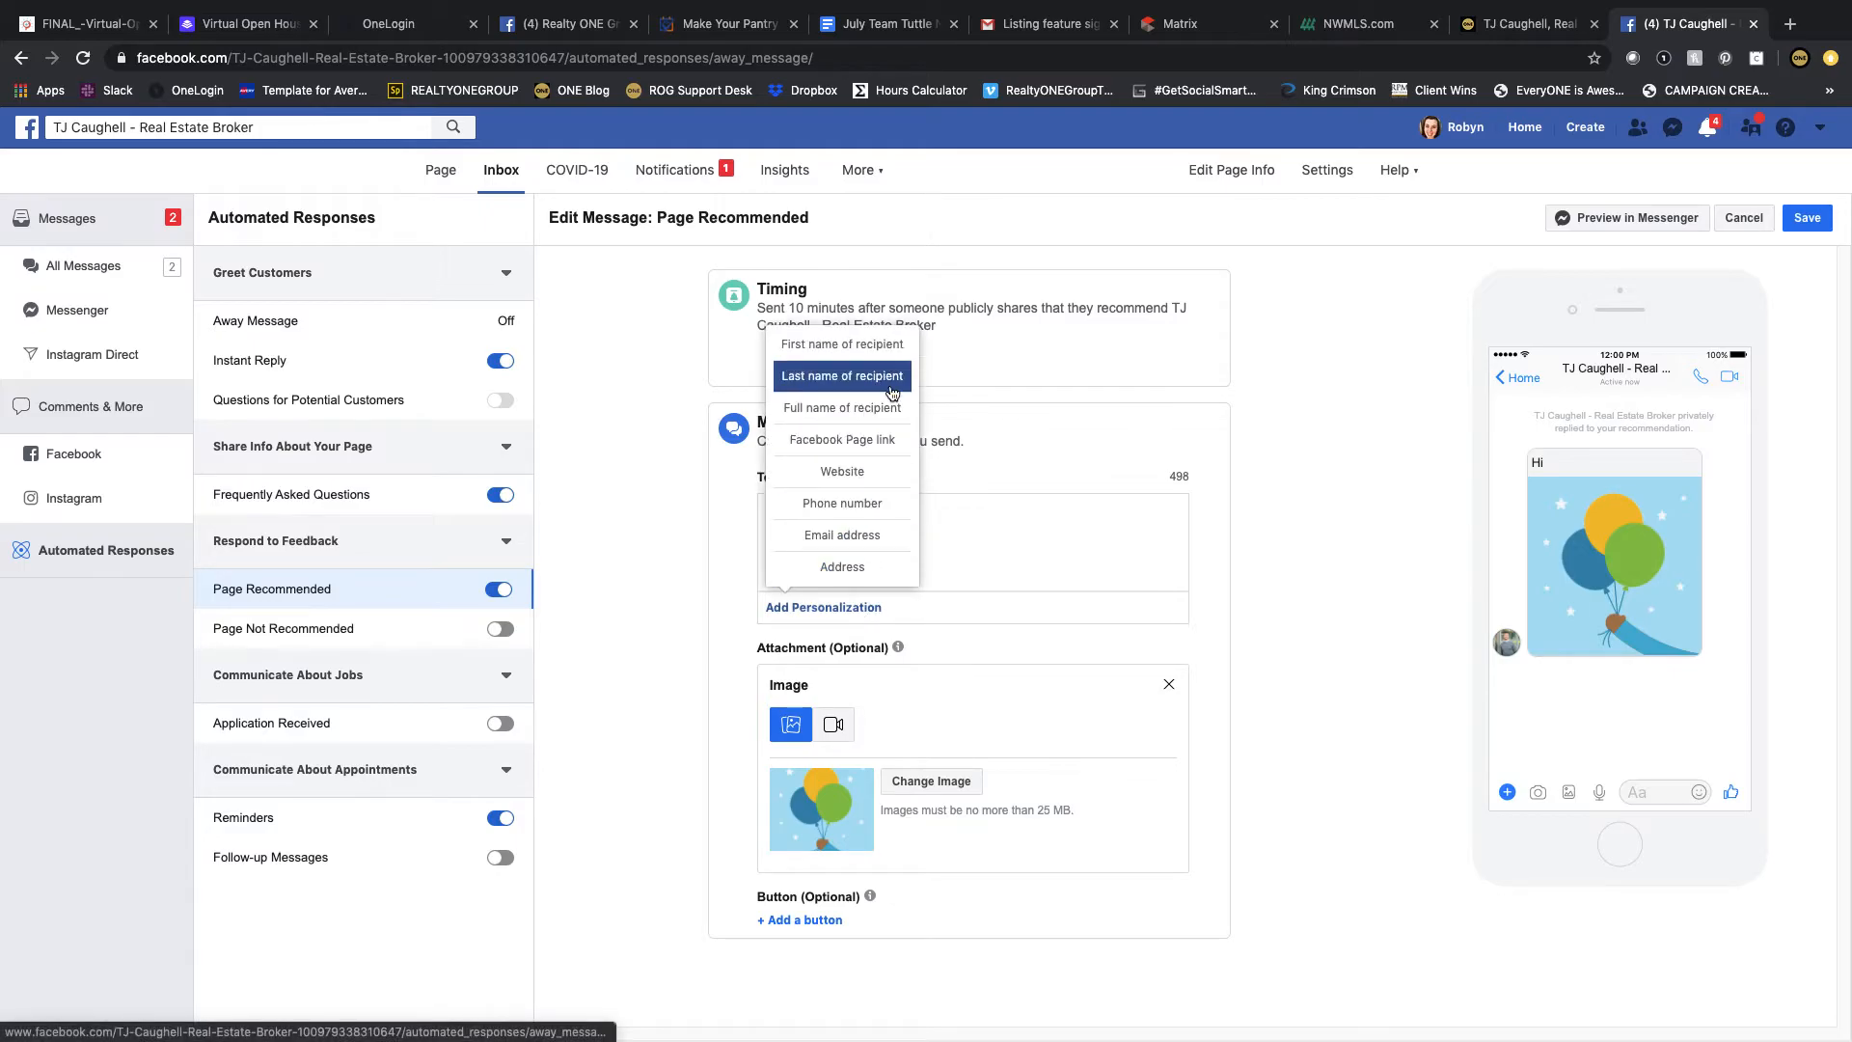
pyautogui.click(842, 344)
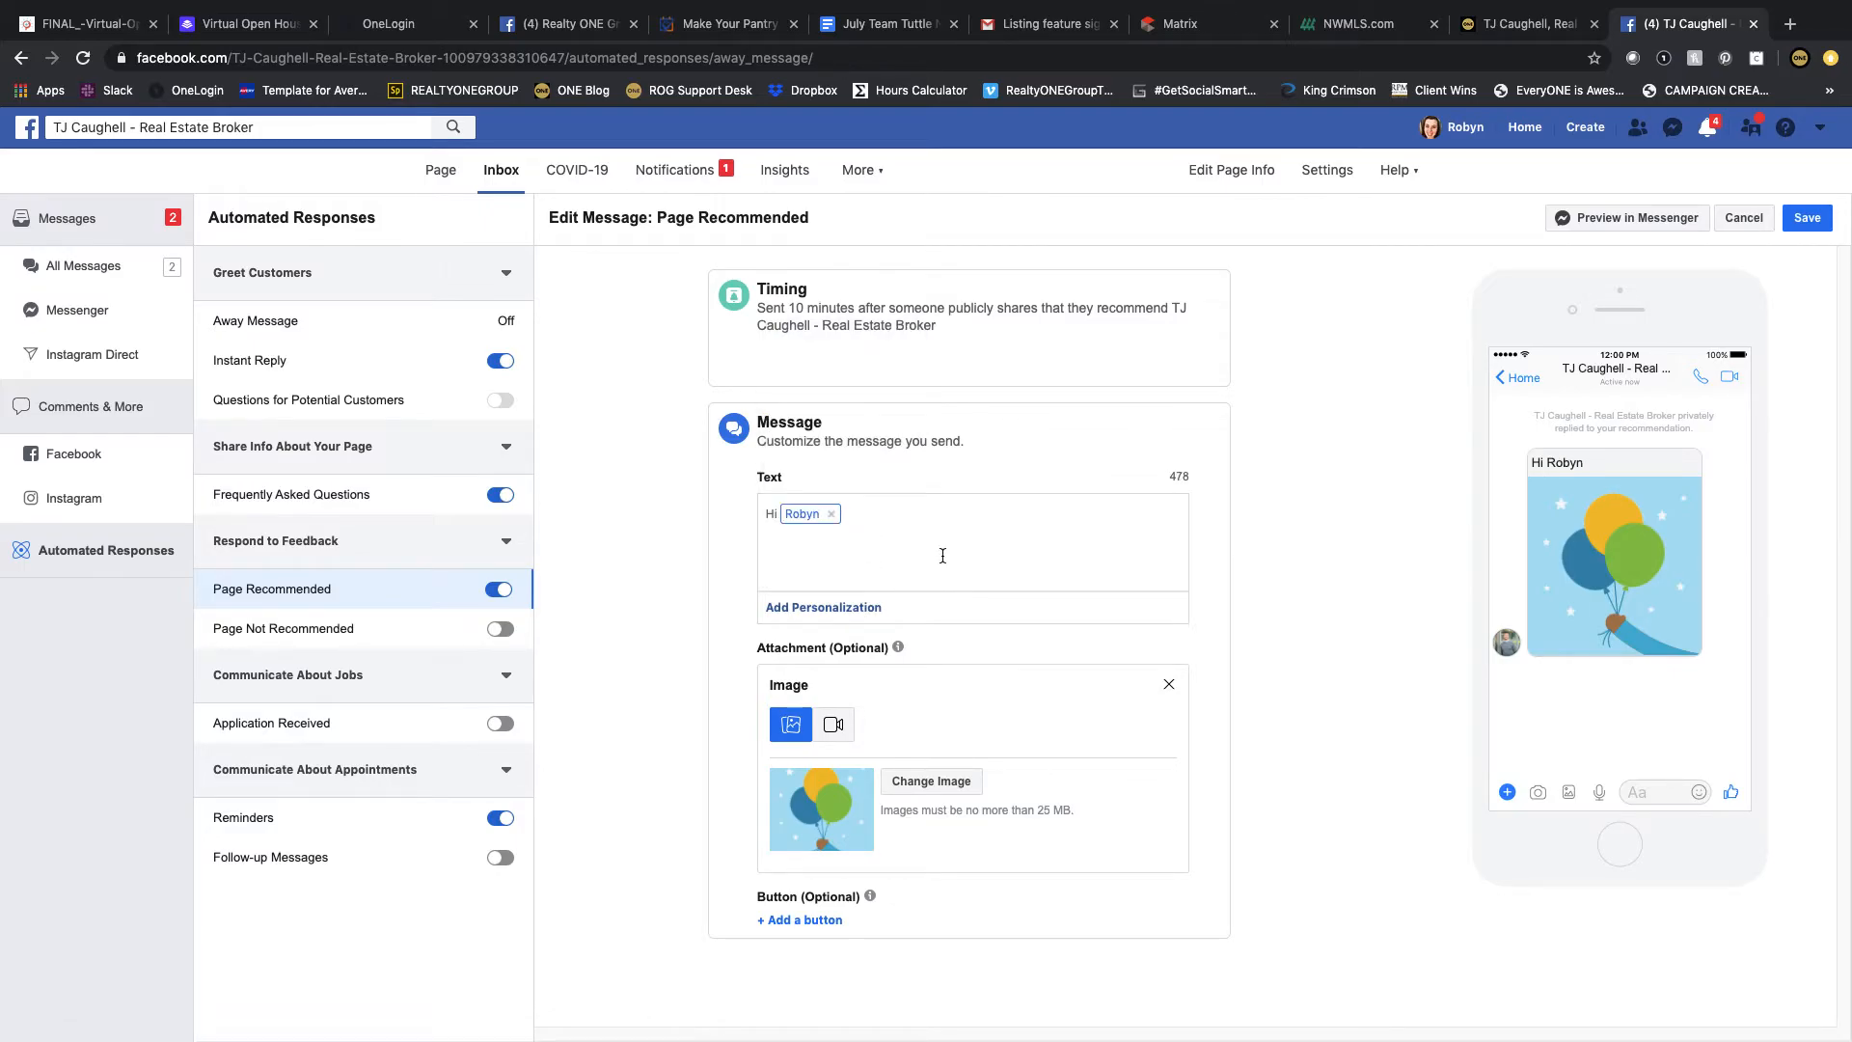
# Step: Write the Page Recommended message thanking them for recommending the page and real estate services, calling referrals and reputation the business's lifeline, and save it
pyautogui.write('!')
pyautogui.press('BackSpace')
pyautogui.write('! Thank you so ')
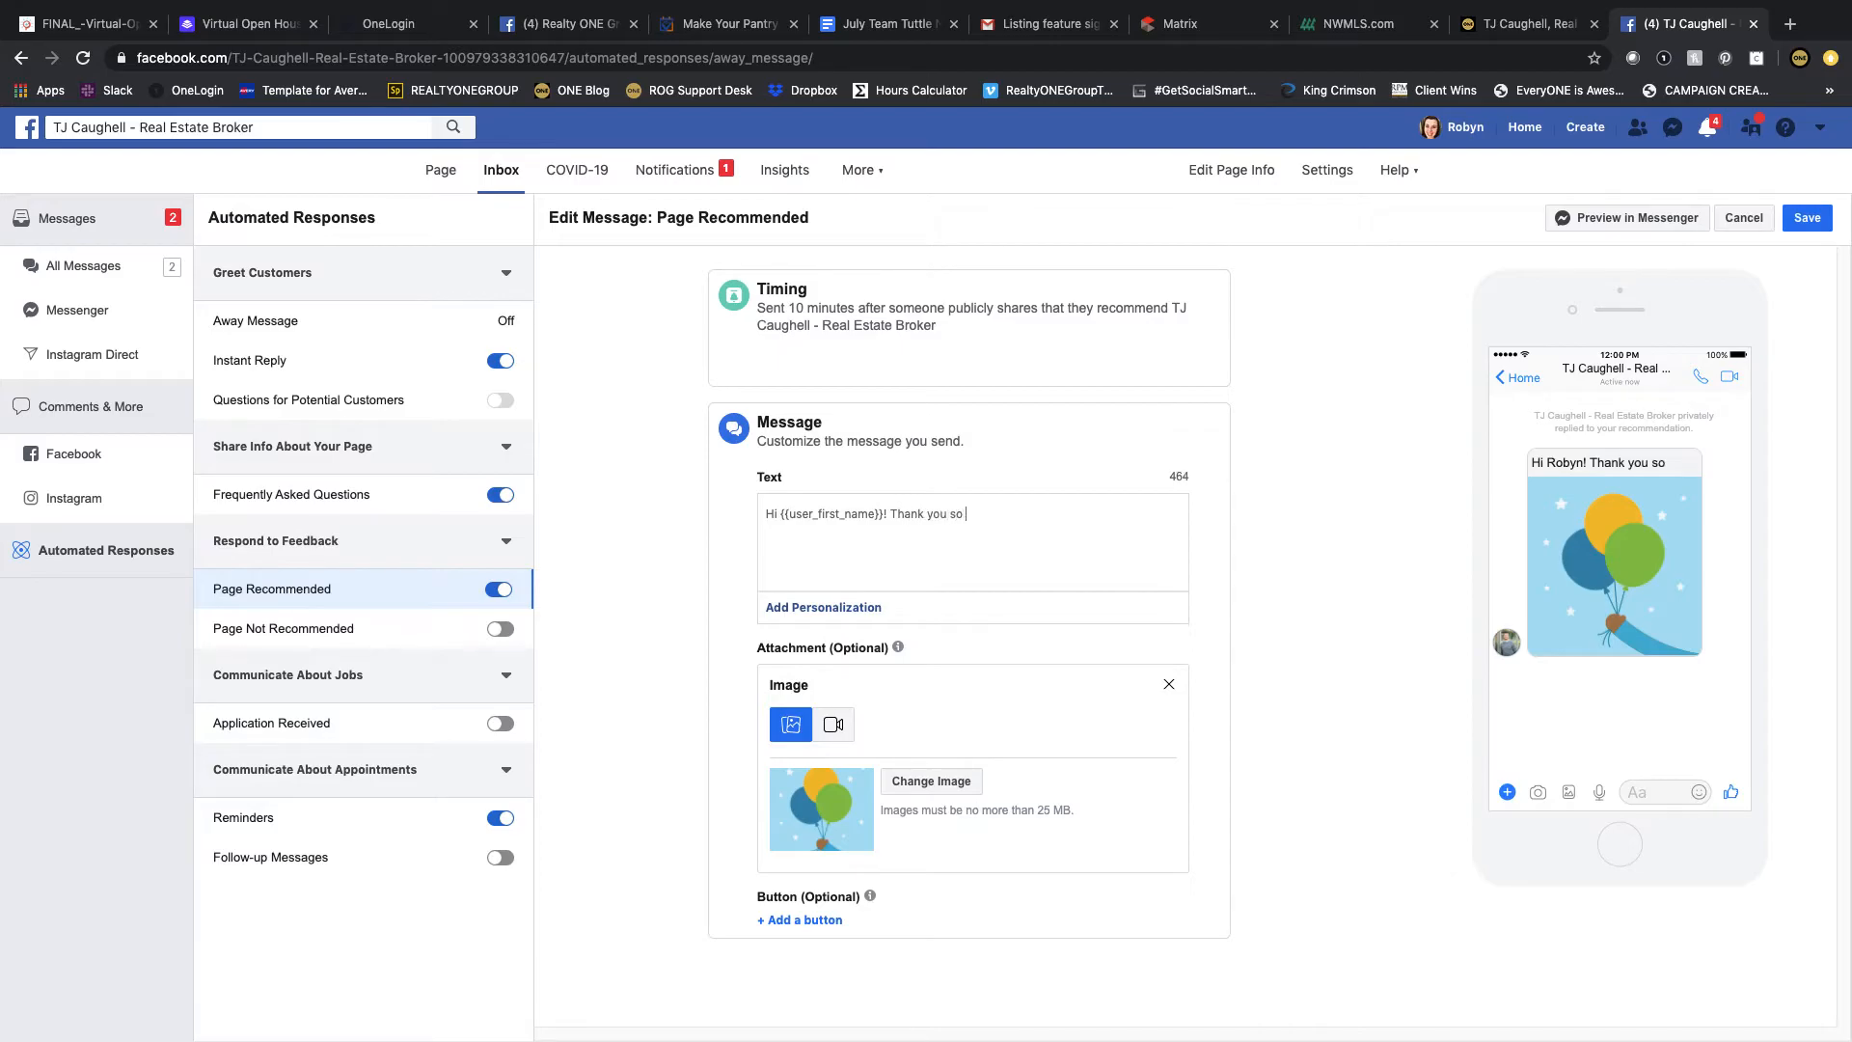
pyautogui.write('much for ')
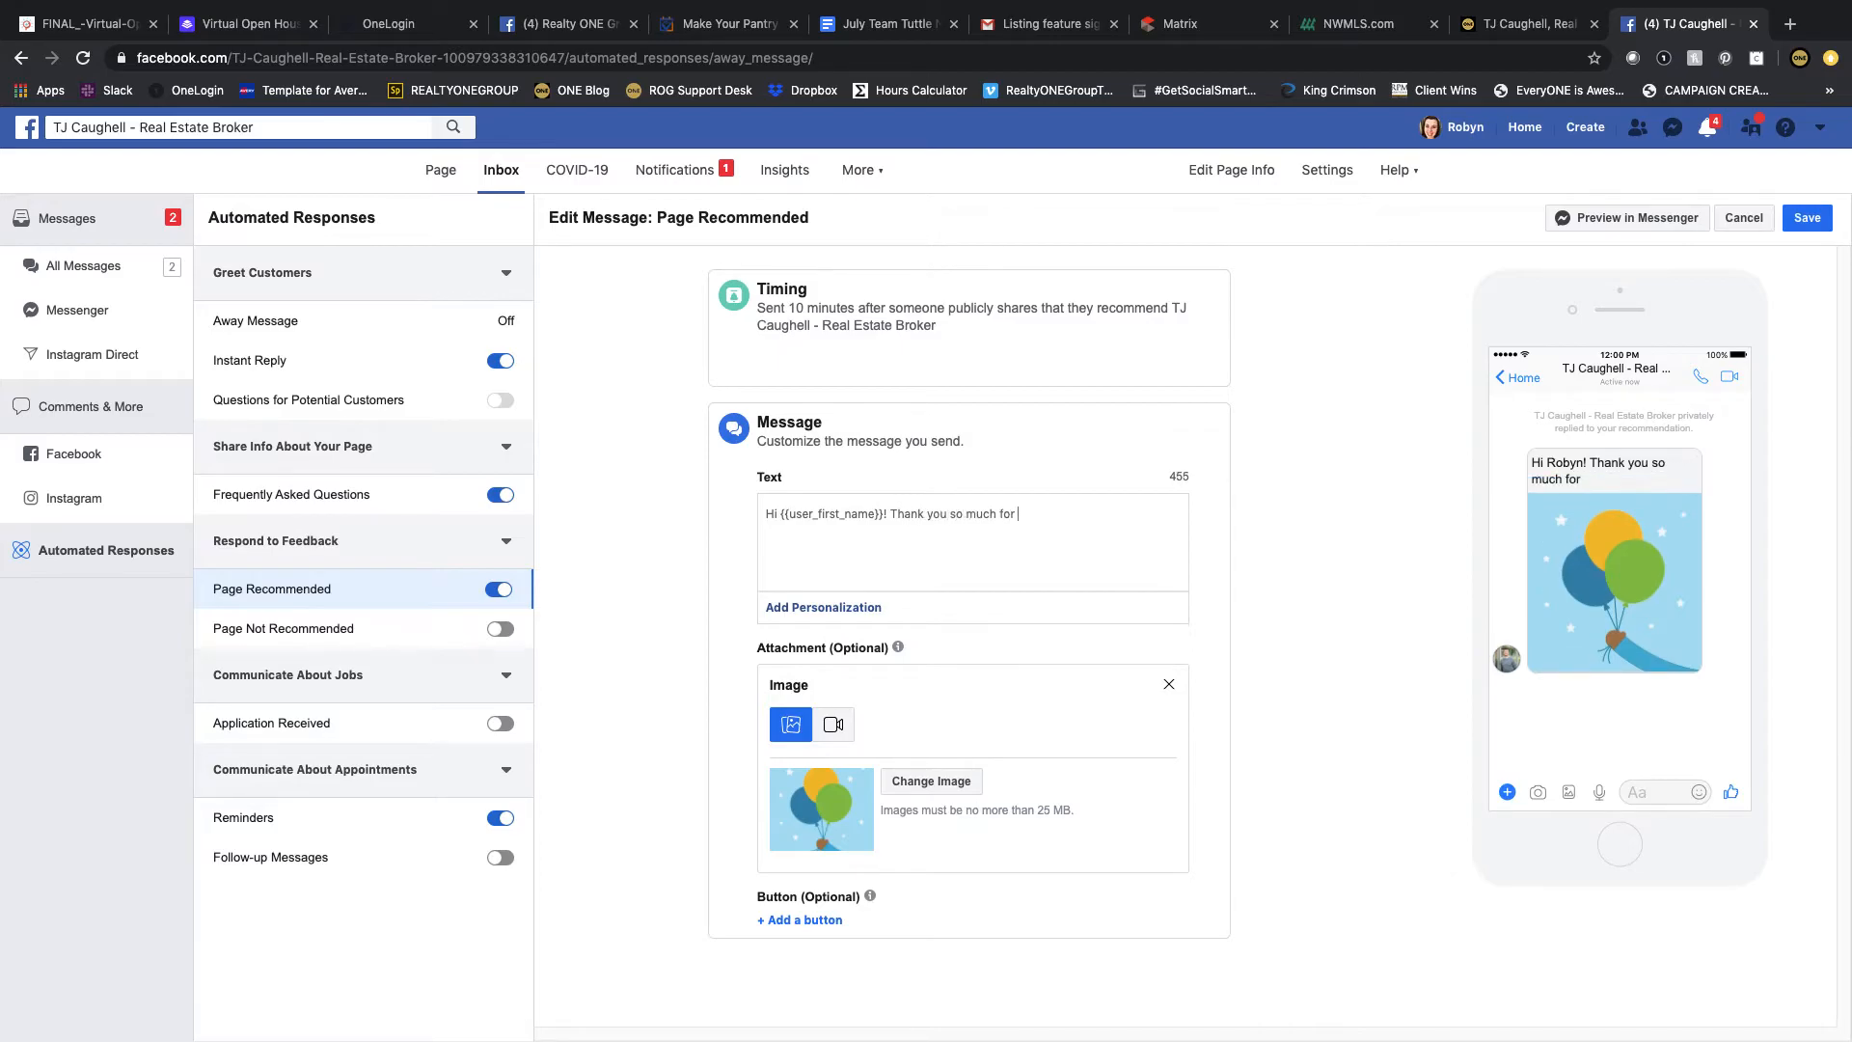
pyautogui.write('recommending my pa')
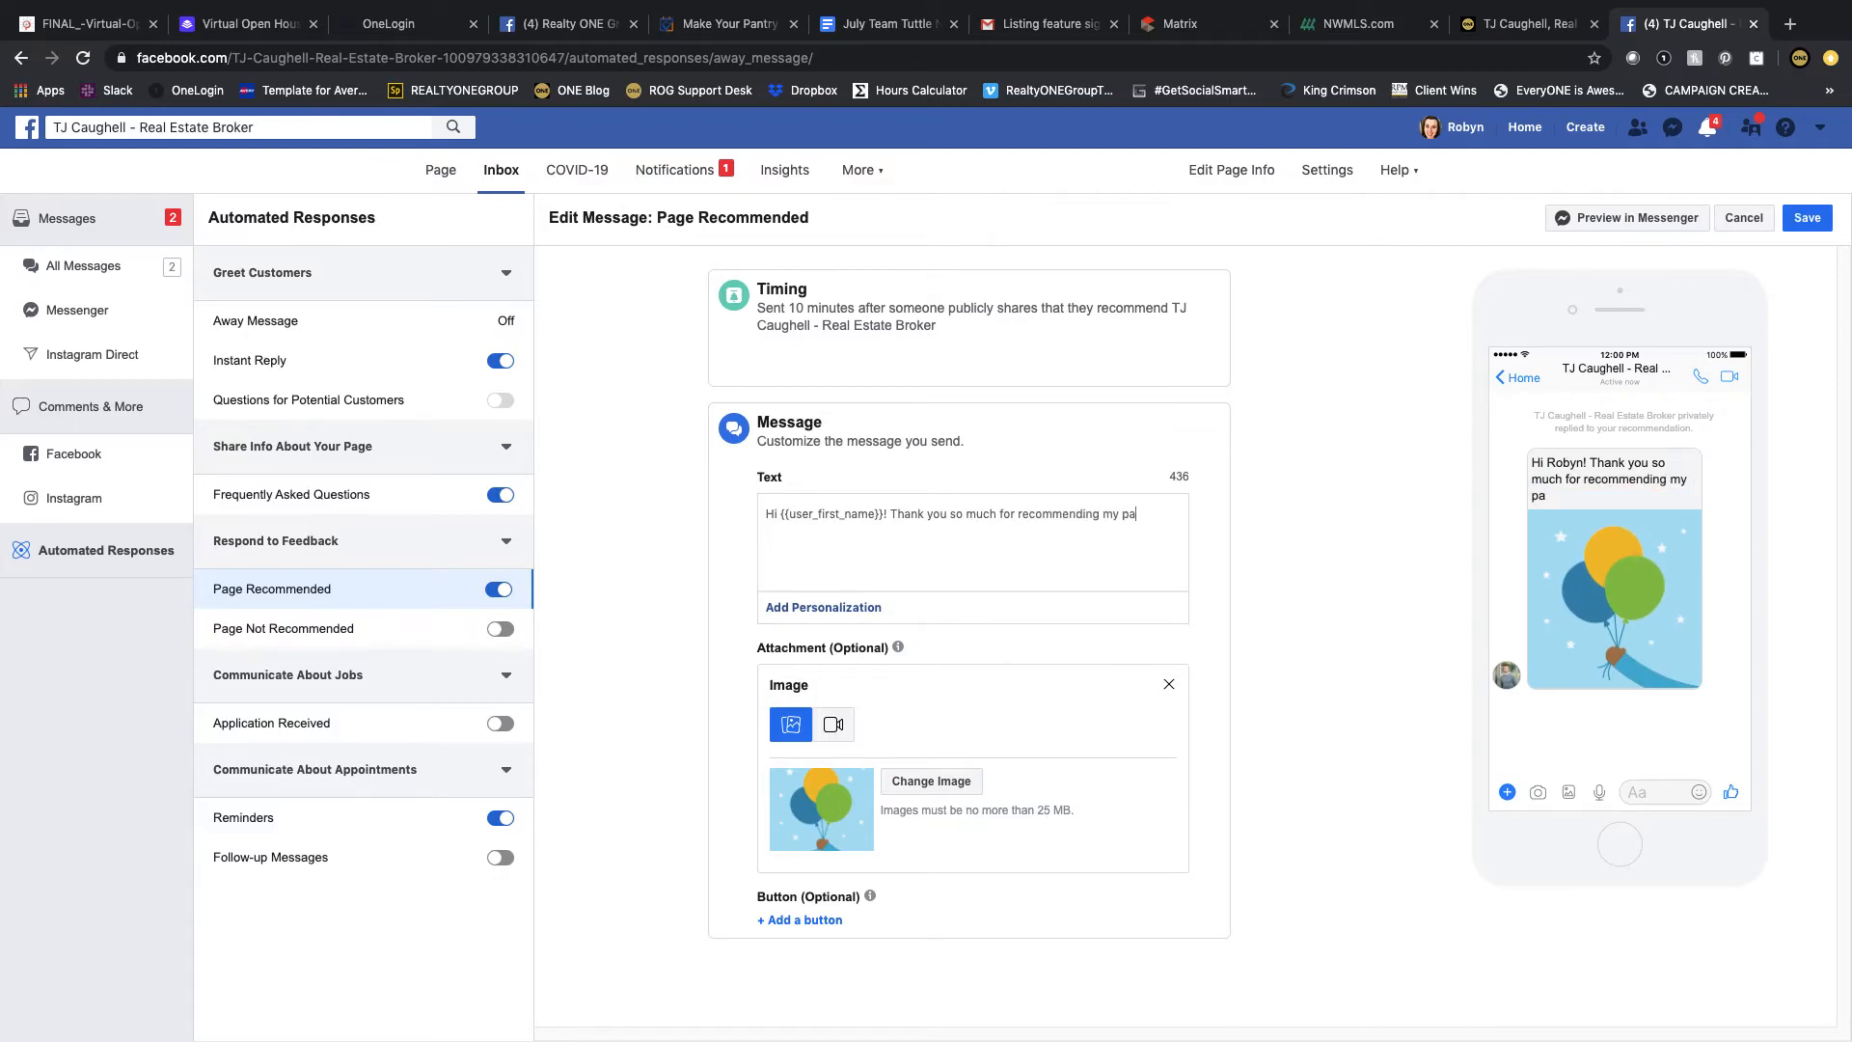
pyautogui.write('ge and real estate services. ')
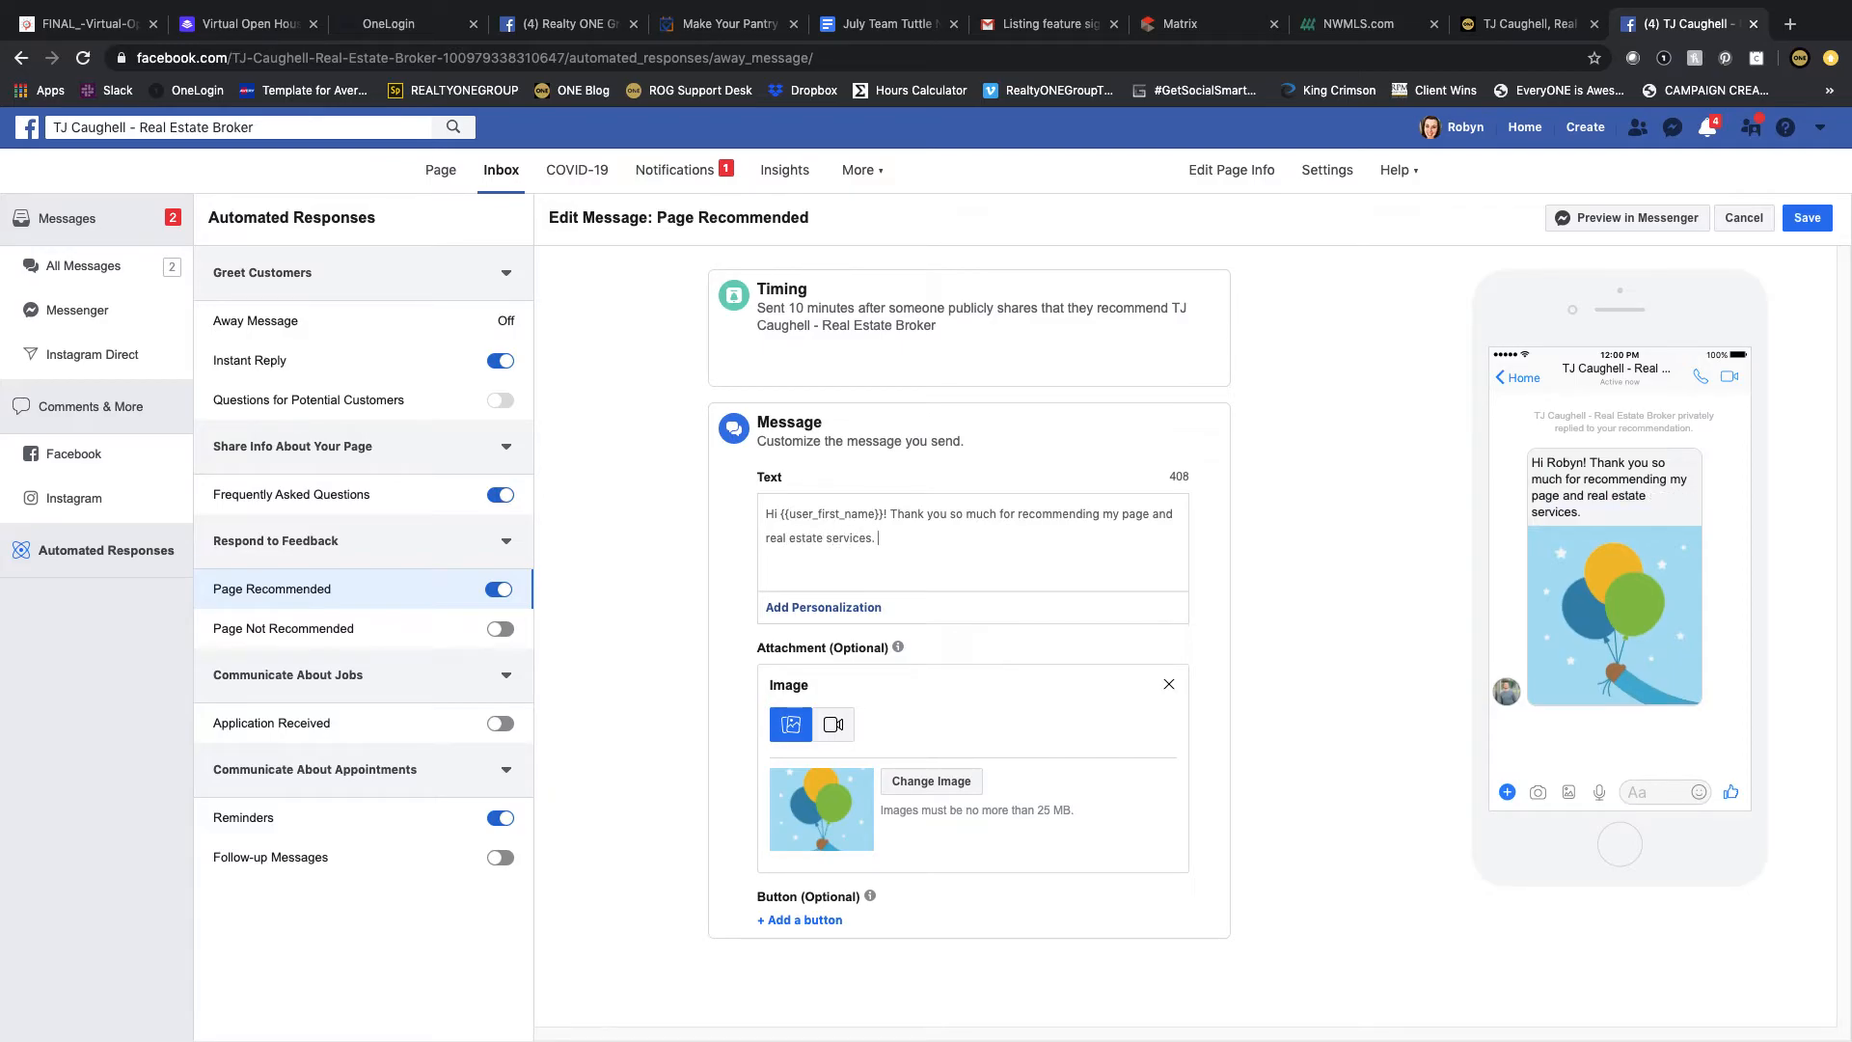
pyautogui.write('Referrals and reputati')
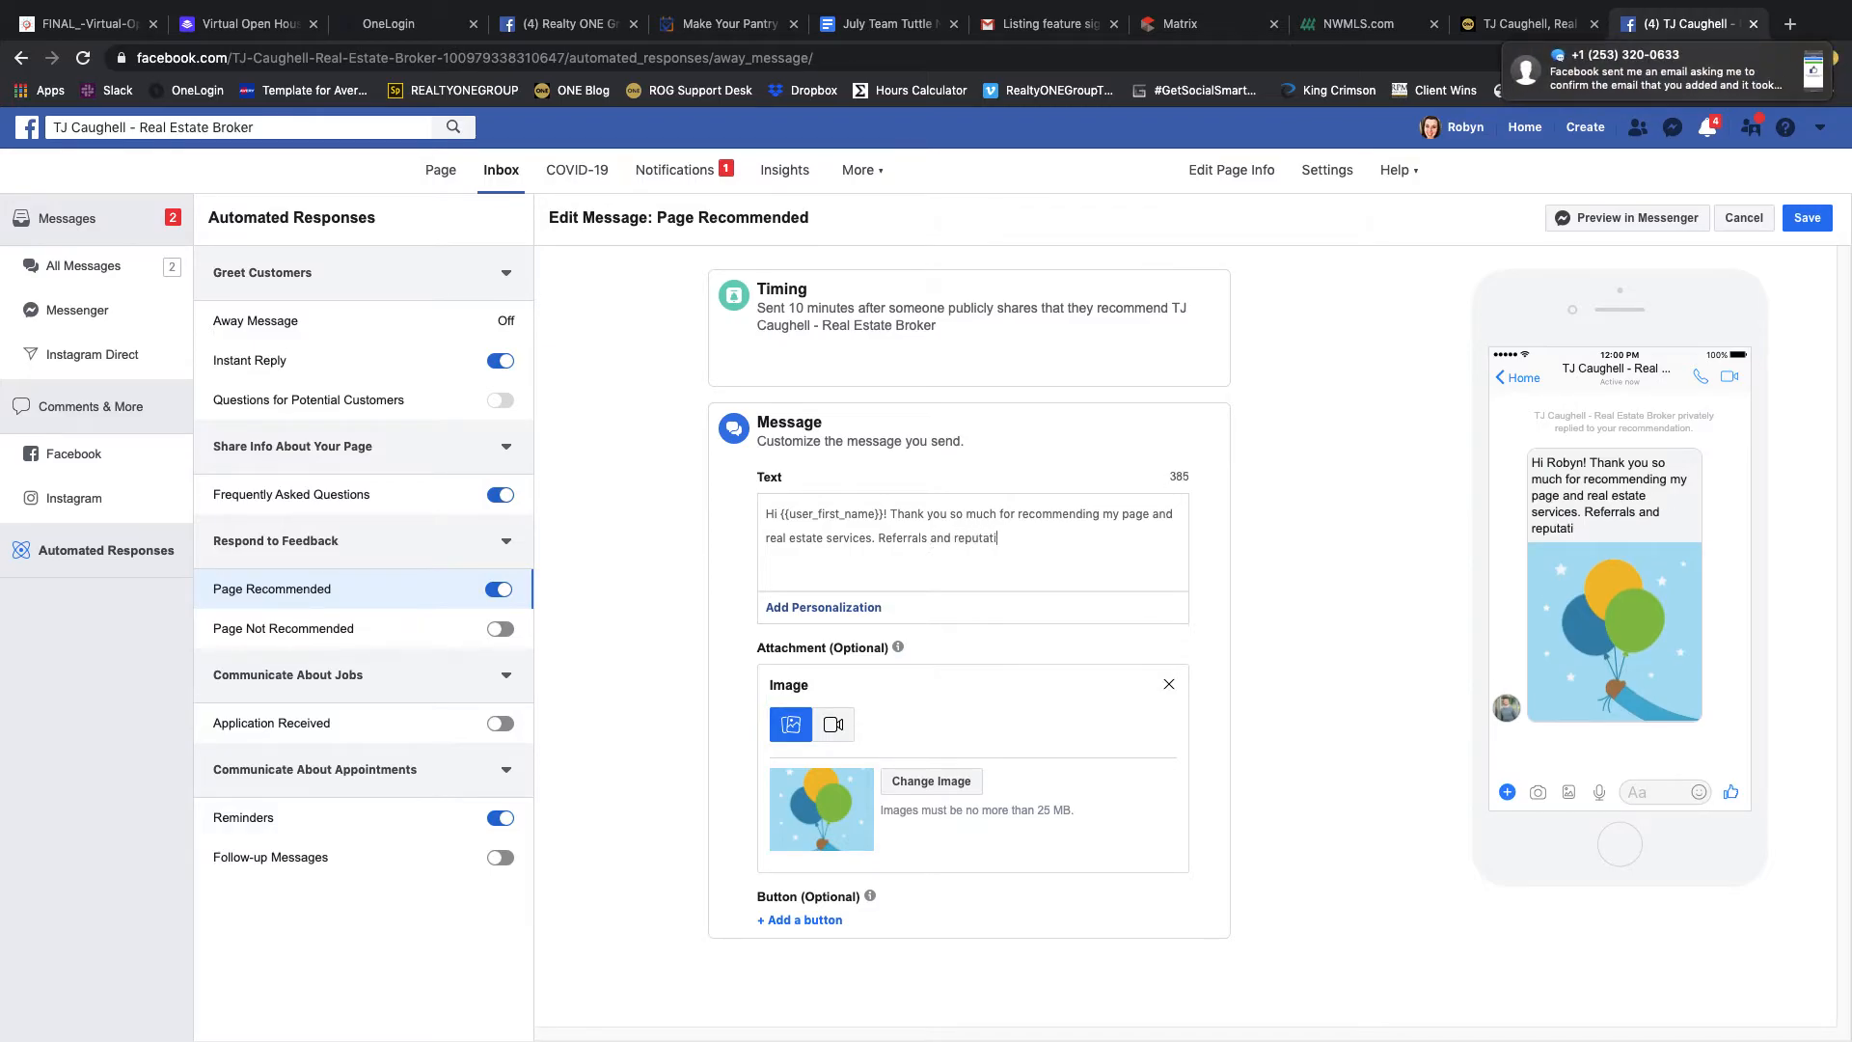
pyautogui.write('on are the')
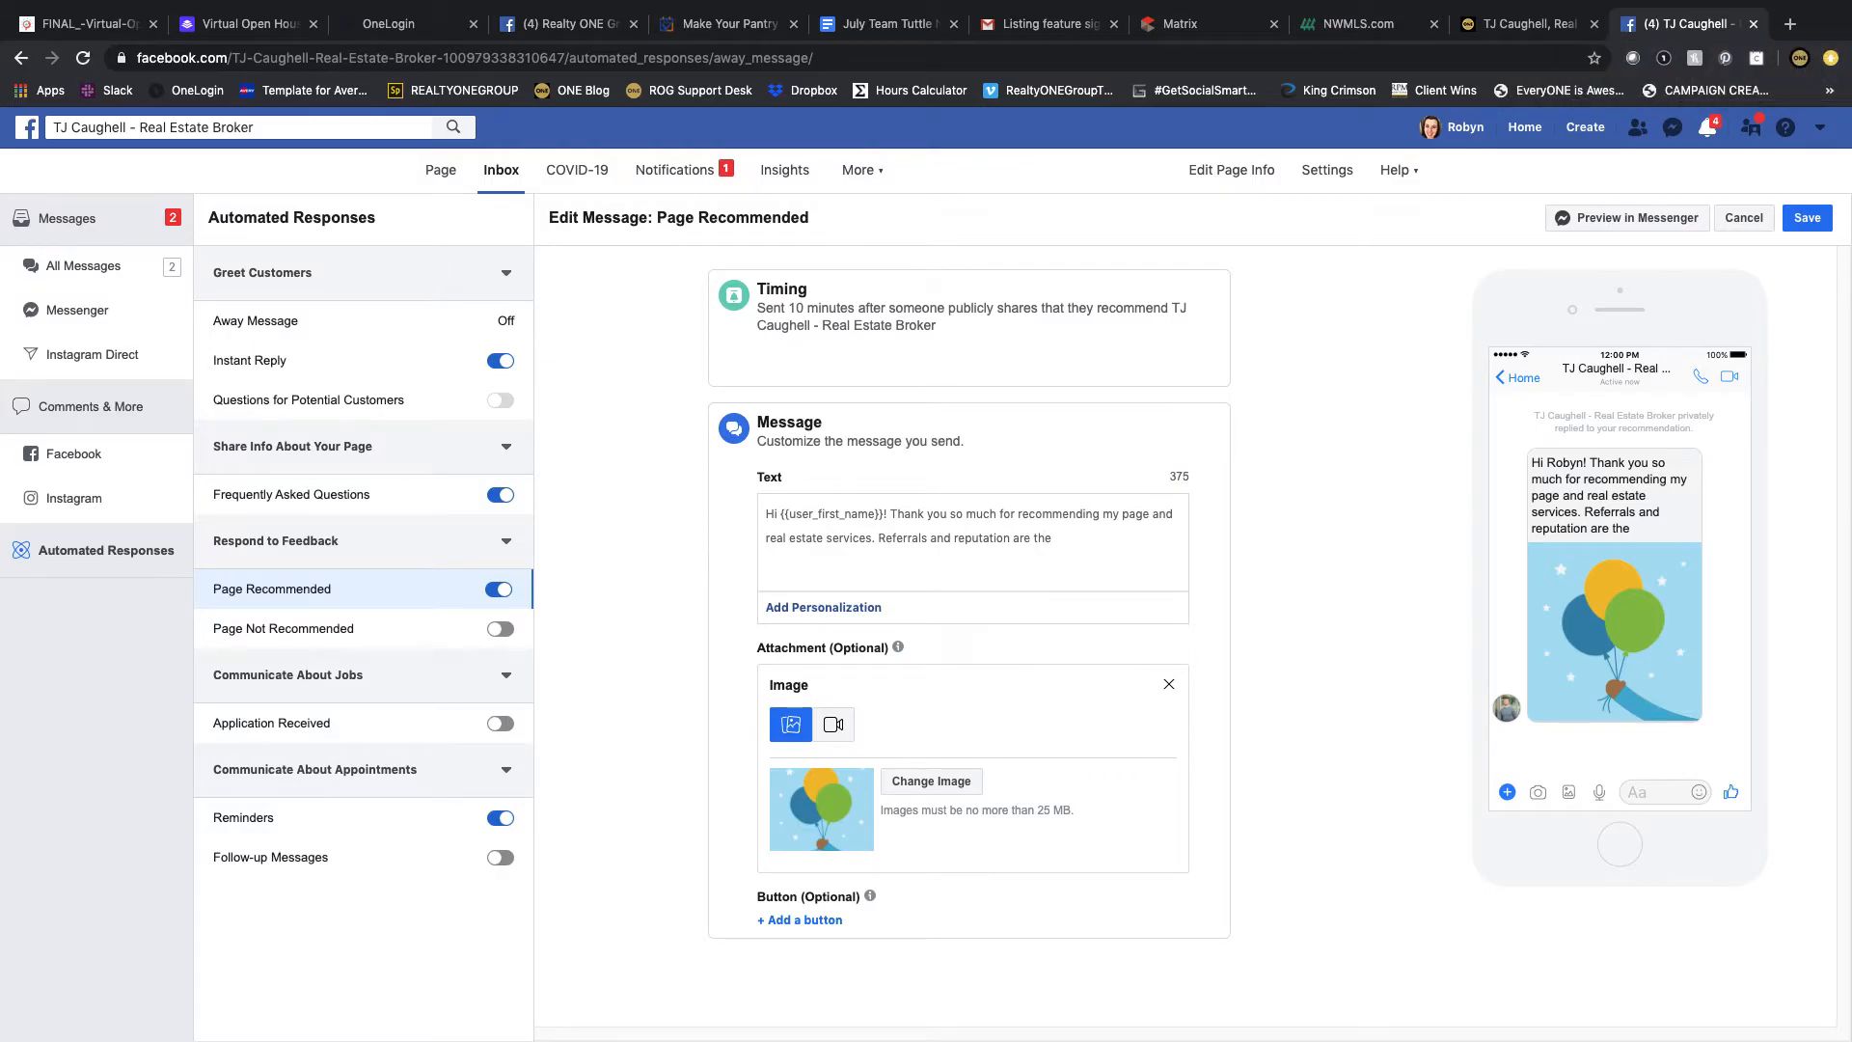
pyautogui.write(' lifeline of omy ')
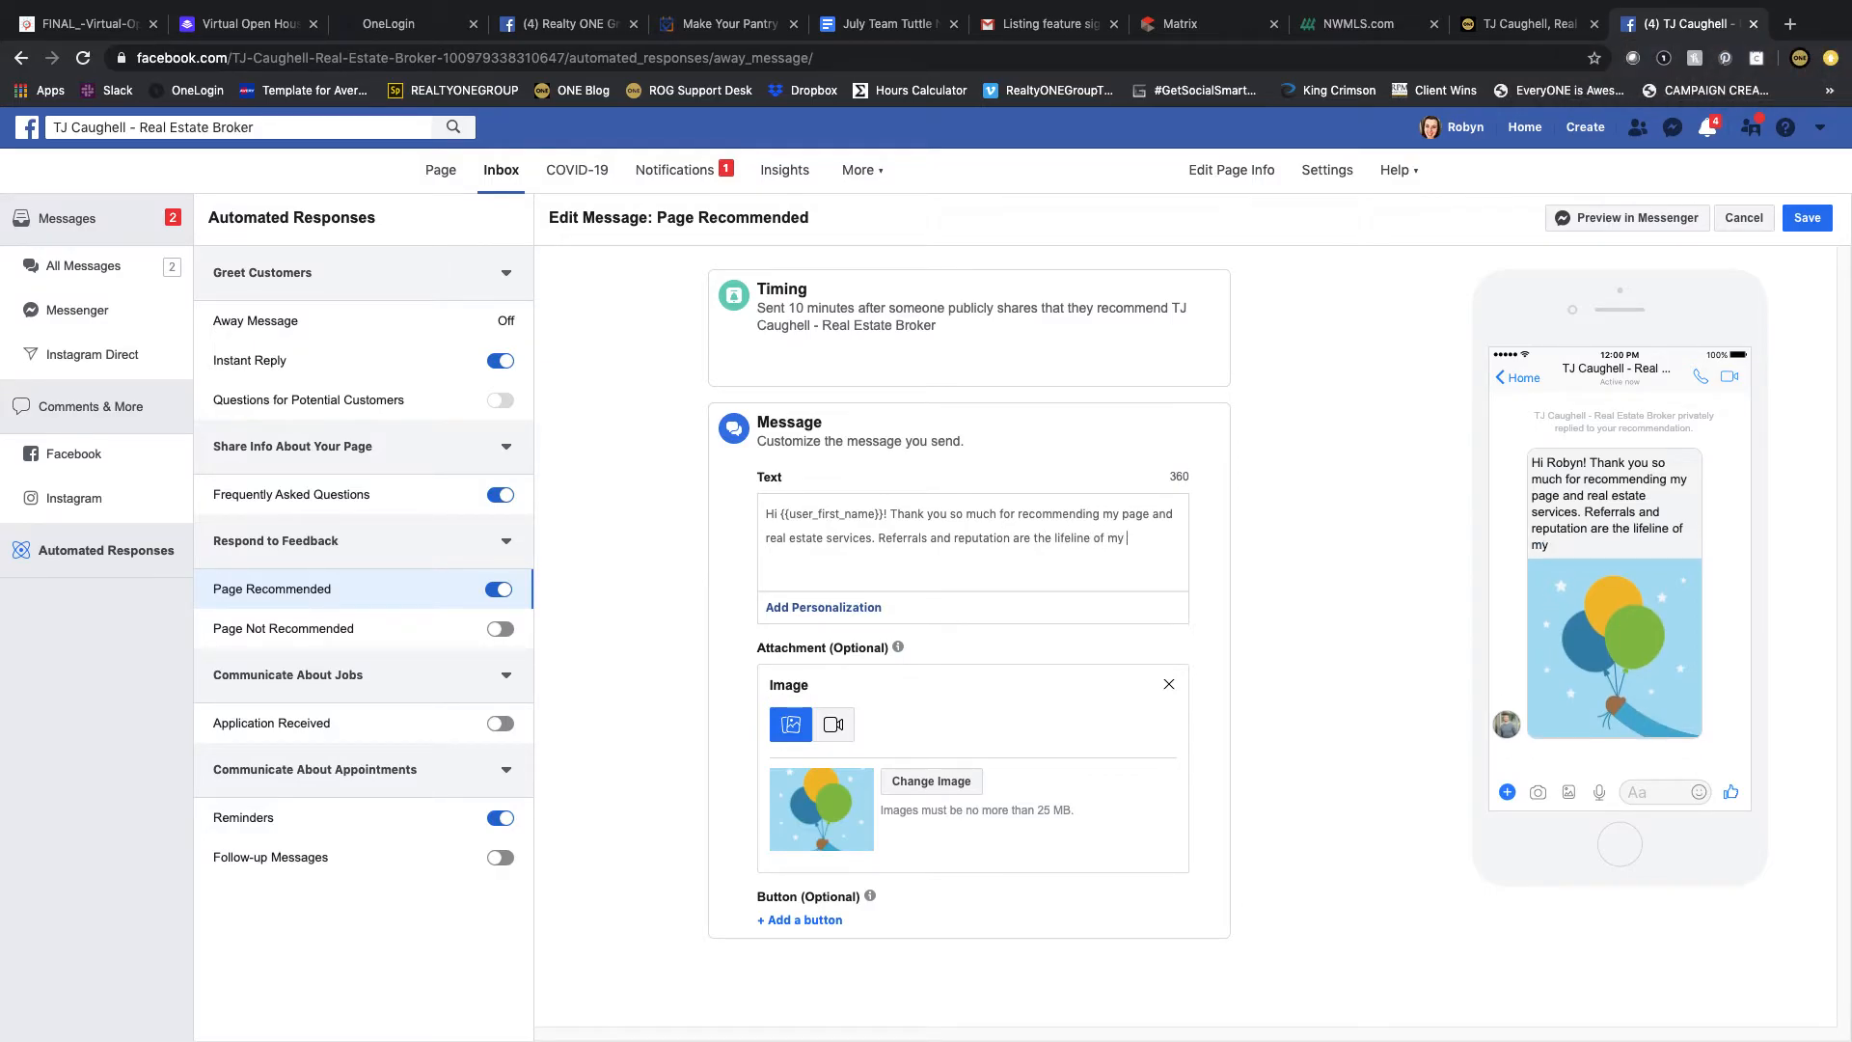
pyautogui.write('business, and I appreciate your')
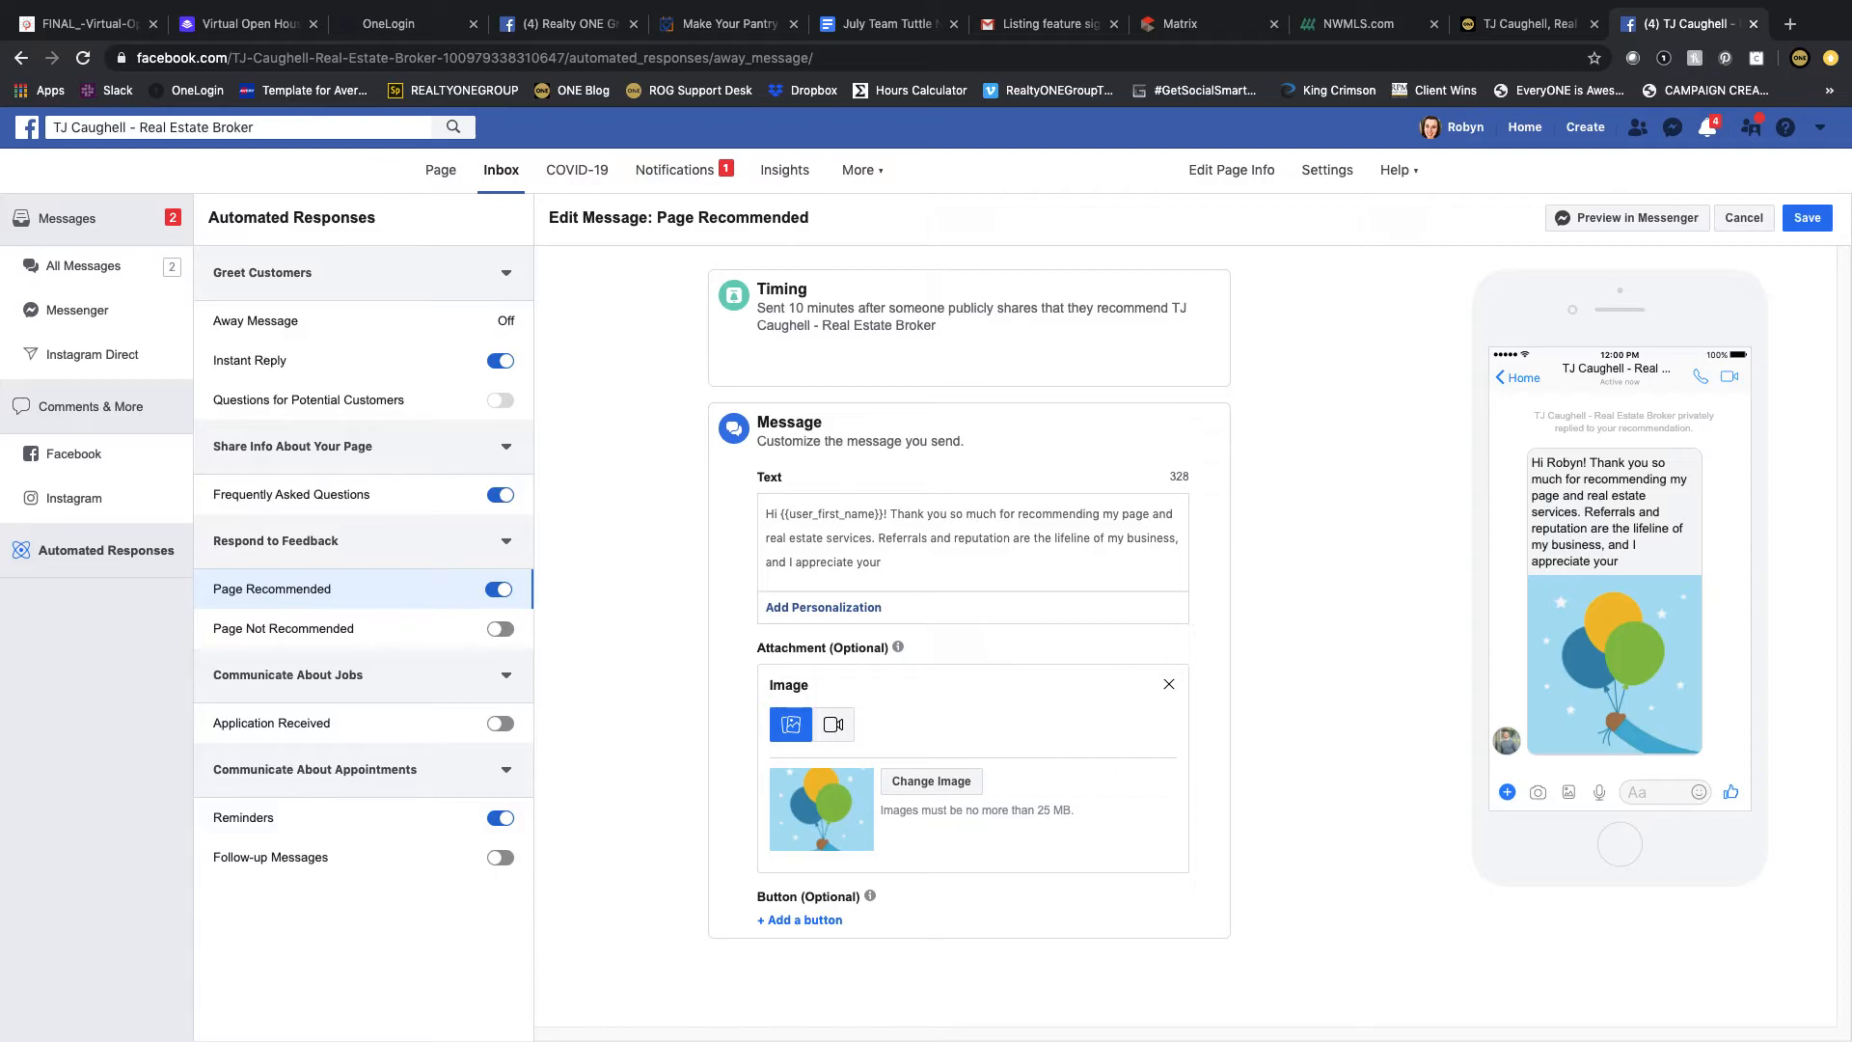
pyautogui.press('BackSpace')
pyautogui.press('BackSpace')
pyautogui.write('u sharing your experience. Thank you!')
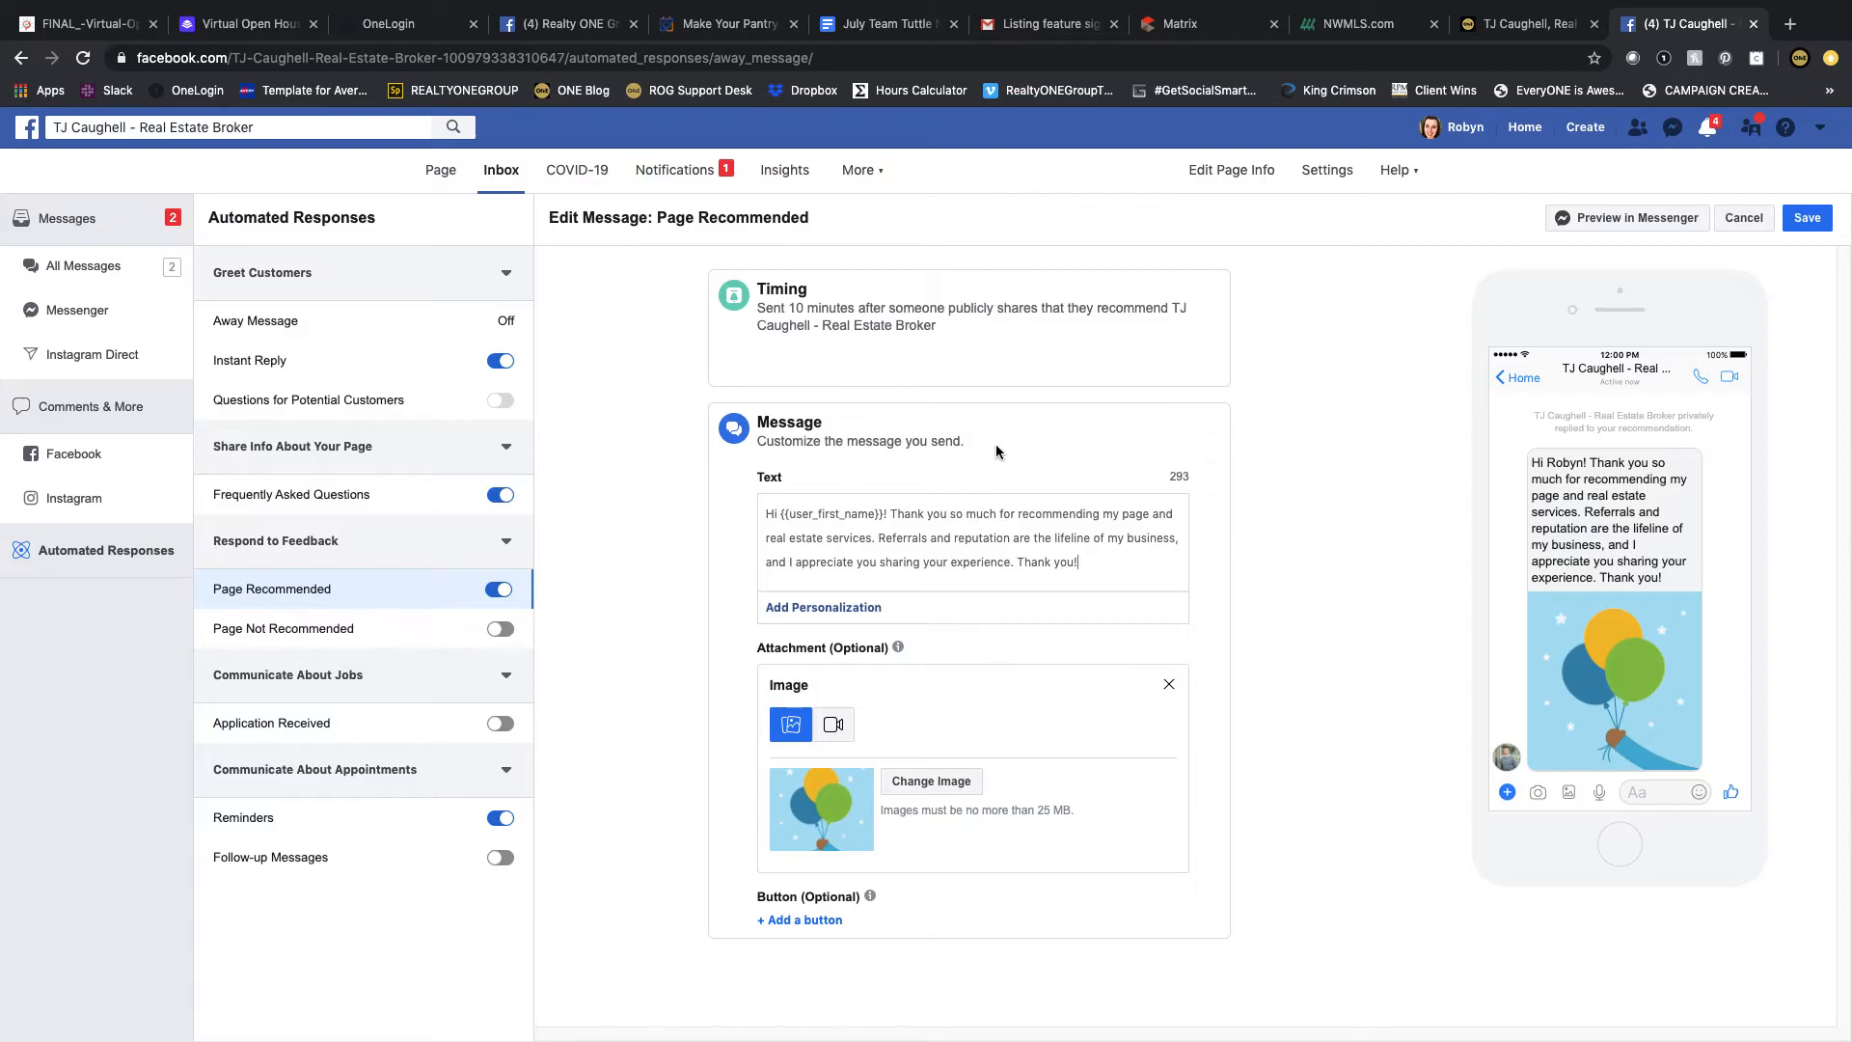
pyautogui.click(1807, 217)
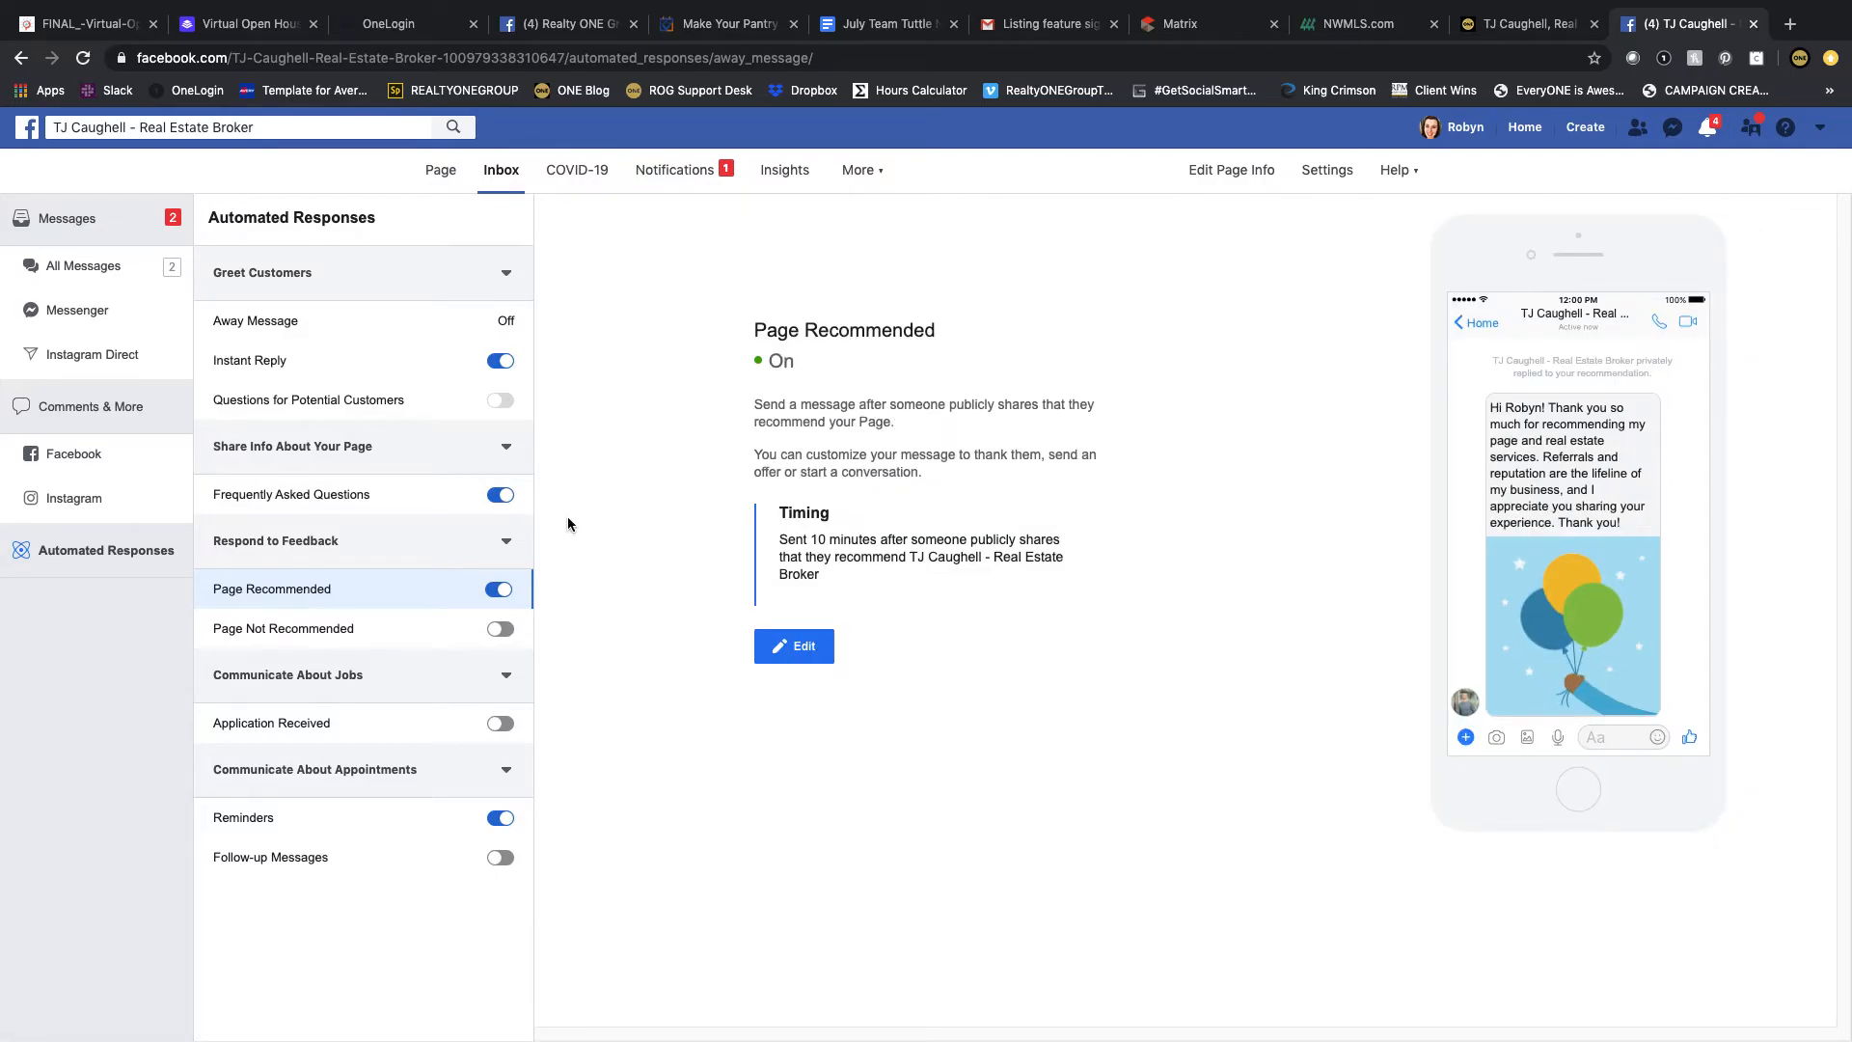
# Step: Check the Page Not Recommended response, then return to the Page and close the setup tip
pyautogui.click(344, 628)
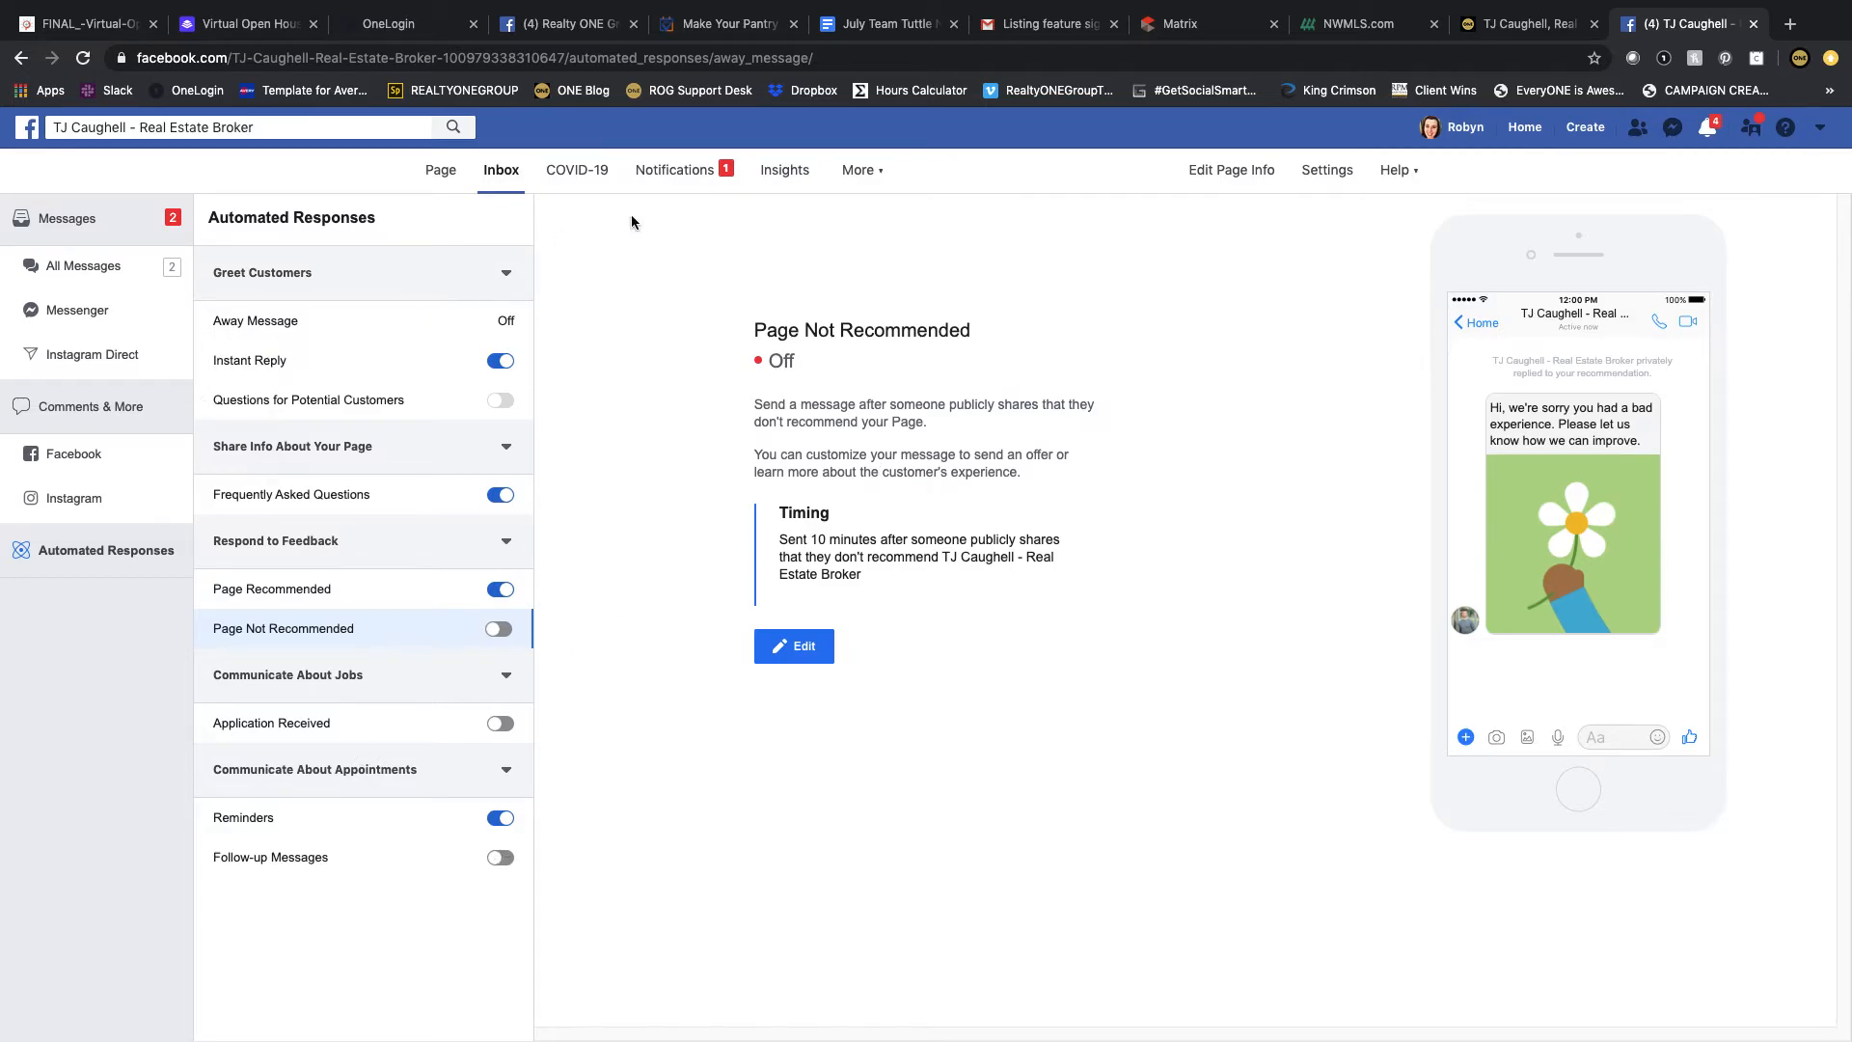
pyautogui.click(446, 173)
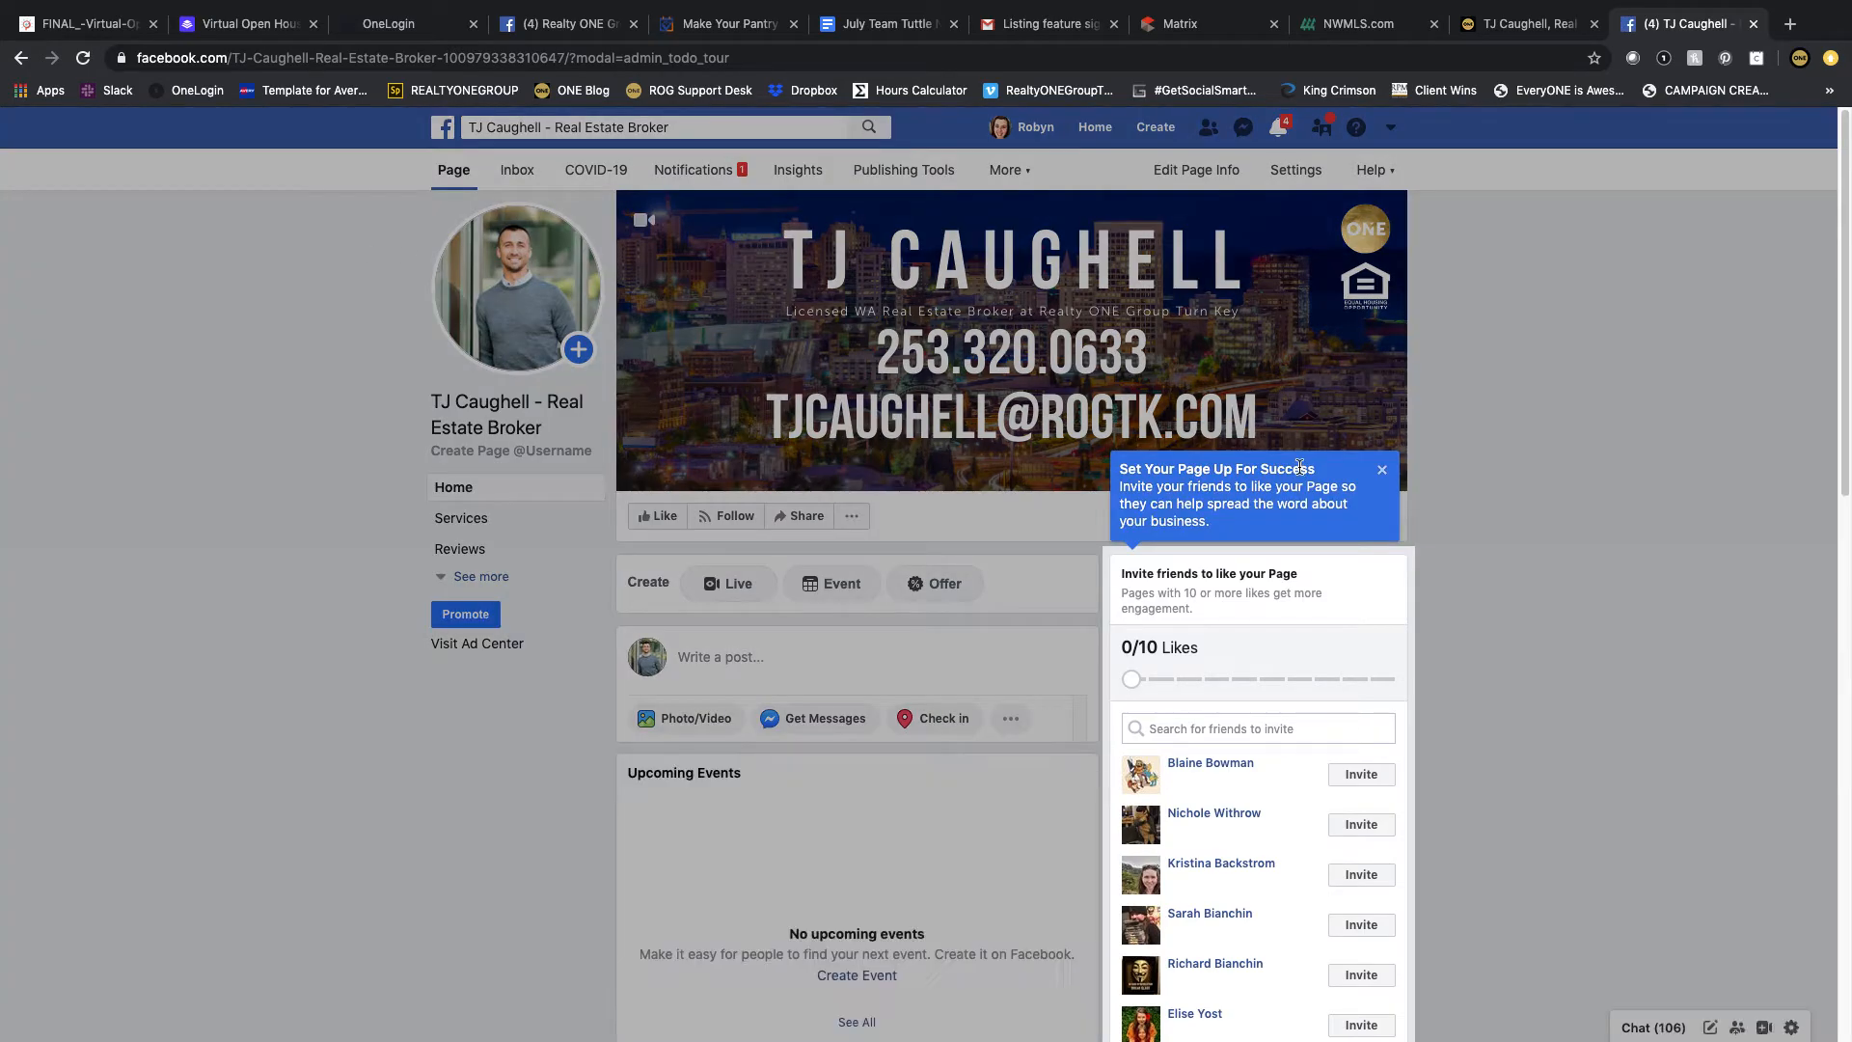
pyautogui.click(1383, 475)
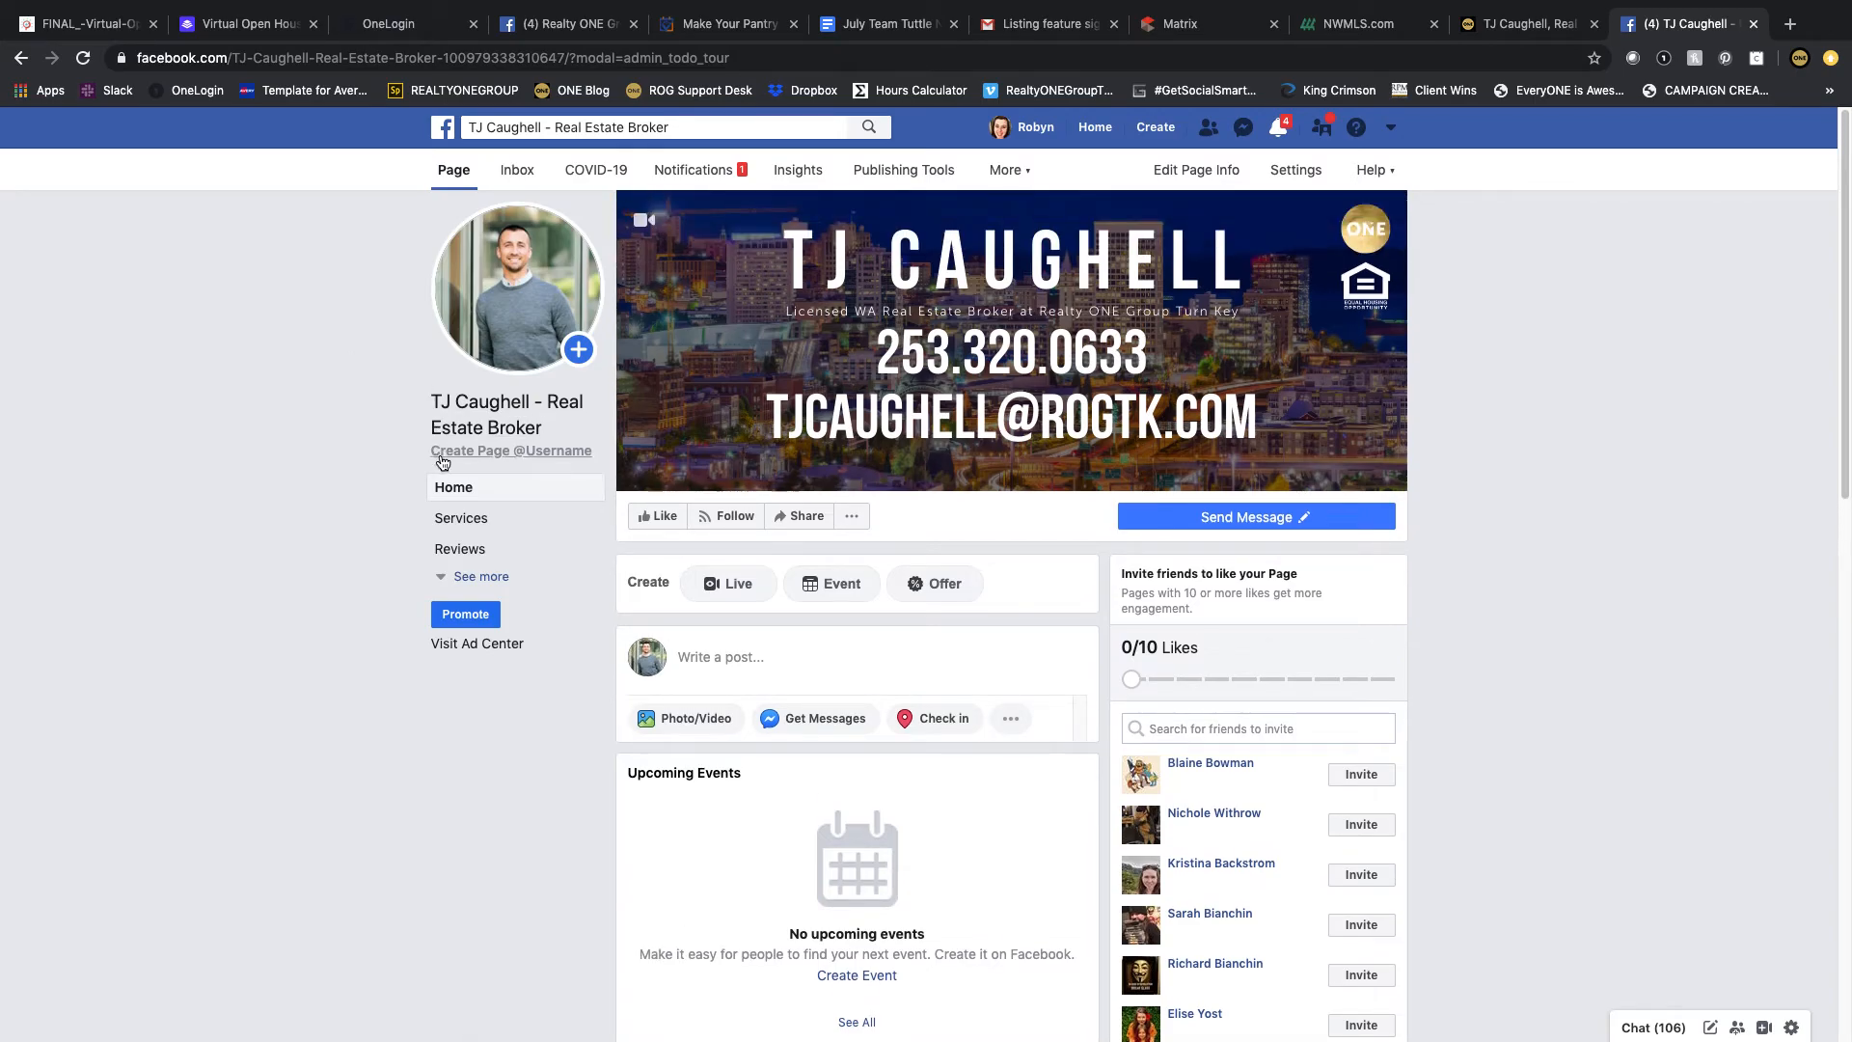
# Step: Create the Page username TJC32 and confirm it
pyautogui.click(548, 453)
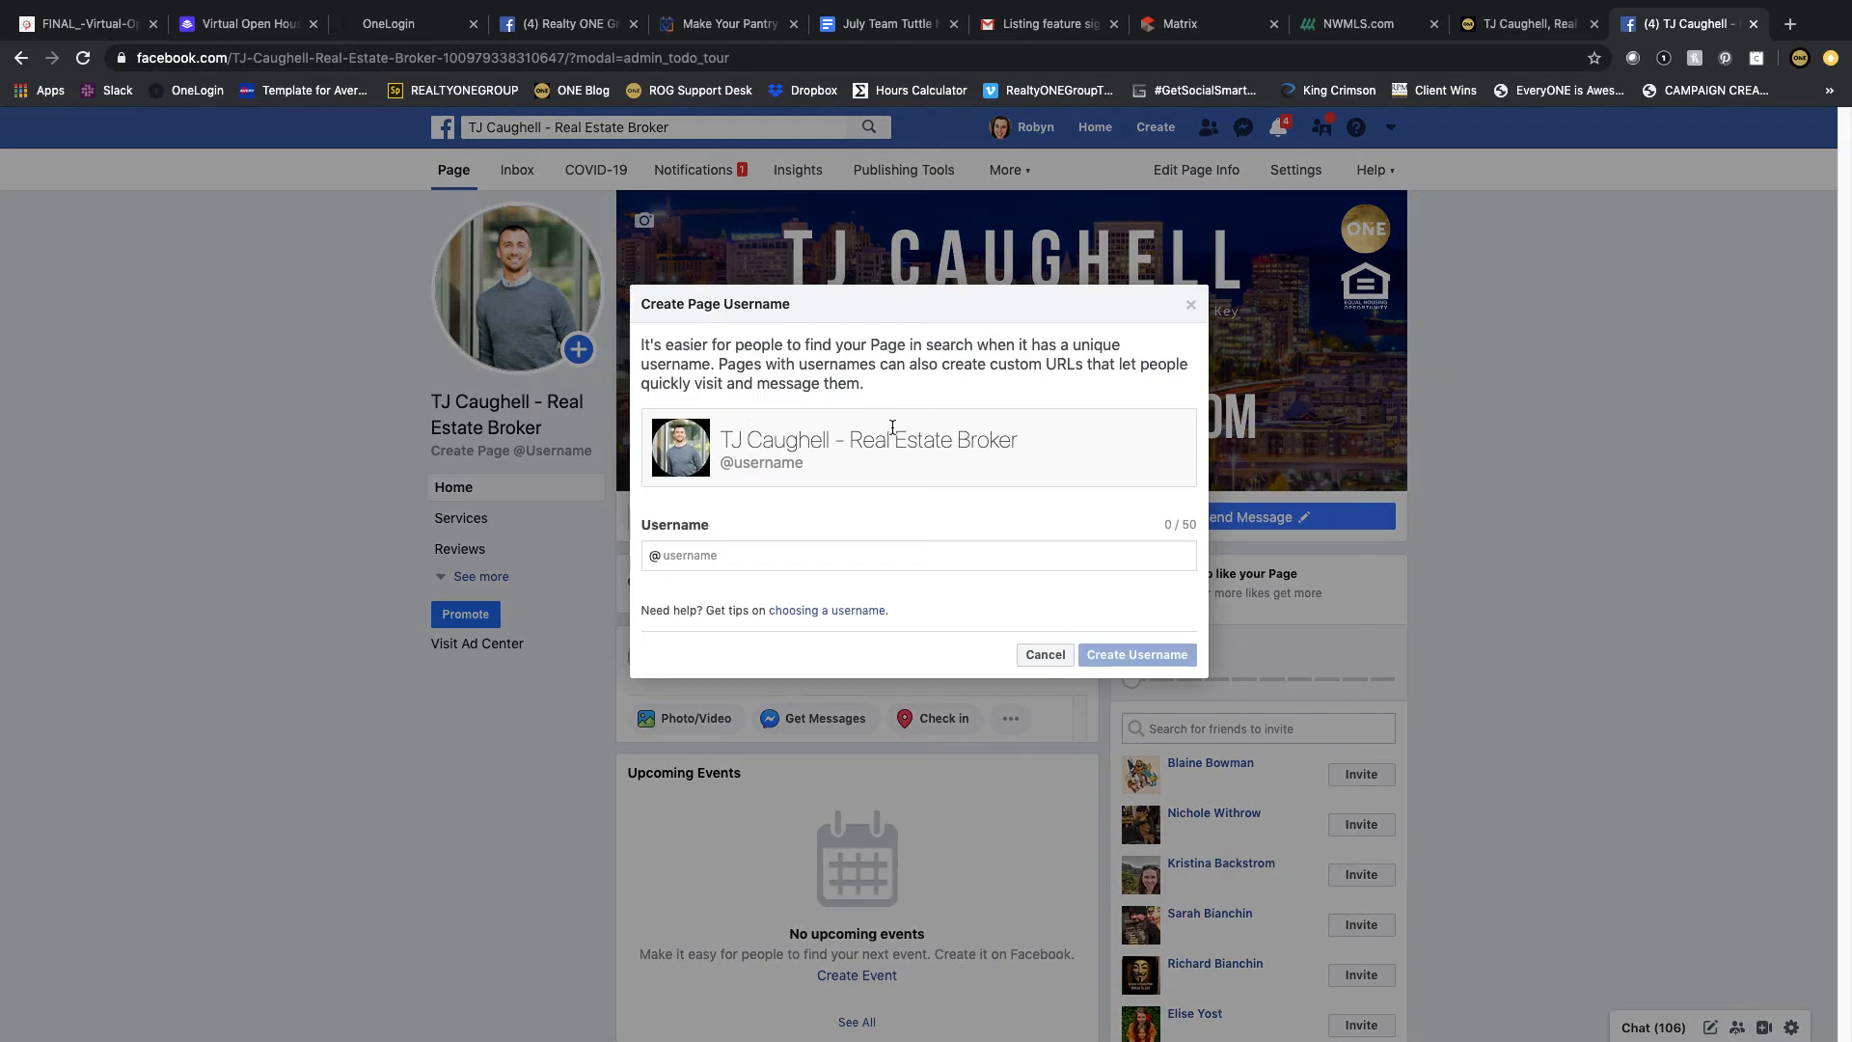
pyautogui.write('TJC32')
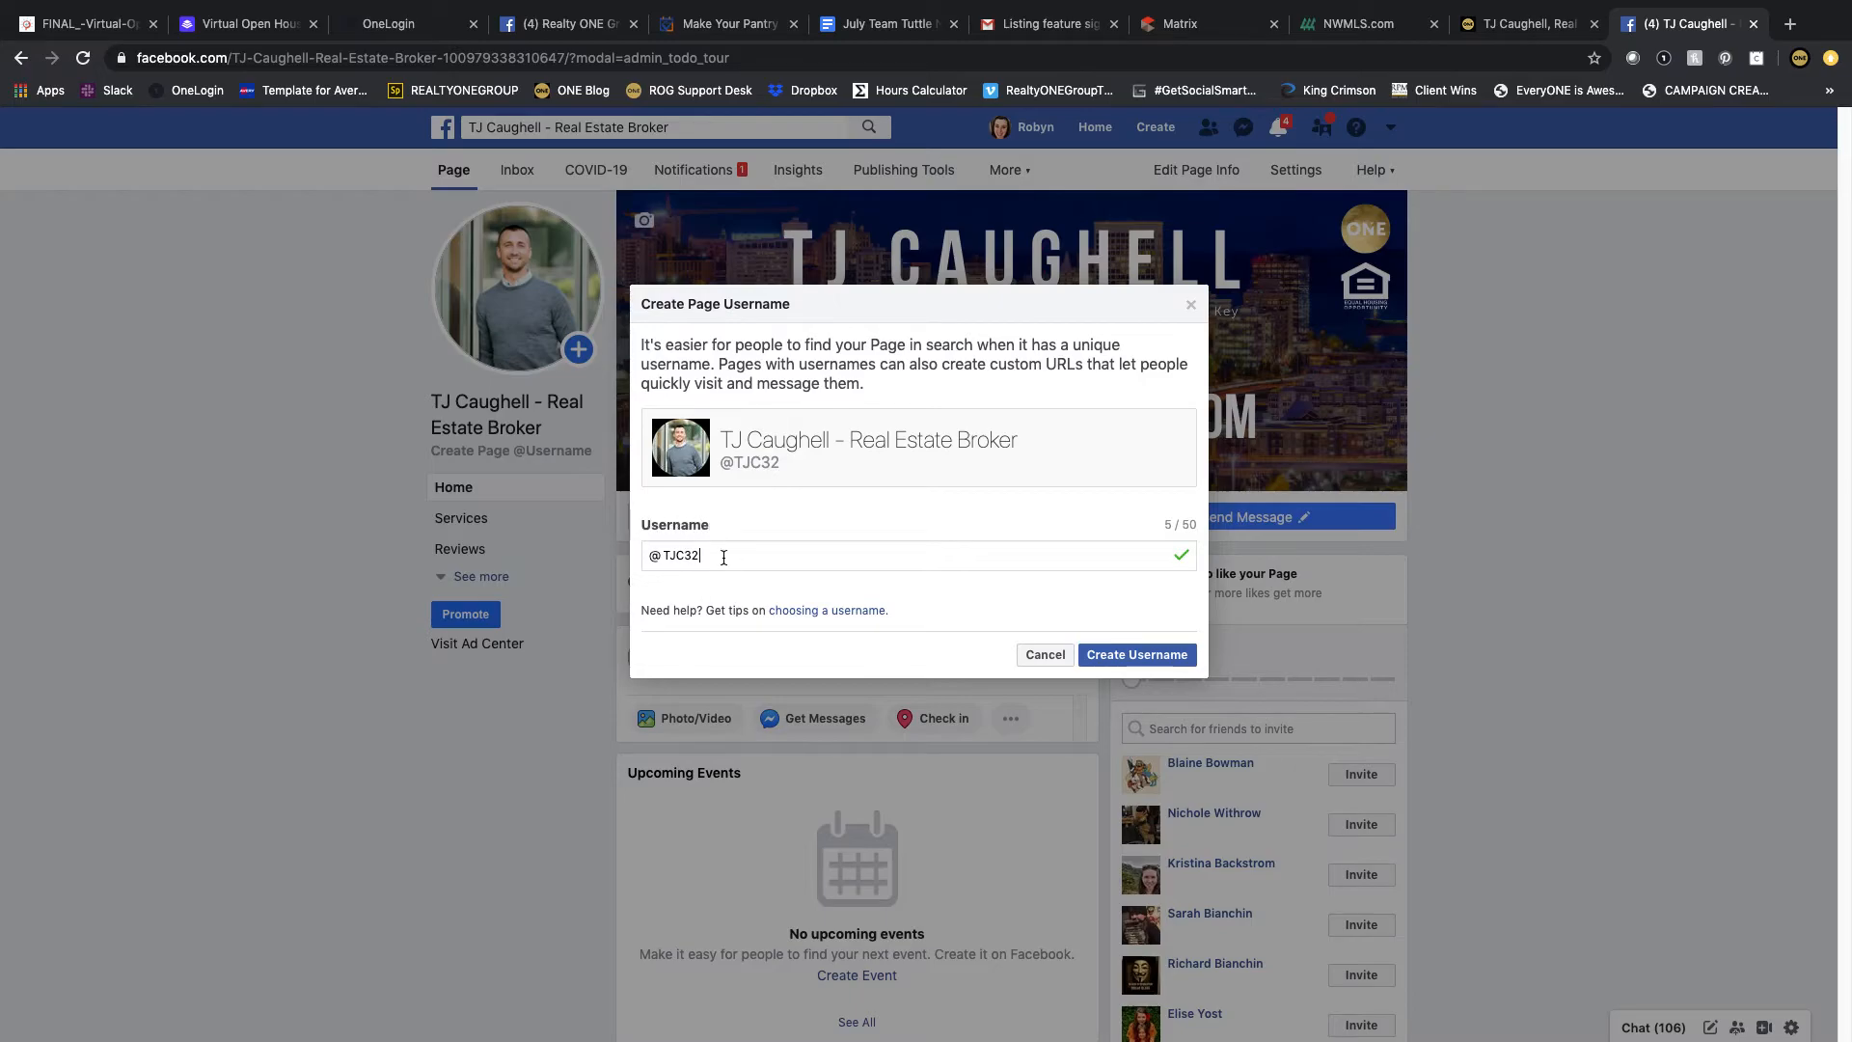
pyautogui.click(1099, 657)
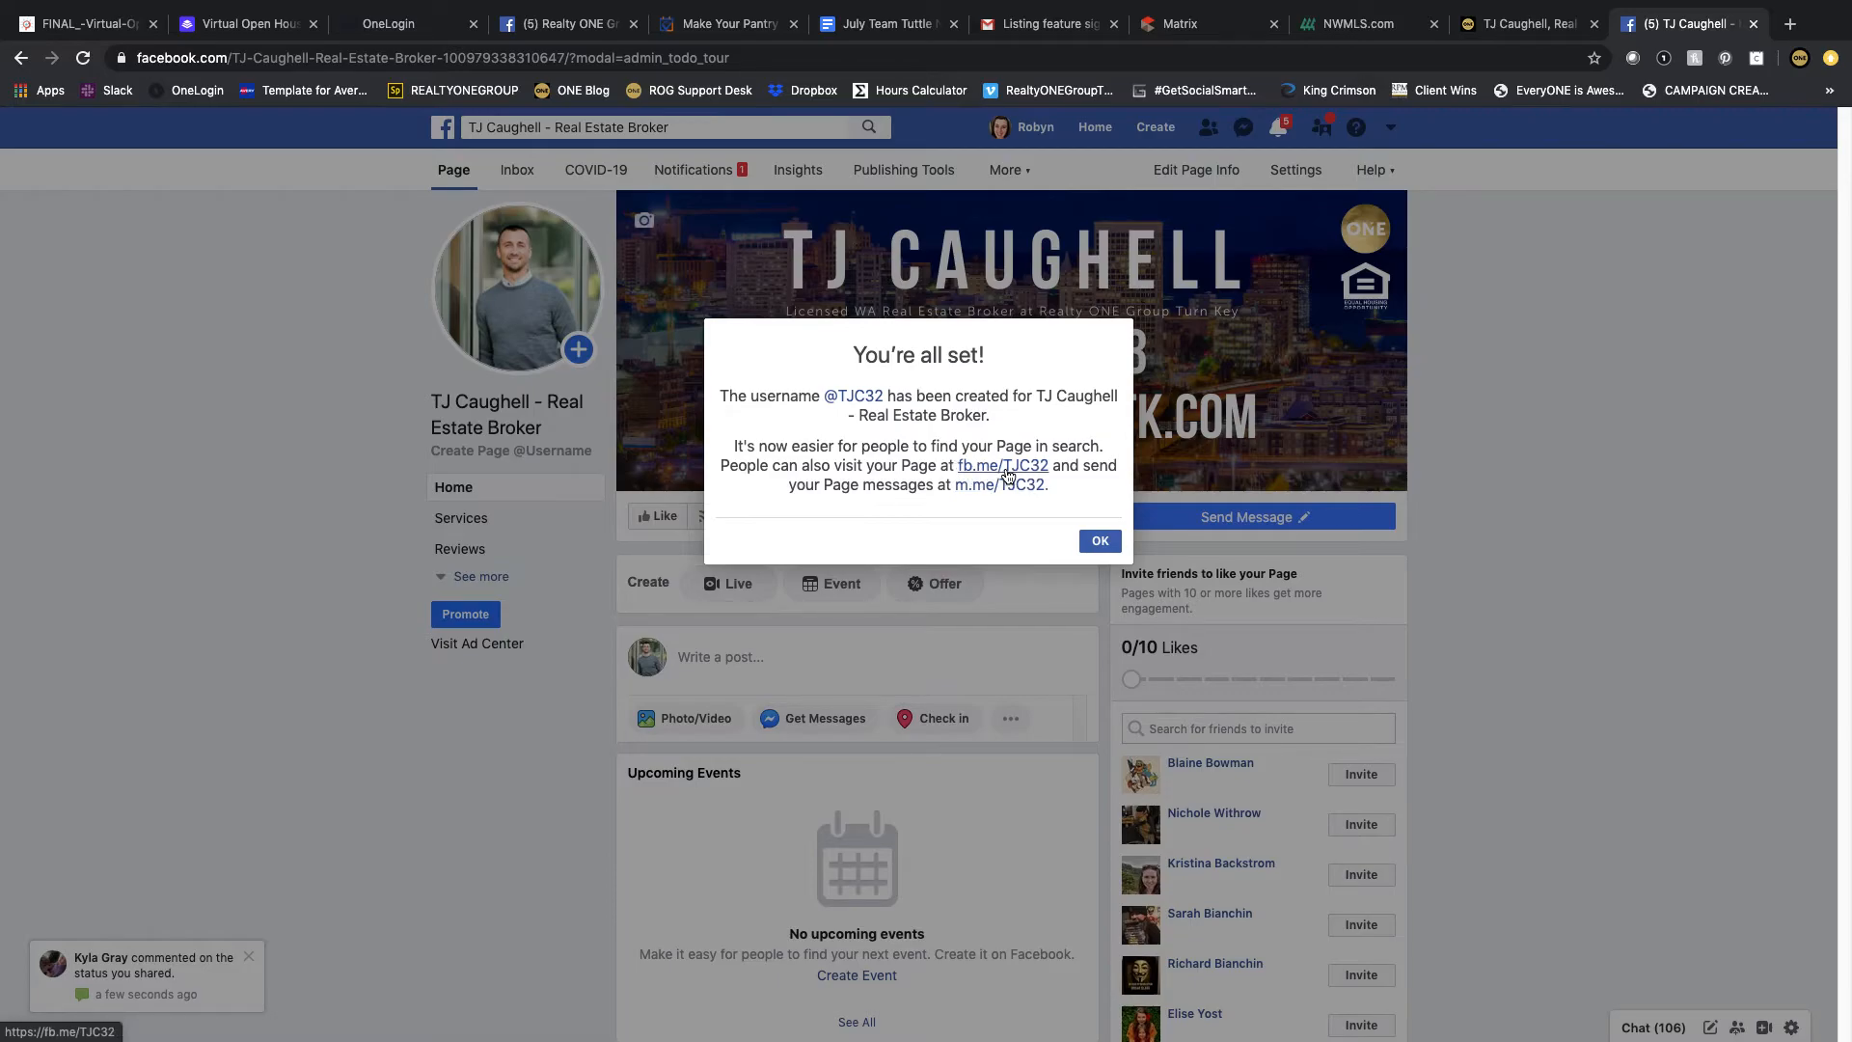
pyautogui.click(1094, 541)
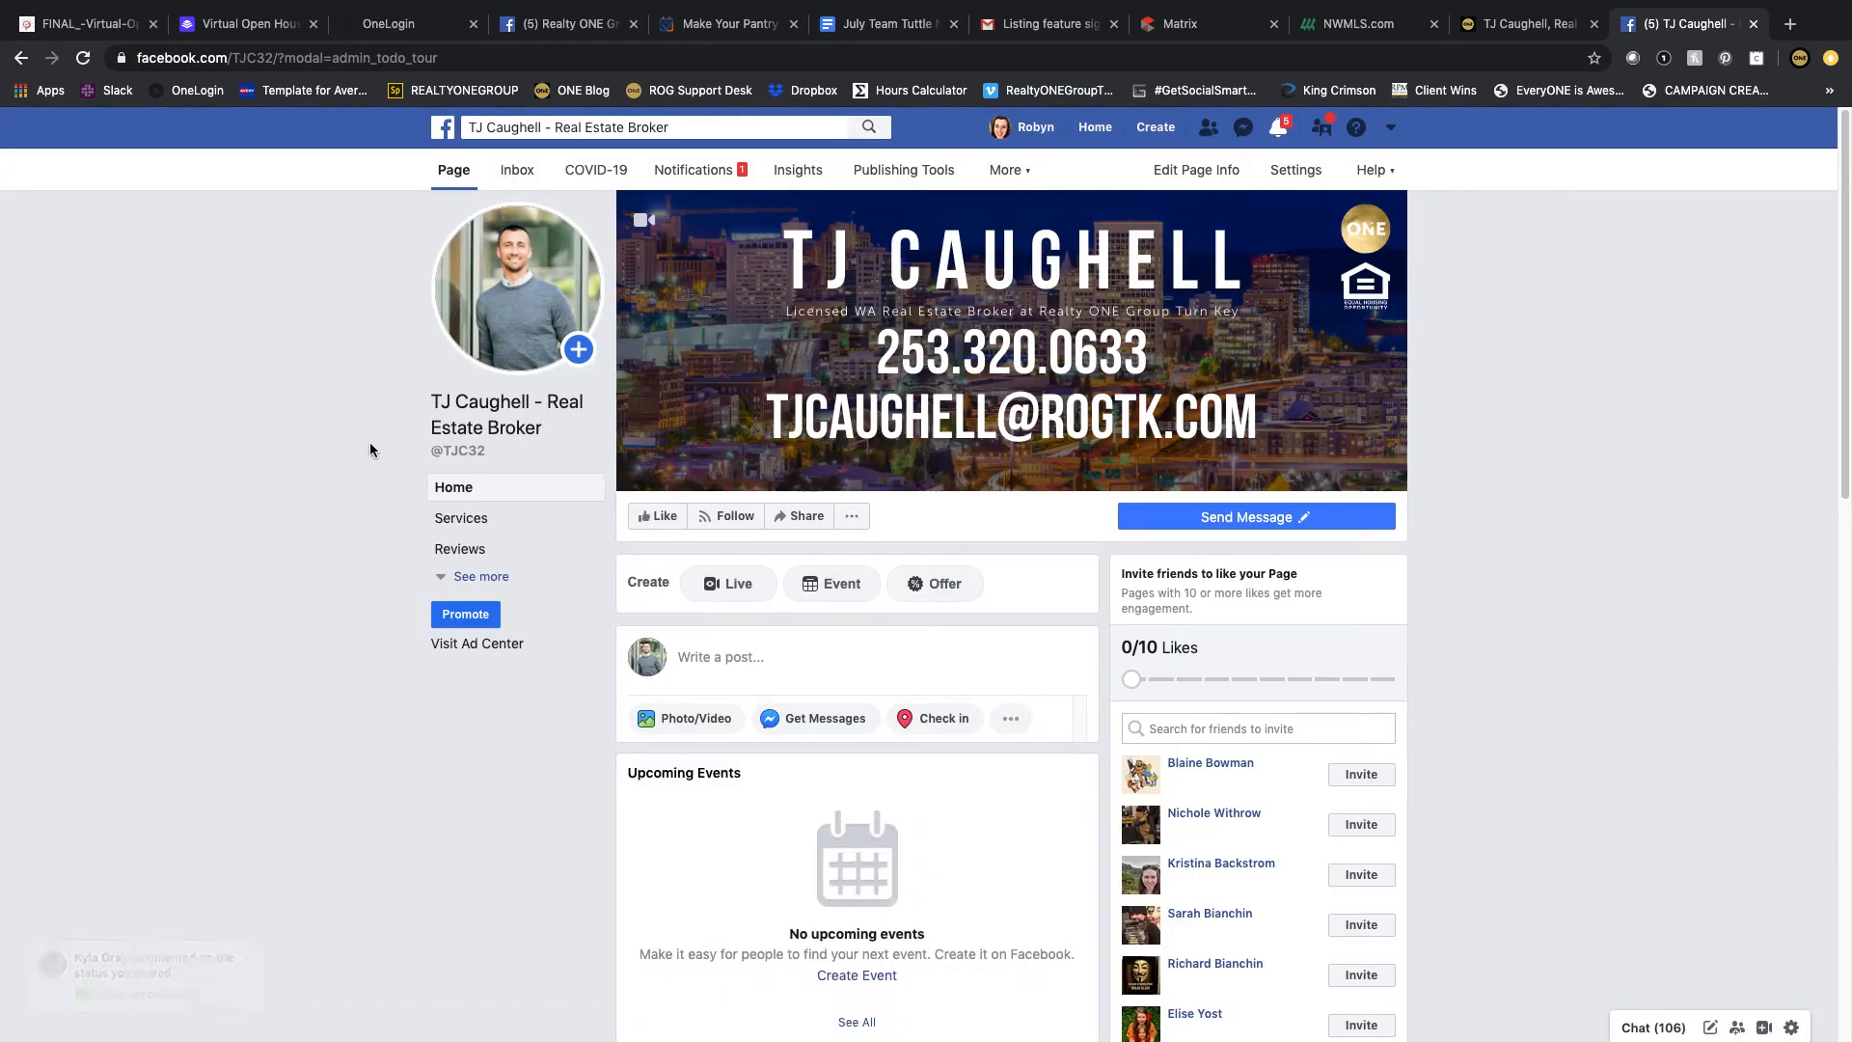
# Step: Delete the automatic post about the updated website address from the Page
pyautogui.scroll(-9, 369, 432)
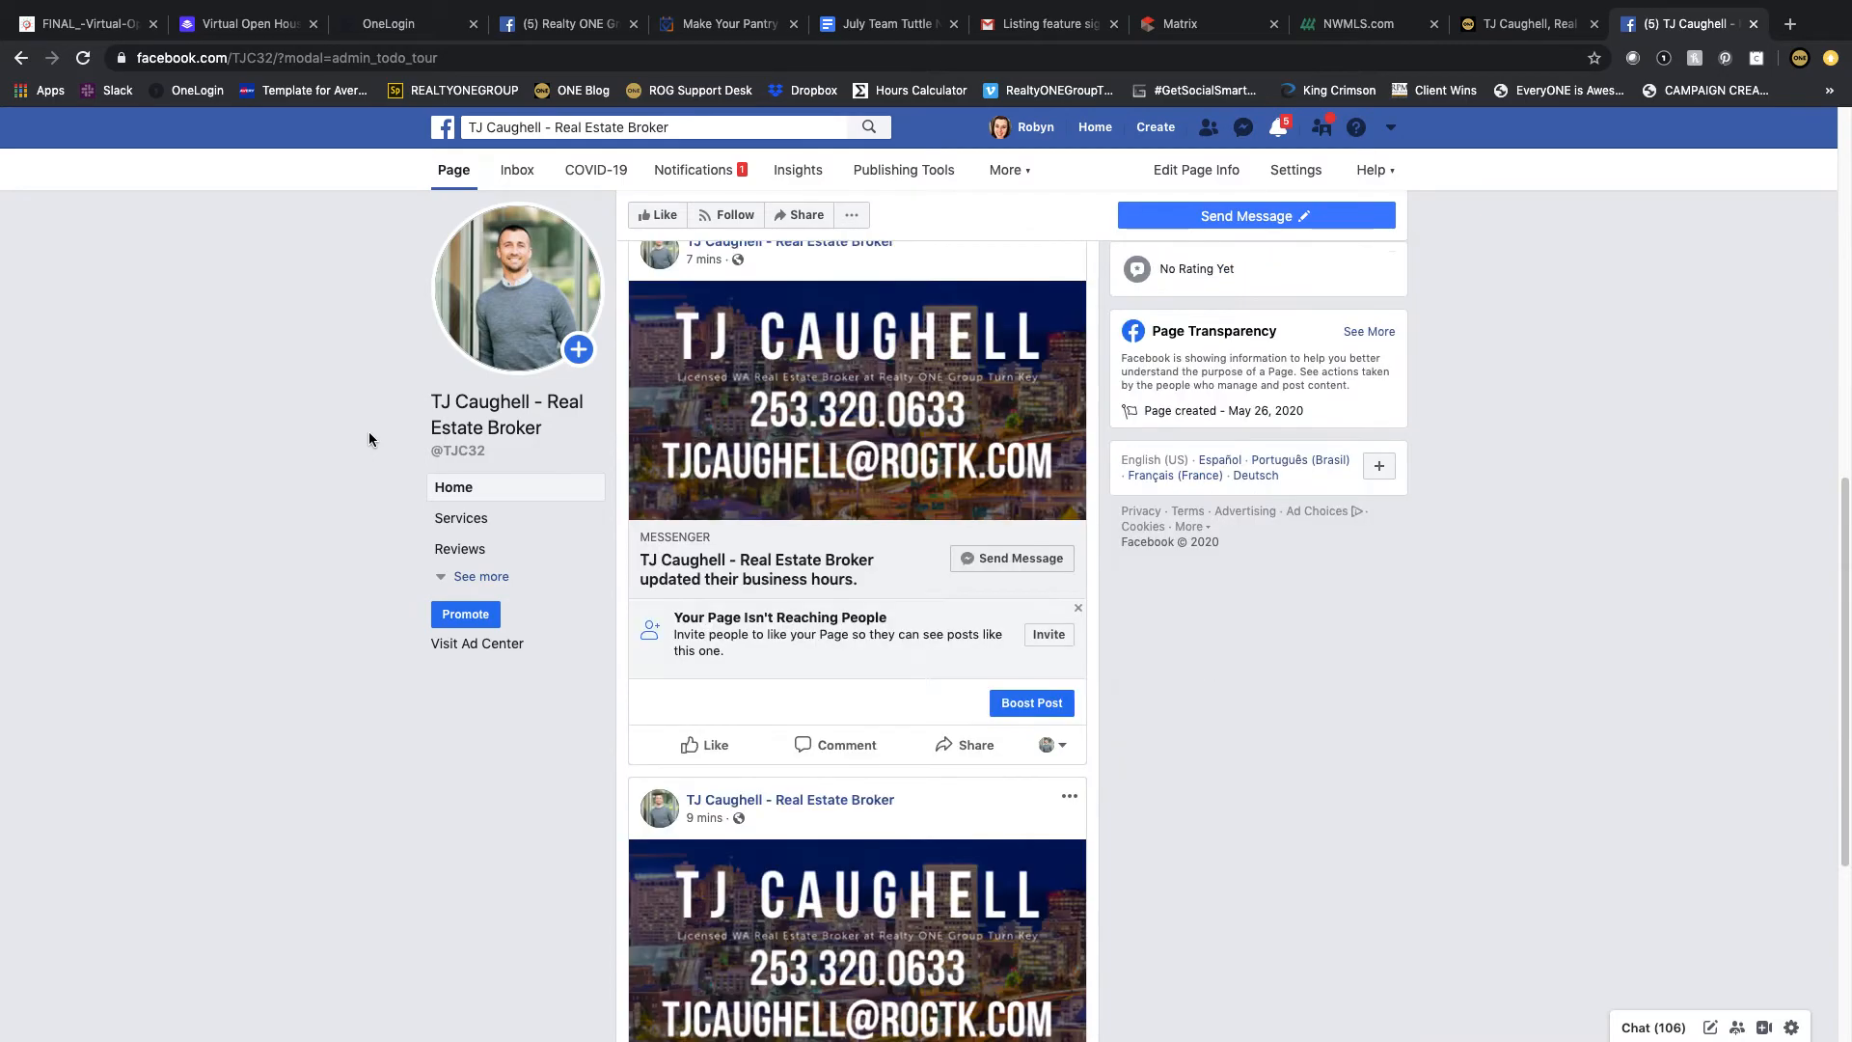
pyautogui.scroll(-4, 369, 431)
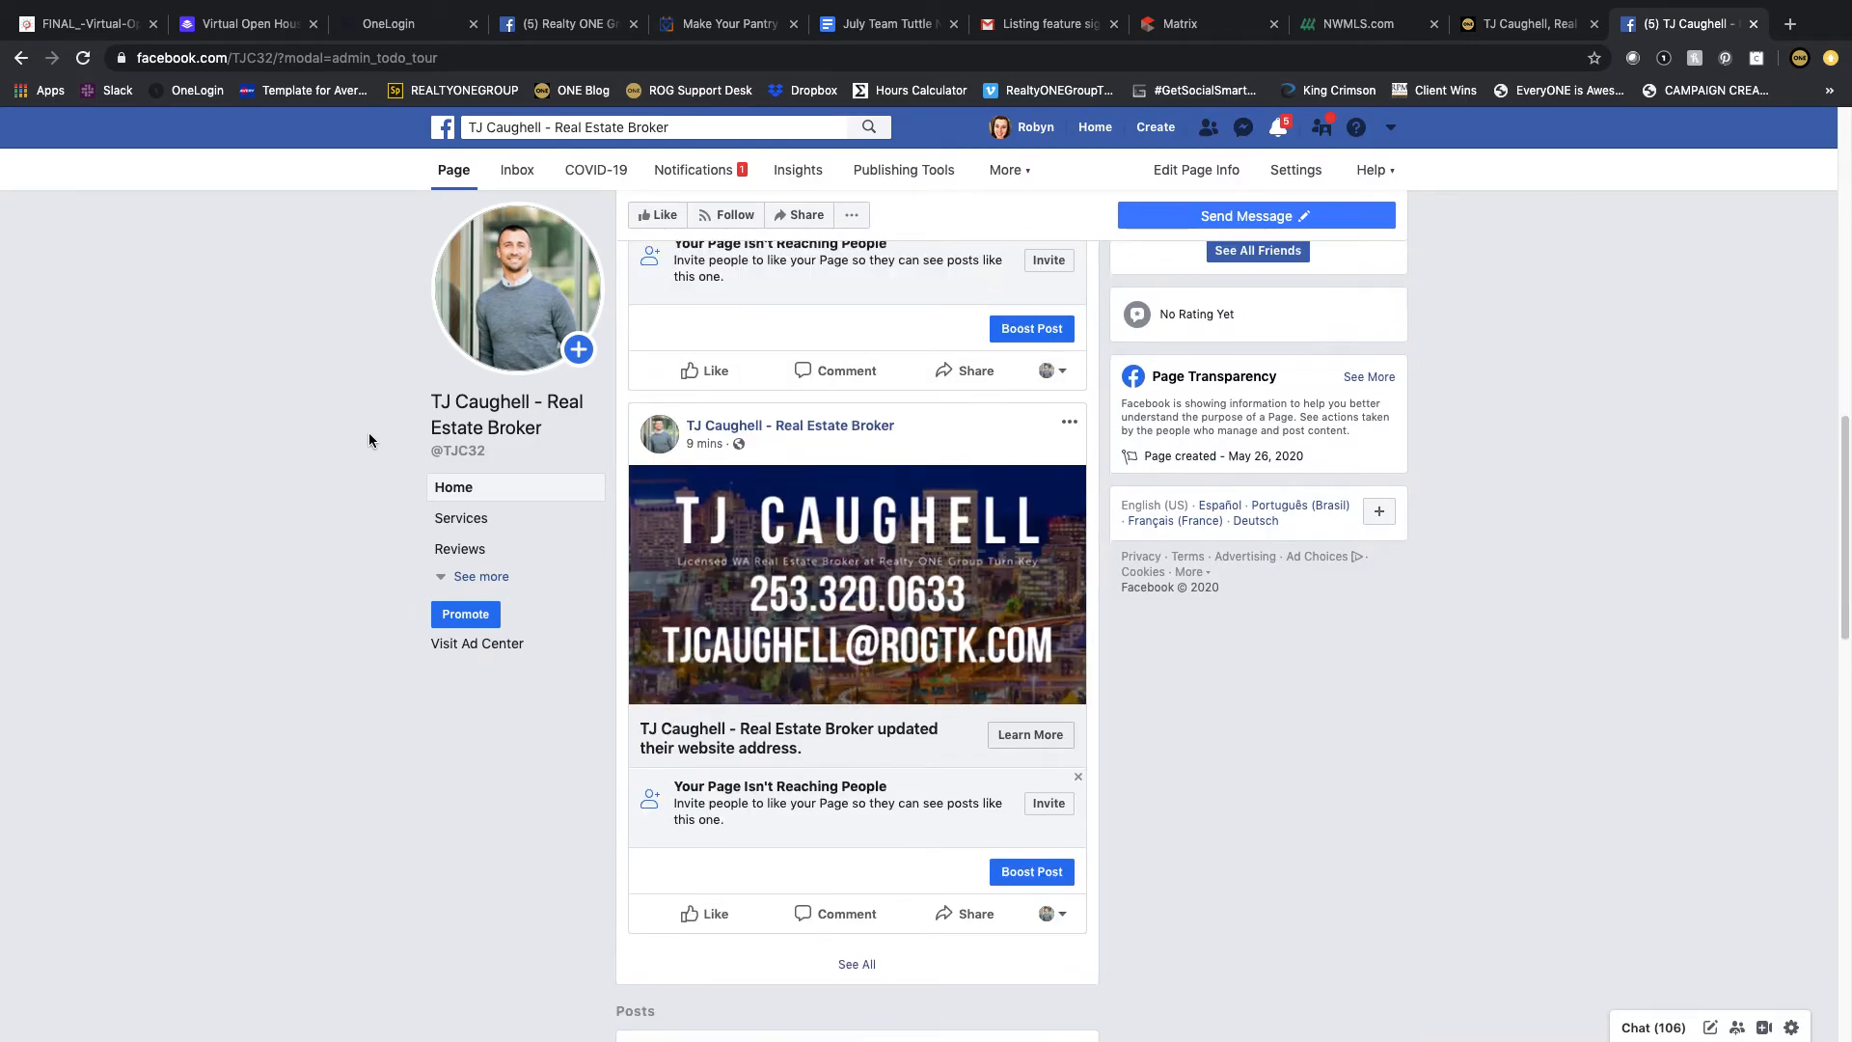
pyautogui.click(1069, 425)
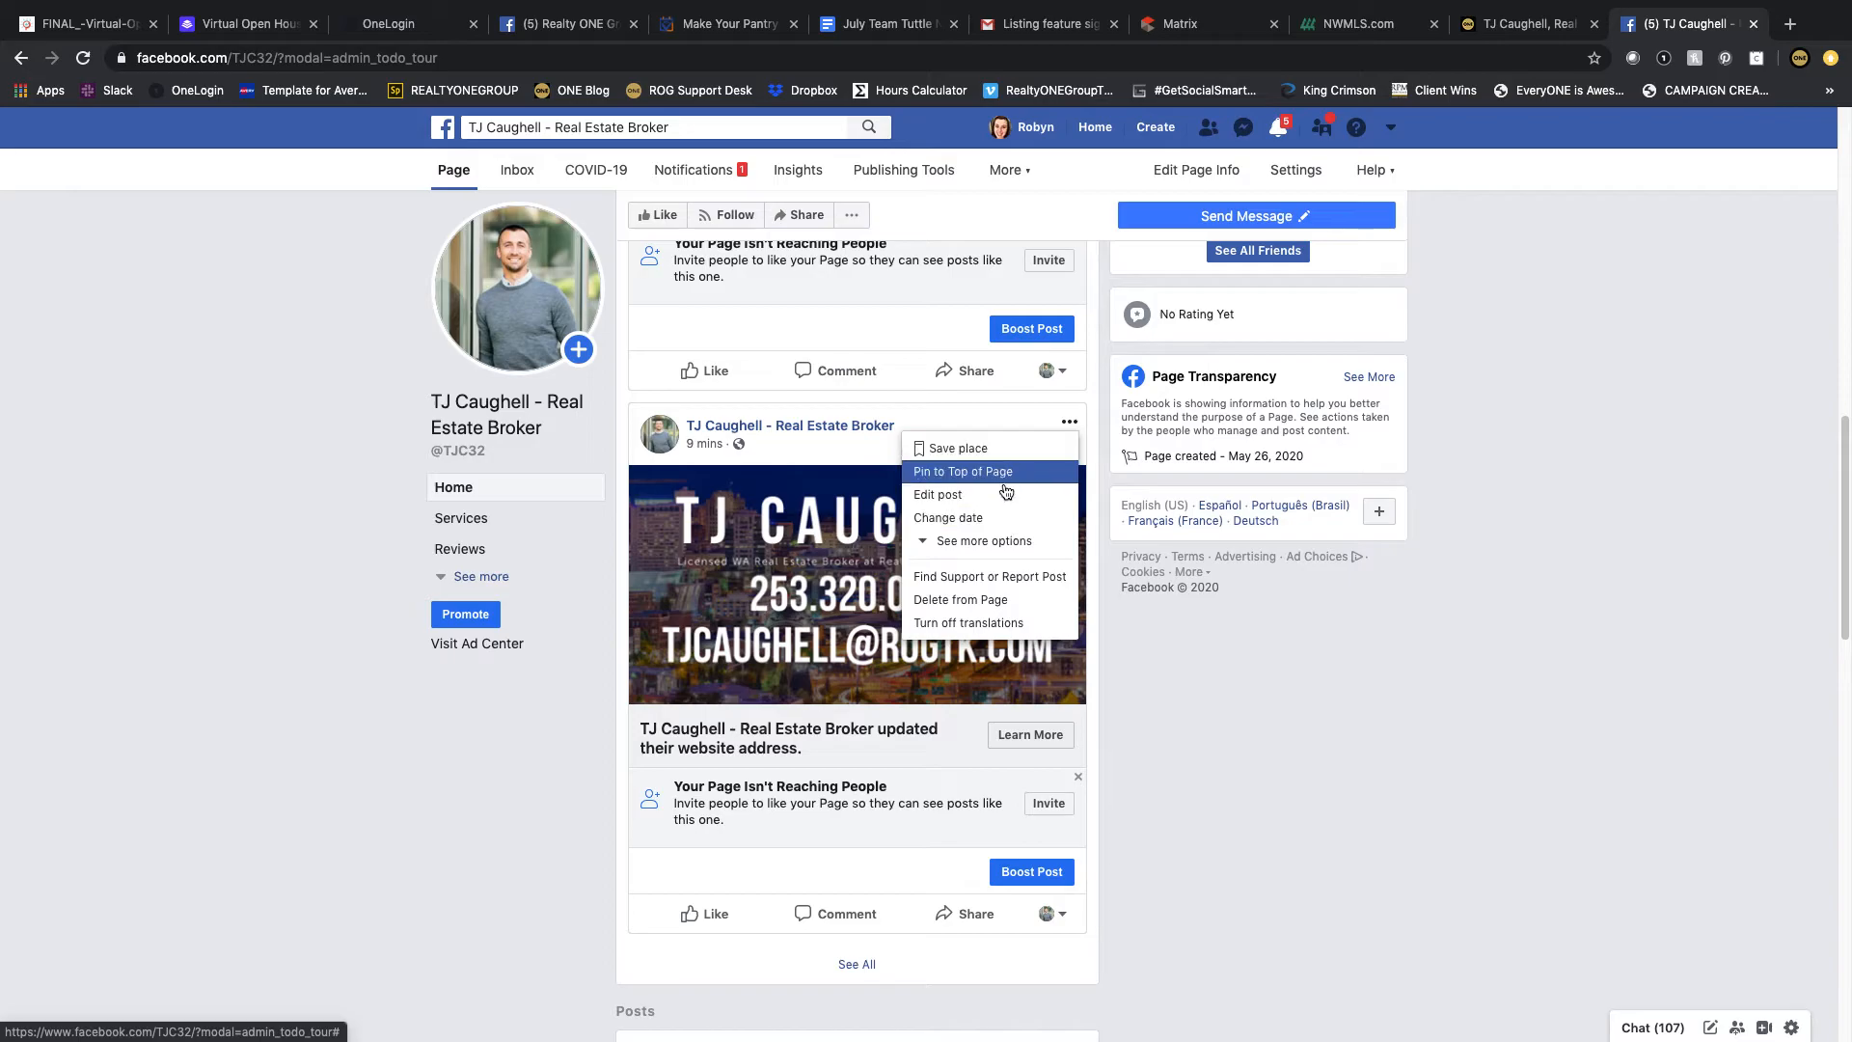
pyautogui.click(1006, 600)
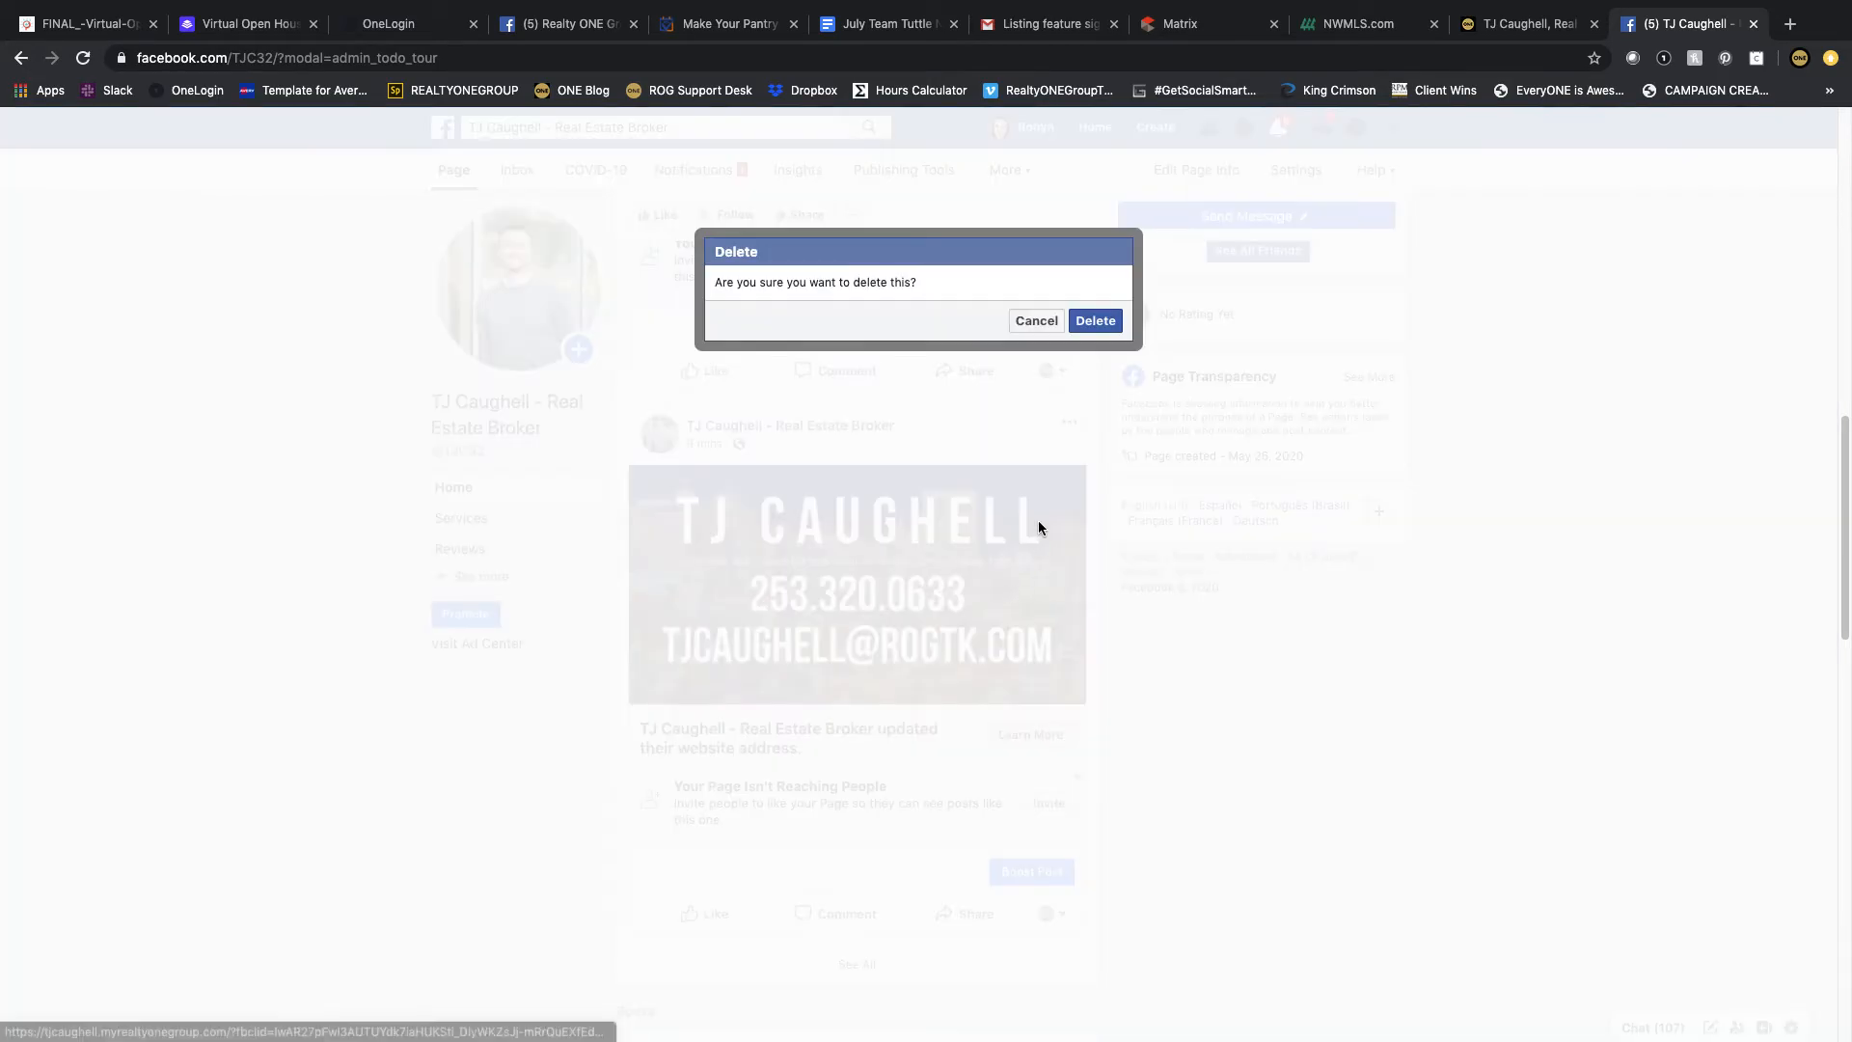
pyautogui.click(1088, 321)
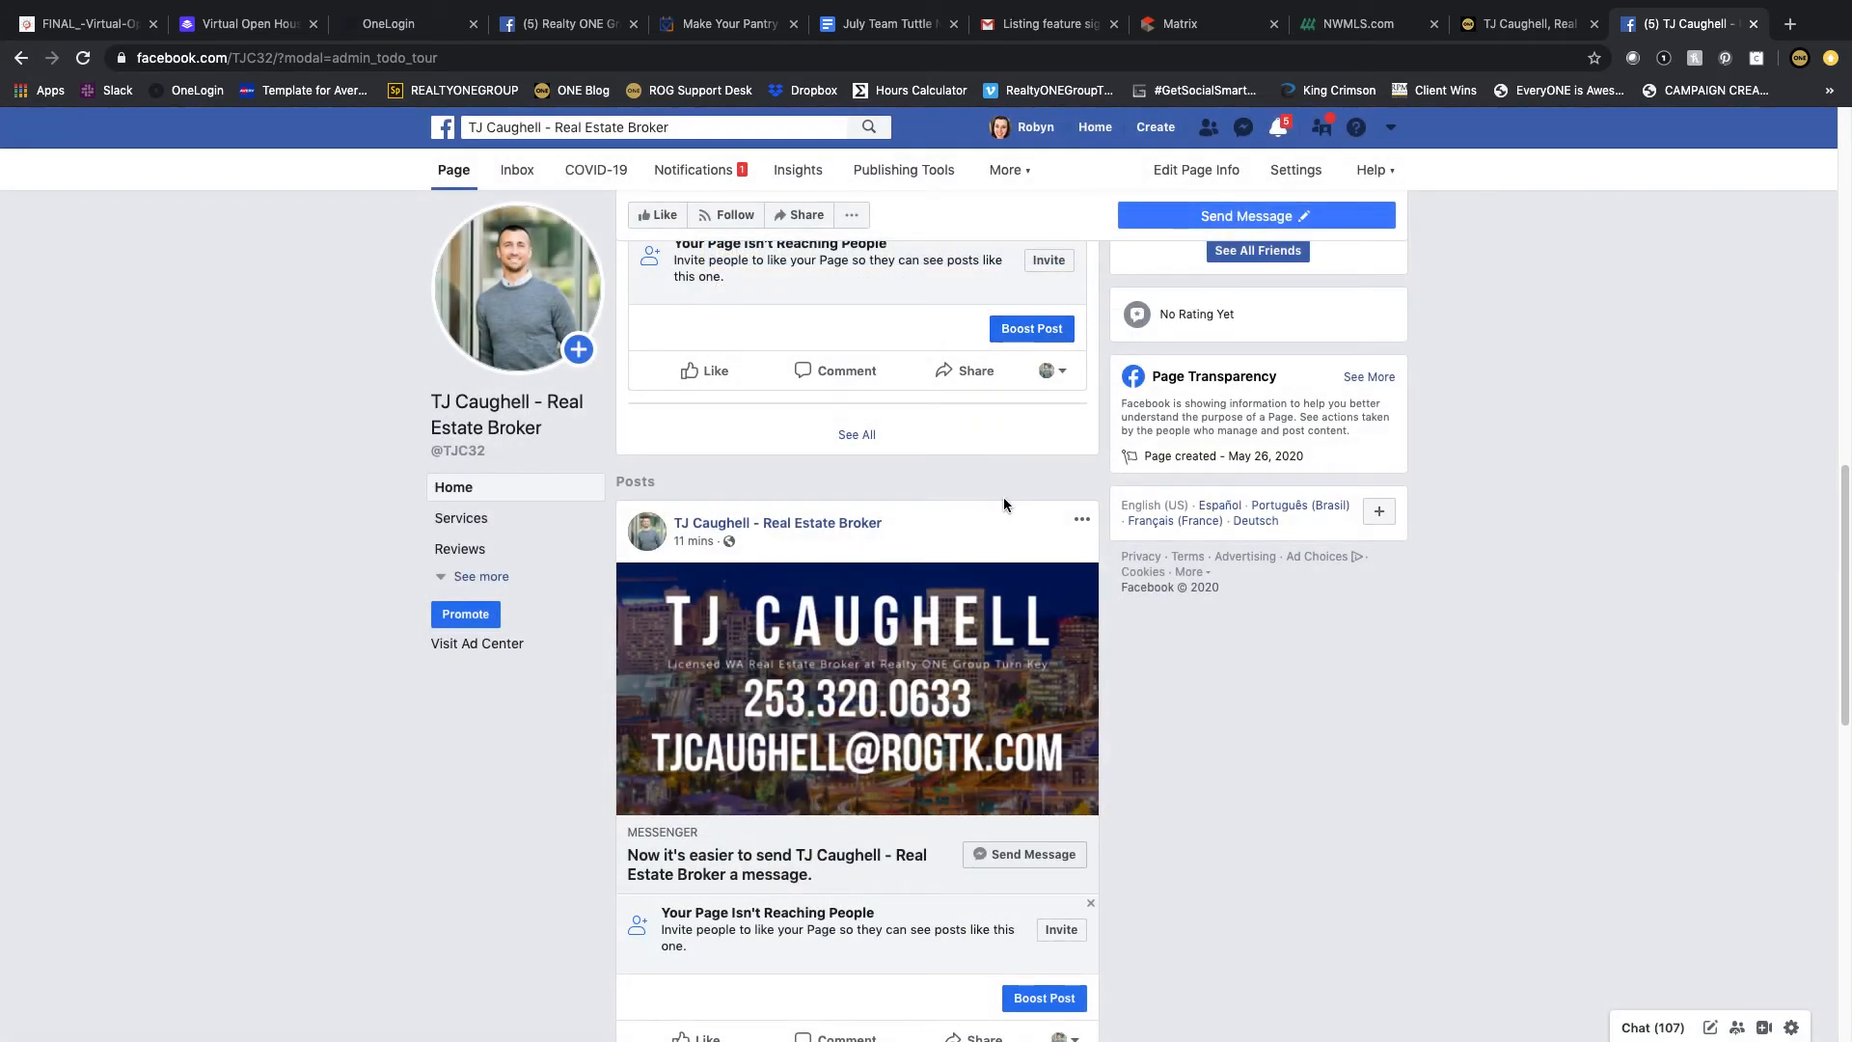
# Step: Delete the automatic post saying it is now easier to send the Page a message
pyautogui.click(1082, 520)
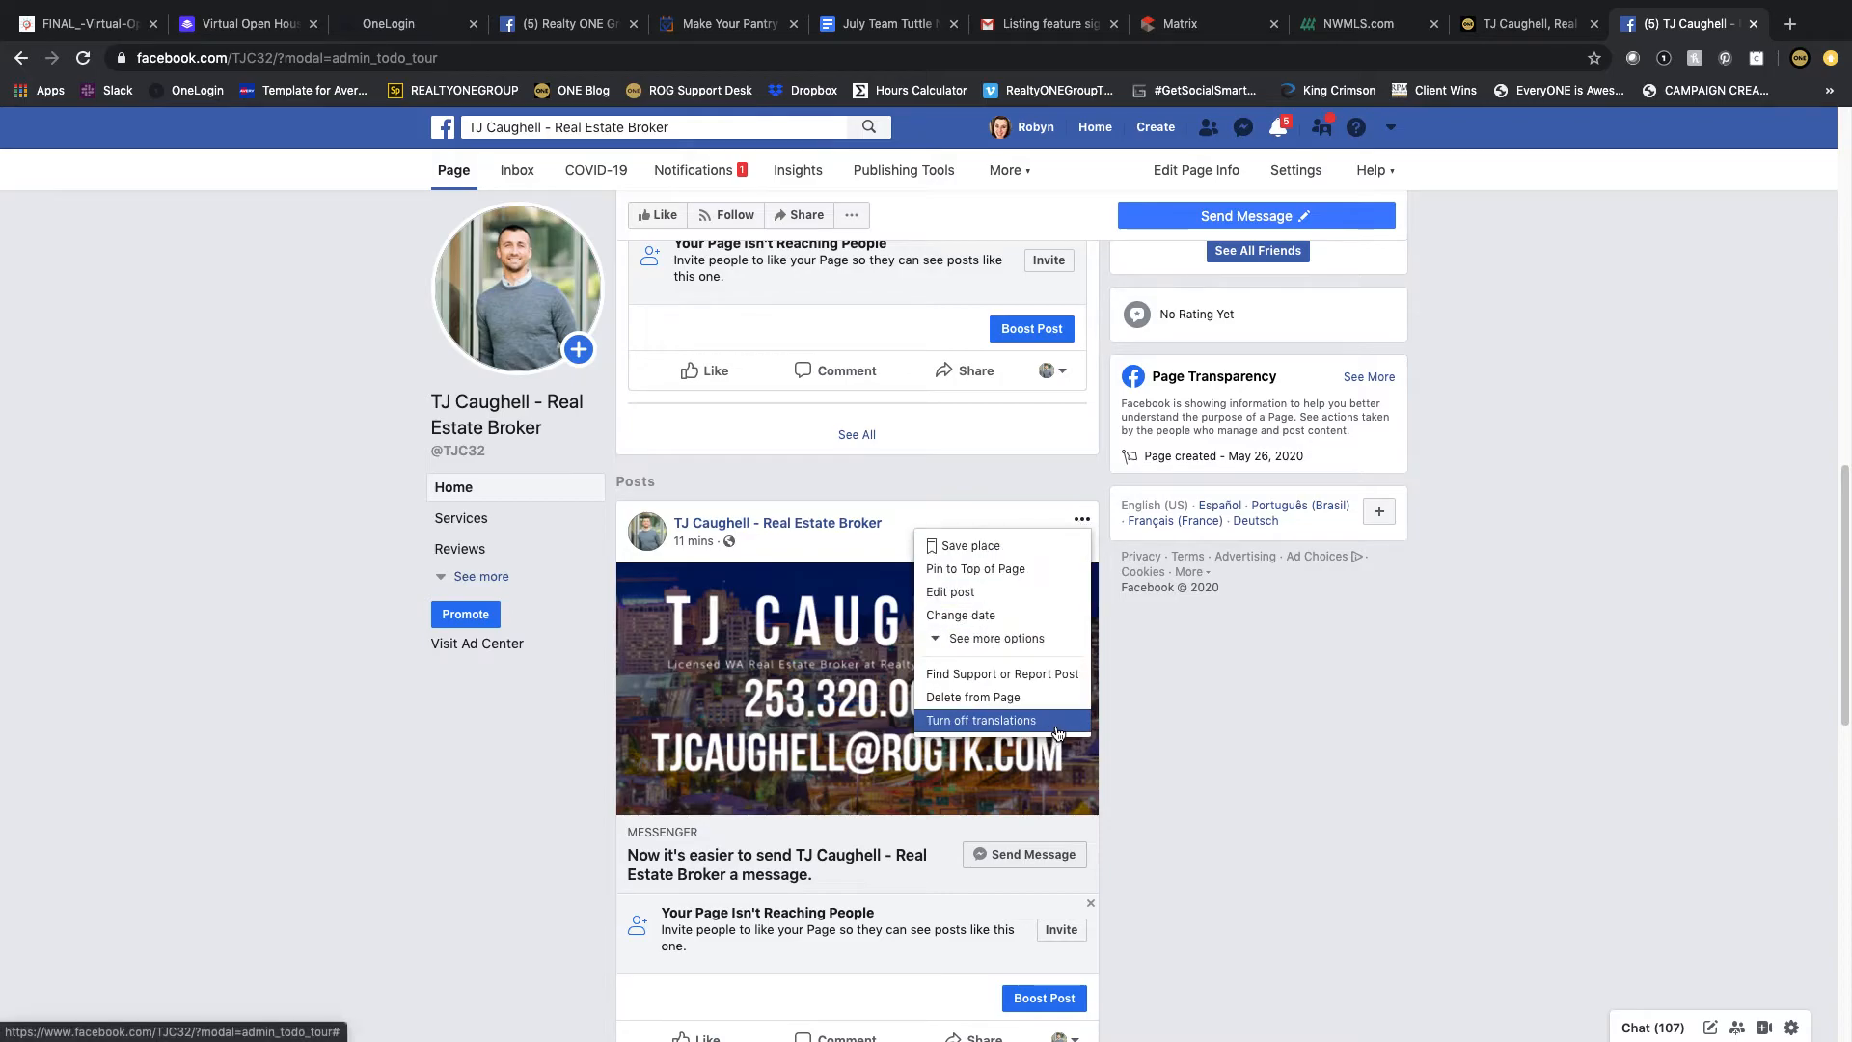
pyautogui.click(1030, 700)
pyautogui.click(1088, 321)
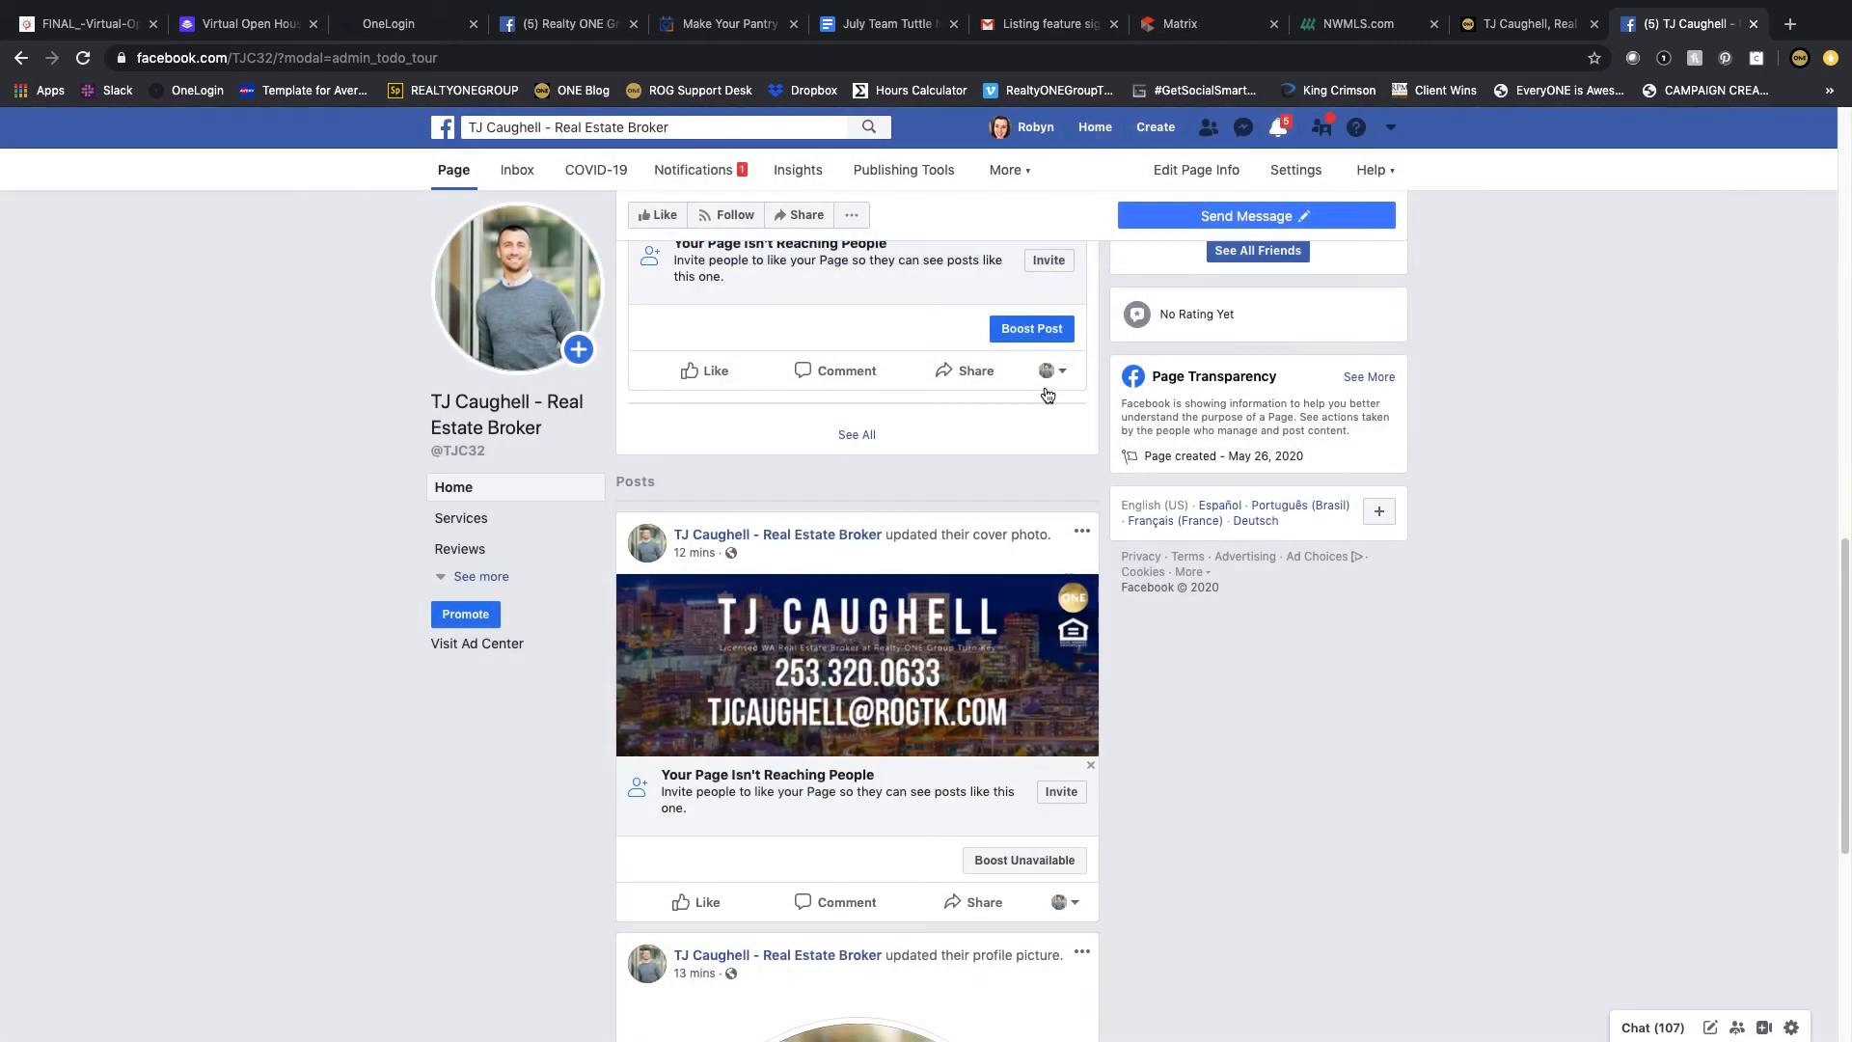
# Step: Scroll through the Page's remaining posts to review them
pyautogui.scroll(-5, 1079, 564)
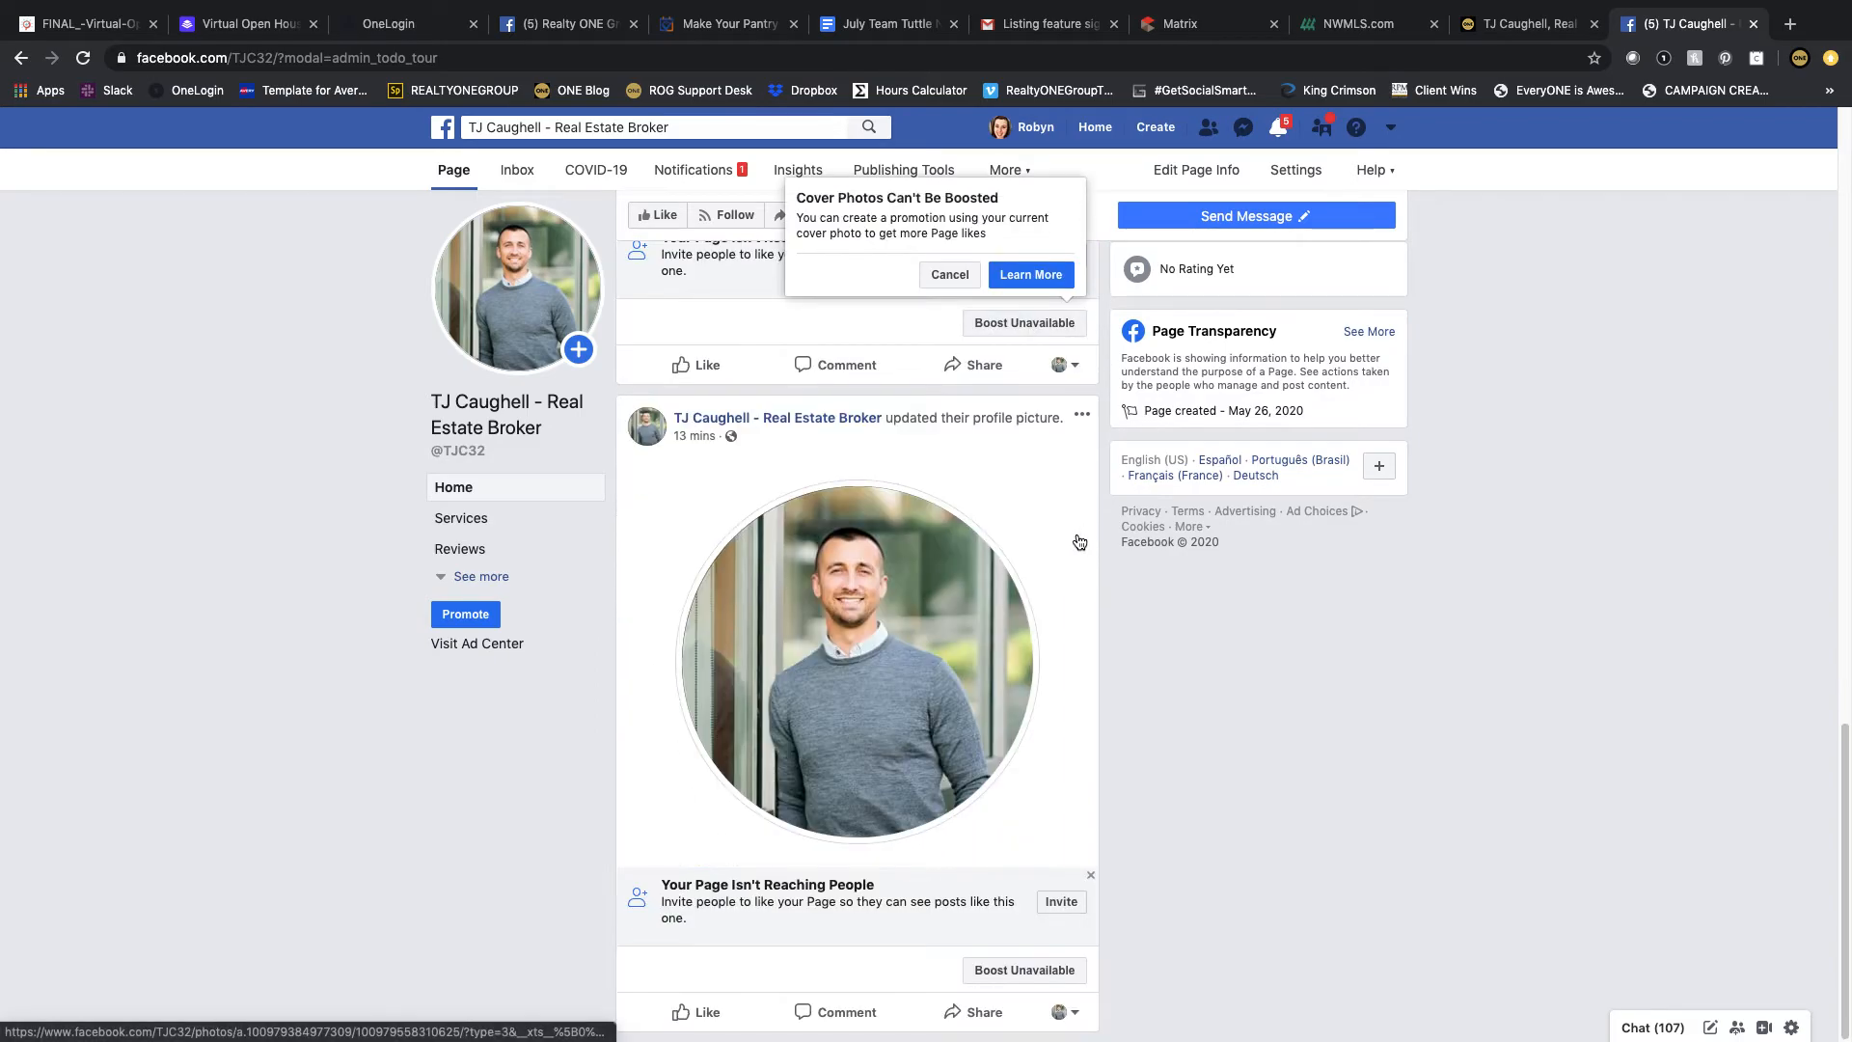
pyautogui.scroll(7, 1078, 542)
pyautogui.scroll(-7, 986, 498)
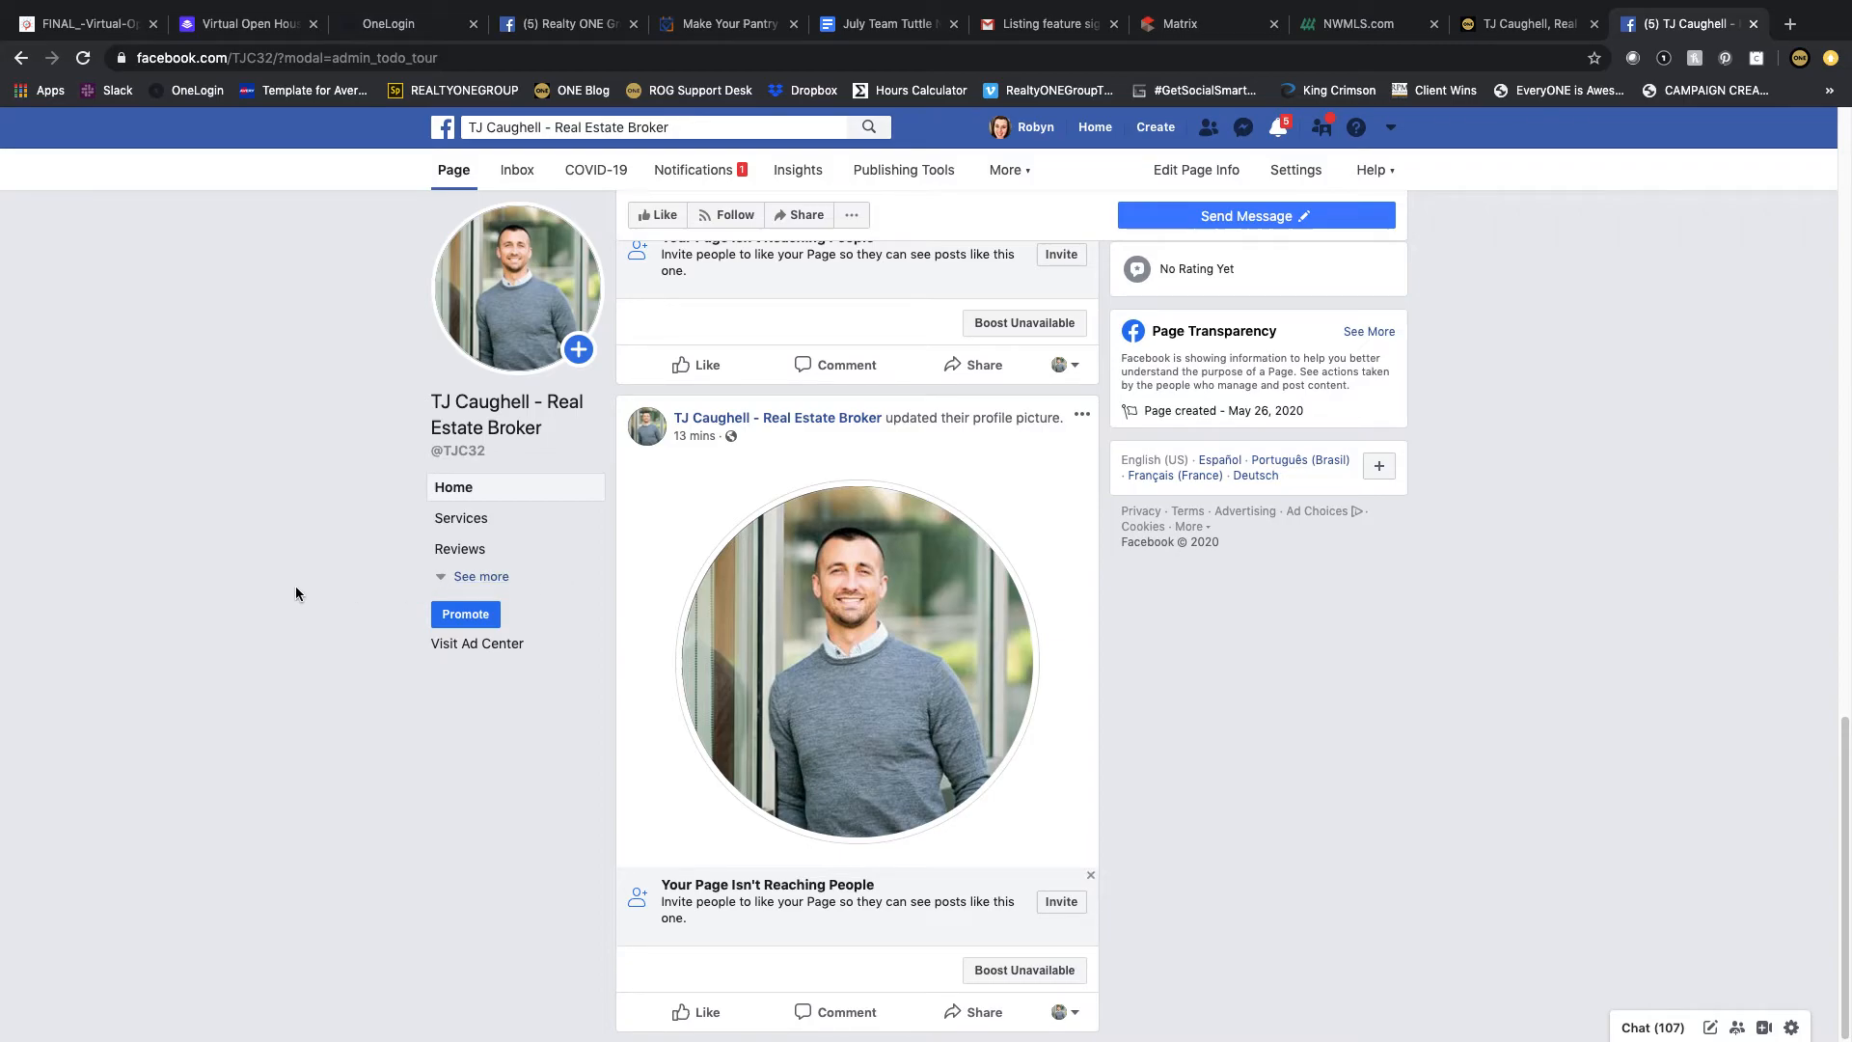
pyautogui.scroll(1, 295, 592)
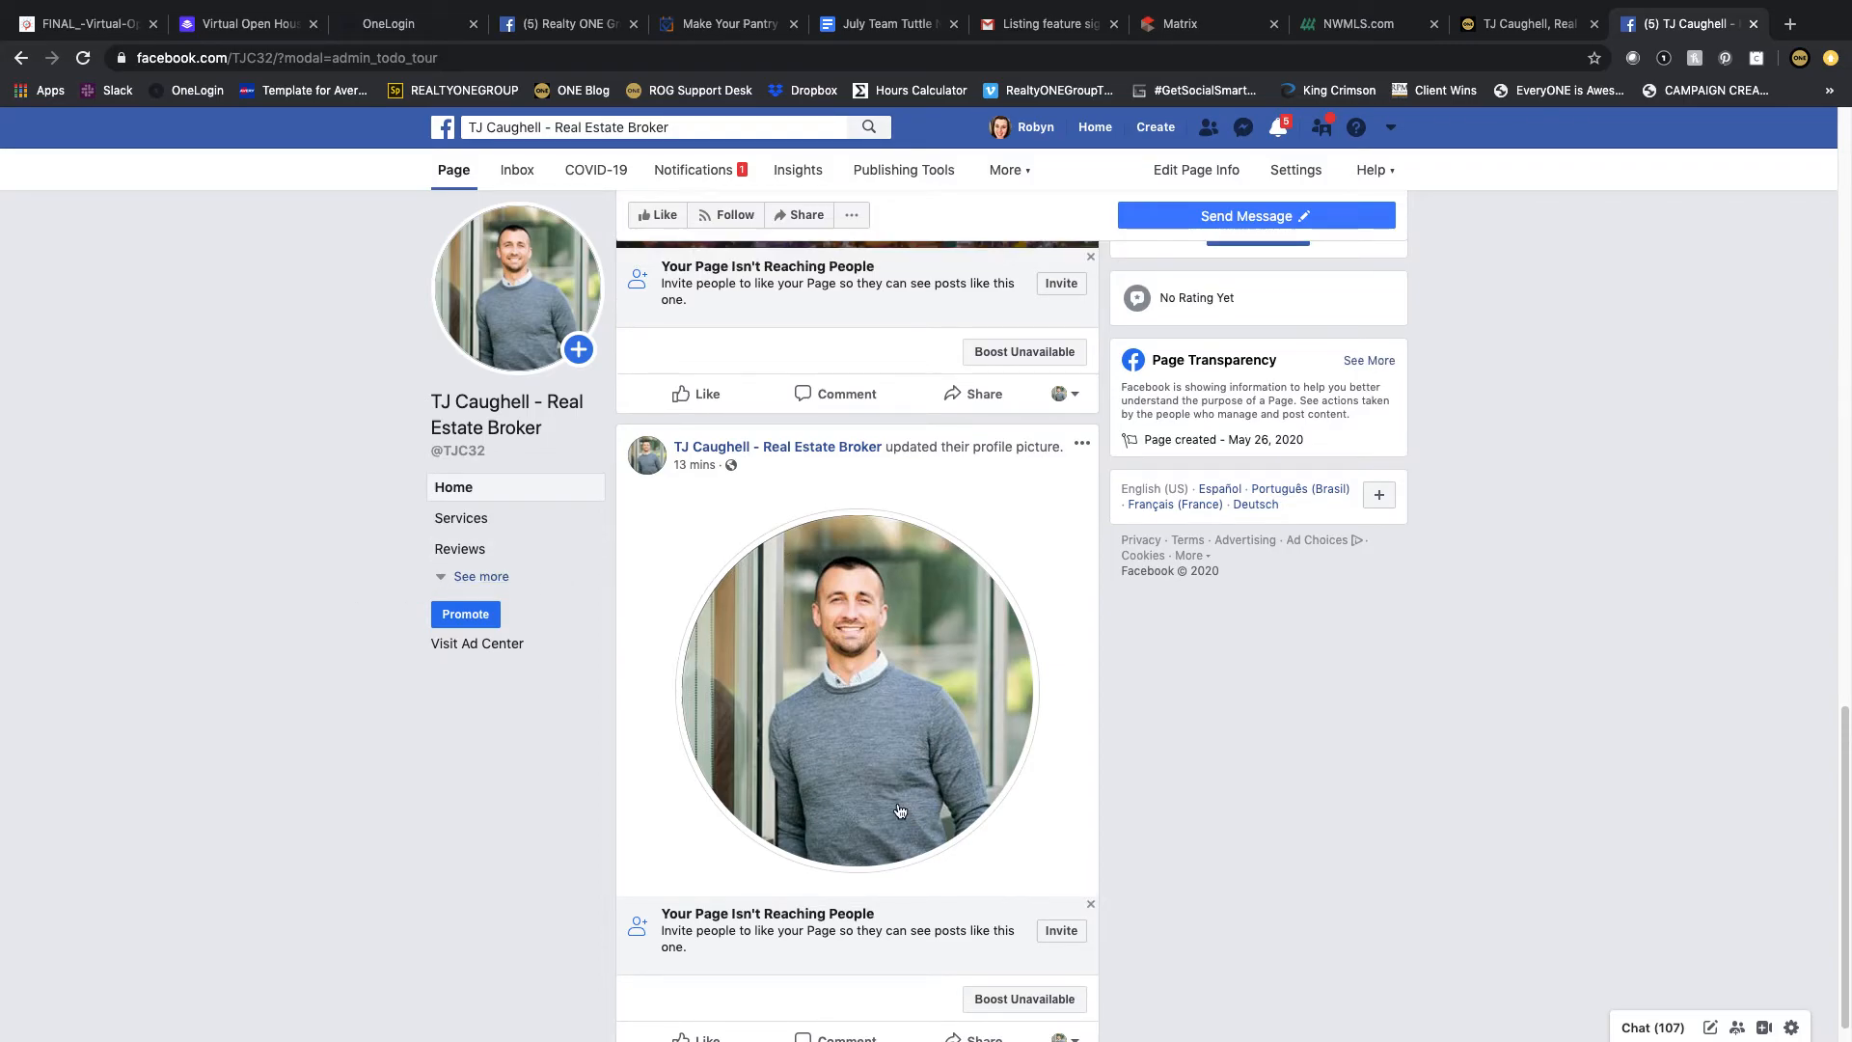
pyautogui.scroll(8, 779, 773)
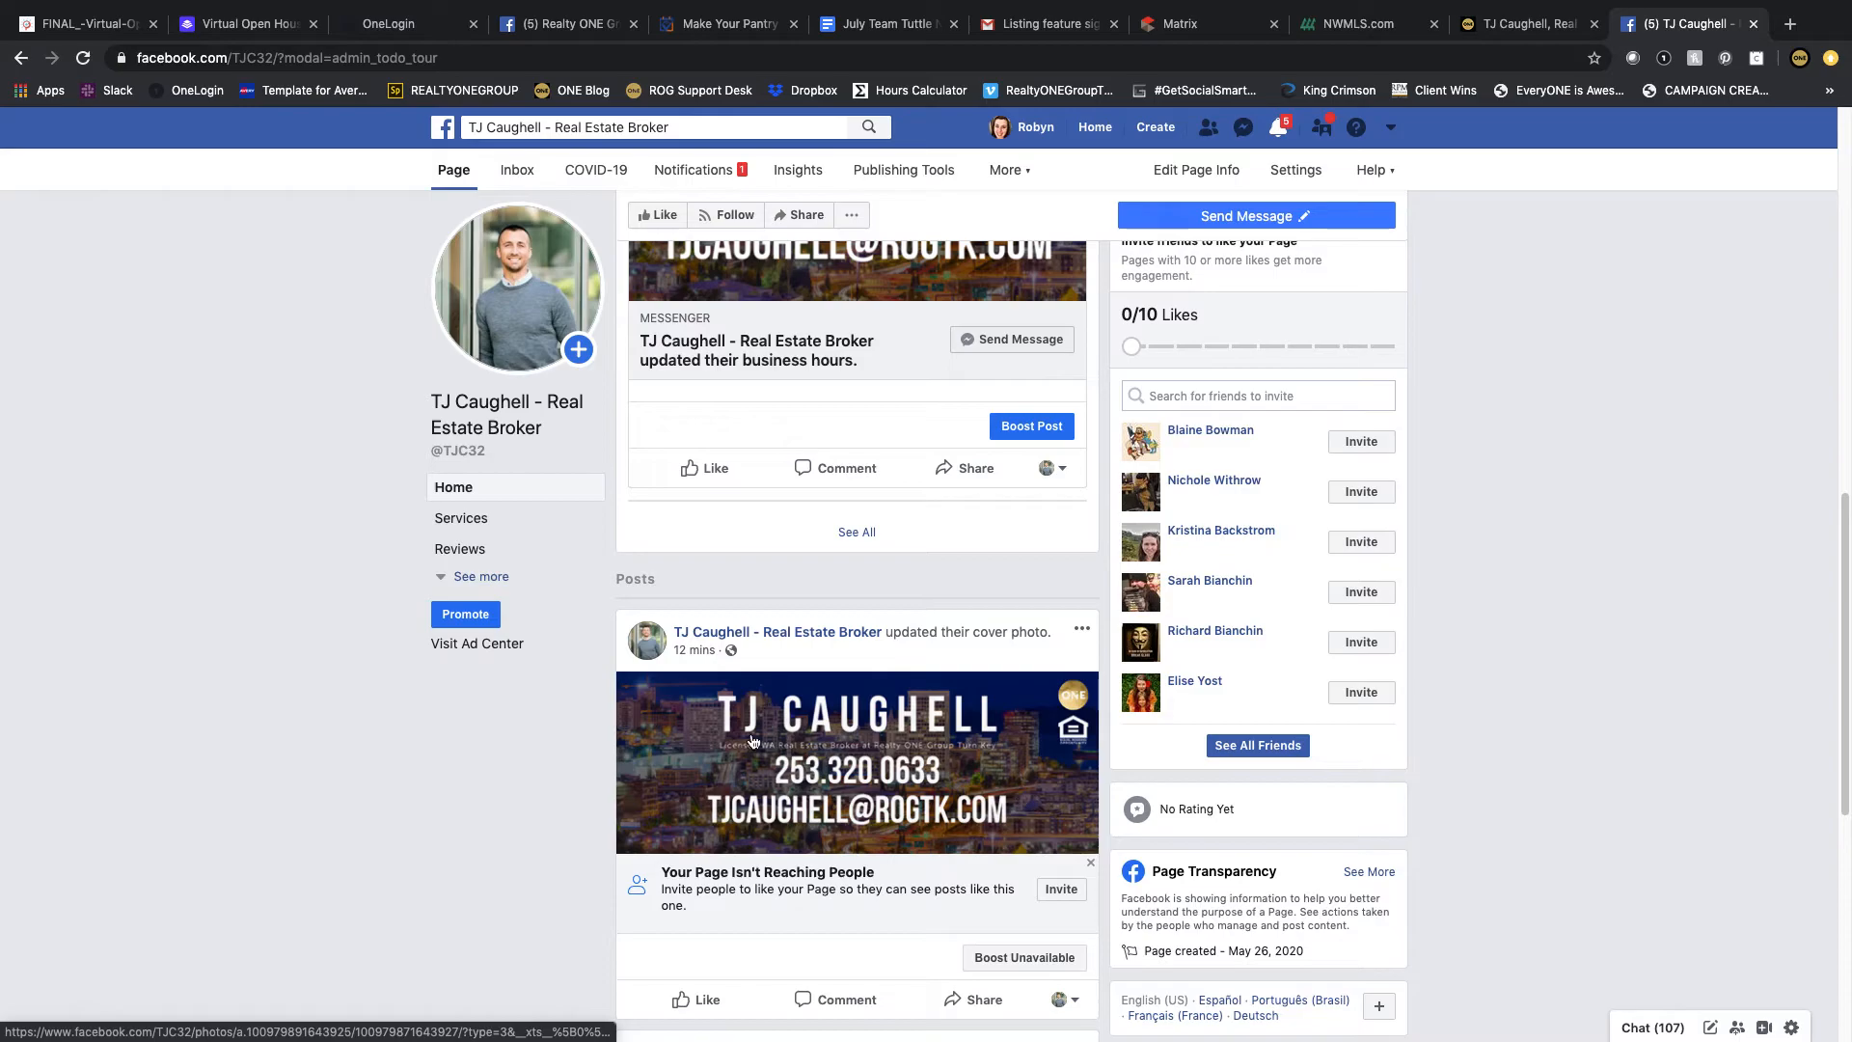
pyautogui.scroll(5, 739, 764)
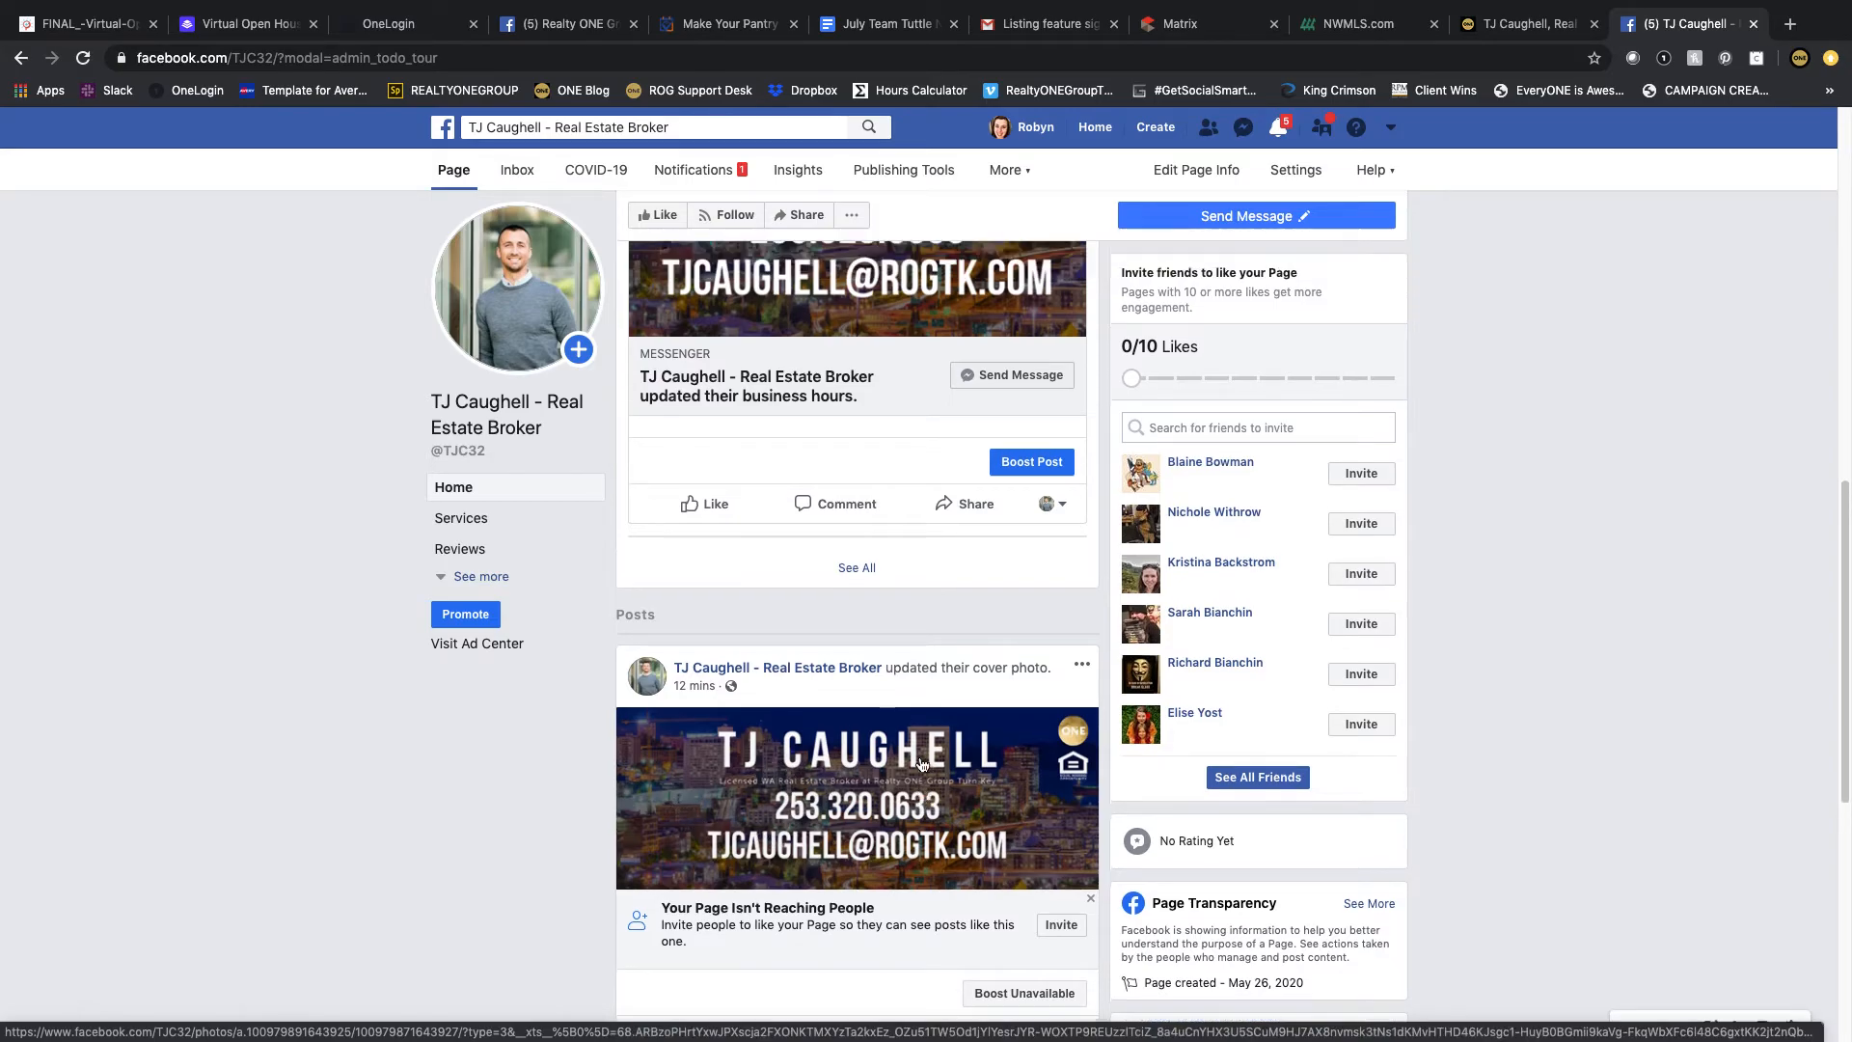
pyautogui.scroll(-1, 861, 757)
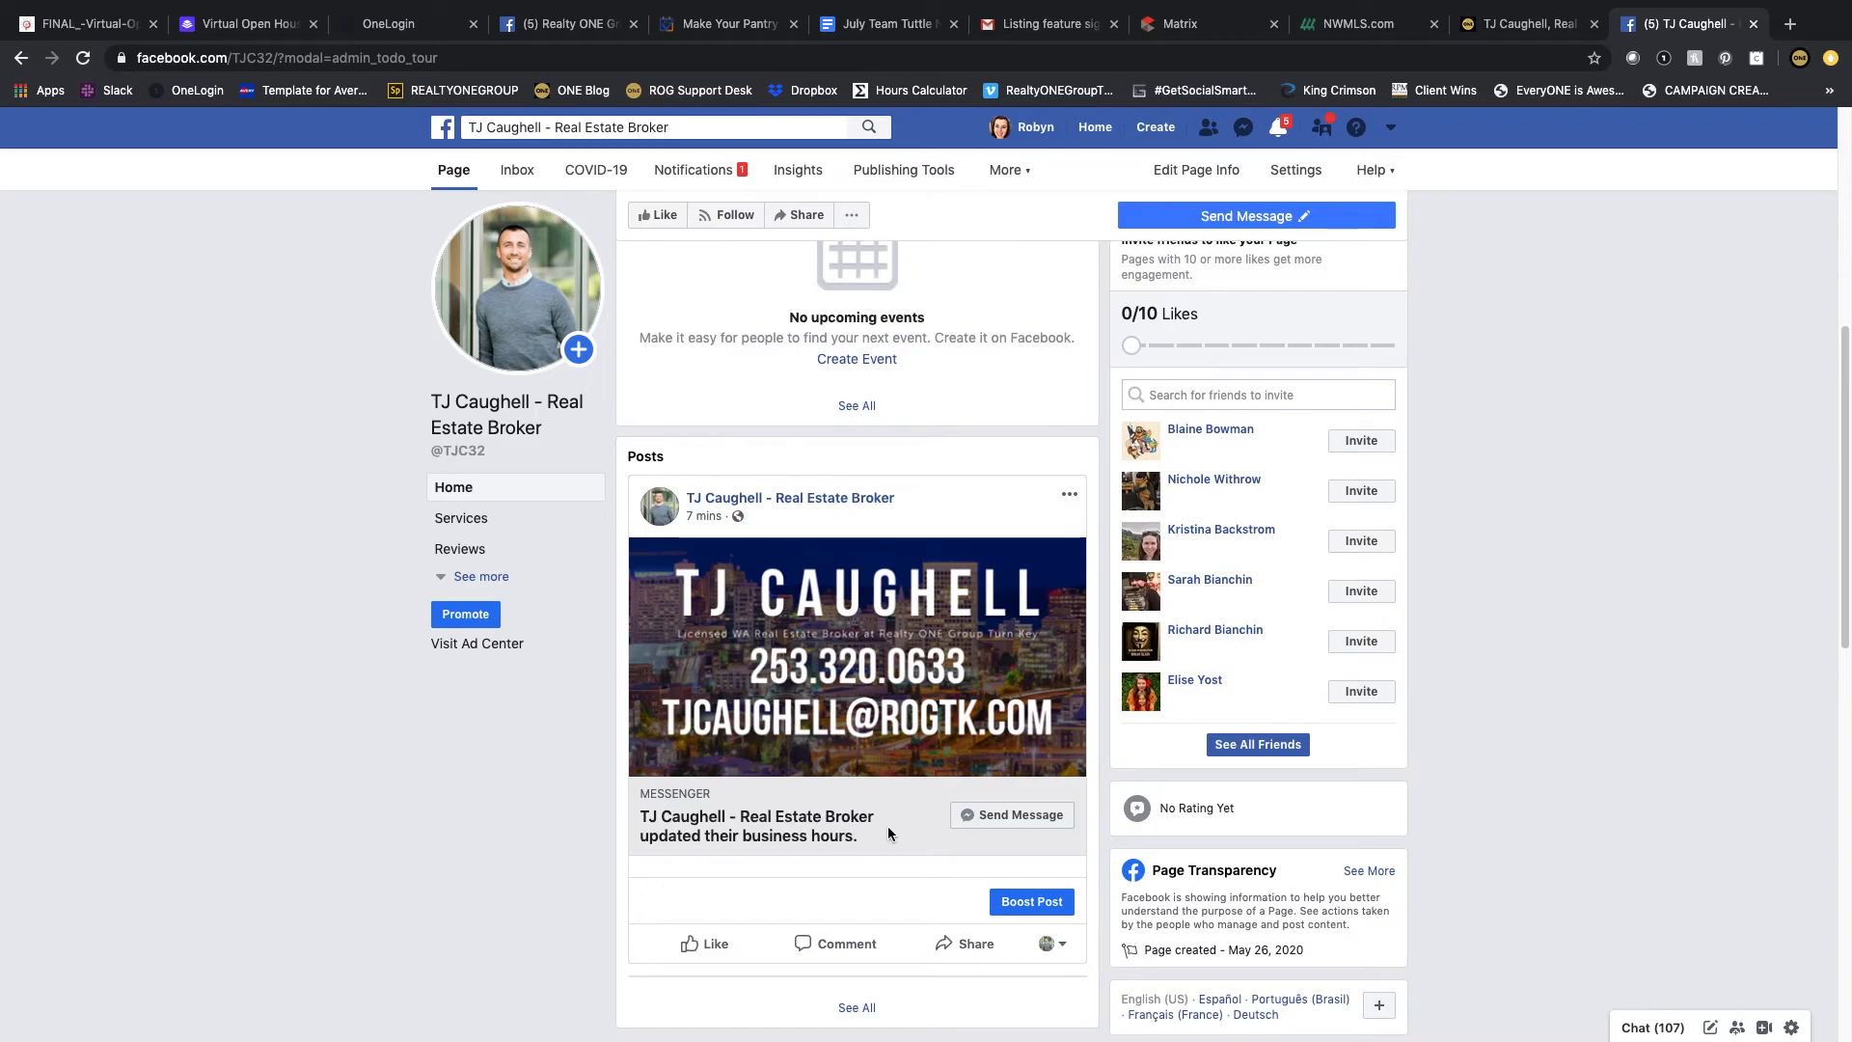
pyautogui.scroll(-15, 888, 826)
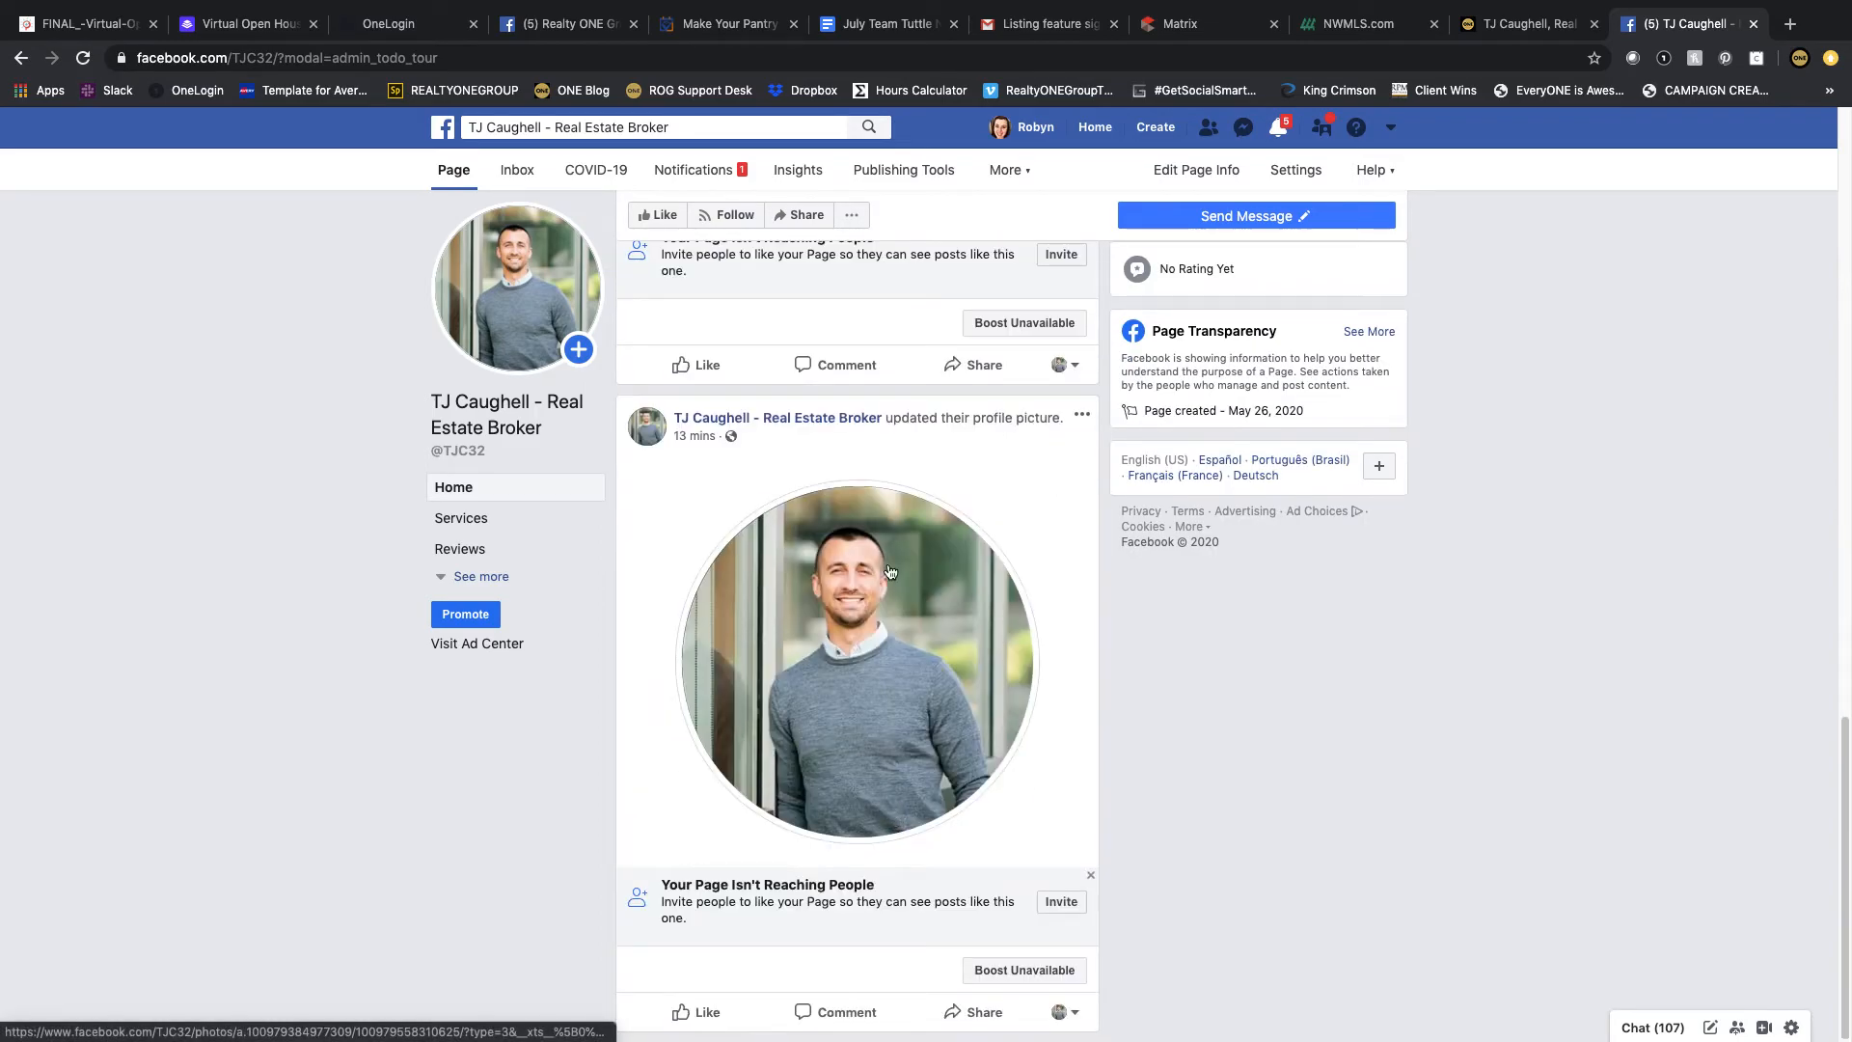
pyautogui.scroll(6, 849, 662)
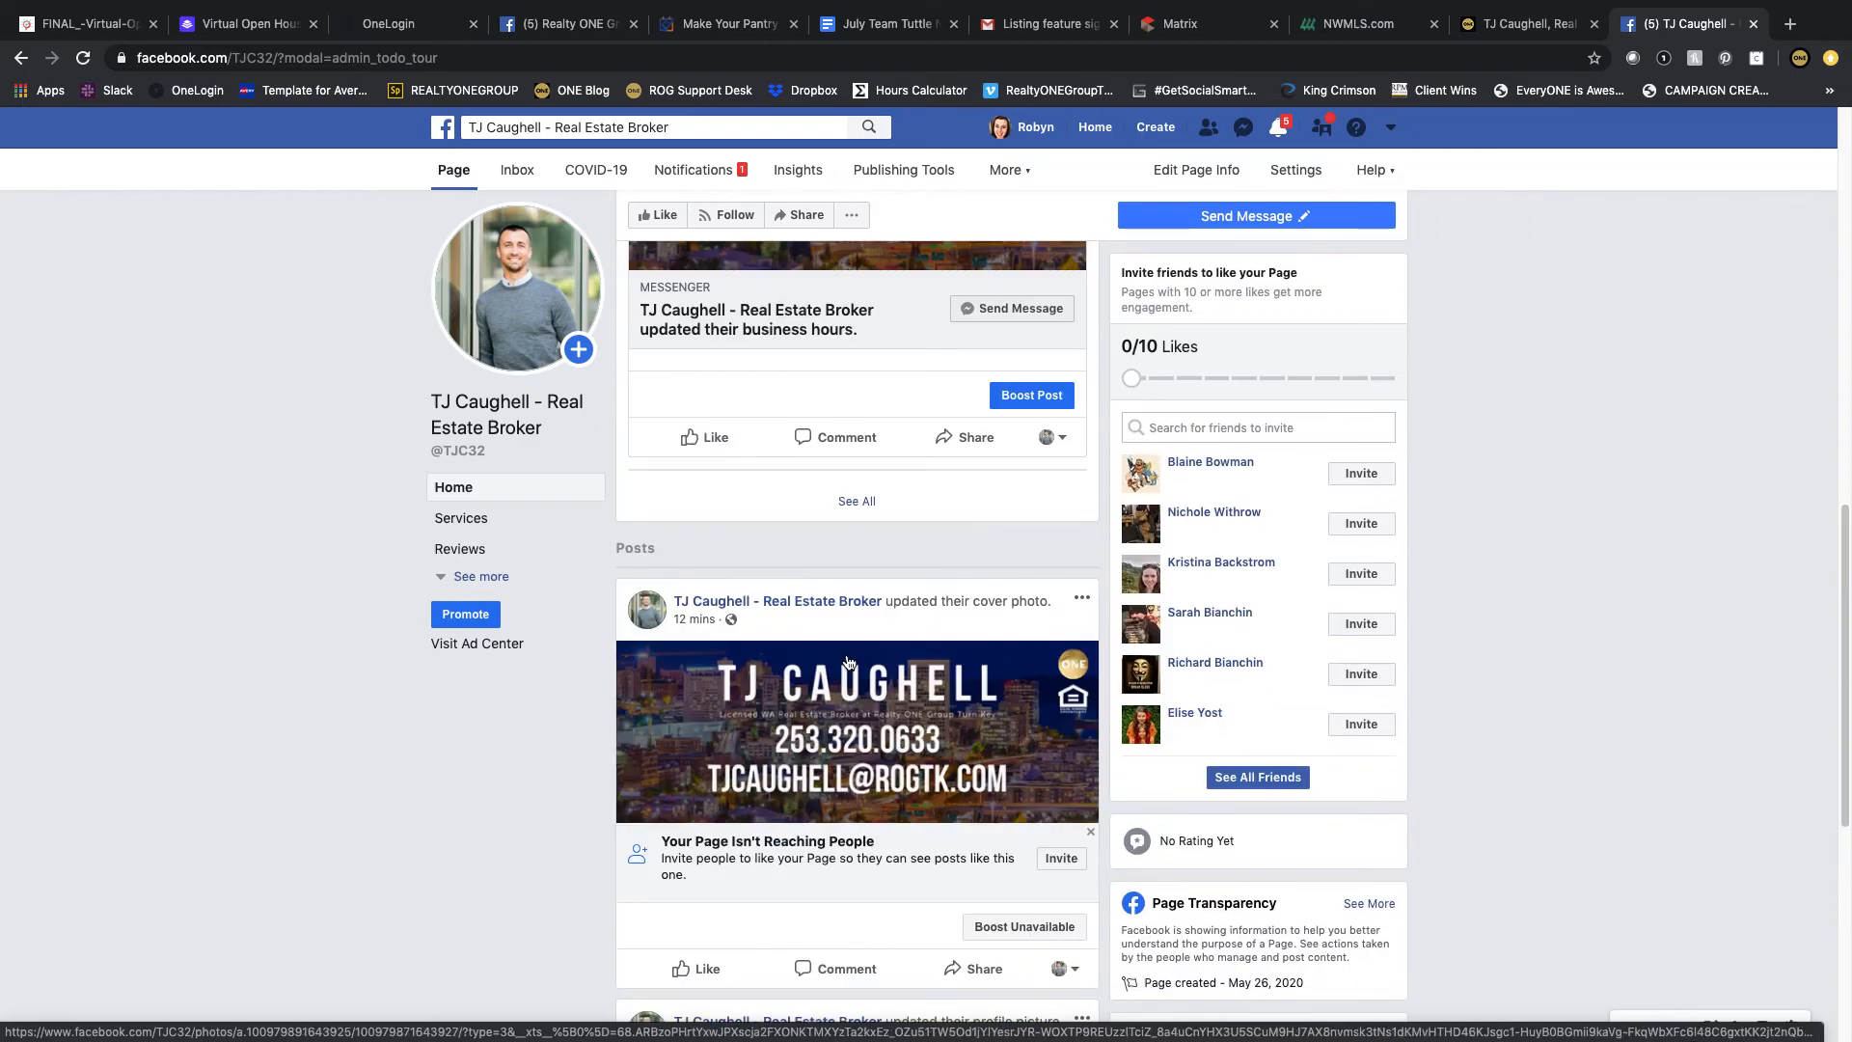
# Step: Delete the automatic post about the updated business hours from the Page
pyautogui.scroll(5, 868, 656)
pyautogui.click(1068, 547)
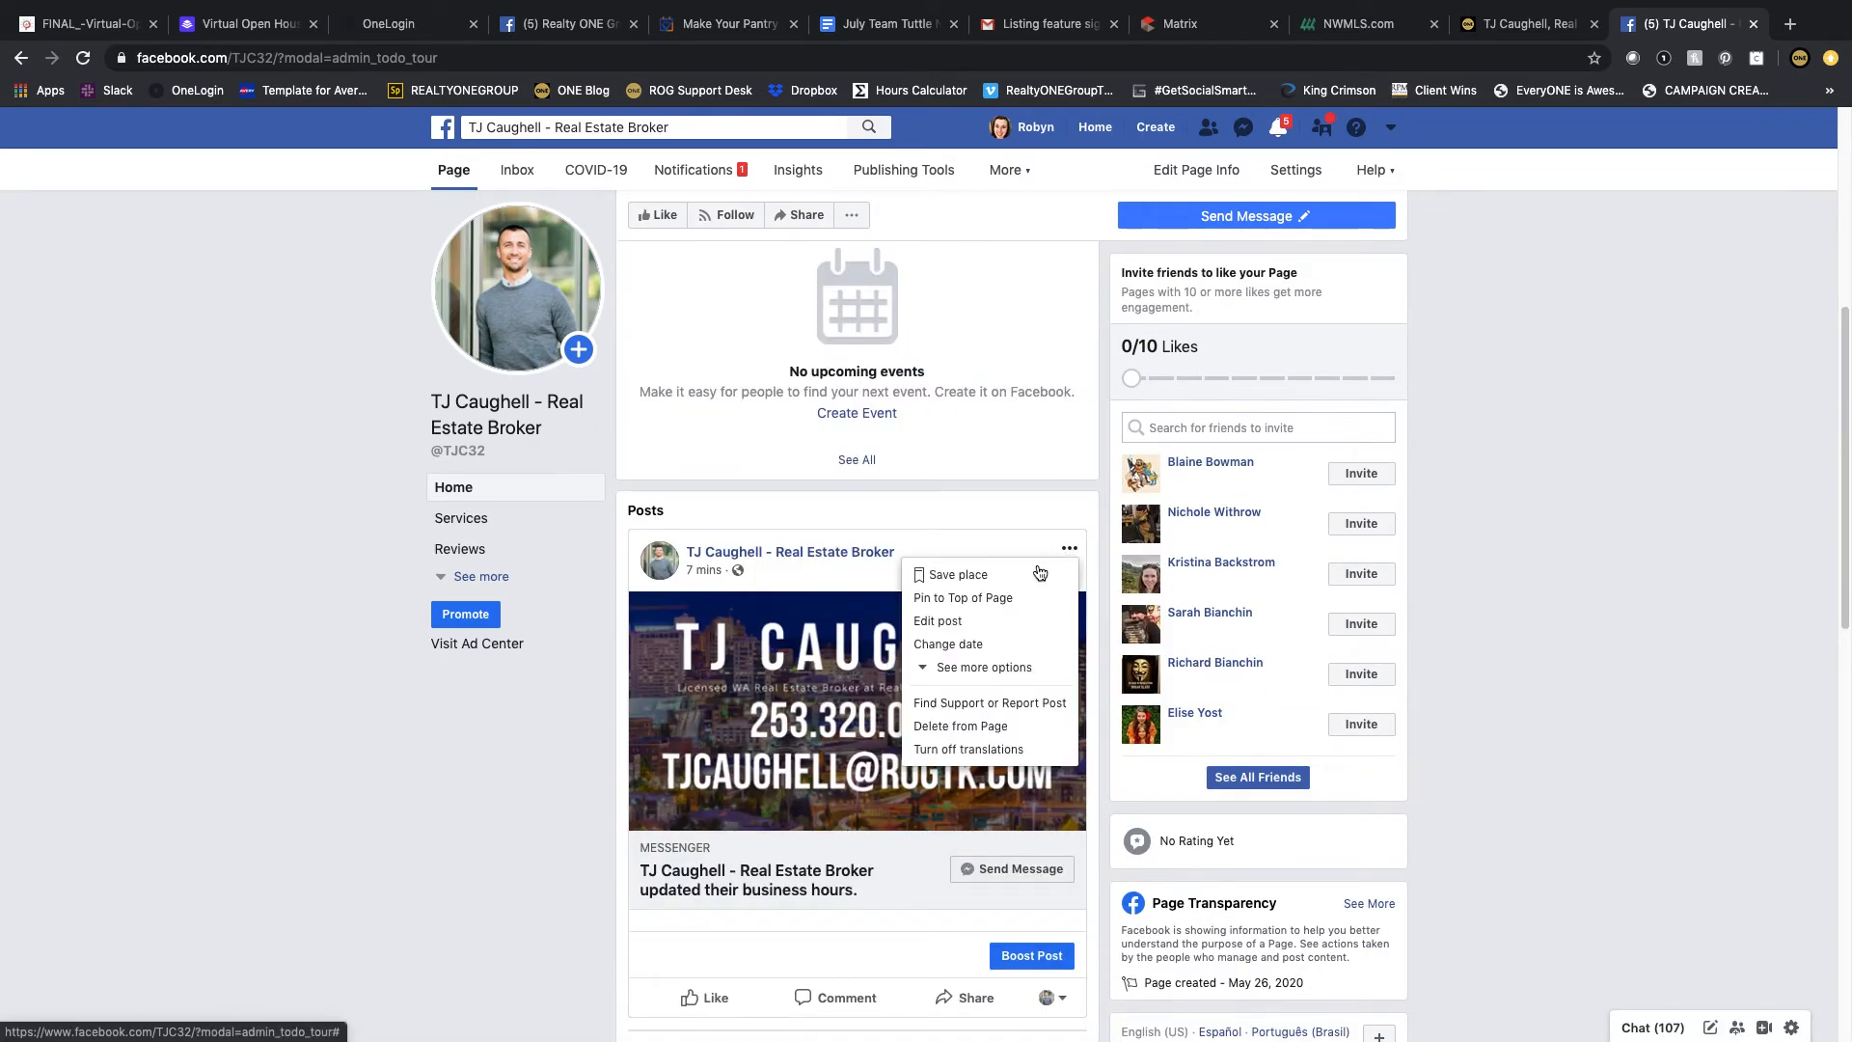
pyautogui.click(1004, 725)
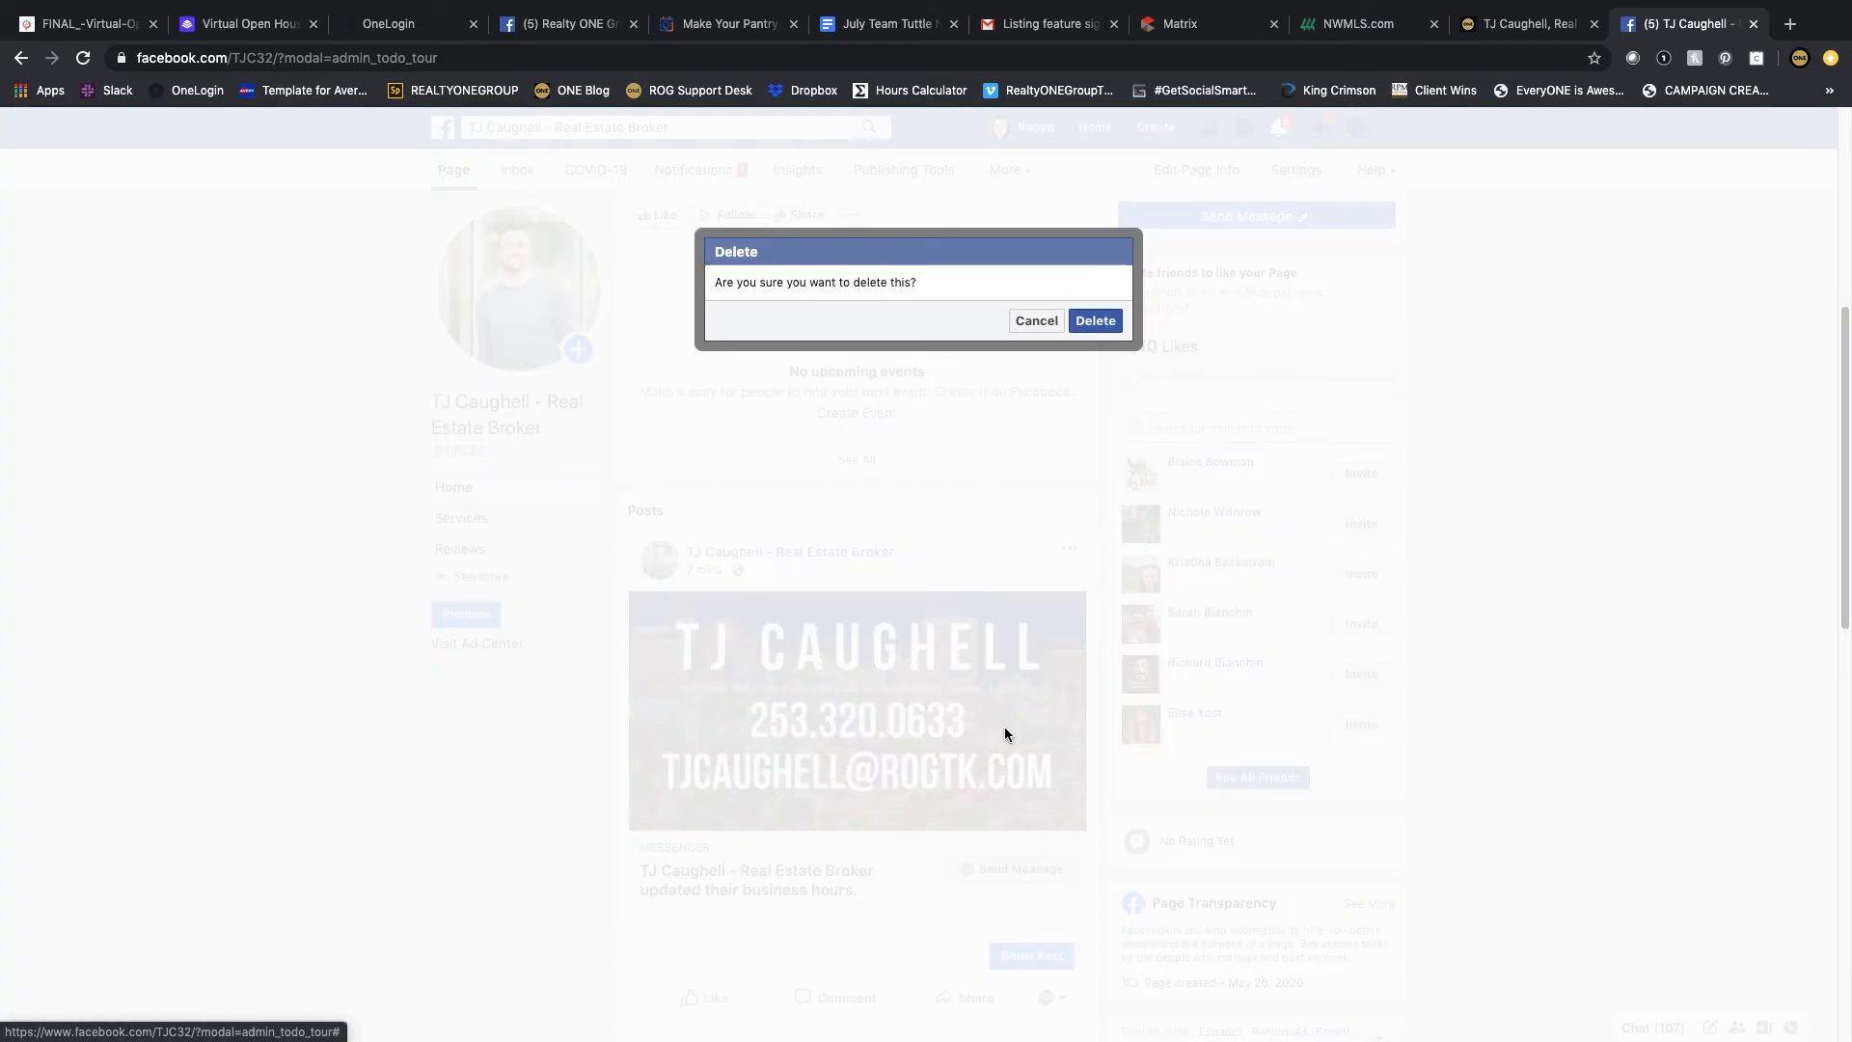
pyautogui.click(1095, 326)
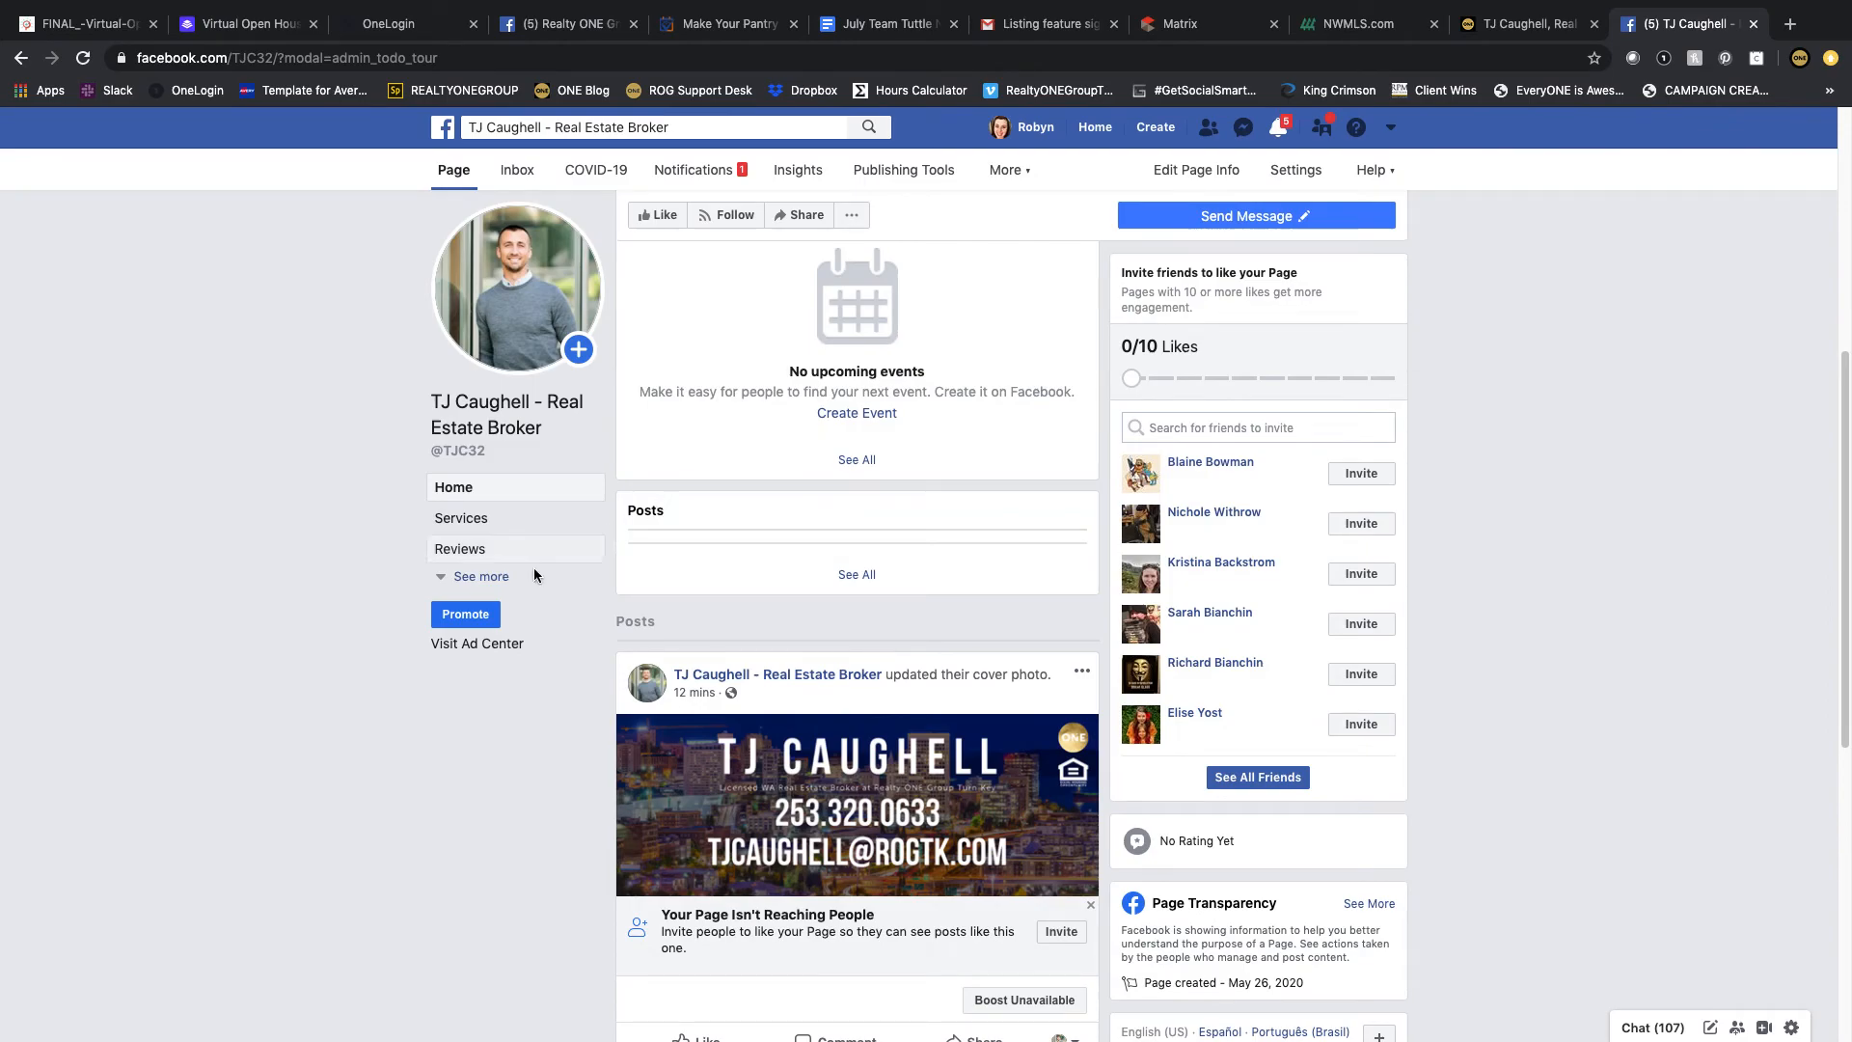
# Step: Open the Page's About section and set its start date to Founded, 2020, May
pyautogui.click(498, 578)
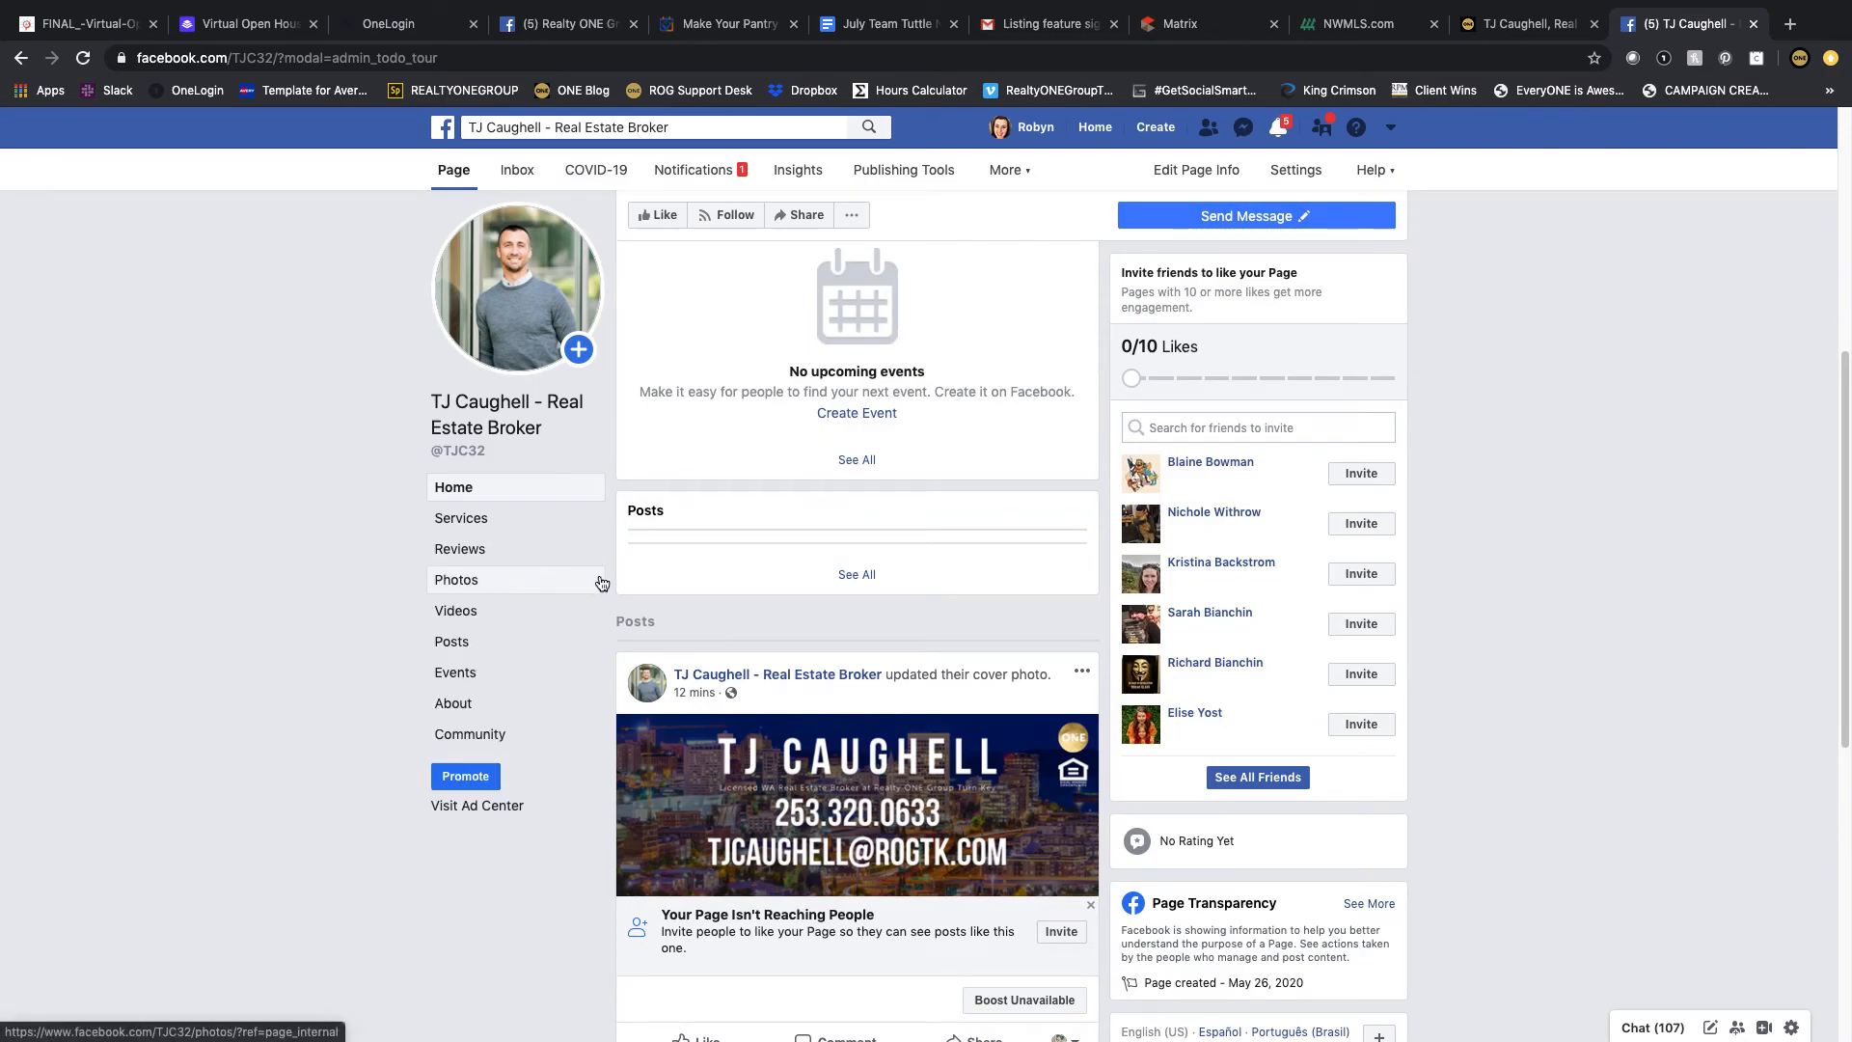
pyautogui.click(473, 707)
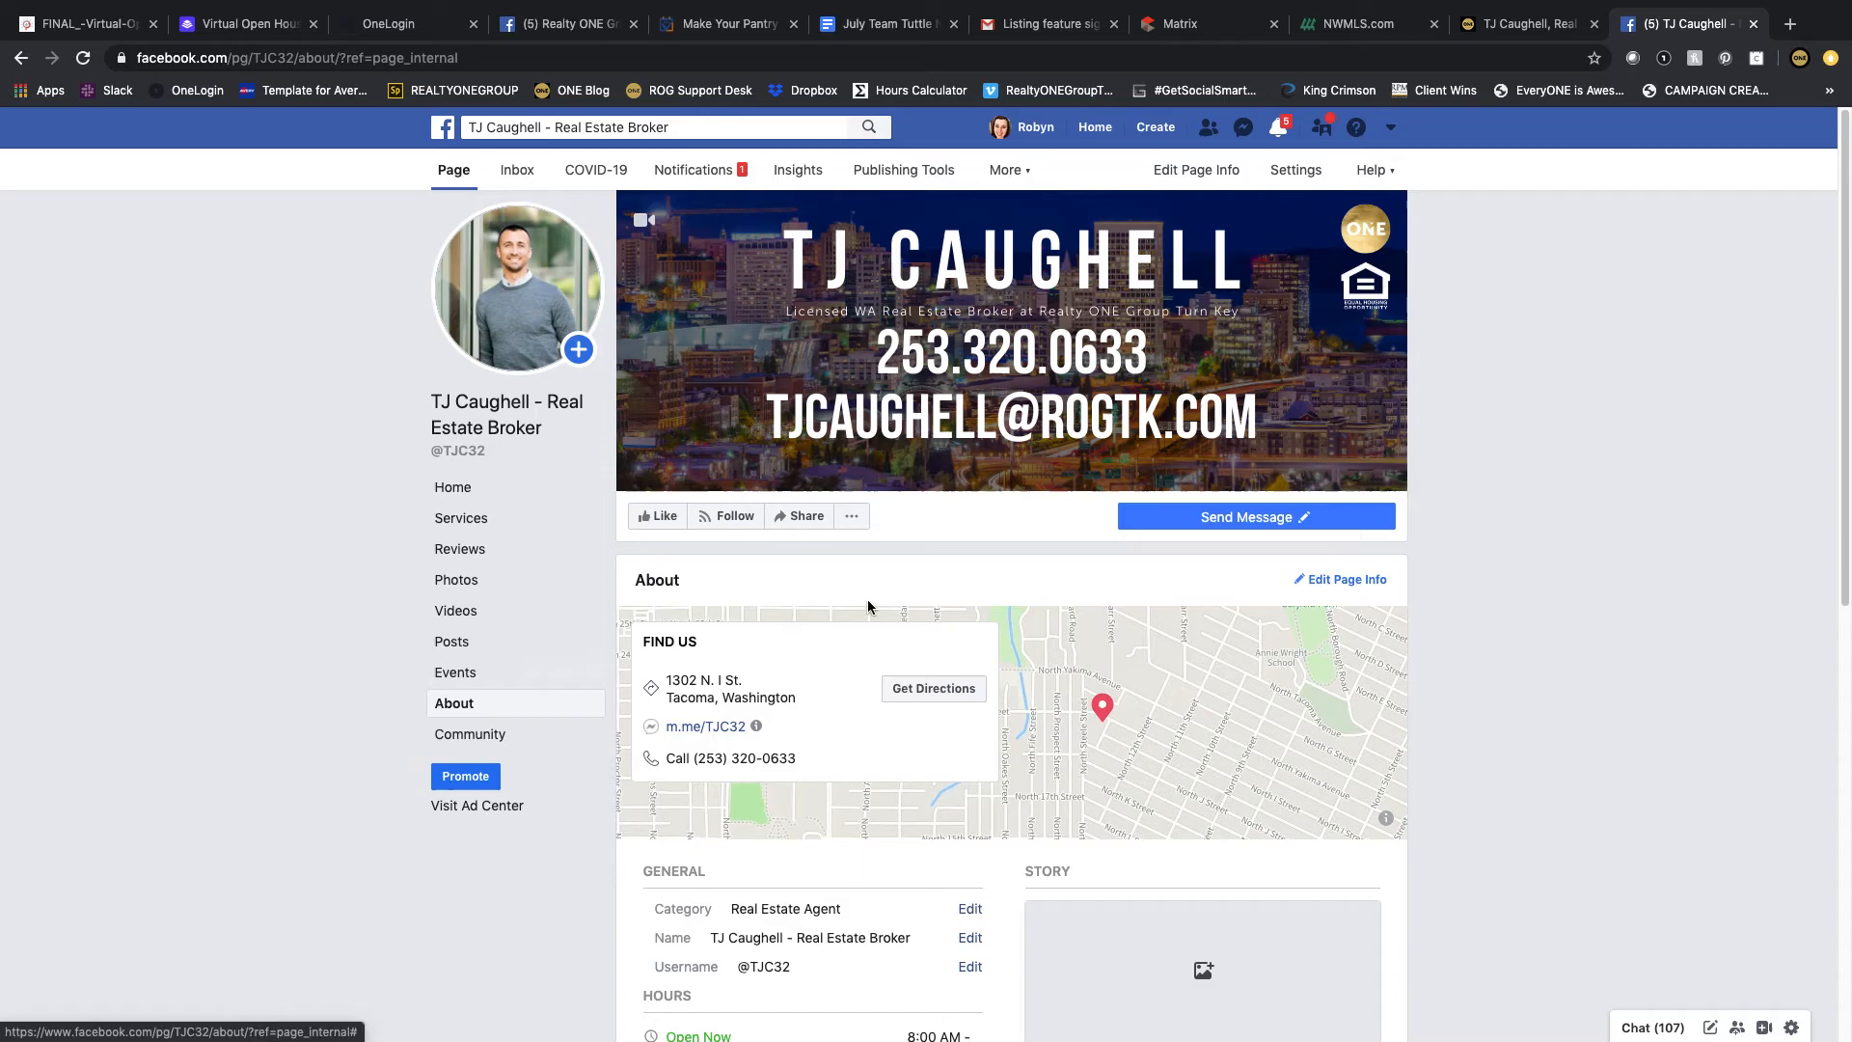
pyautogui.scroll(-1, 842, 593)
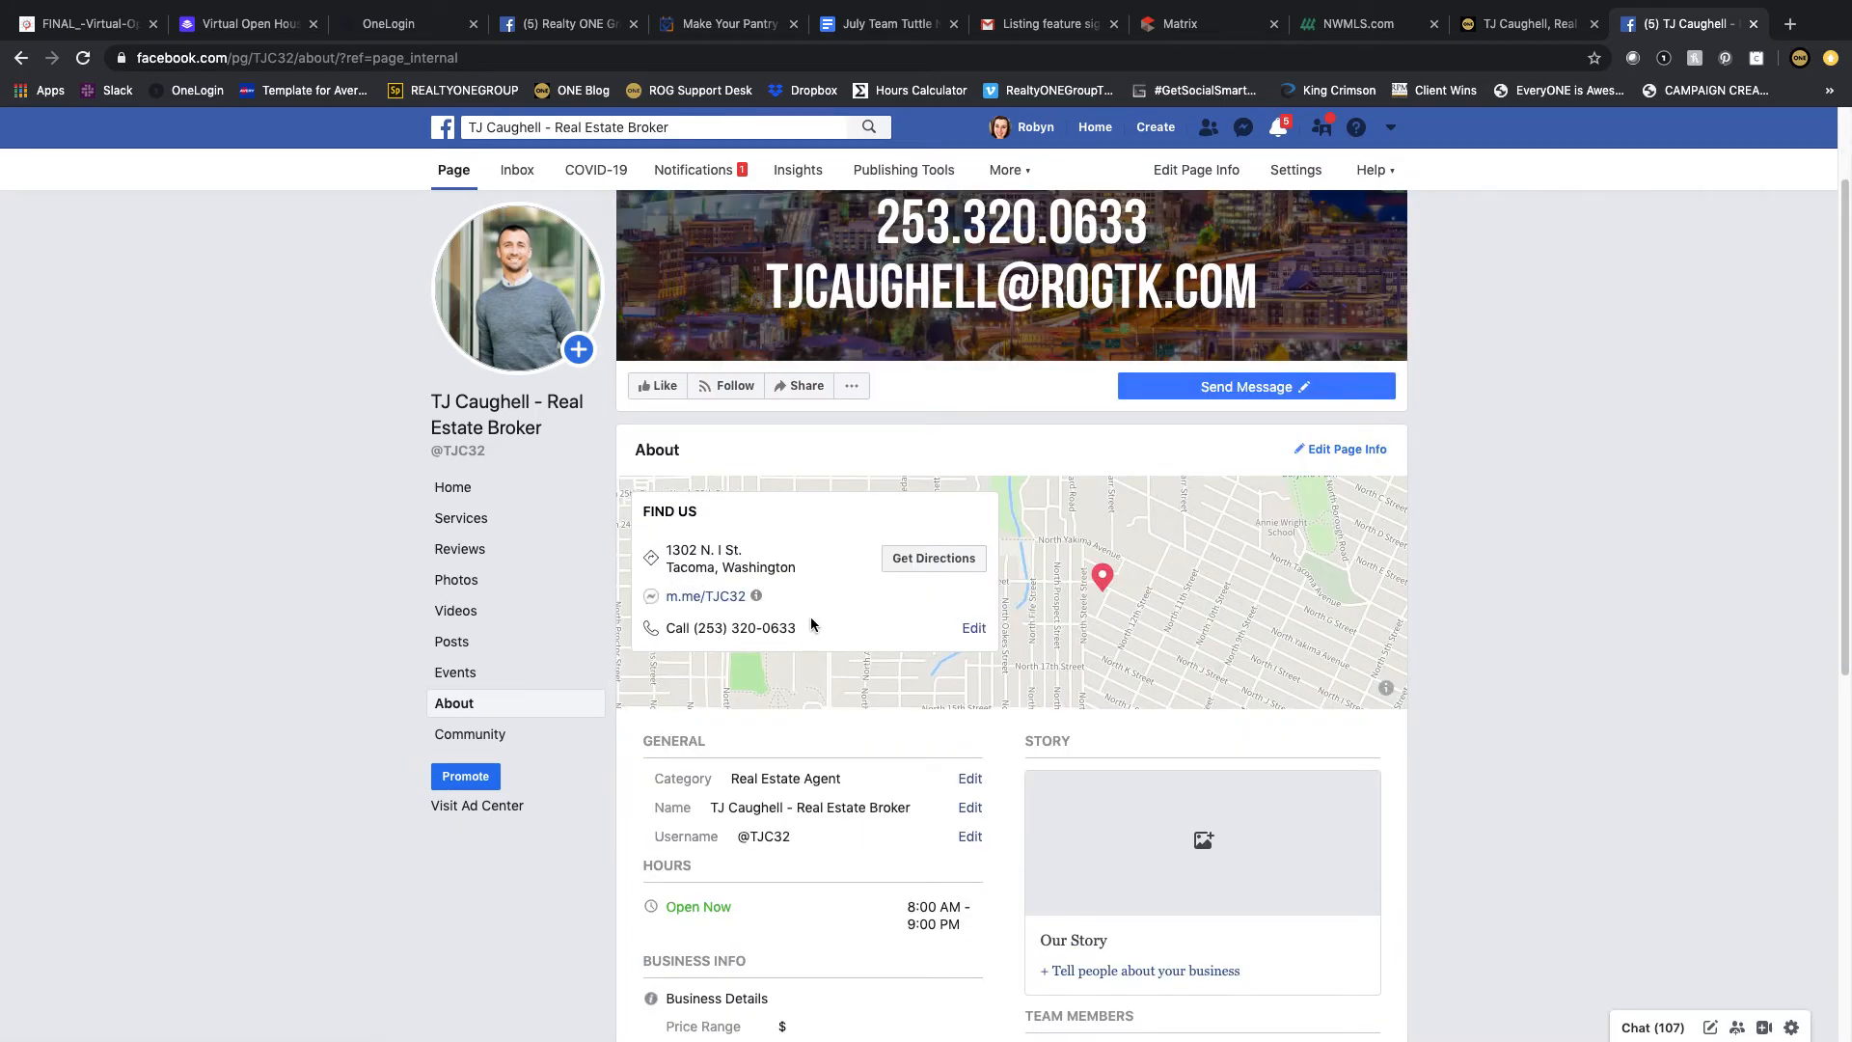
pyautogui.scroll(-3, 837, 578)
pyautogui.scroll(-1, 841, 576)
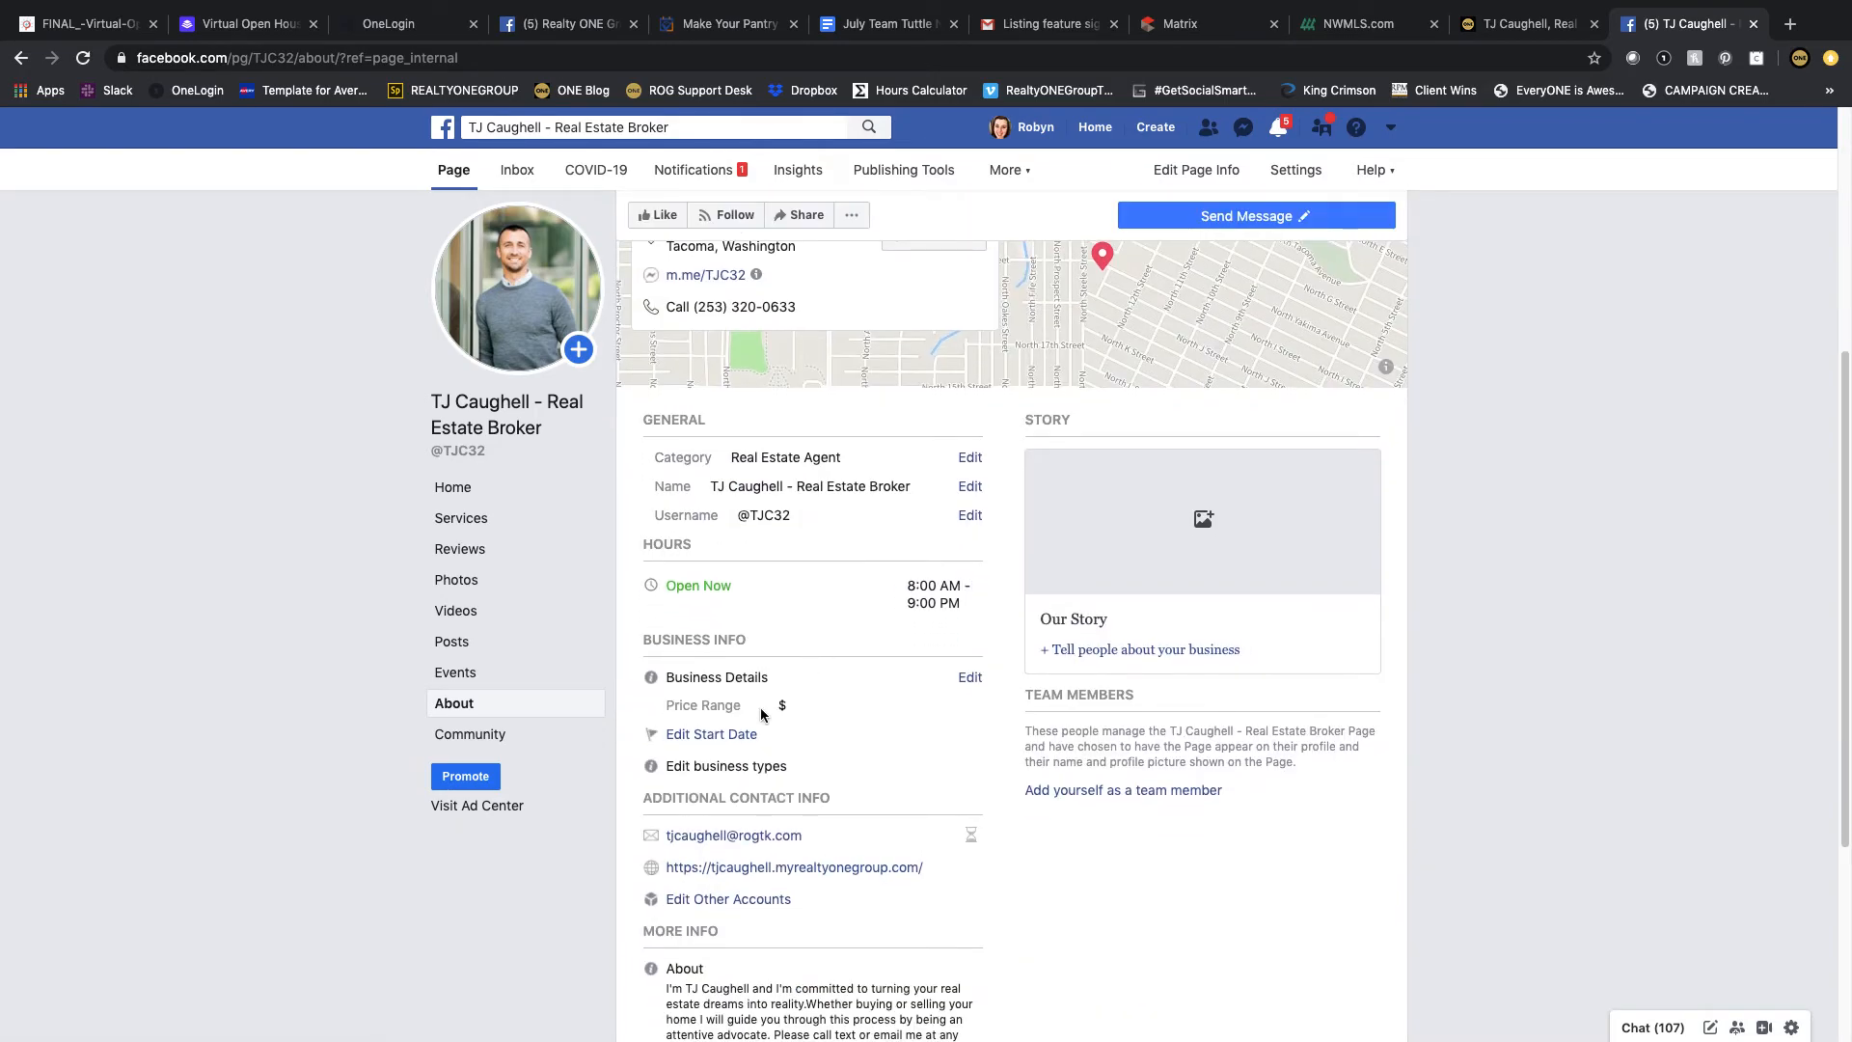
pyautogui.click(746, 735)
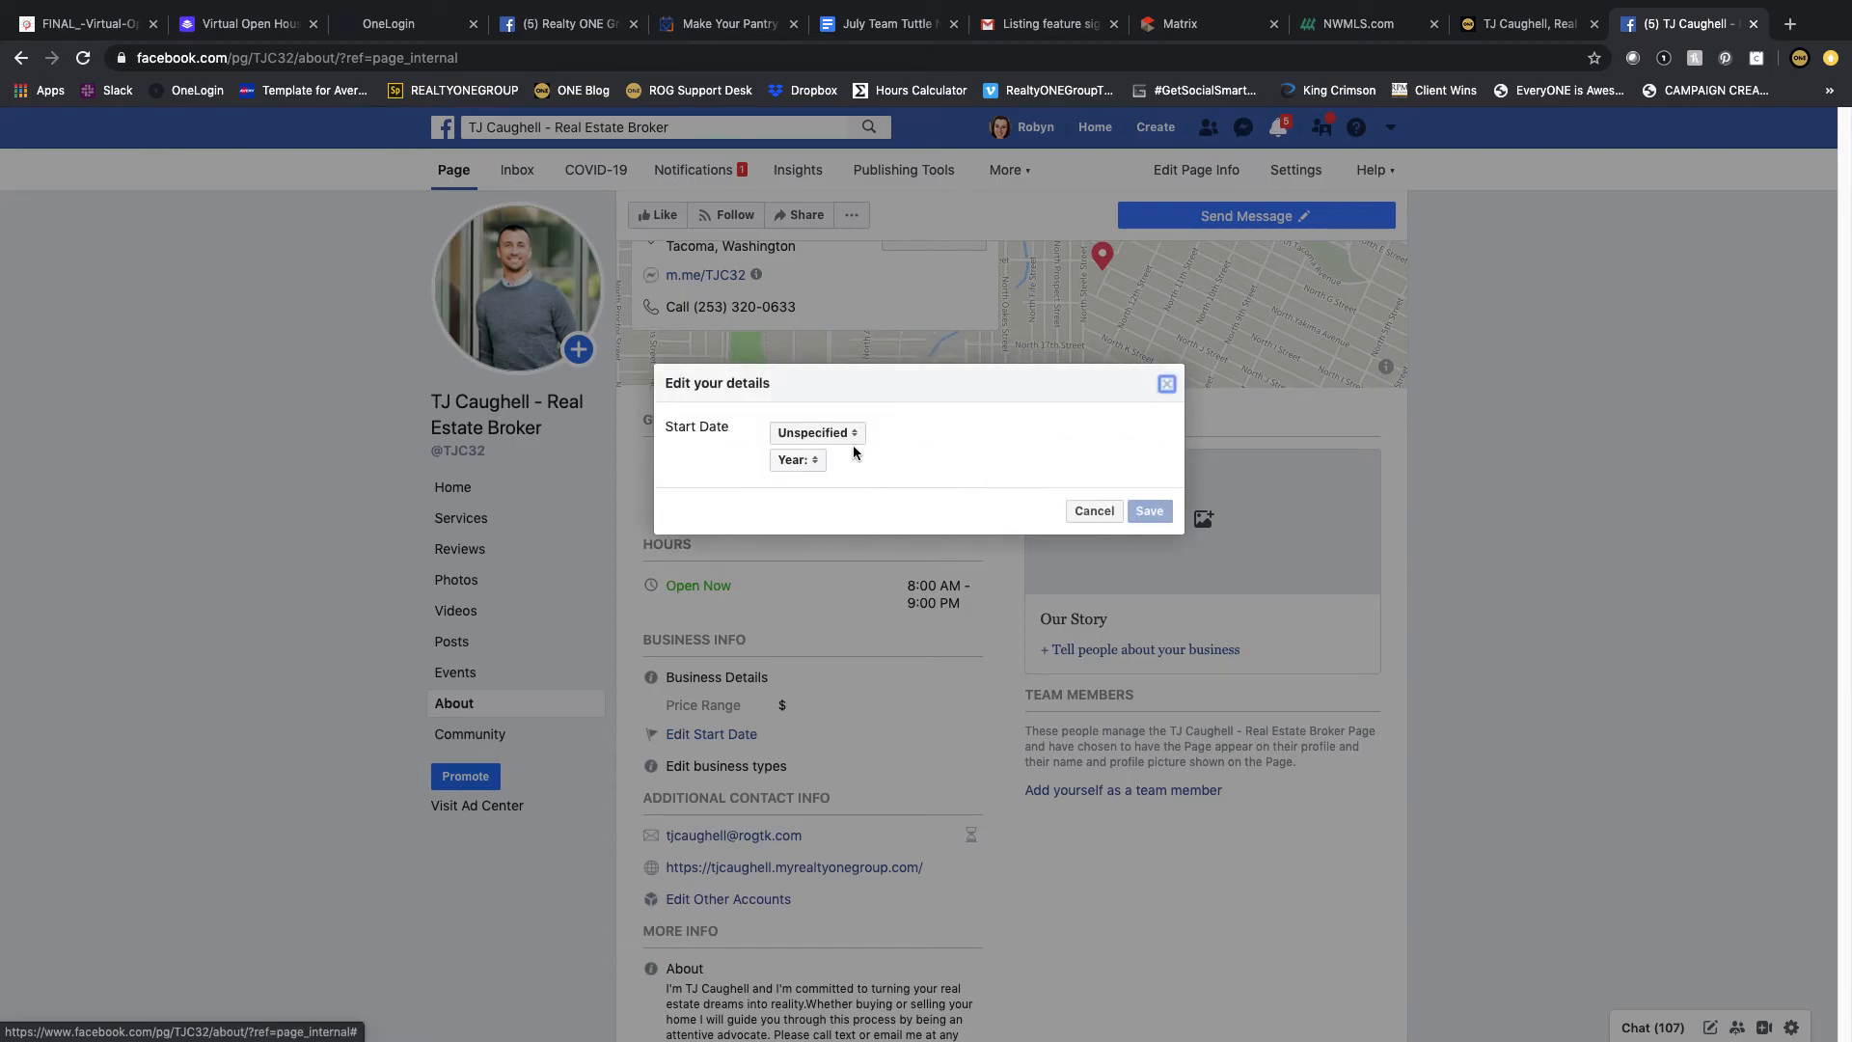
pyautogui.click(845, 444)
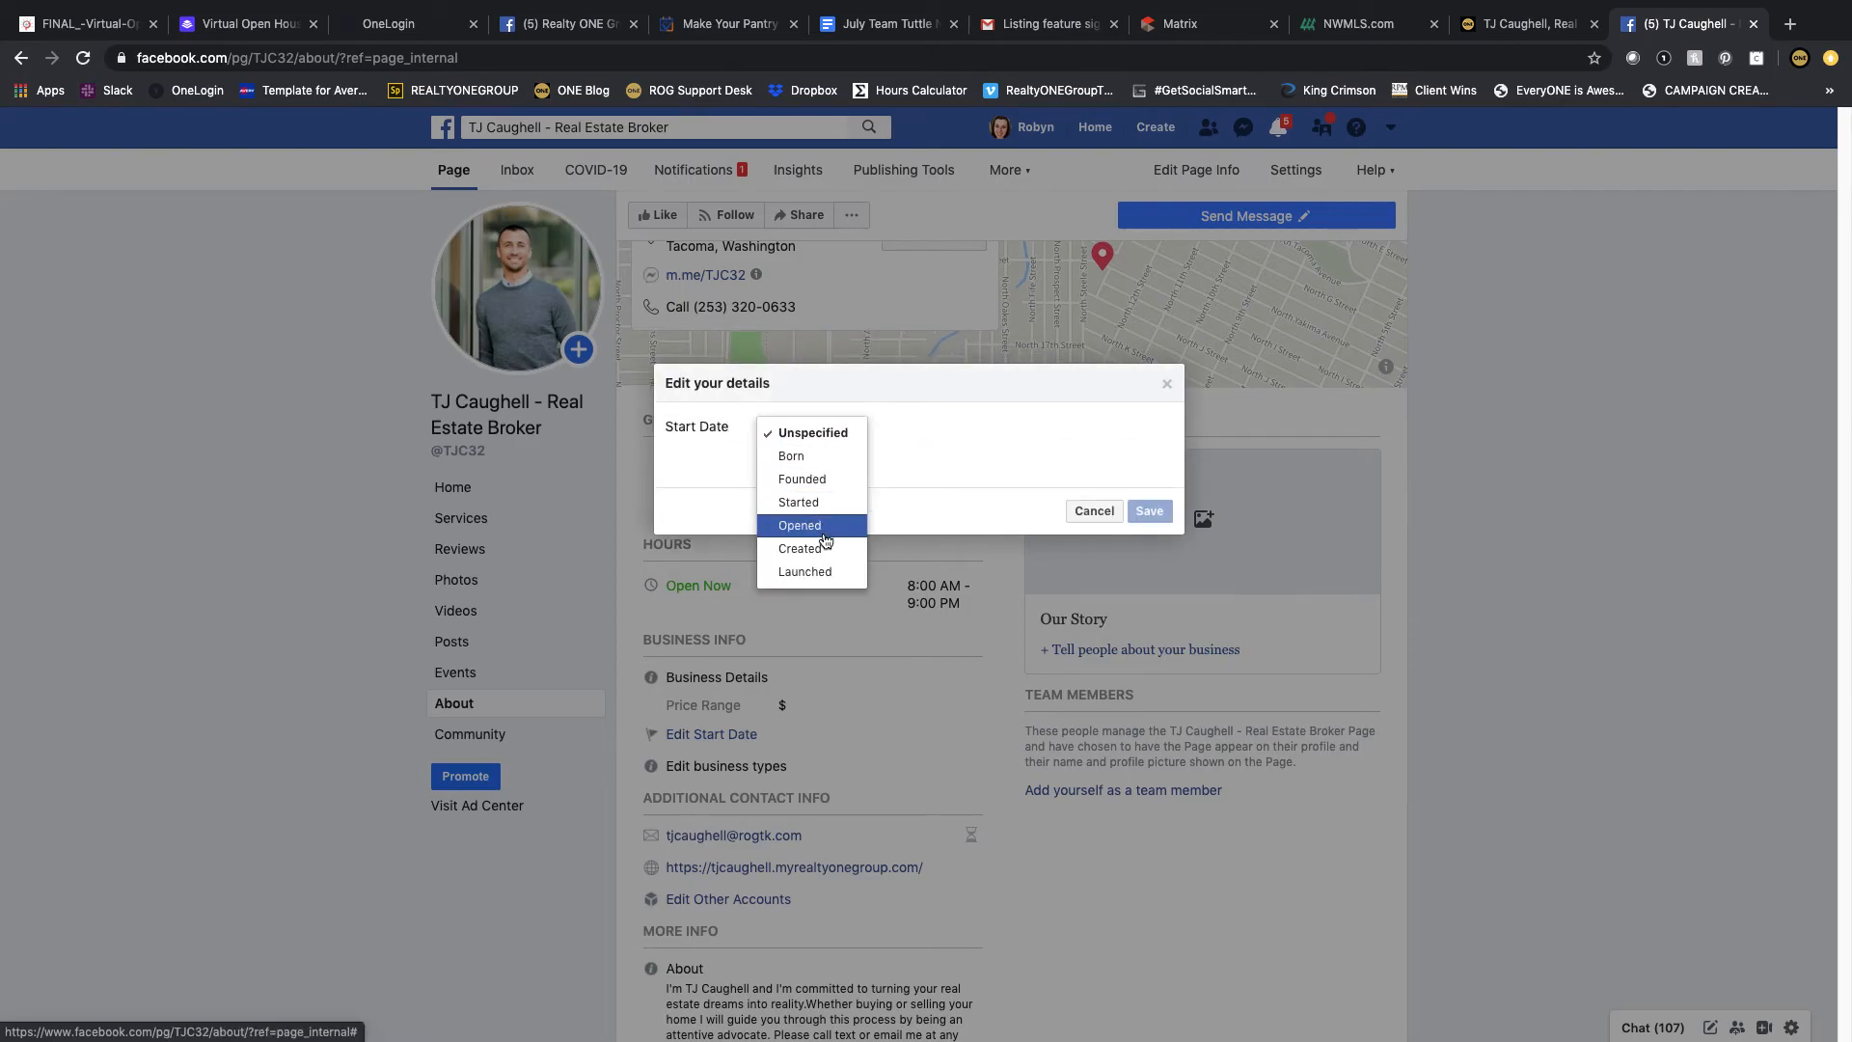
pyautogui.click(812, 478)
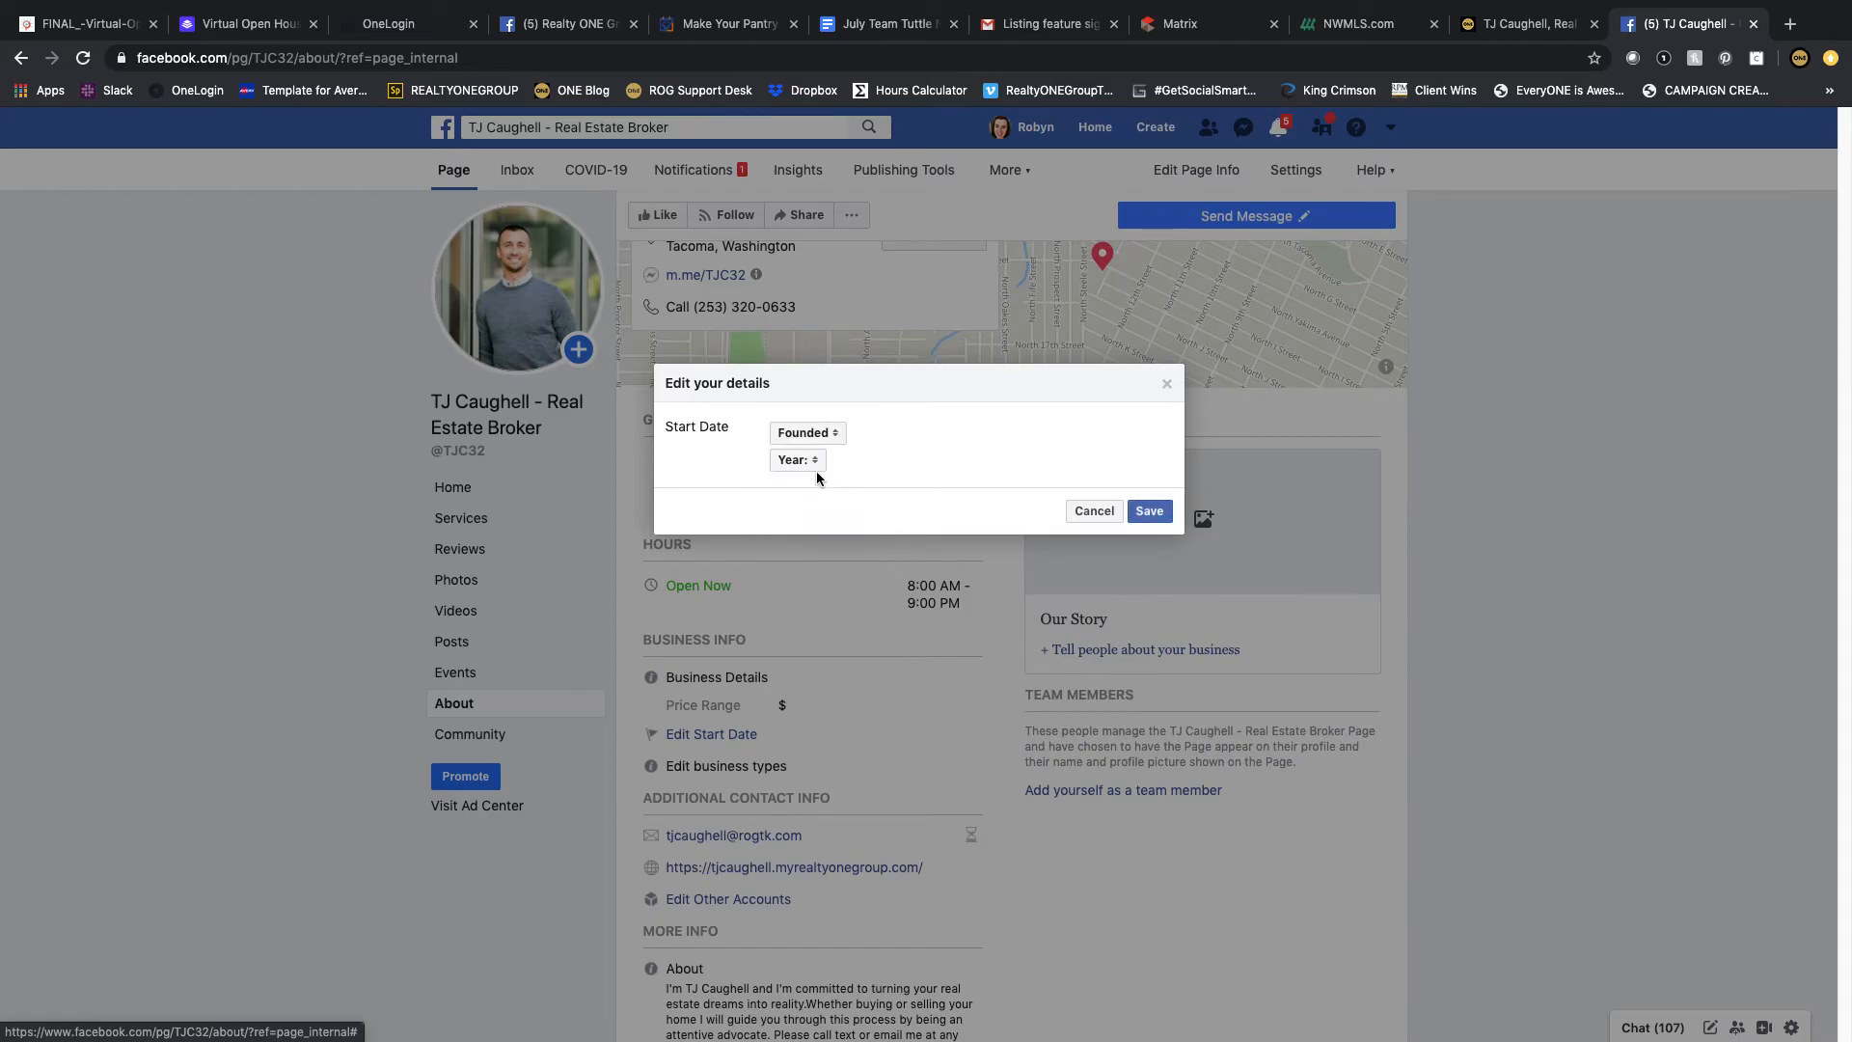
pyautogui.click(816, 470)
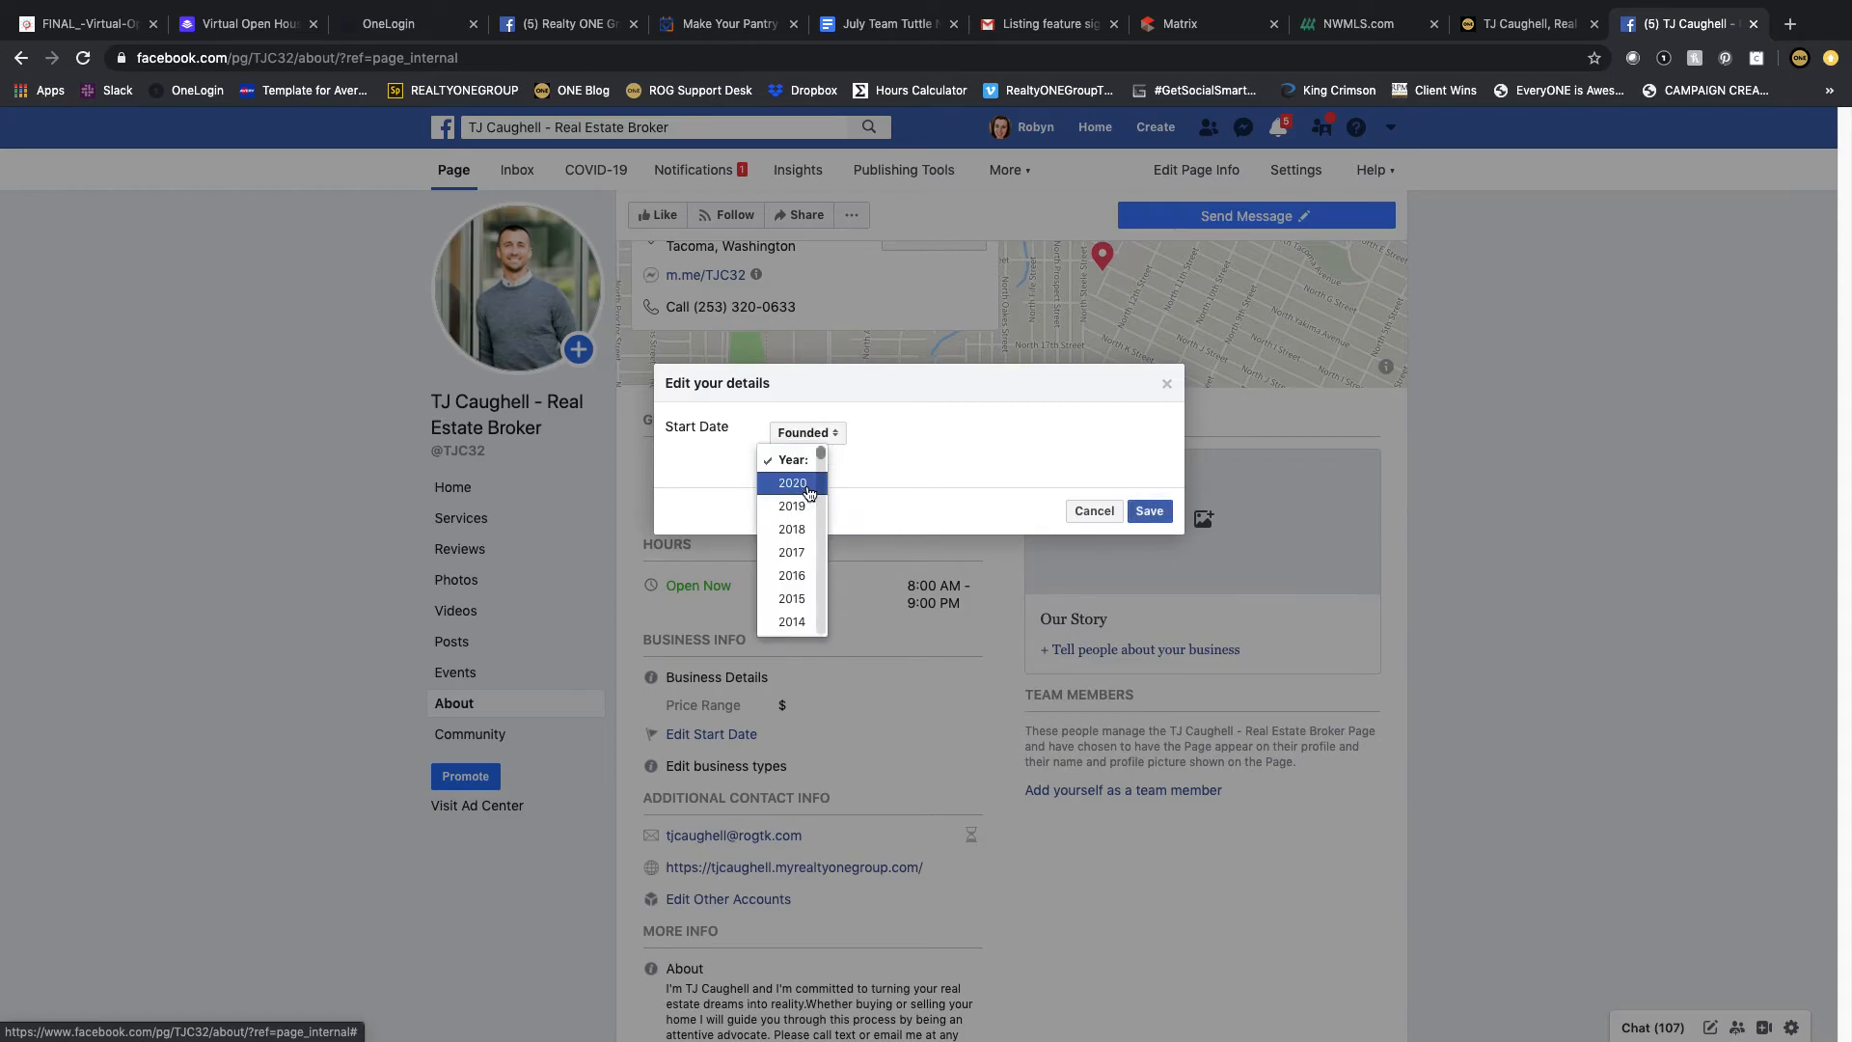
pyautogui.click(812, 485)
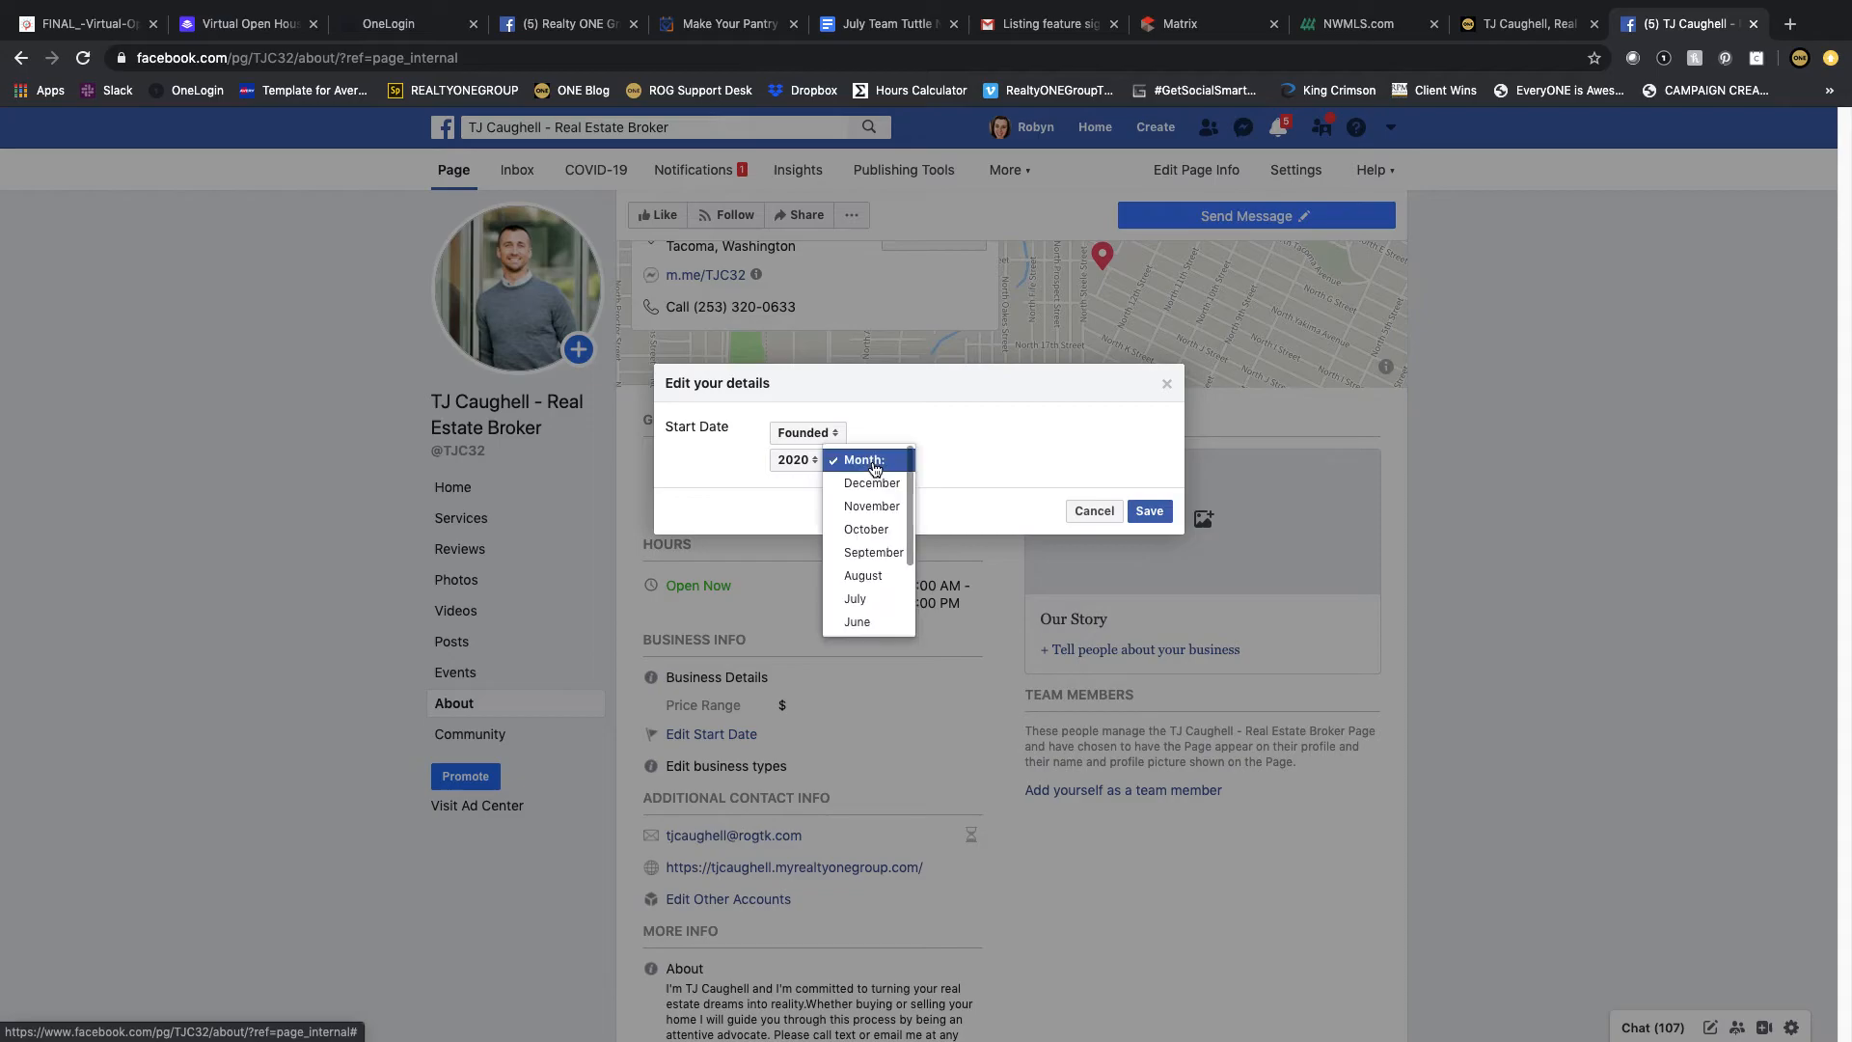
pyautogui.scroll(-3, 873, 503)
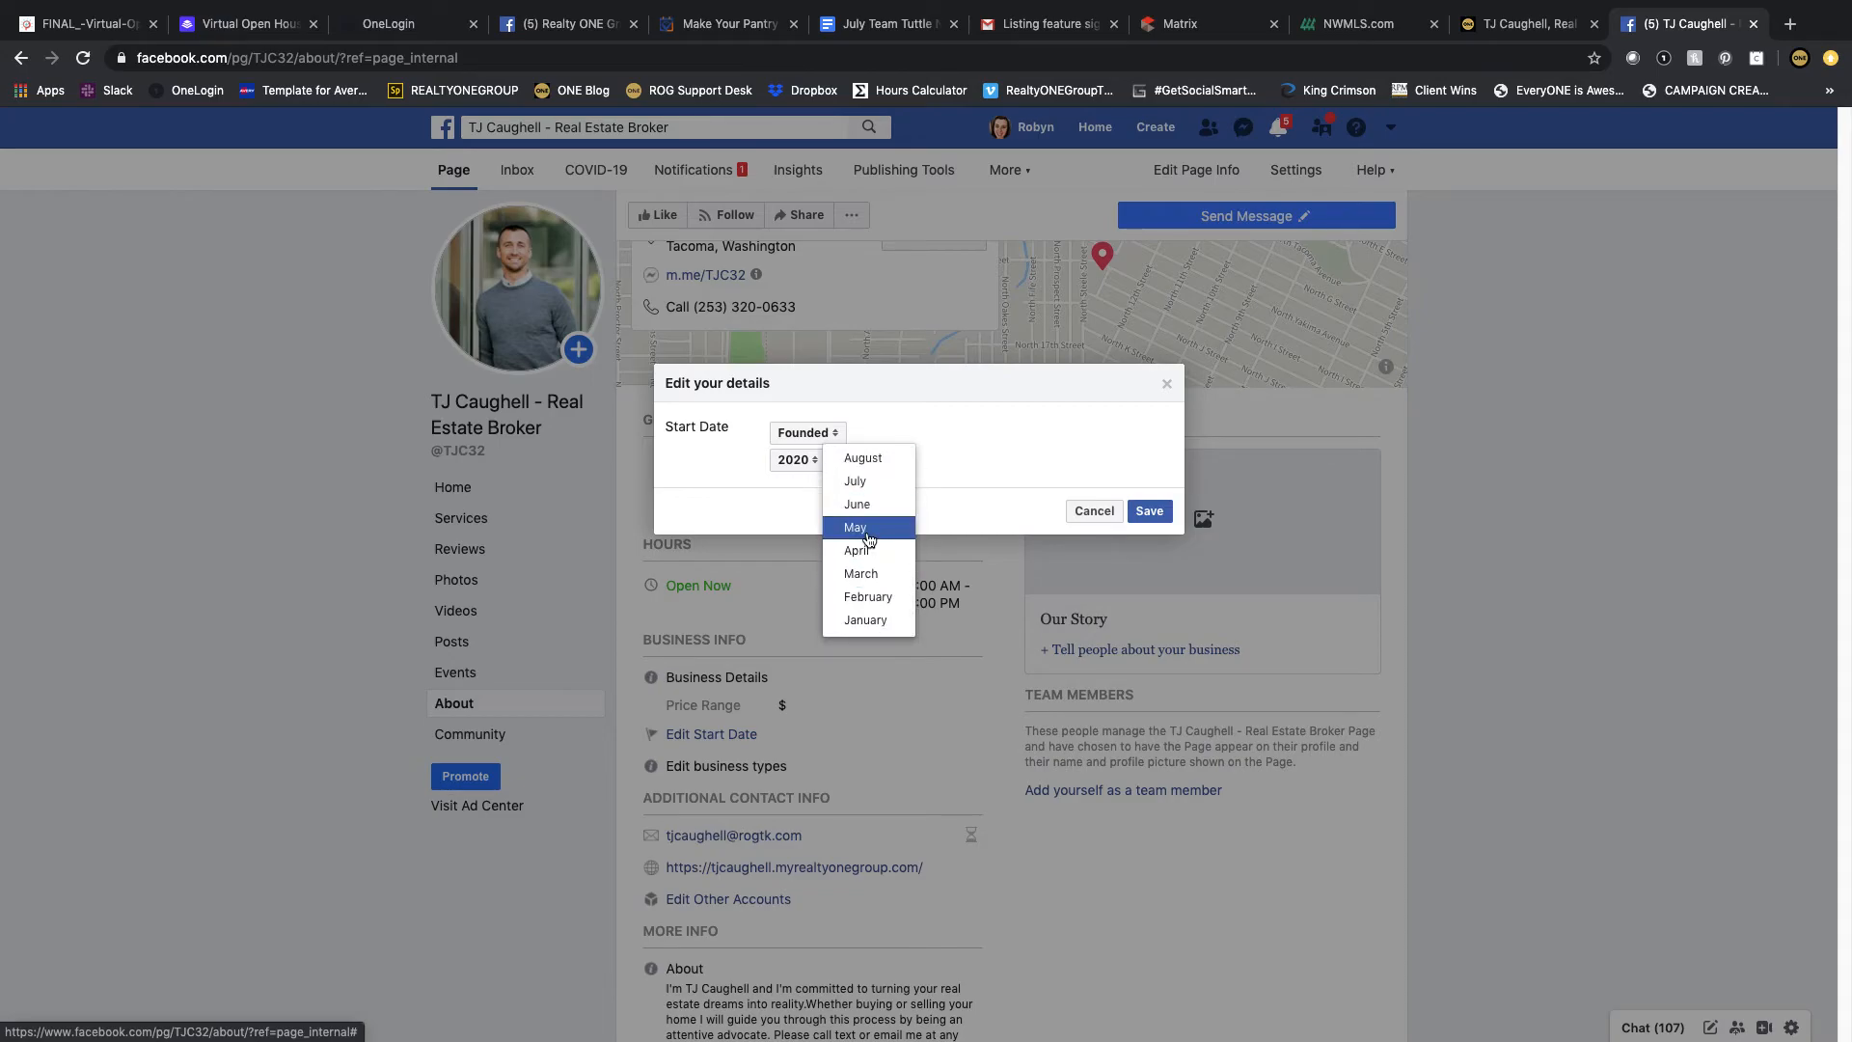
pyautogui.click(869, 529)
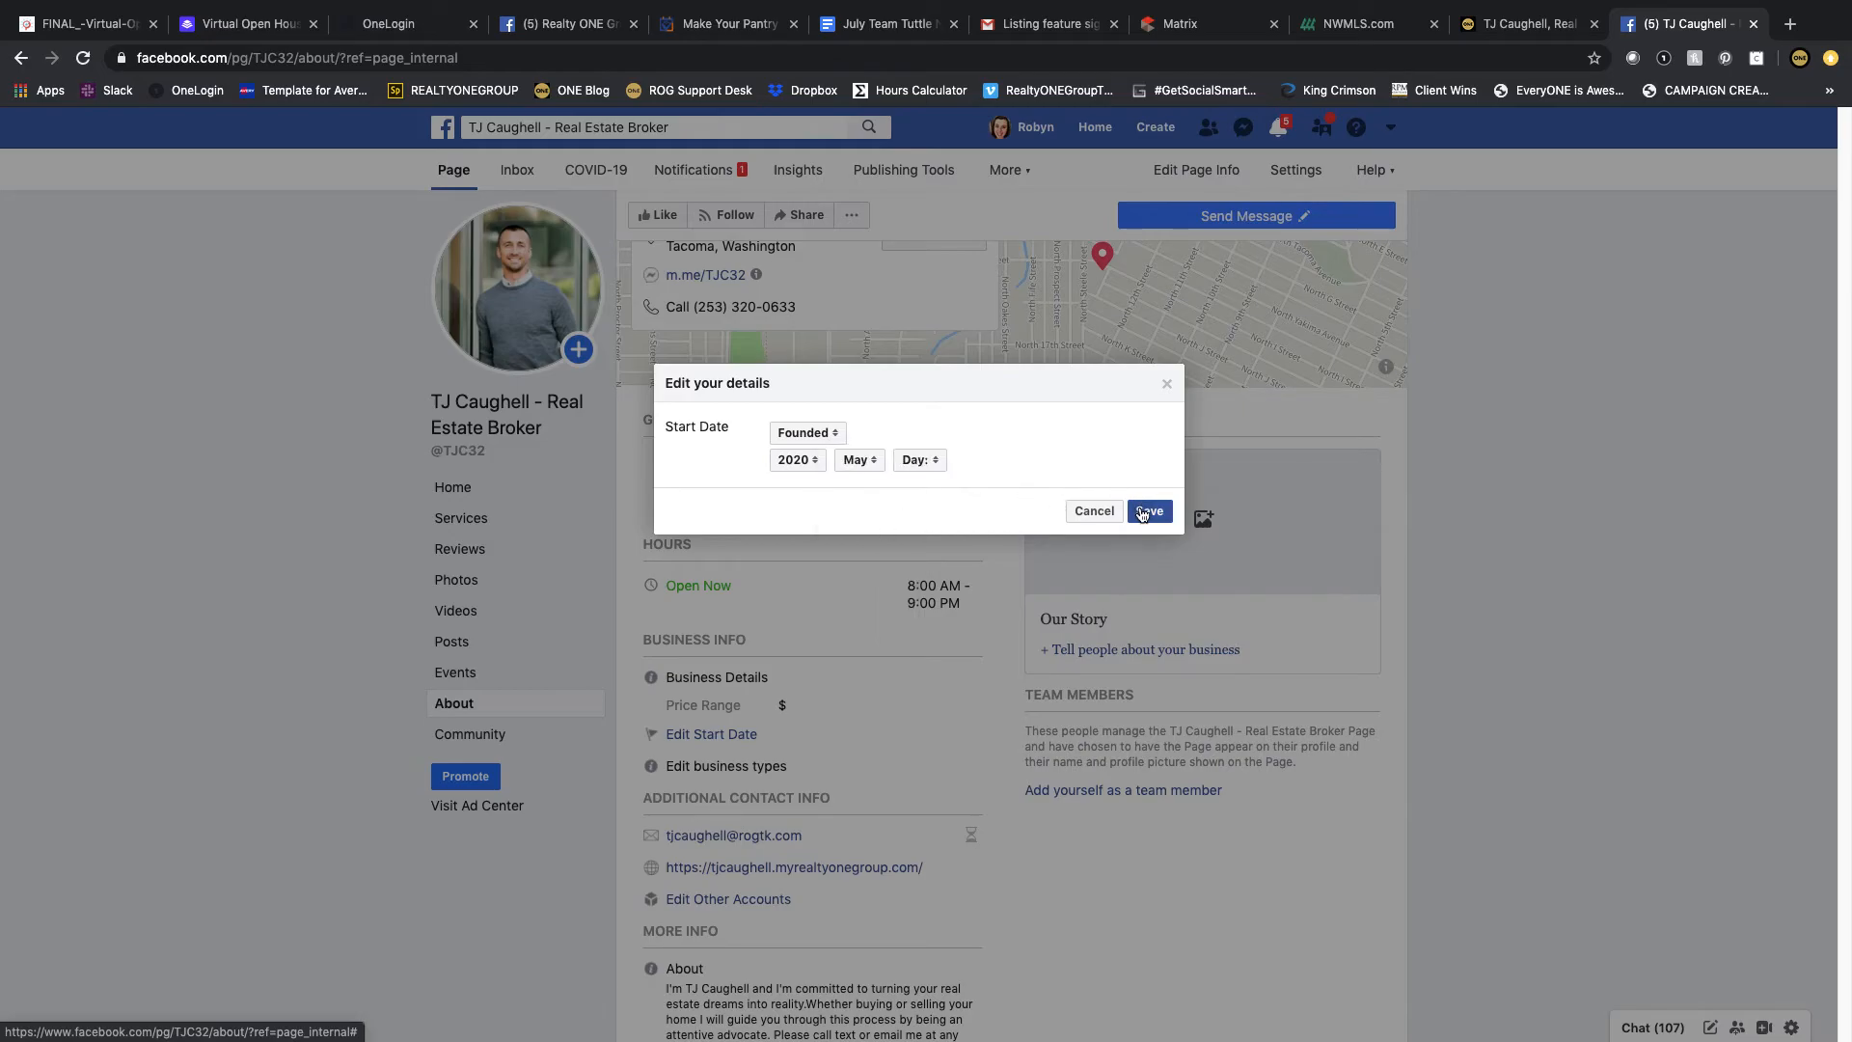
pyautogui.click(1141, 514)
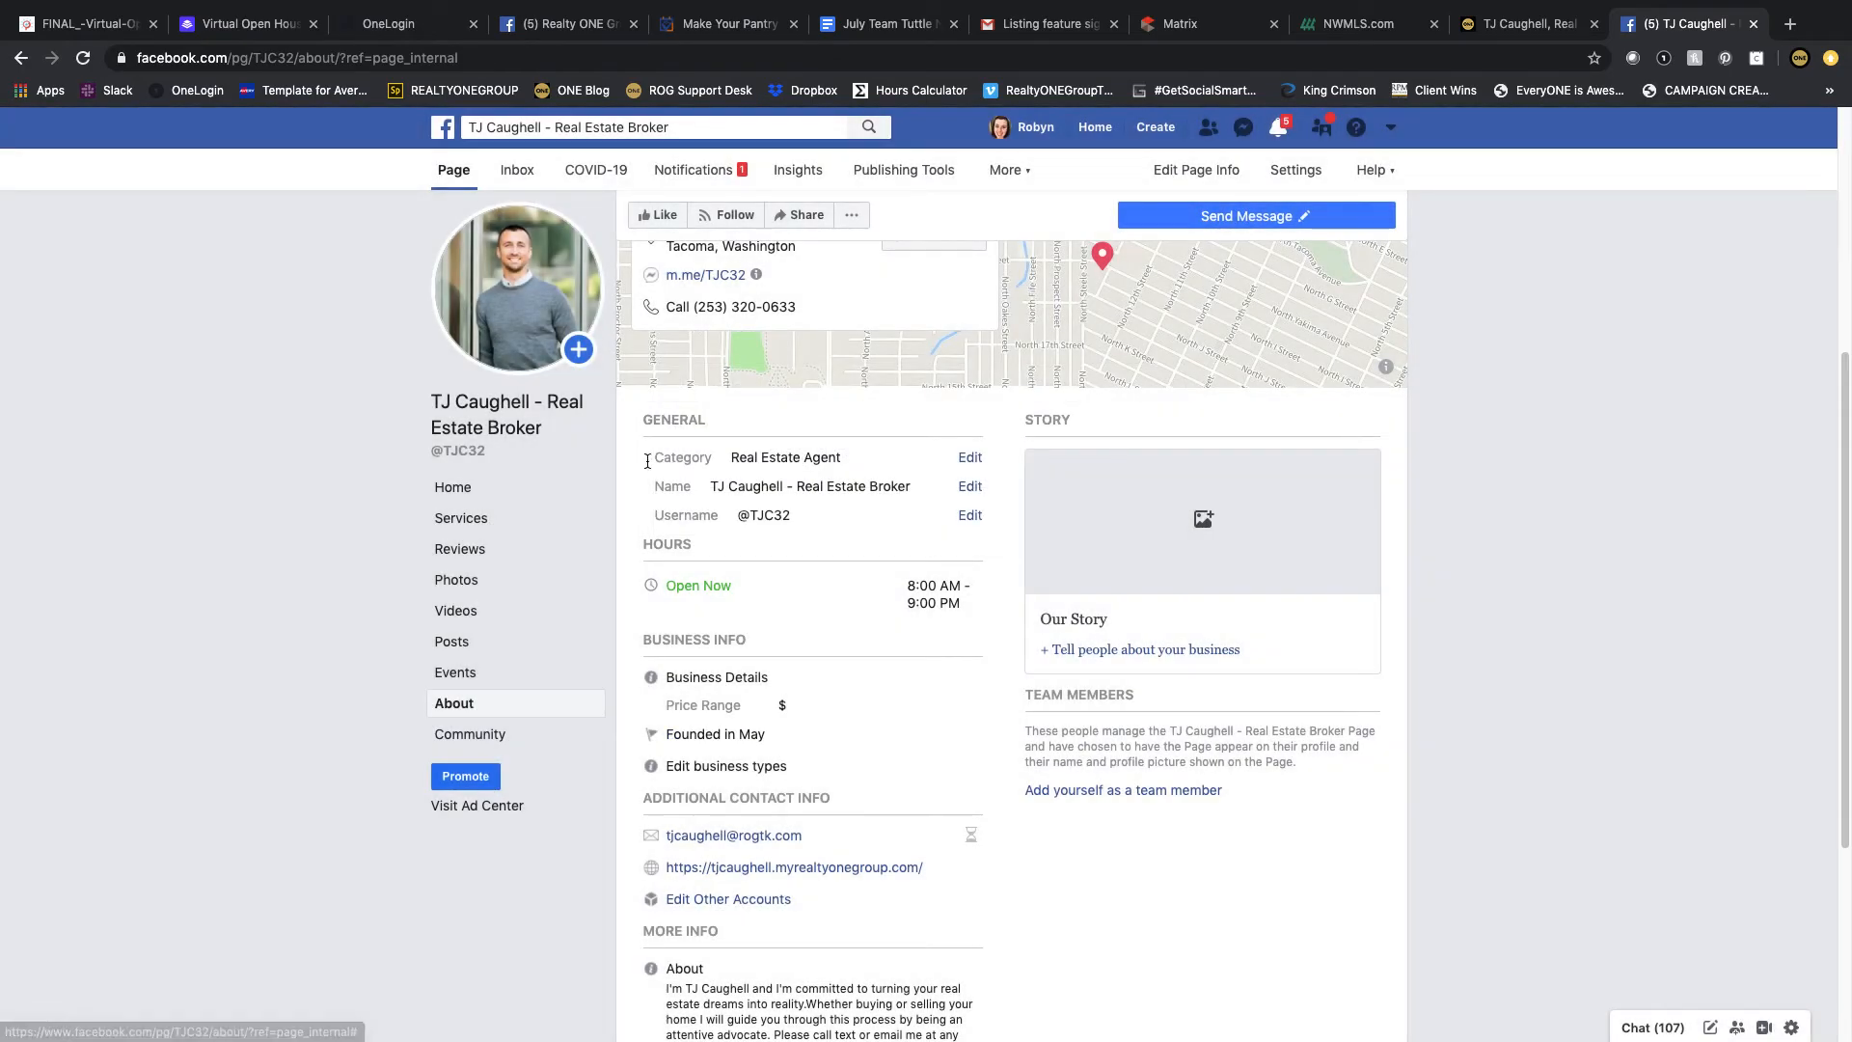
pyautogui.scroll(-3, 297, 492)
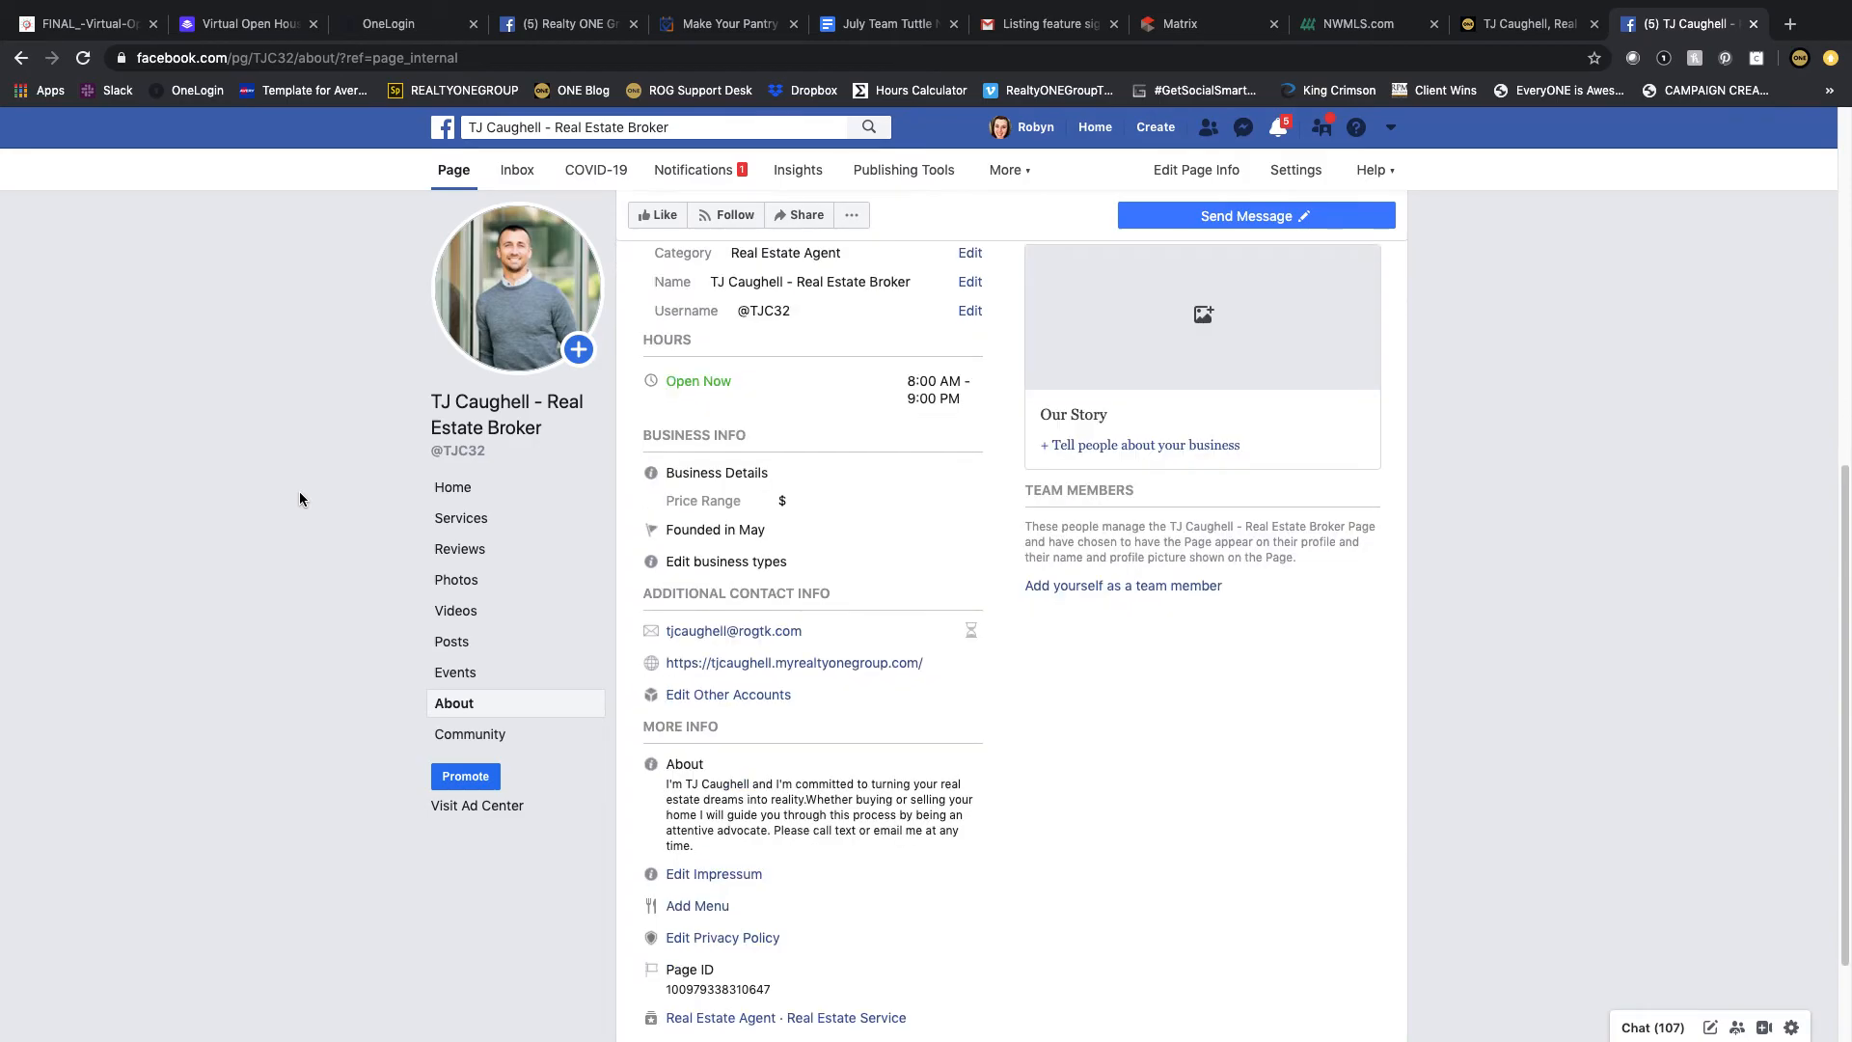
pyautogui.scroll(-1, 301, 499)
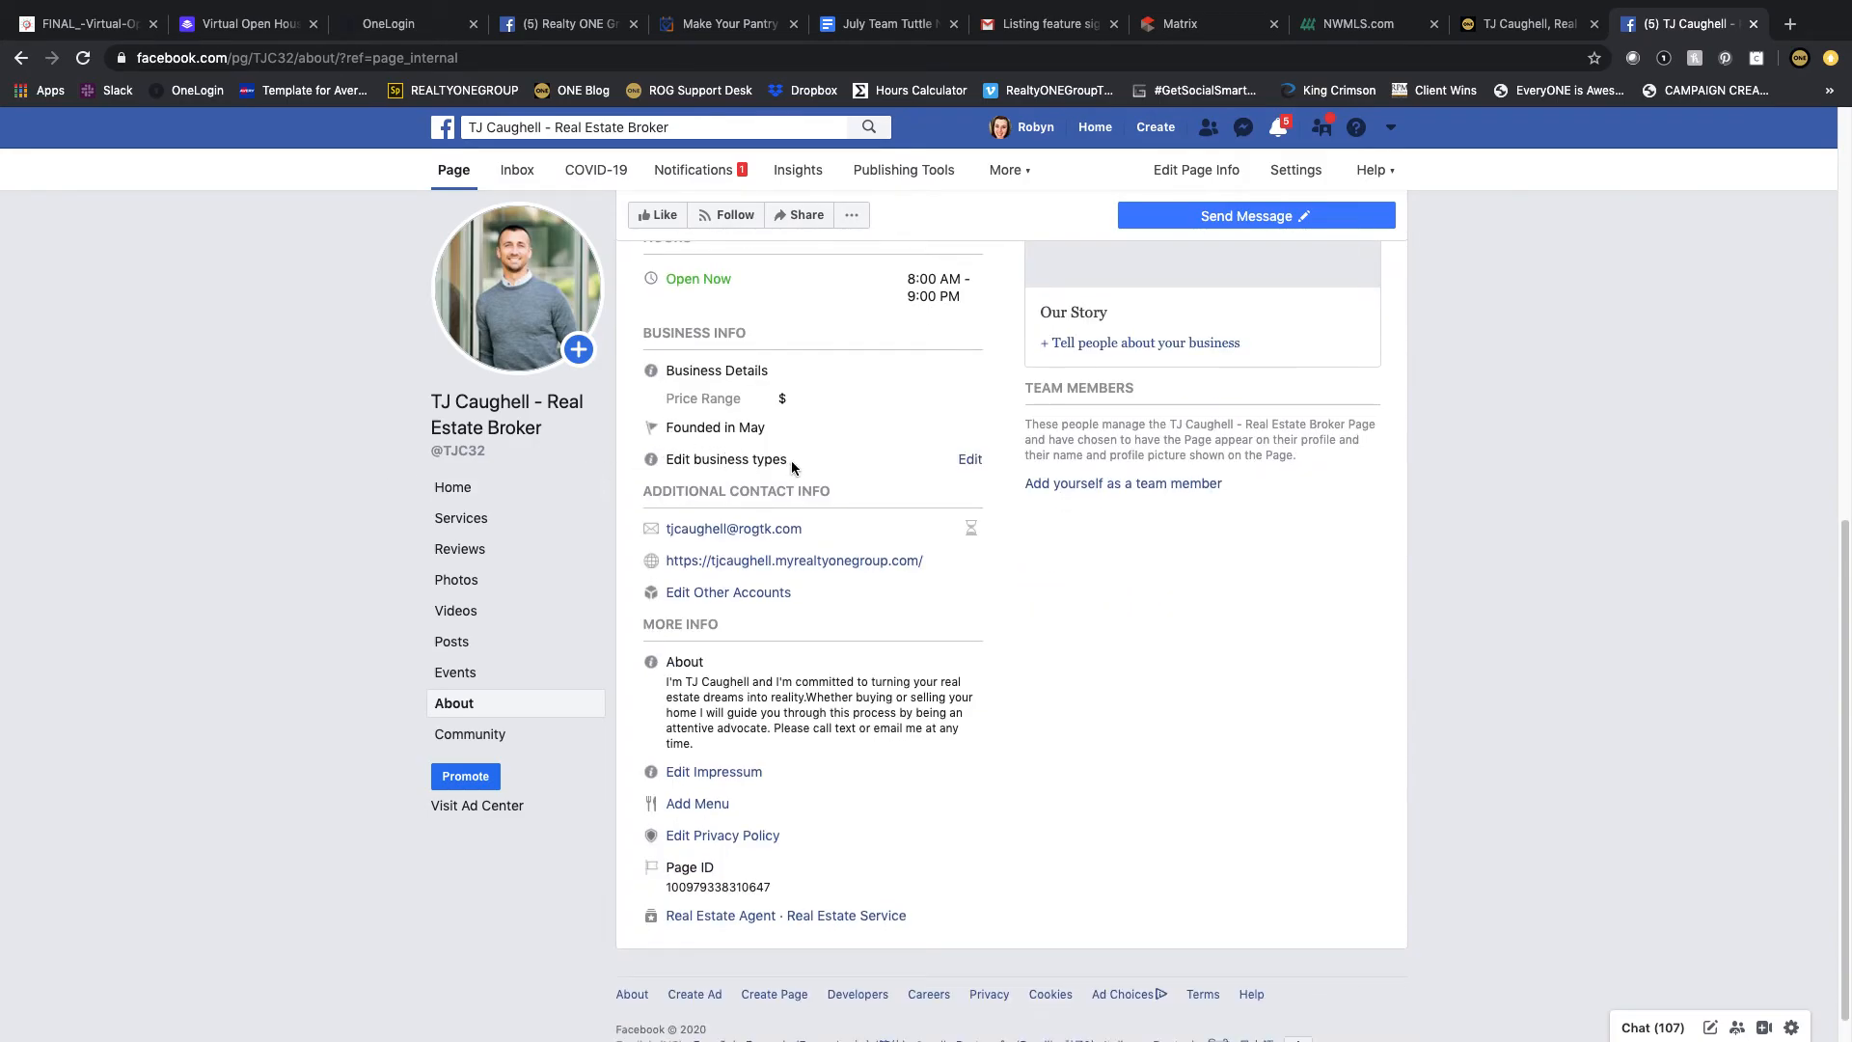
pyautogui.scroll(-1, 882, 709)
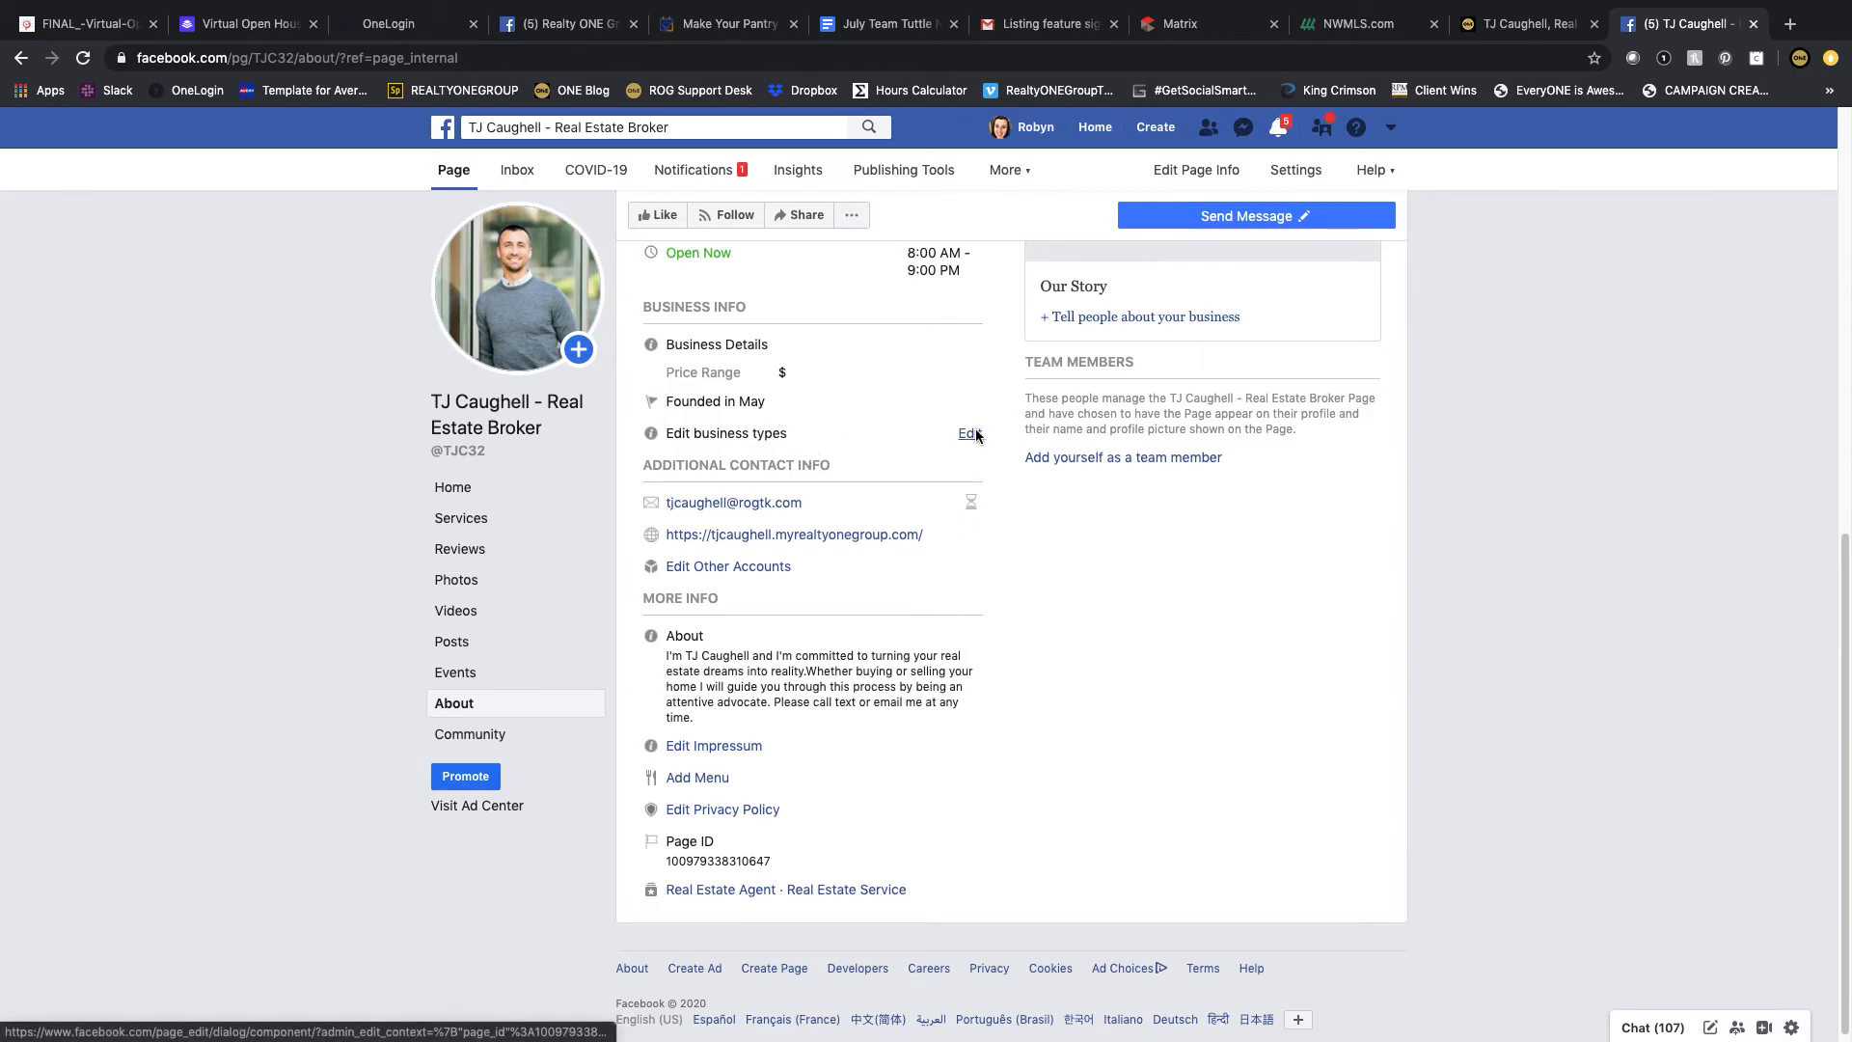
pyautogui.click(975, 433)
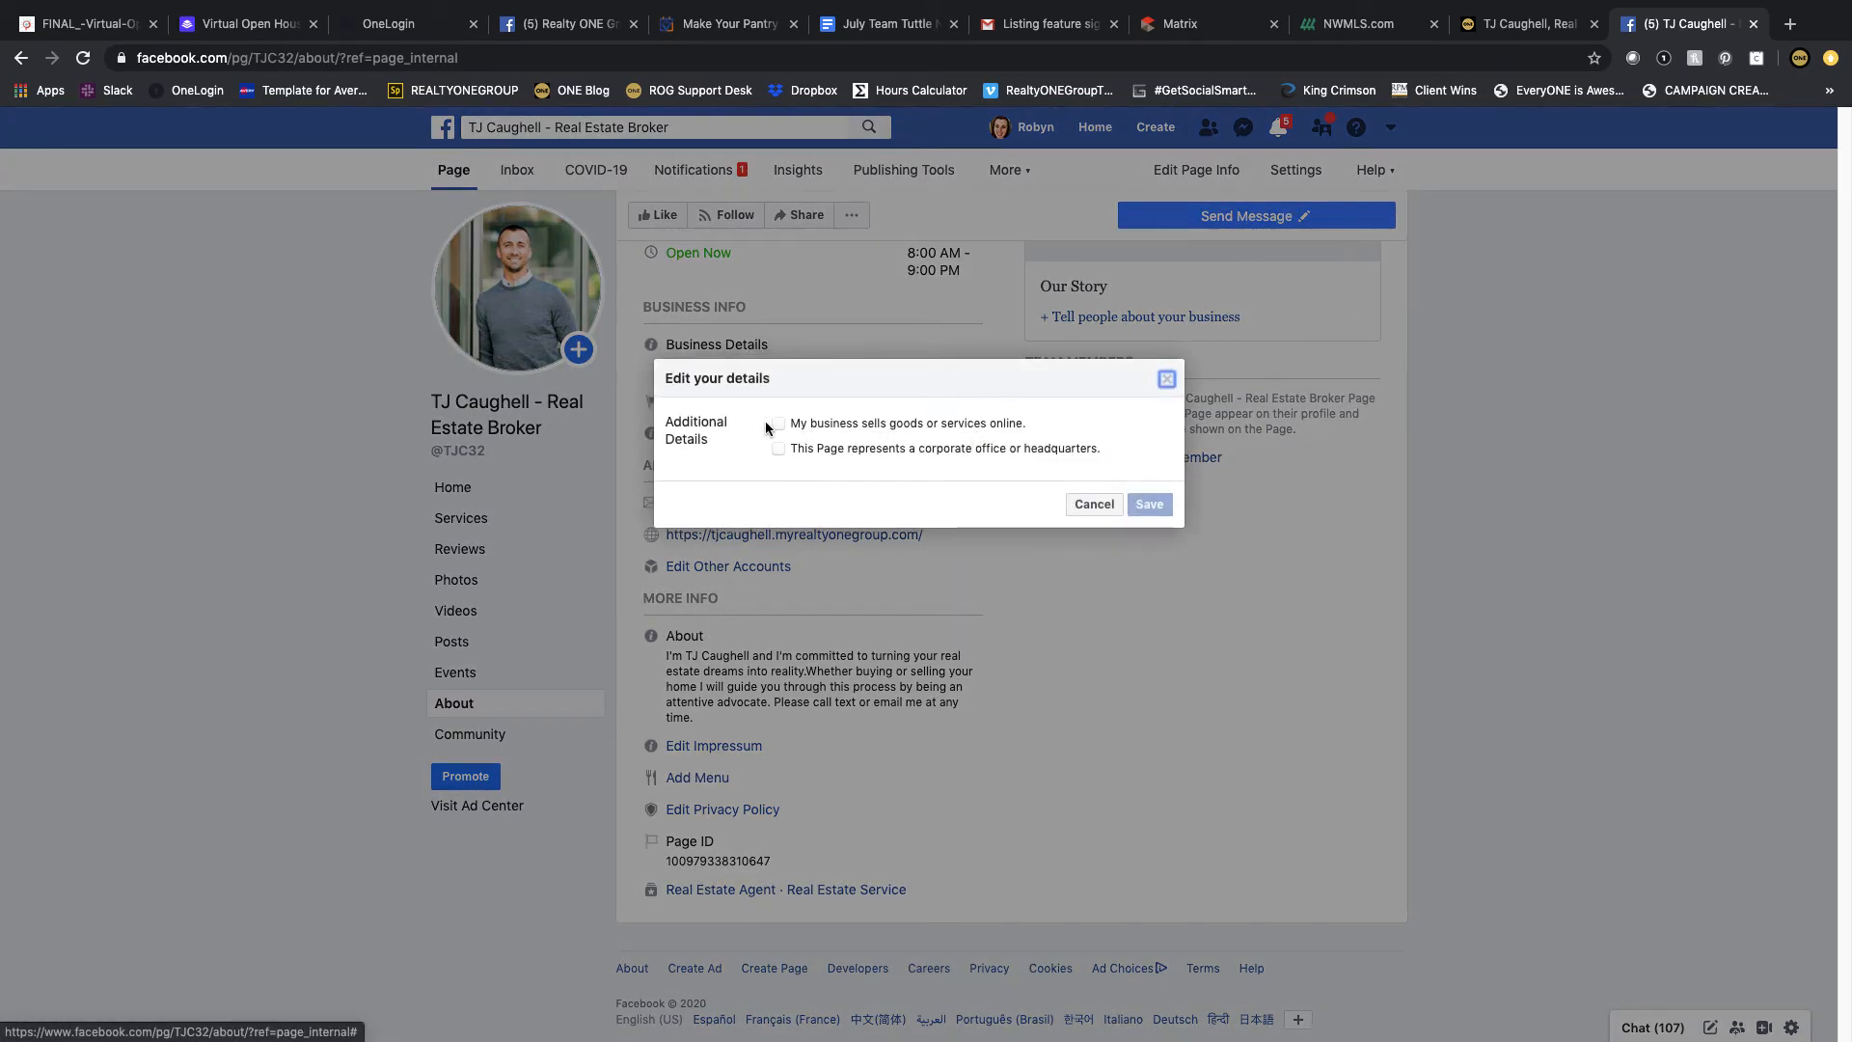
pyautogui.click(1099, 503)
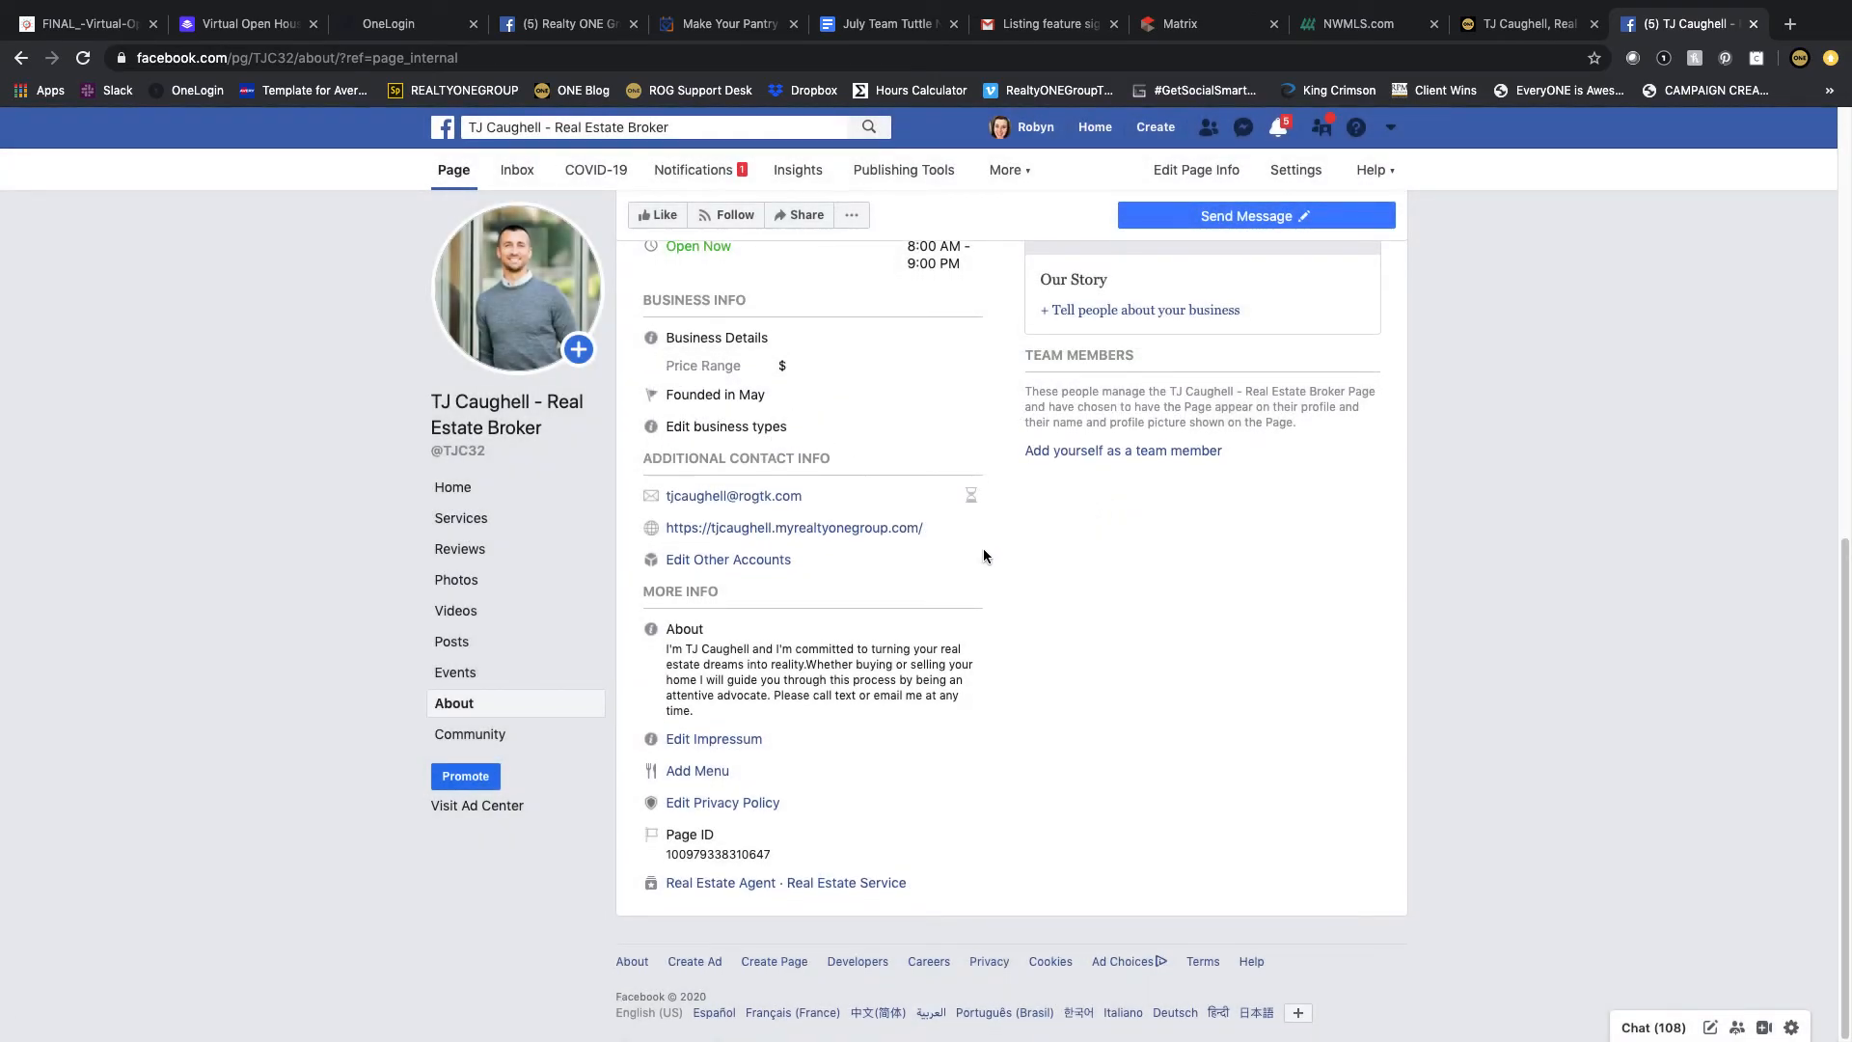
# Step: Copy the About Me biography text from the agent's website
pyautogui.scroll(4, 984, 551)
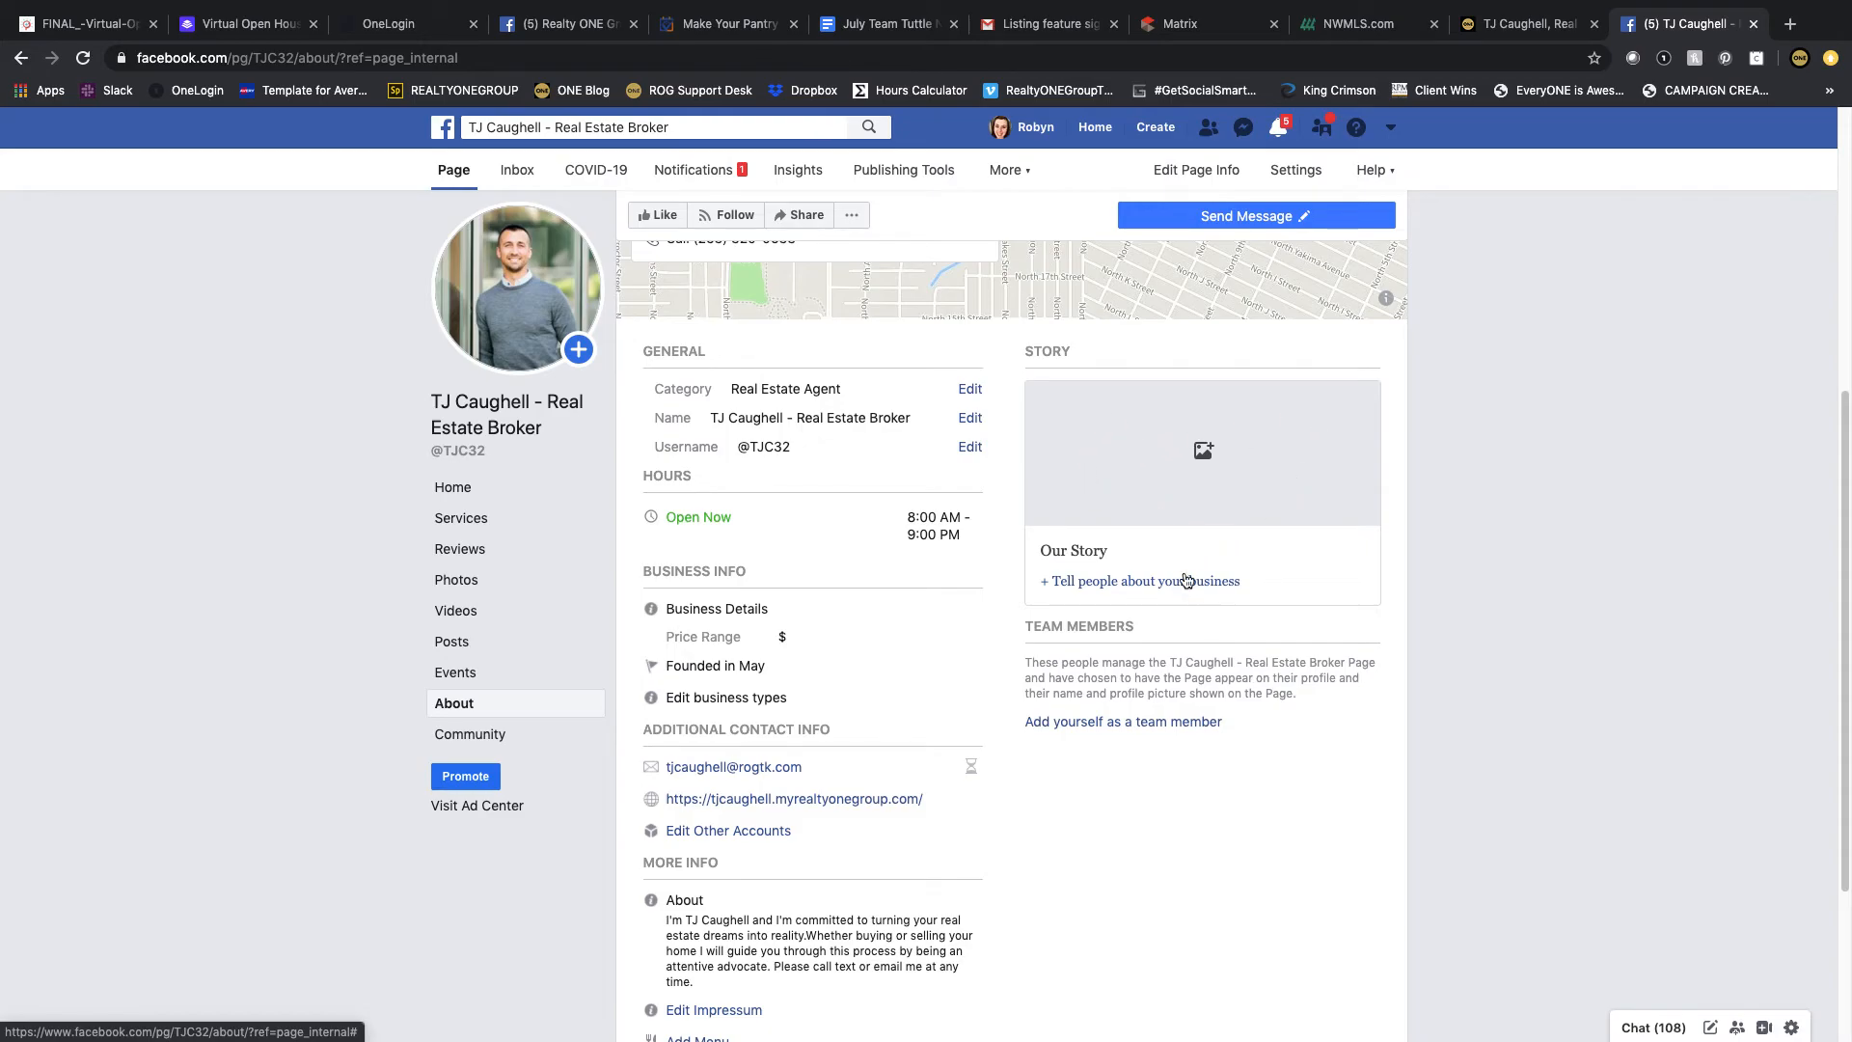
pyautogui.click(1522, 23)
pyautogui.scroll(-5, 841, 641)
pyautogui.scroll(-4, 841, 641)
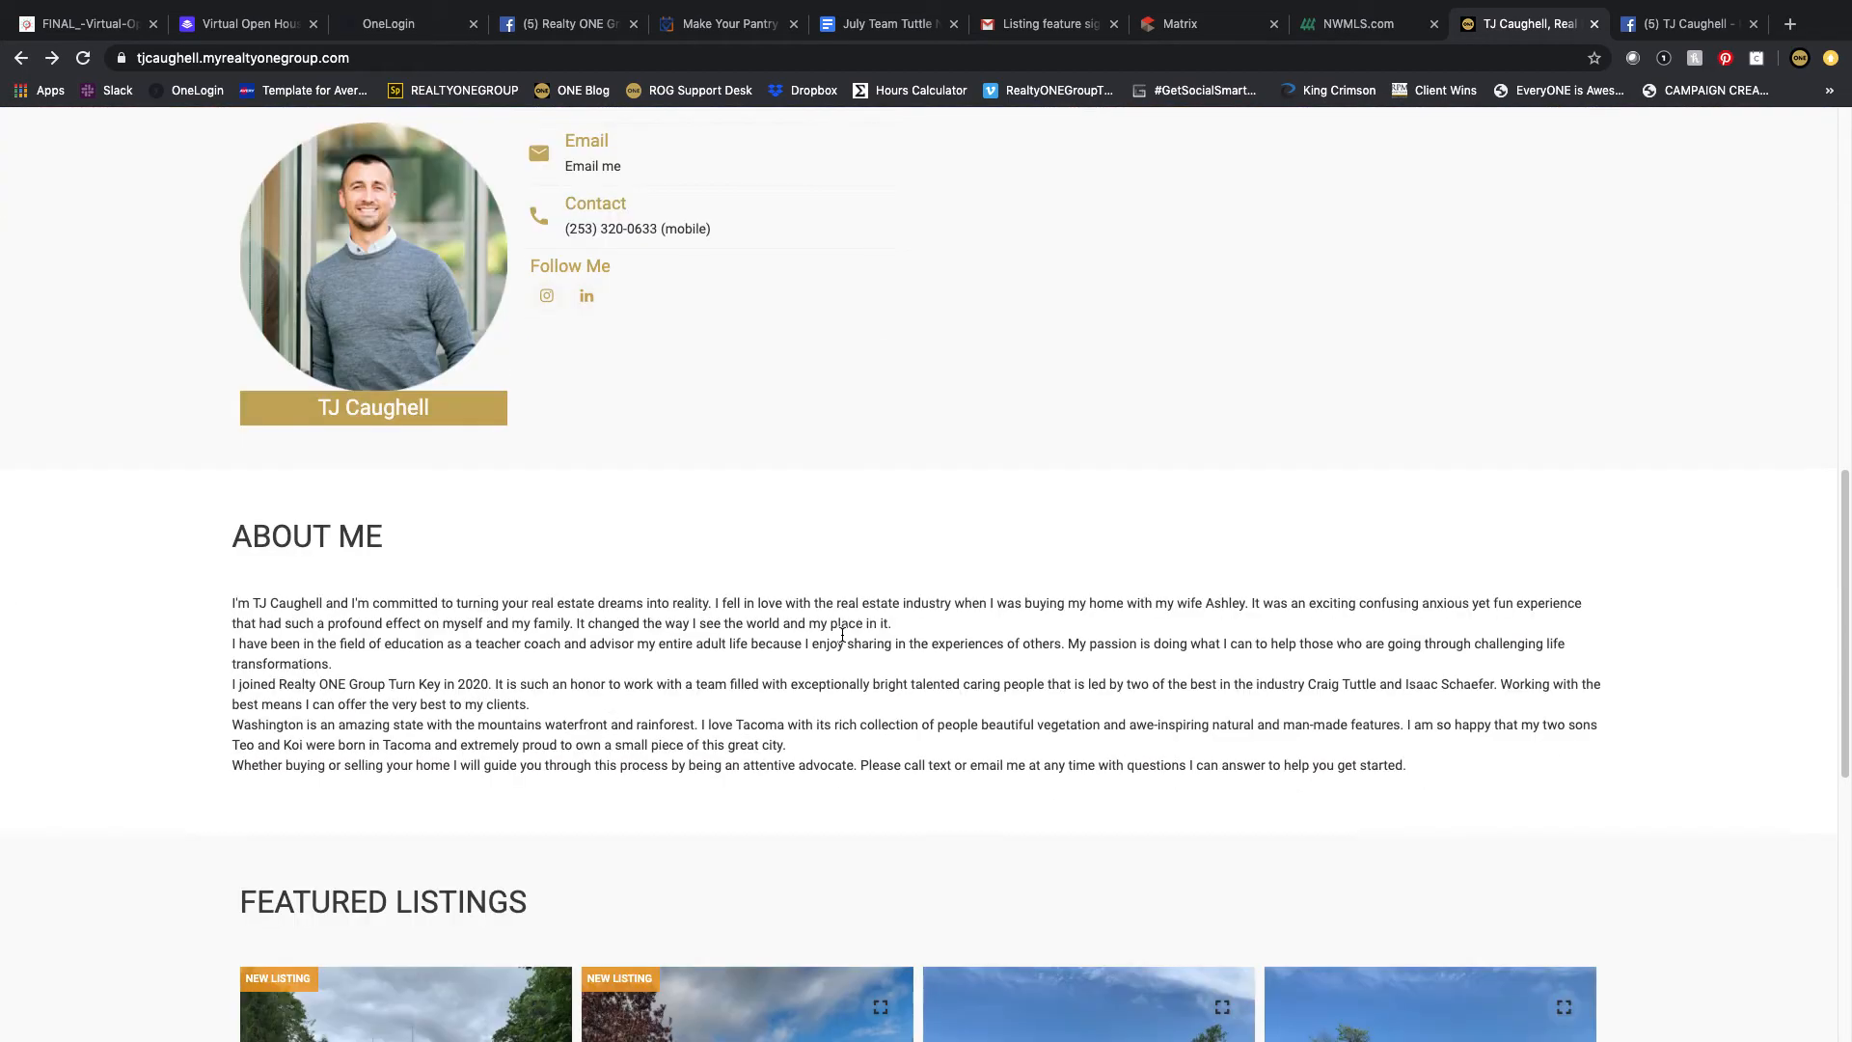
pyautogui.moveTo(1416, 769); pyautogui.dragTo(255, 613)
pyautogui.press('super+c')
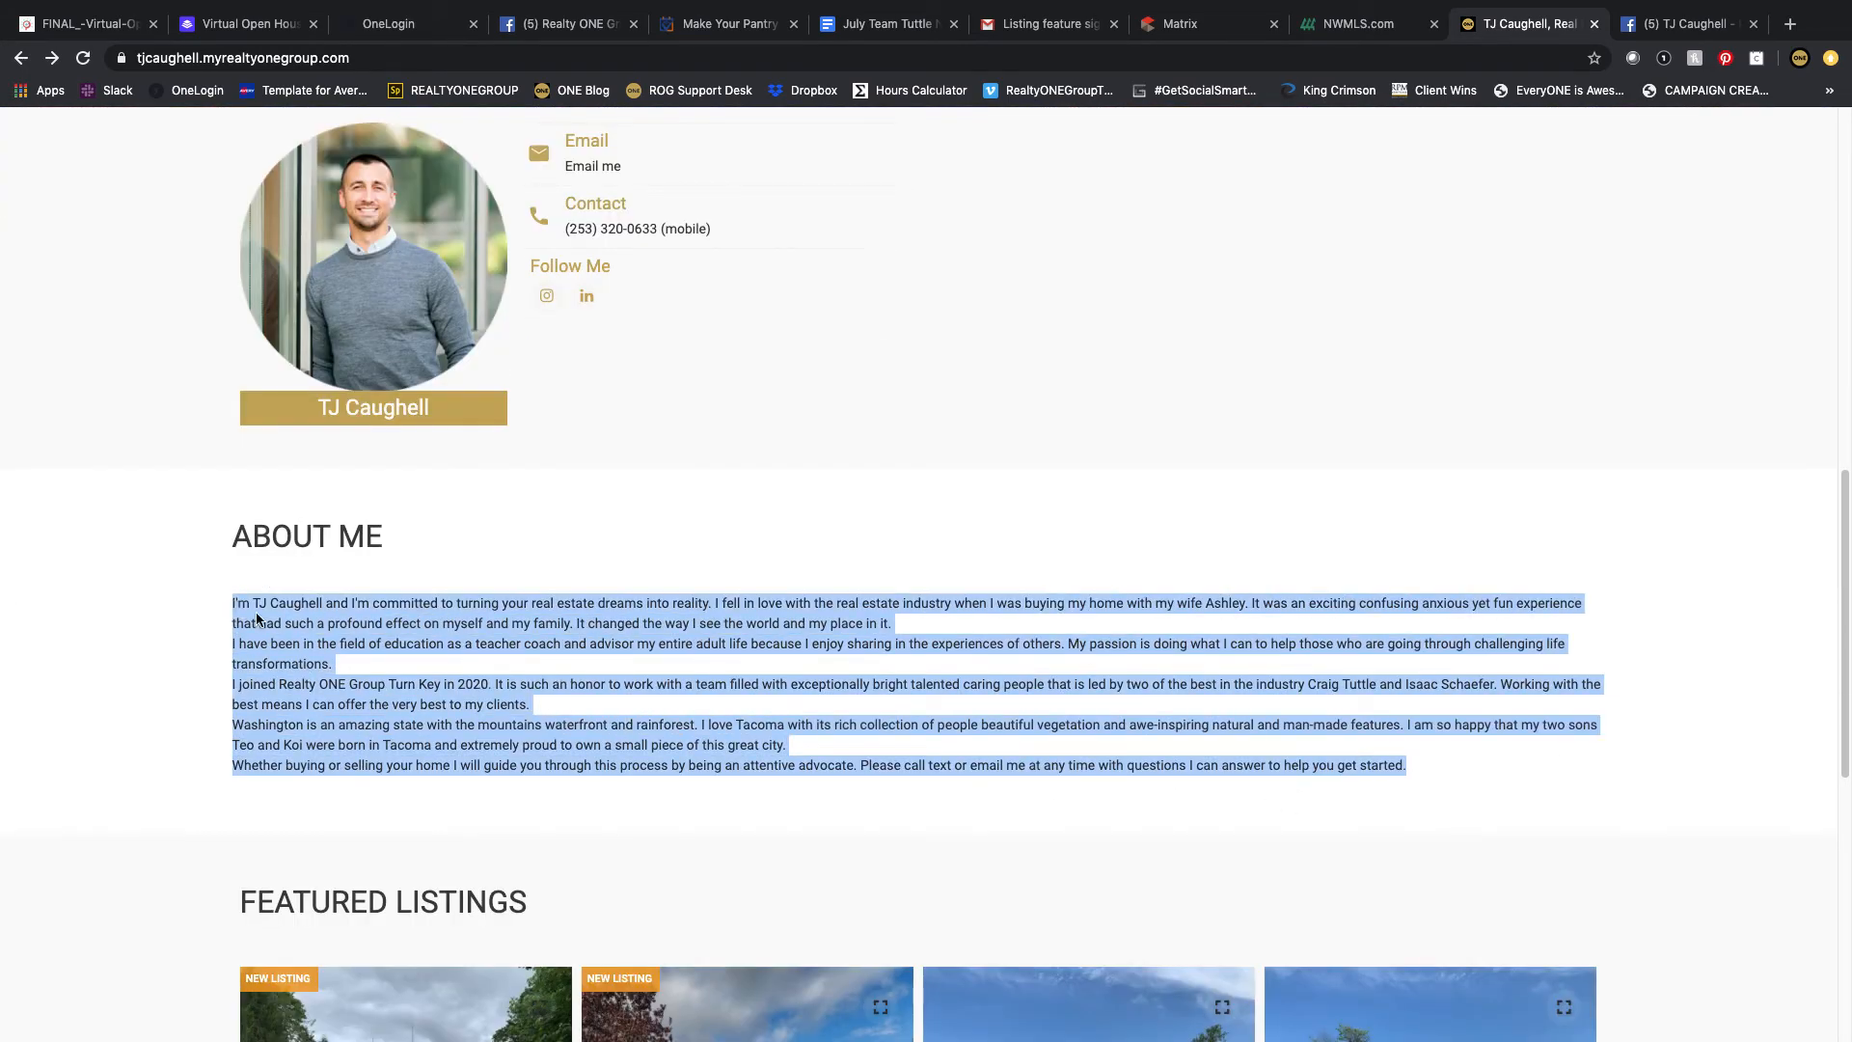
pyautogui.rightClick(255, 614)
pyautogui.click(318, 670)
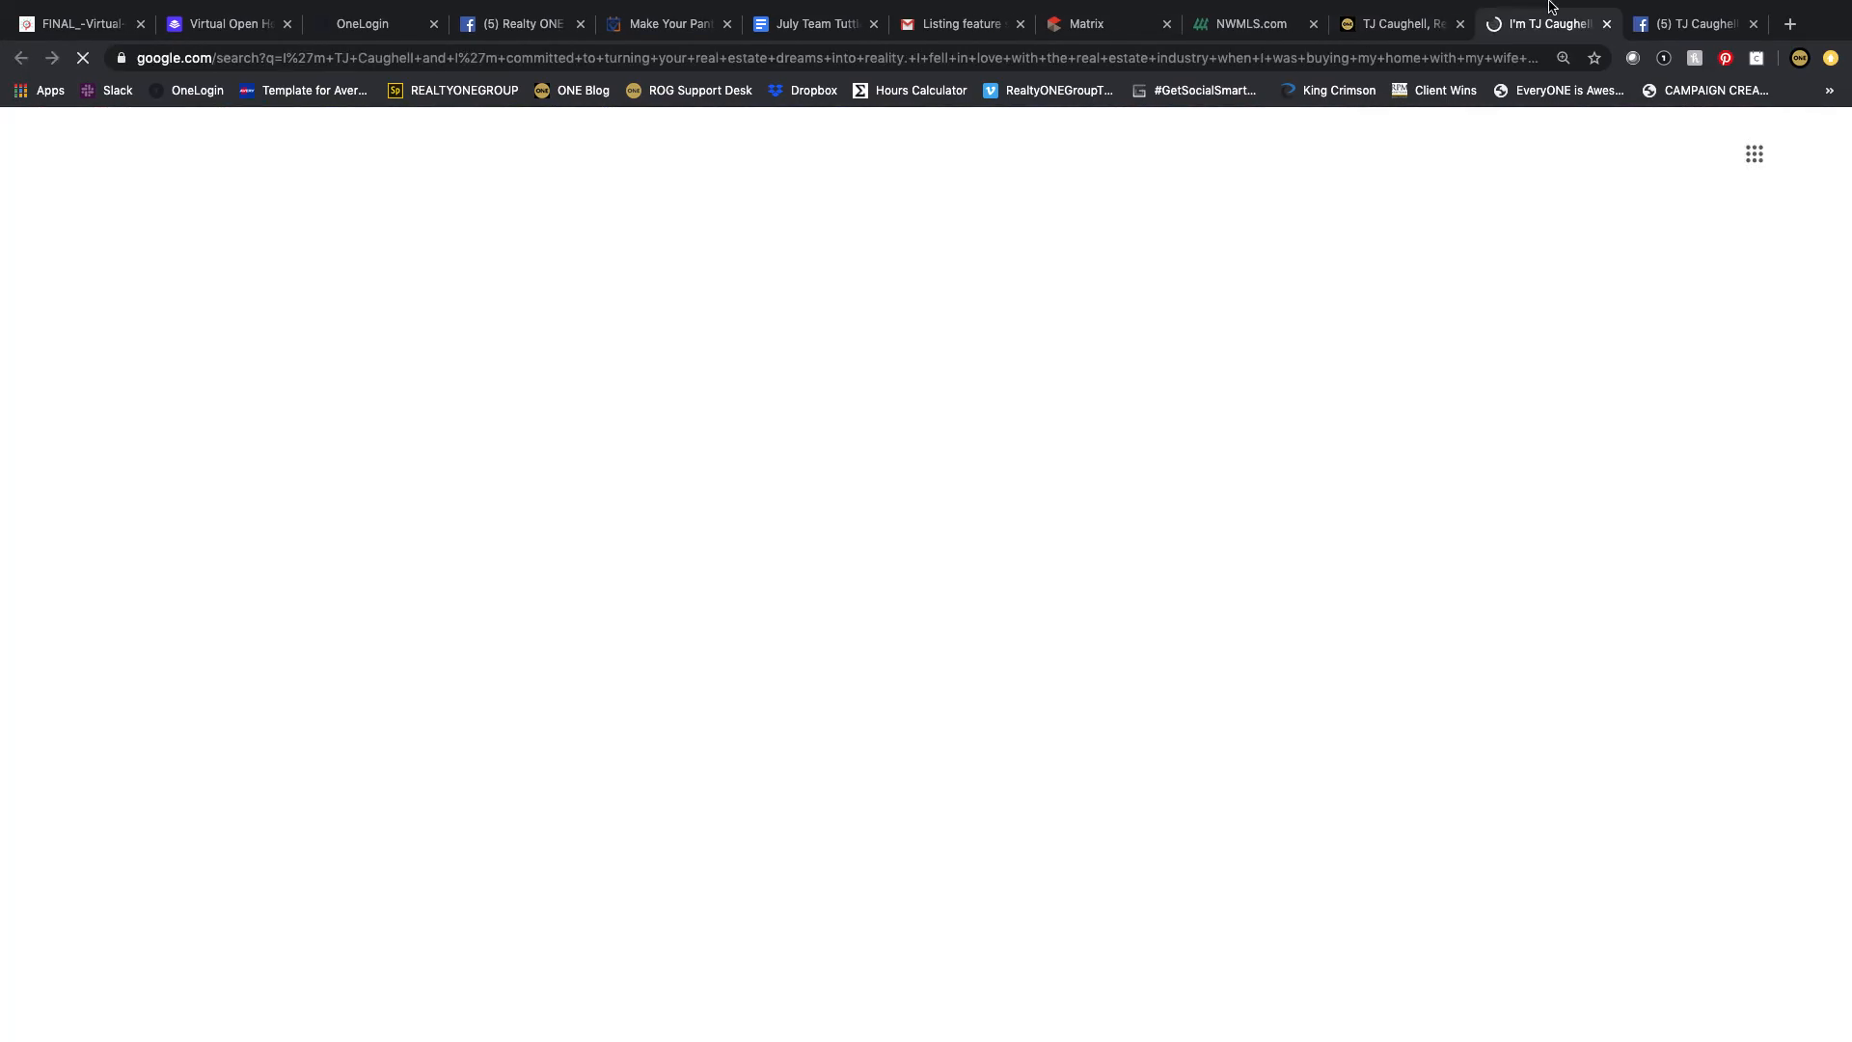
pyautogui.click(1605, 30)
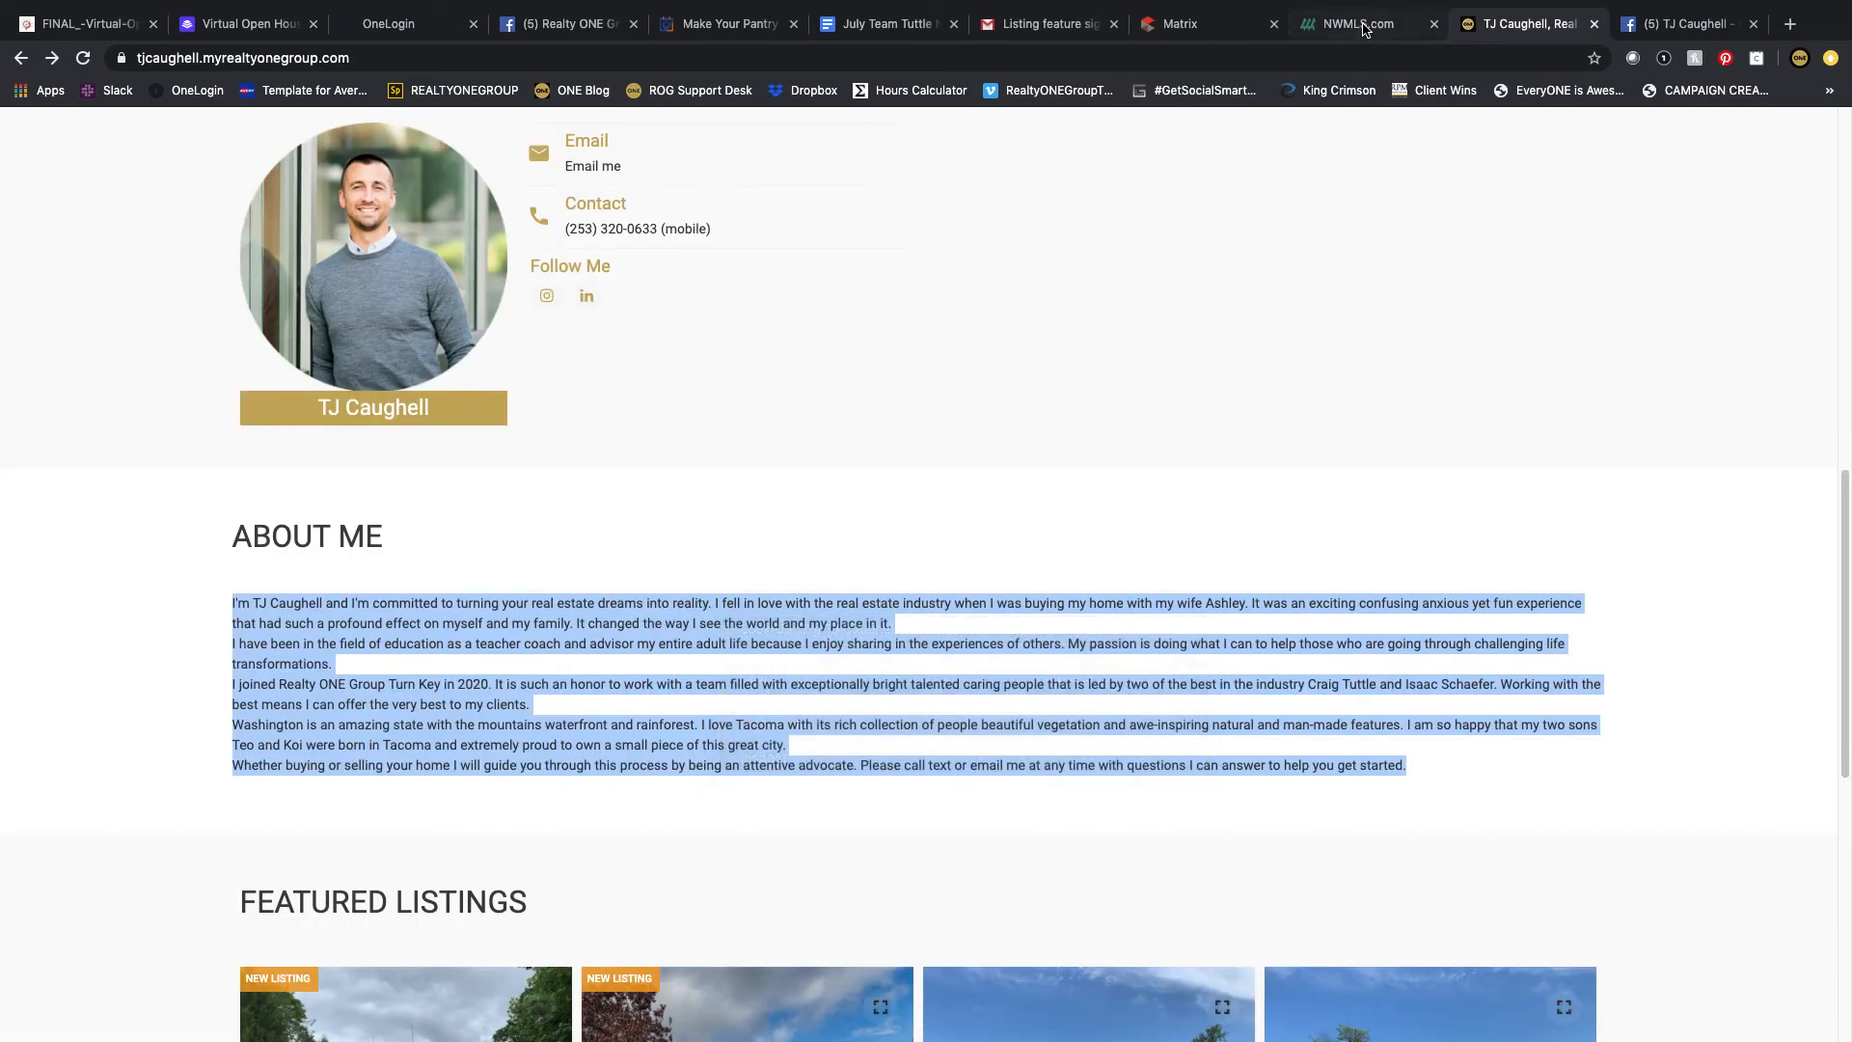
# Step: Start a new Our Story for the Page and paste the copied biography as its body
pyautogui.click(1688, 23)
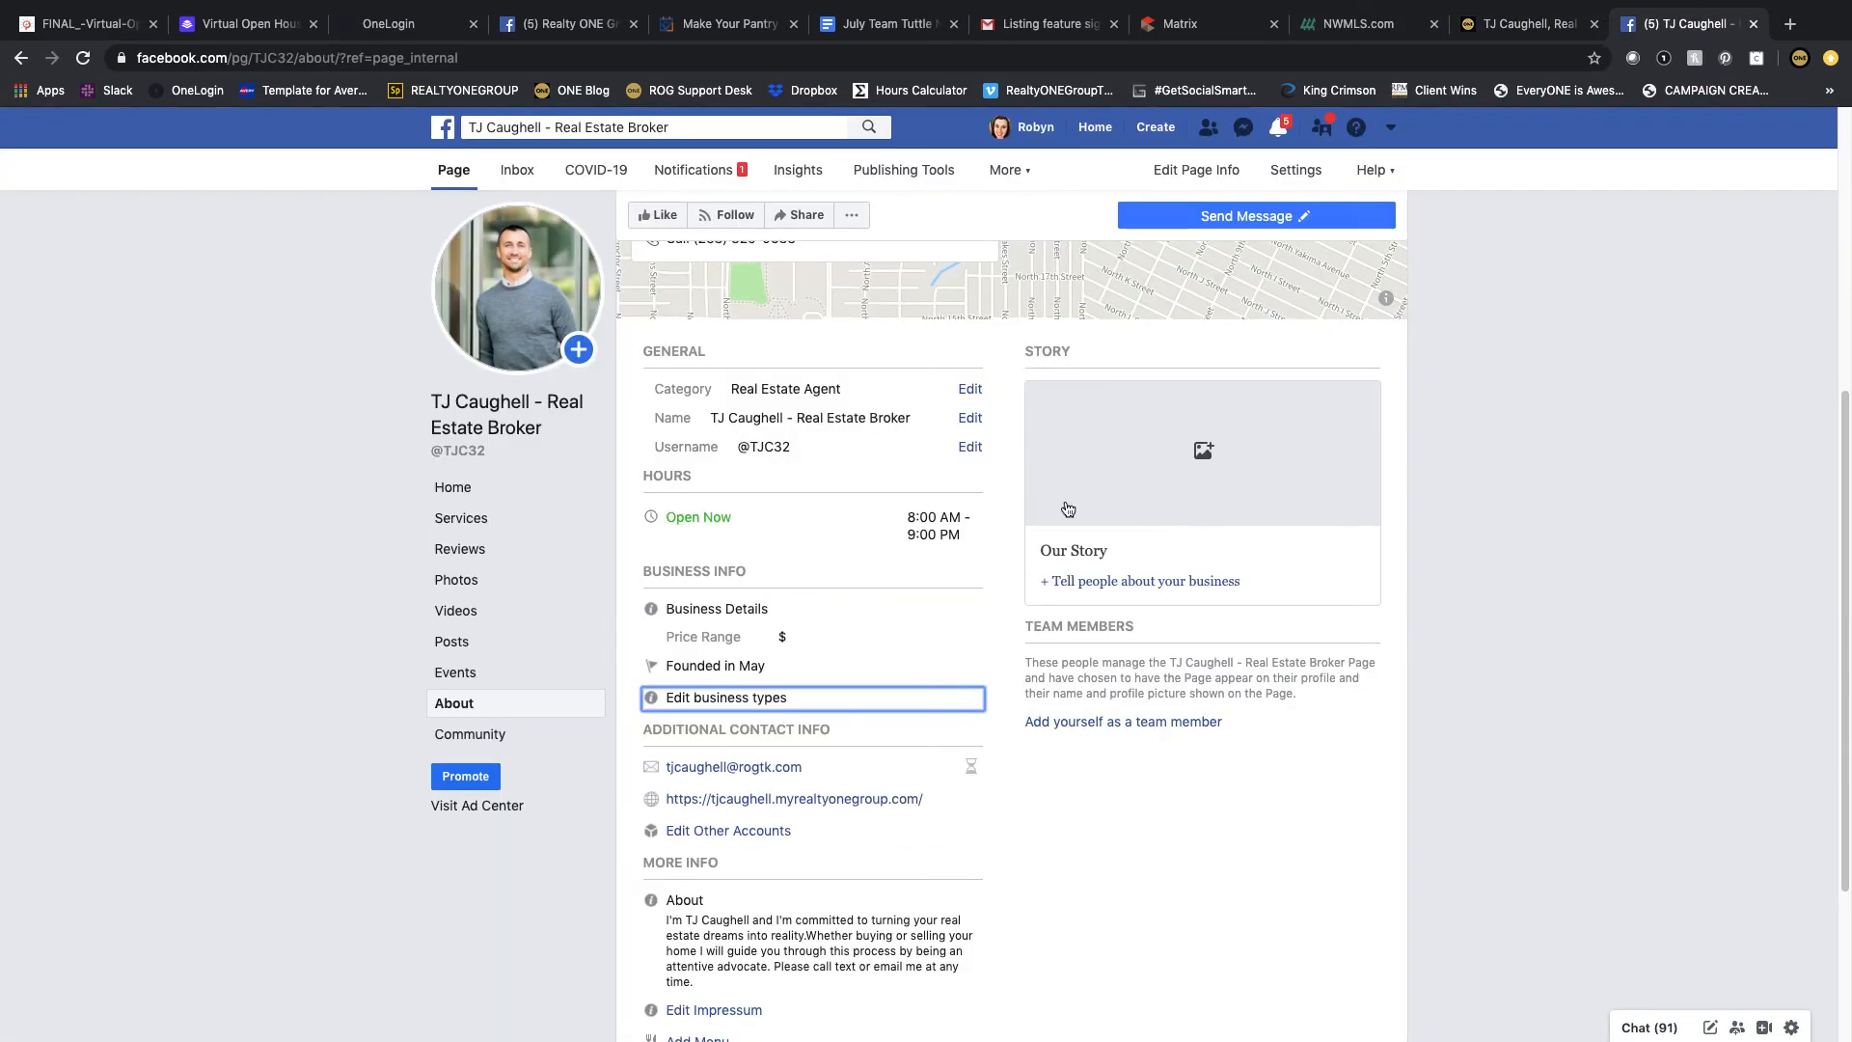
pyautogui.click(1124, 582)
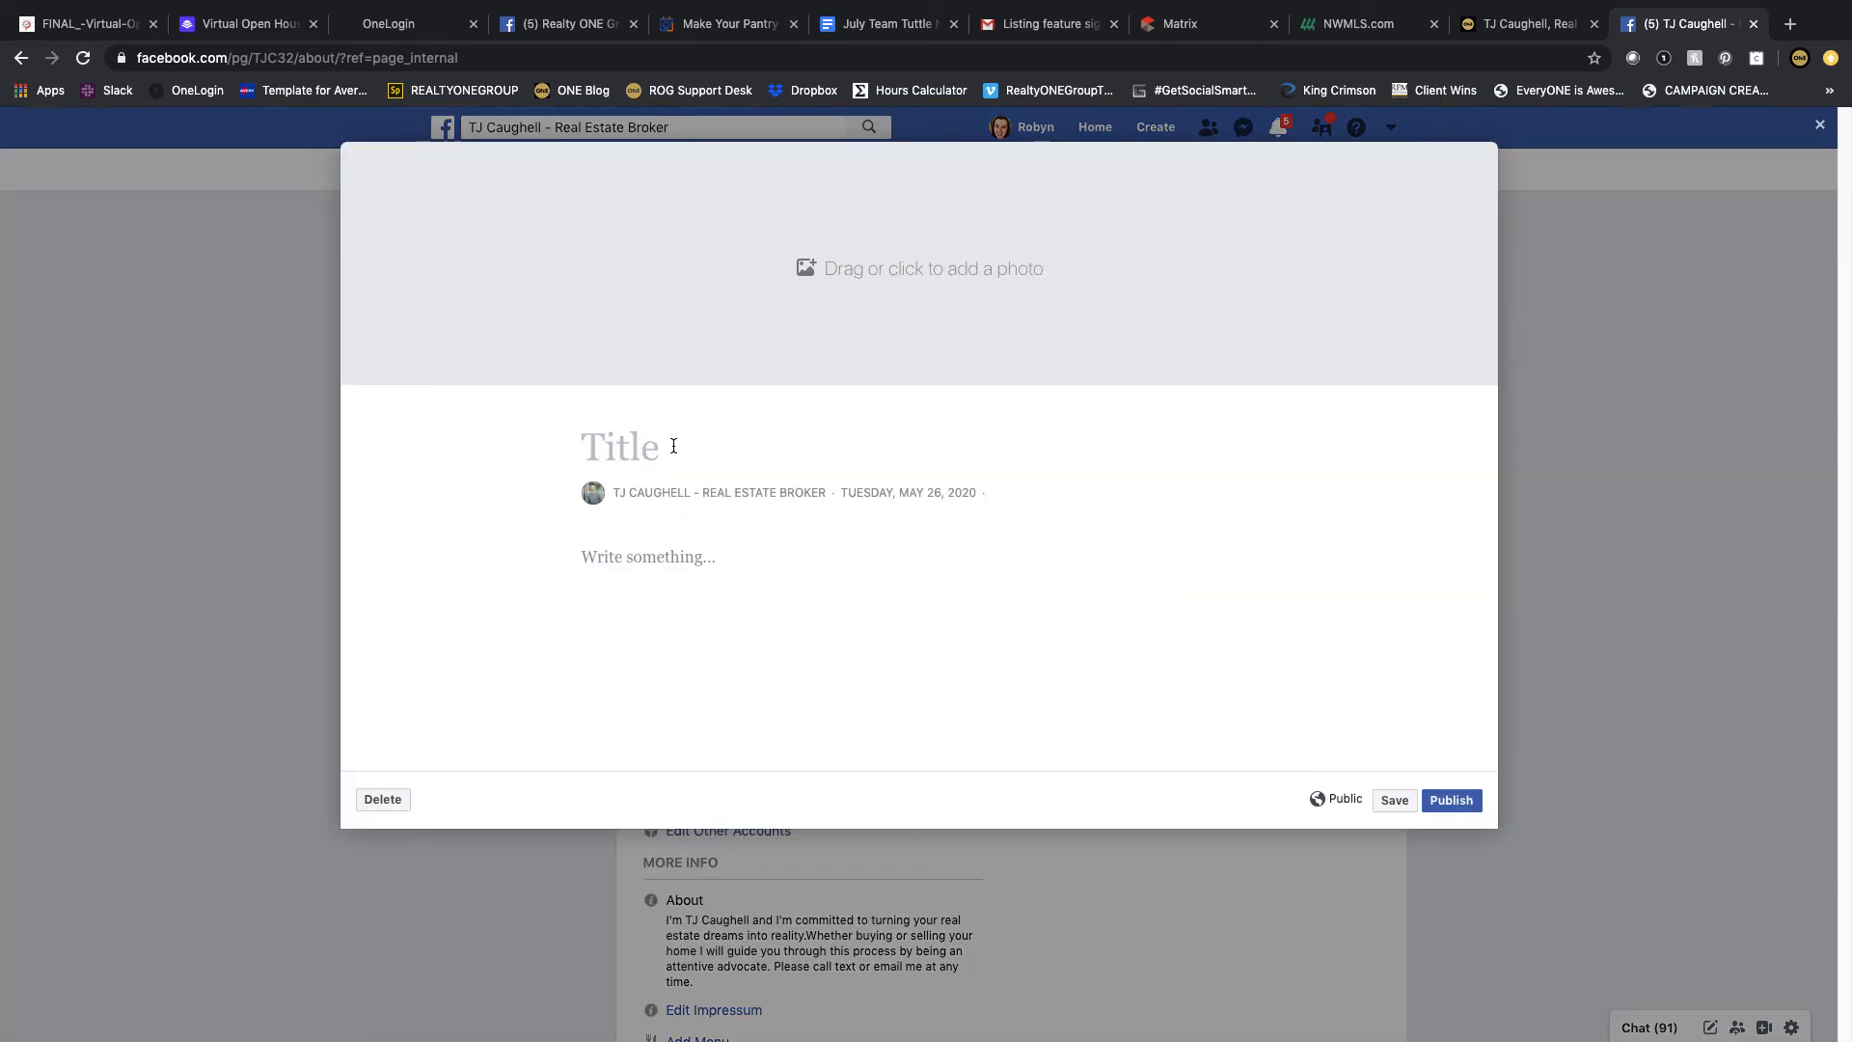
pyautogui.click(619, 552)
pyautogui.press('super+v')
# Step: Title the story "Your Real Estate Goals - Achieved!" and publish it
pyautogui.scroll(-2, 681, 478)
pyautogui.click(666, 293)
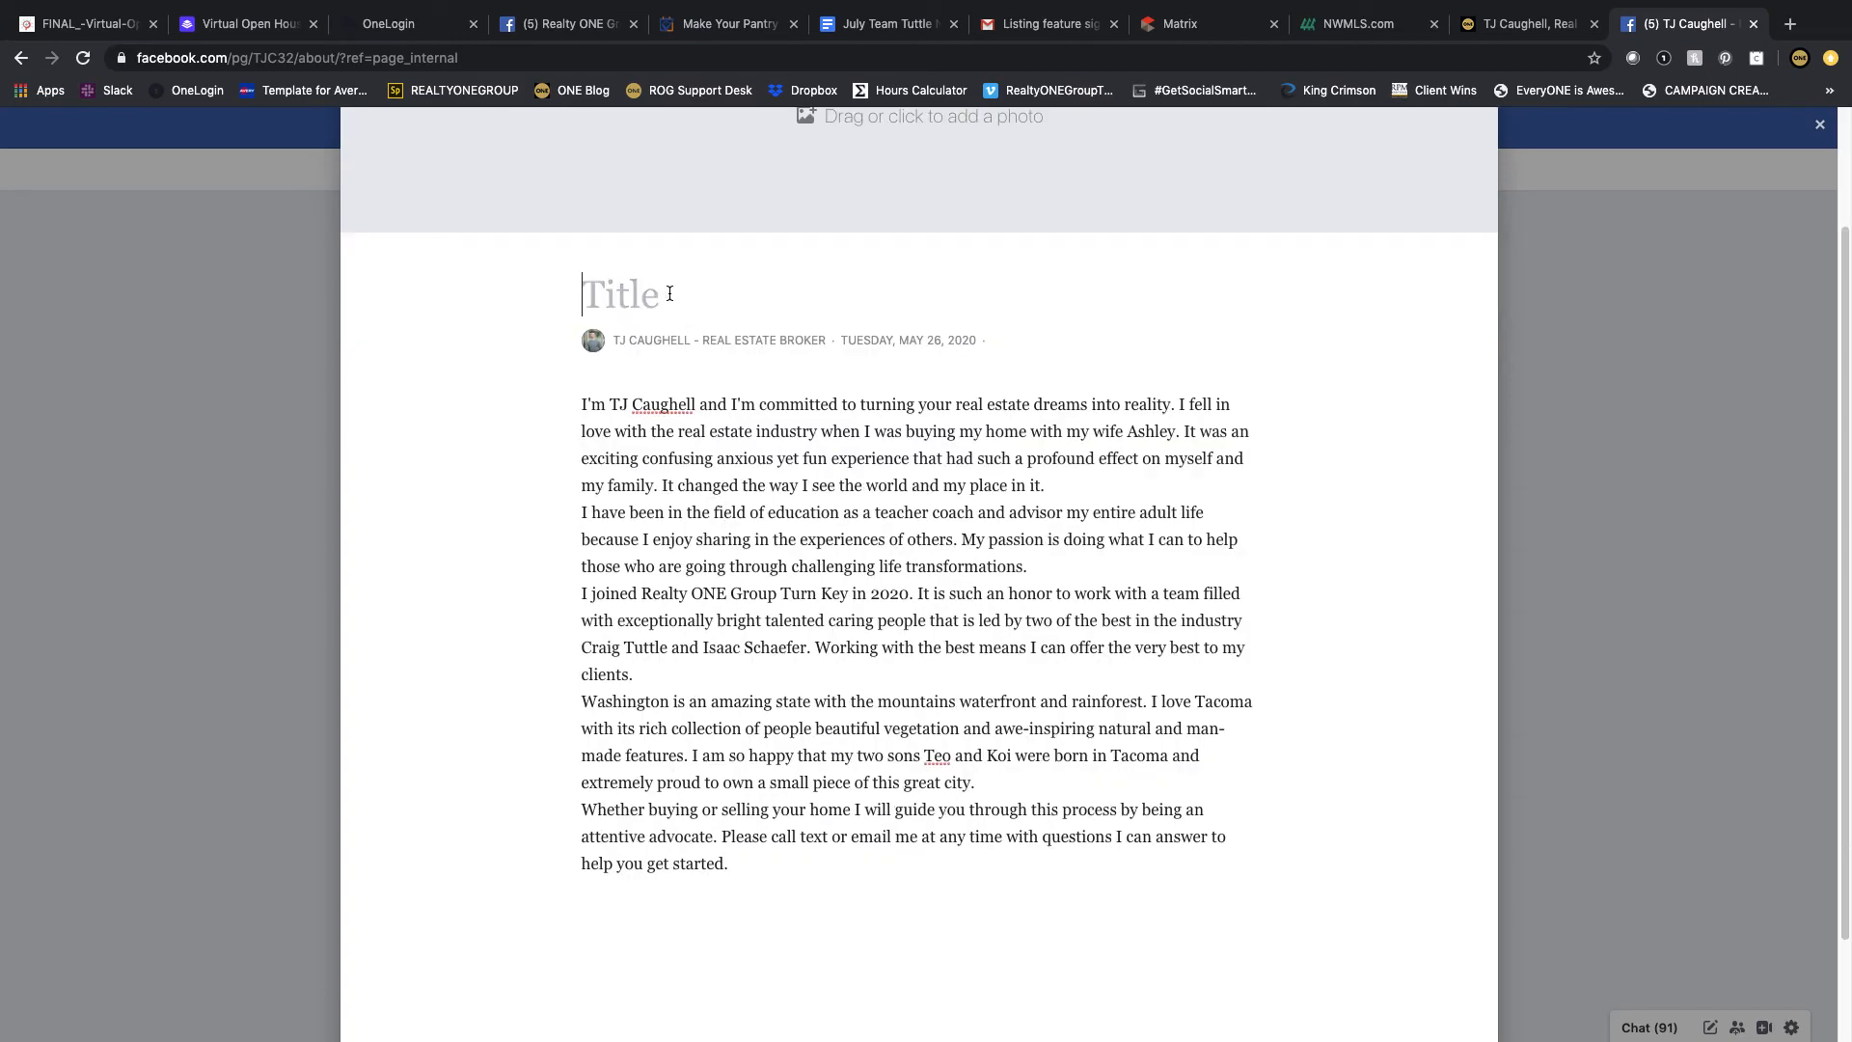
pyautogui.write('Your Real Estate Go')
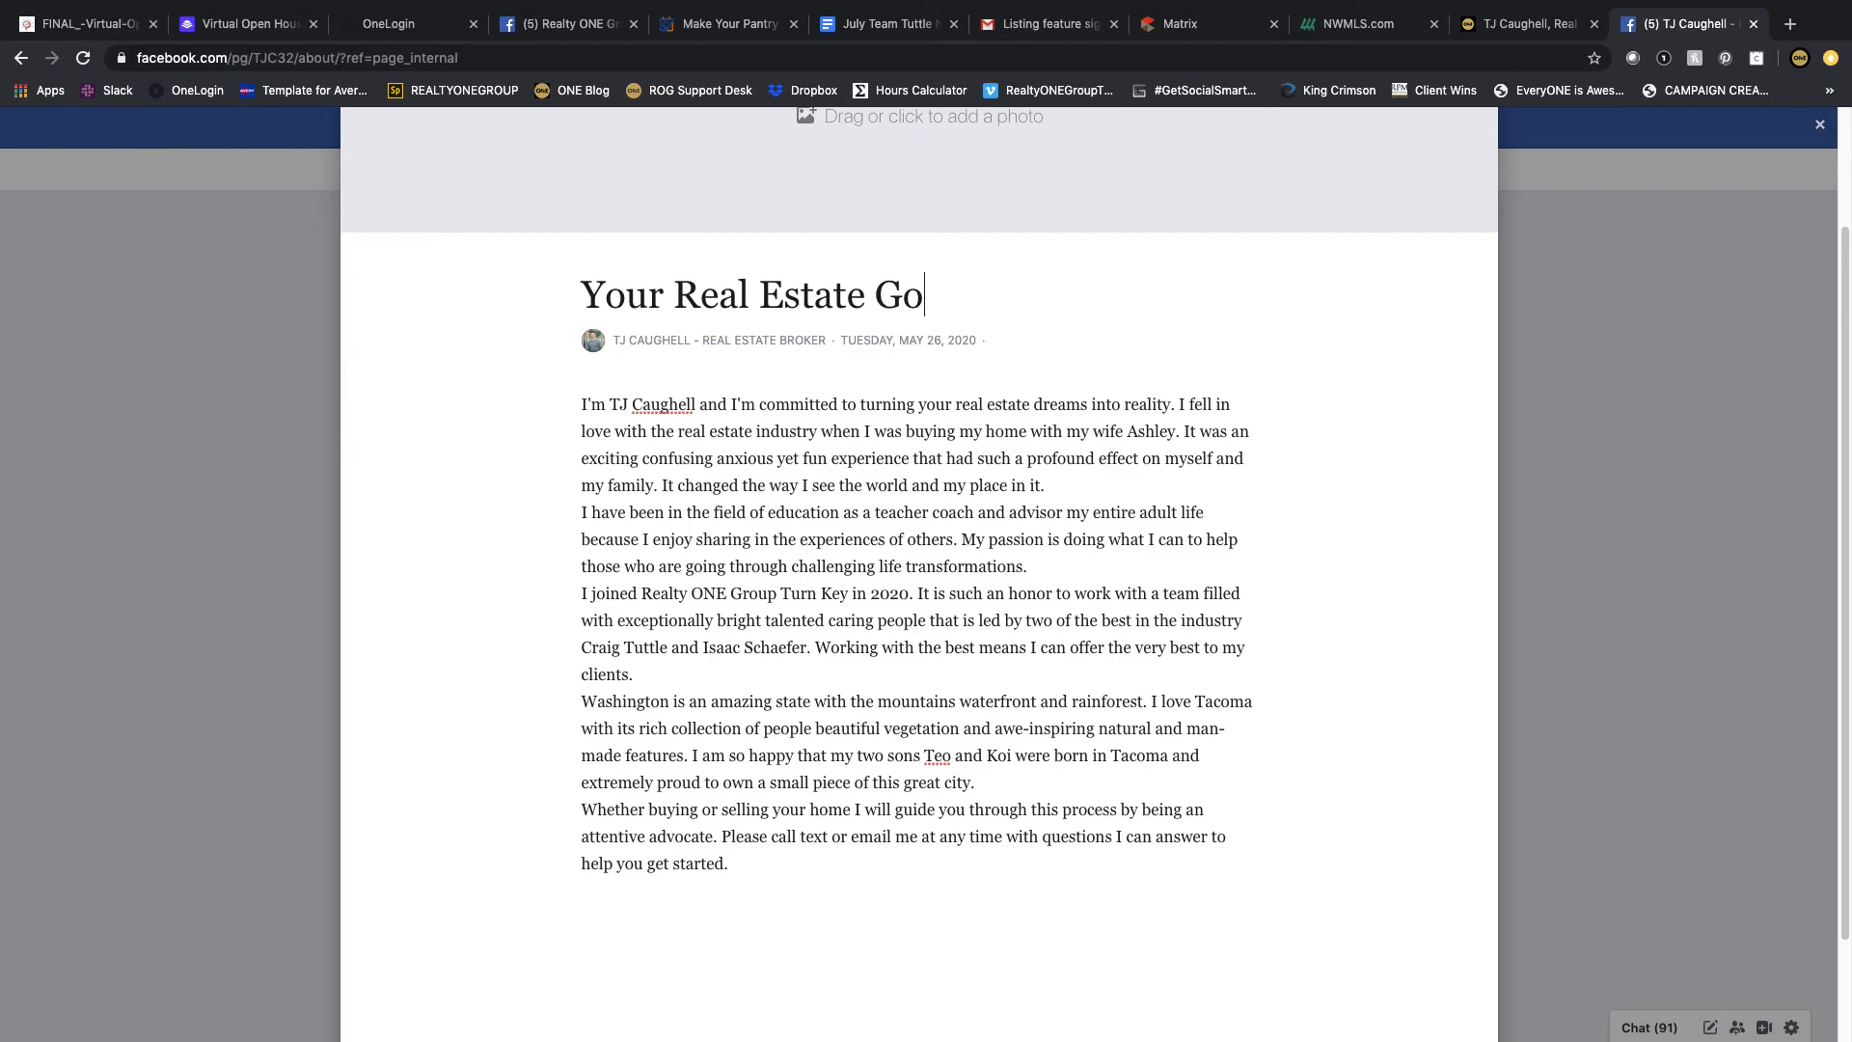
pyautogui.write('als - Achieved!')
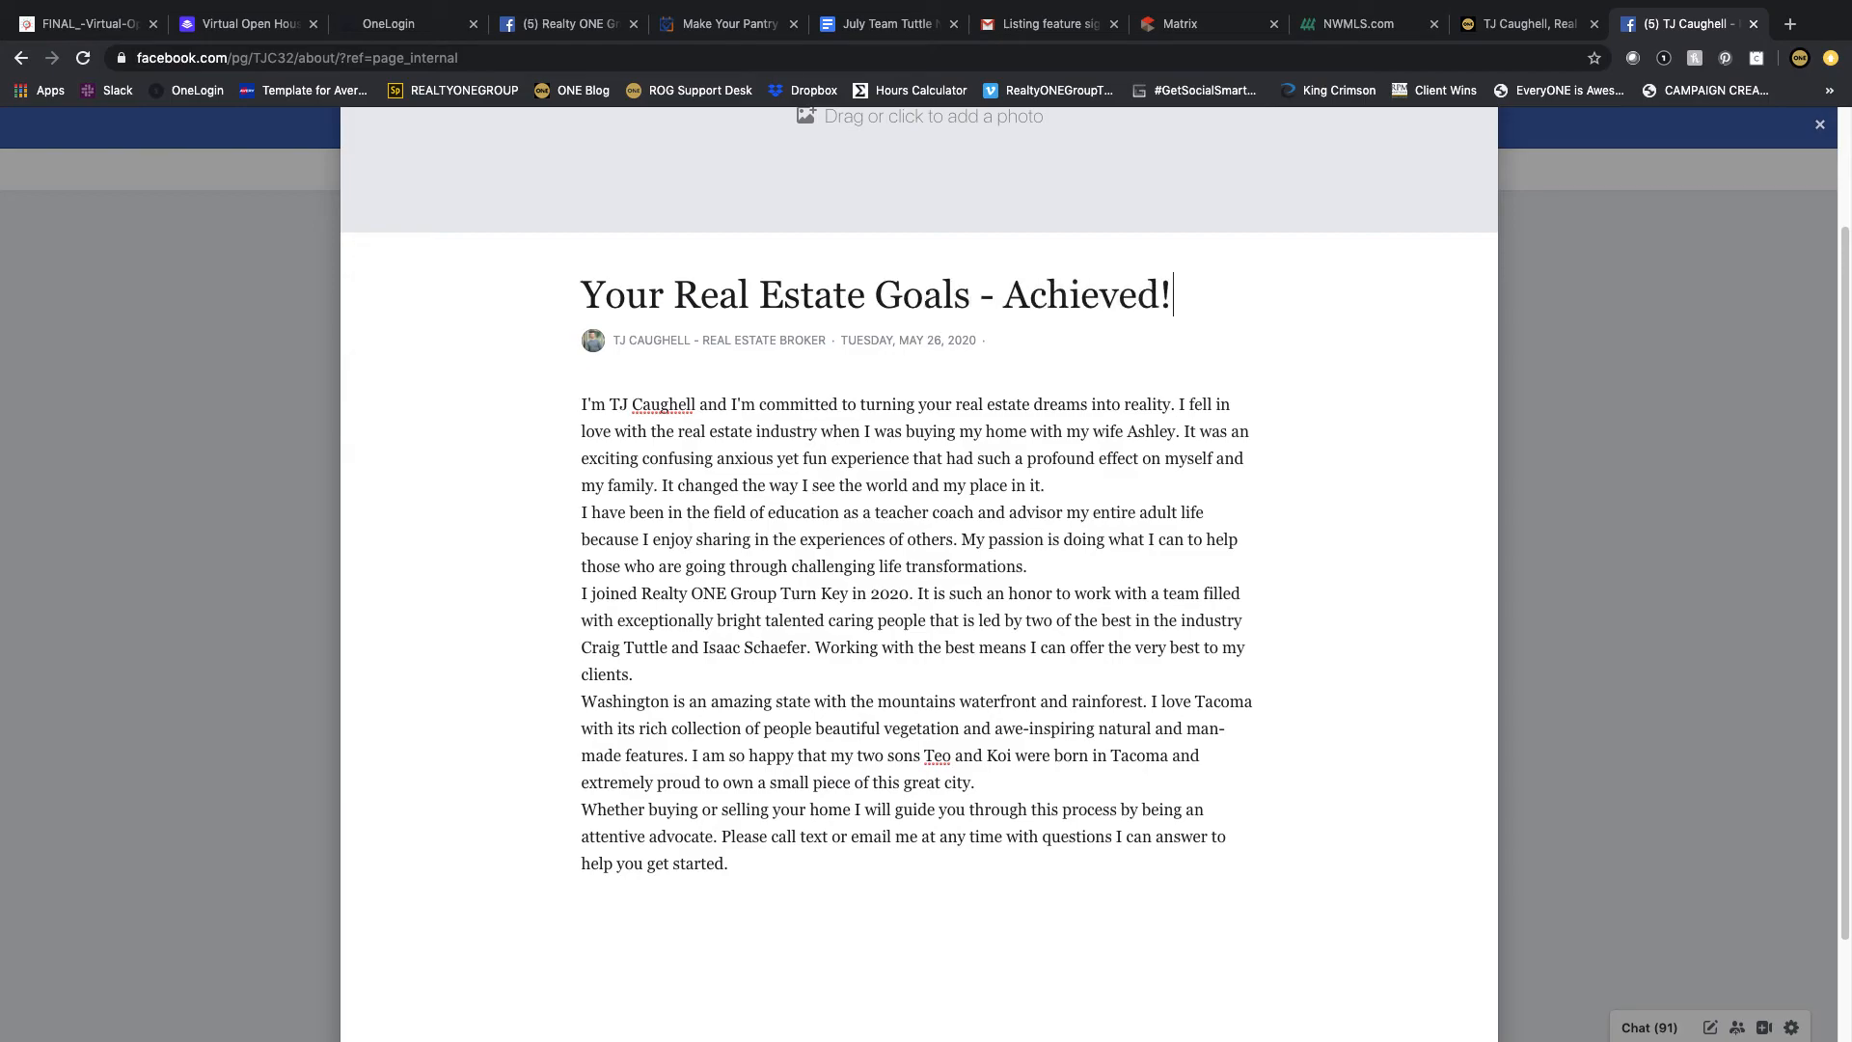
pyautogui.scroll(-3, 622, 226)
pyautogui.click(1445, 978)
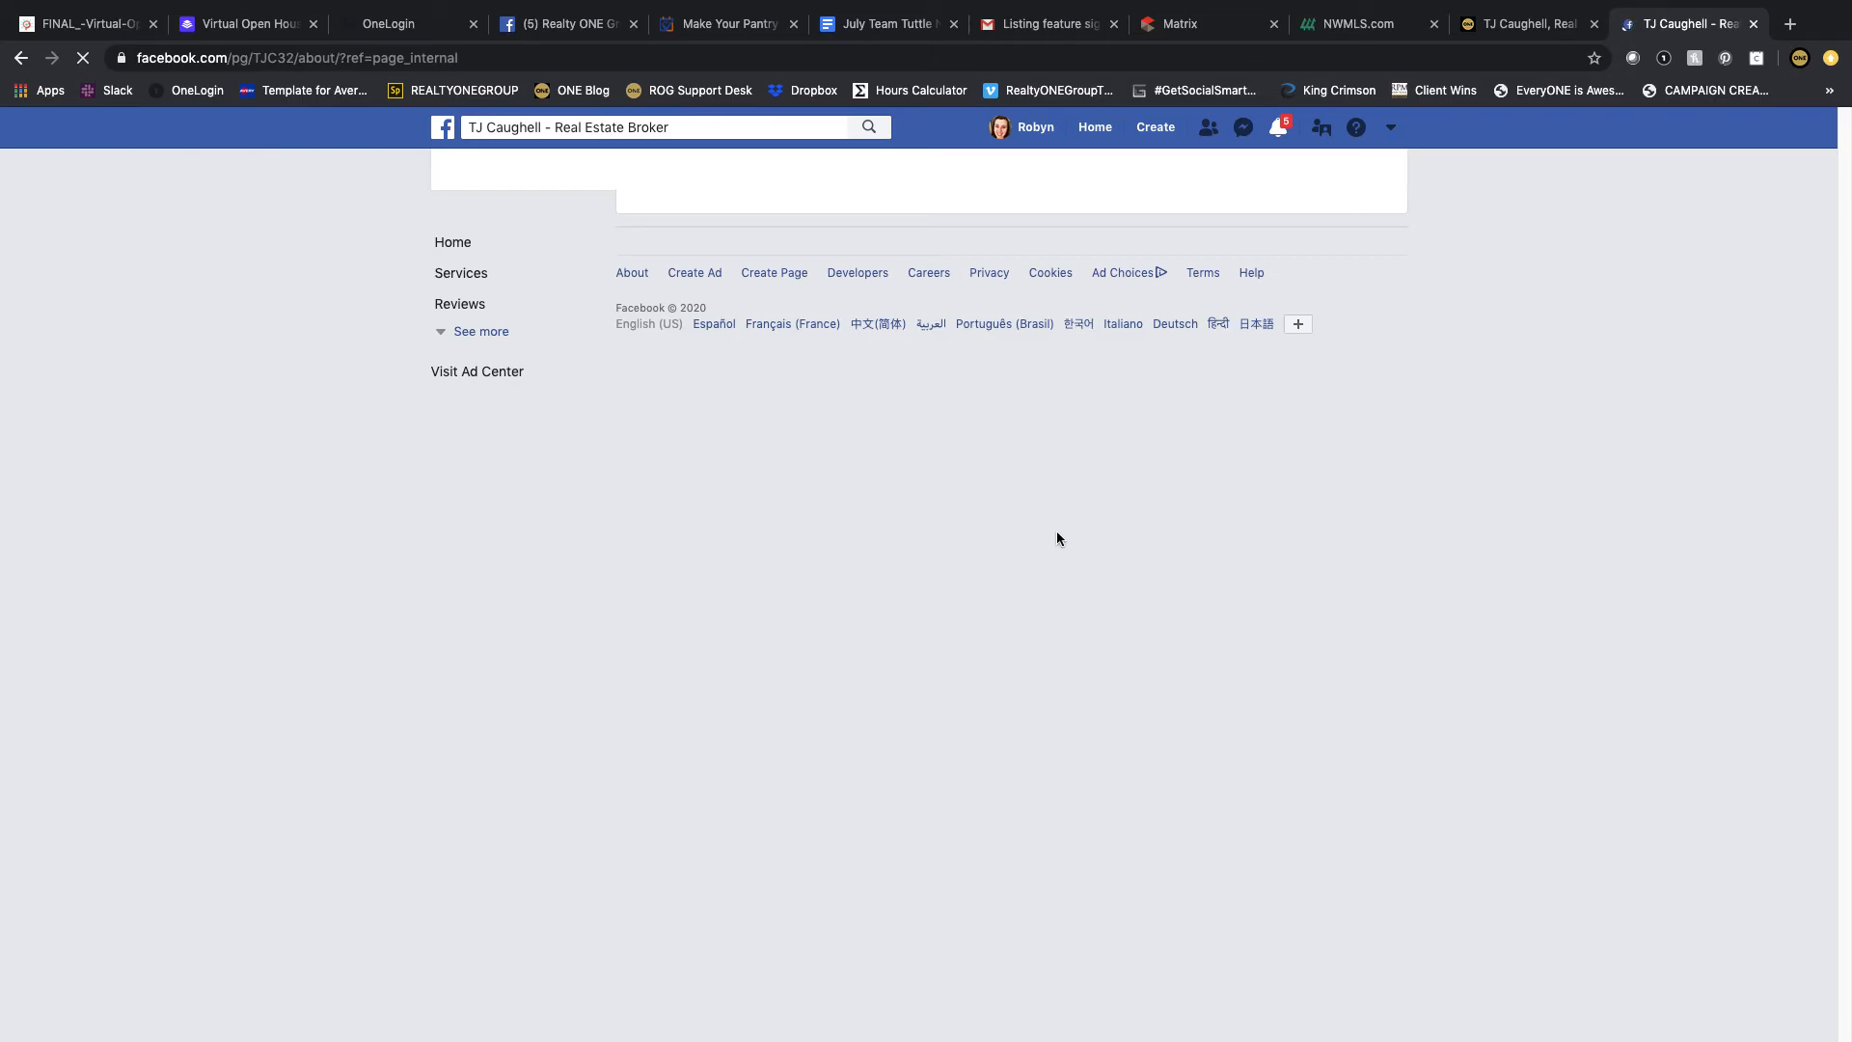
# Step: Scroll through the Page's About section to review the story and business details
pyautogui.scroll(-1, 1467, 558)
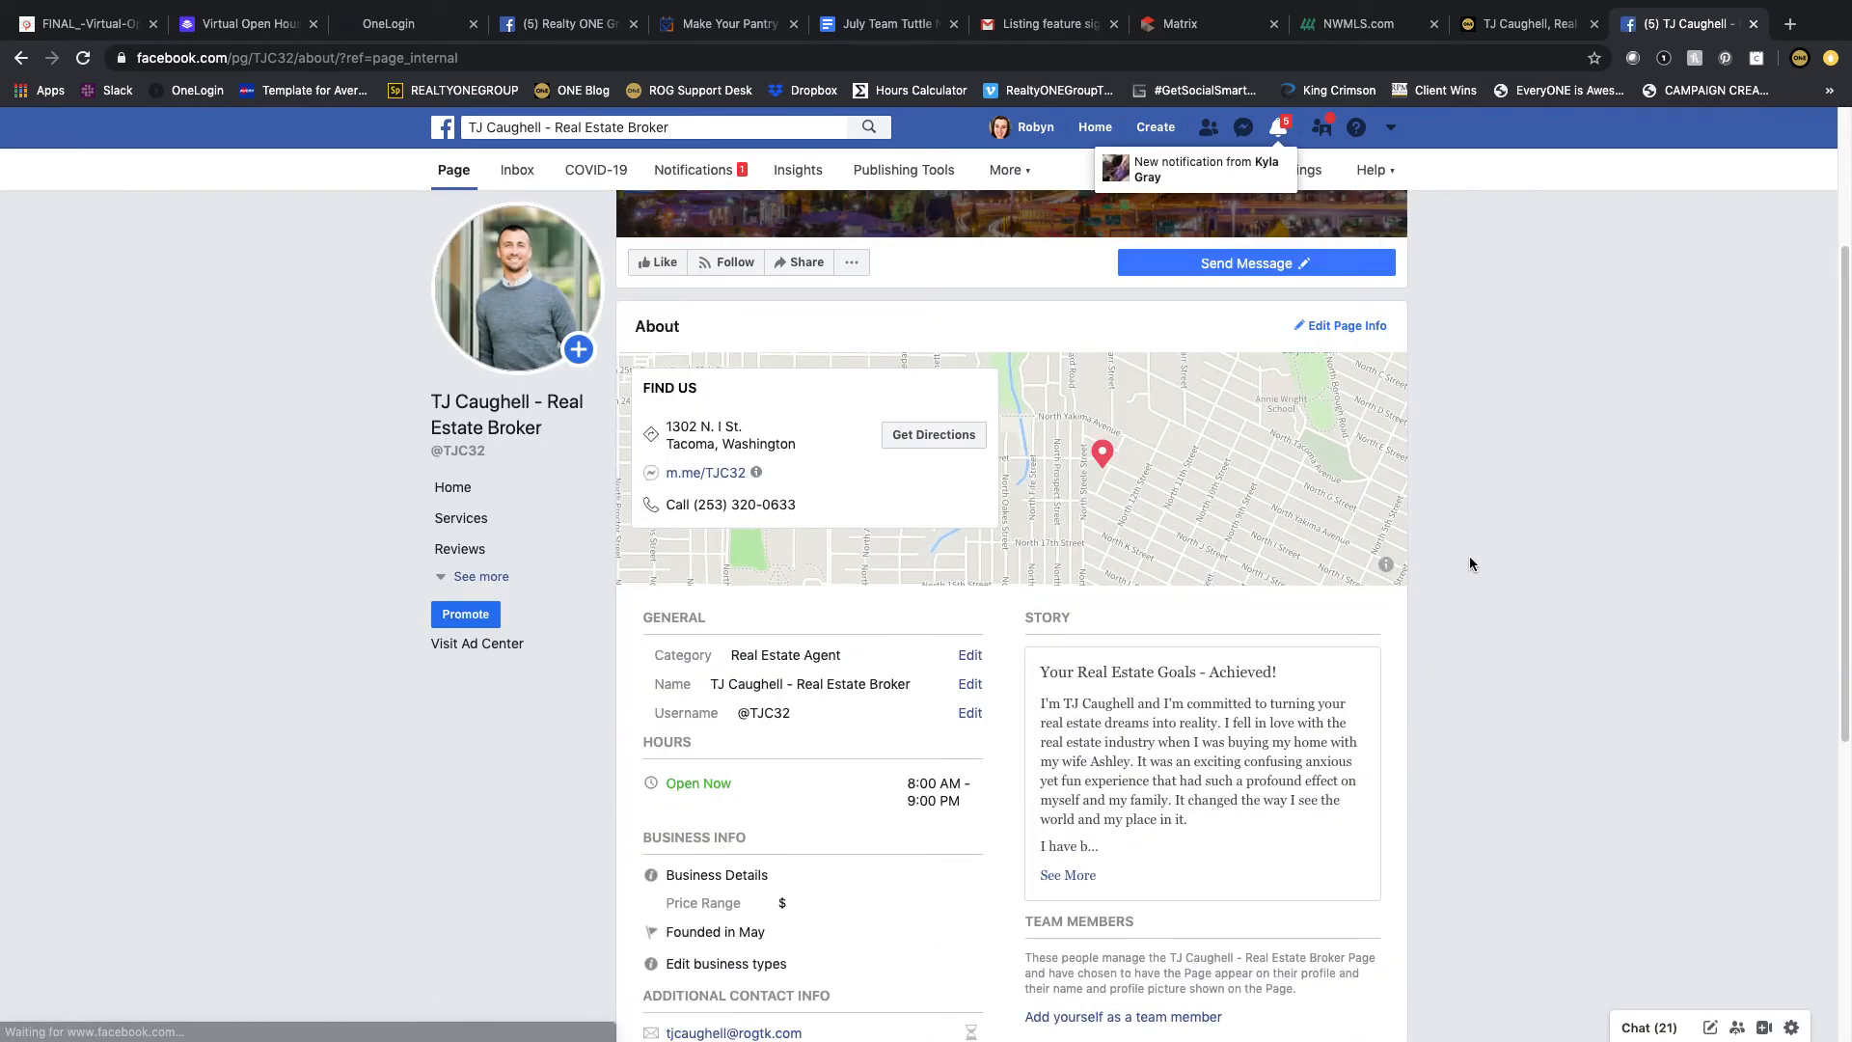
pyautogui.scroll(-1, 1469, 556)
pyautogui.scroll(-5, 1469, 564)
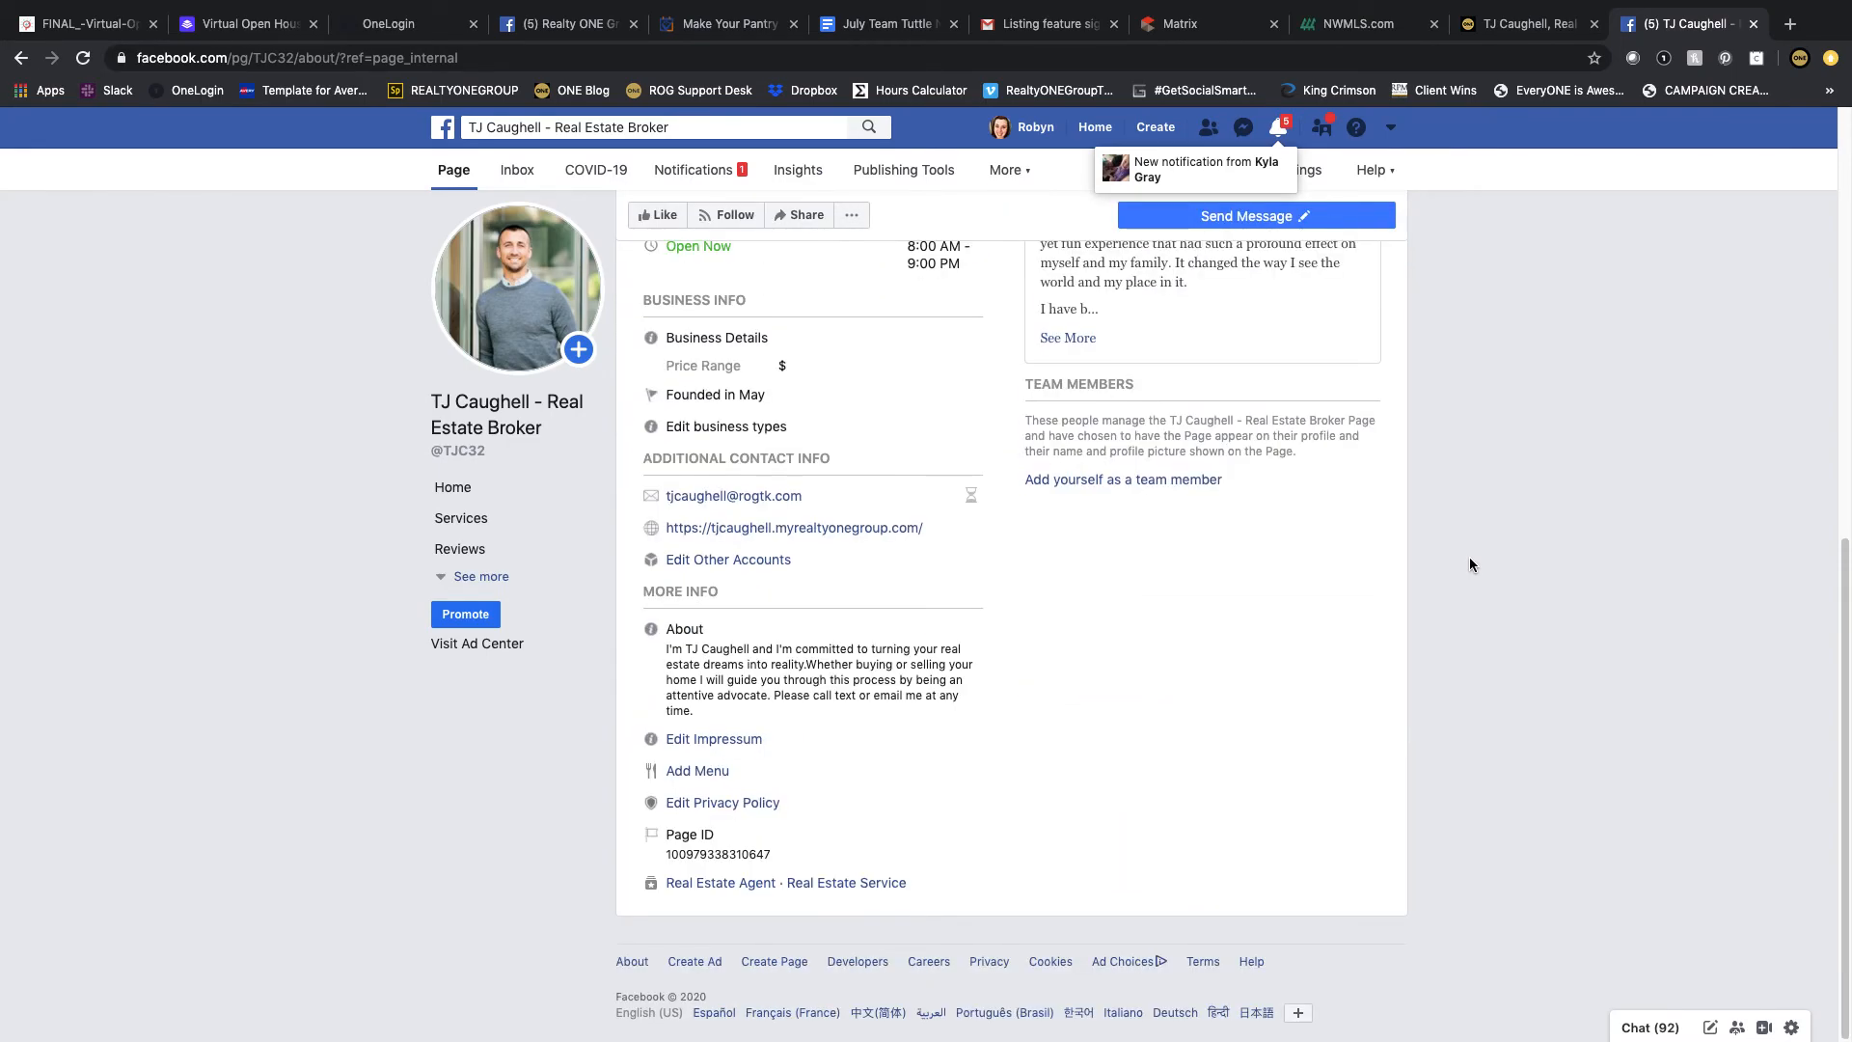
pyautogui.scroll(4, 1469, 564)
pyautogui.scroll(4, 1469, 564)
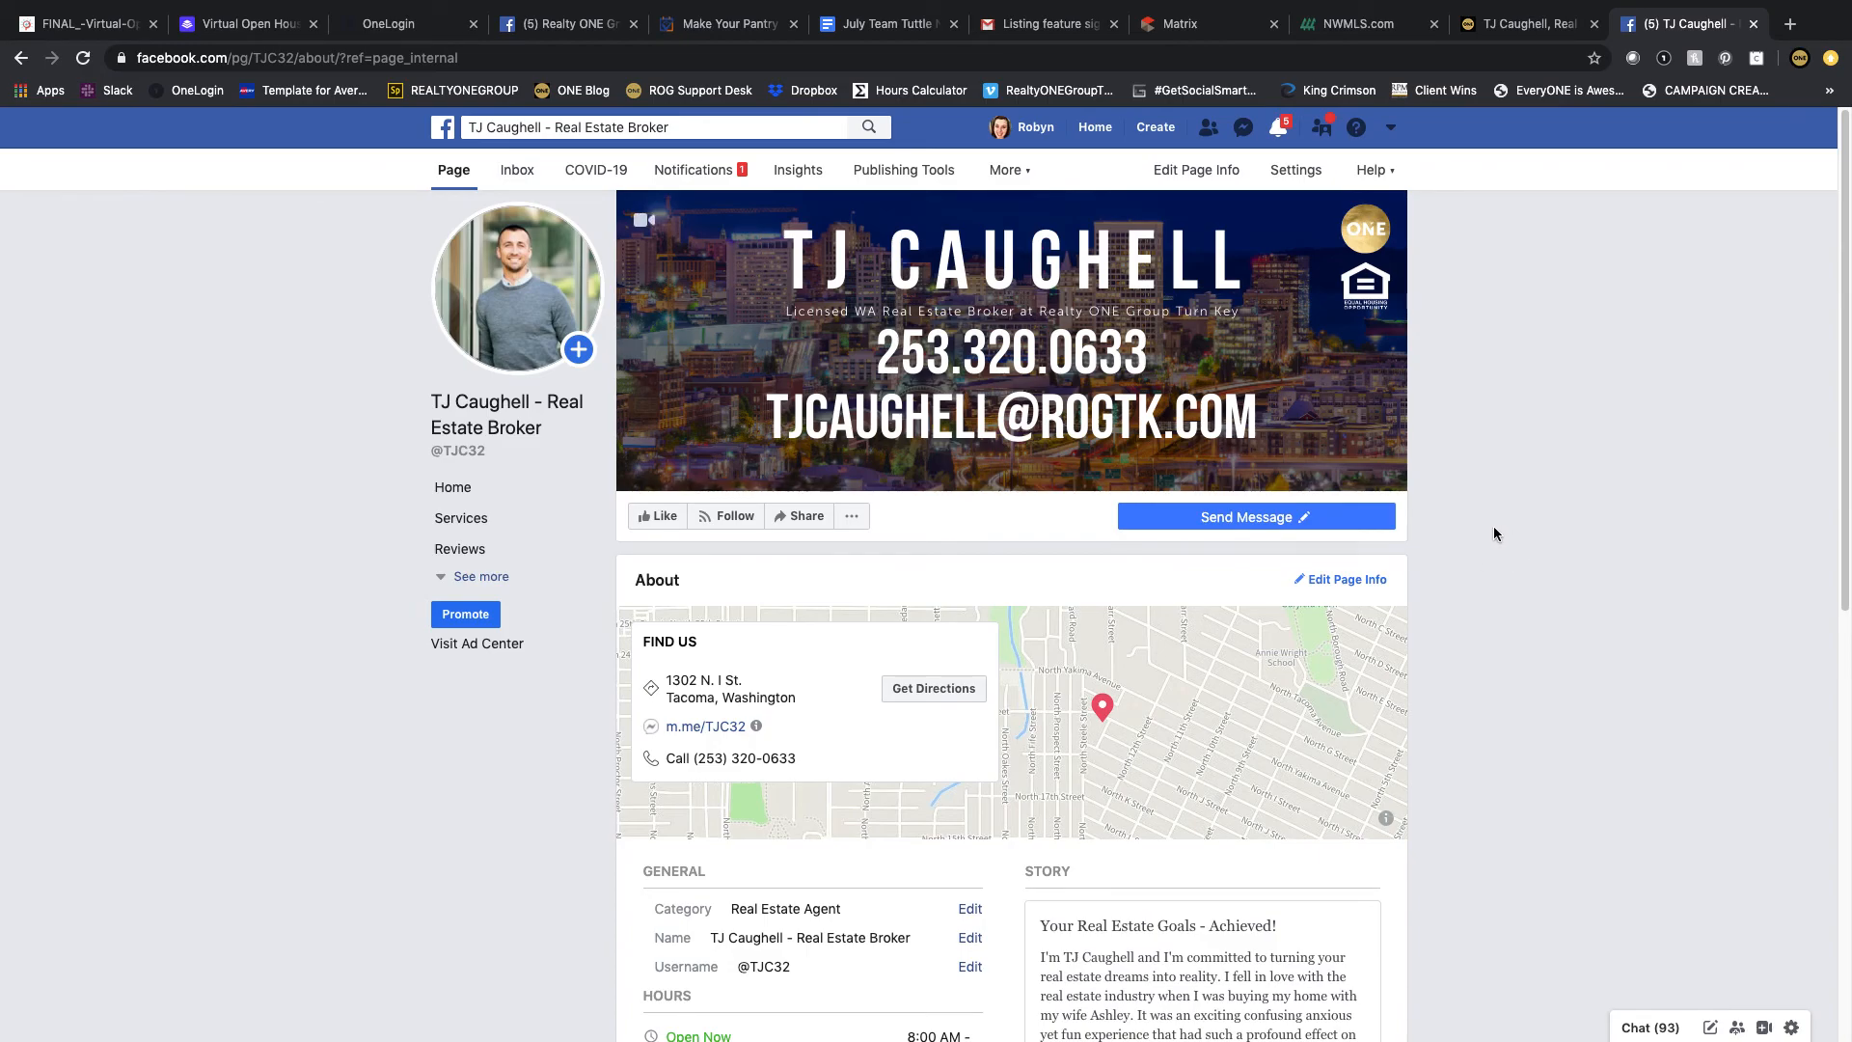
pyautogui.scroll(-3, 1494, 533)
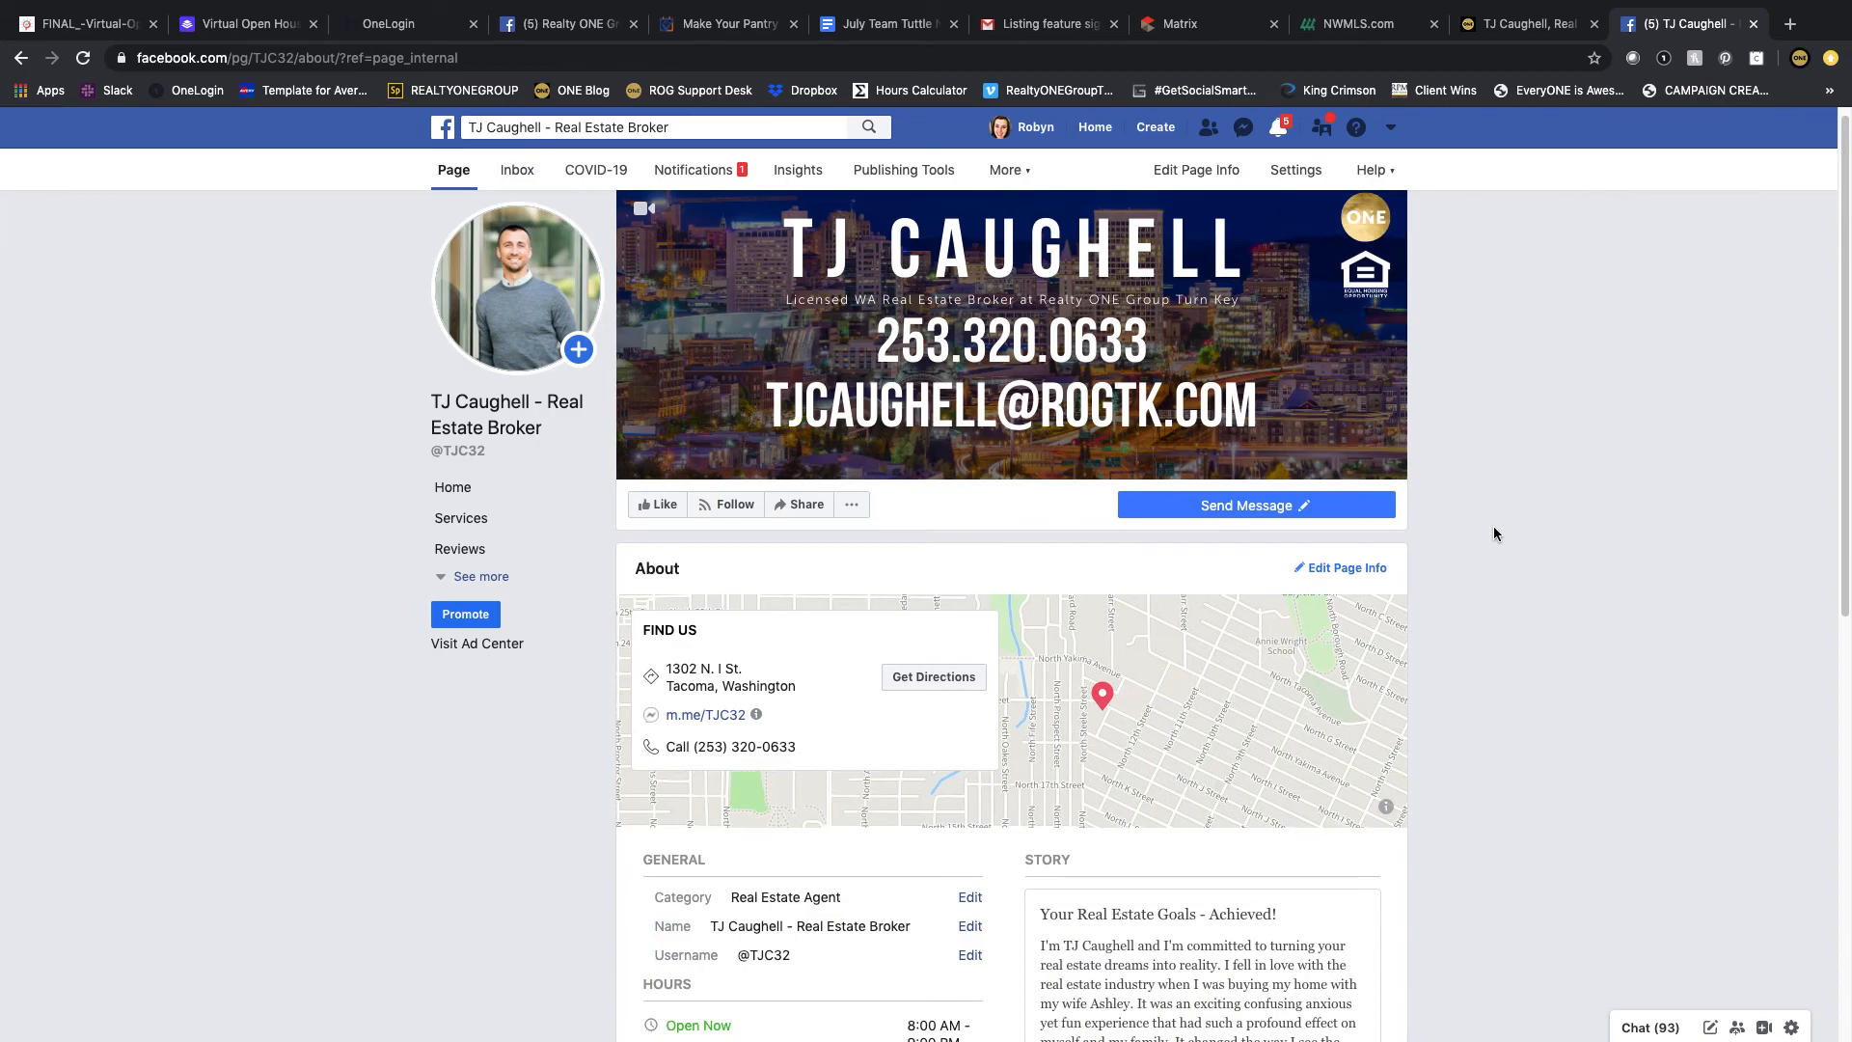
pyautogui.scroll(-3, 1494, 533)
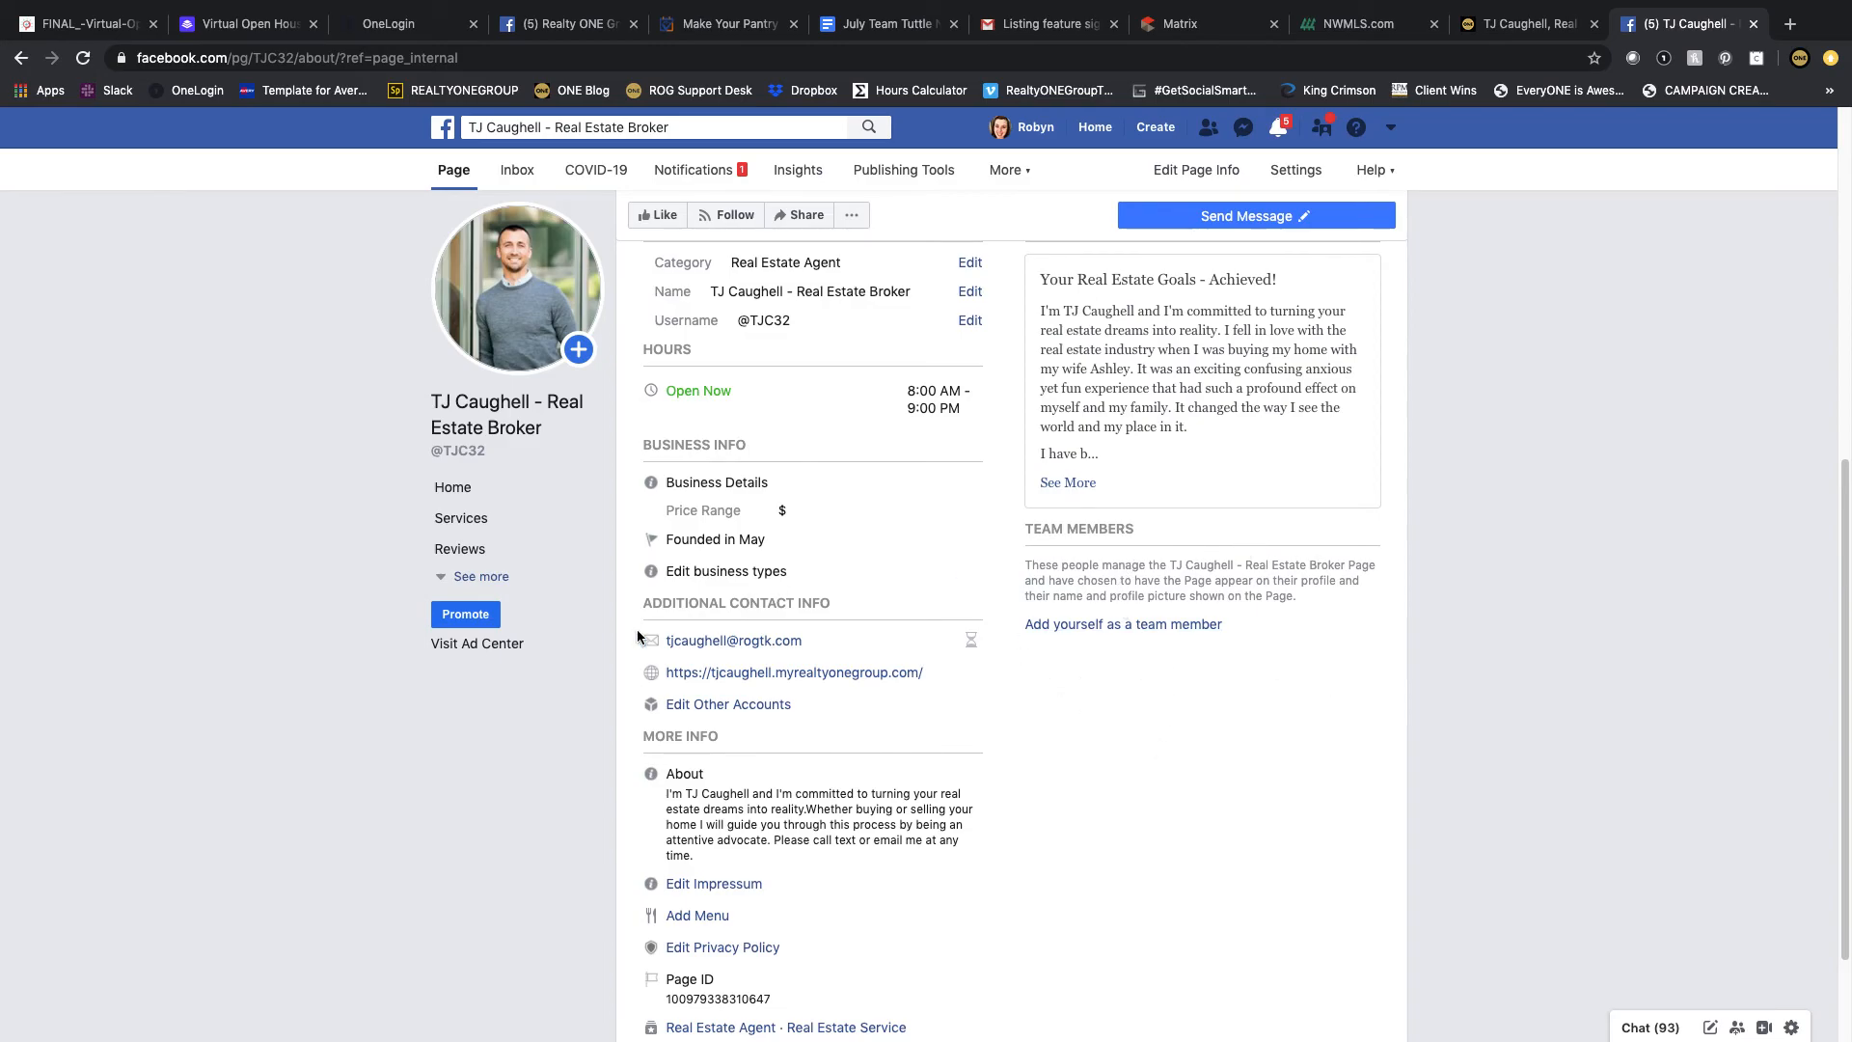
pyautogui.scroll(2, 1319, 711)
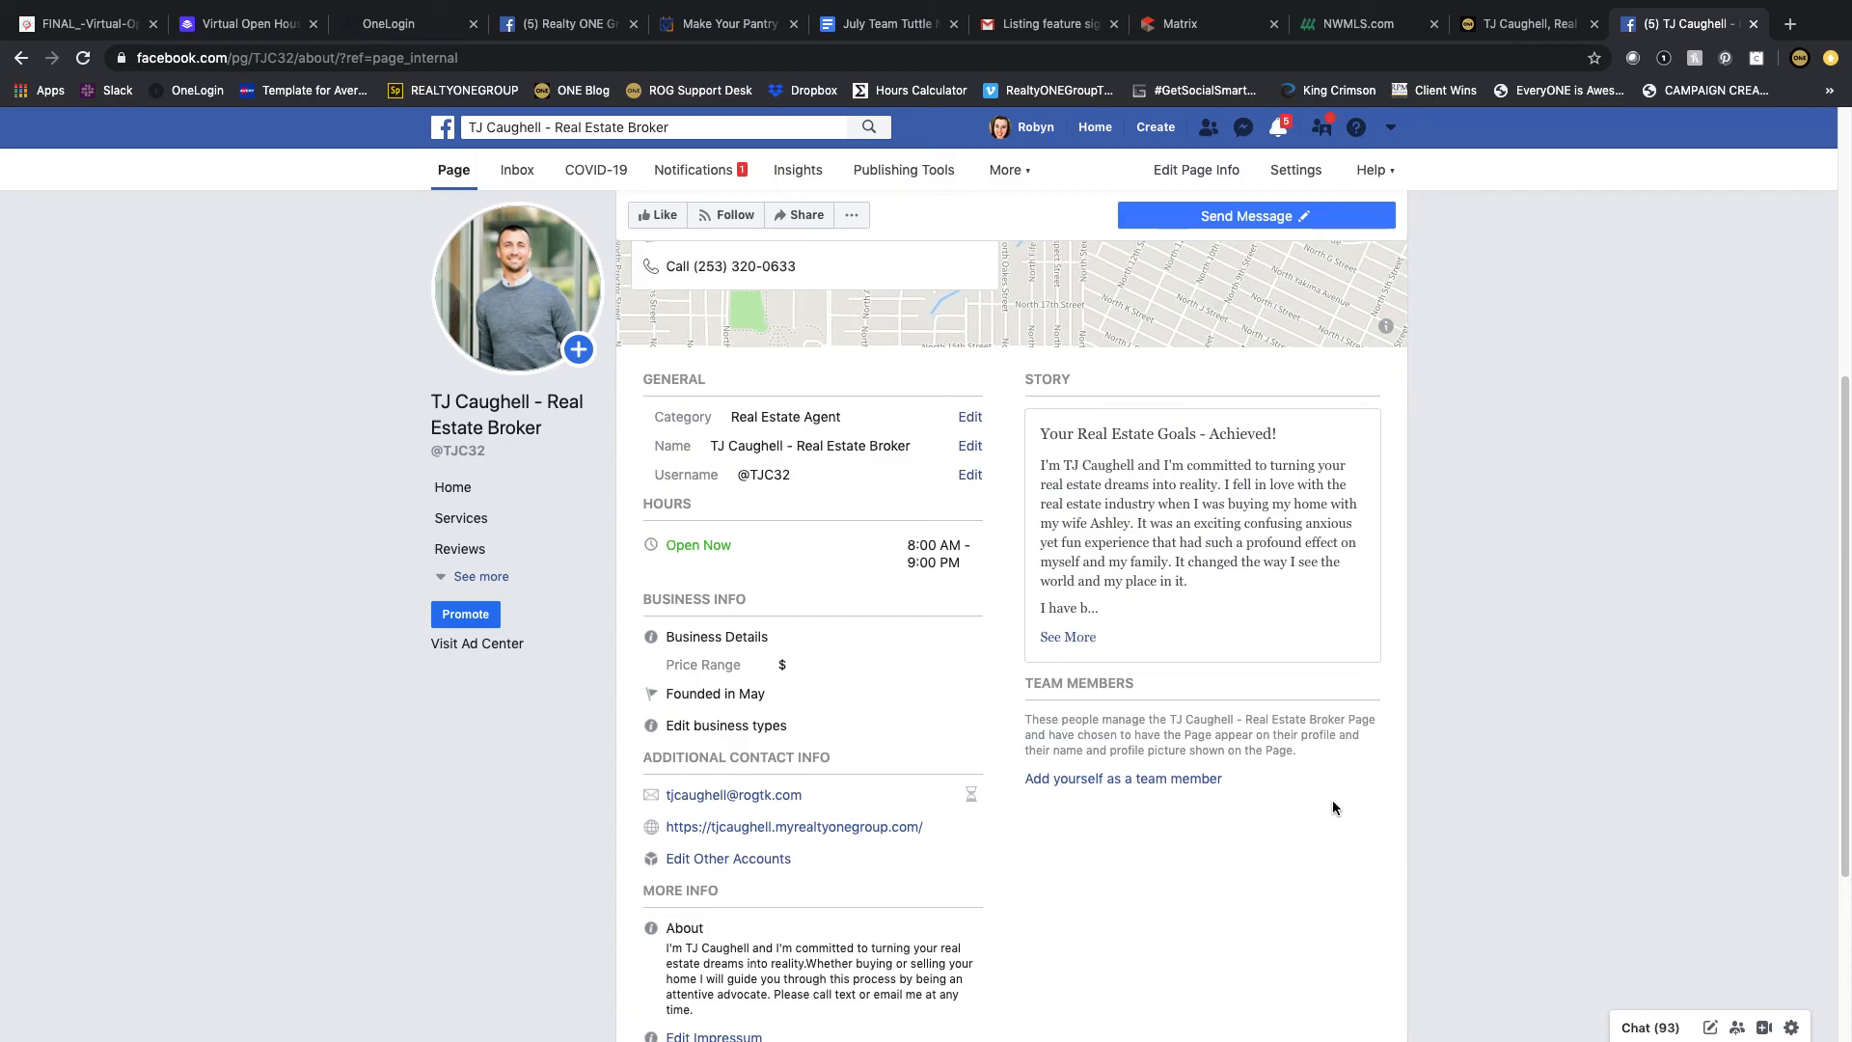
pyautogui.scroll(5, 1333, 800)
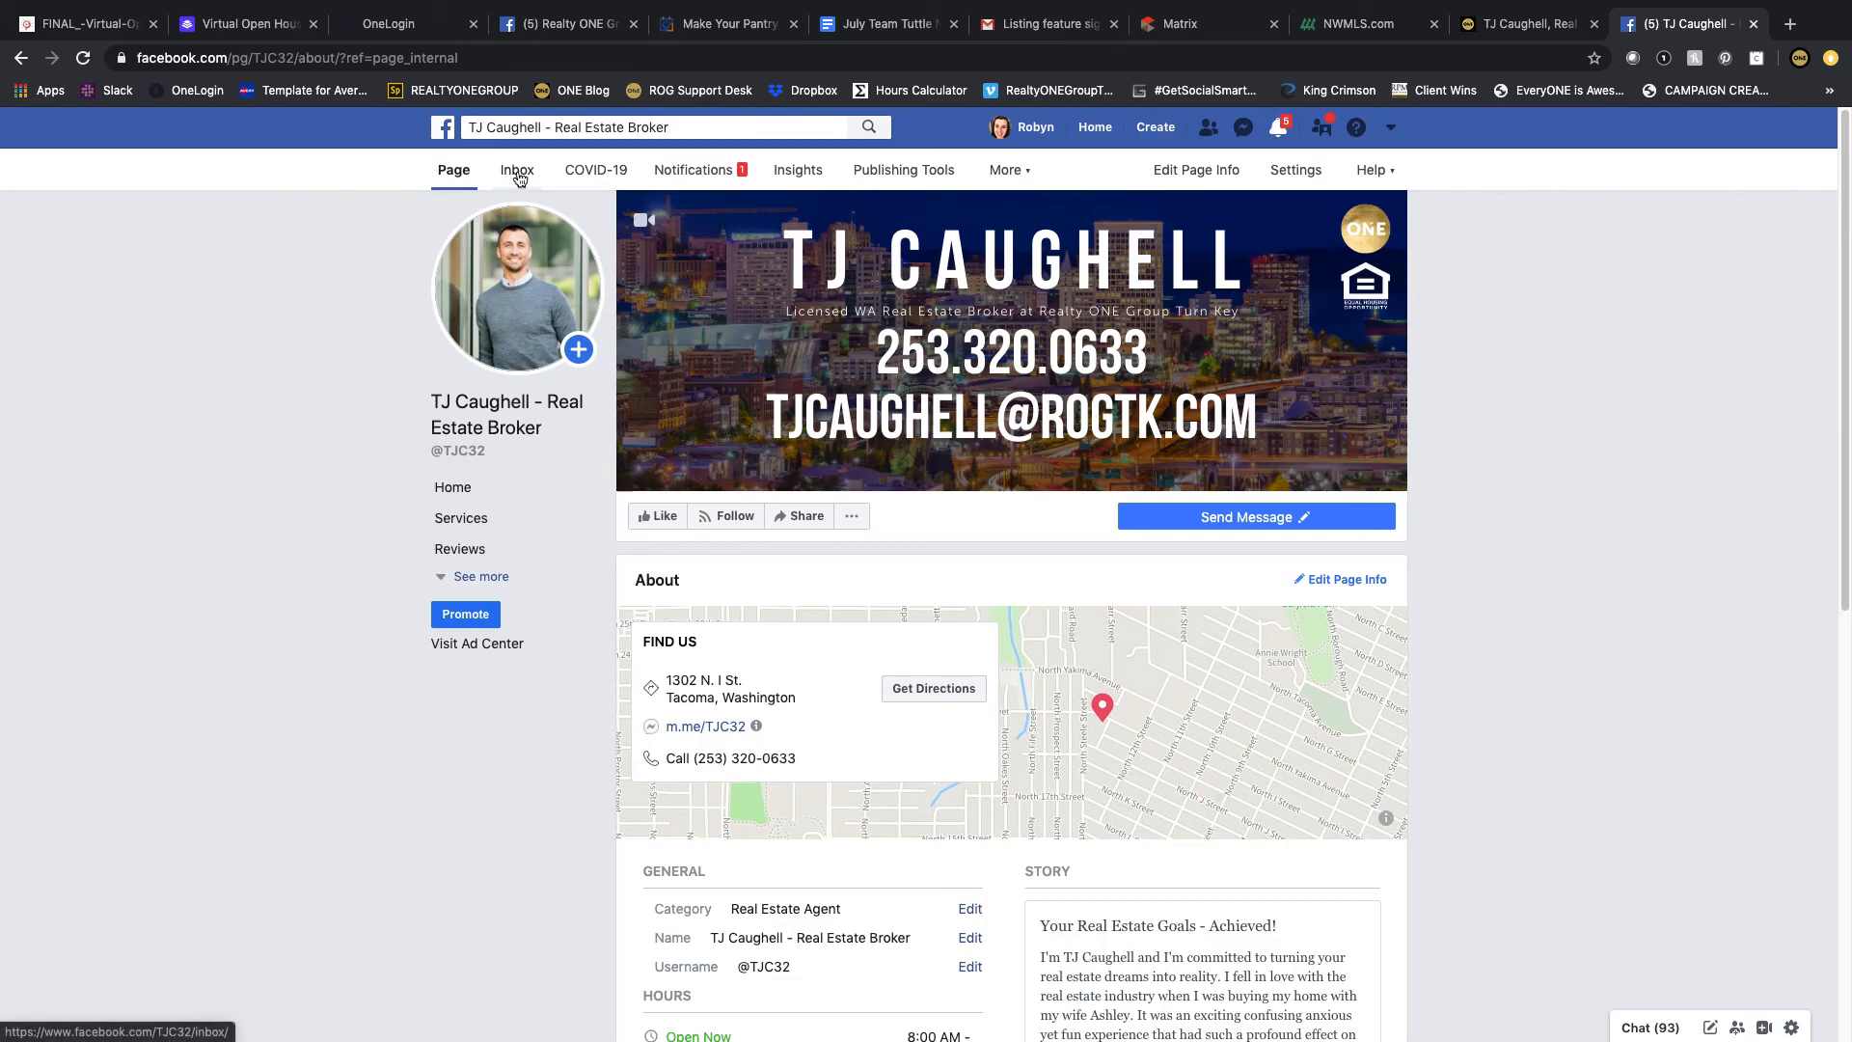
# Step: Open the Page's Inbox, dismiss the tip, and view the Instagram Direct messages section
pyautogui.click(518, 172)
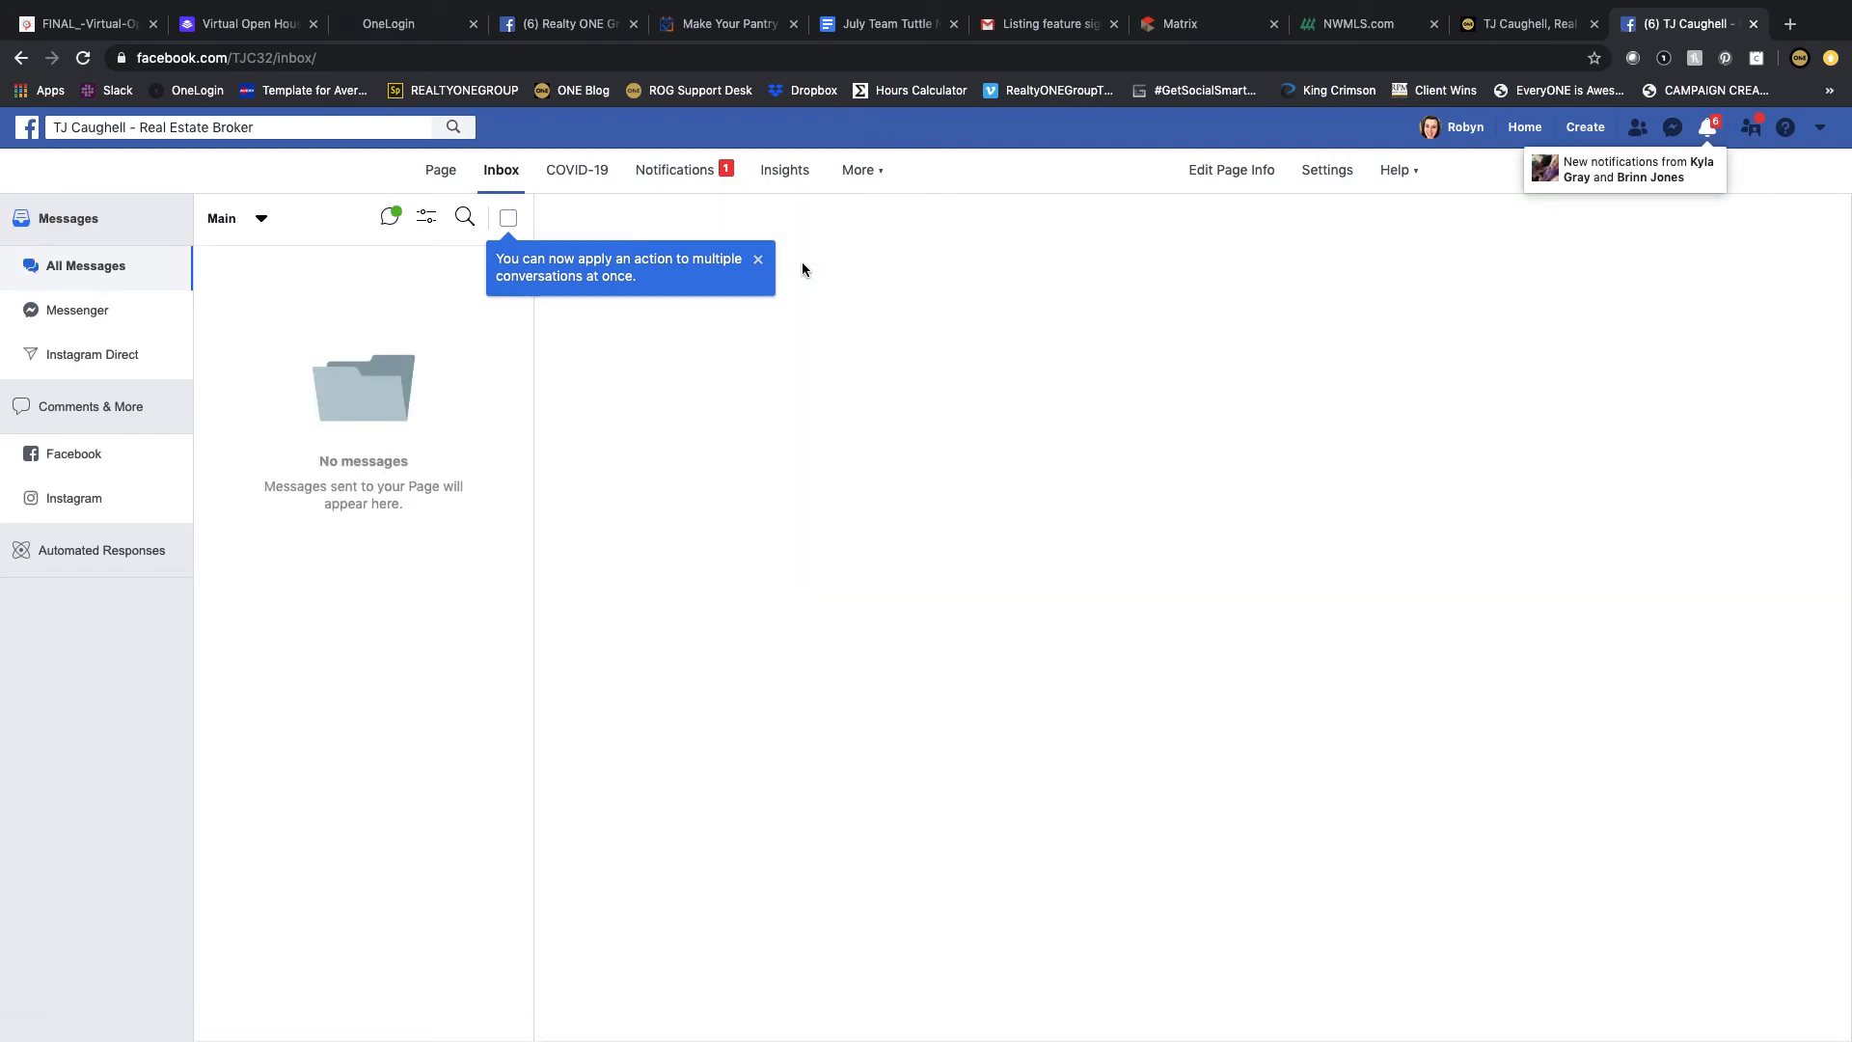
pyautogui.click(758, 258)
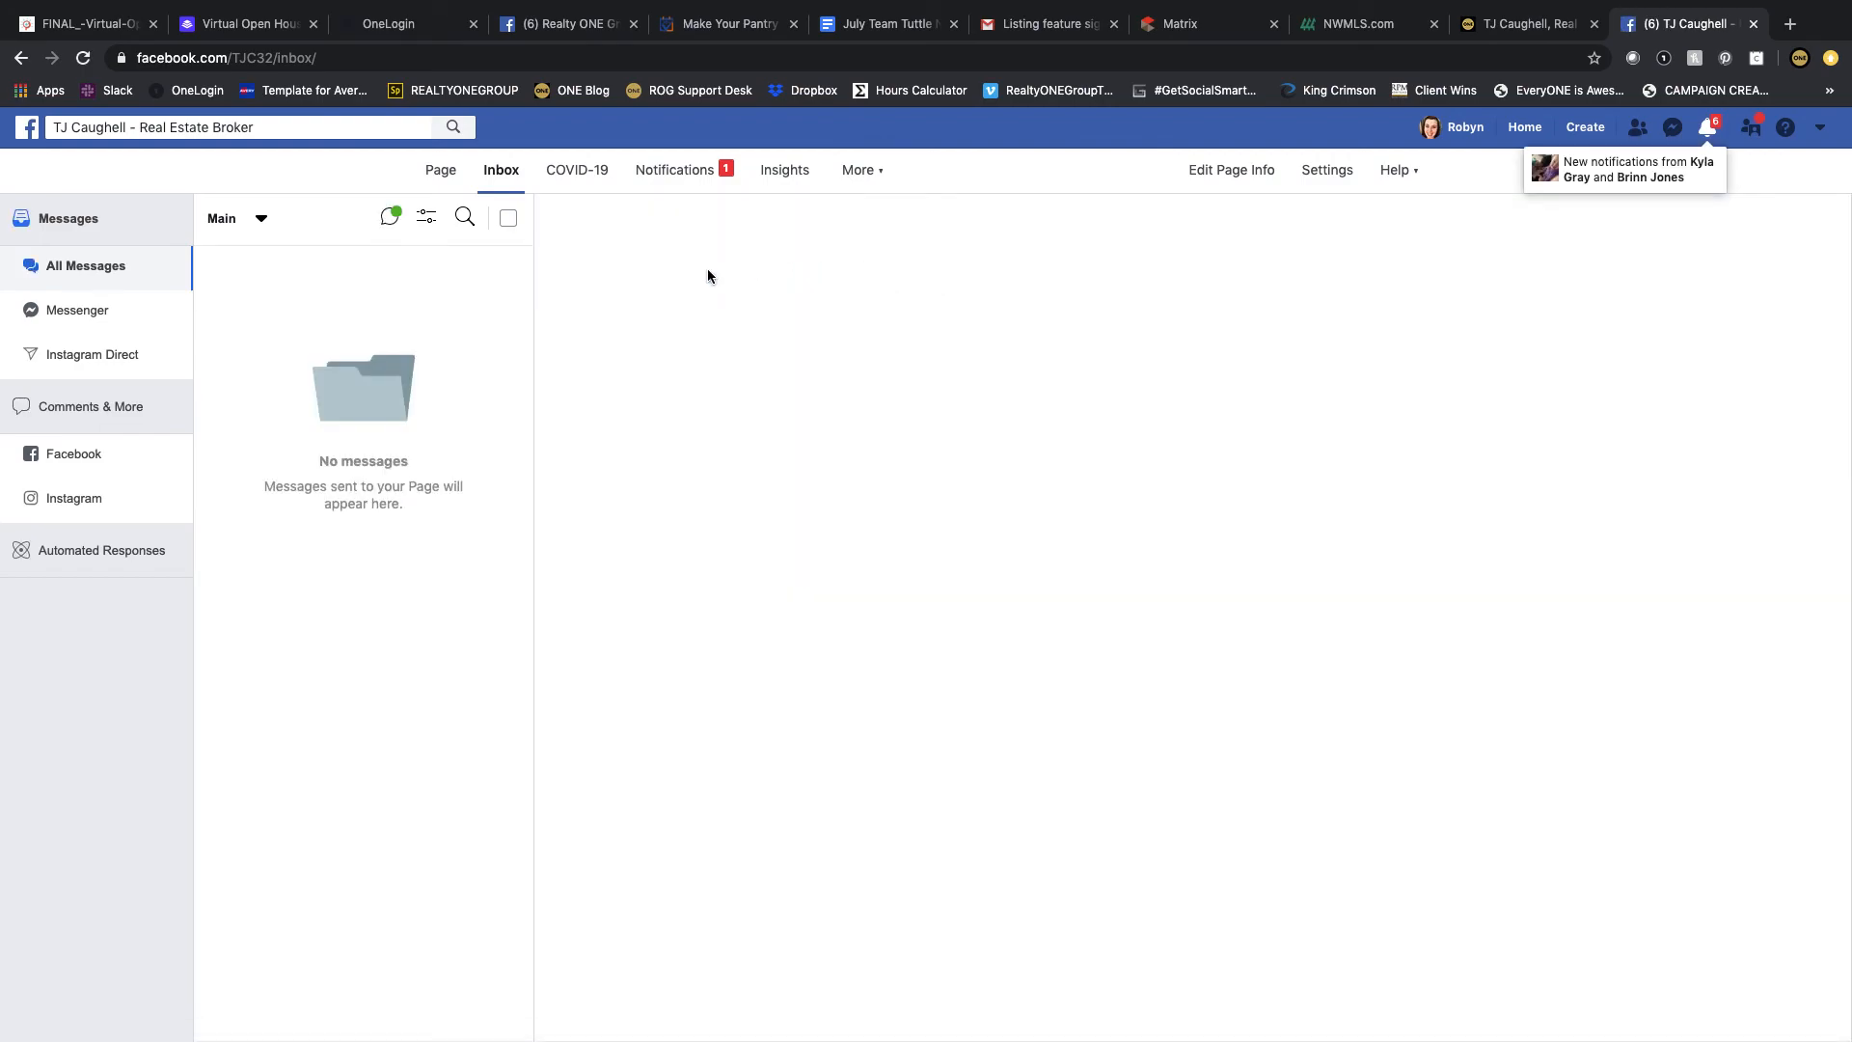
pyautogui.click(112, 352)
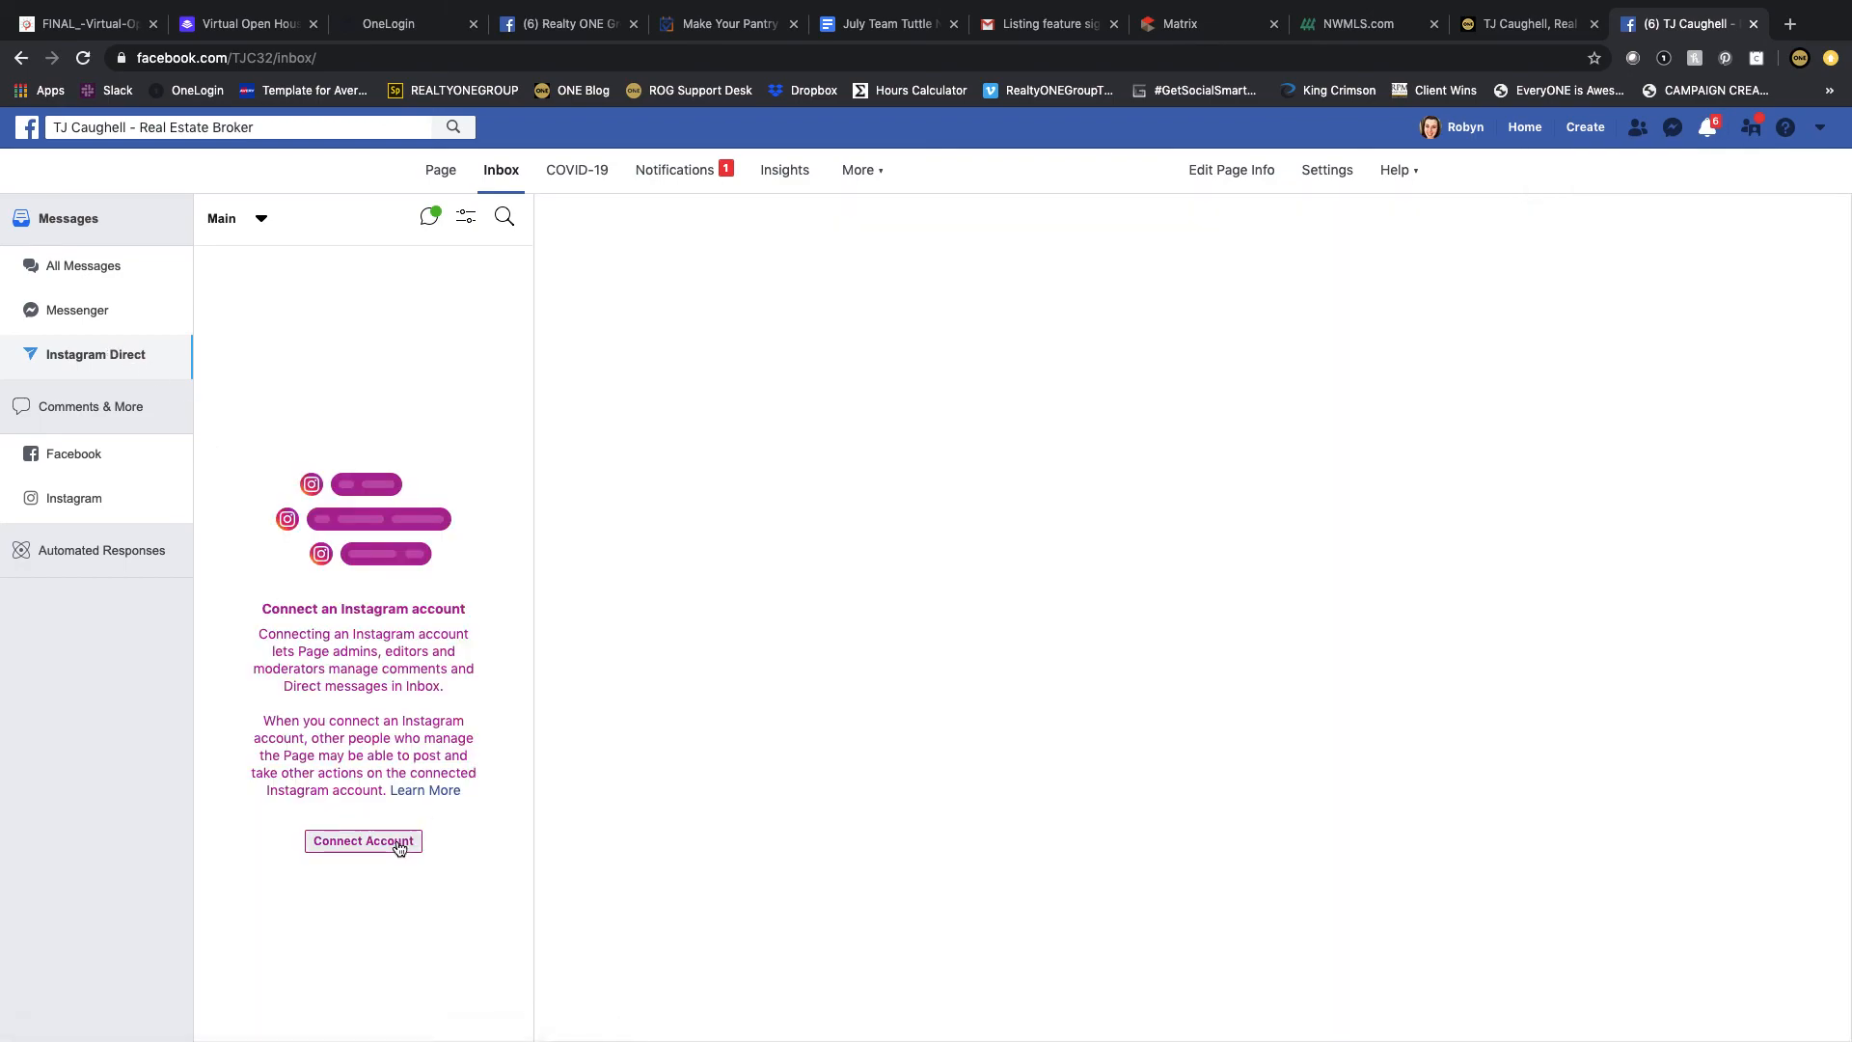
# Step: Open the Page's notifications and select, then clear the selection of, the page-change notification
pyautogui.click(677, 174)
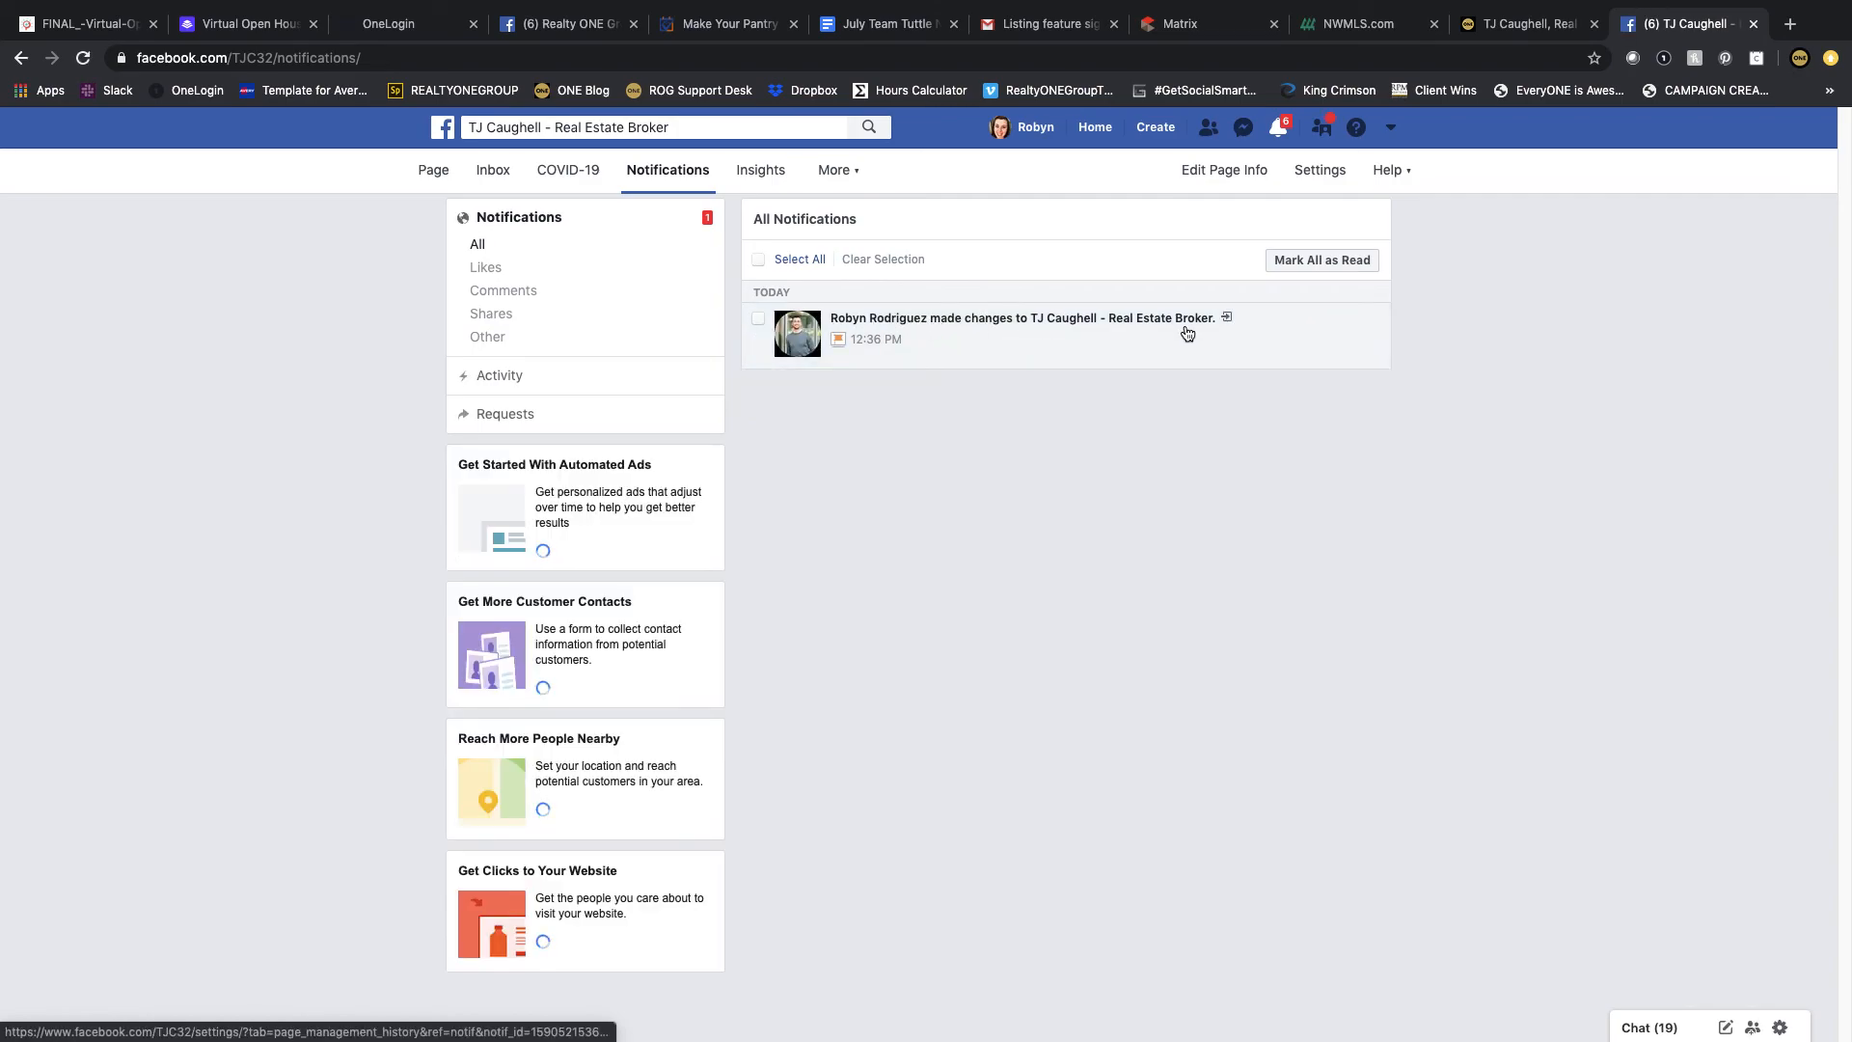
pyautogui.click(759, 318)
pyautogui.click(1247, 259)
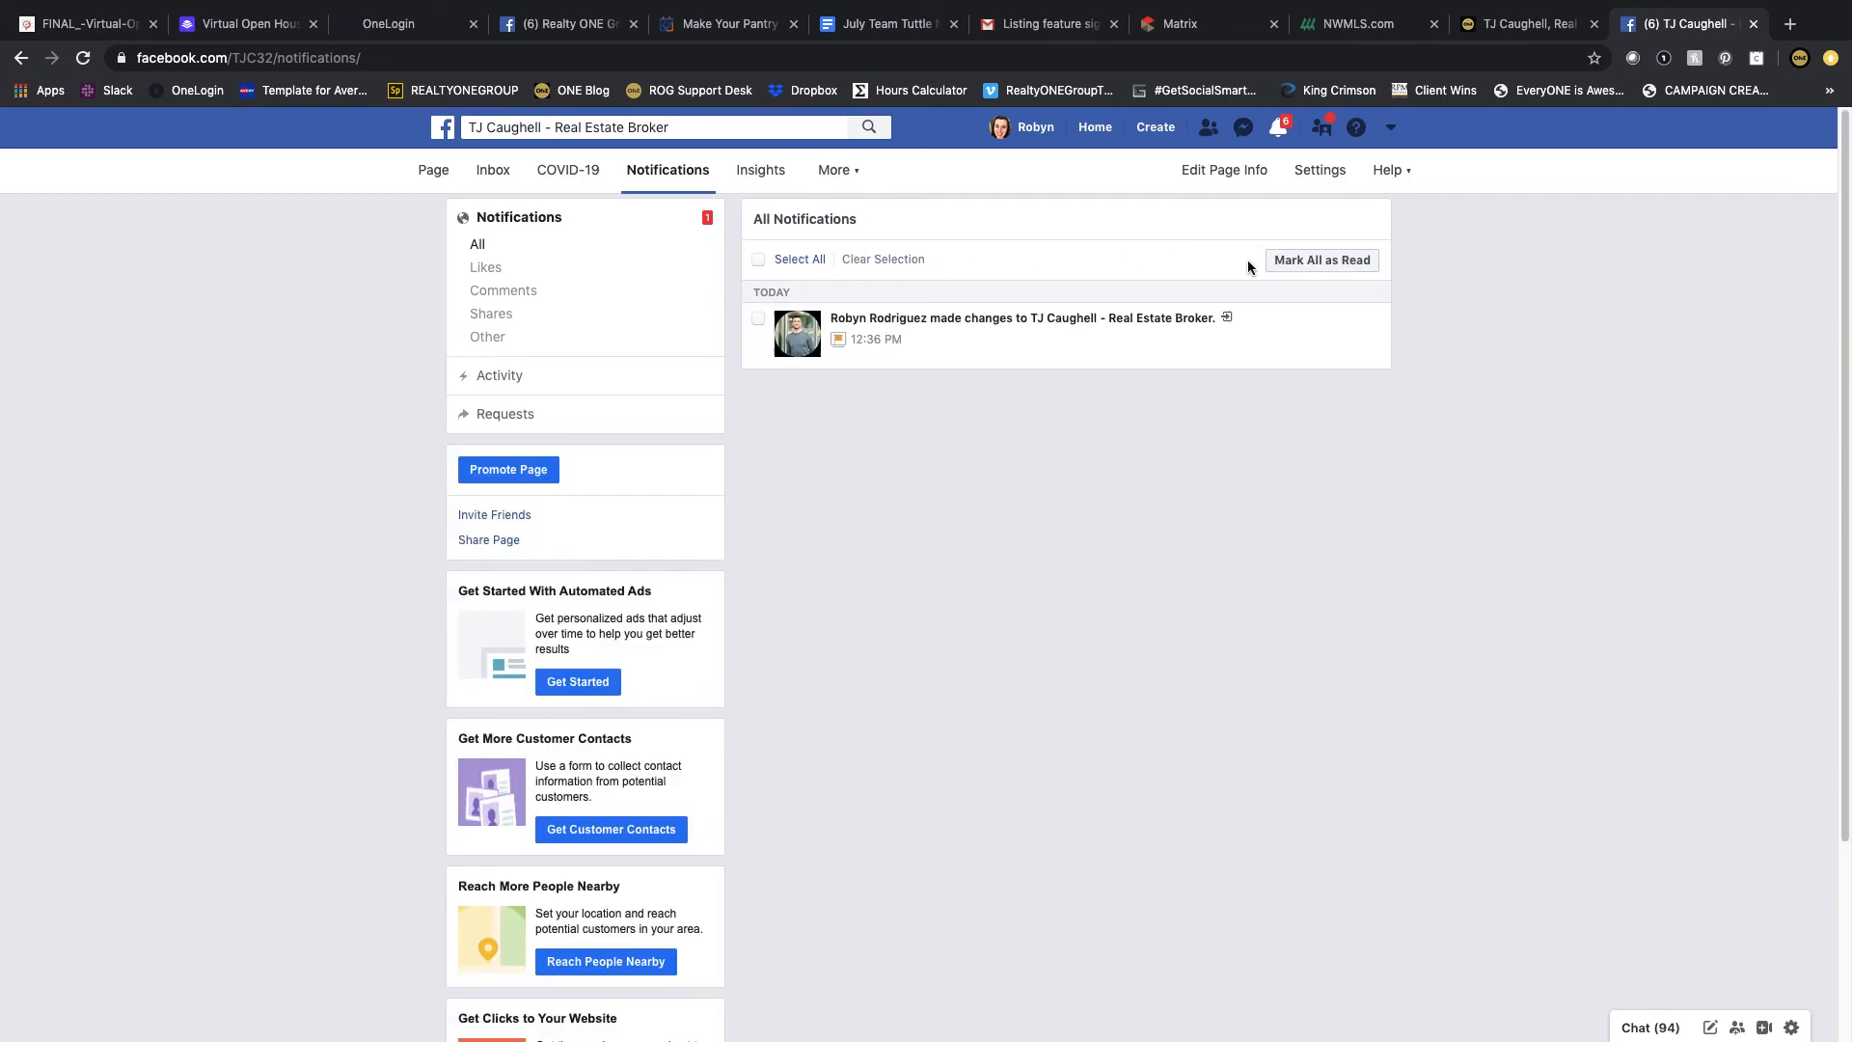
pyautogui.click(759, 318)
pyautogui.click(887, 259)
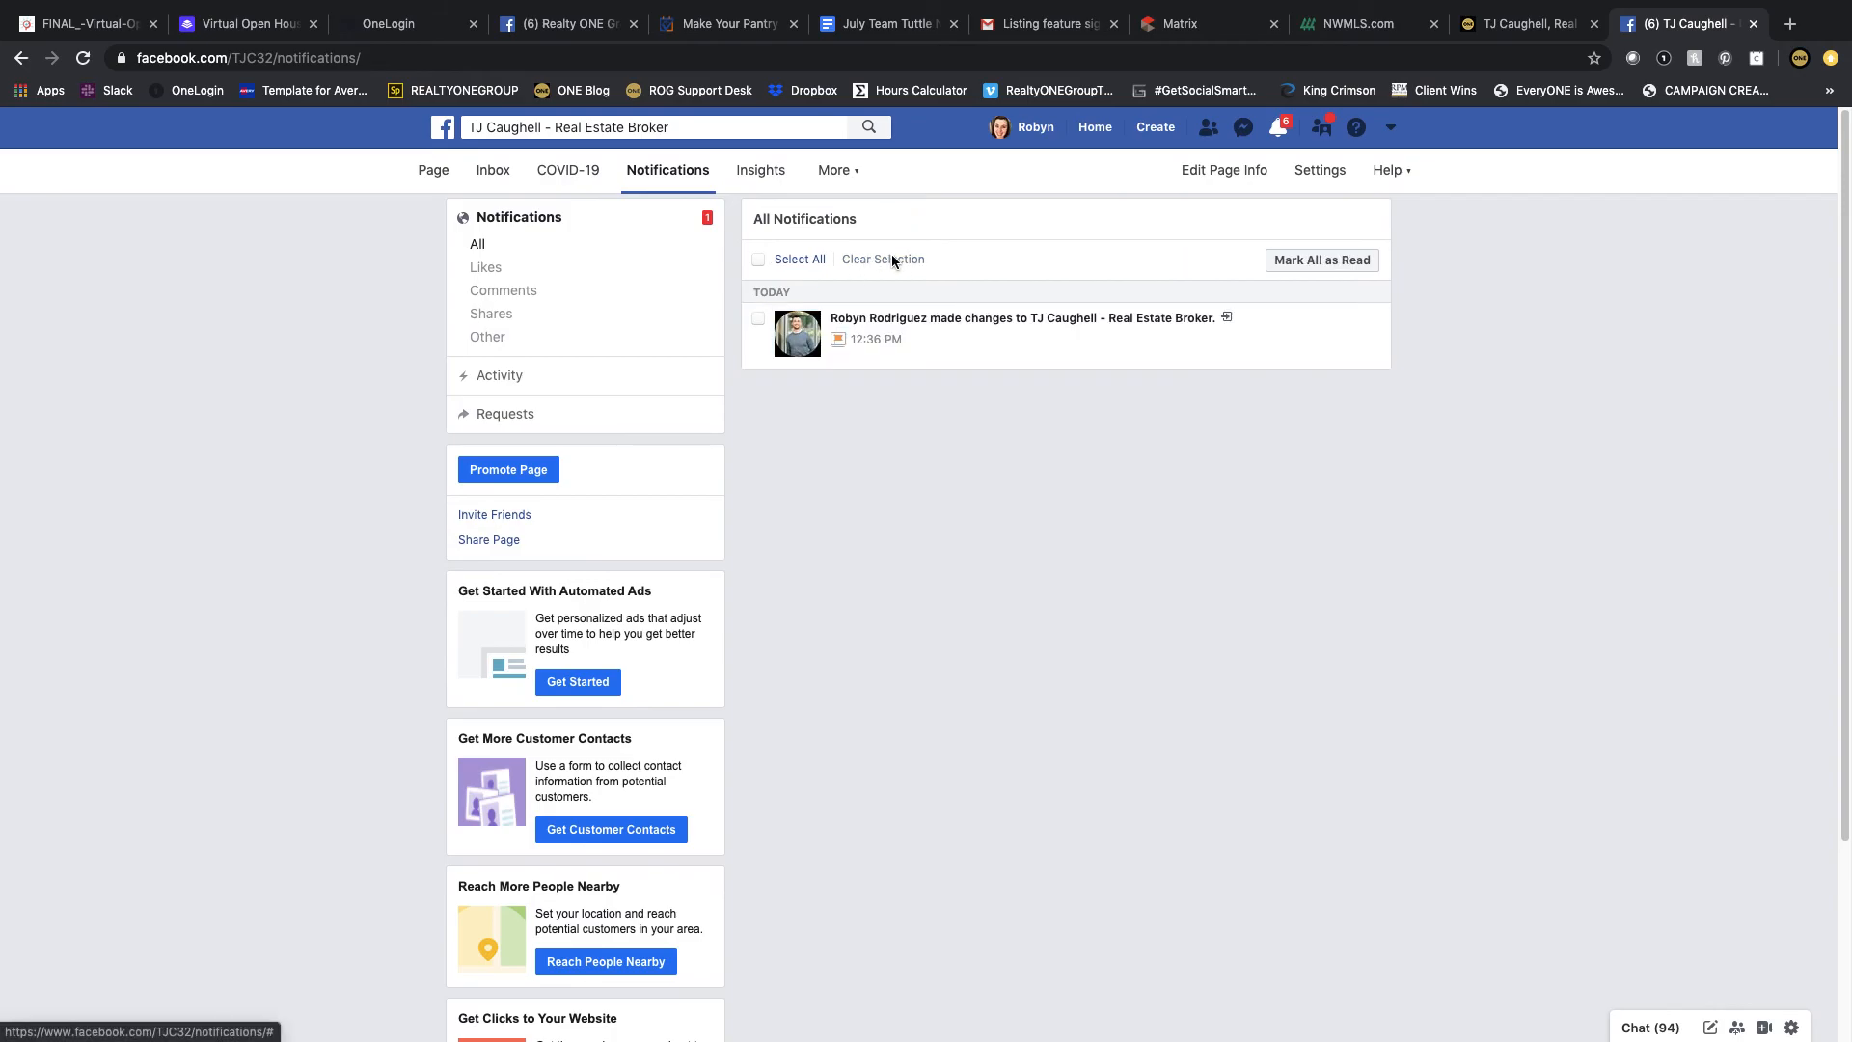
# Step: Open the Page's Insights overview and scroll through the summary of page activity
pyautogui.click(747, 181)
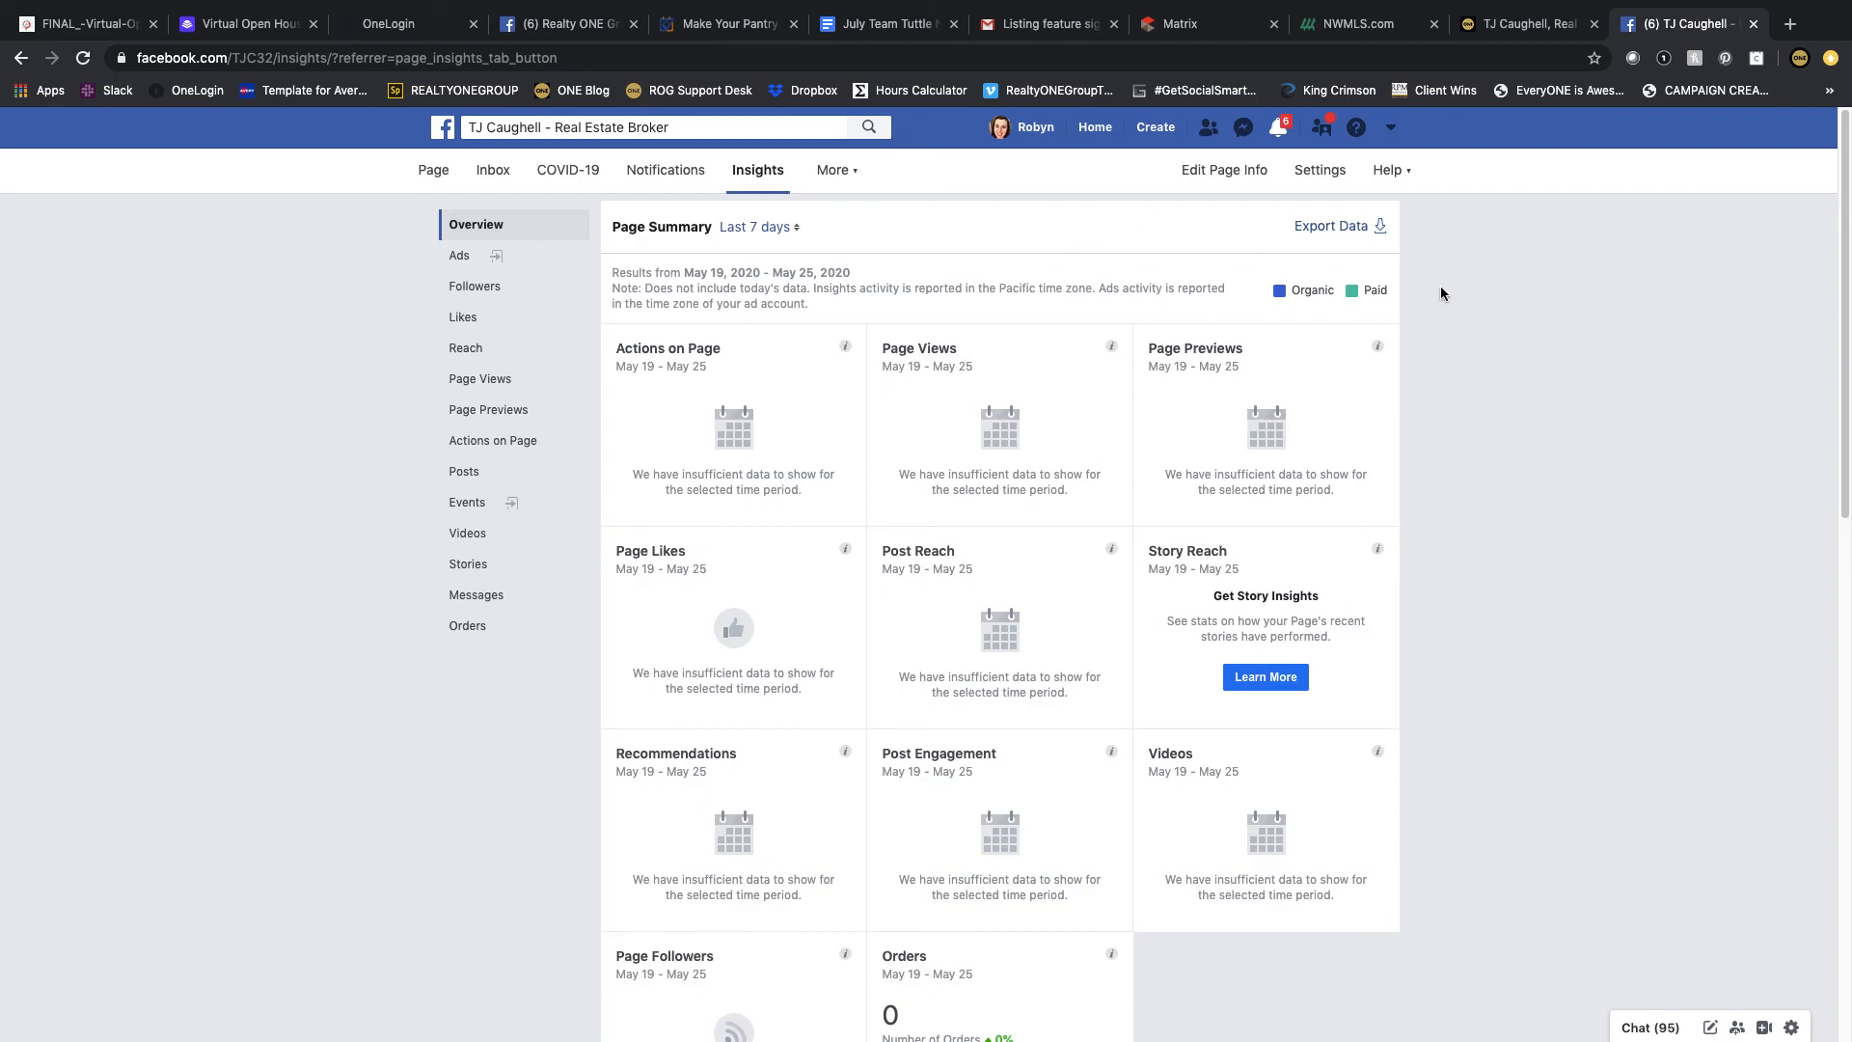
pyautogui.scroll(-2, 1442, 293)
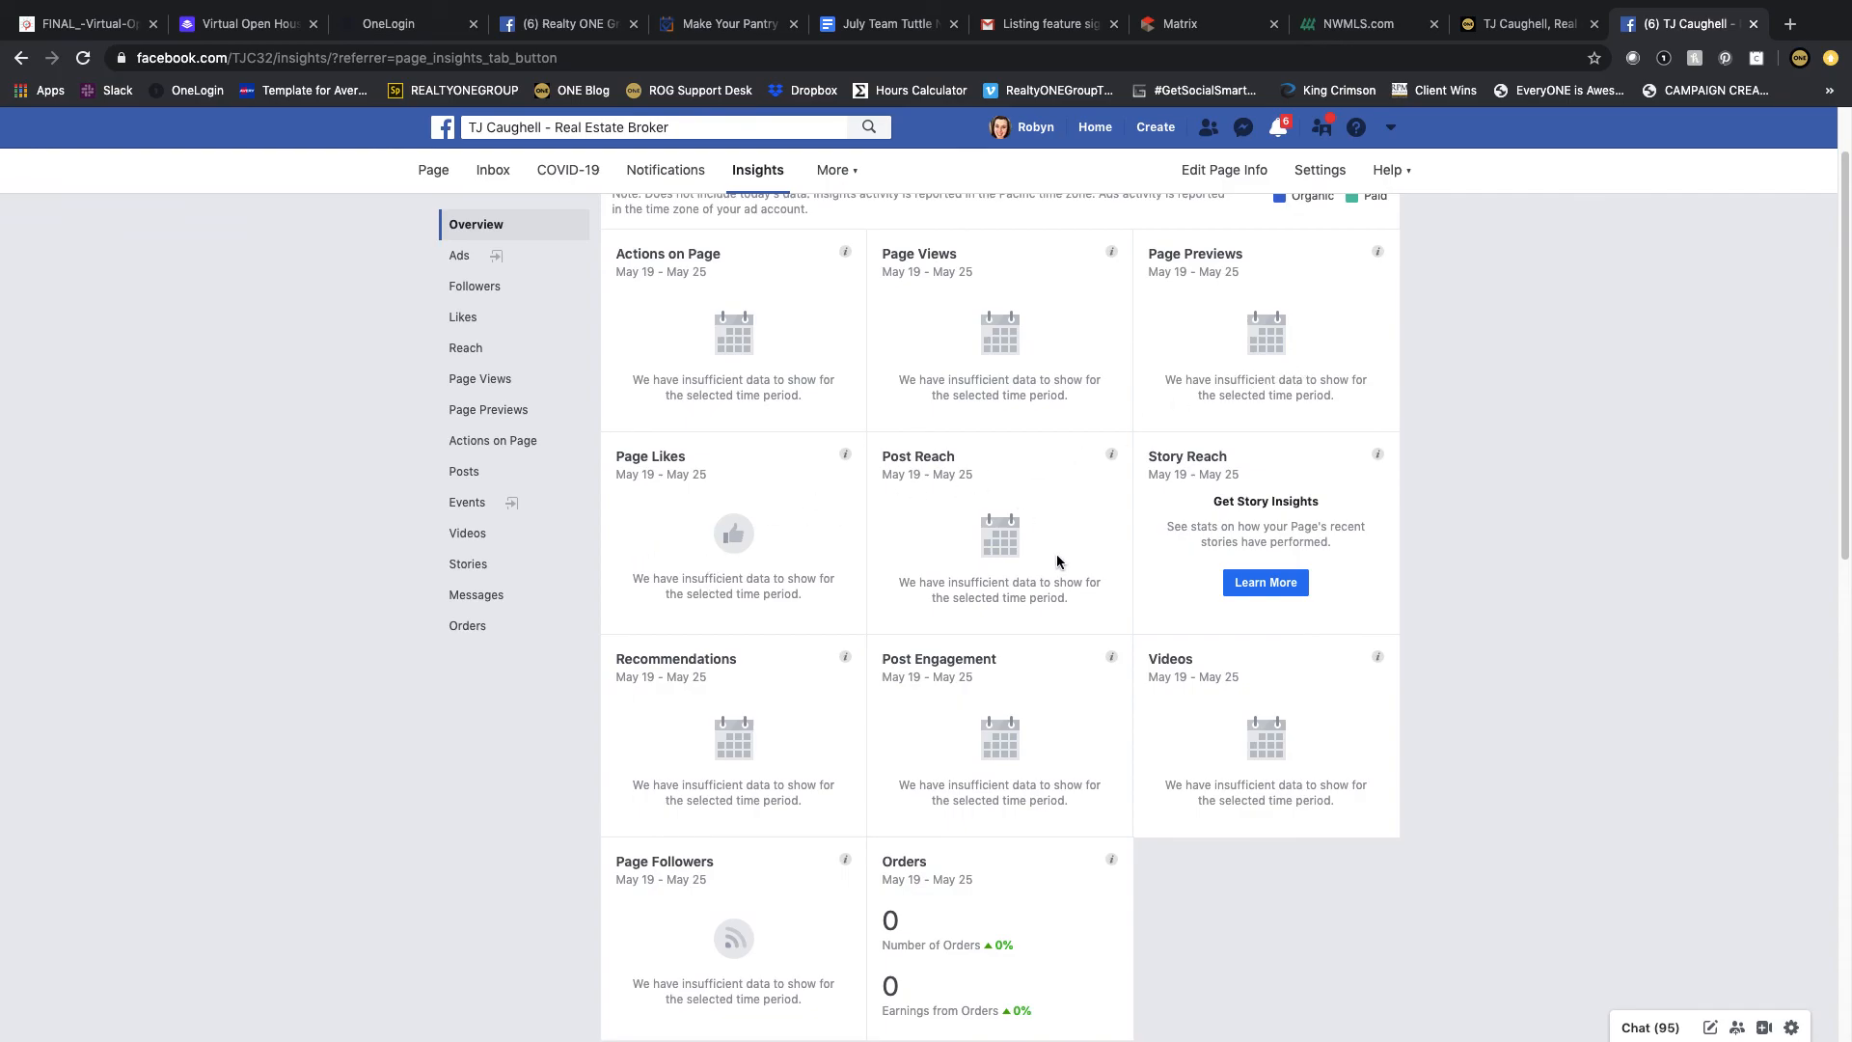
pyautogui.scroll(-5, 901, 538)
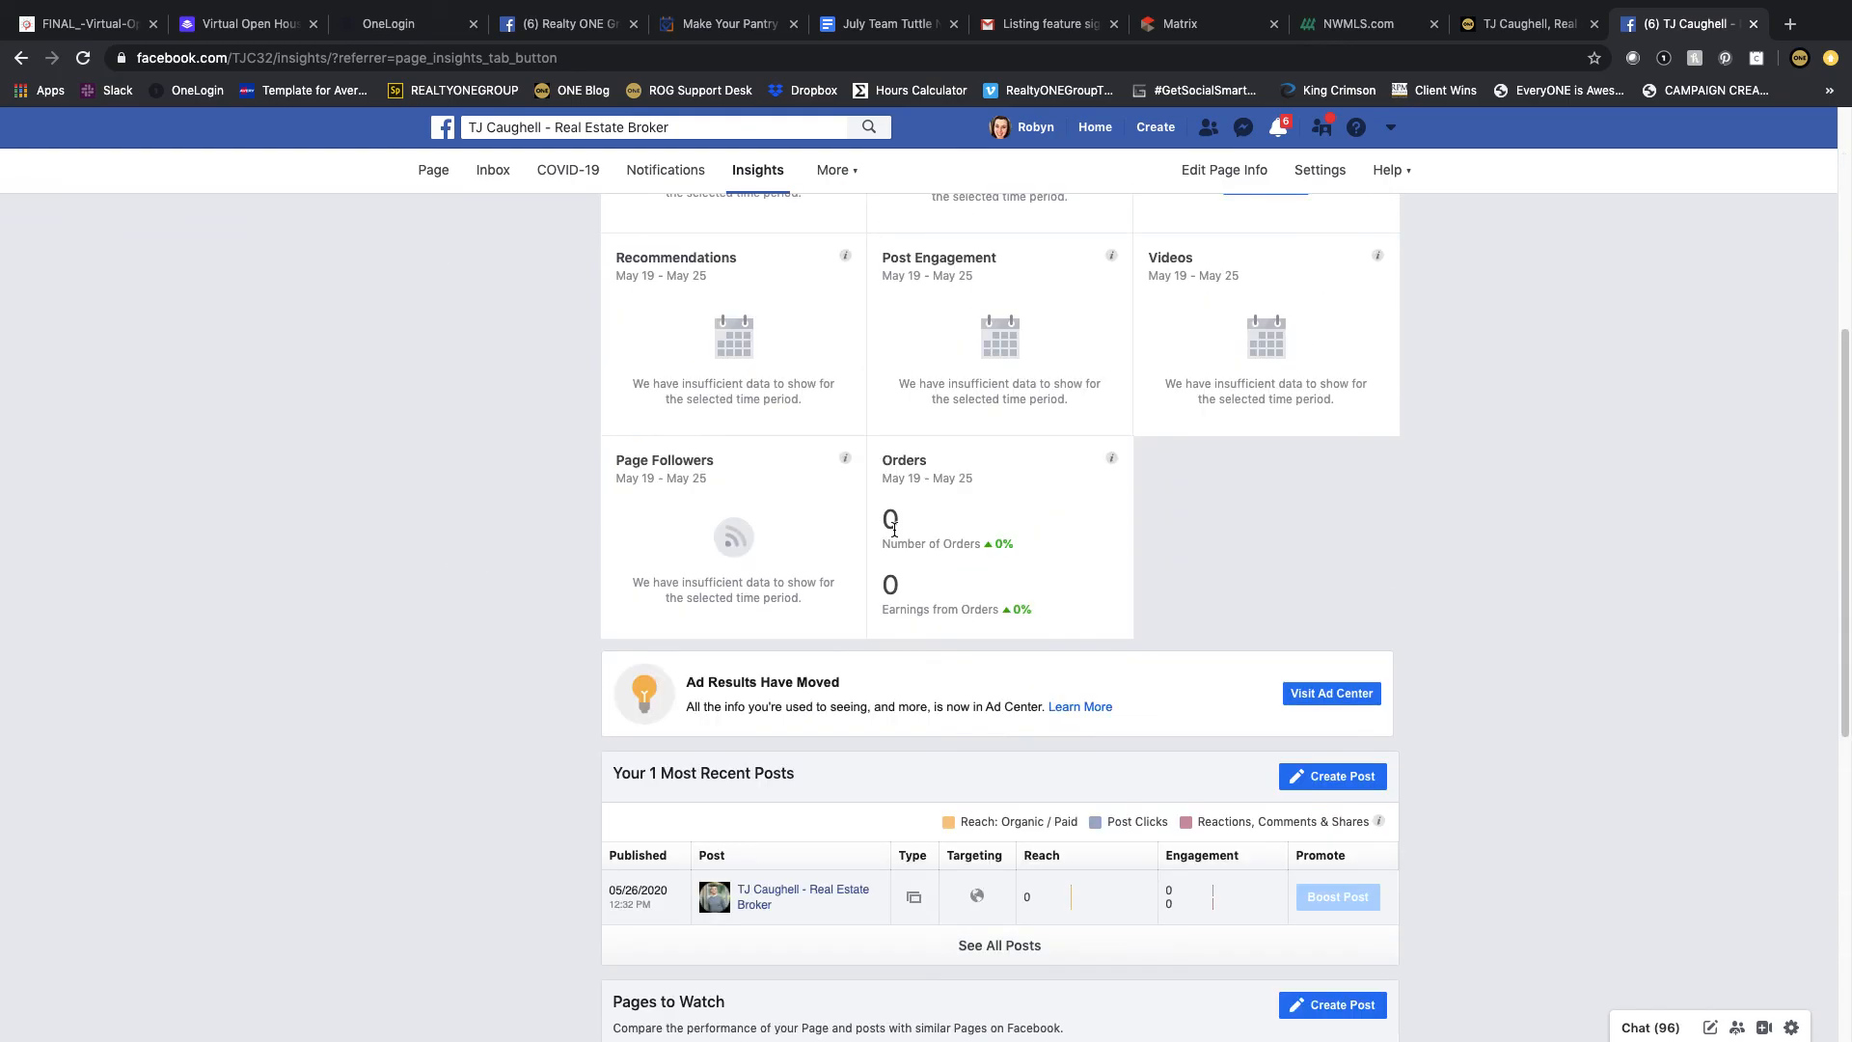
pyautogui.scroll(-4, 894, 529)
pyautogui.scroll(7, 894, 529)
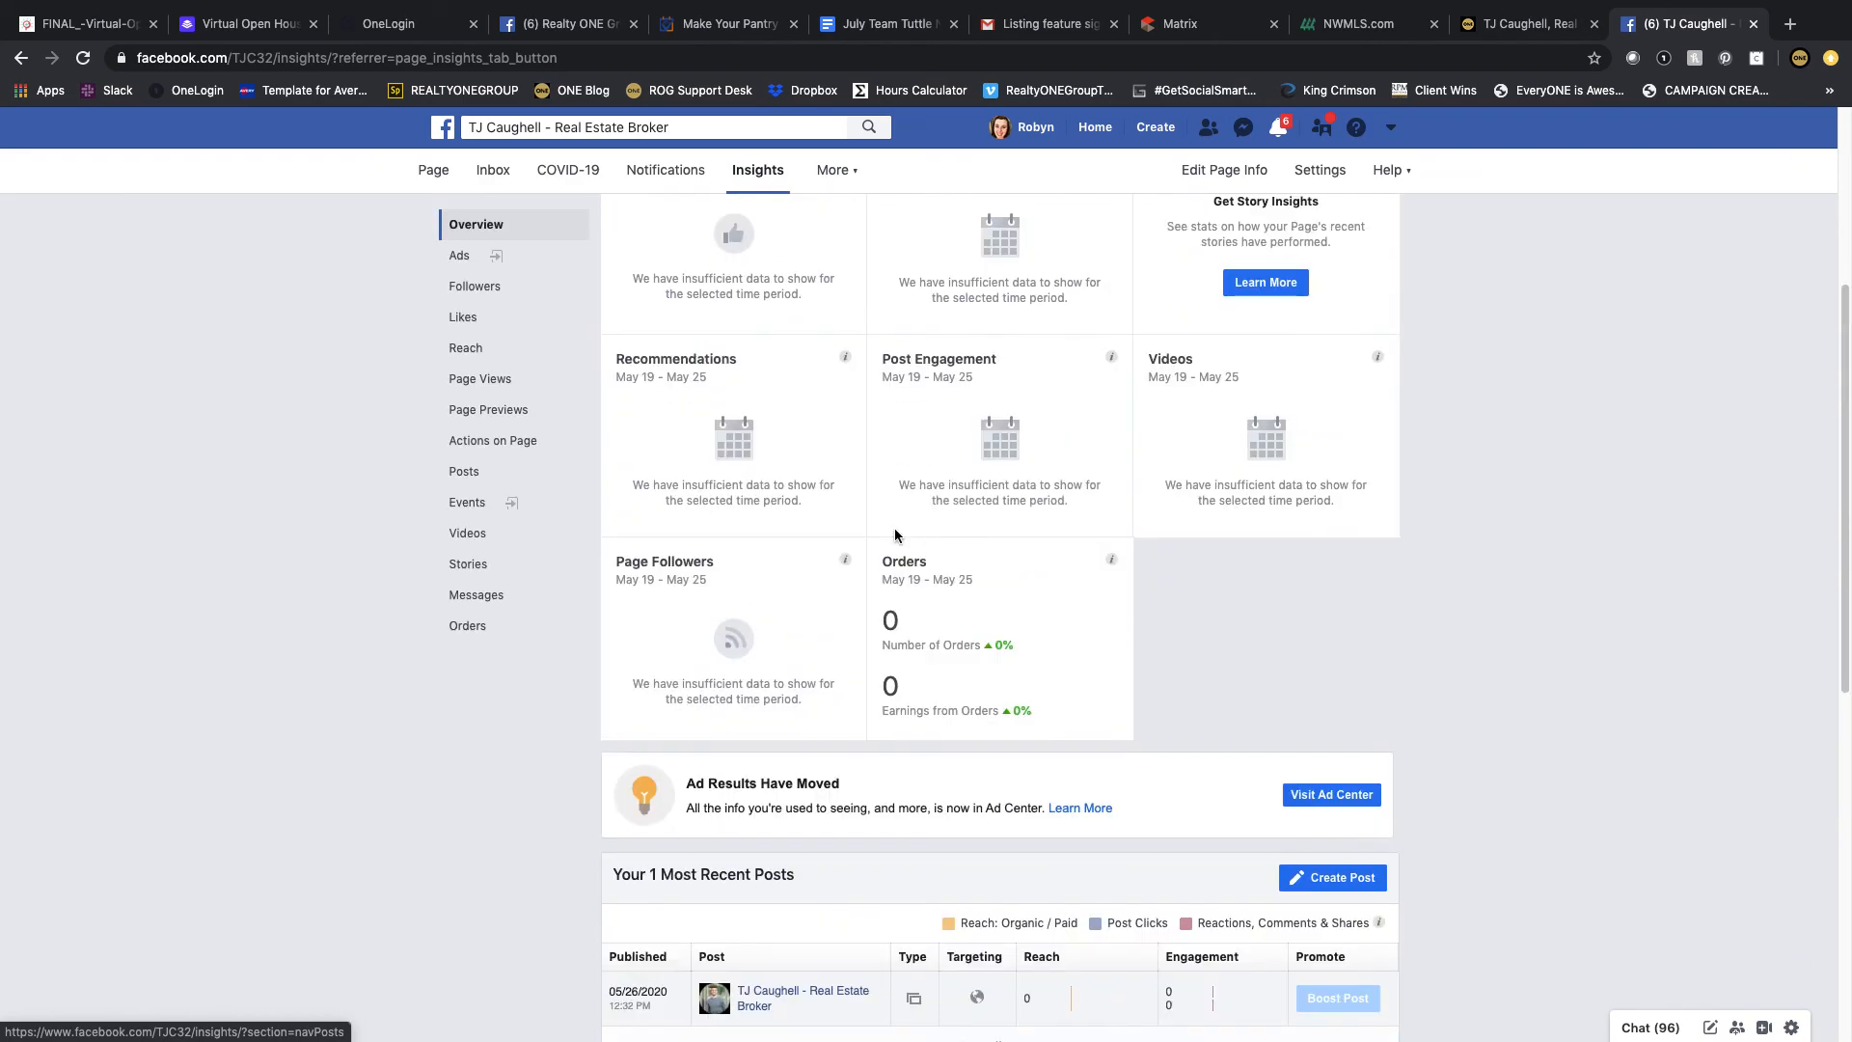
pyautogui.scroll(1, 999, 625)
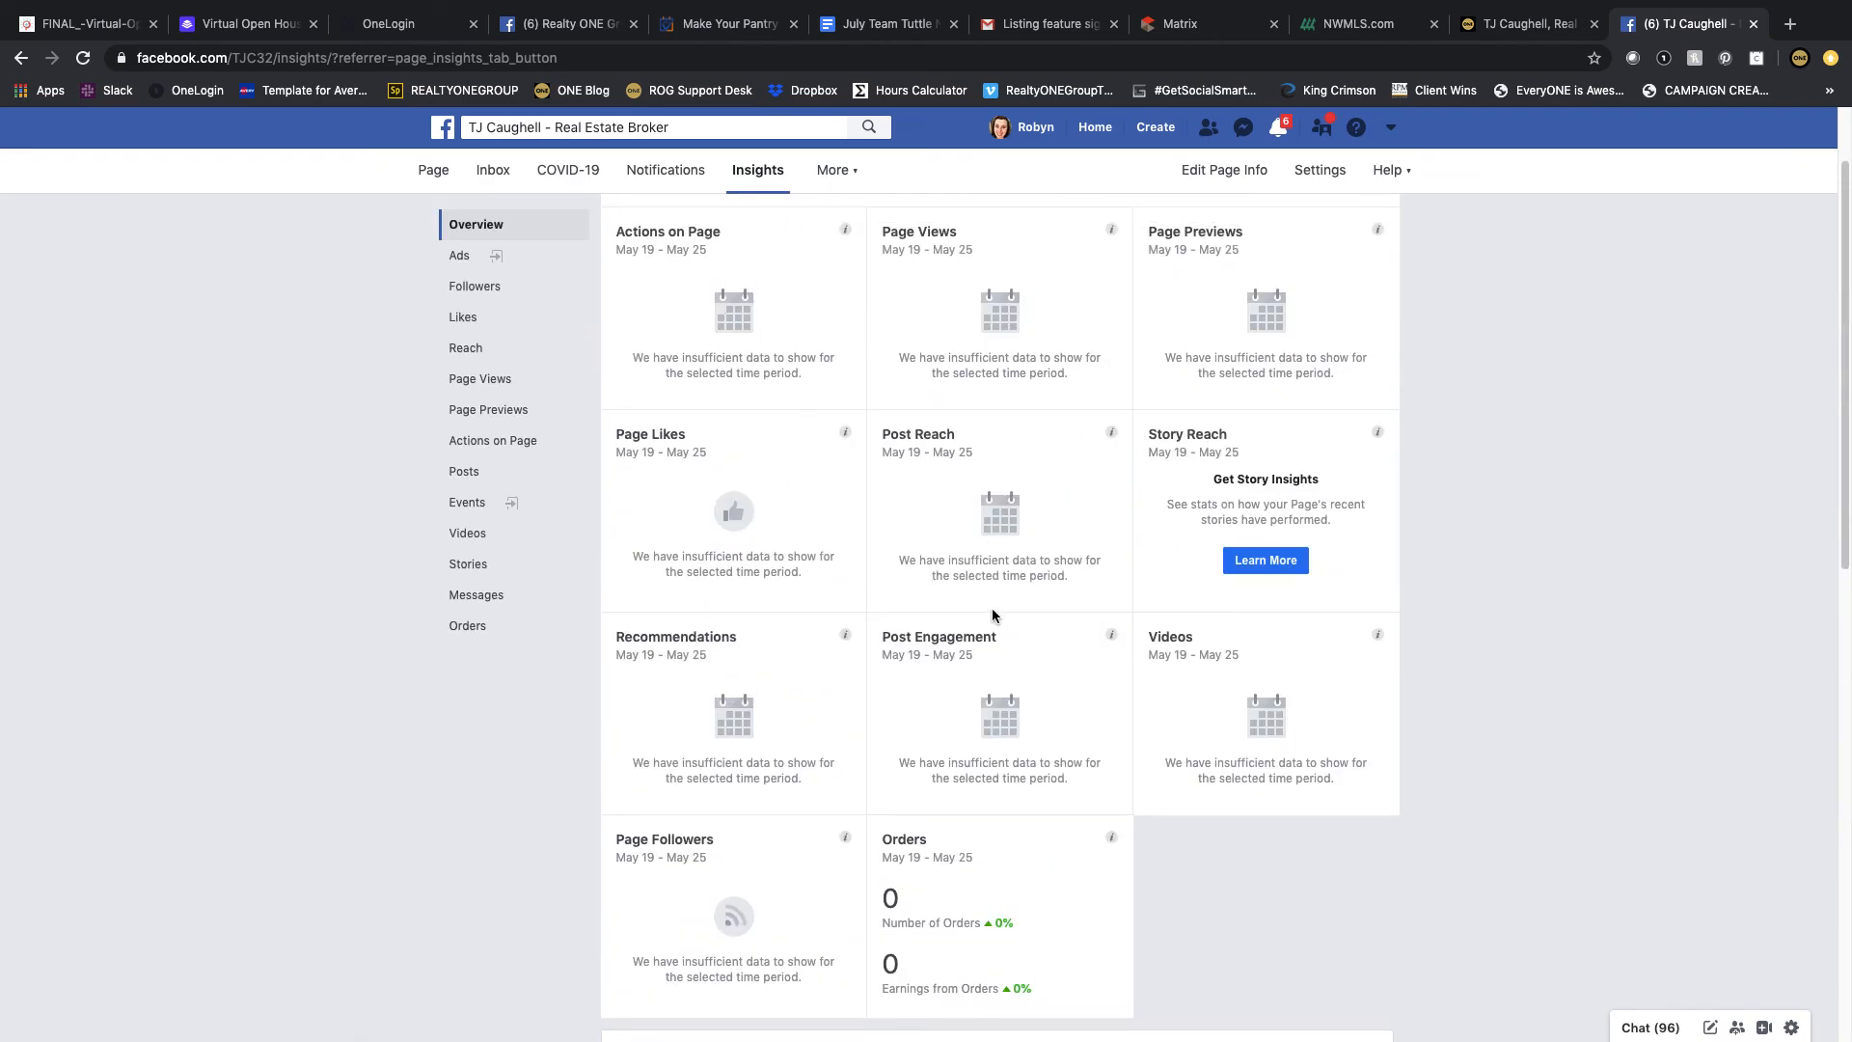
pyautogui.scroll(2, 825, 472)
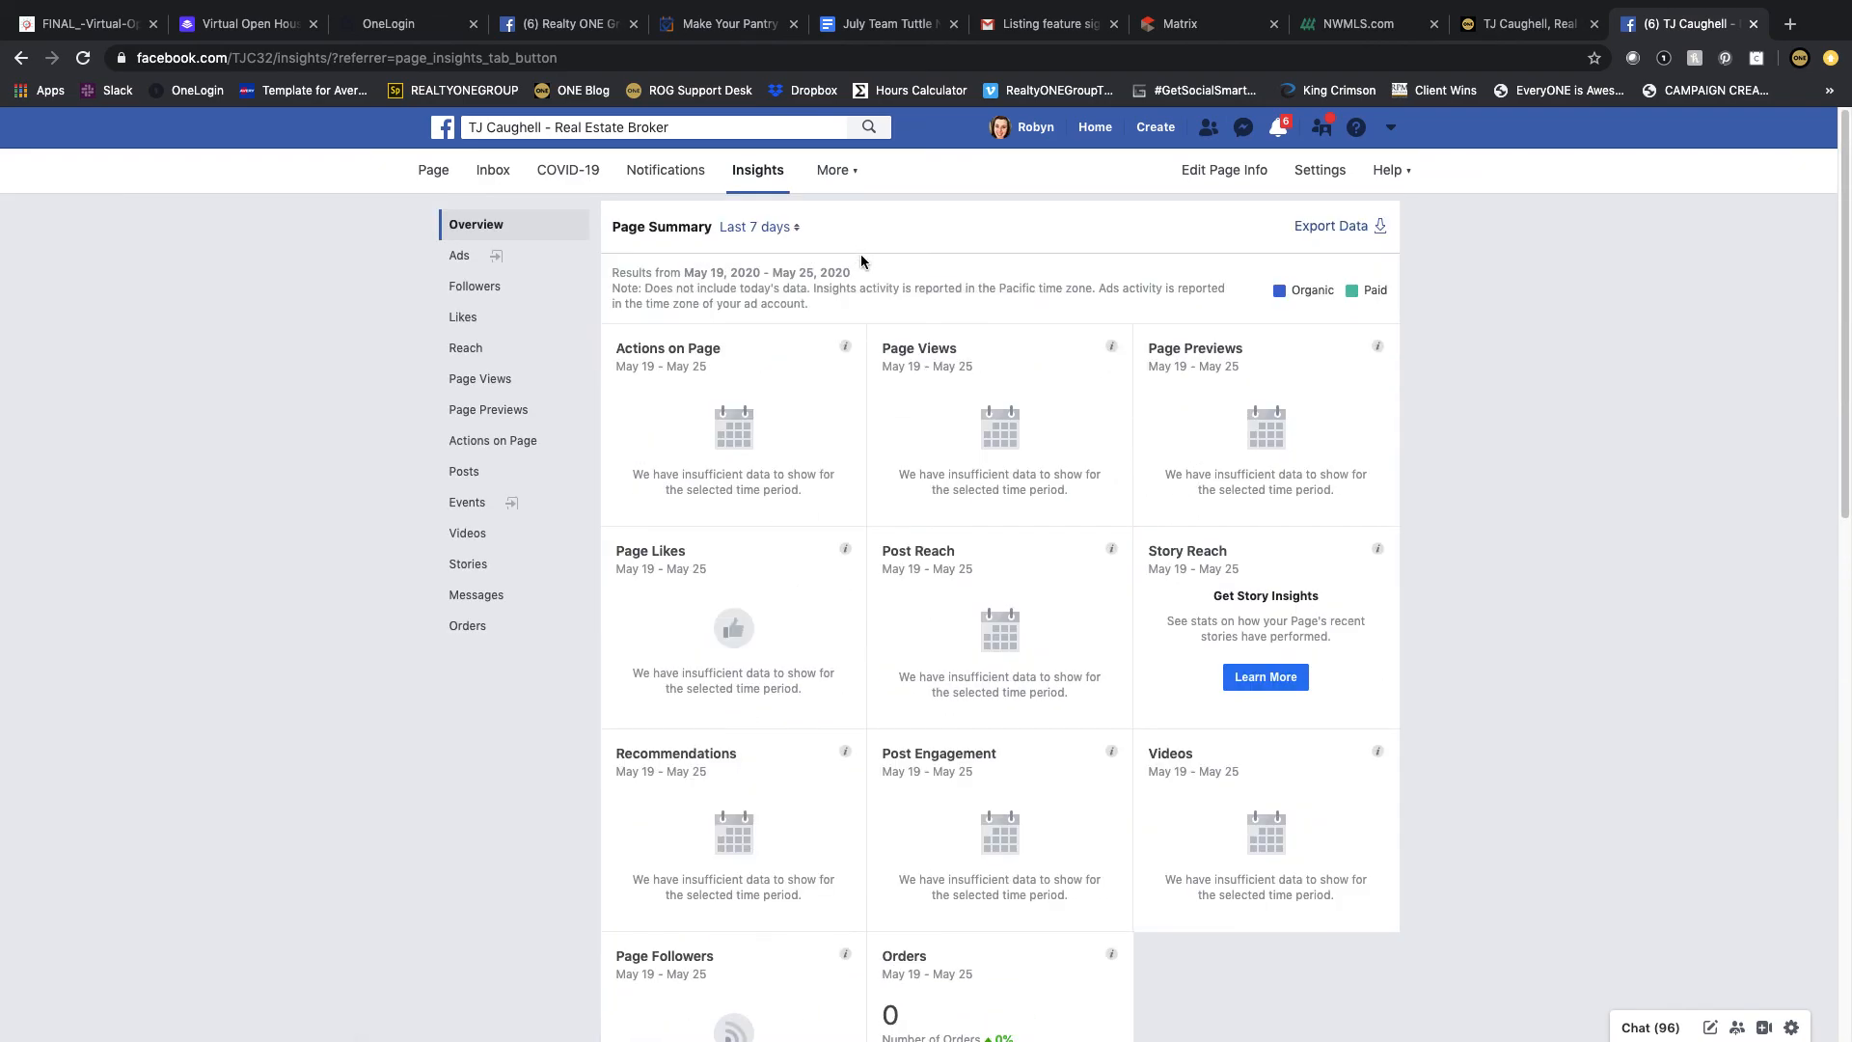
# Step: Open Publishing Tools and browse the create-post options without publishing a post
pyautogui.click(434, 171)
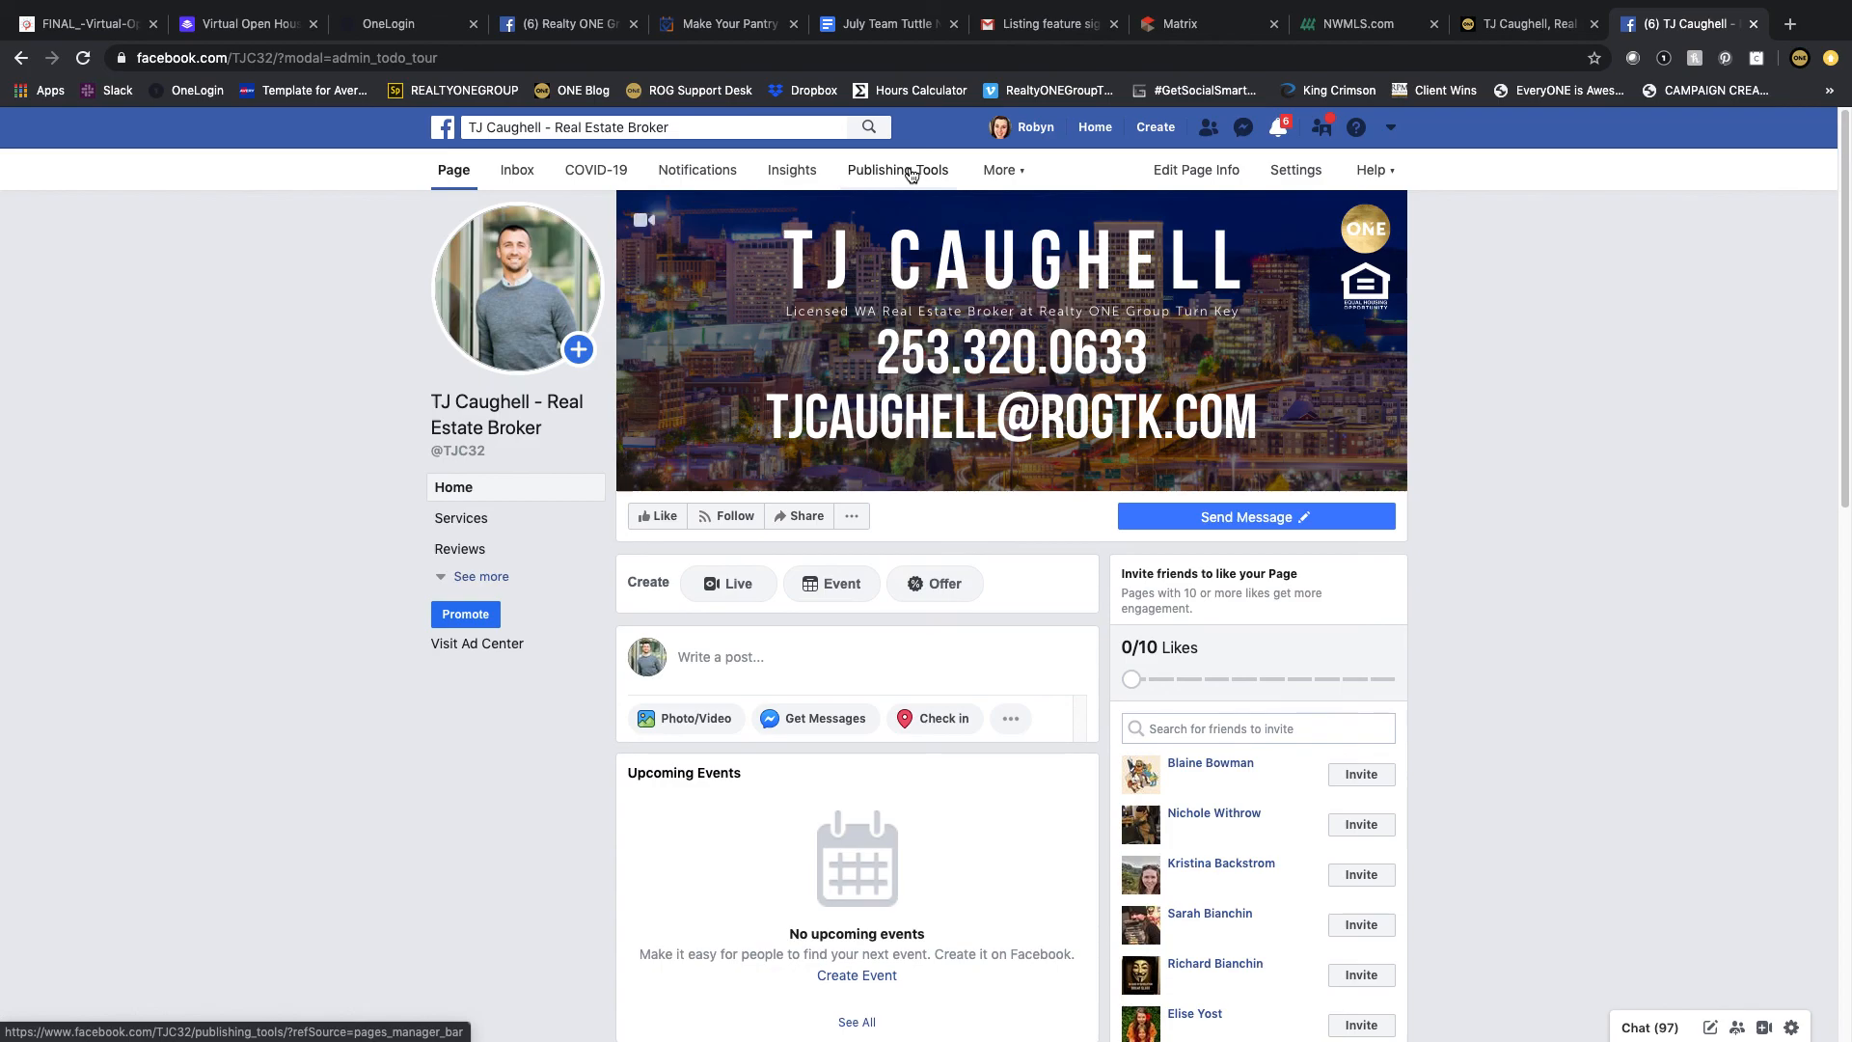
pyautogui.click(907, 171)
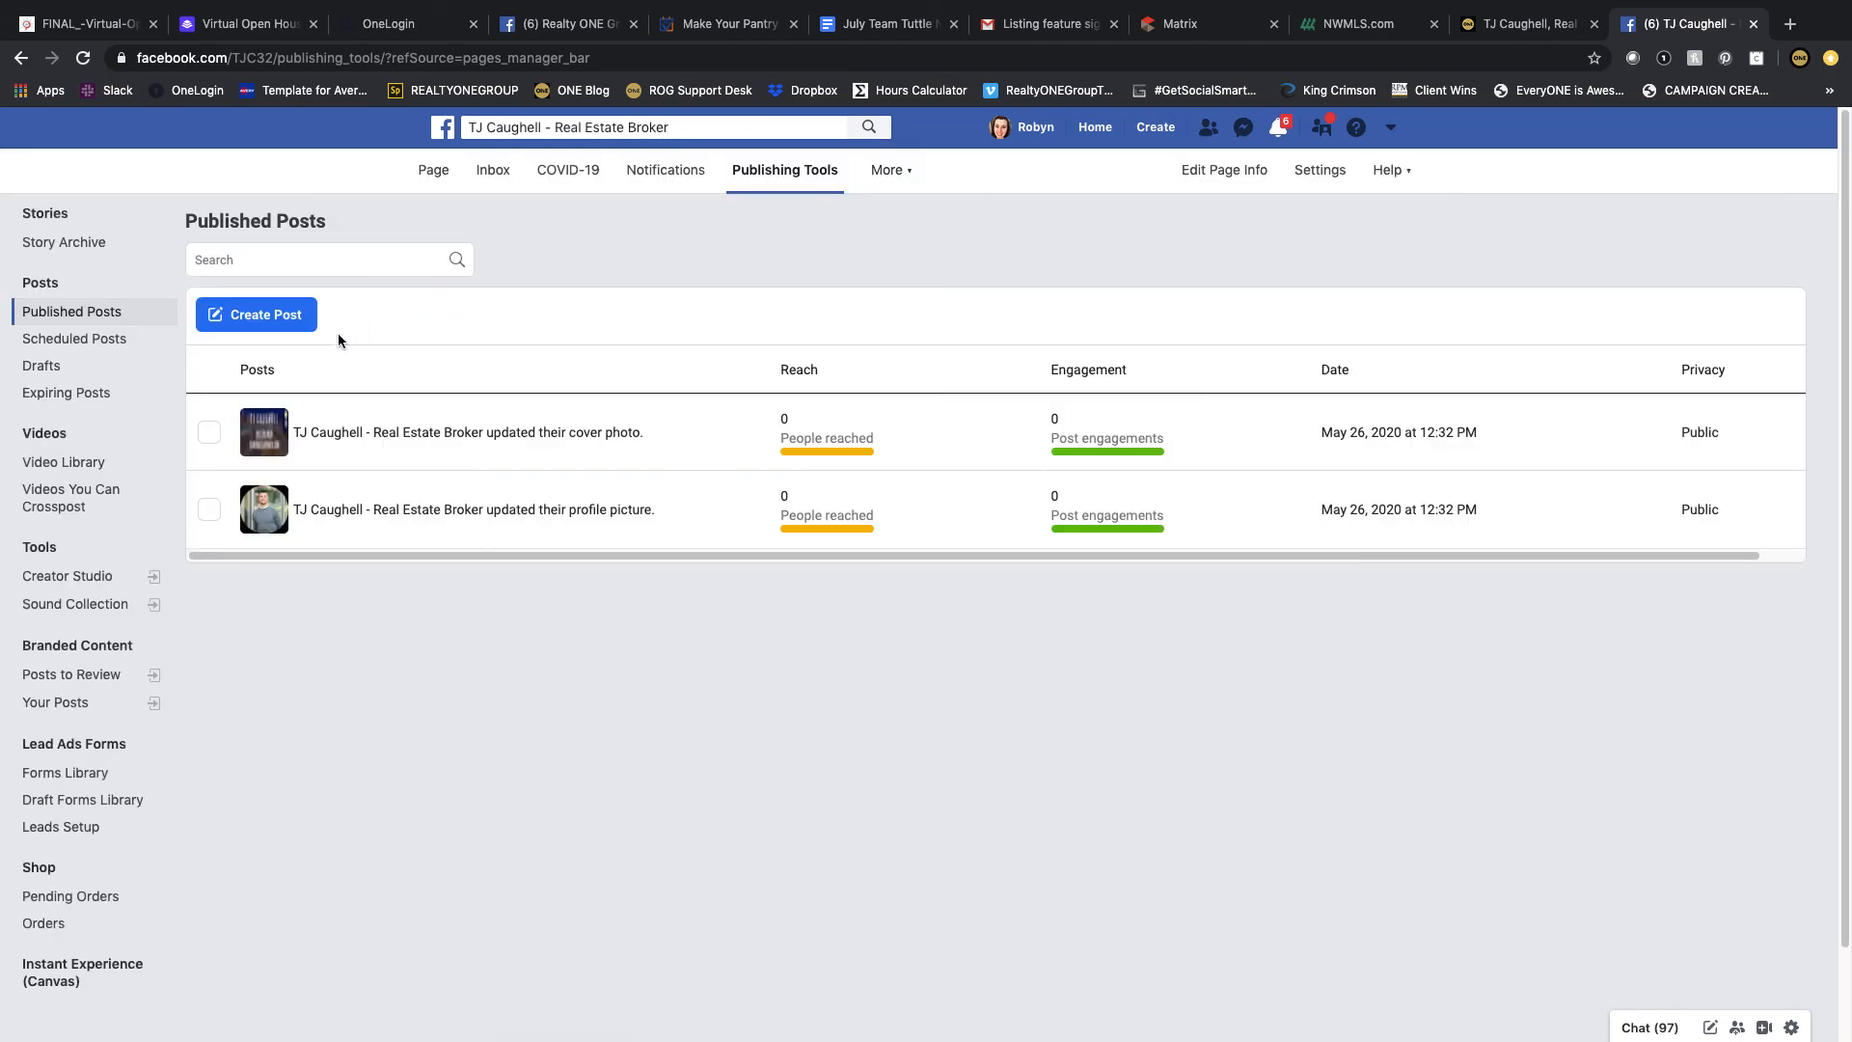
pyautogui.click(270, 315)
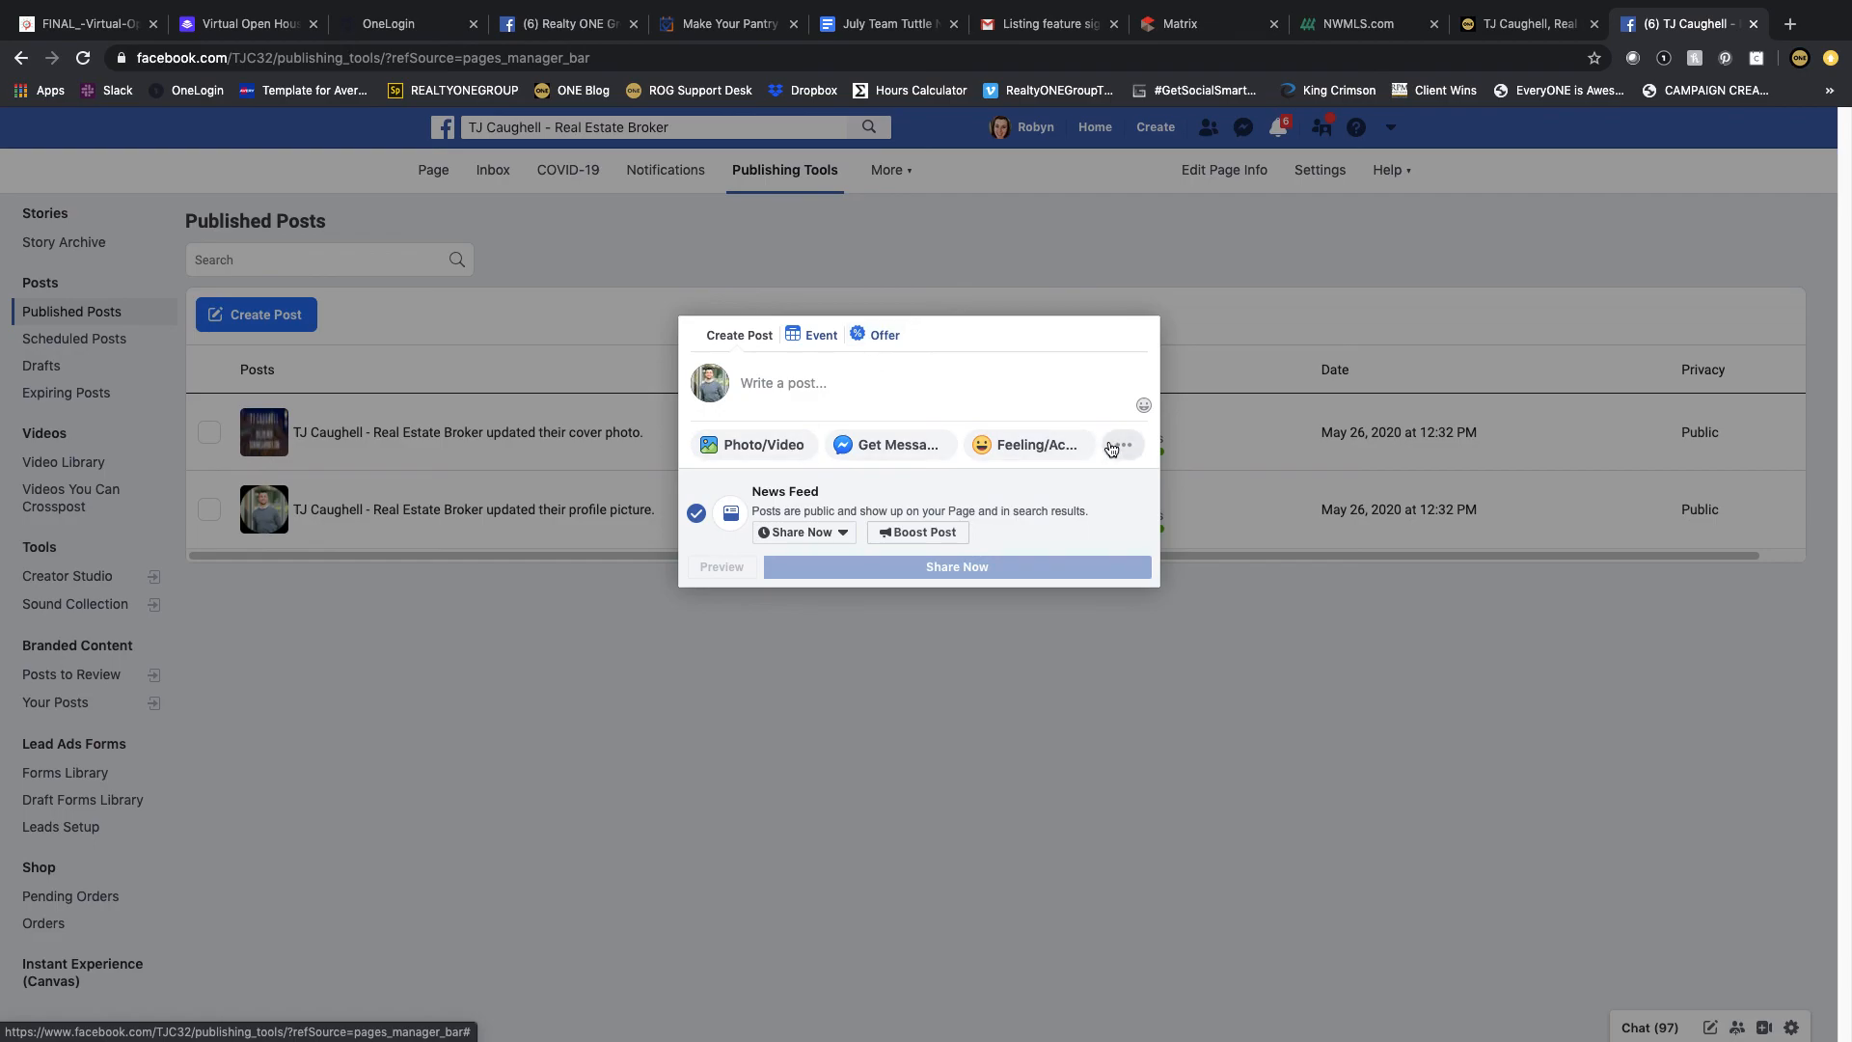
pyautogui.click(1123, 445)
pyautogui.click(782, 482)
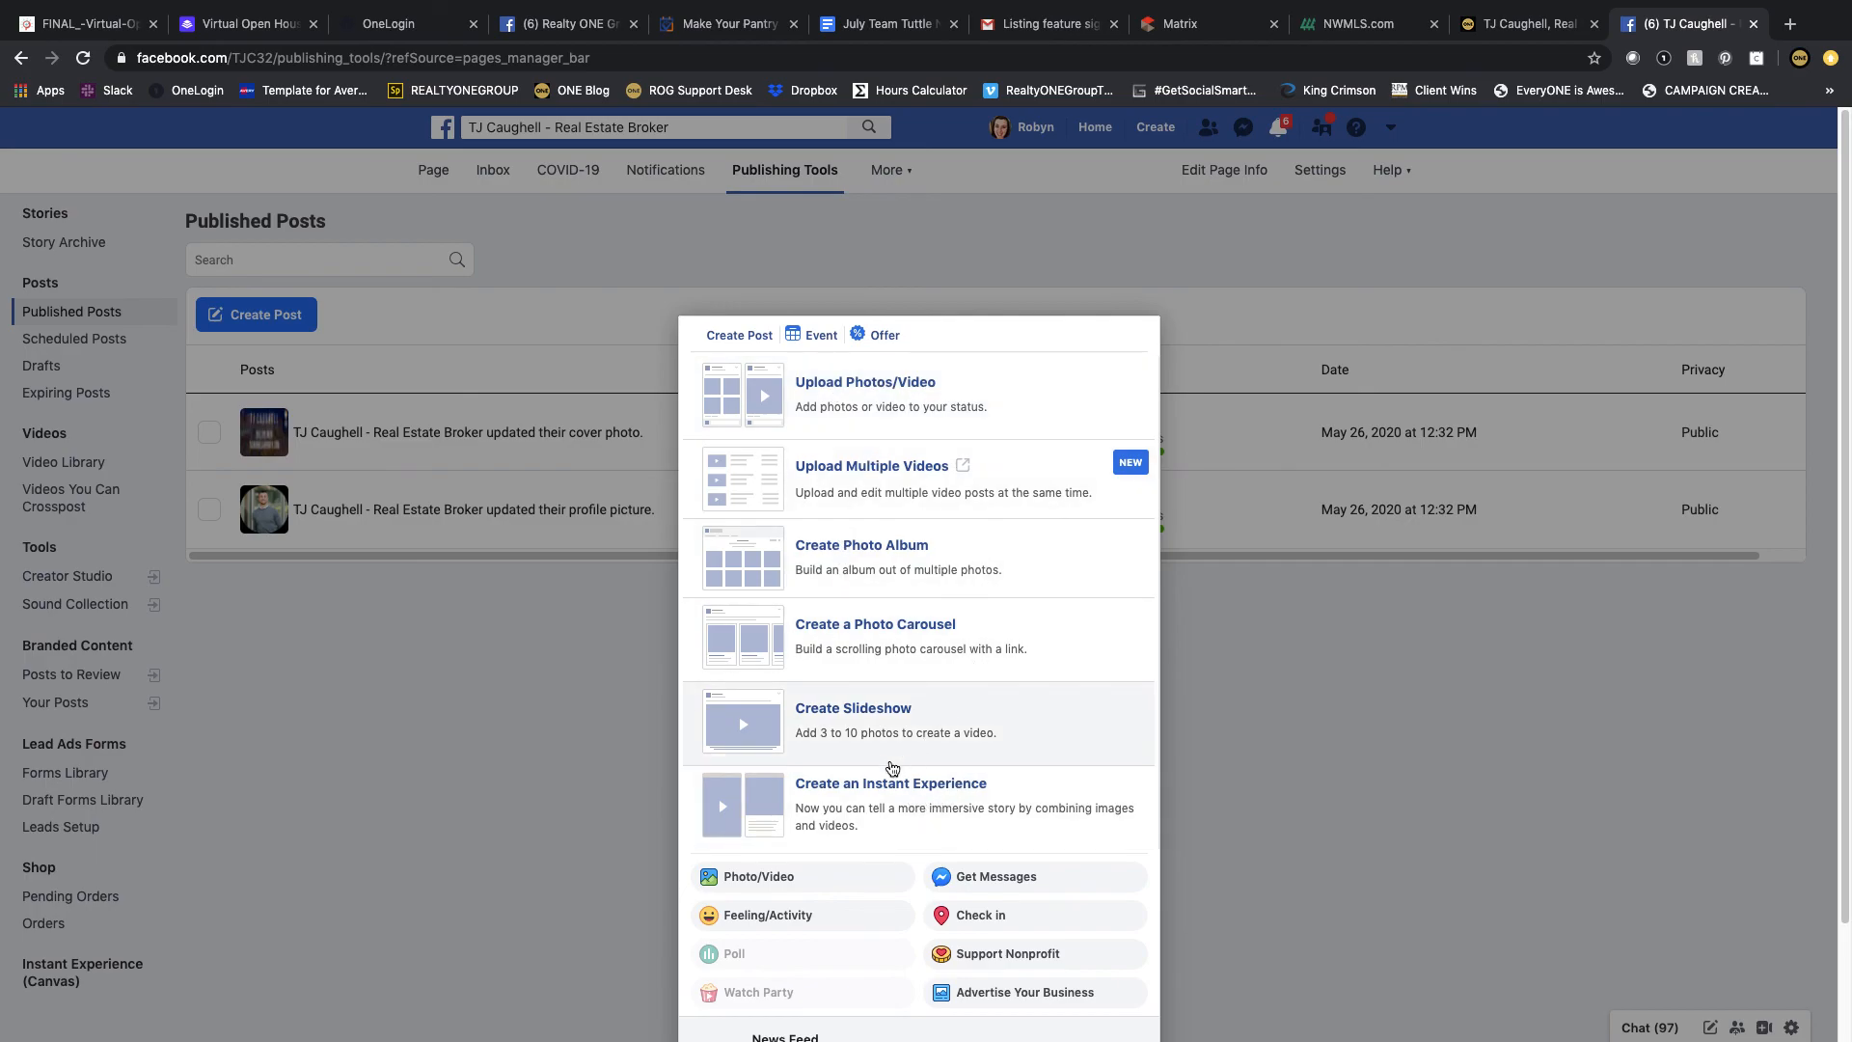
pyautogui.scroll(-2, 940, 690)
pyautogui.click(1311, 814)
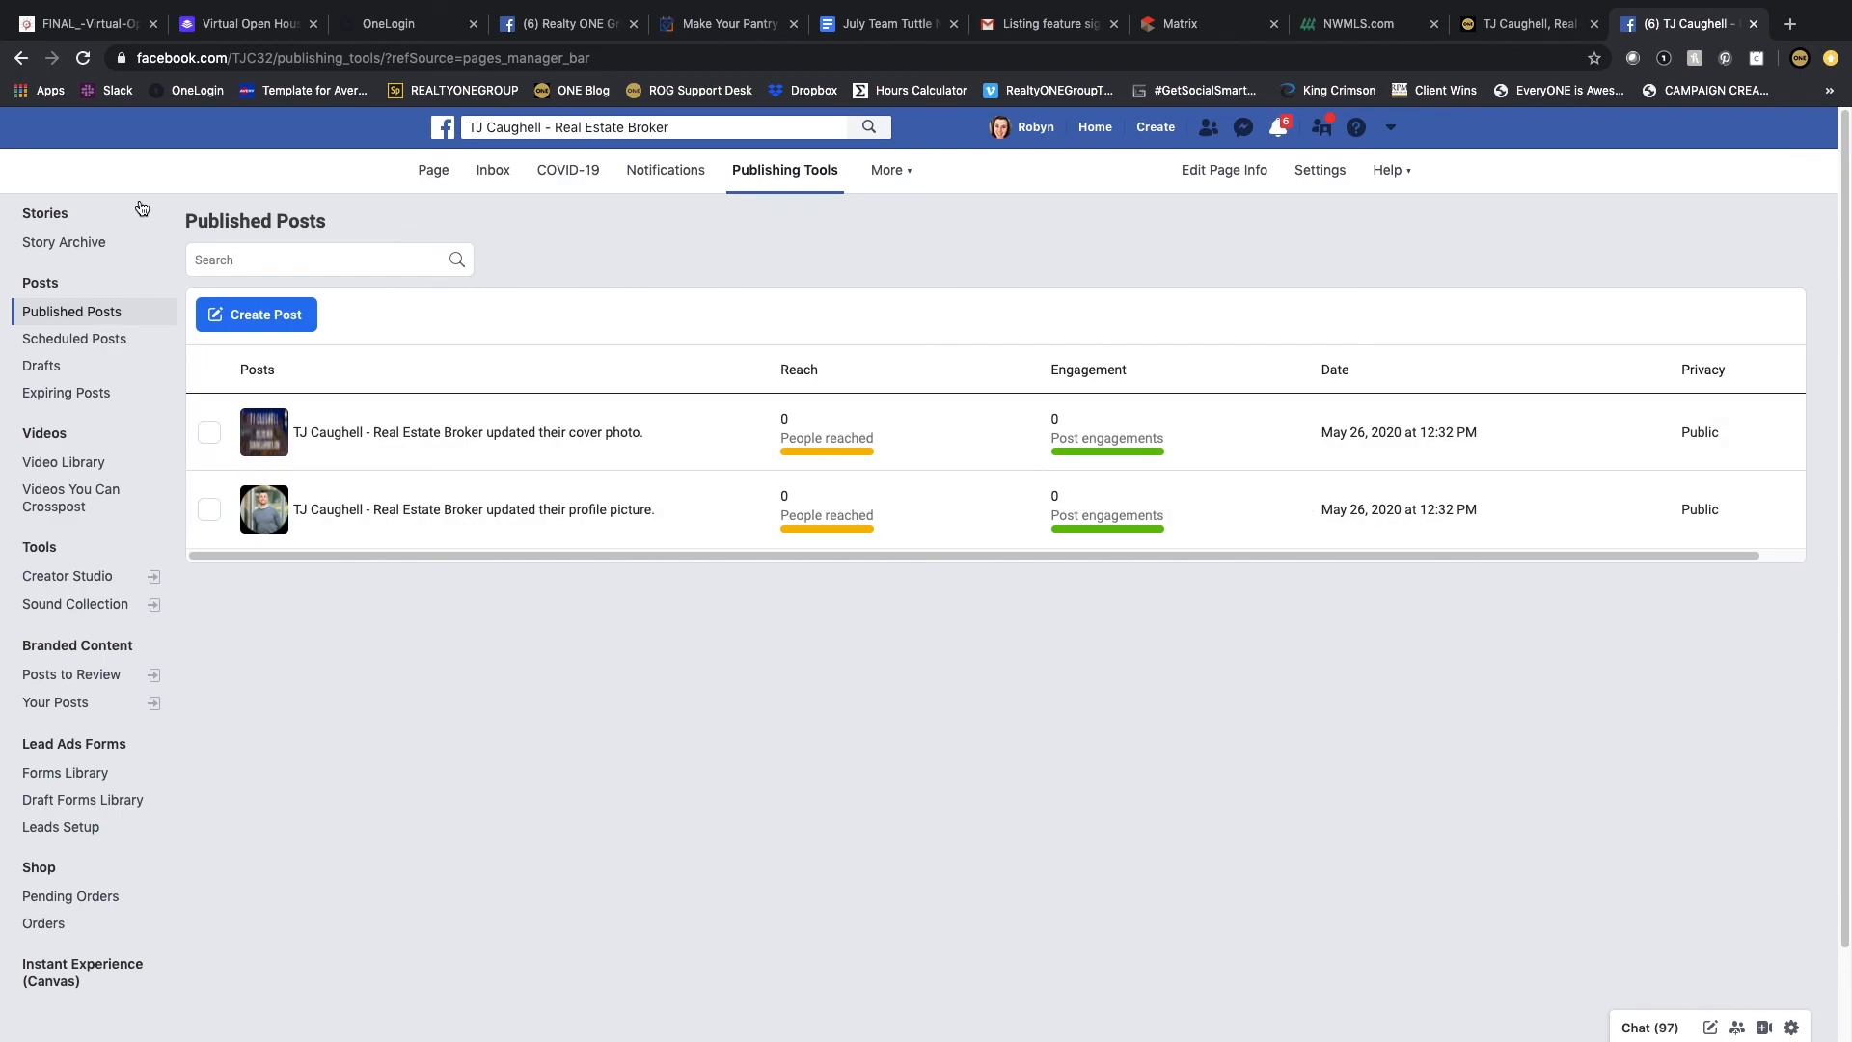
# Step: Minimize the browser window to return to the desktop
pyautogui.moveTo(343, 5)
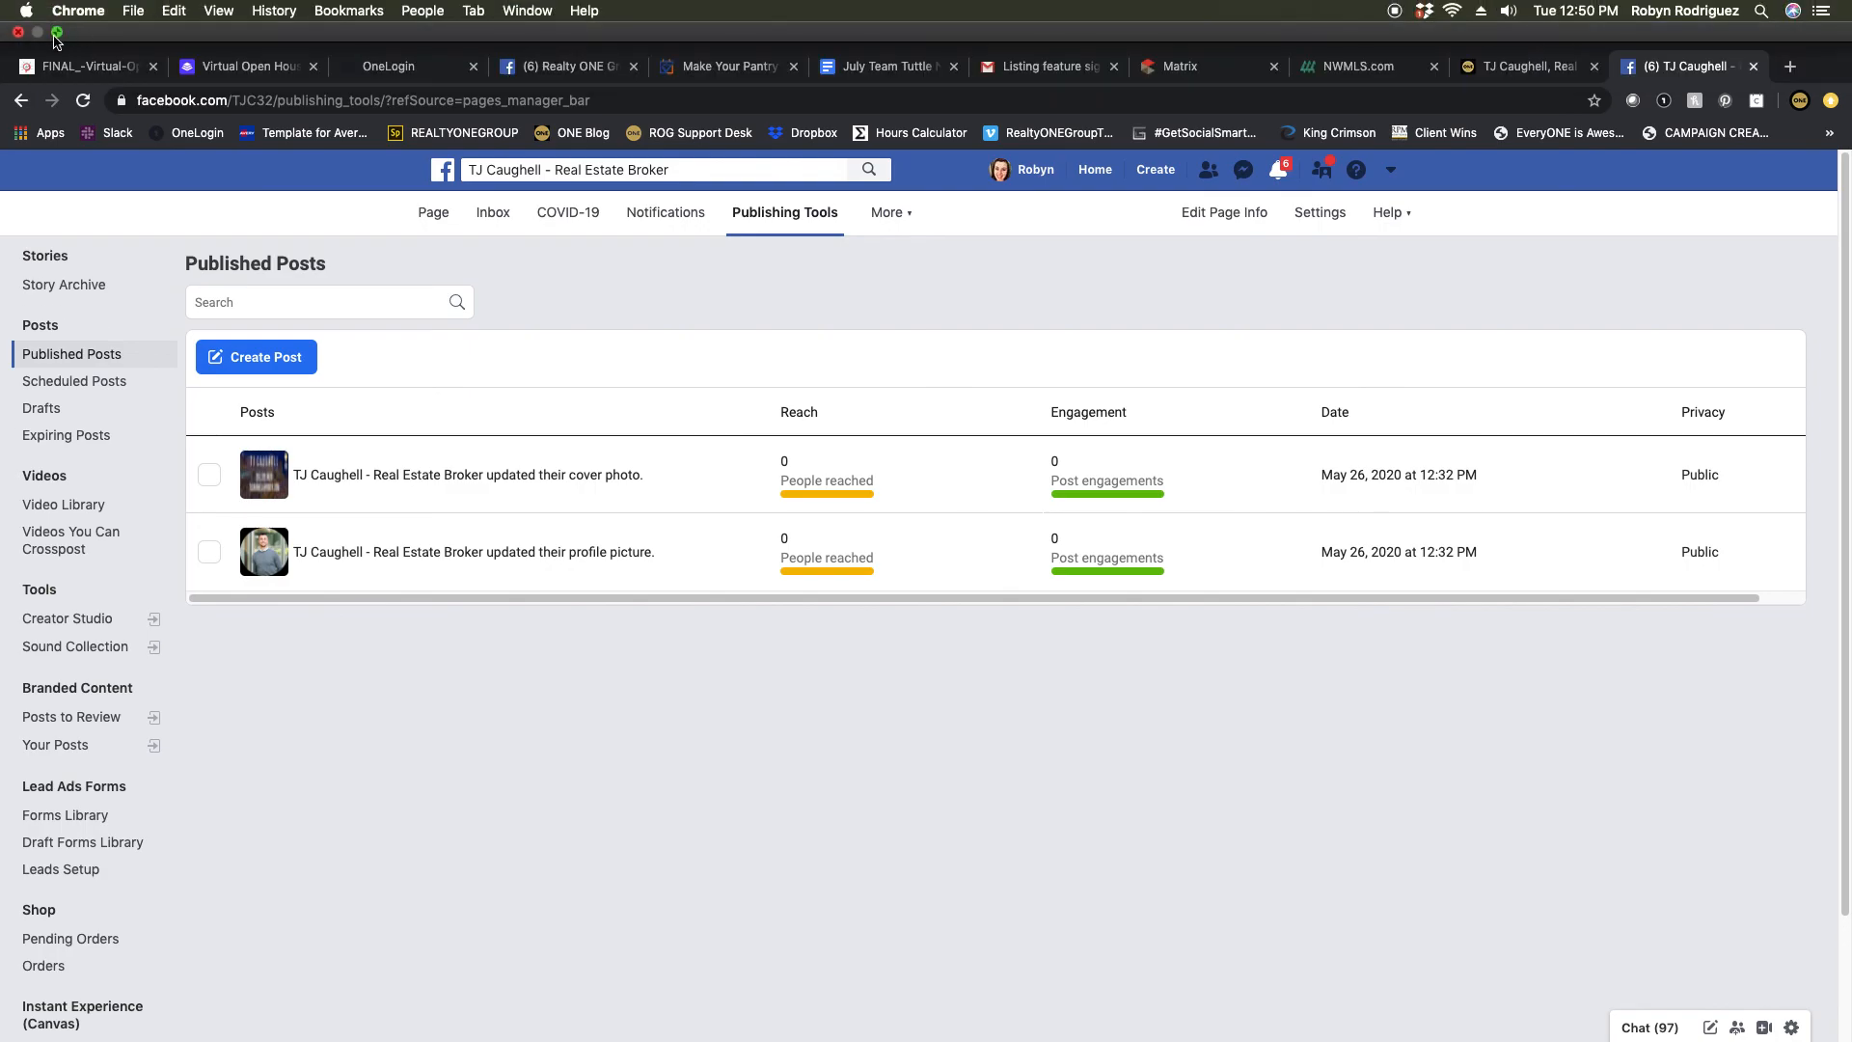
pyautogui.click(57, 32)
pyautogui.click(37, 39)
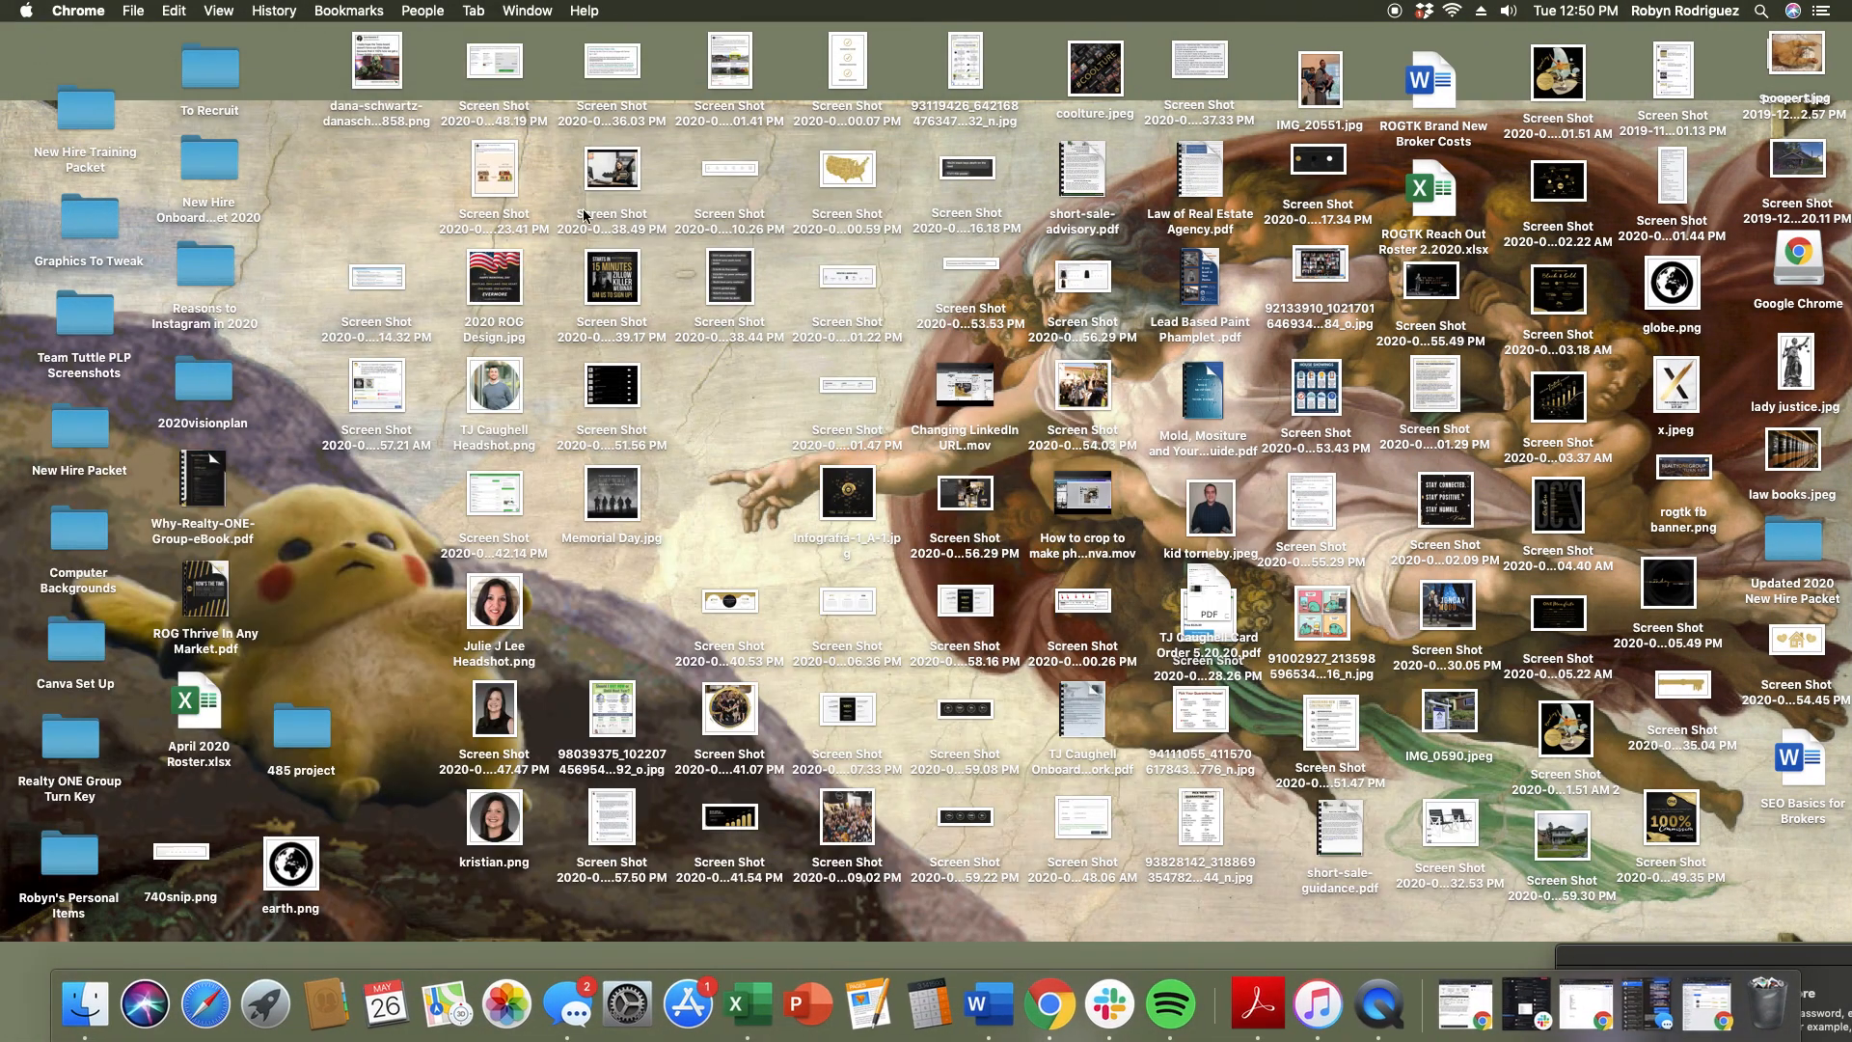